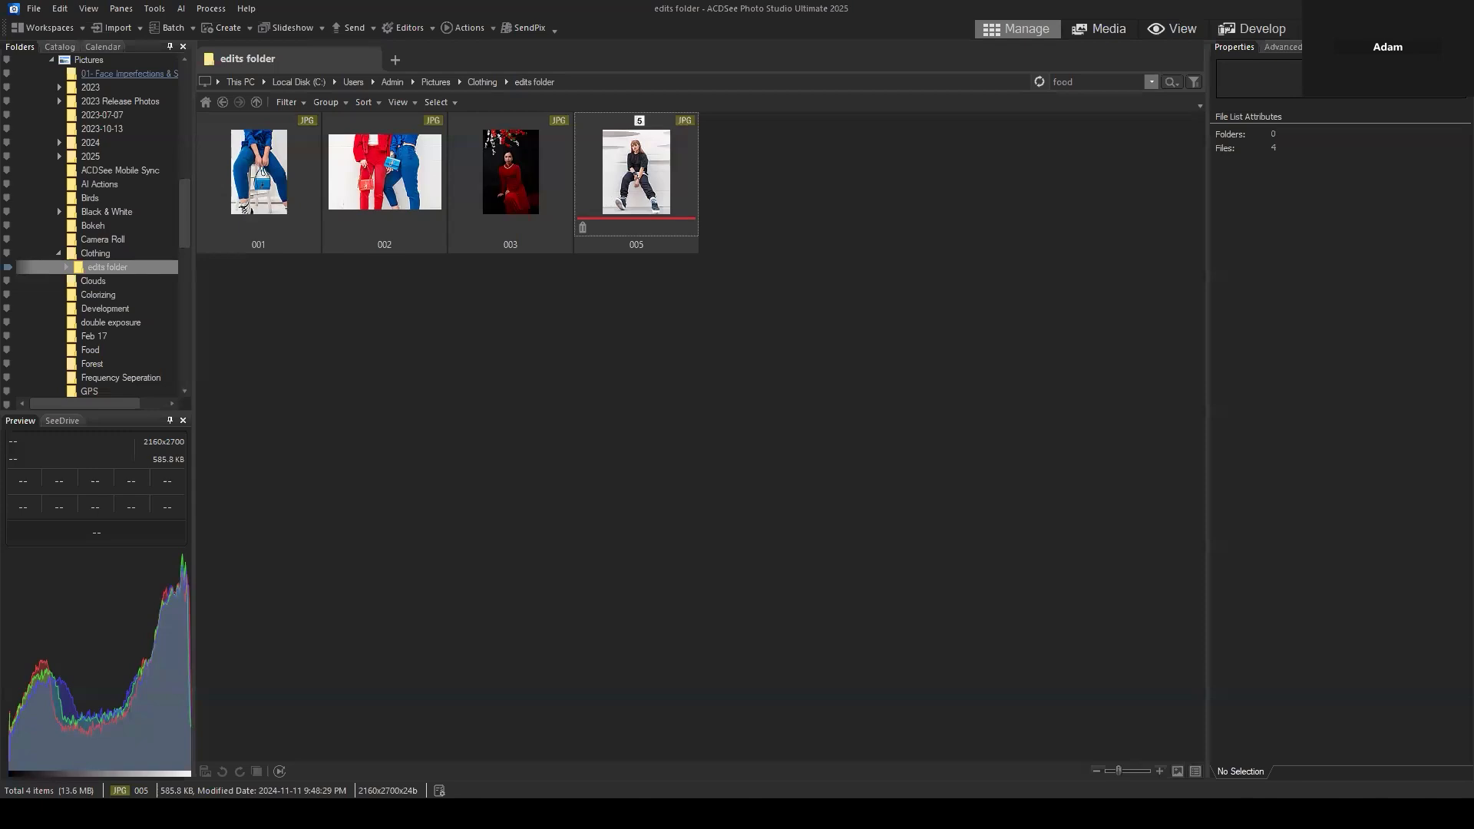
Open photo 005 from the edits folder in Edit mode
click(636, 171)
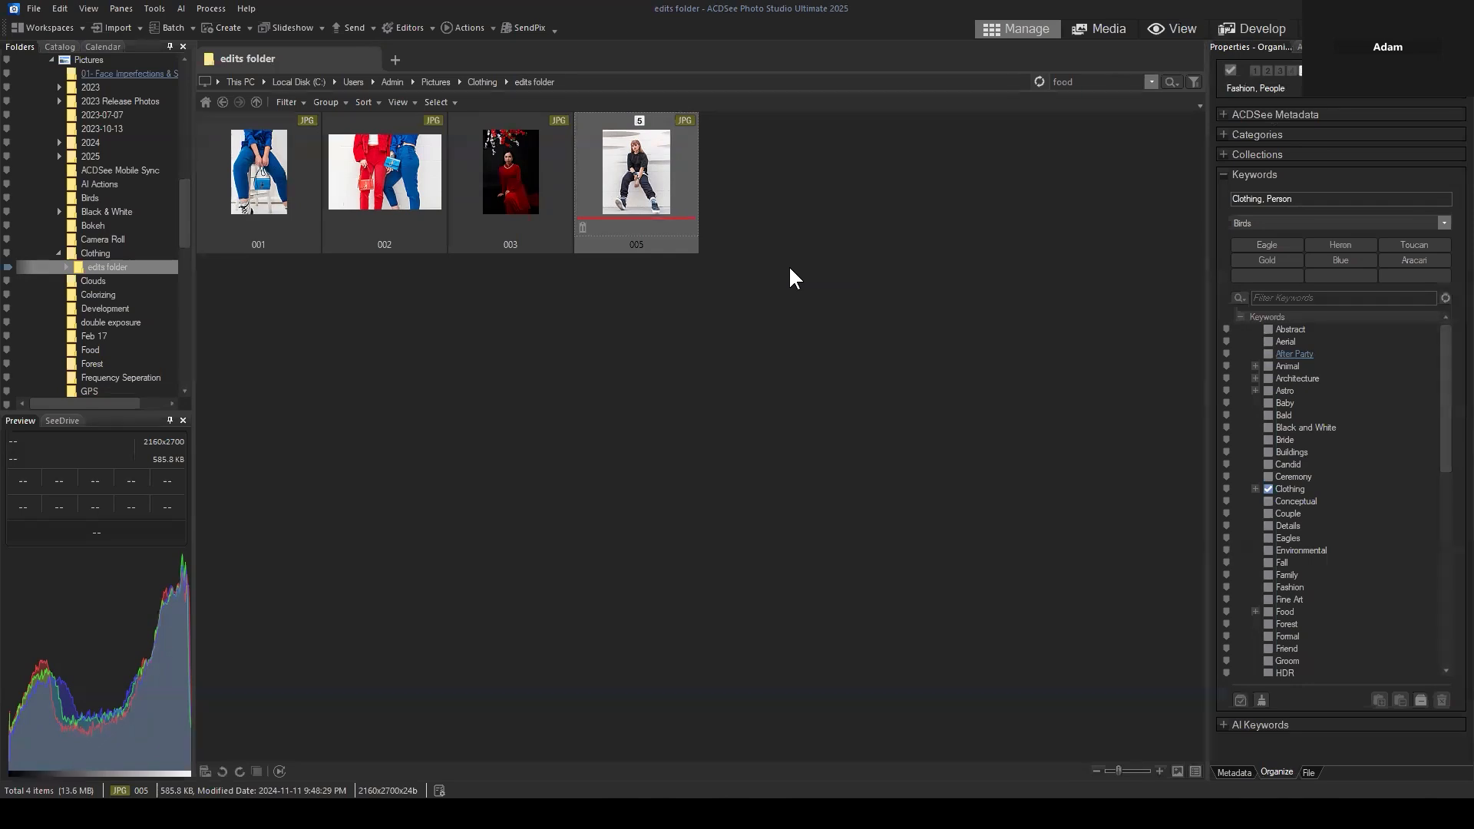
mouse_move(665, 161)
click(1328, 30)
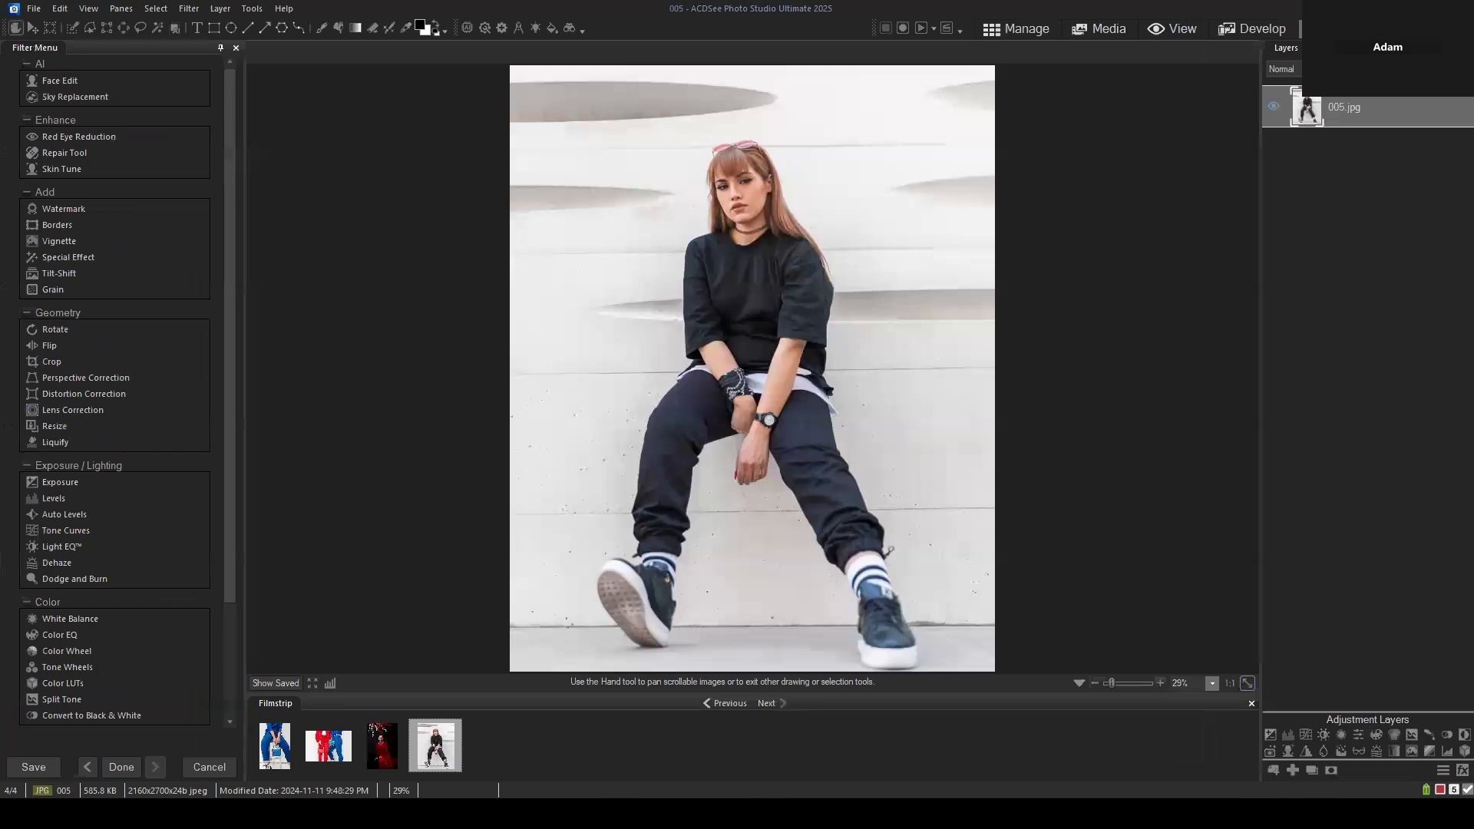
Start a Luminance/Color Range selection on the photo and limit its luminance range to 64–192 without falloff at either end
click(154, 9)
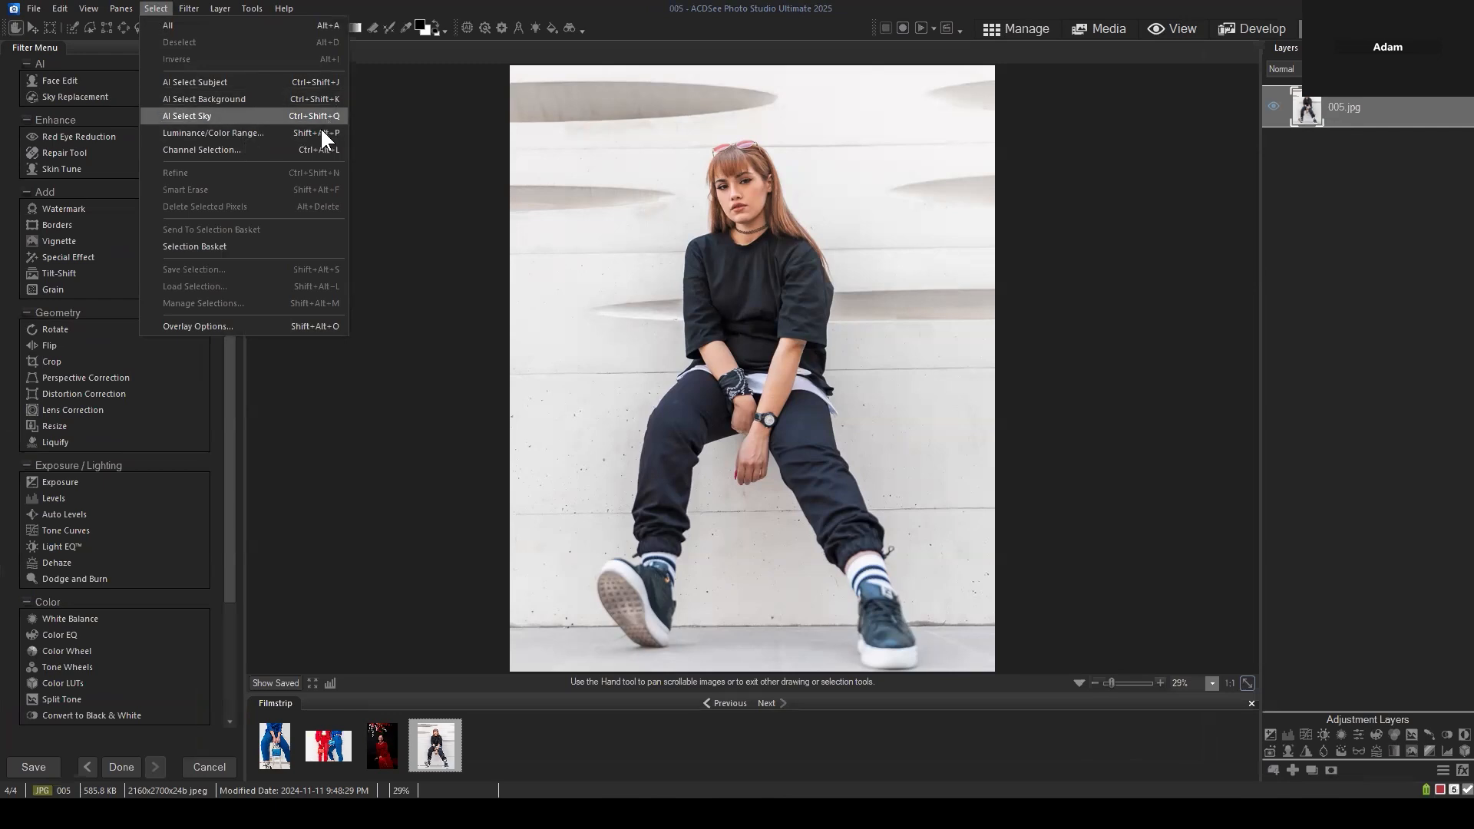
click(251, 135)
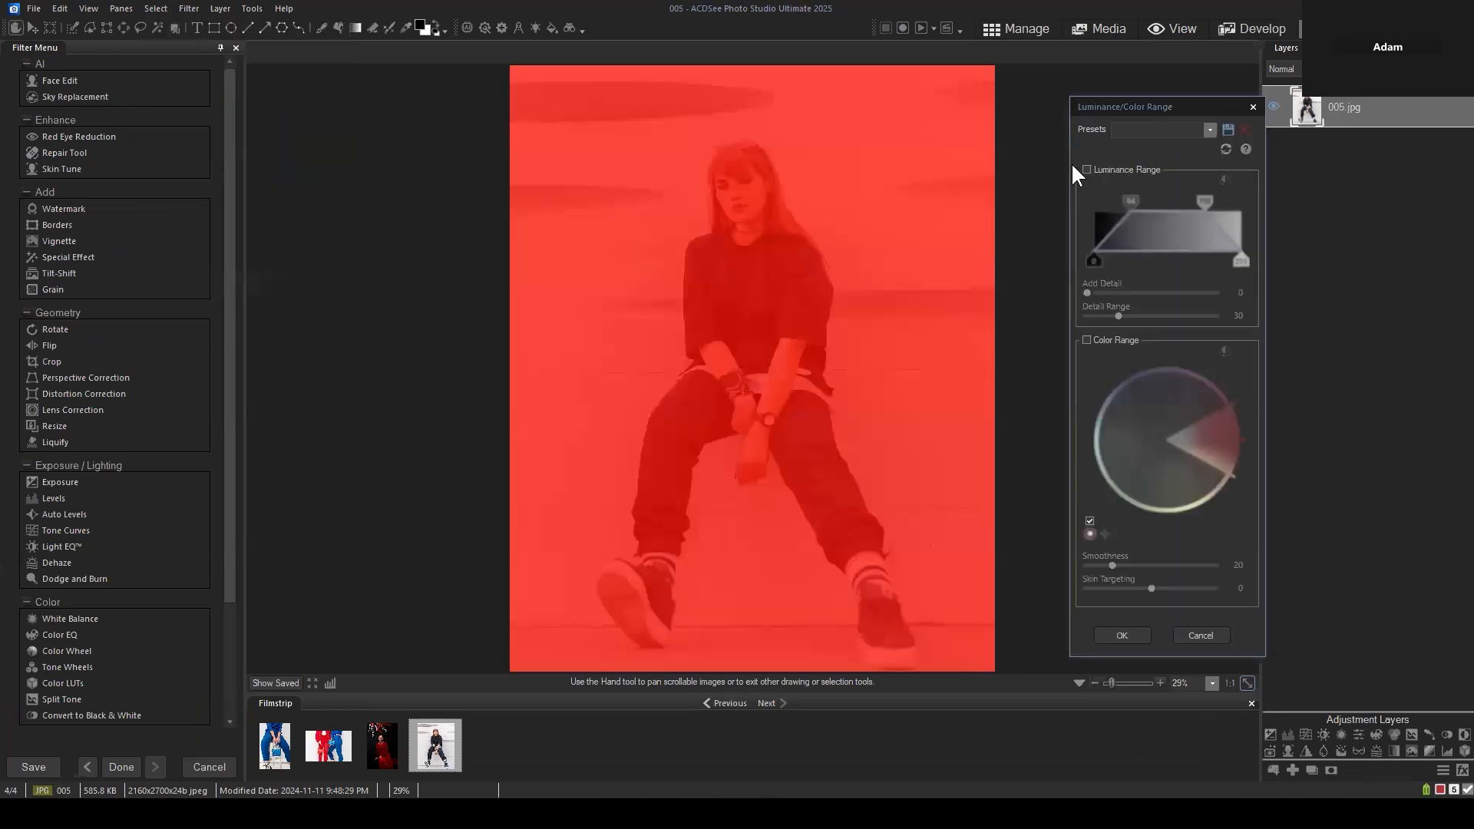
drag(1121, 104, 1089, 90)
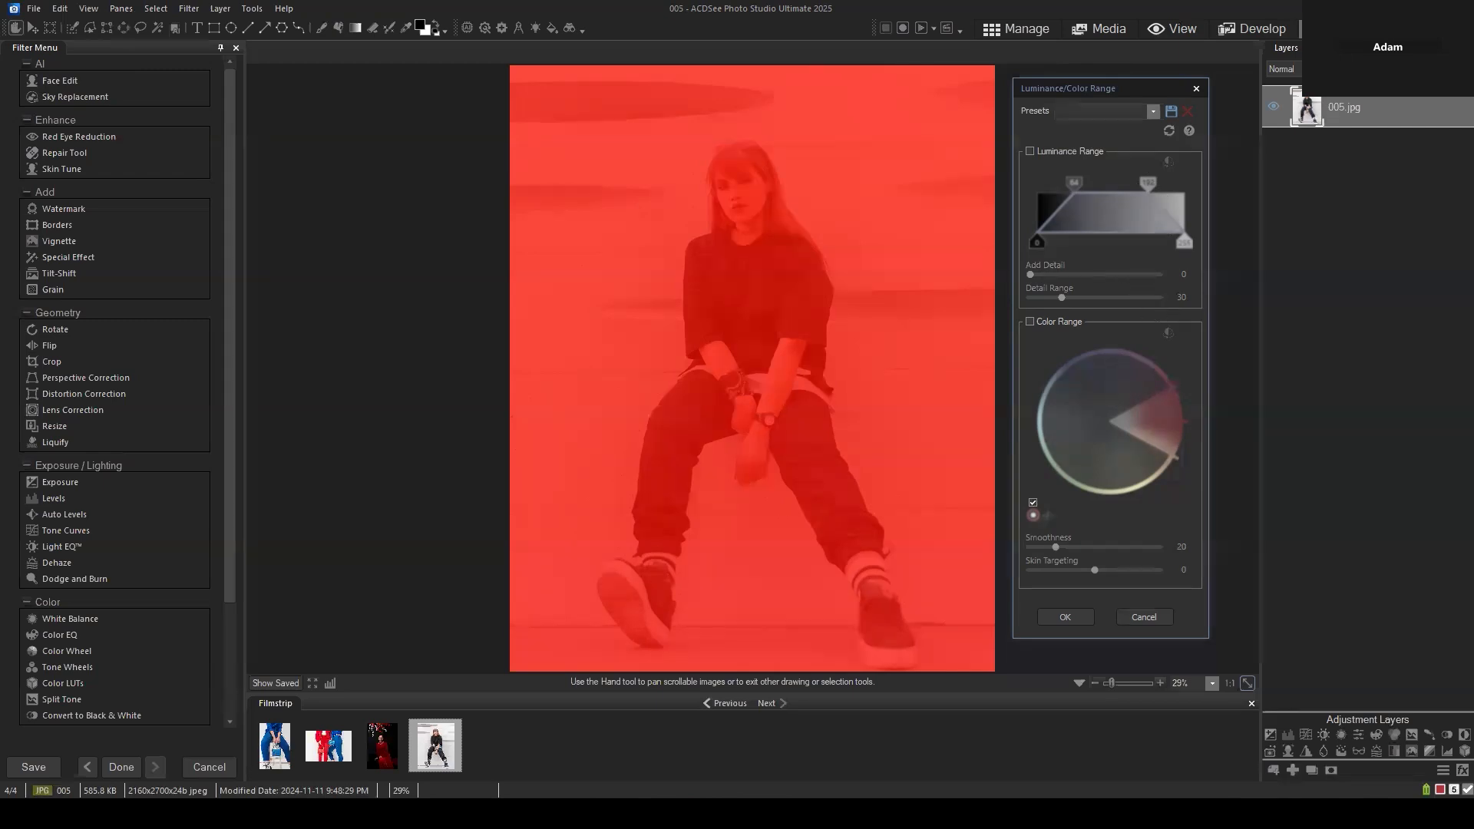
click(1031, 151)
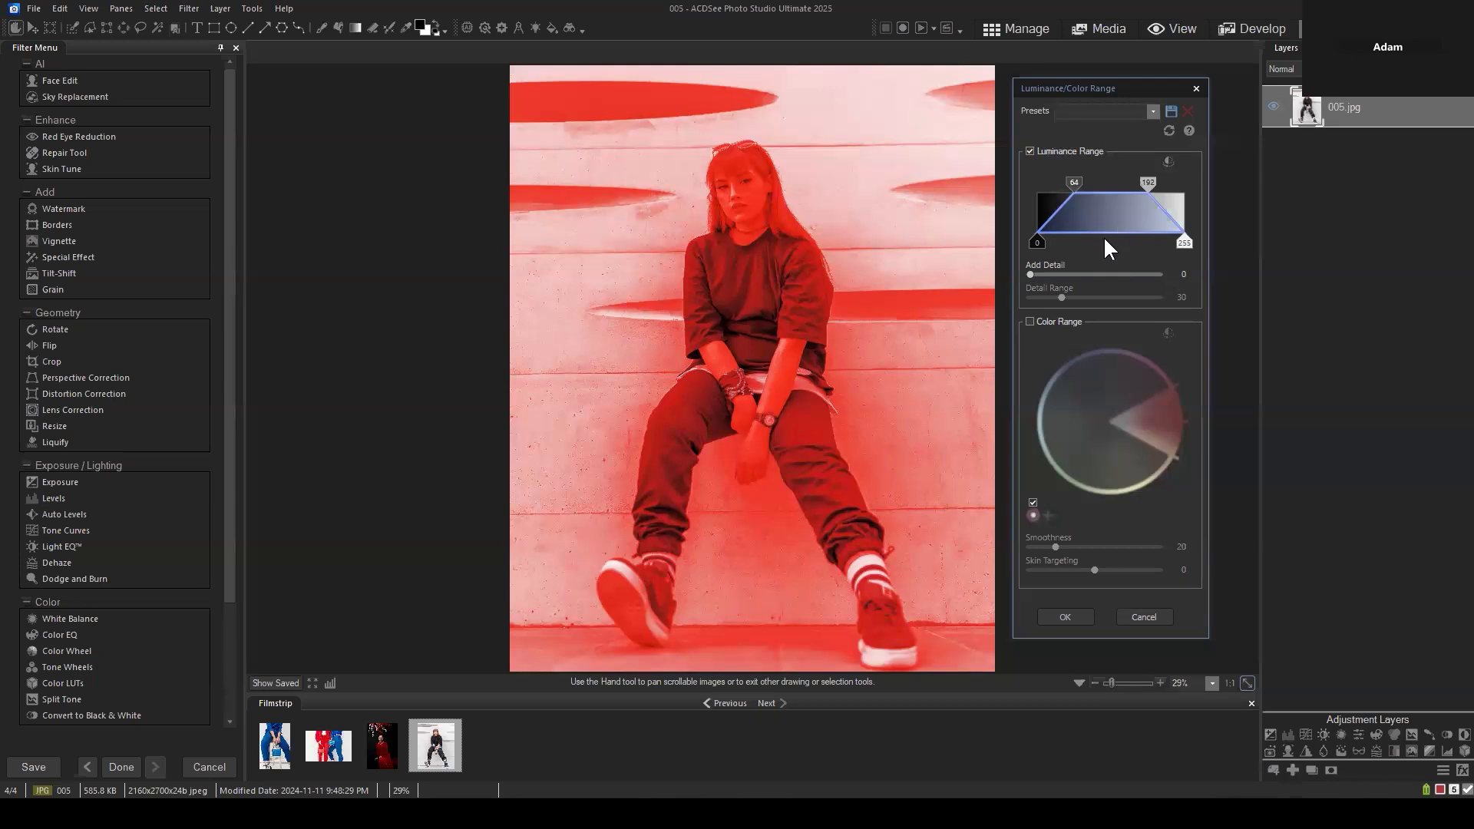
click(1183, 245)
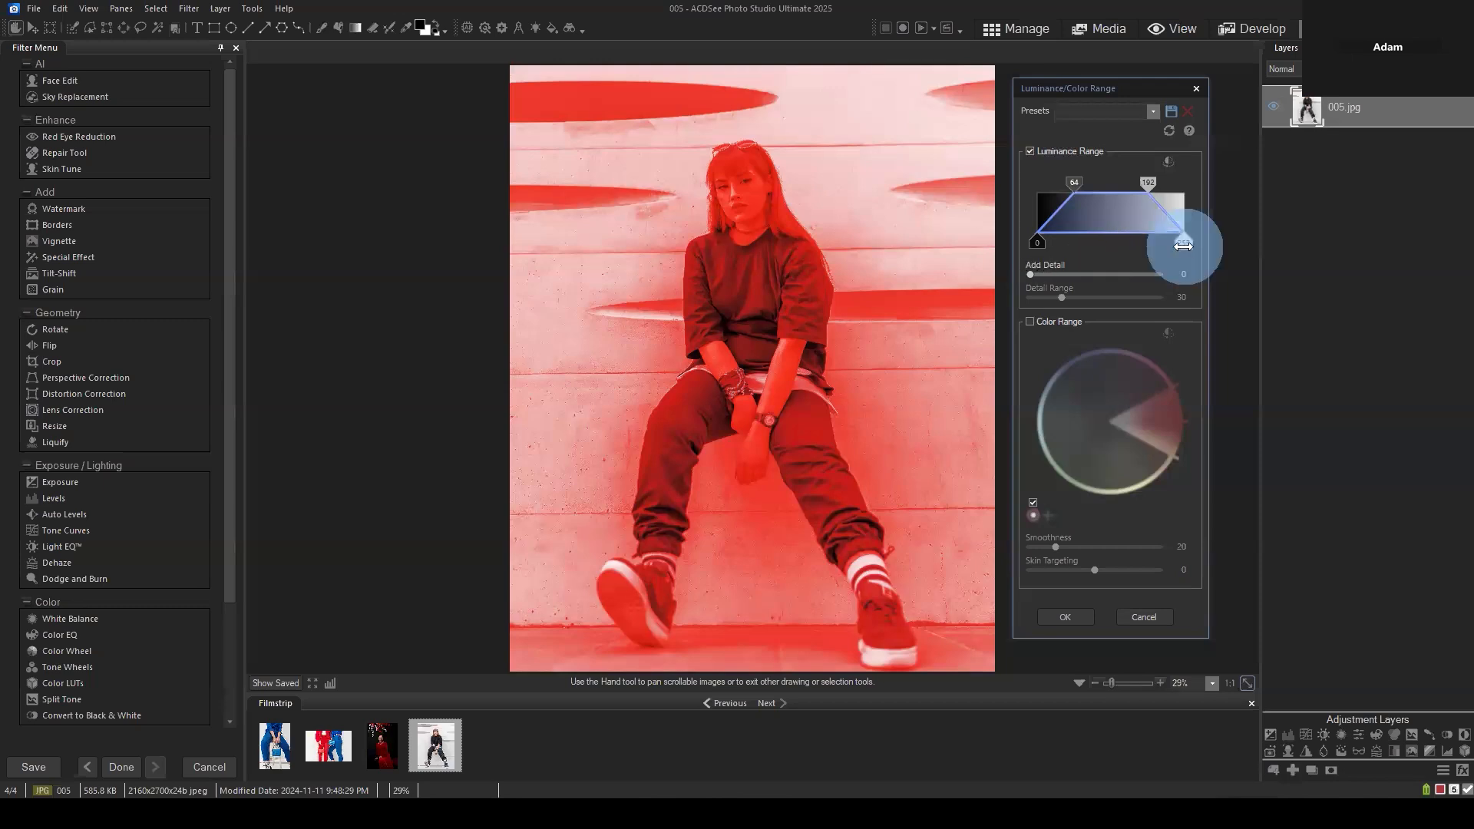
drag(1183, 245, 1143, 246)
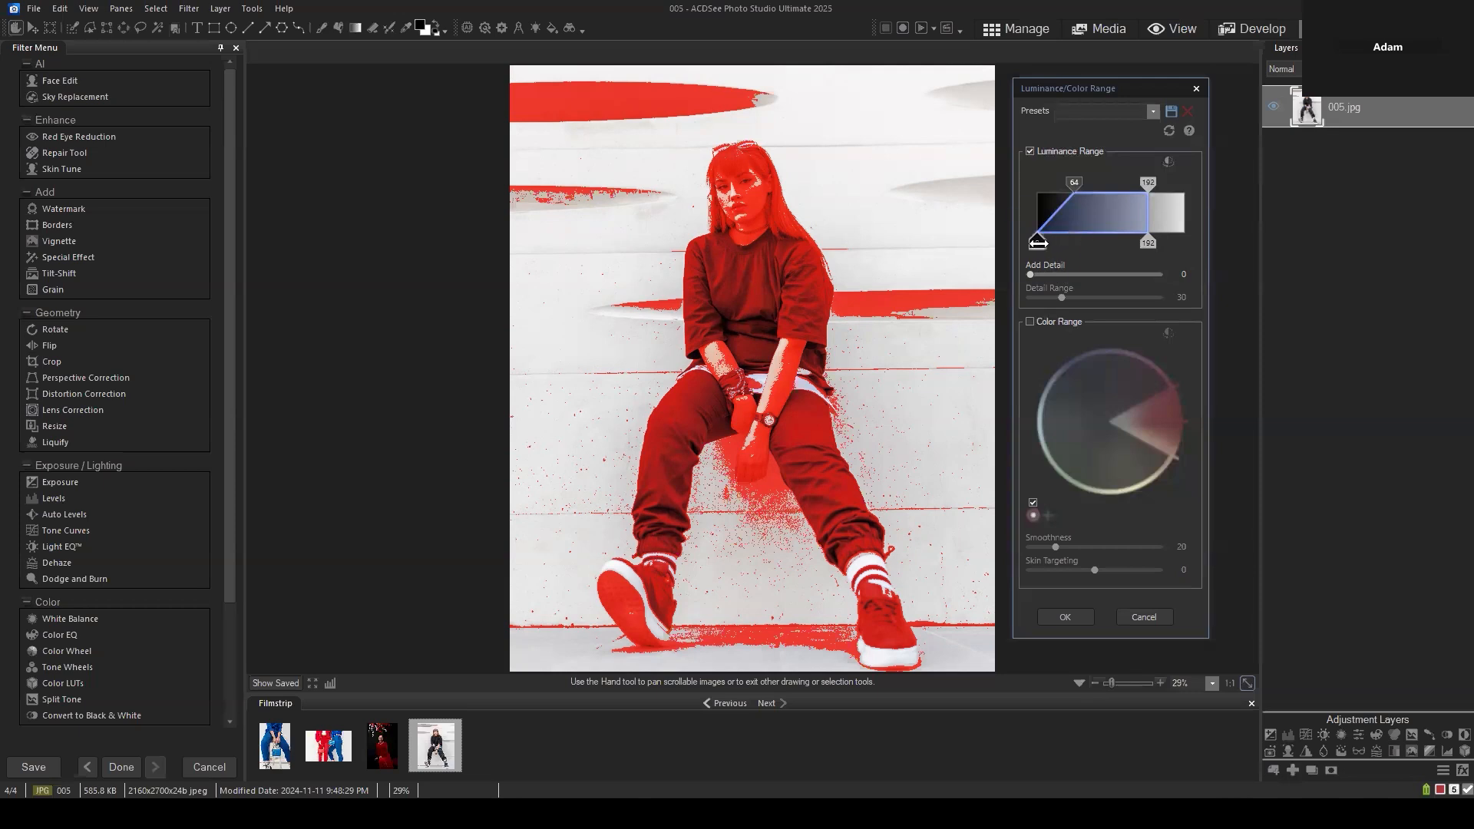
drag(1038, 243, 1082, 247)
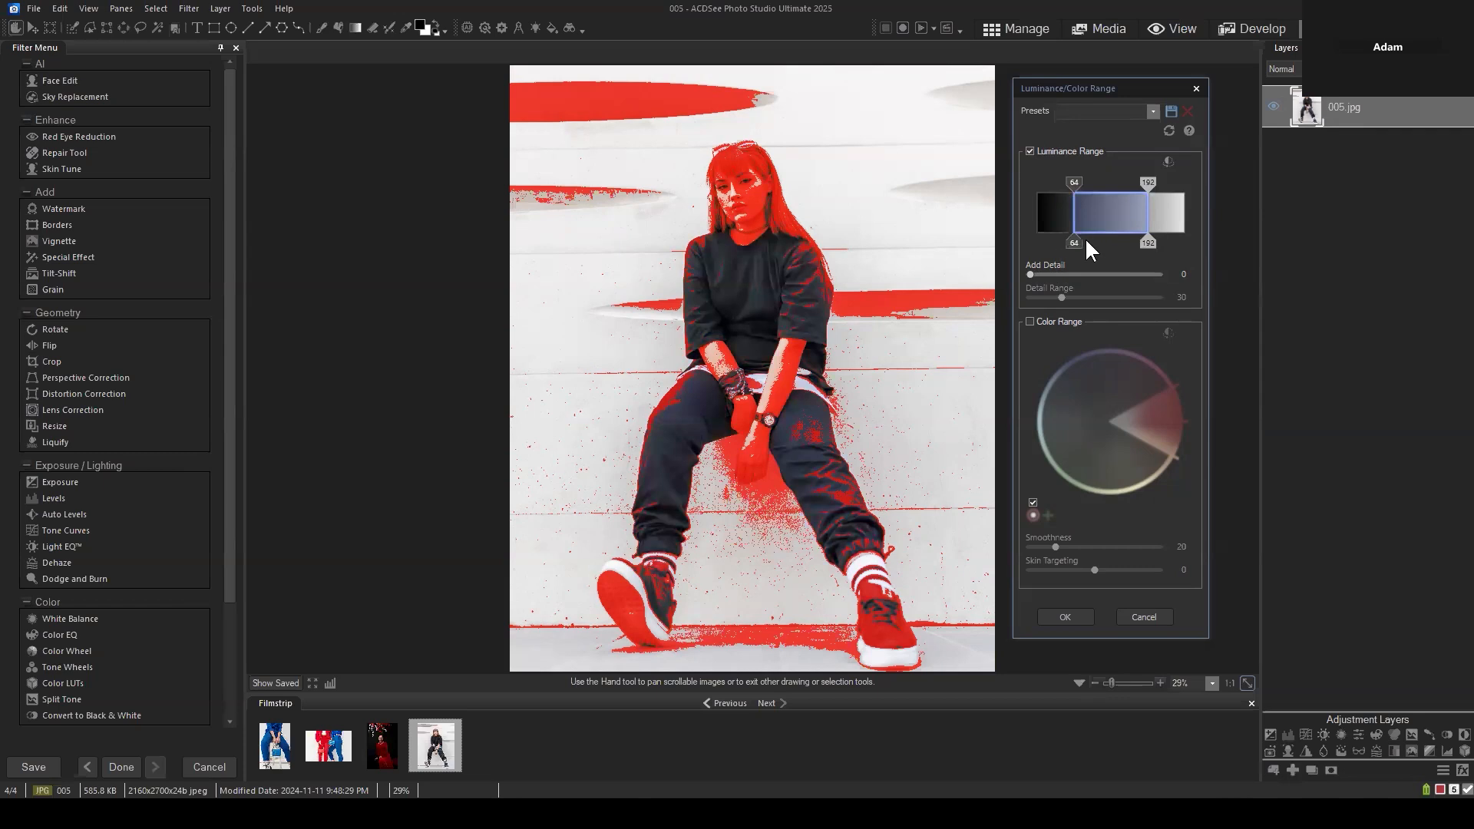
Widen the luminance range to the full tonal span, with the shadow handles at 0 and 1 and both highlight handles at 255
click(1106, 208)
drag(1150, 244, 1186, 244)
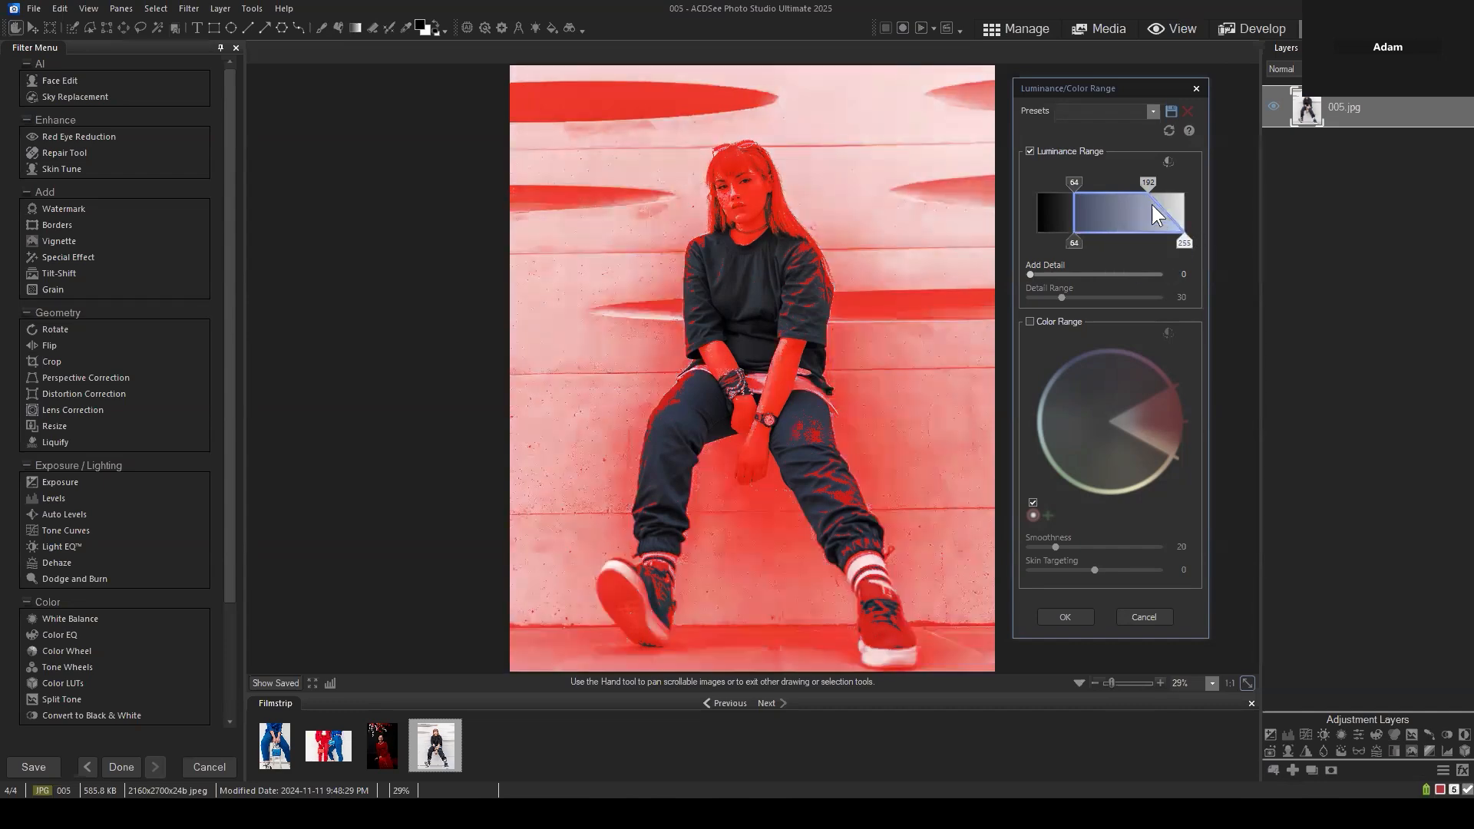
drag(1148, 183, 1194, 186)
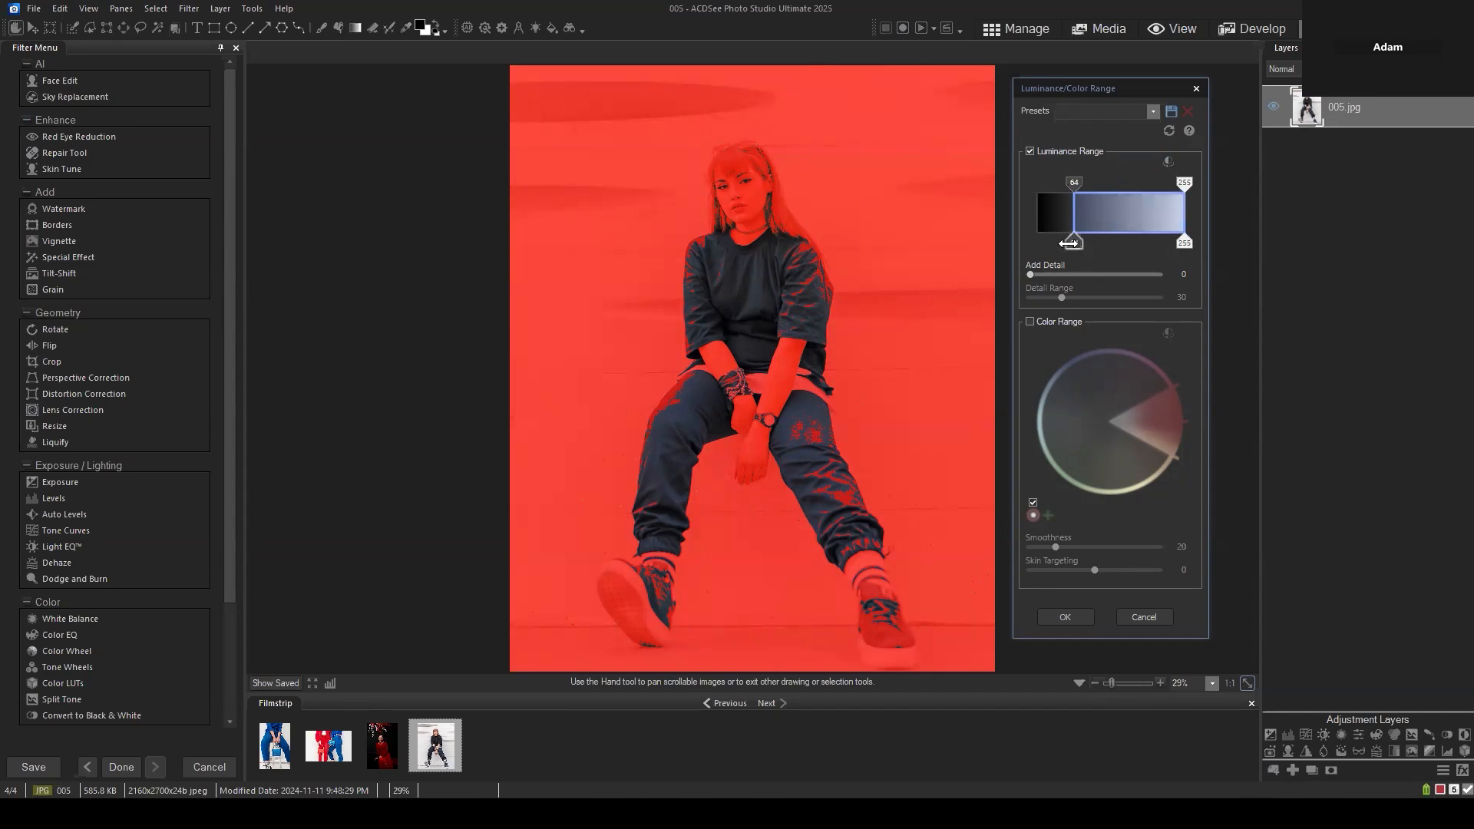
drag(1074, 243, 1042, 243)
drag(1074, 182, 1037, 182)
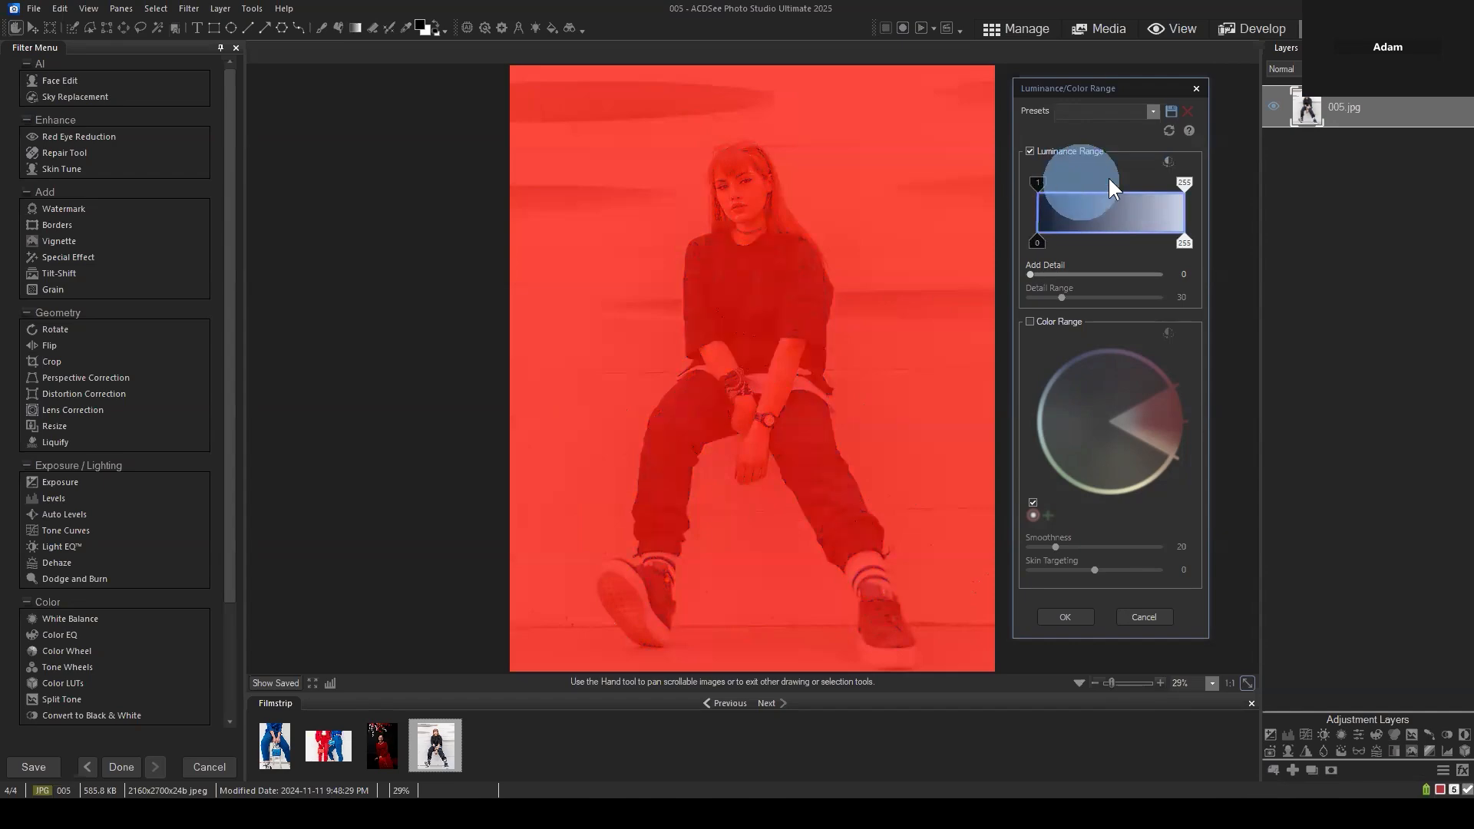
Lower both highlight handles of the luminance range to 172 and apply the selection
drag(1171, 182, 1136, 183)
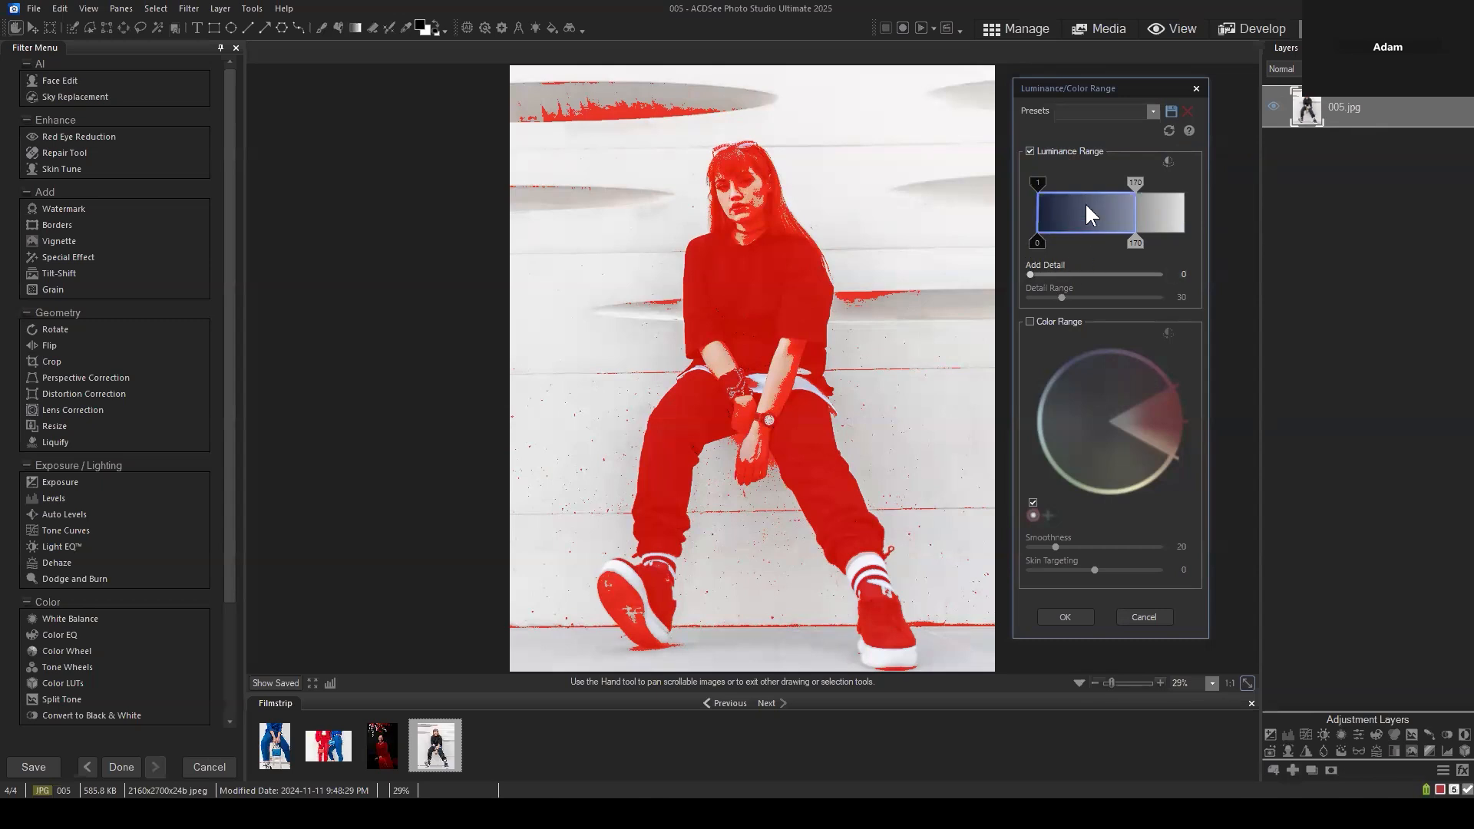
click(1037, 183)
drag(1136, 184, 1137, 184)
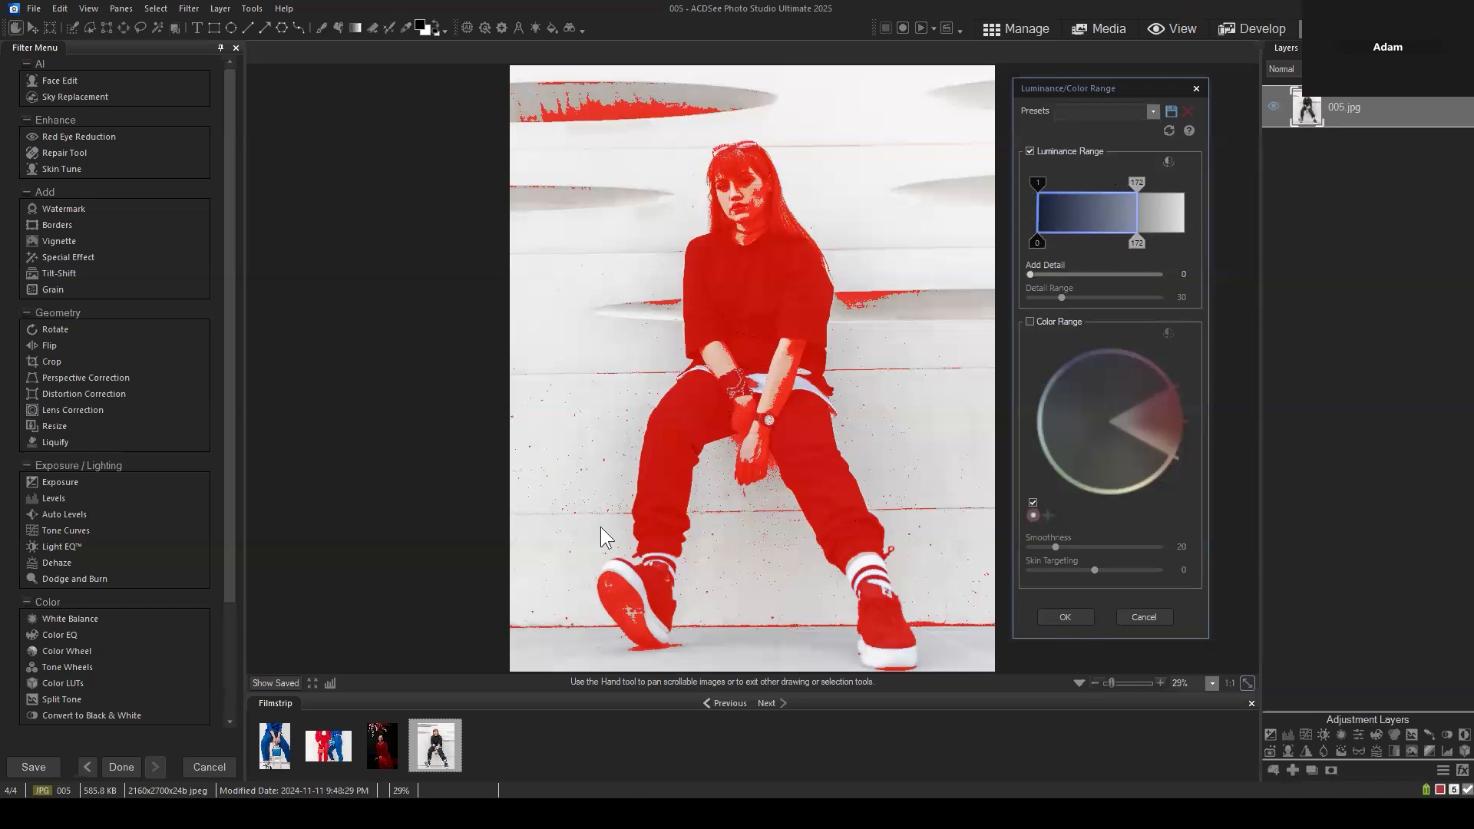
click(1065, 617)
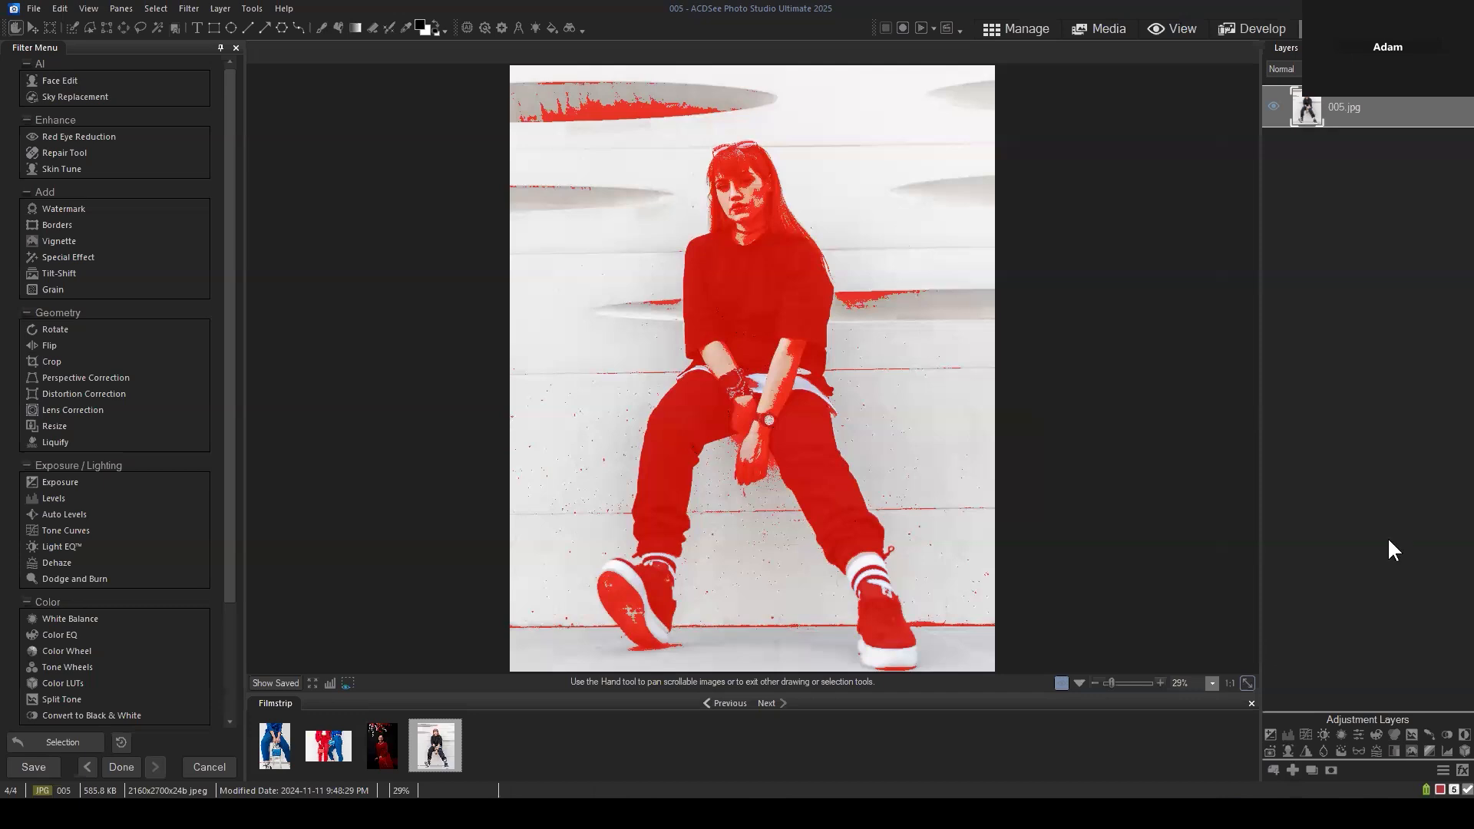
Add a Curves adjustment layer to the selection, darkening the shadows slightly and brightening the highlights to form an S-curve
click(1305, 731)
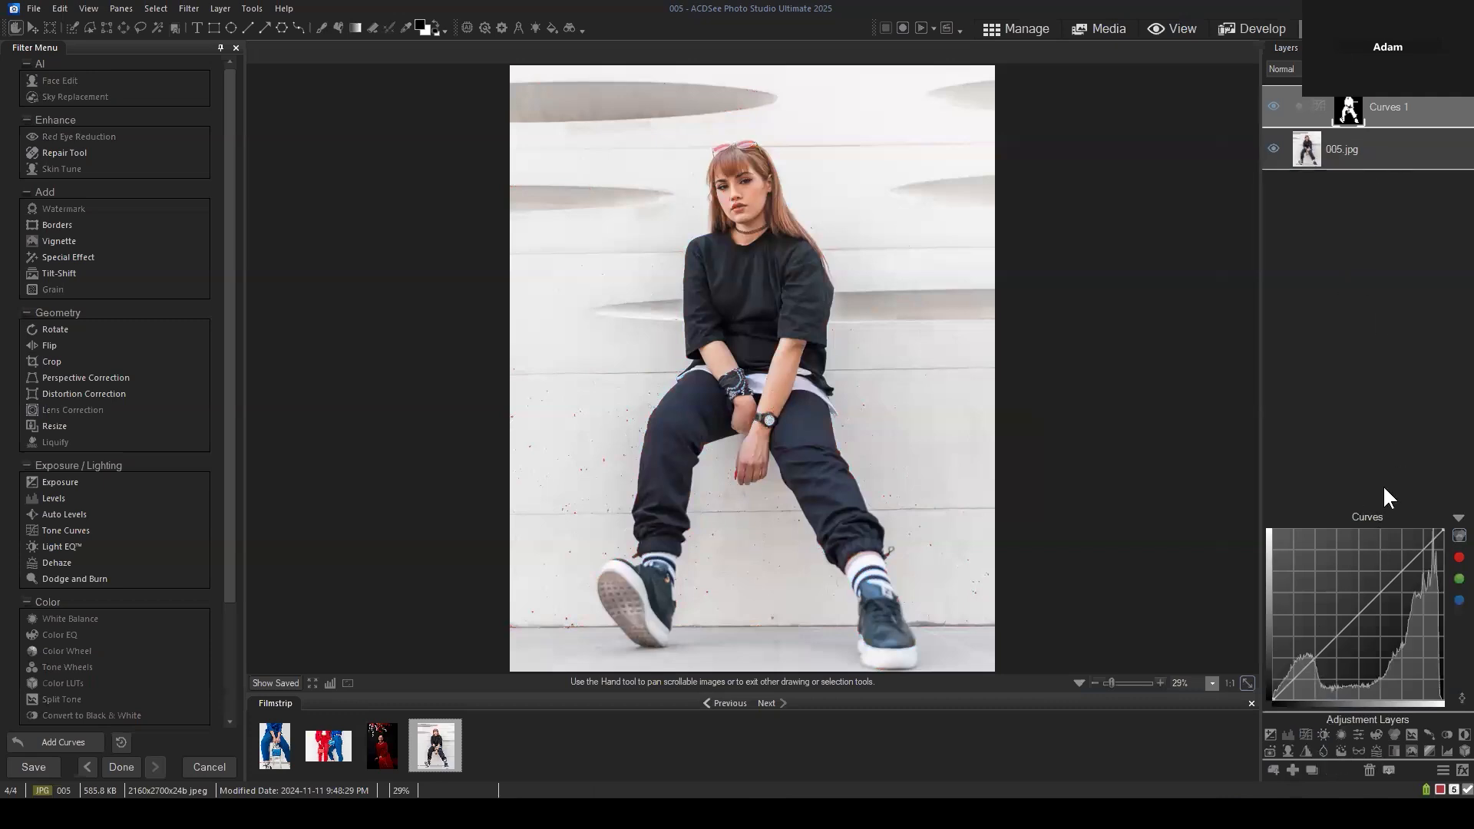
drag(1339, 638, 1338, 643)
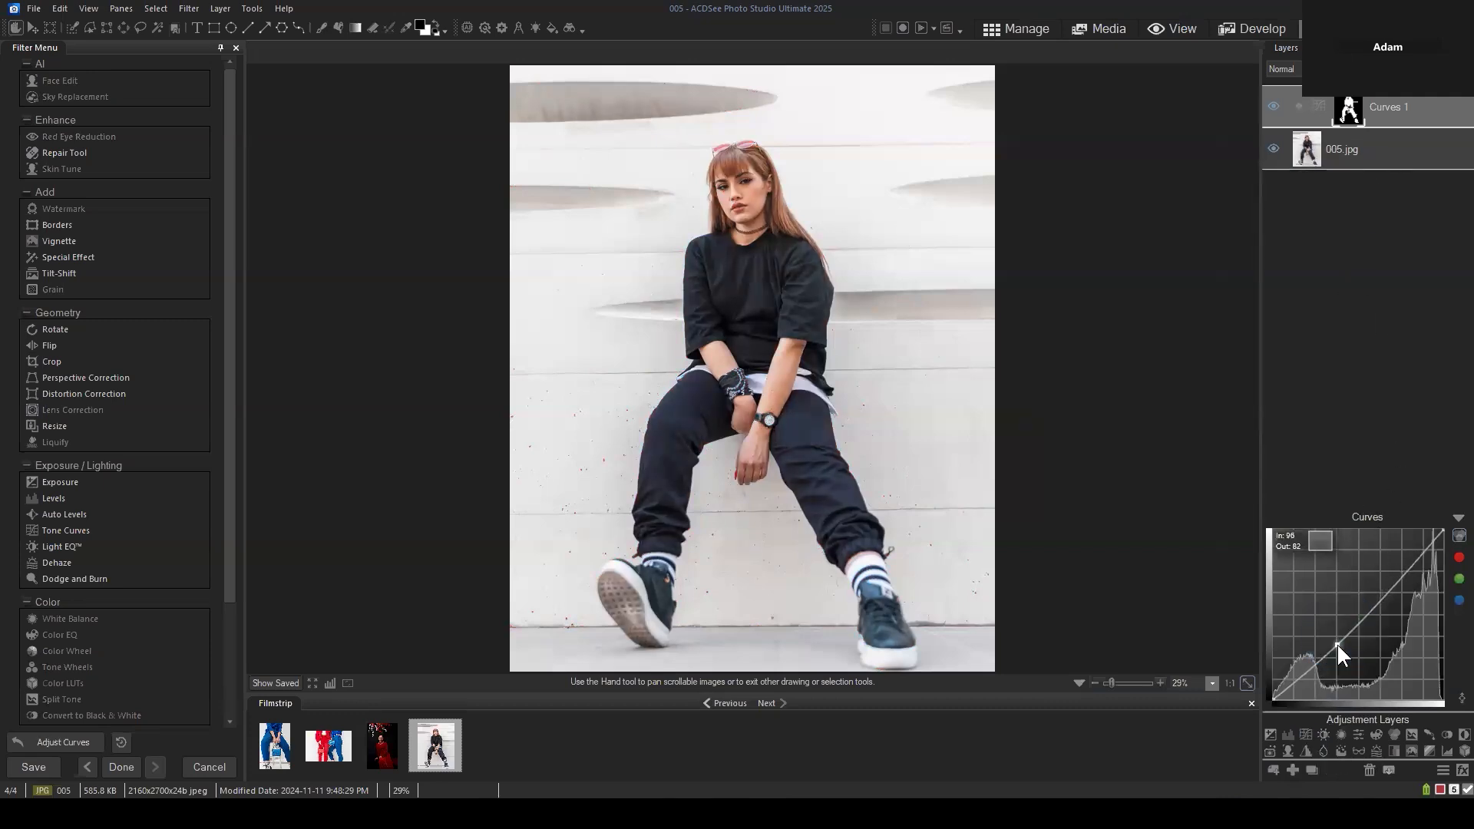
drag(1379, 593, 1380, 578)
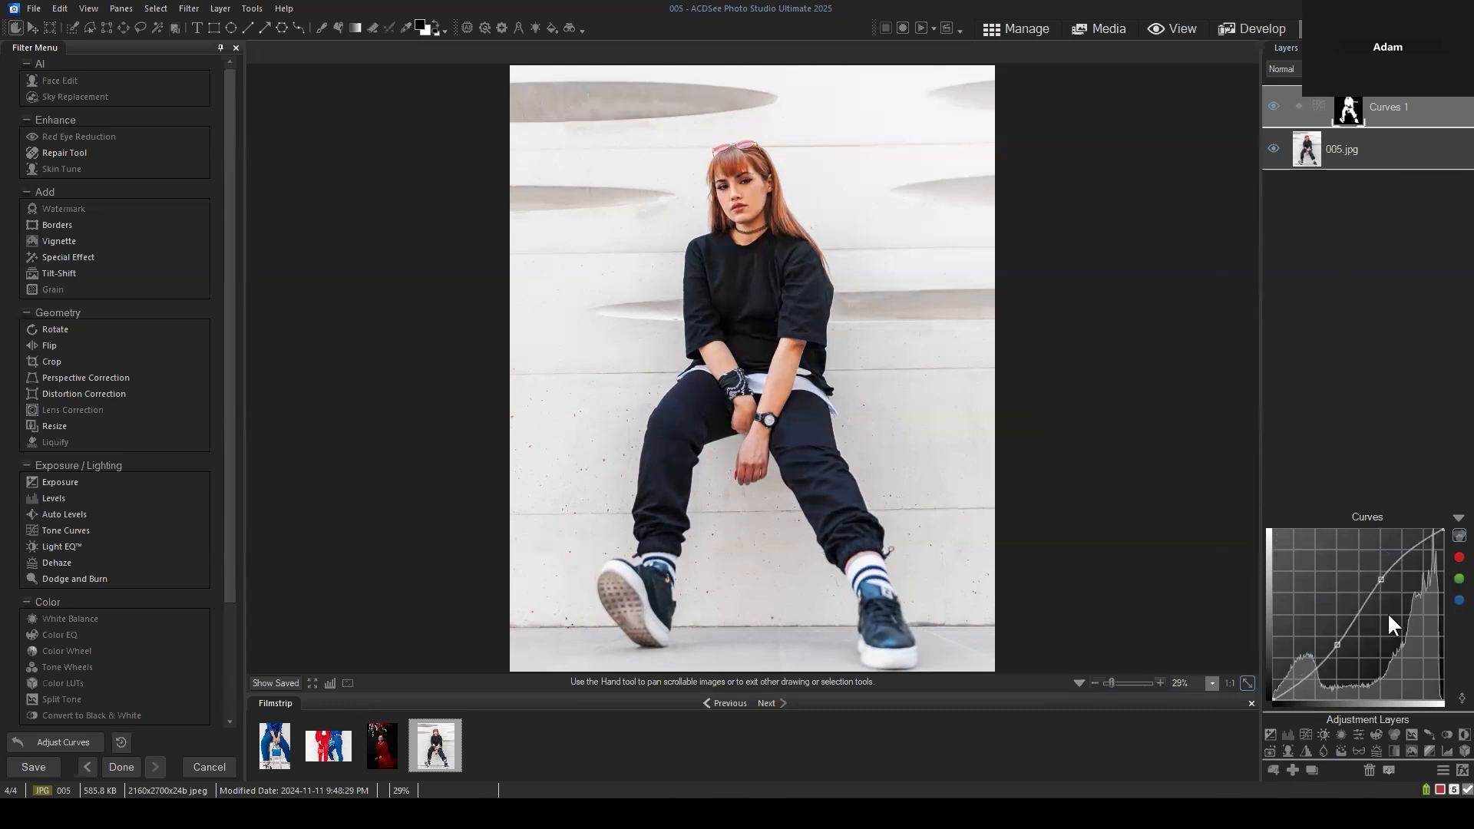
Compare the photo with the Curves 1 layer hidden and shown, and delete that layer
click(1273, 107)
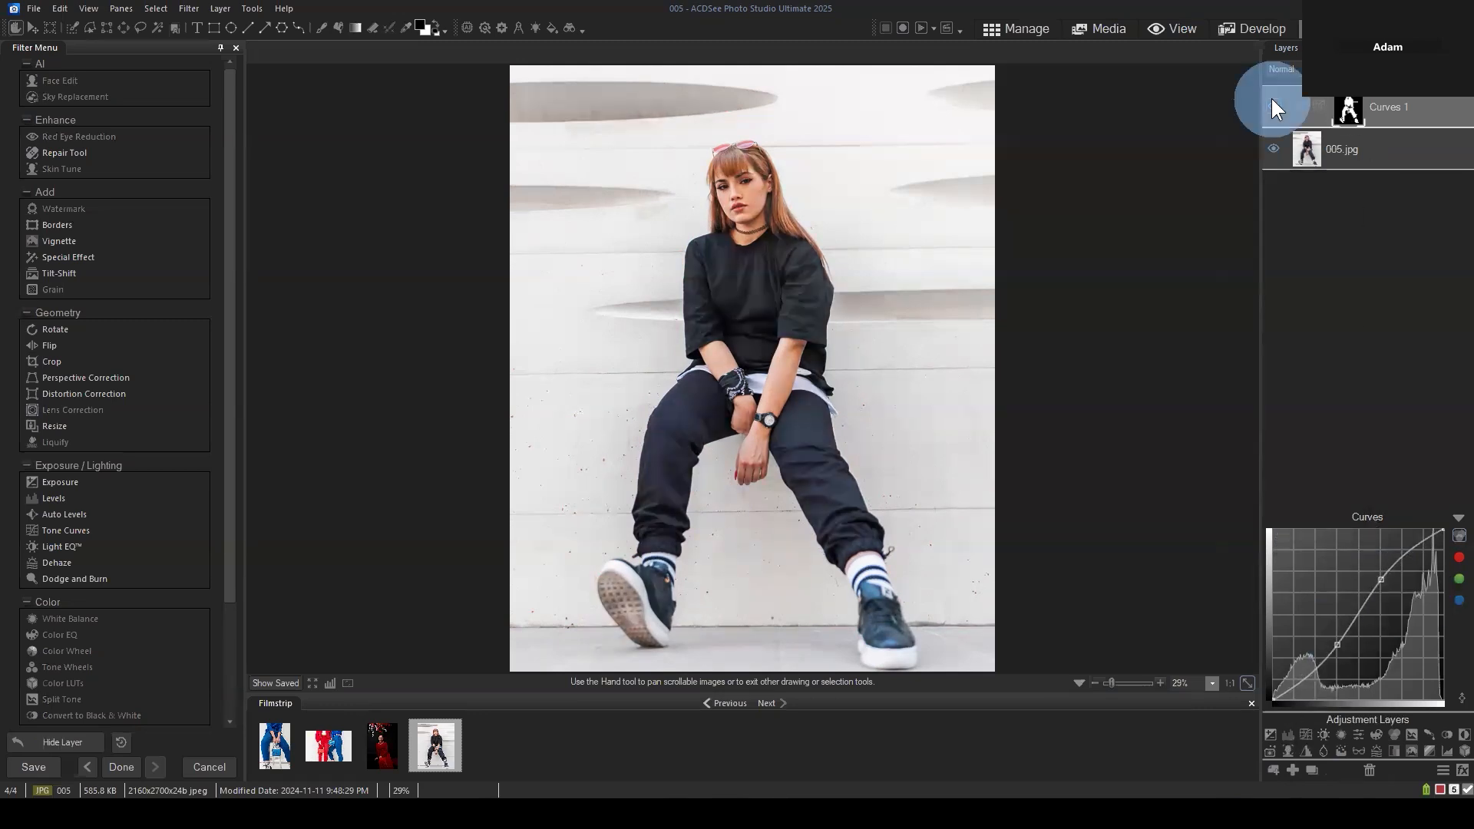
click(1271, 105)
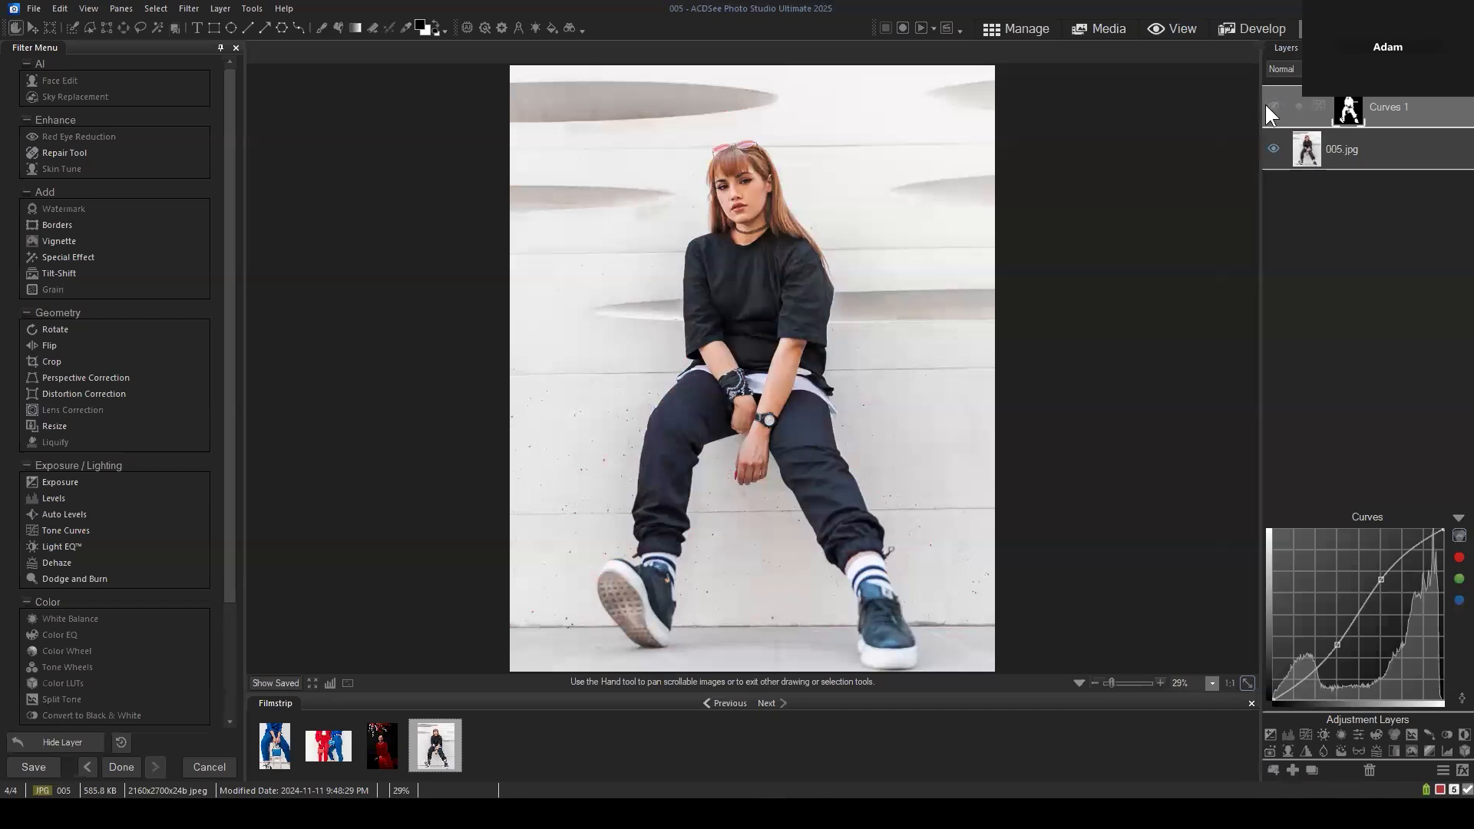
click(1271, 107)
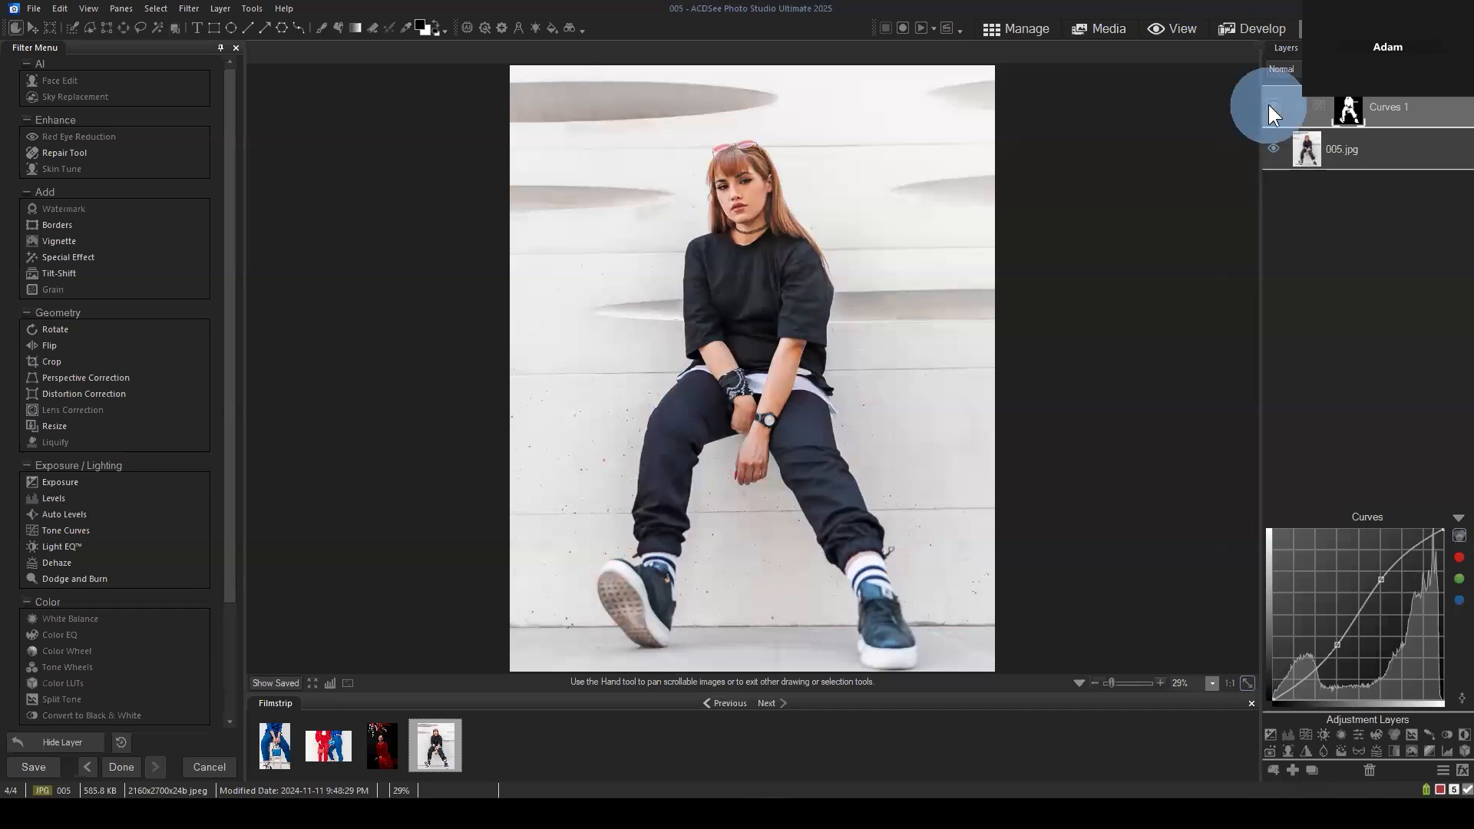
click(1271, 107)
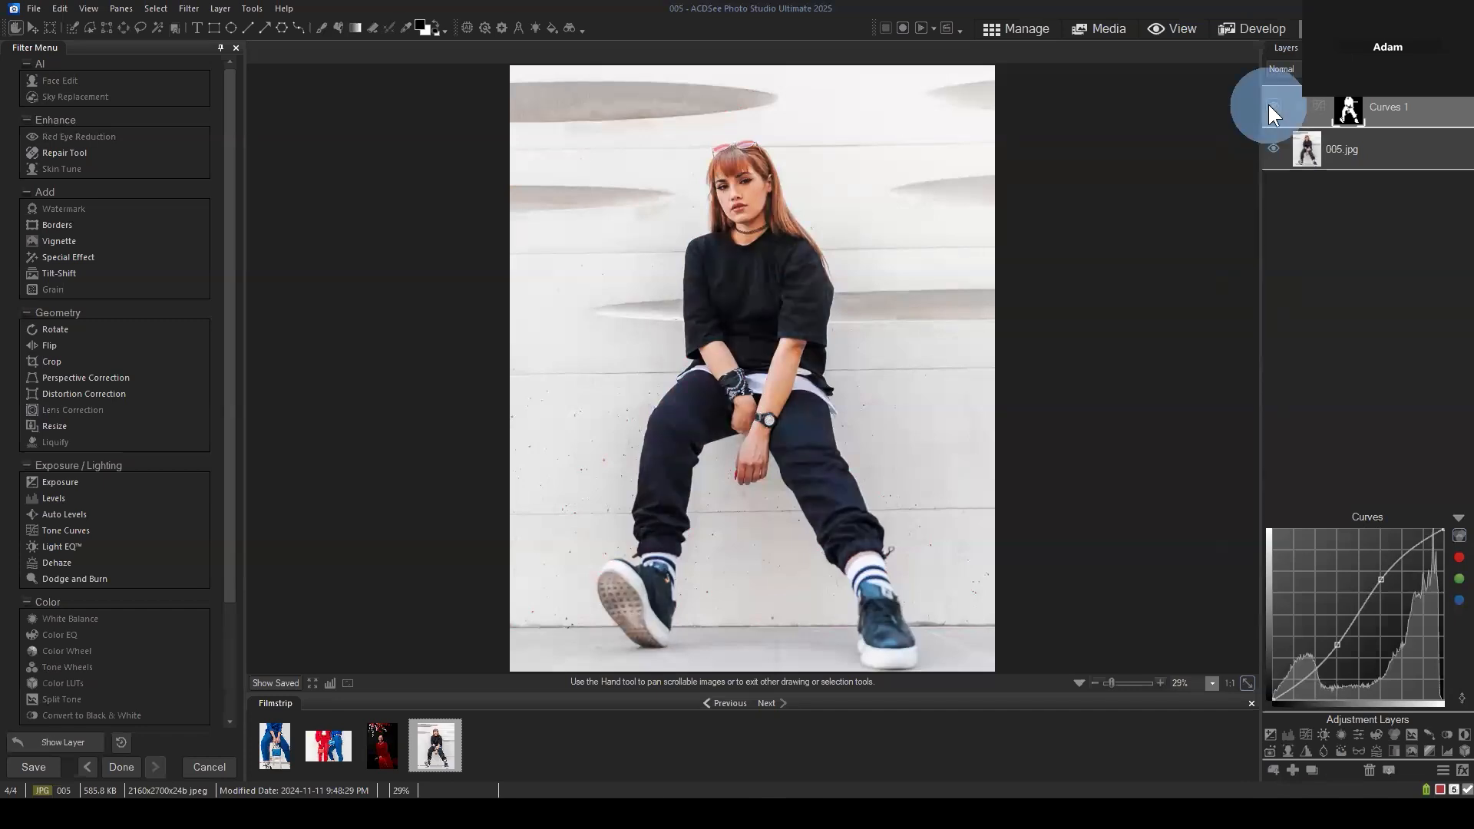
click(1271, 106)
click(1272, 107)
click(1272, 106)
click(1271, 106)
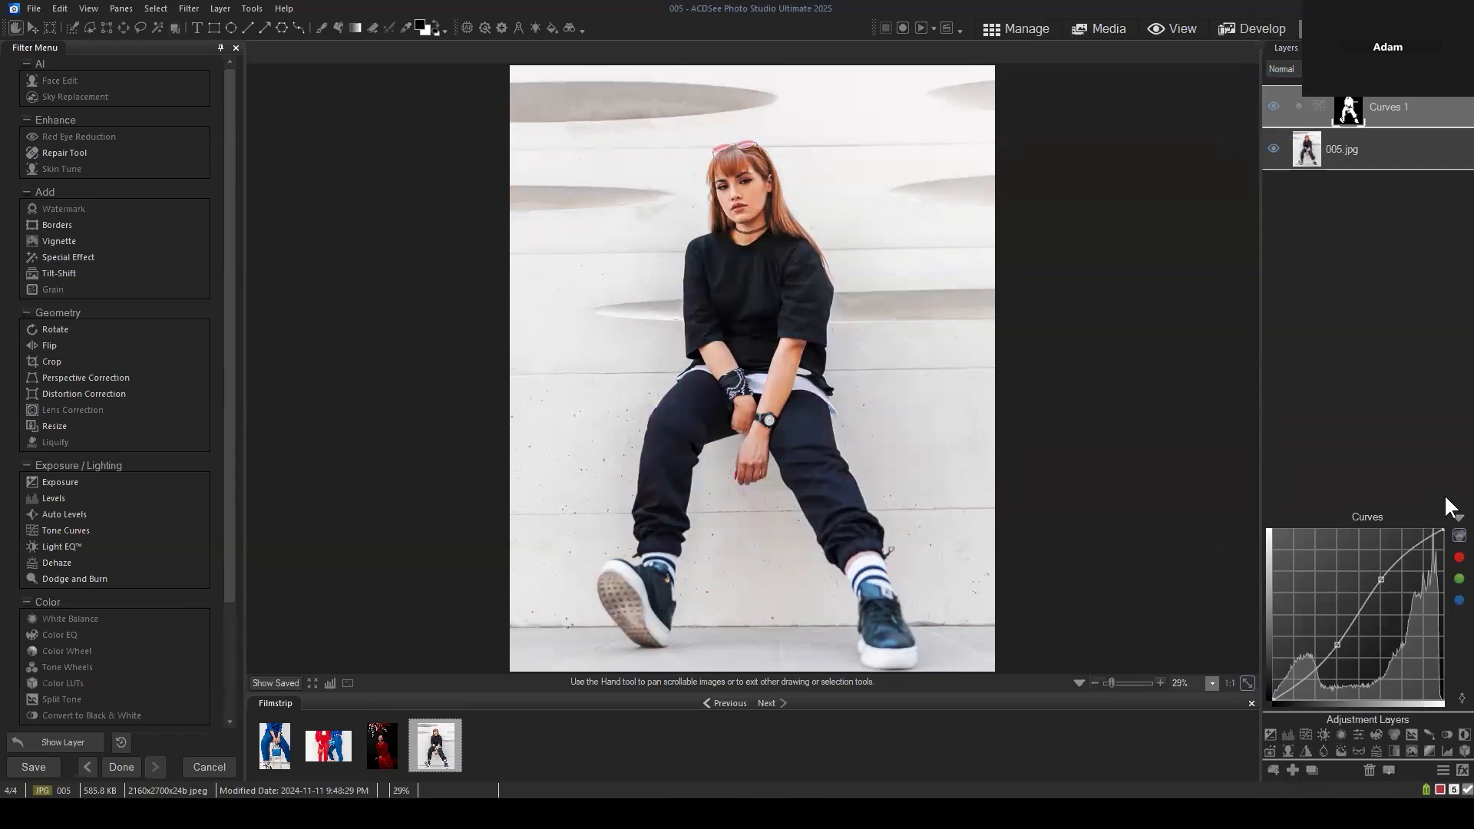
click(1370, 769)
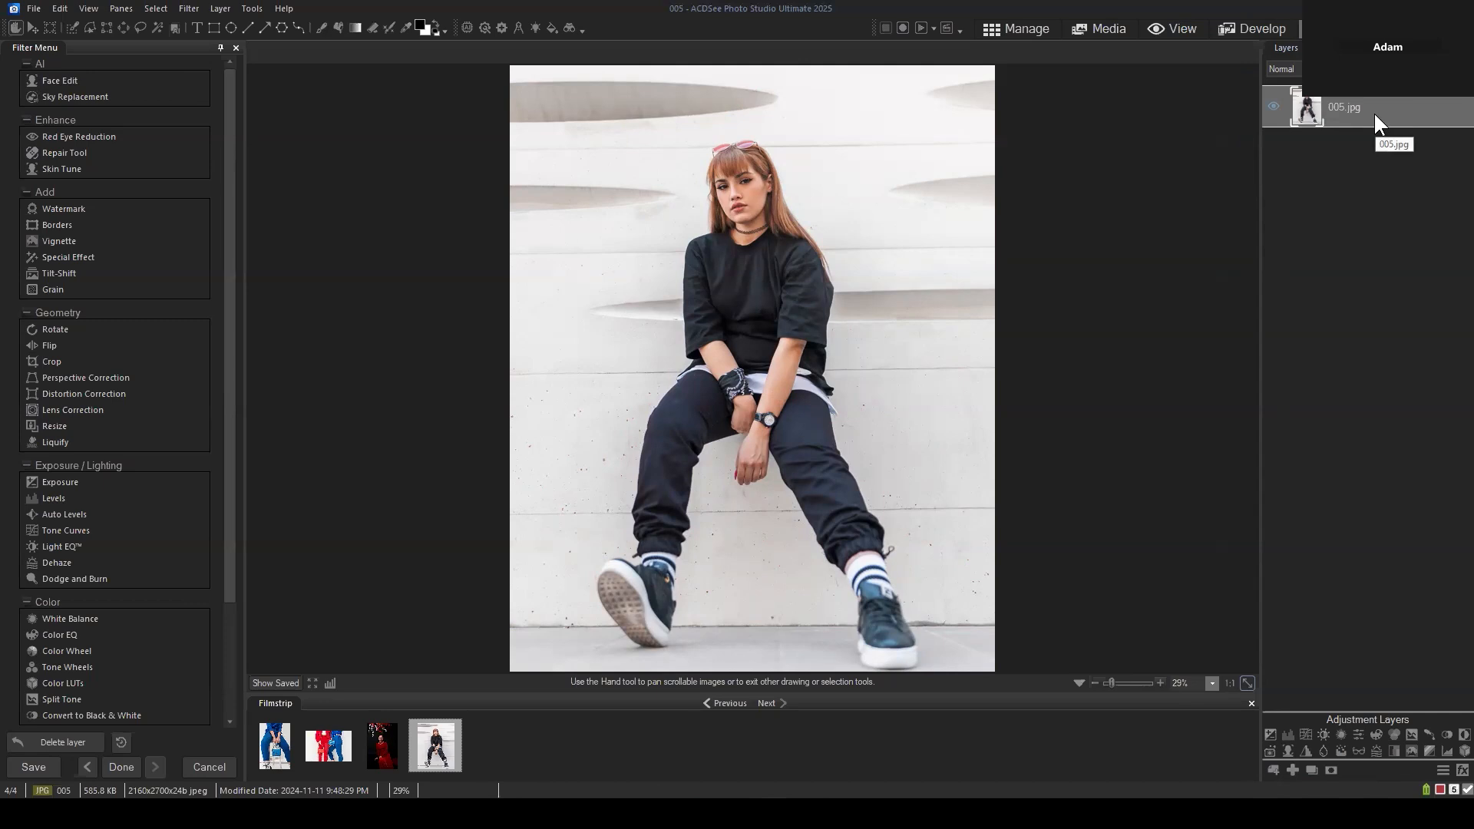
click(155, 9)
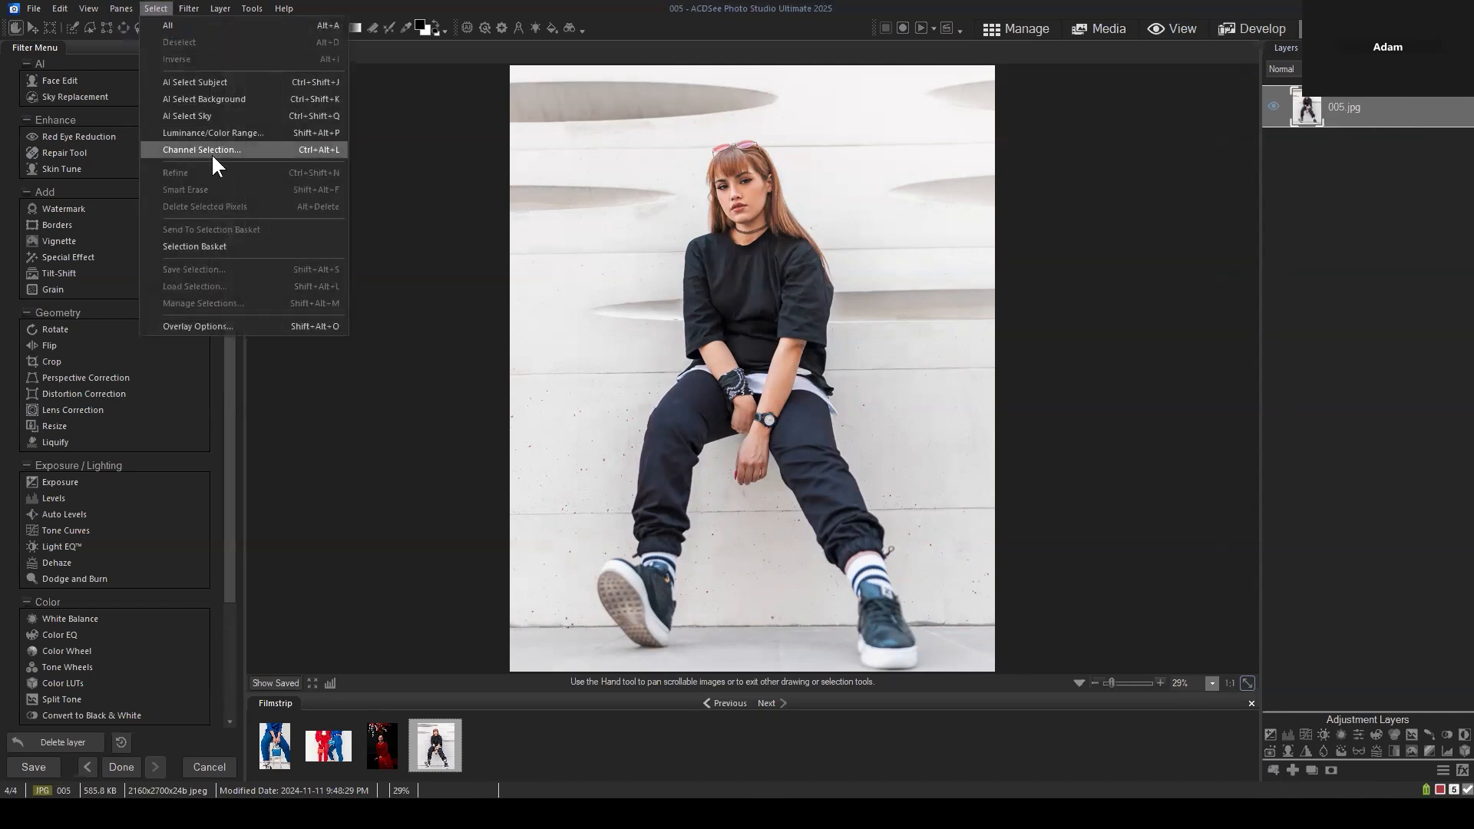
click(215, 132)
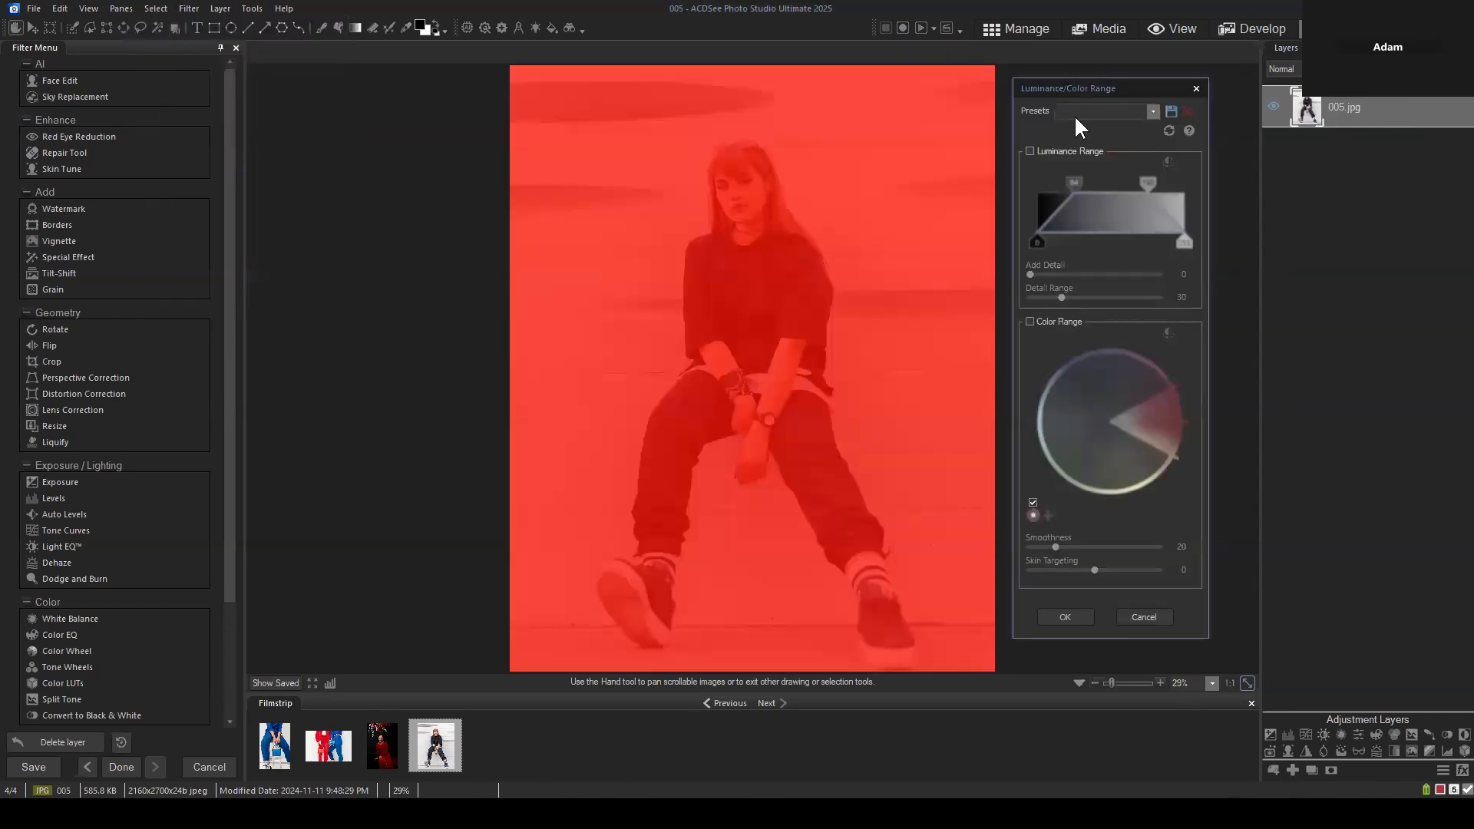
drag(1094, 86, 1099, 73)
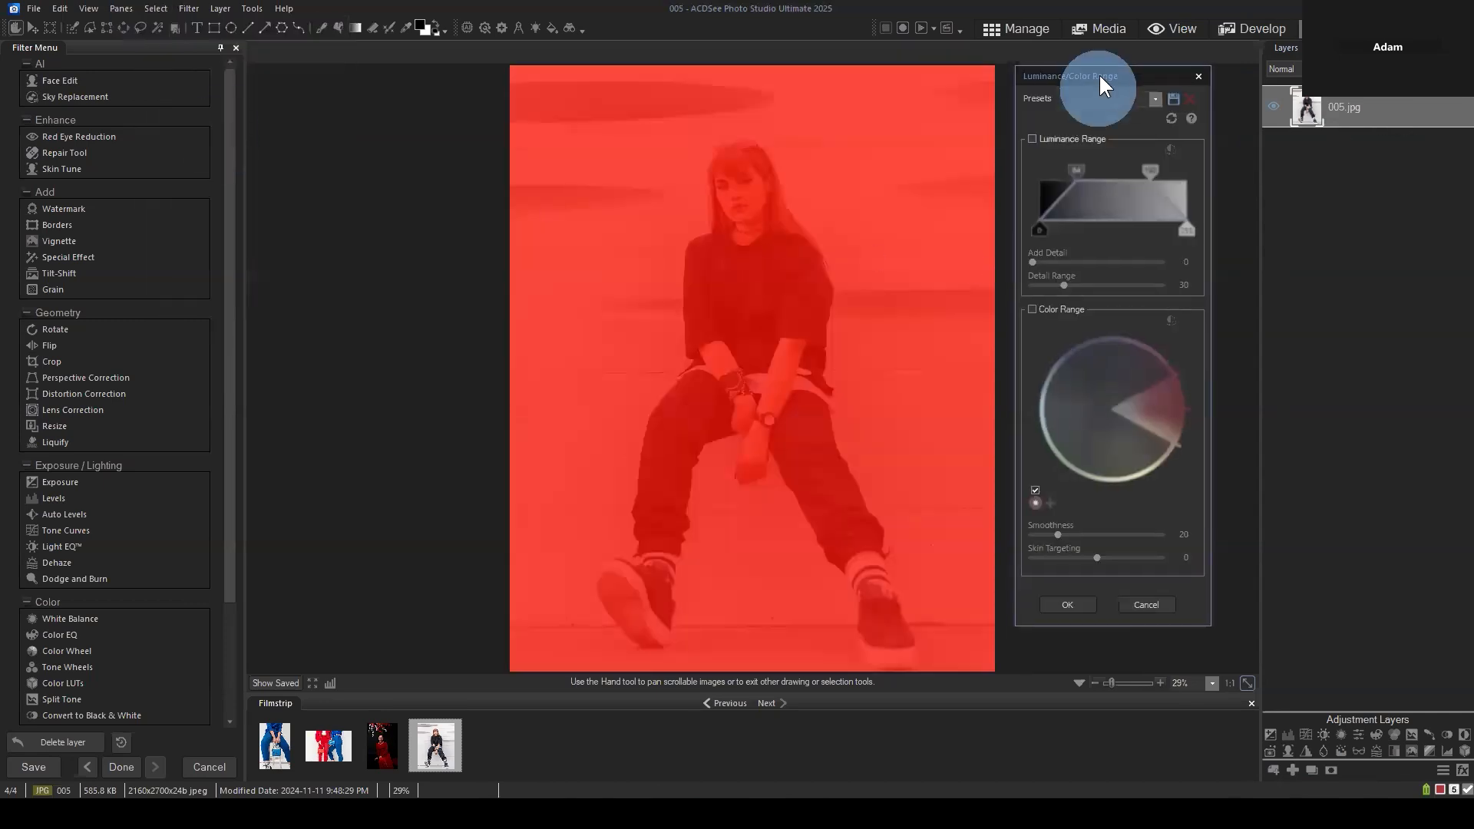
click(1032, 309)
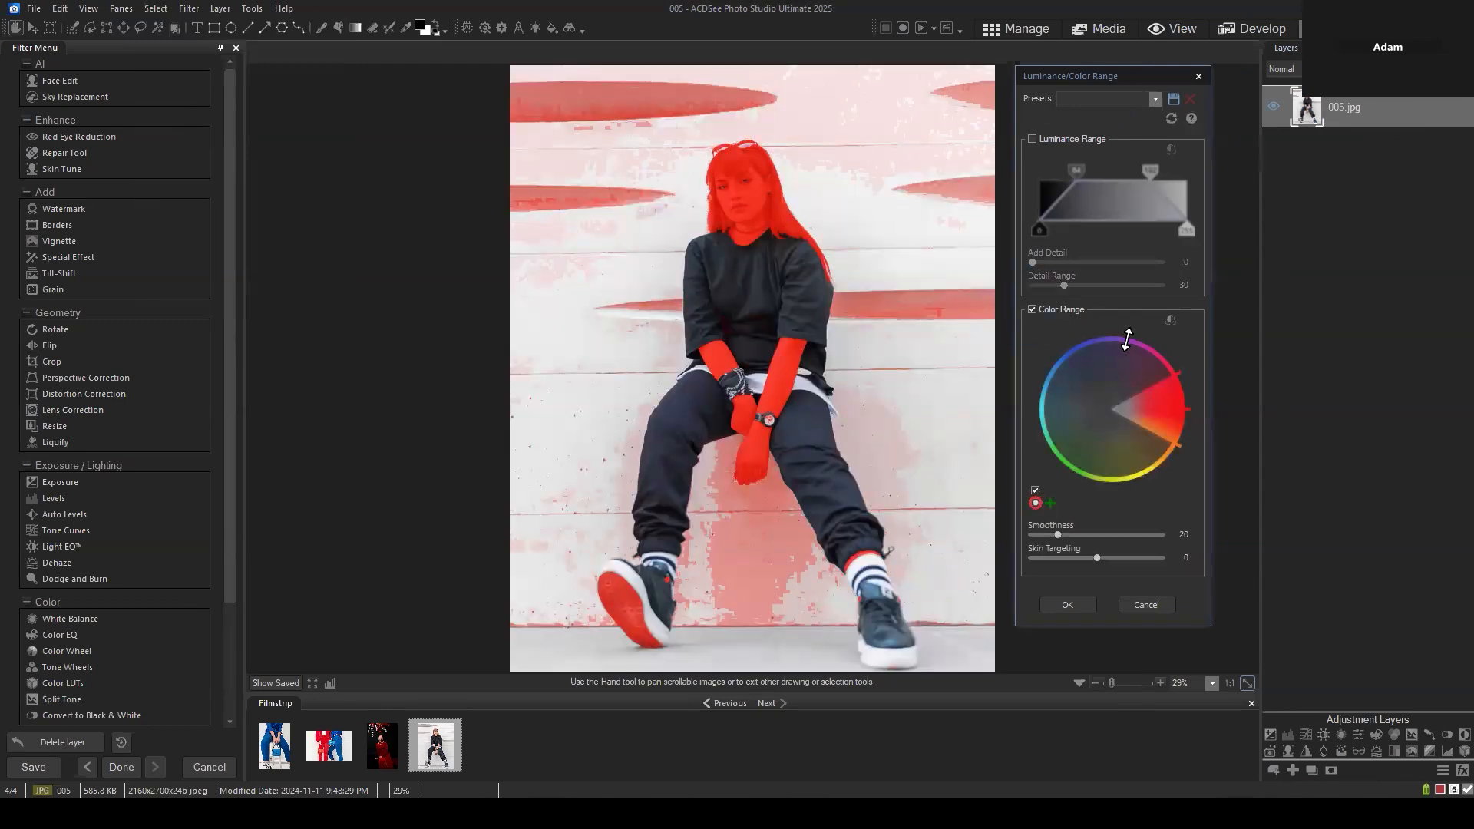
click(1147, 606)
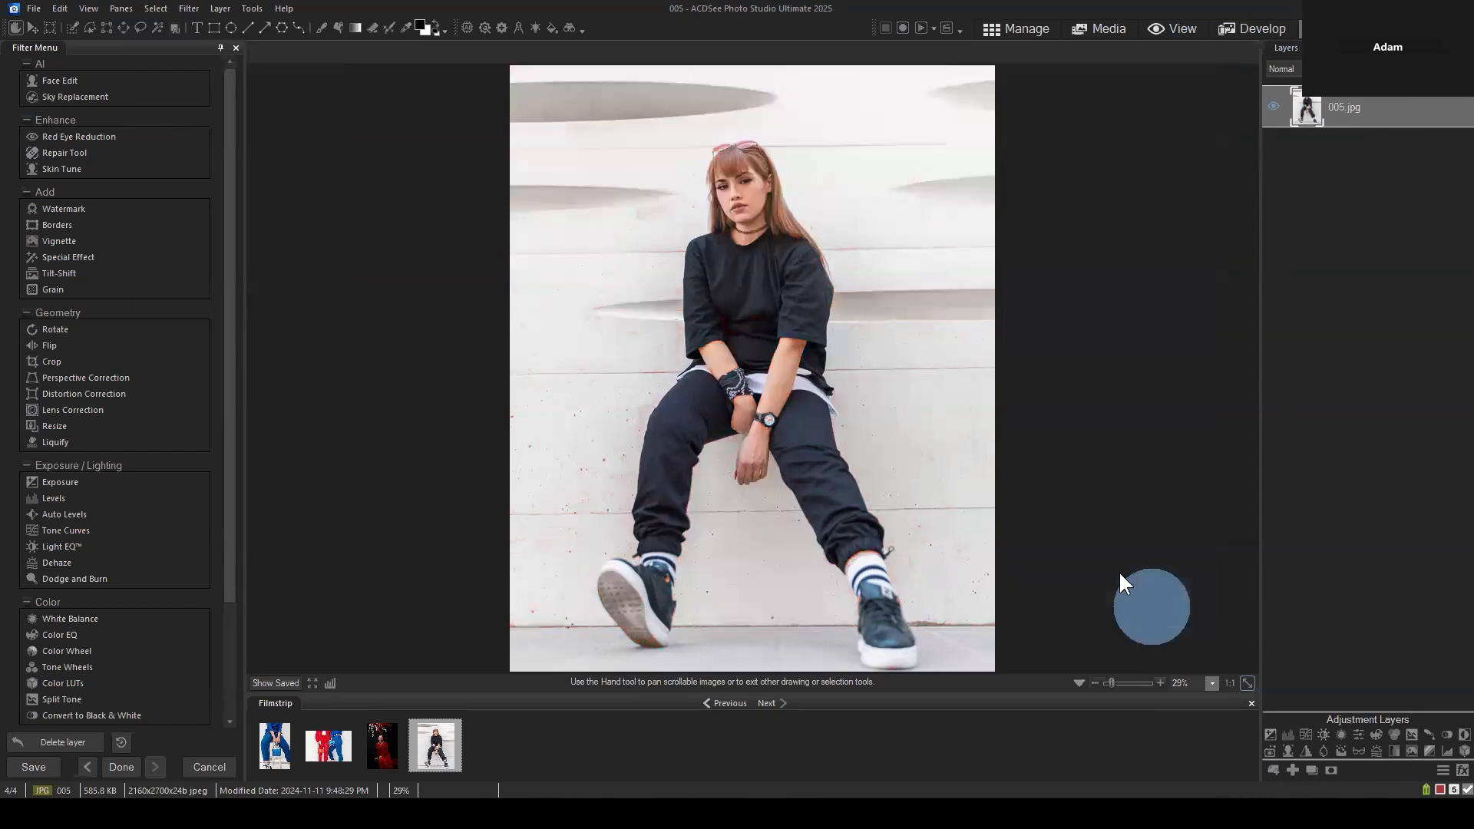
Open the foreground color picker with its custom color values and reposition the dialog over the photo
click(421, 27)
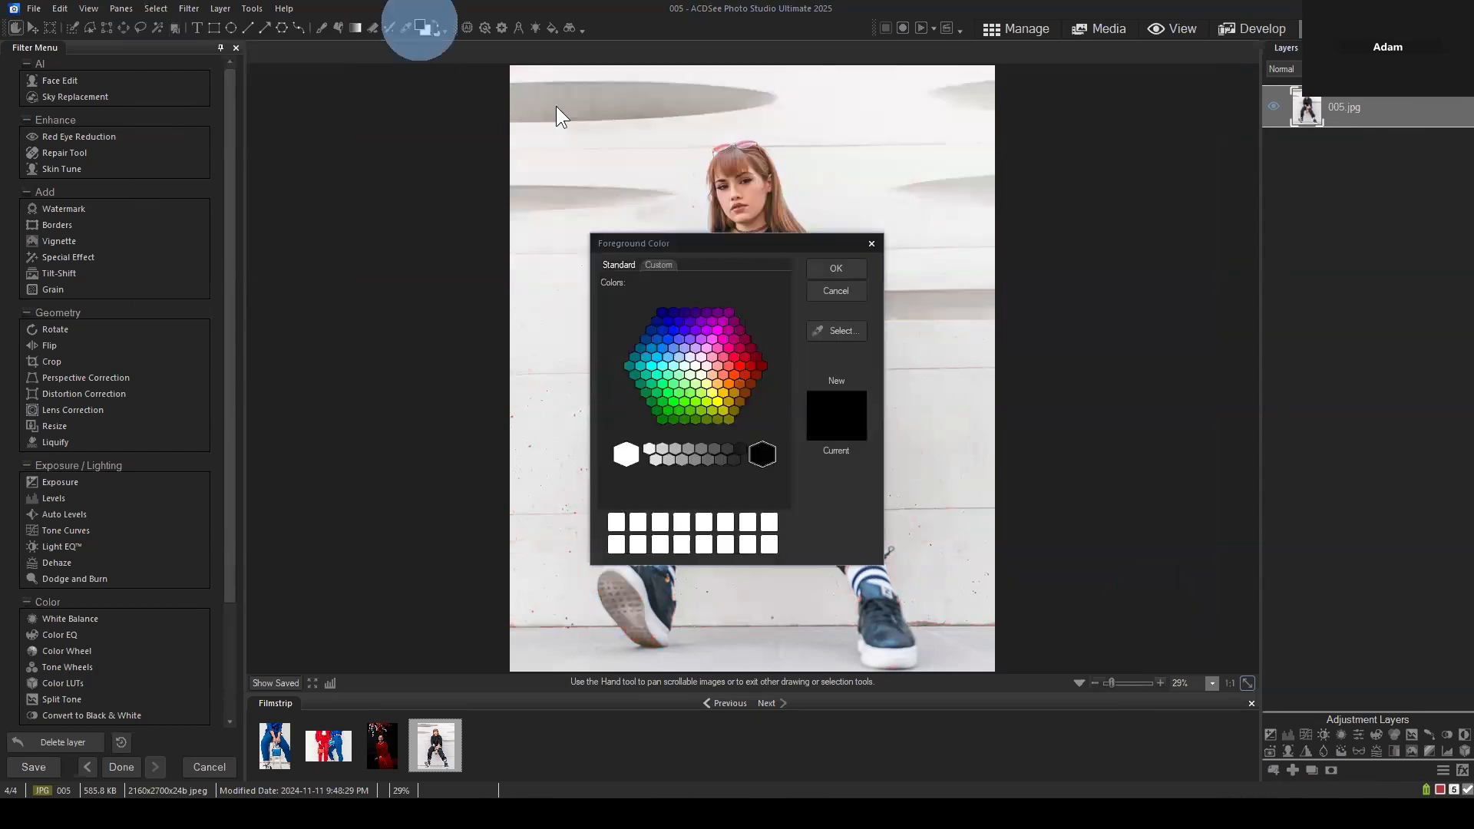
click(720, 242)
drag(745, 206, 728, 206)
click(679, 222)
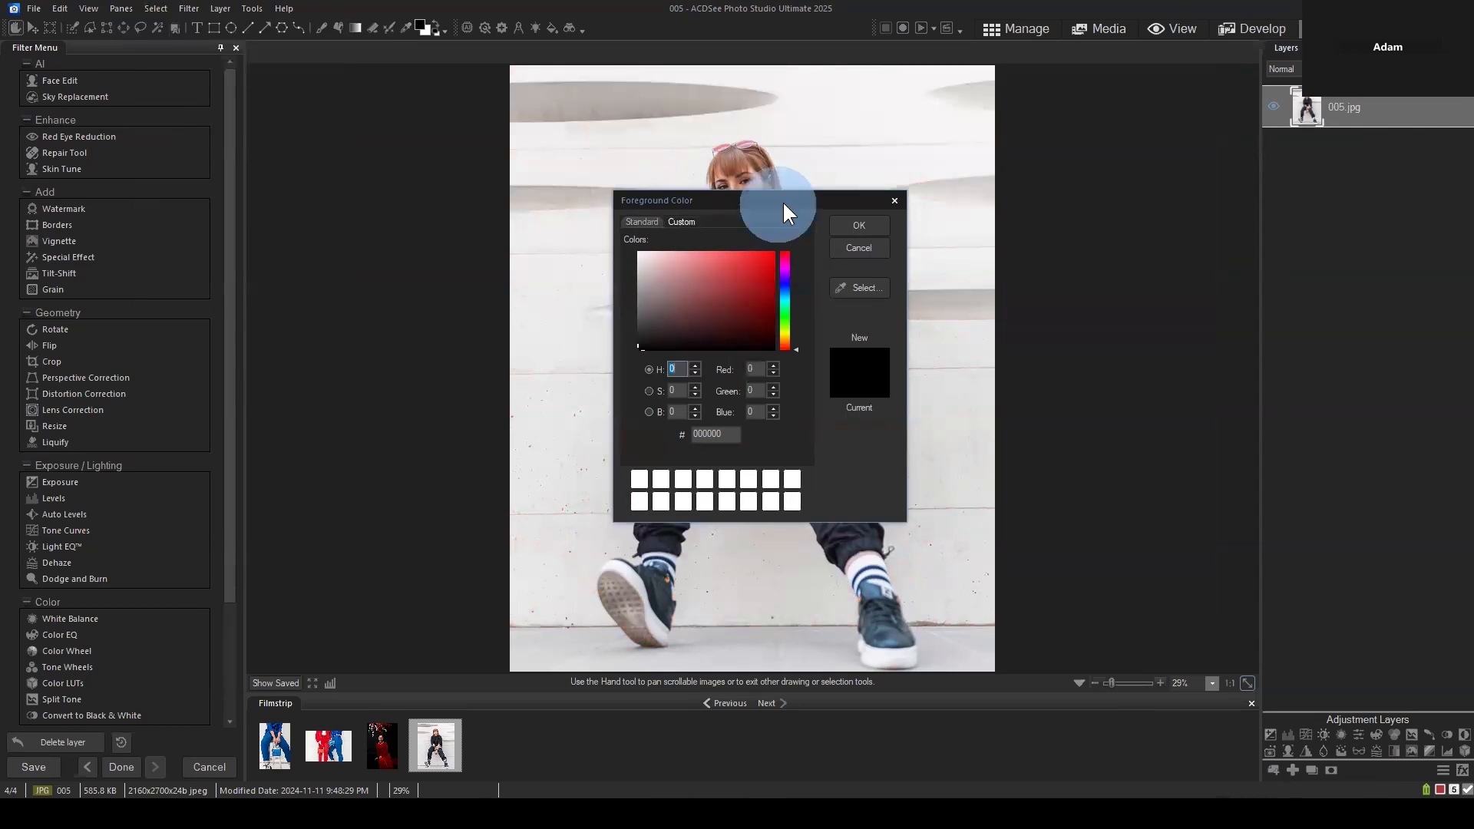
mouse_move(782, 201)
mouse_down()
mouse_move(876, 199)
mouse_move(781, 199)
mouse_up()
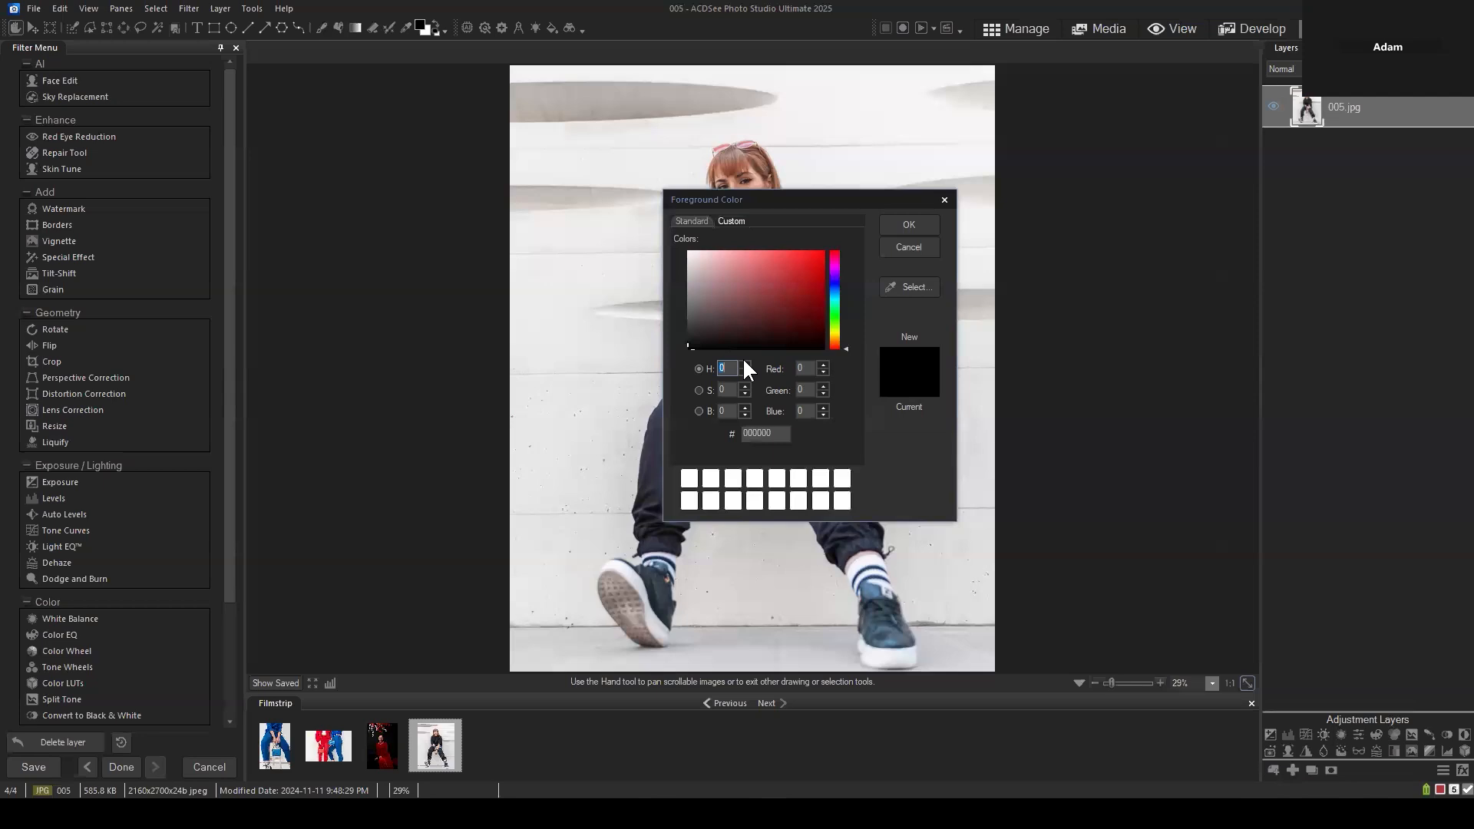
Vary the neutral color's brightness between 0 and 255, from black through dark gray 181818 to white, ending on black
click(689, 349)
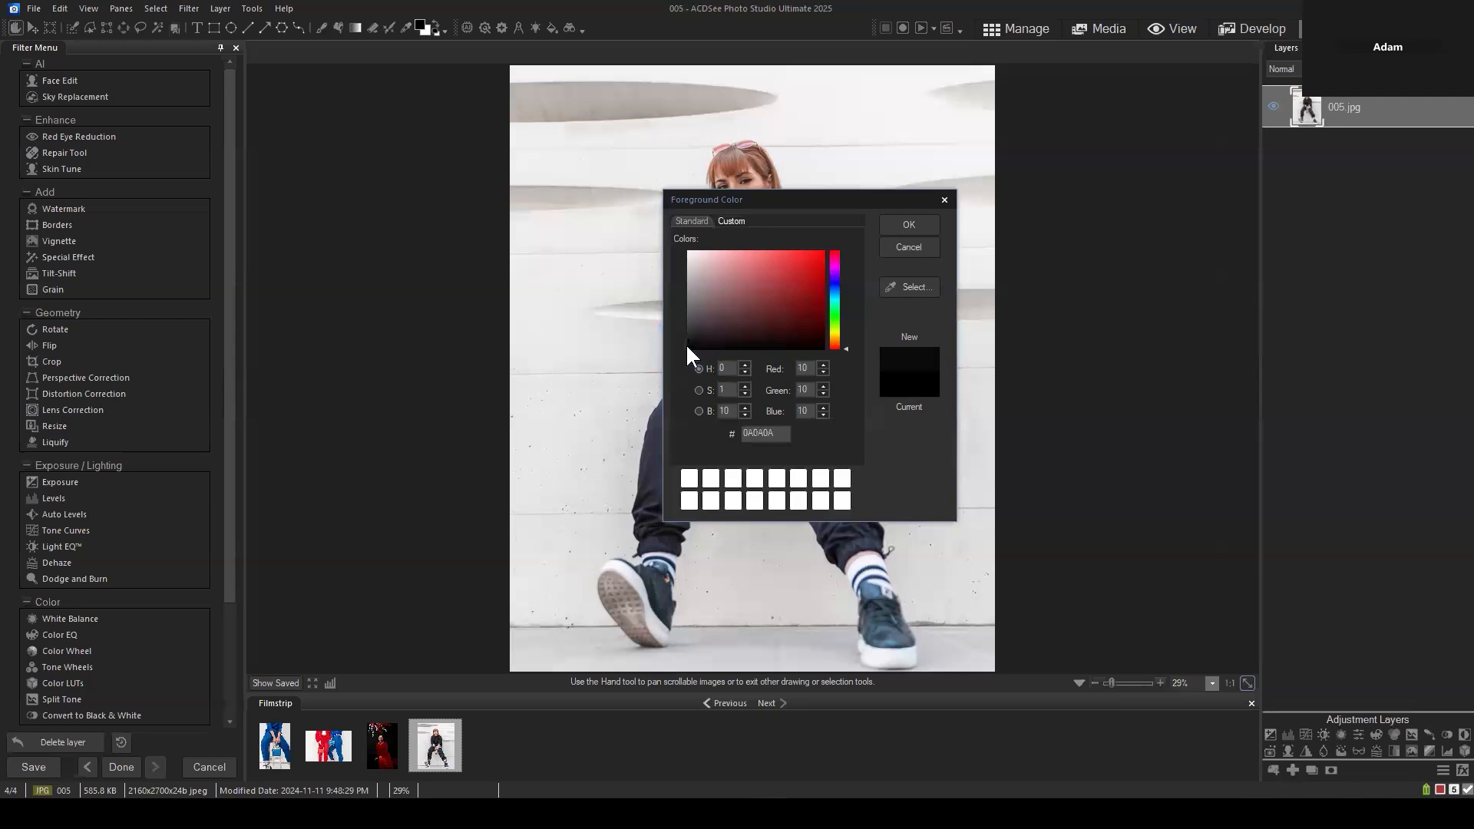
click(684, 353)
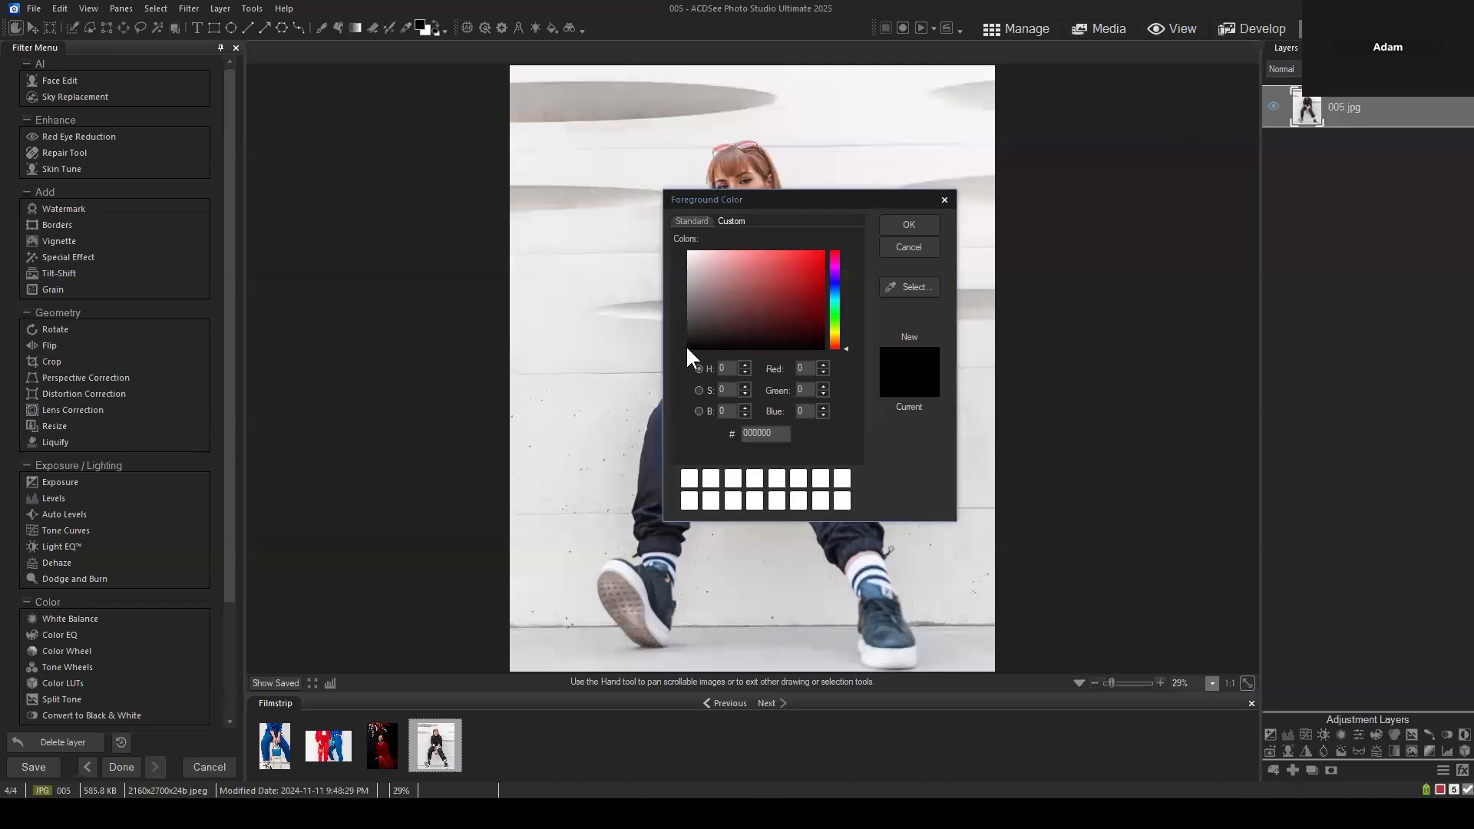
mouse_move(689, 342)
mouse_down()
mouse_move(708, 343)
mouse_move(691, 353)
mouse_move(674, 339)
mouse_move(659, 249)
mouse_move(634, 359)
mouse_up()
drag(637, 364, 641, 345)
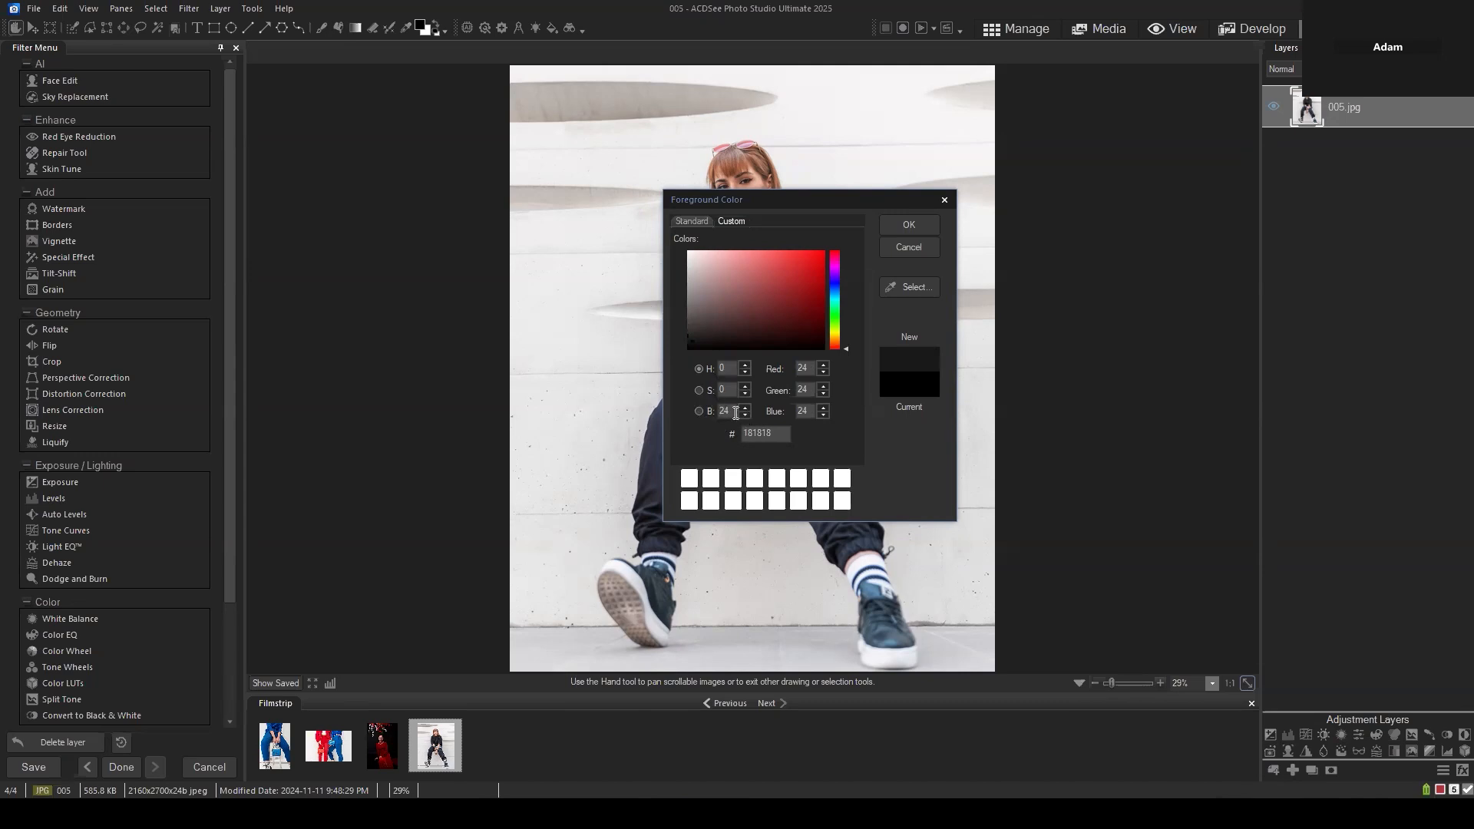
mouse_move(688, 343)
mouse_down()
mouse_move(662, 271)
mouse_move(639, 365)
mouse_up()
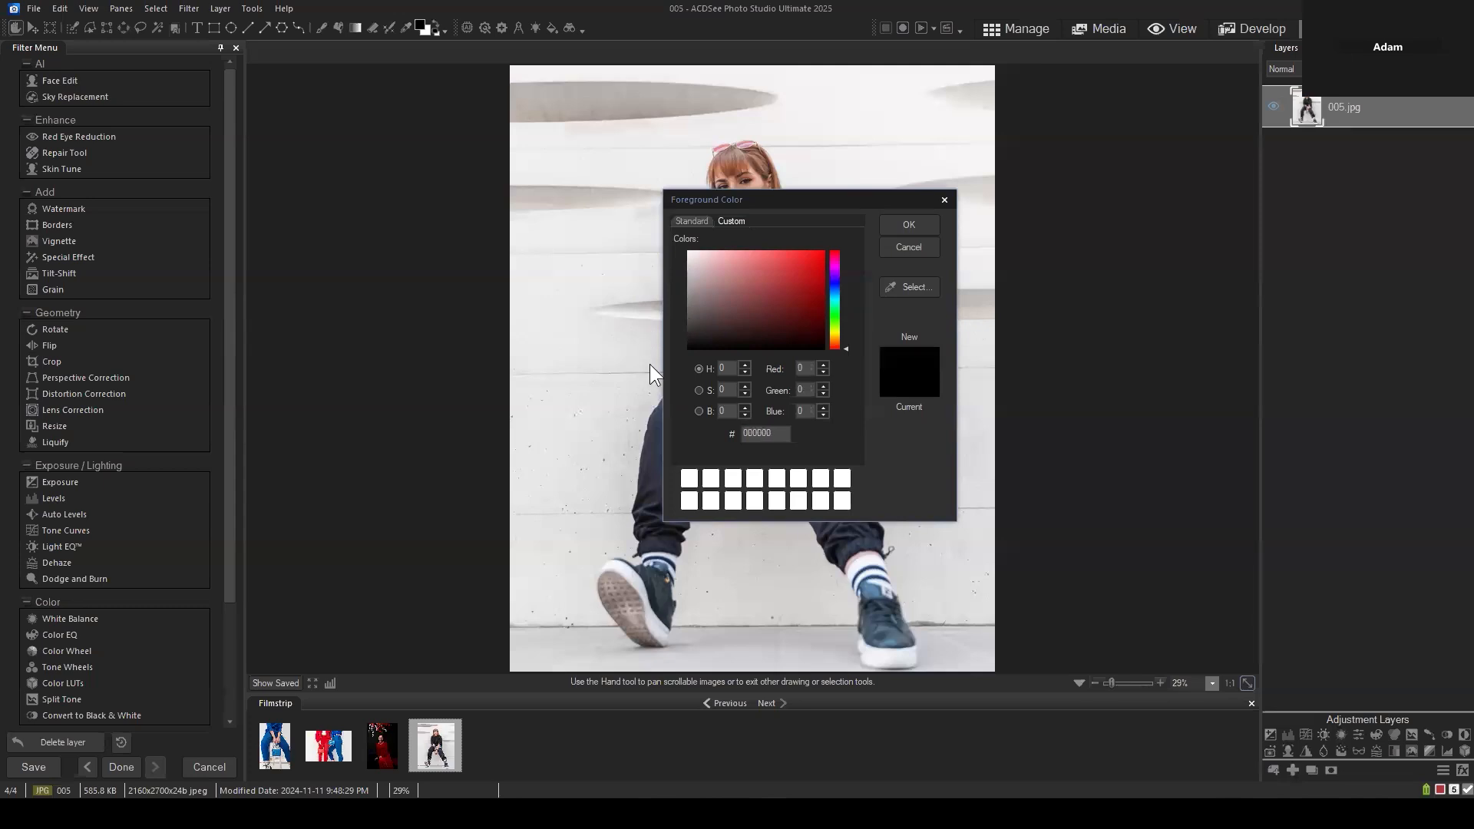
mouse_move(649, 364)
mouse_down()
mouse_move(667, 278)
mouse_move(688, 279)
mouse_move(676, 252)
mouse_up()
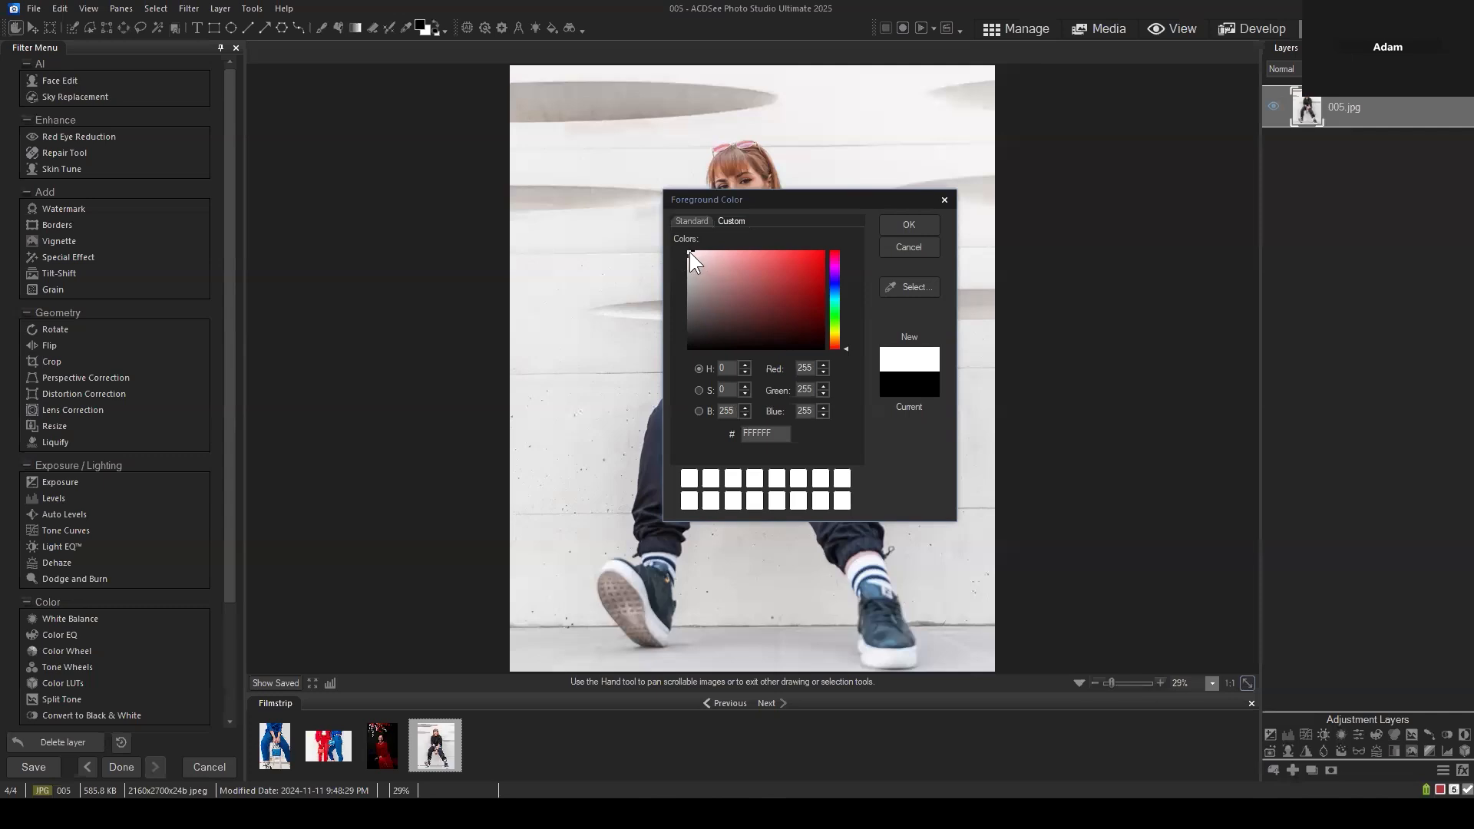
drag(689, 251, 659, 373)
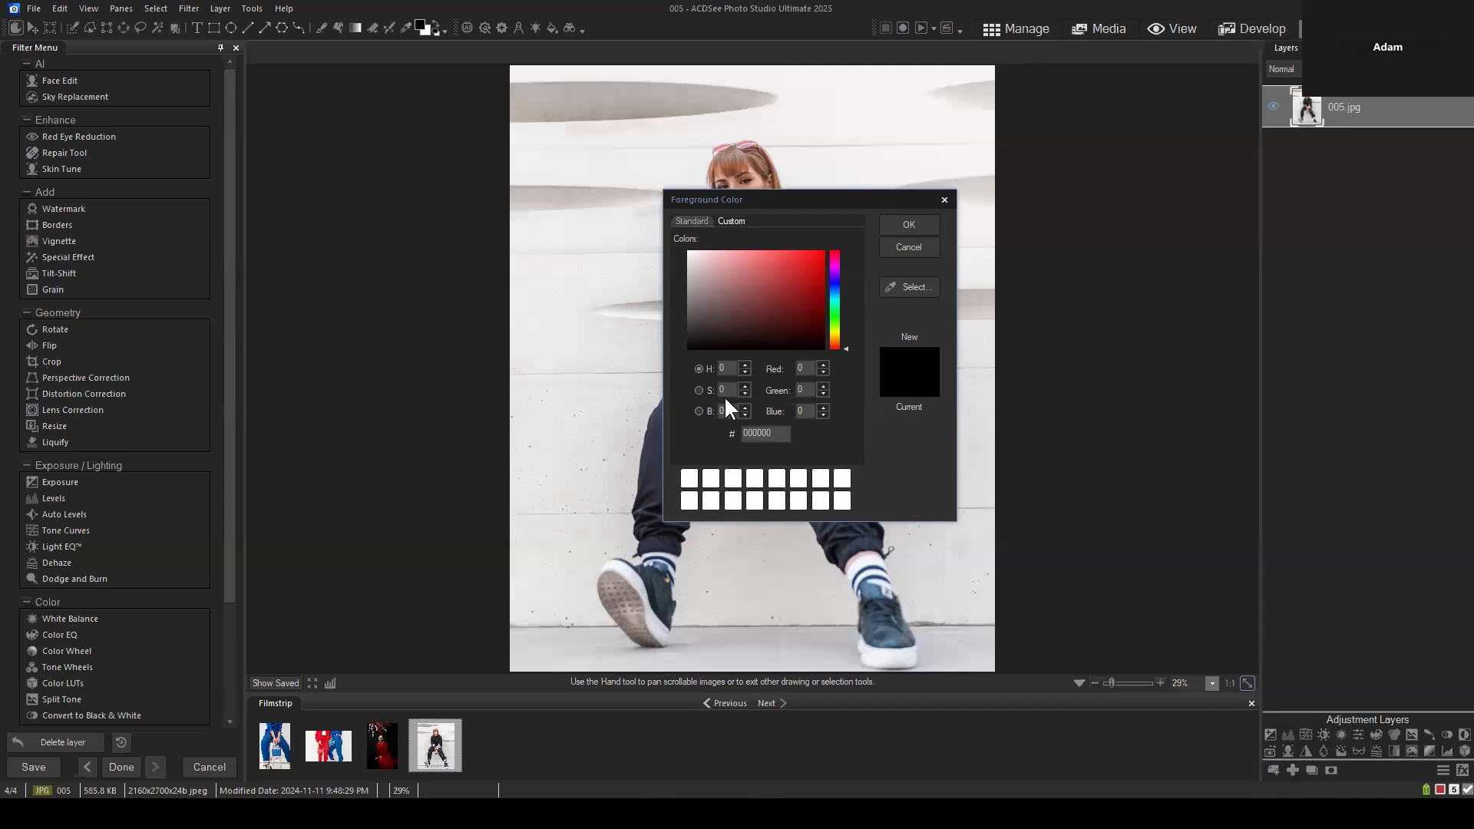
Sweep the hue upward from 0 through green, cyan and blue to 255 while the color stays black
click(703, 367)
click(847, 350)
drag(846, 348, 845, 324)
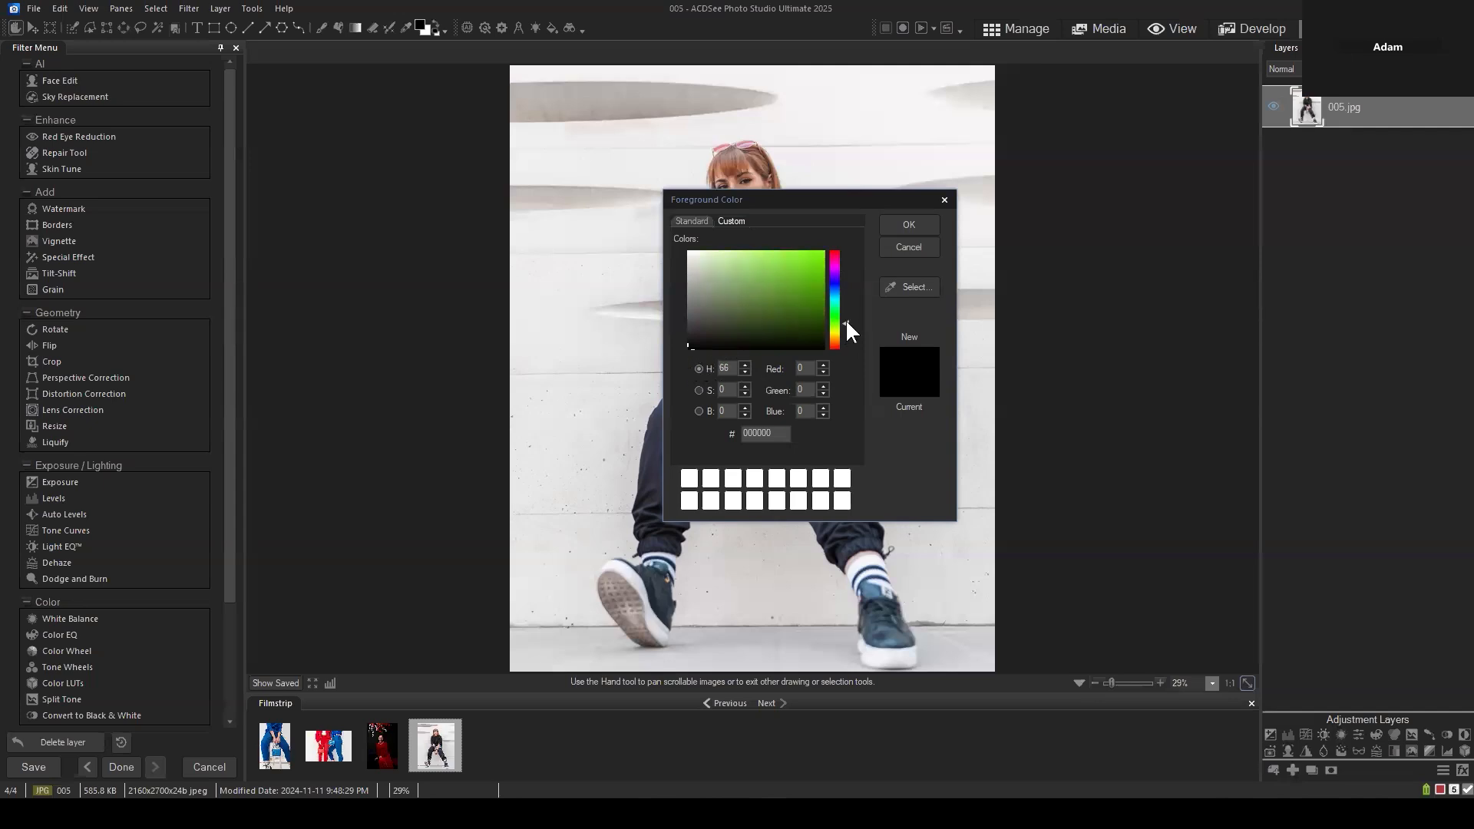
drag(845, 319, 845, 316)
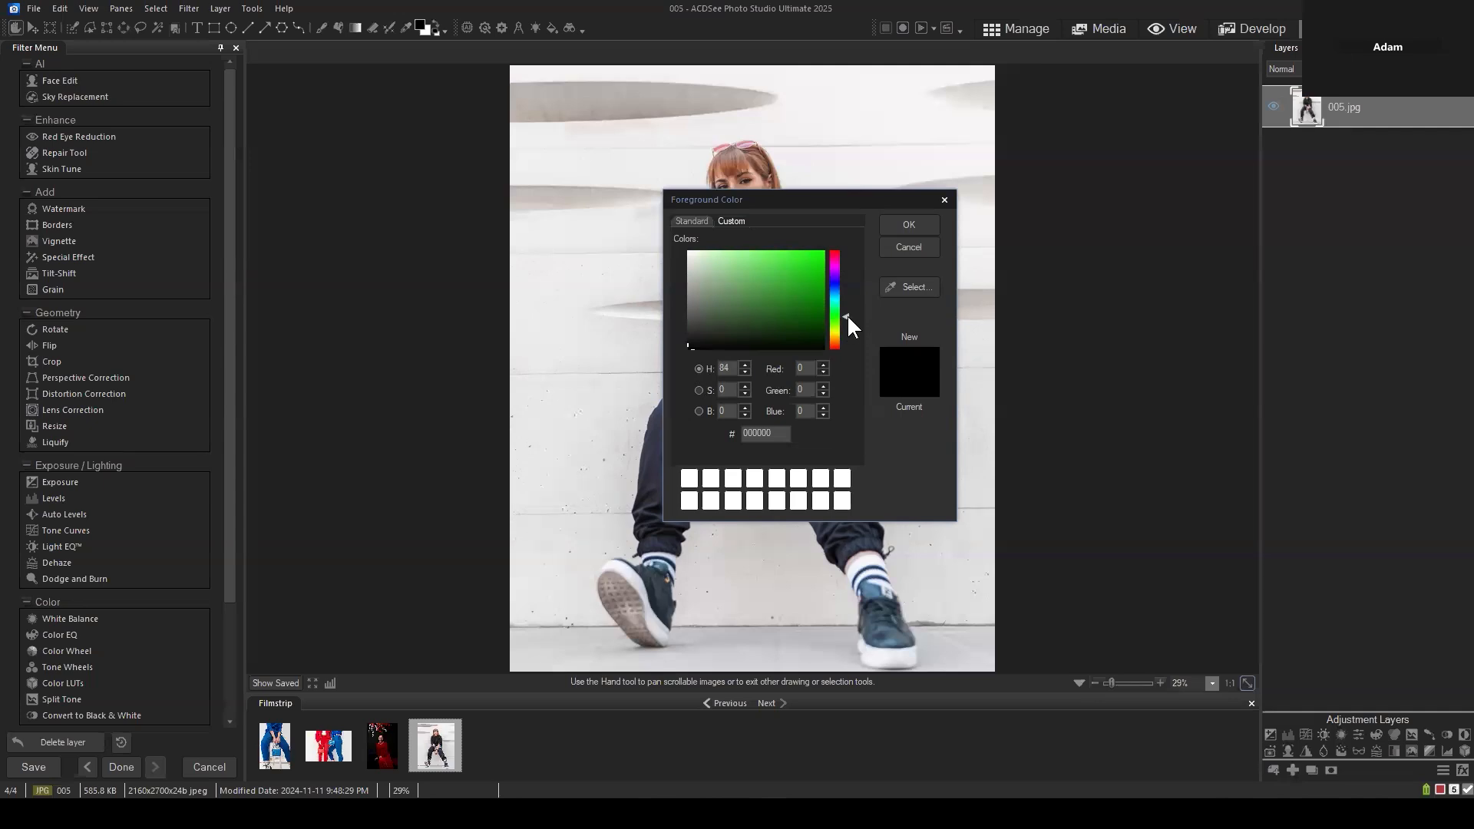
drag(845, 315, 846, 301)
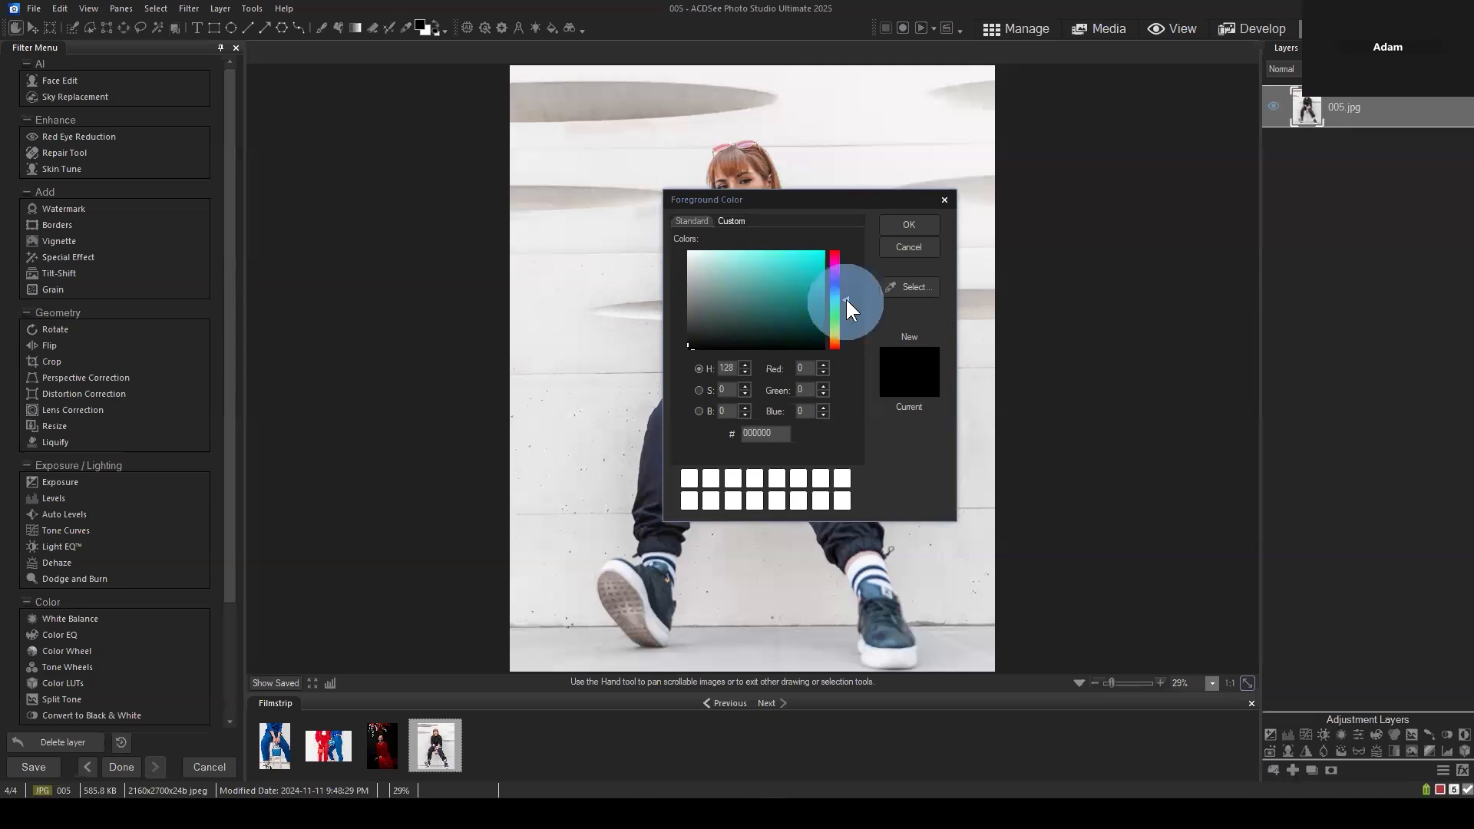
drag(846, 298, 845, 286)
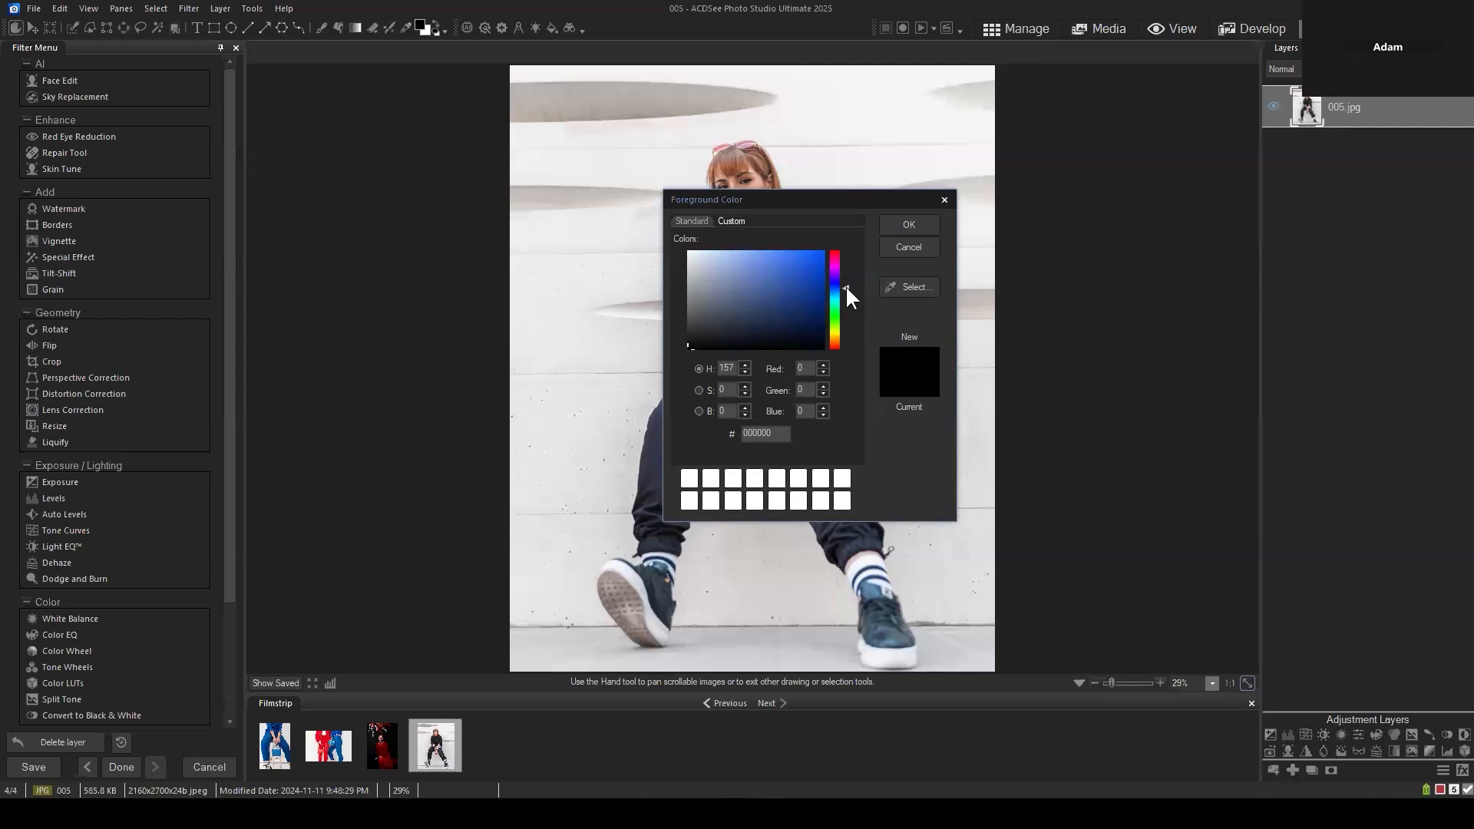
drag(846, 285, 847, 282)
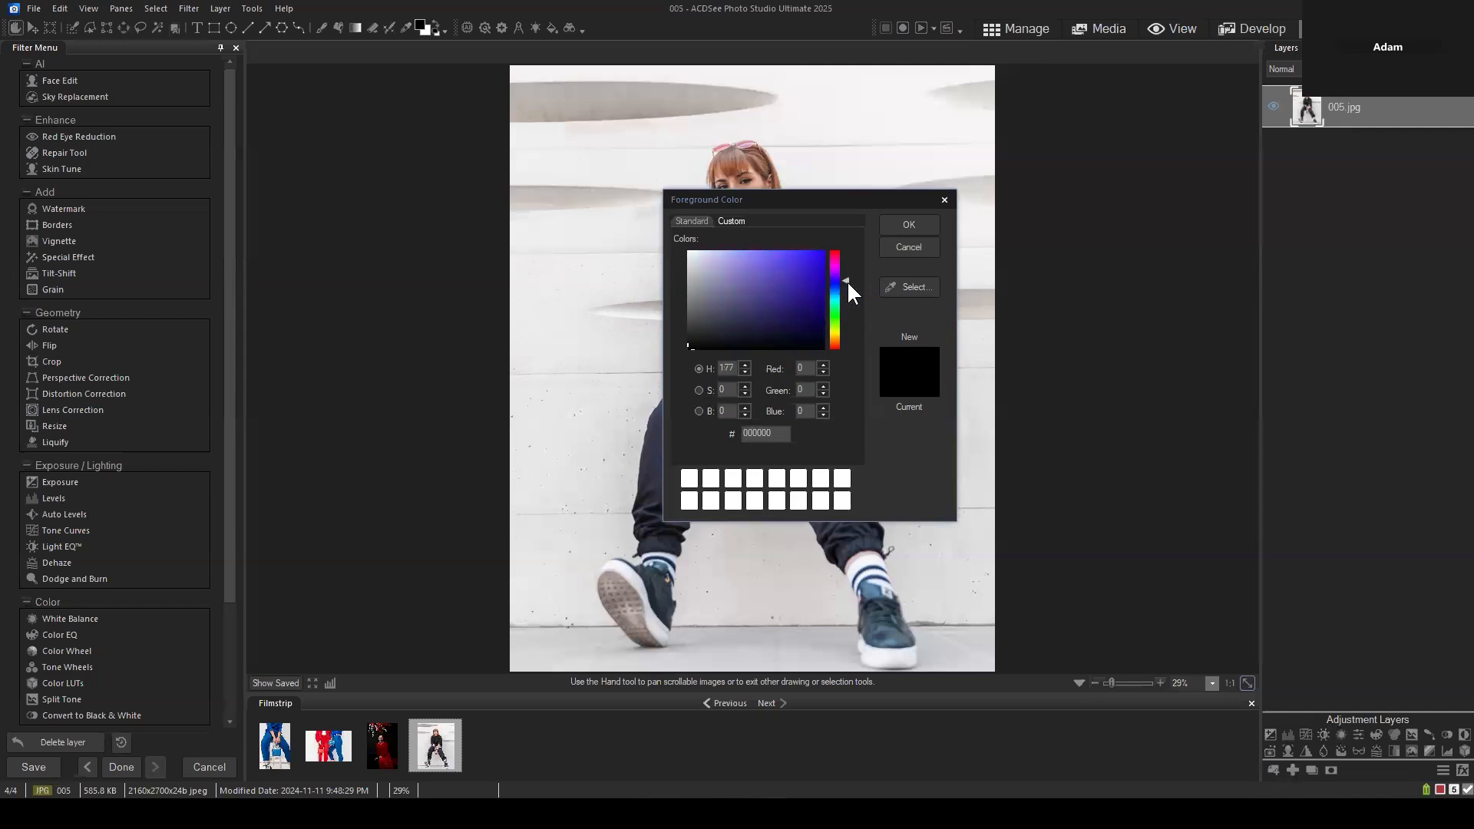
drag(844, 278, 846, 269)
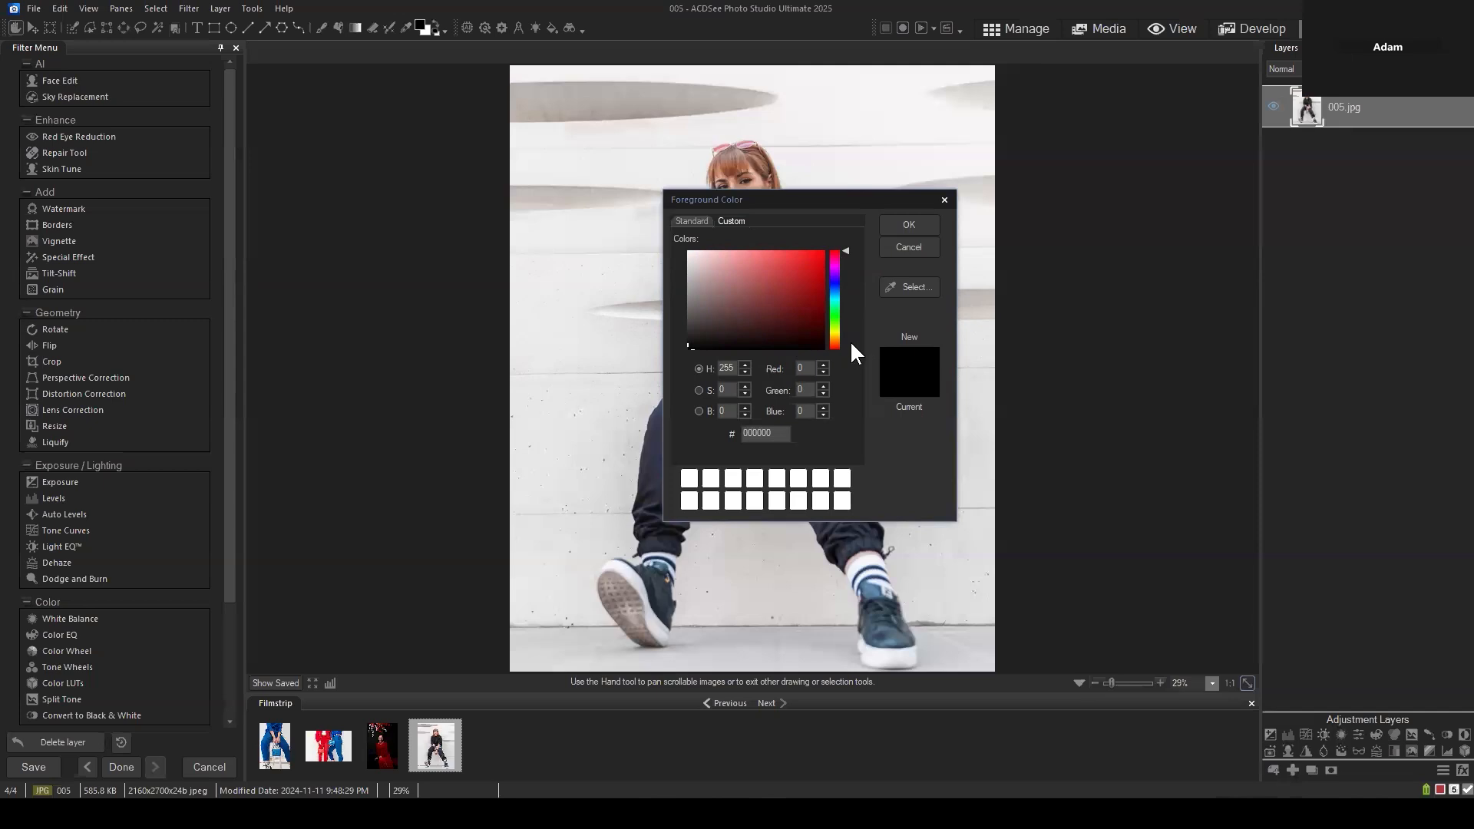
Return the hue to 0 and move the color from black to white, brightness 255
click(731, 368)
click(728, 389)
drag(846, 251, 850, 376)
drag(687, 350, 649, 374)
double_click(723, 366)
mouse_move(685, 344)
mouse_down()
mouse_move(688, 307)
mouse_move(689, 384)
mouse_move(659, 216)
mouse_up()
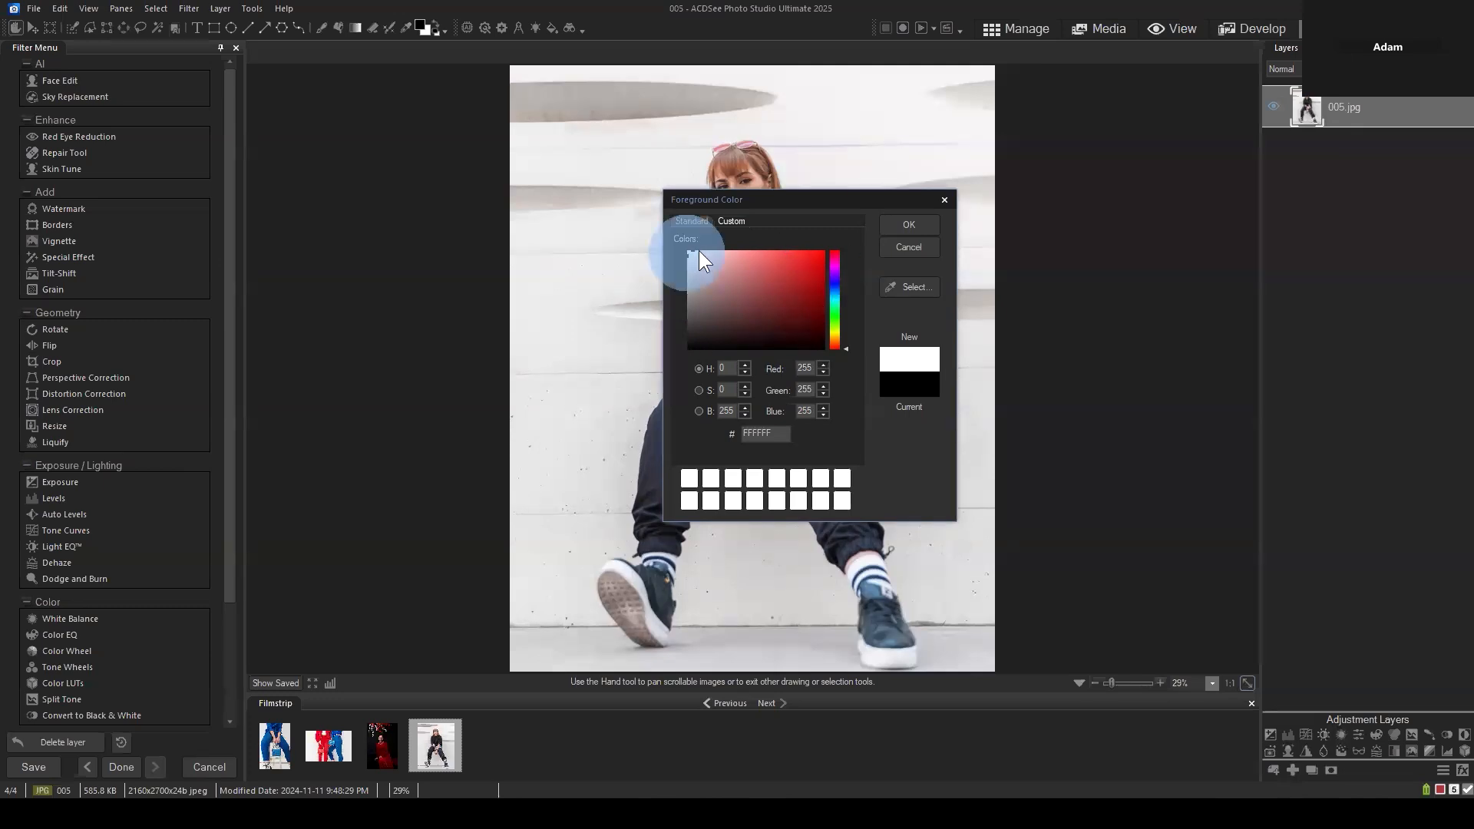
Raise the saturation from white through FFD6D6 to pure red FF0000, and bring it back down to white
drag(691, 250, 711, 244)
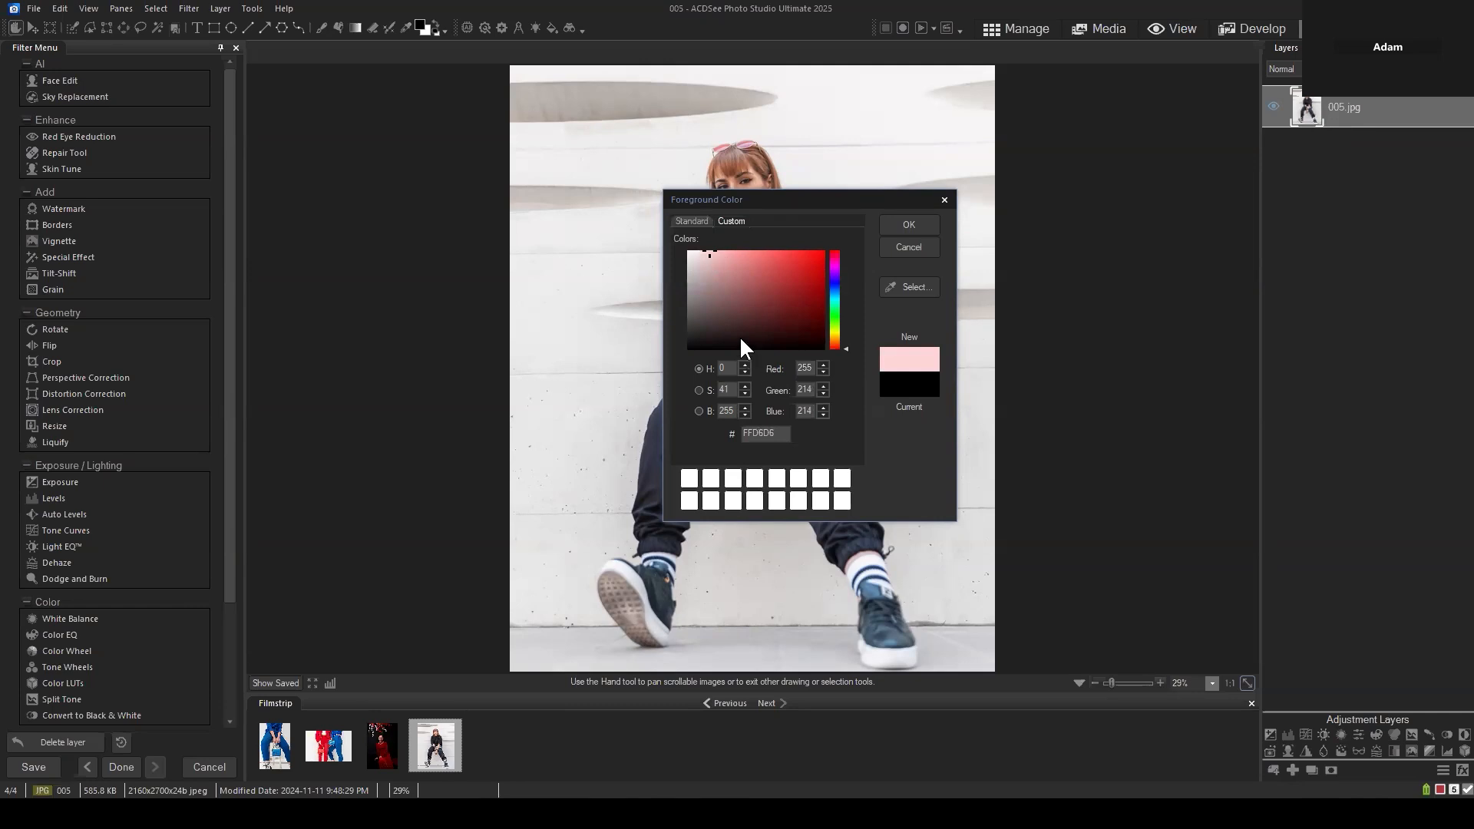
mouse_move(712, 254)
mouse_down()
mouse_move(670, 239)
mouse_move(842, 219)
mouse_up()
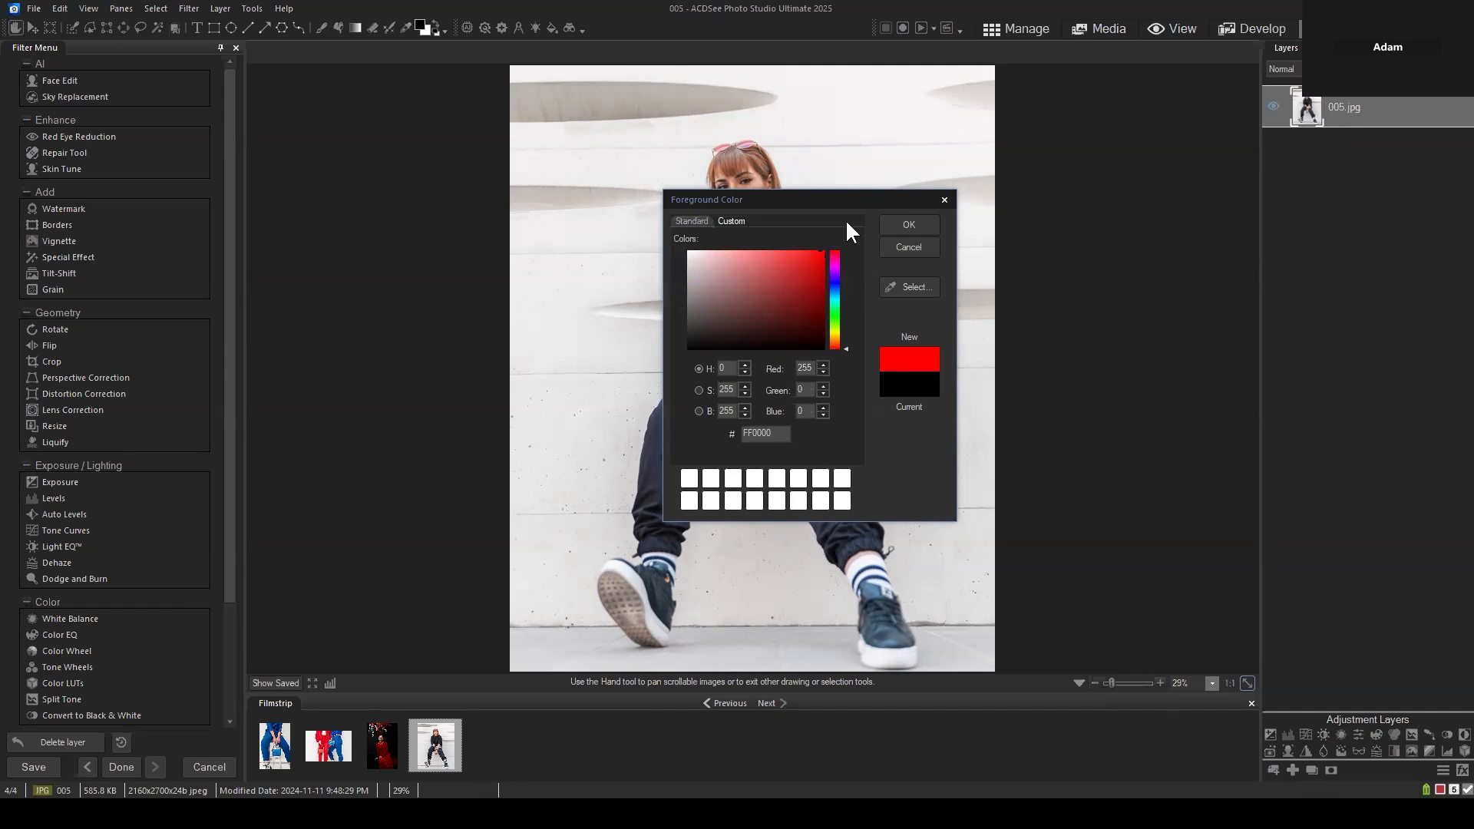
double_click(725, 389)
drag(825, 253, 727, 255)
drag(710, 251, 683, 248)
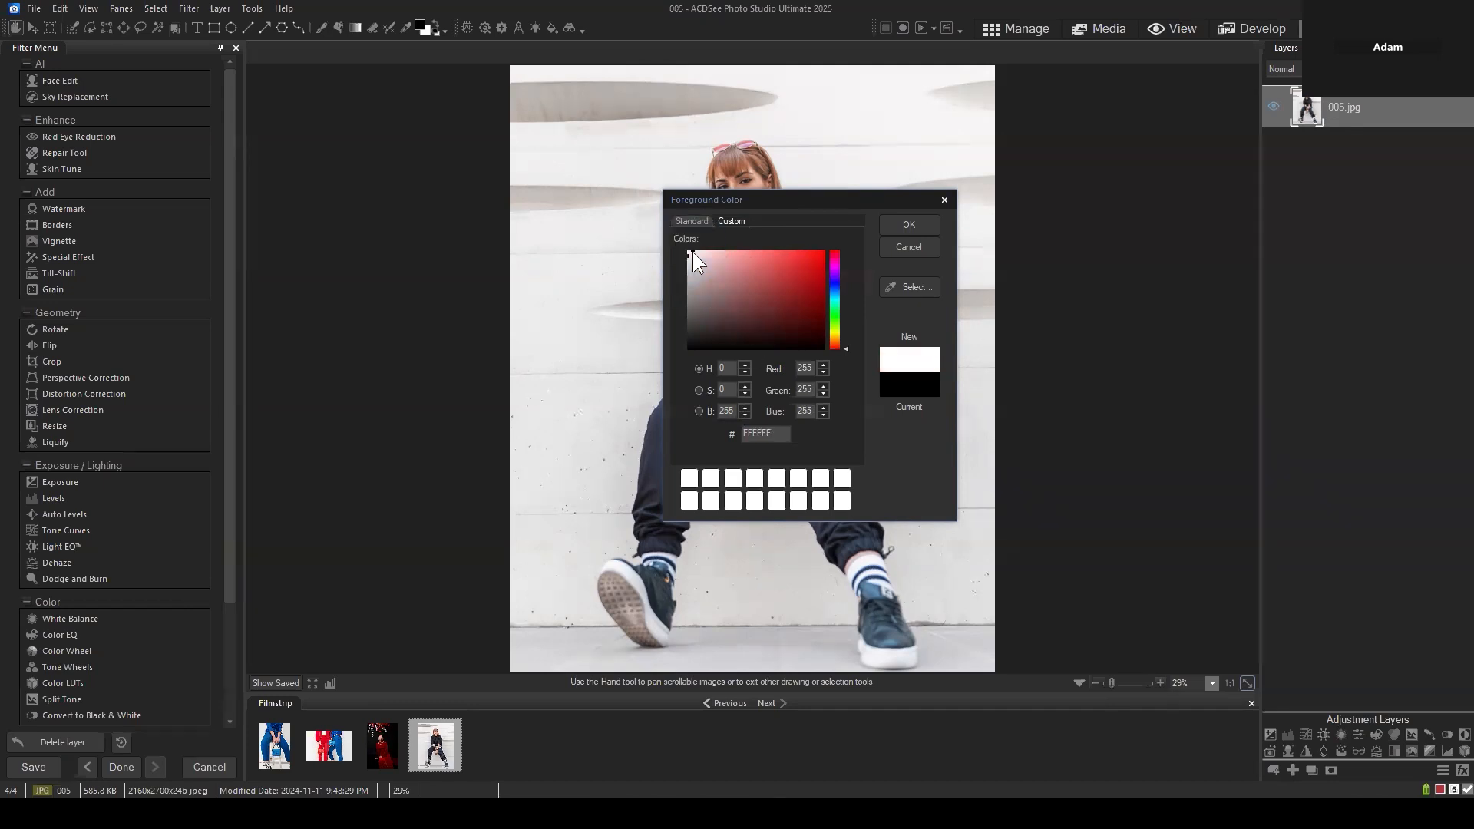
Increase the red's saturation to 143 and on to 255, keeping hue 0 and brightness 255
drag(693, 252, 722, 246)
drag(723, 250, 765, 251)
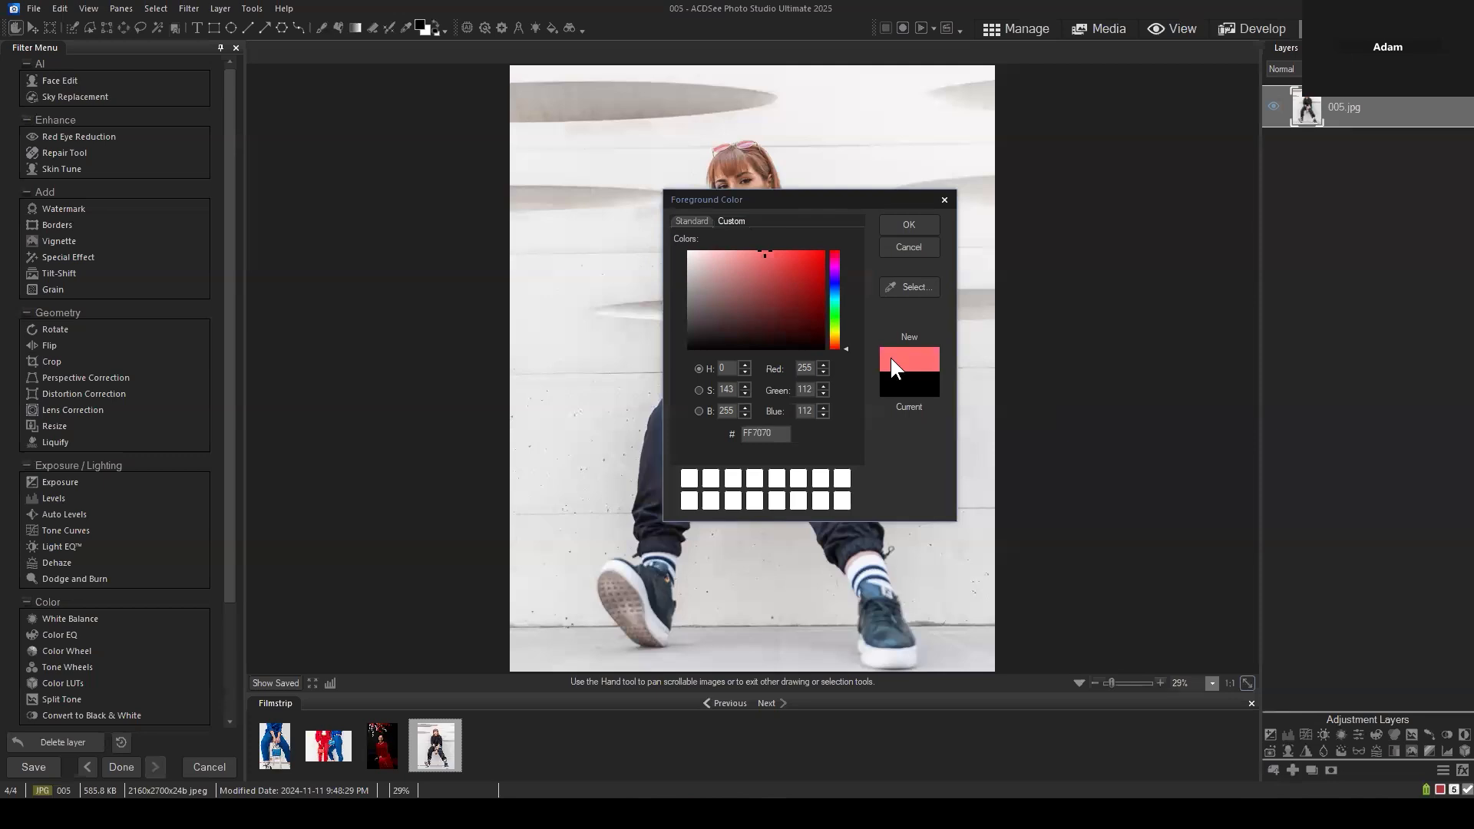
drag(762, 250, 833, 241)
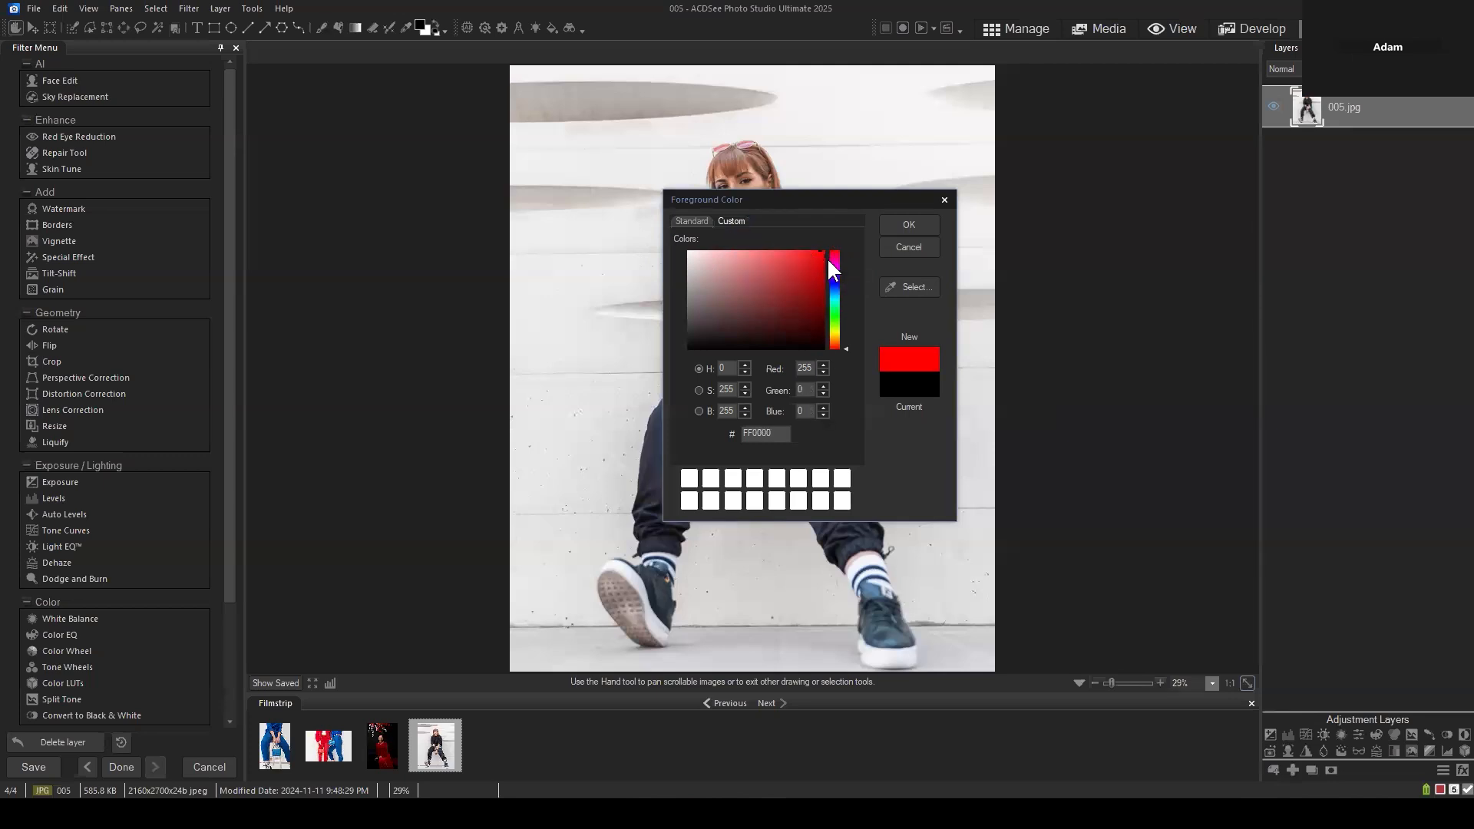
double_click(736, 392)
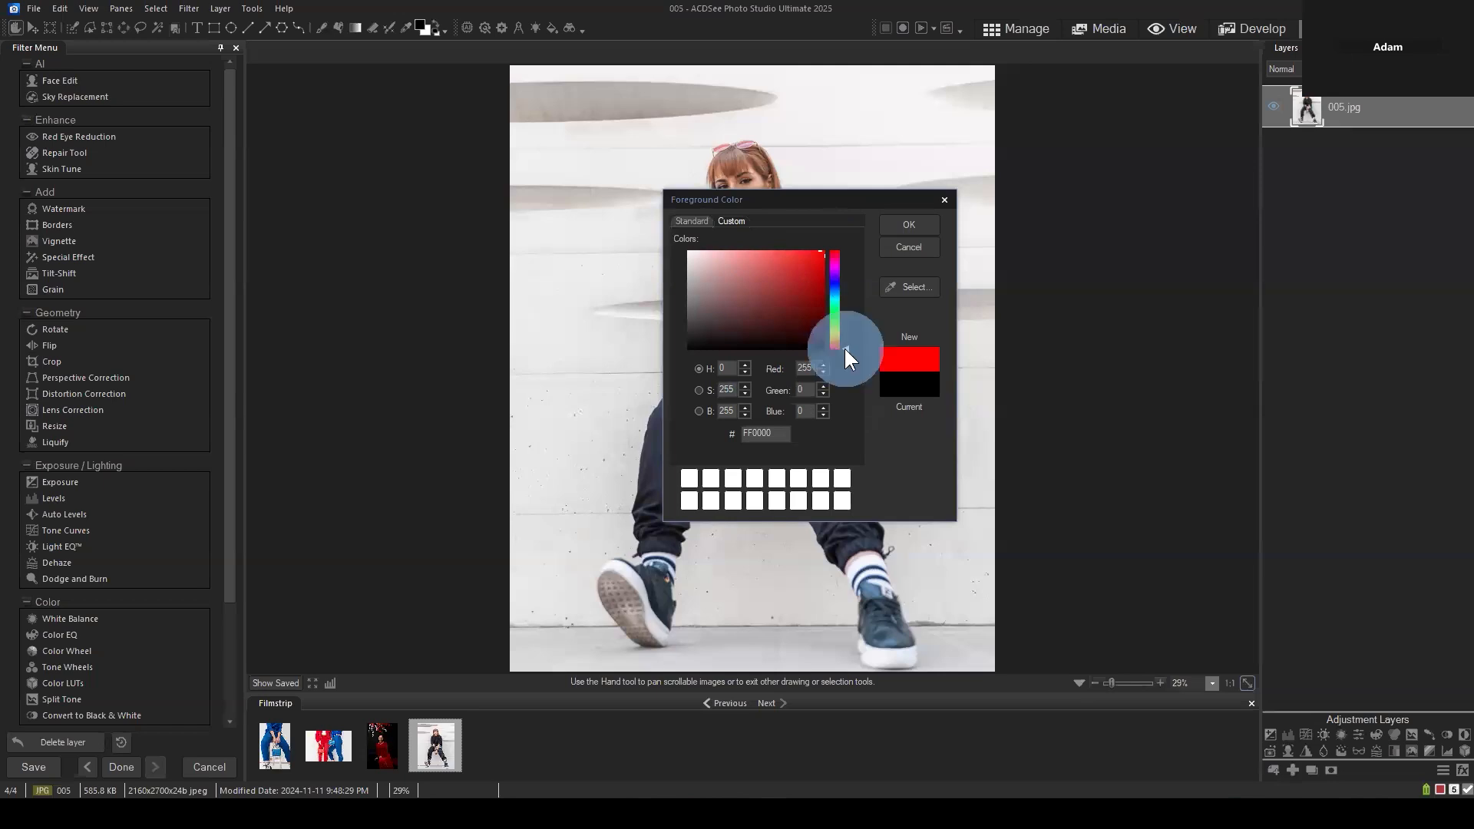
Shift the hue to 159 for a fully saturated blue, 0042FF, with saturation and brightness at 255
drag(845, 347, 844, 285)
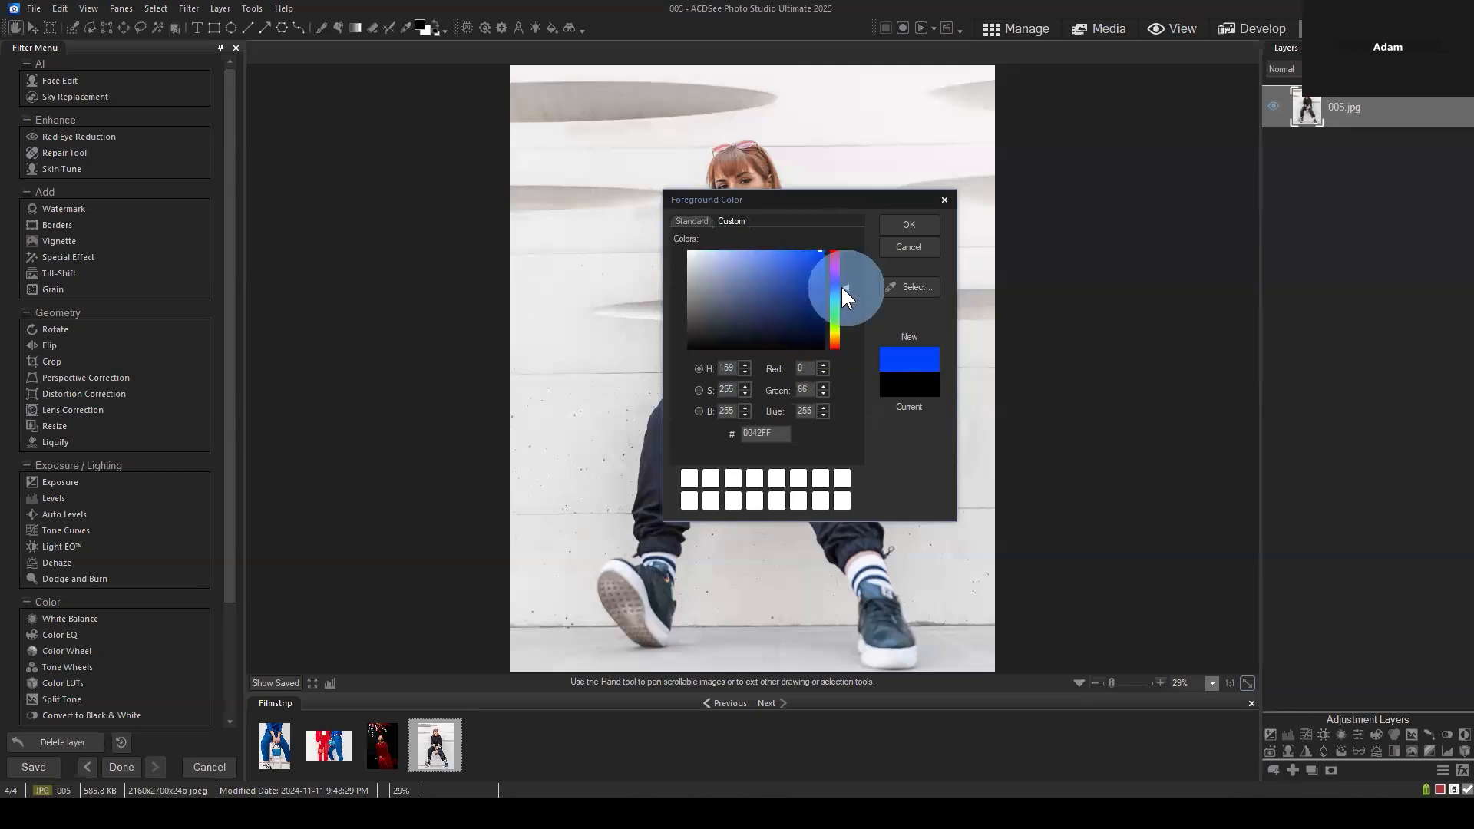
double_click(729, 366)
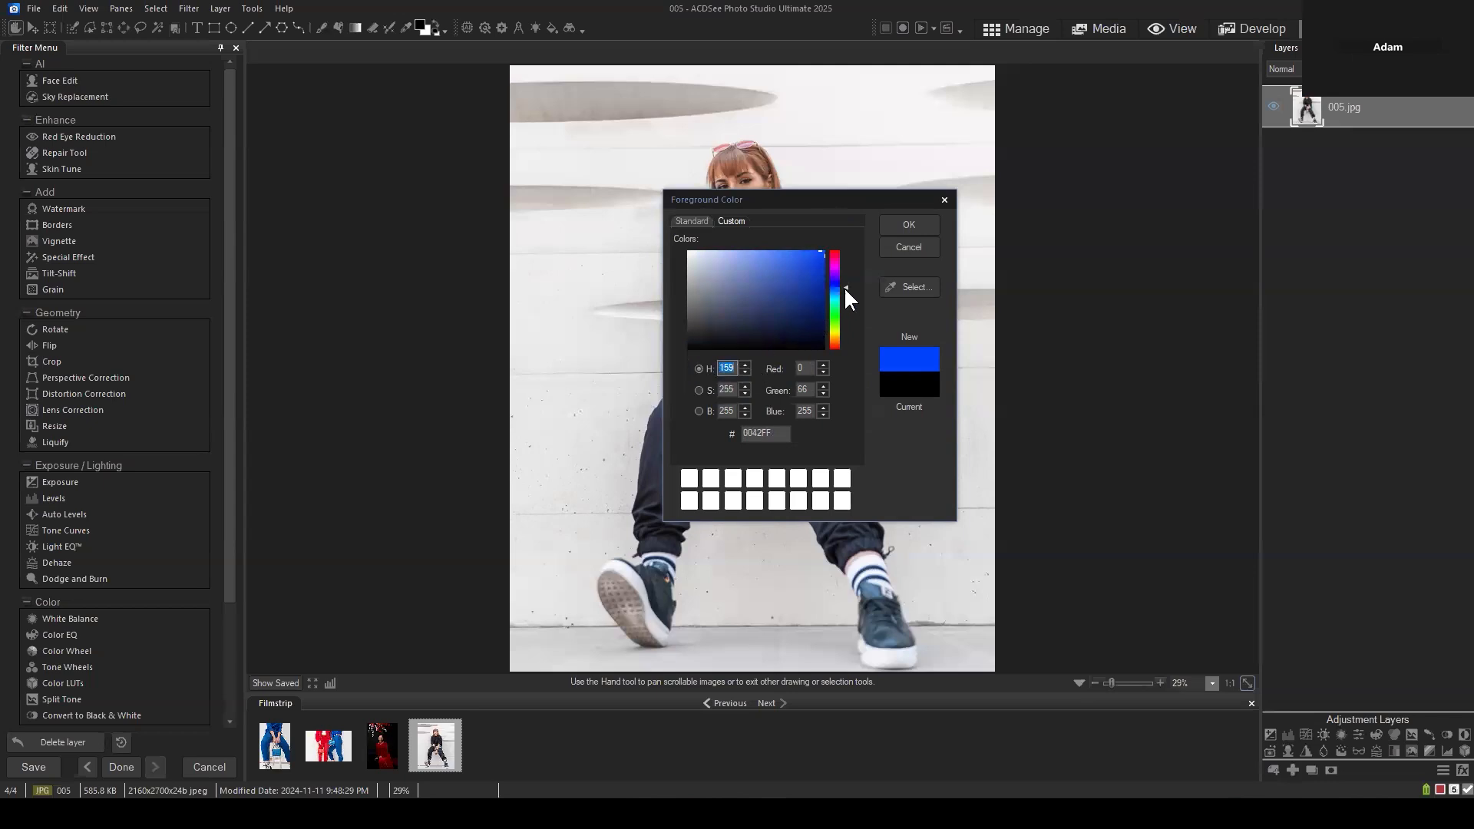
double_click(722, 410)
Lower the blue's saturation to 181 and on to 60, check its RGB values, and discard the color changes
drag(824, 252, 782, 242)
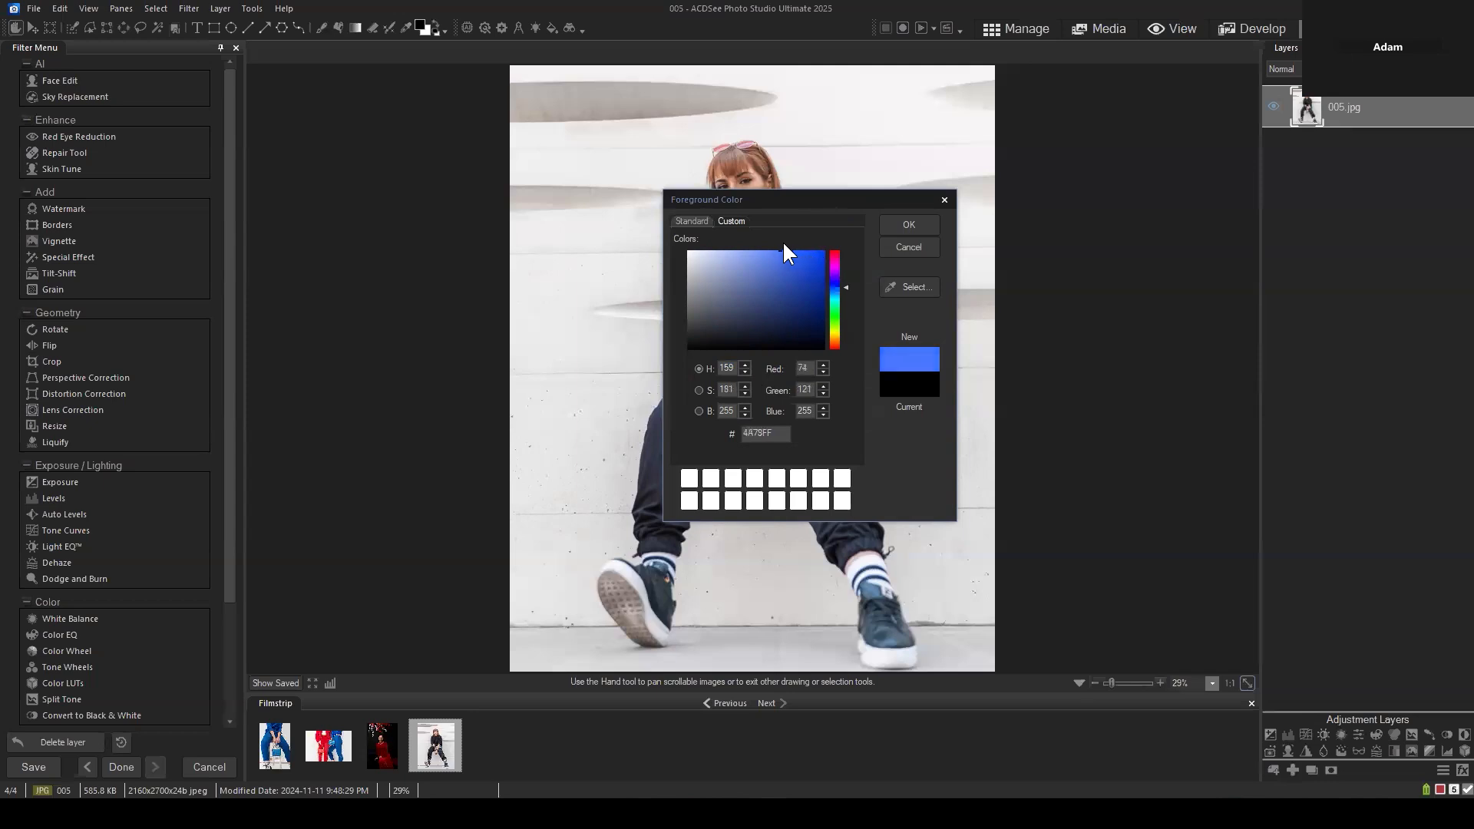
double_click(729, 390)
drag(781, 251, 720, 247)
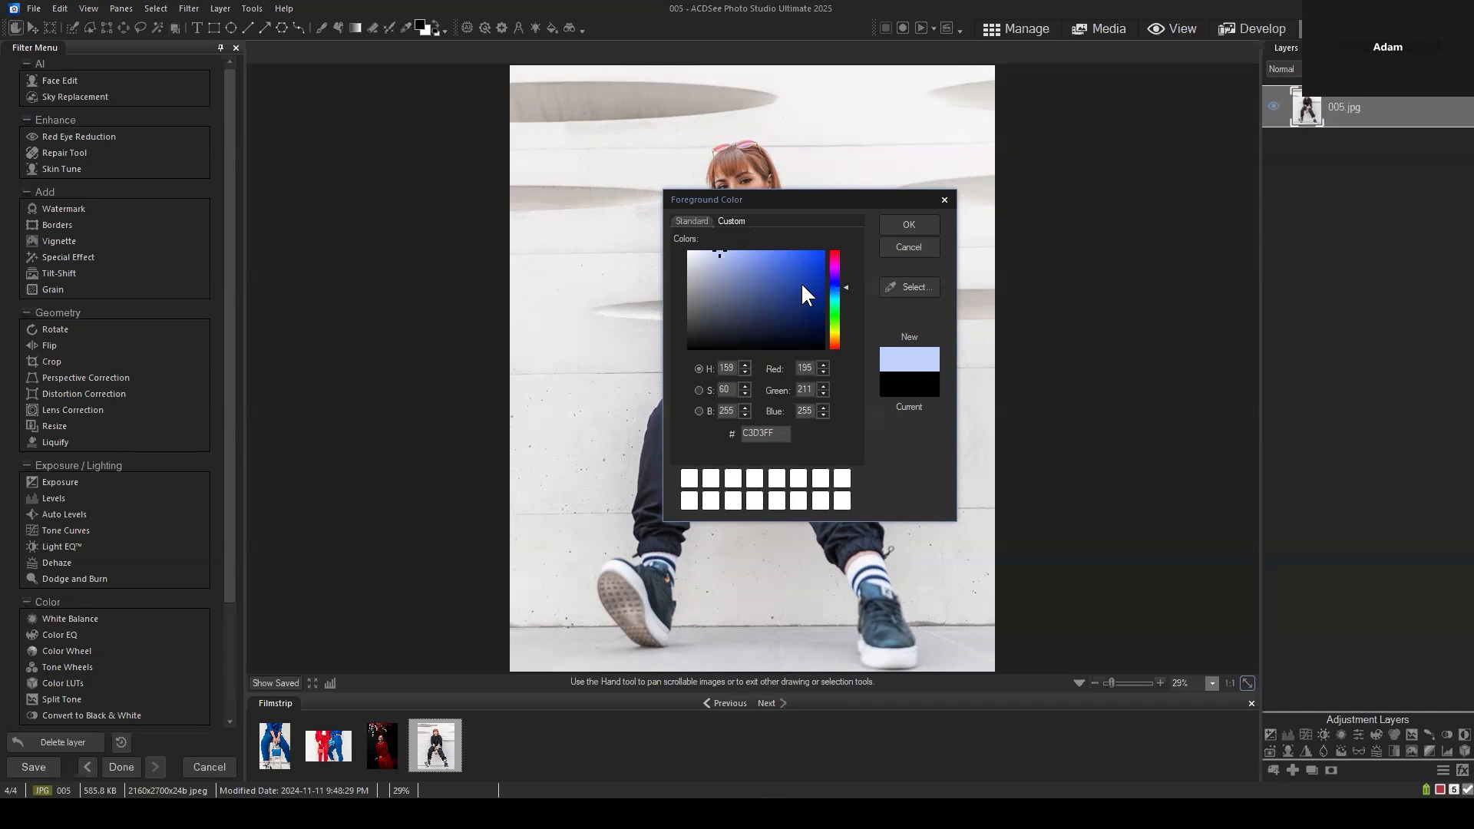
double_click(802, 370)
click(812, 413)
click(921, 241)
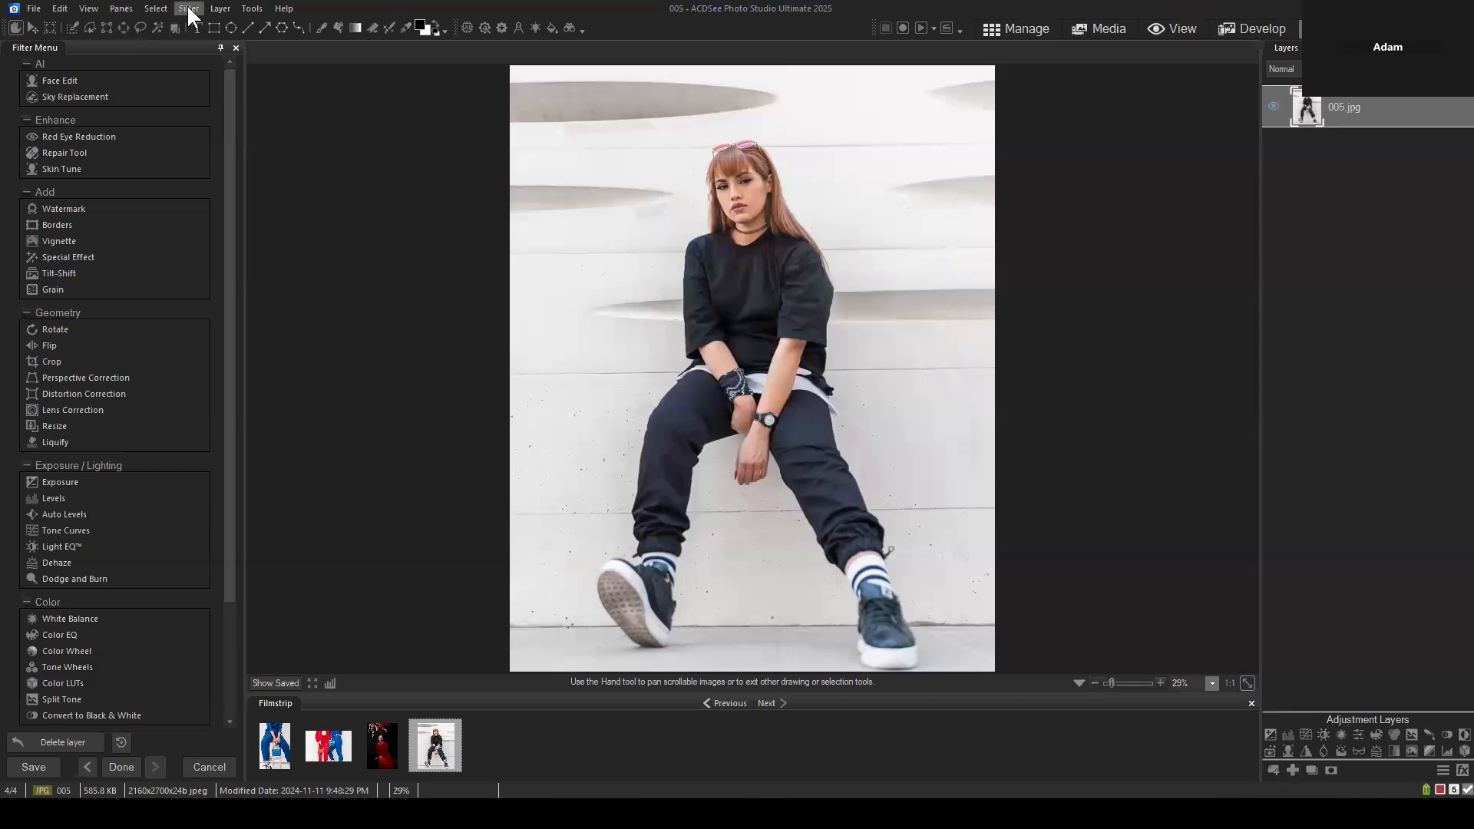
Start a Luminance/Color Range selection on the photo and enable Color Range
click(153, 9)
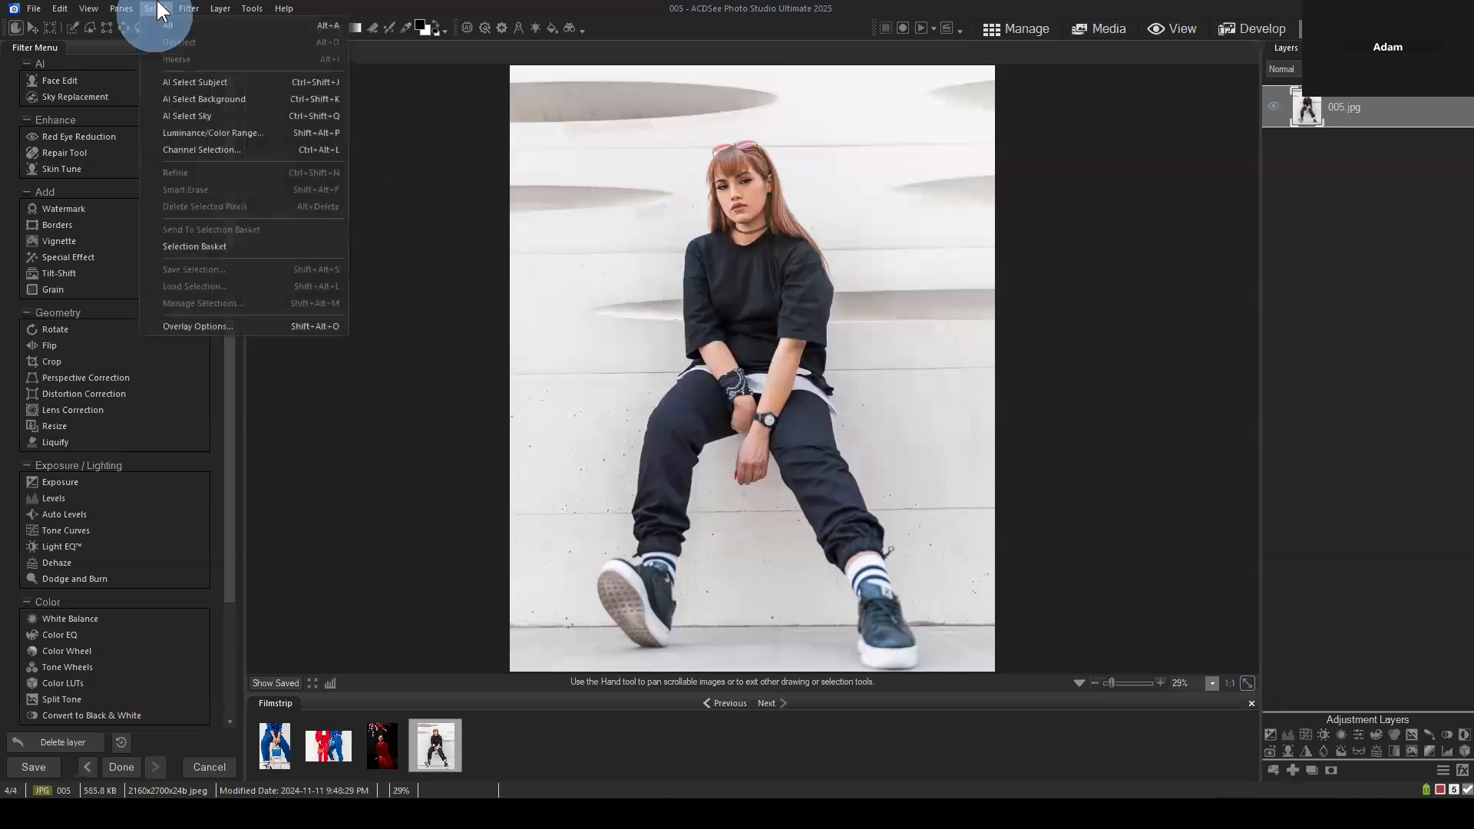
click(236, 132)
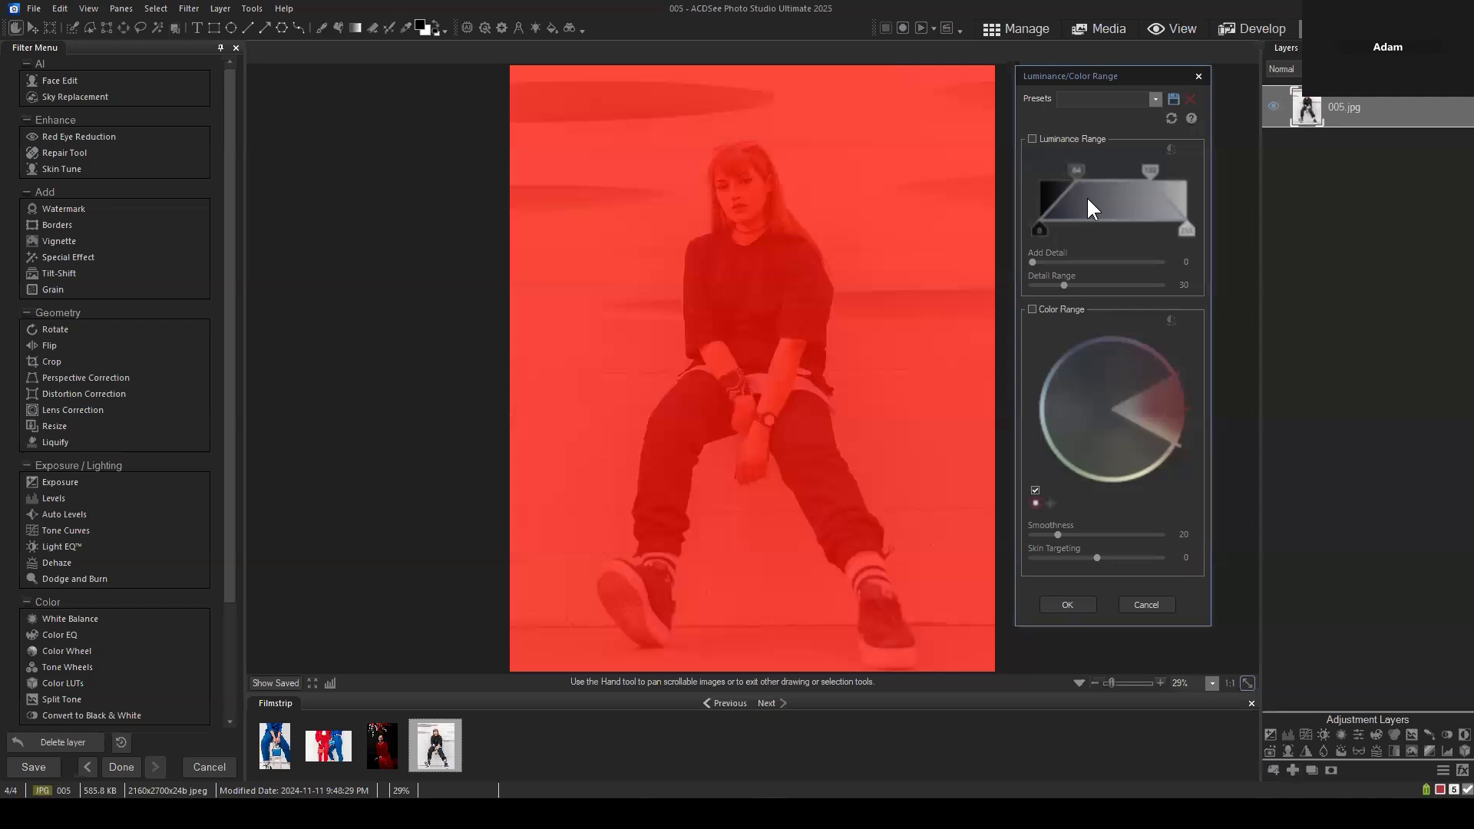
click(1033, 310)
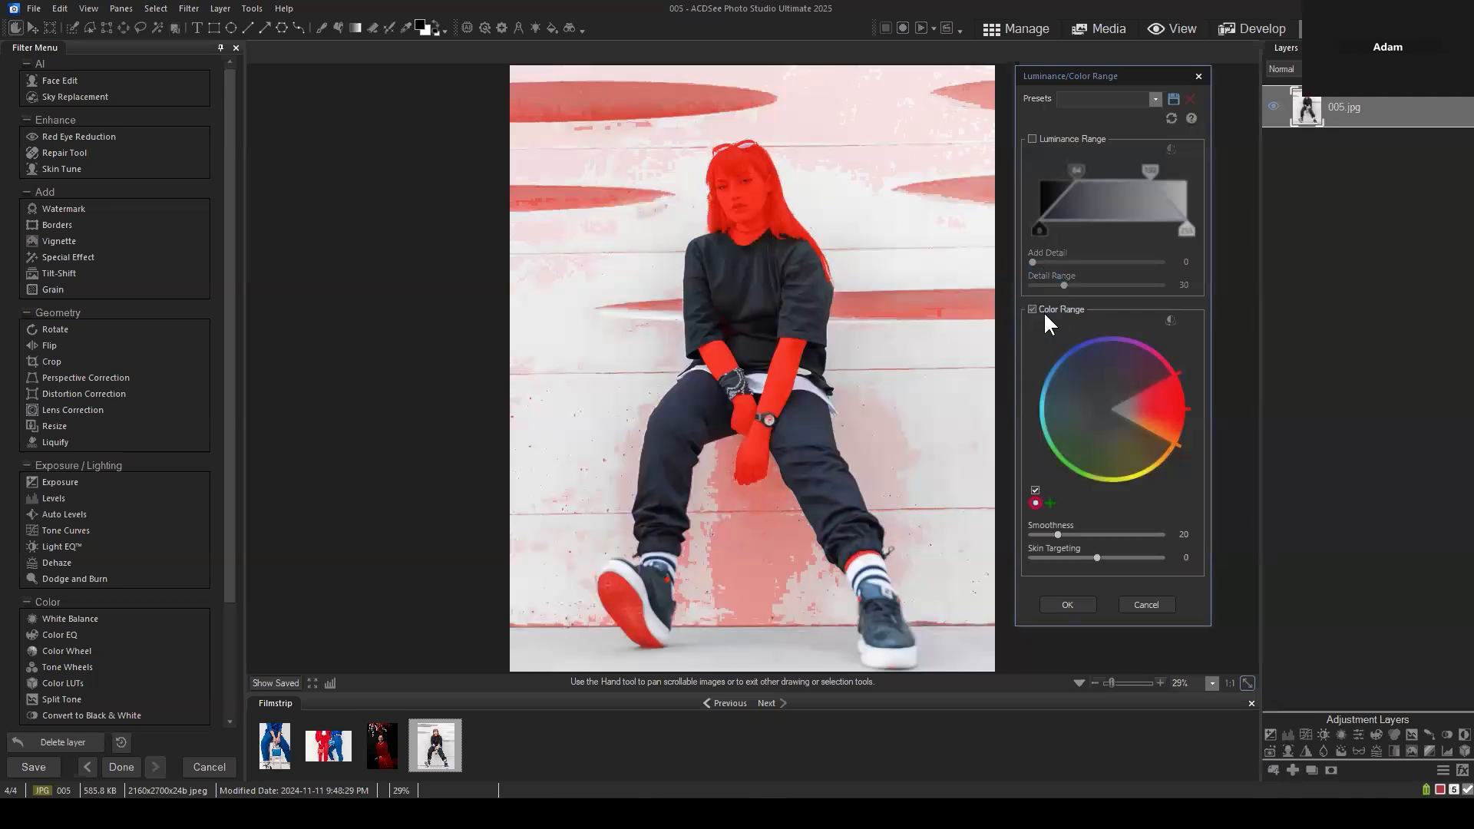
Compare the Luminance Range mask alone with the Color Range mask, leaving only Color Range enabled
click(1033, 309)
click(1034, 139)
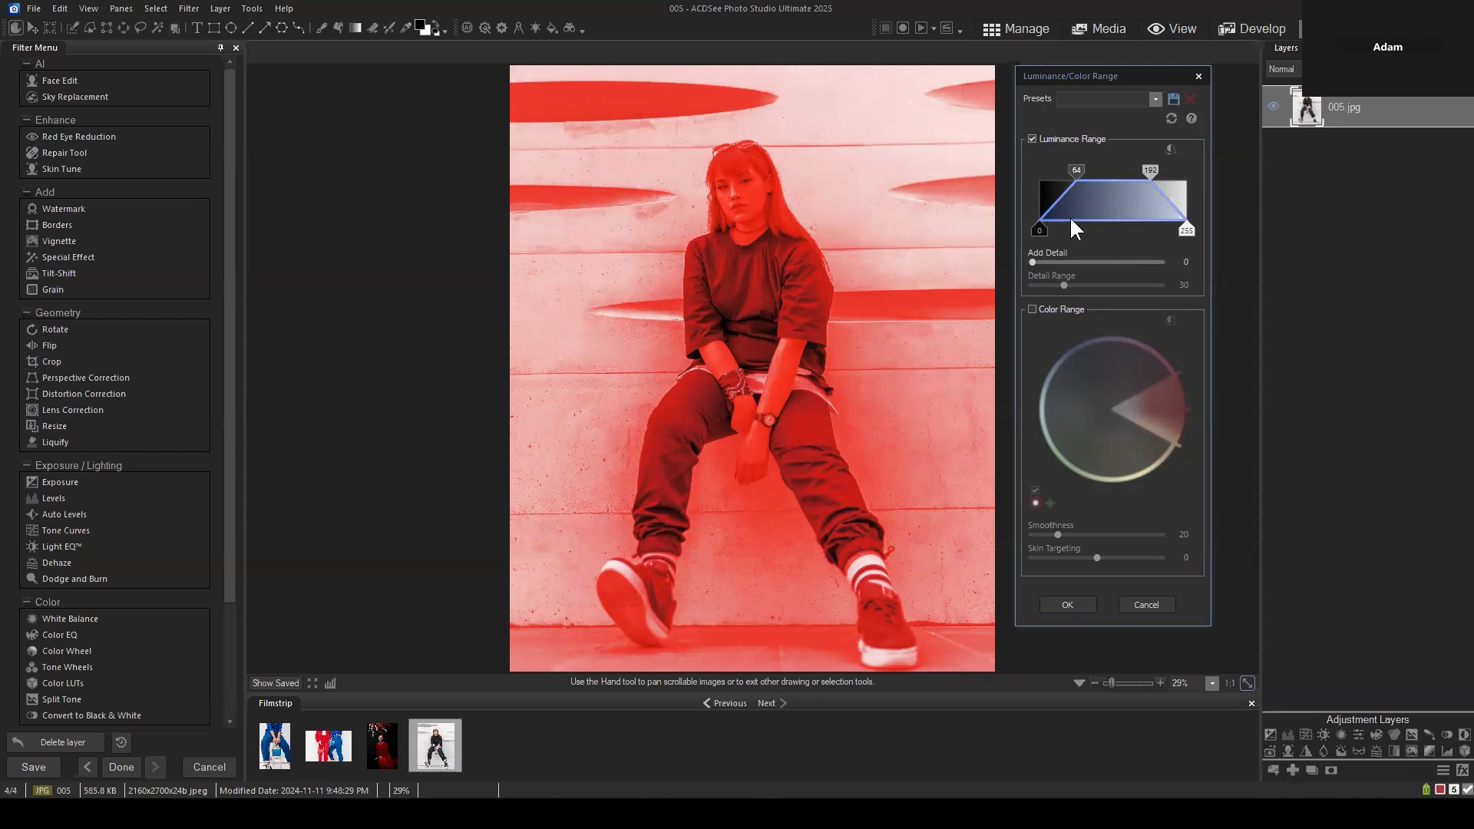
click(1034, 140)
click(1033, 309)
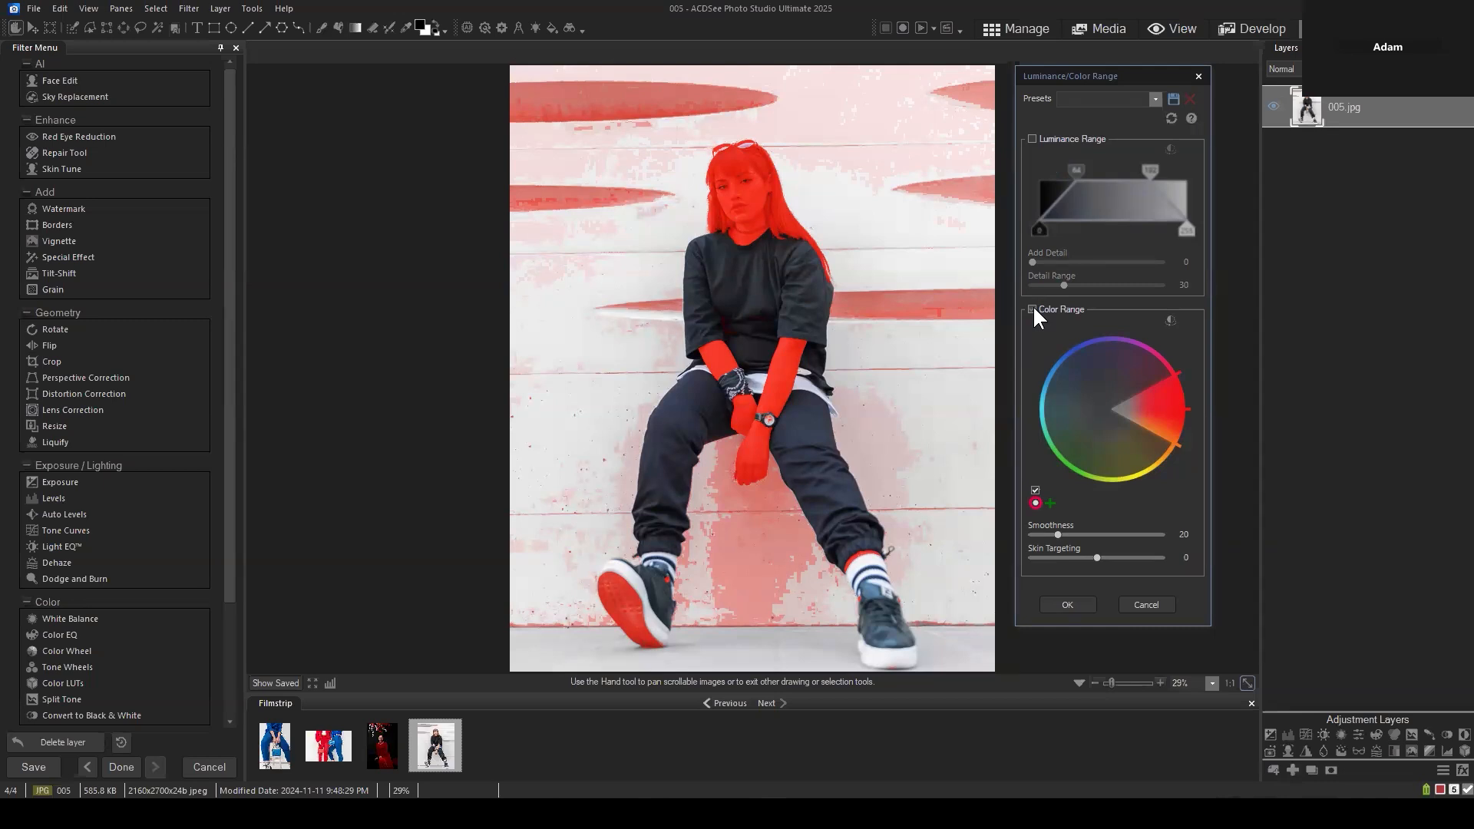
click(1033, 310)
Rotate the color range wedge from the reds and oranges to the cyan-to-blue hues to target the woman's clothes and shoes
mouse_move(1157, 419)
mouse_down()
mouse_move(1150, 374)
mouse_move(1098, 354)
mouse_move(1053, 384)
mouse_move(1059, 428)
mouse_move(1094, 446)
mouse_move(1083, 453)
mouse_move(1145, 450)
mouse_move(1135, 441)
mouse_move(1160, 423)
mouse_move(1152, 384)
mouse_move(1159, 425)
mouse_move(1167, 412)
mouse_up()
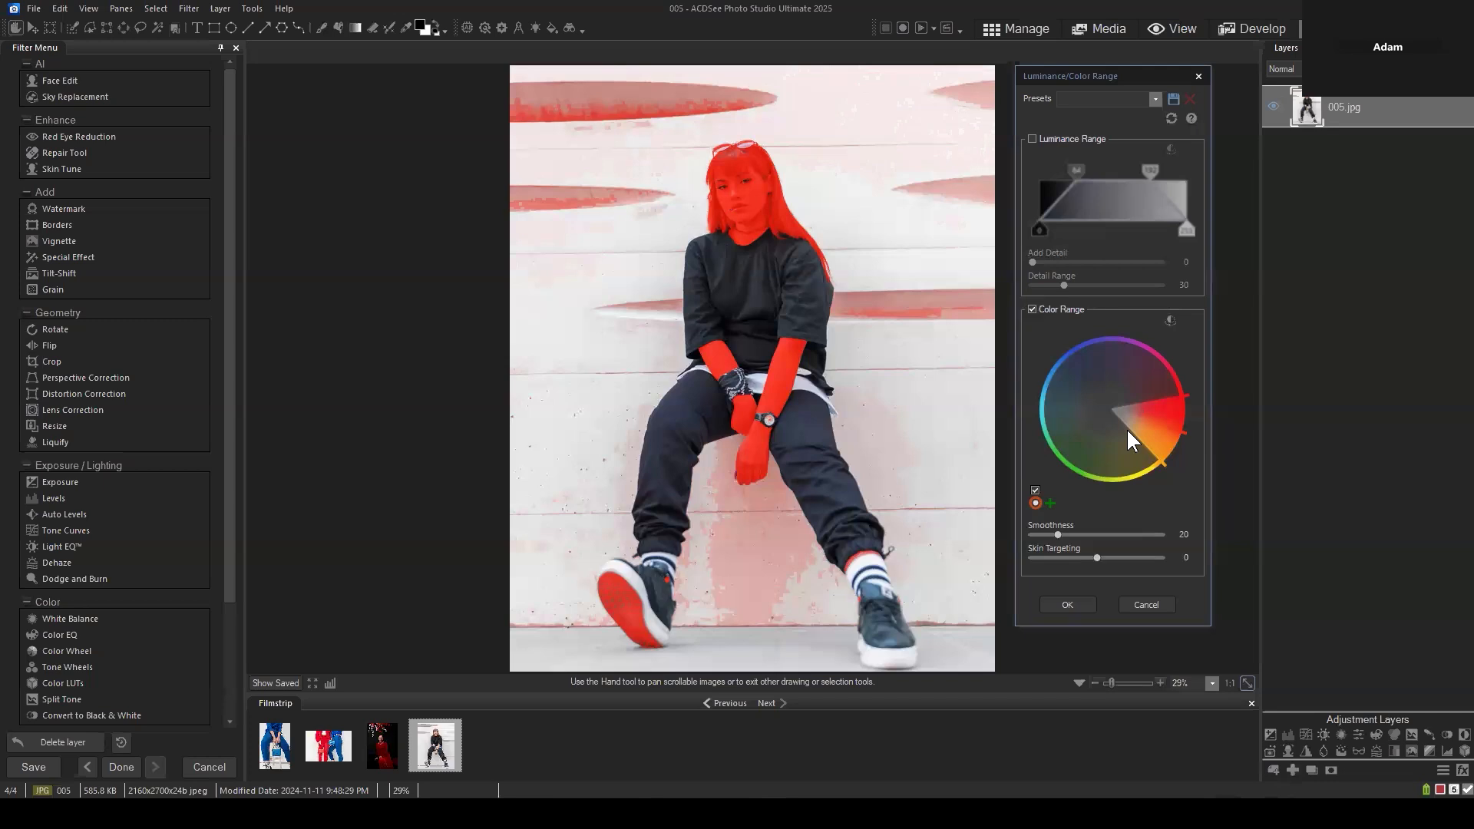
mouse_move(1158, 430)
mouse_down()
mouse_move(1166, 382)
mouse_move(1162, 429)
mouse_up()
drag(1151, 421, 1049, 366)
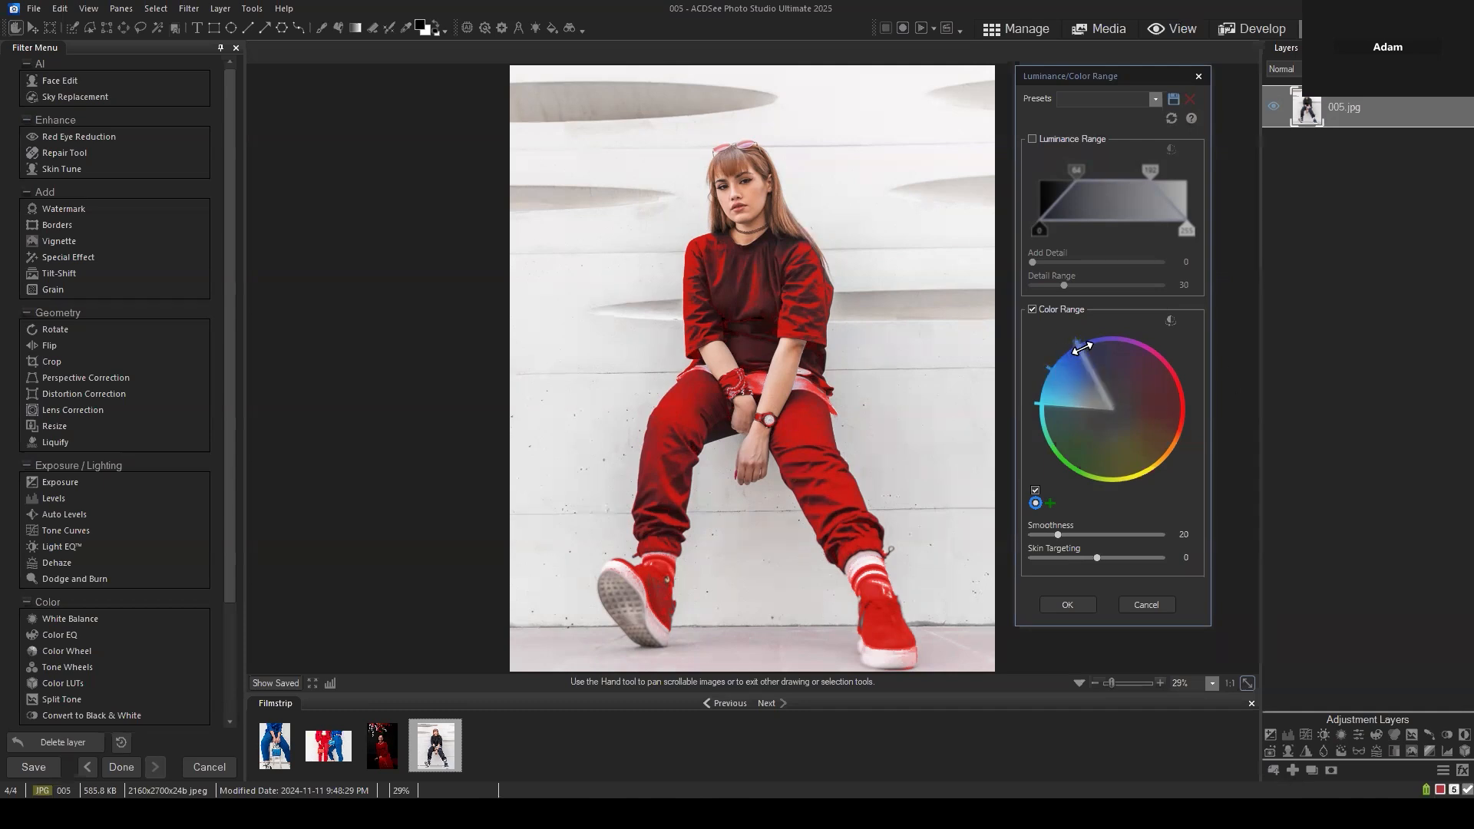
drag(1082, 348, 1054, 401)
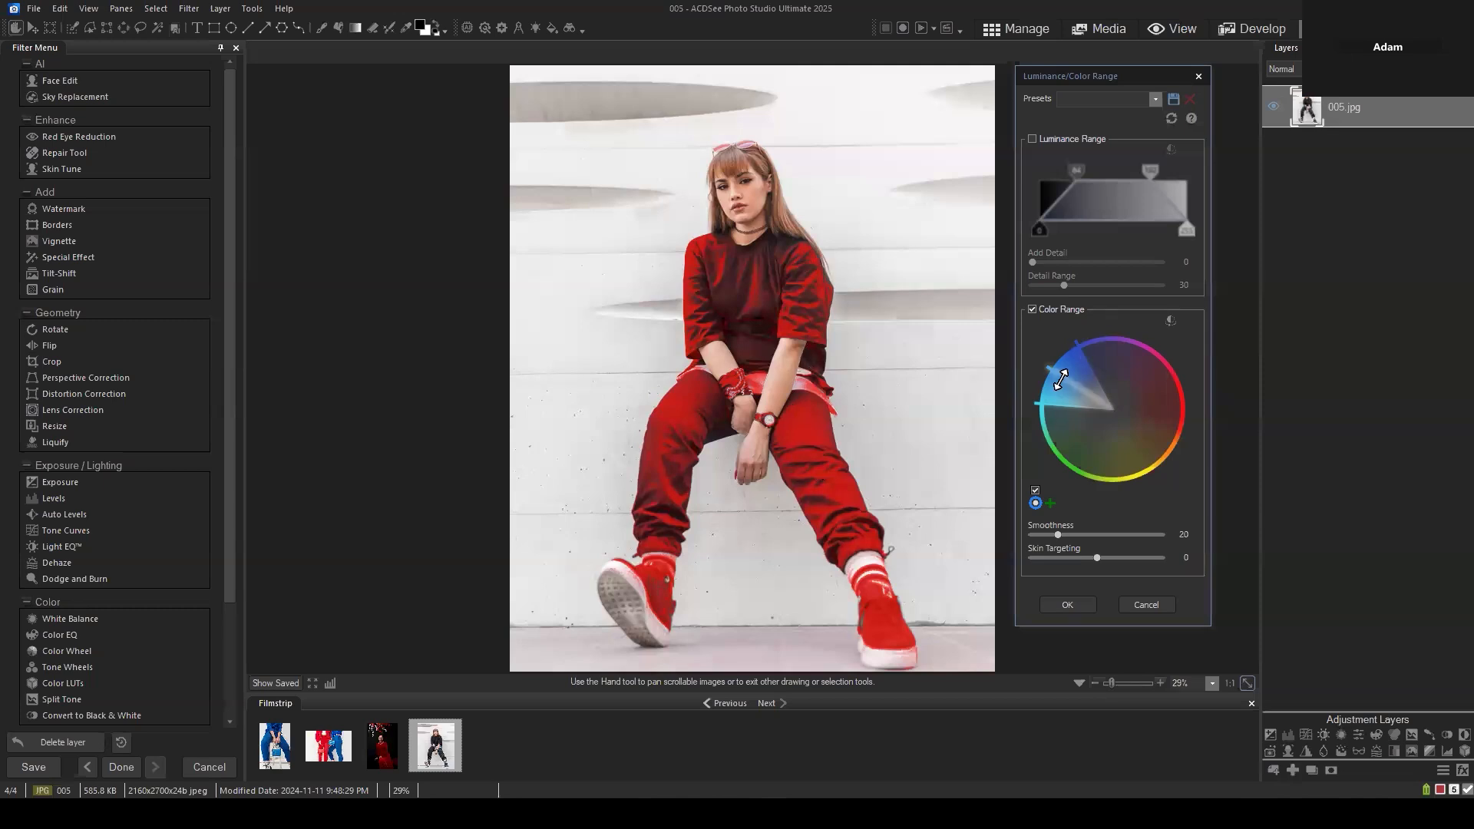
Rotate the color range wedge to the reds and oranges and back to the blues covering the woman's clothes and shoes
drag(1060, 377, 1058, 382)
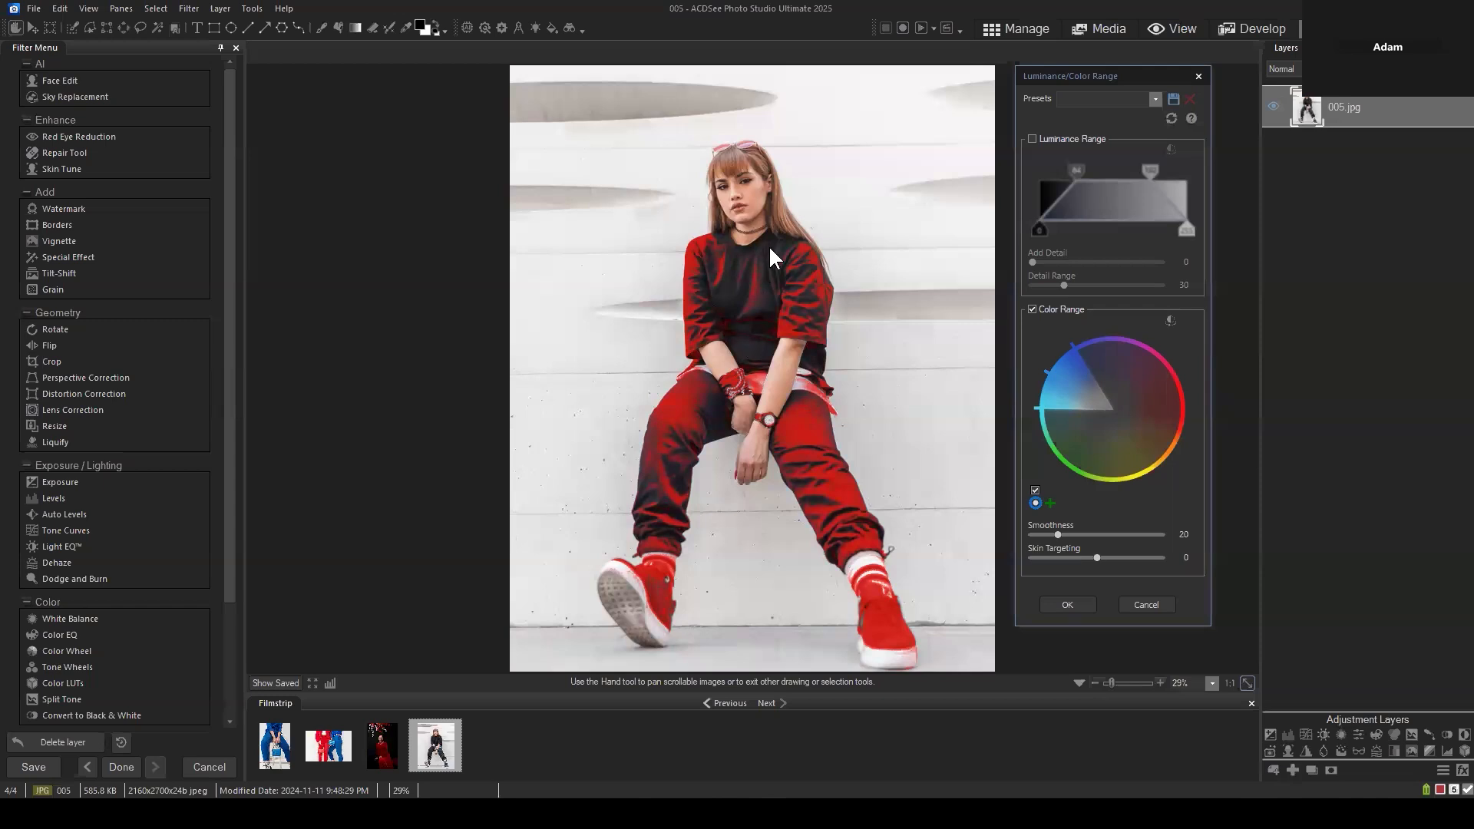
drag(1063, 379, 1168, 425)
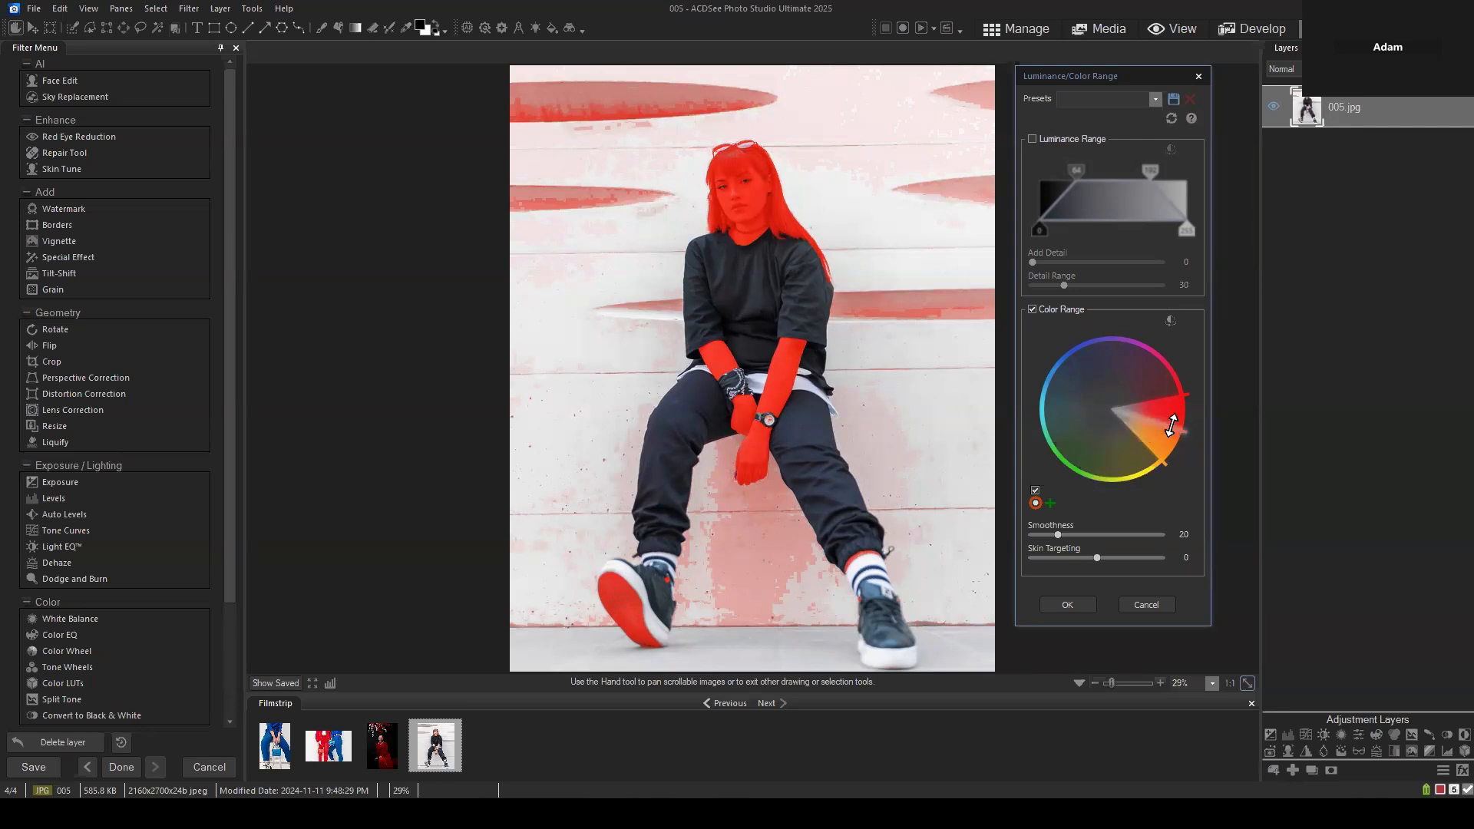
drag(1168, 427, 1038, 371)
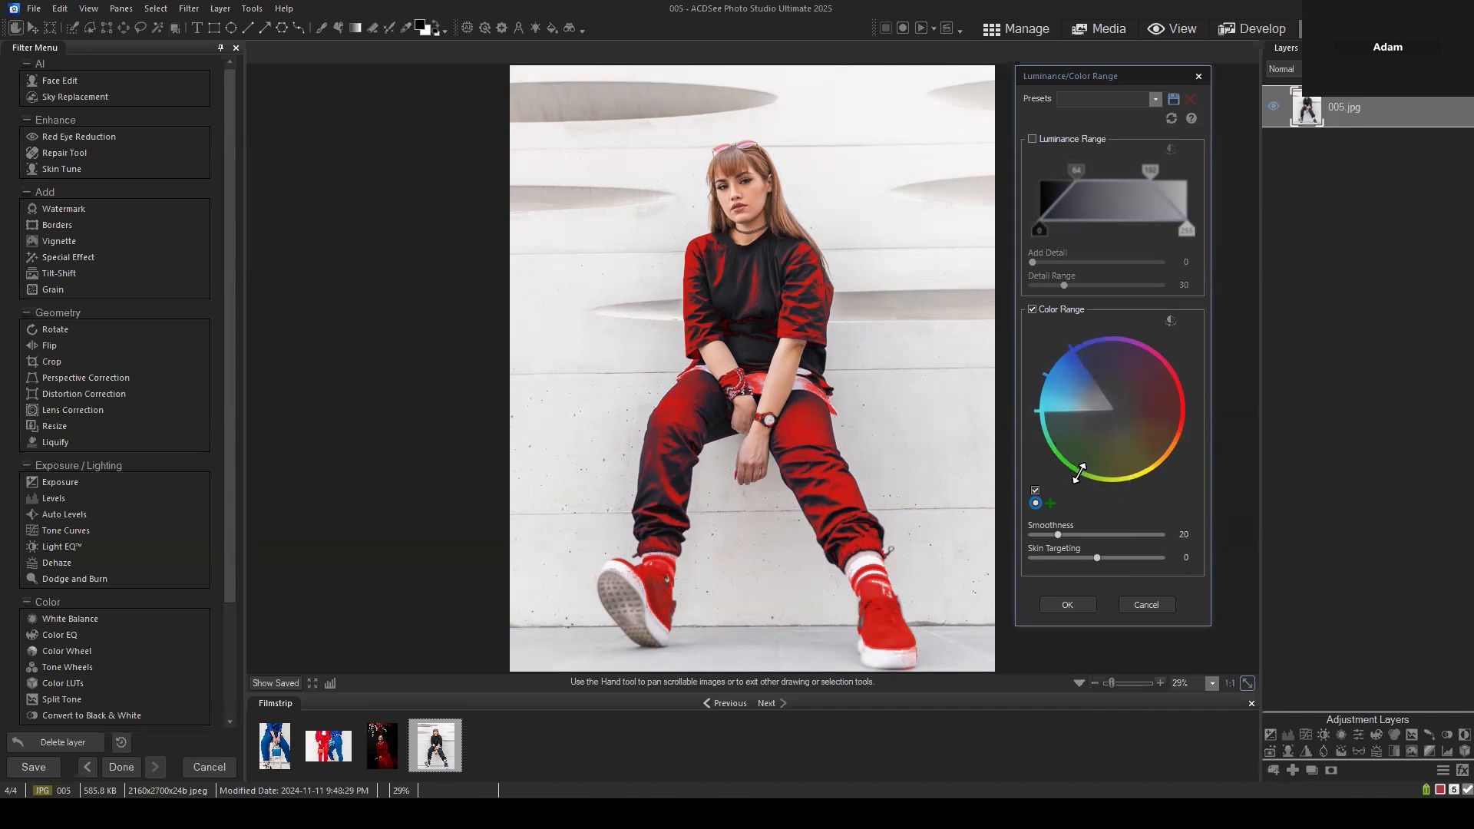
drag(1081, 470, 1085, 351)
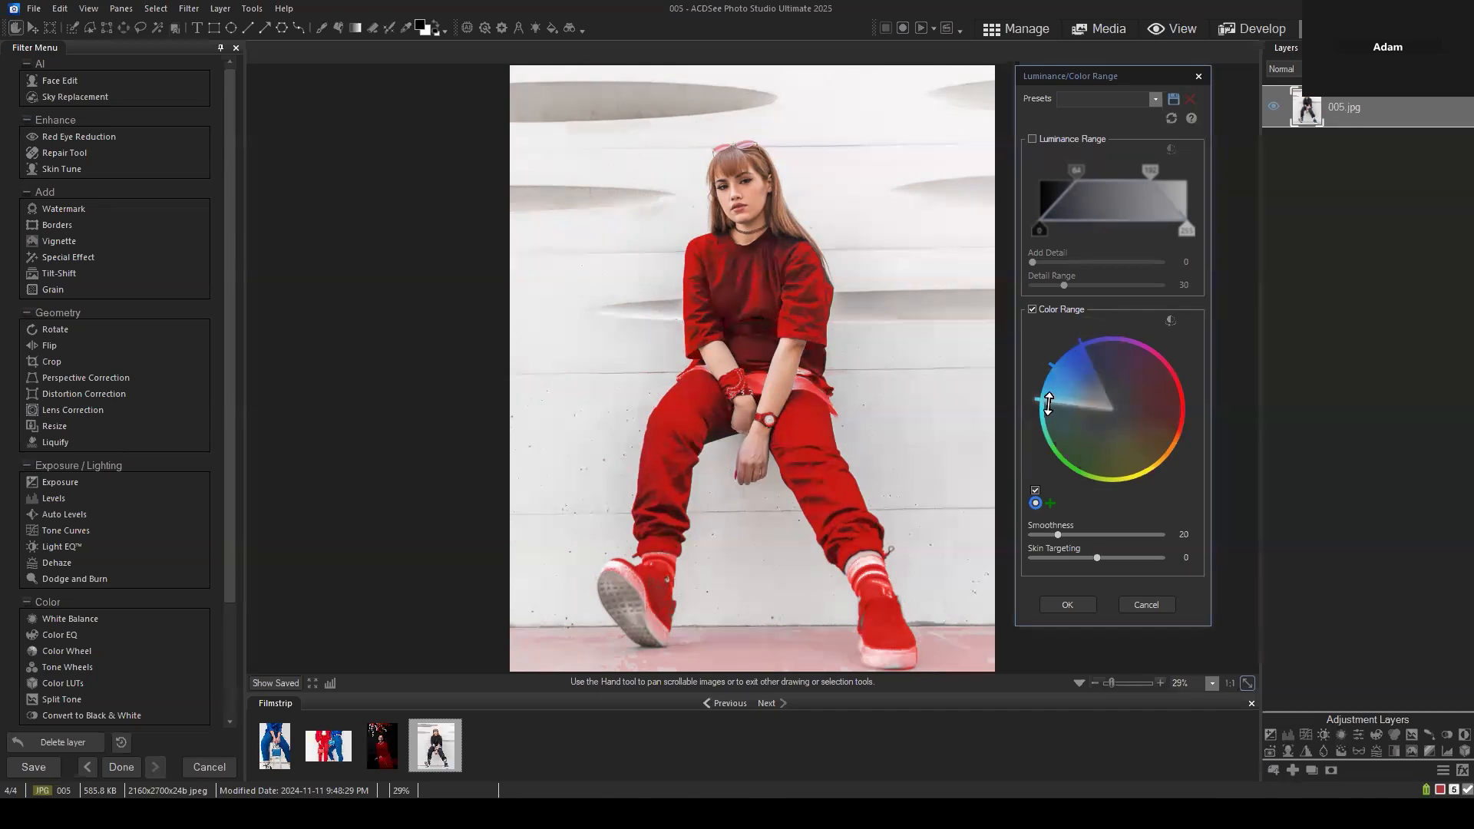
Narrow the color range wedge by excluding the cyan hues, and try widening its violet edge before bringing it back
mouse_move(1049, 400)
mouse_down()
mouse_move(1066, 381)
mouse_move(1052, 416)
mouse_up()
drag(1060, 415, 1066, 386)
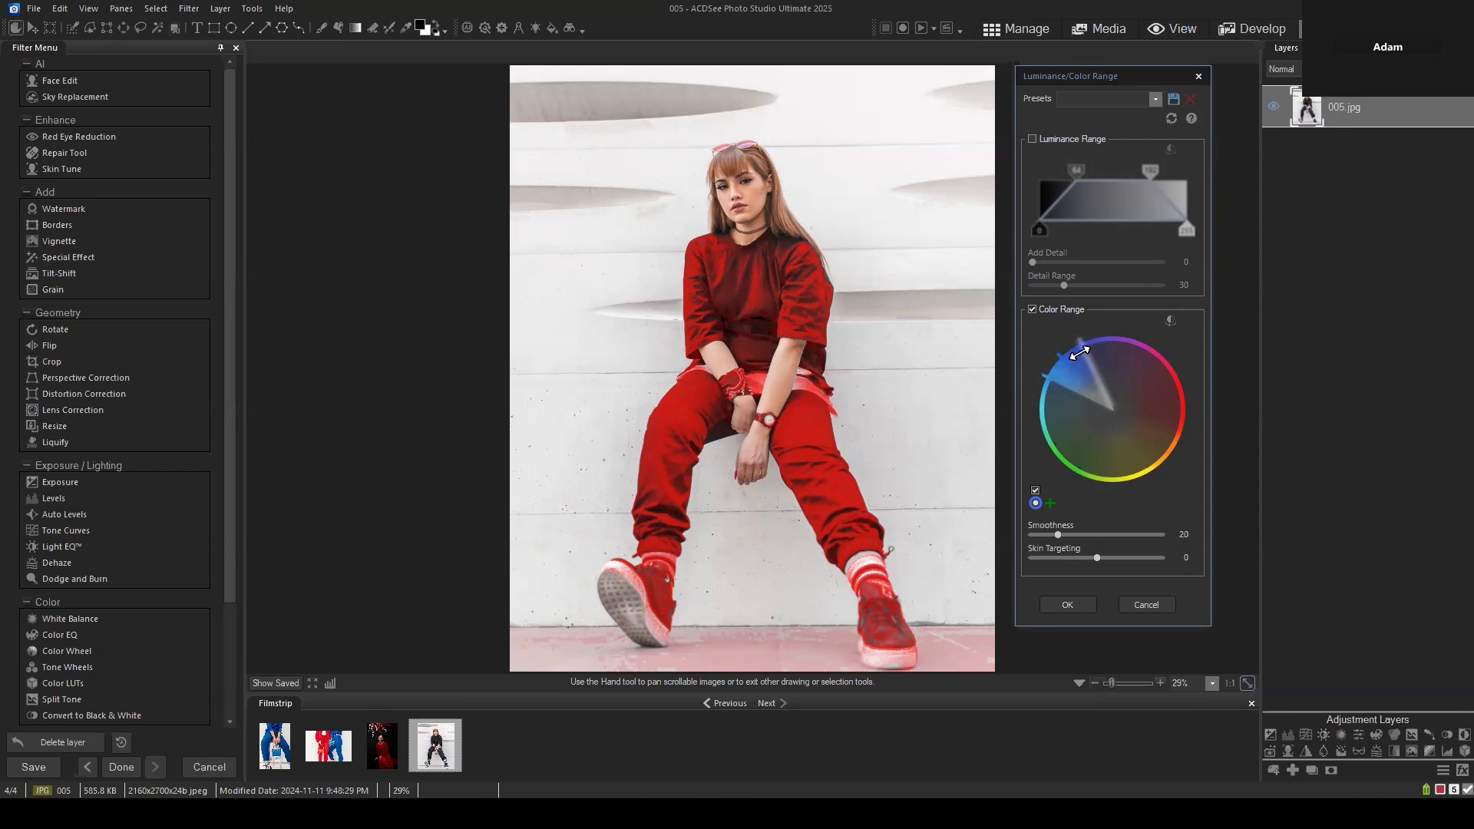
drag(1085, 353, 1100, 346)
drag(1099, 345, 1083, 347)
Try limiting the blue range to saturated tones, restrict it to the less saturated tones, and apply the selection
drag(1111, 411, 1085, 363)
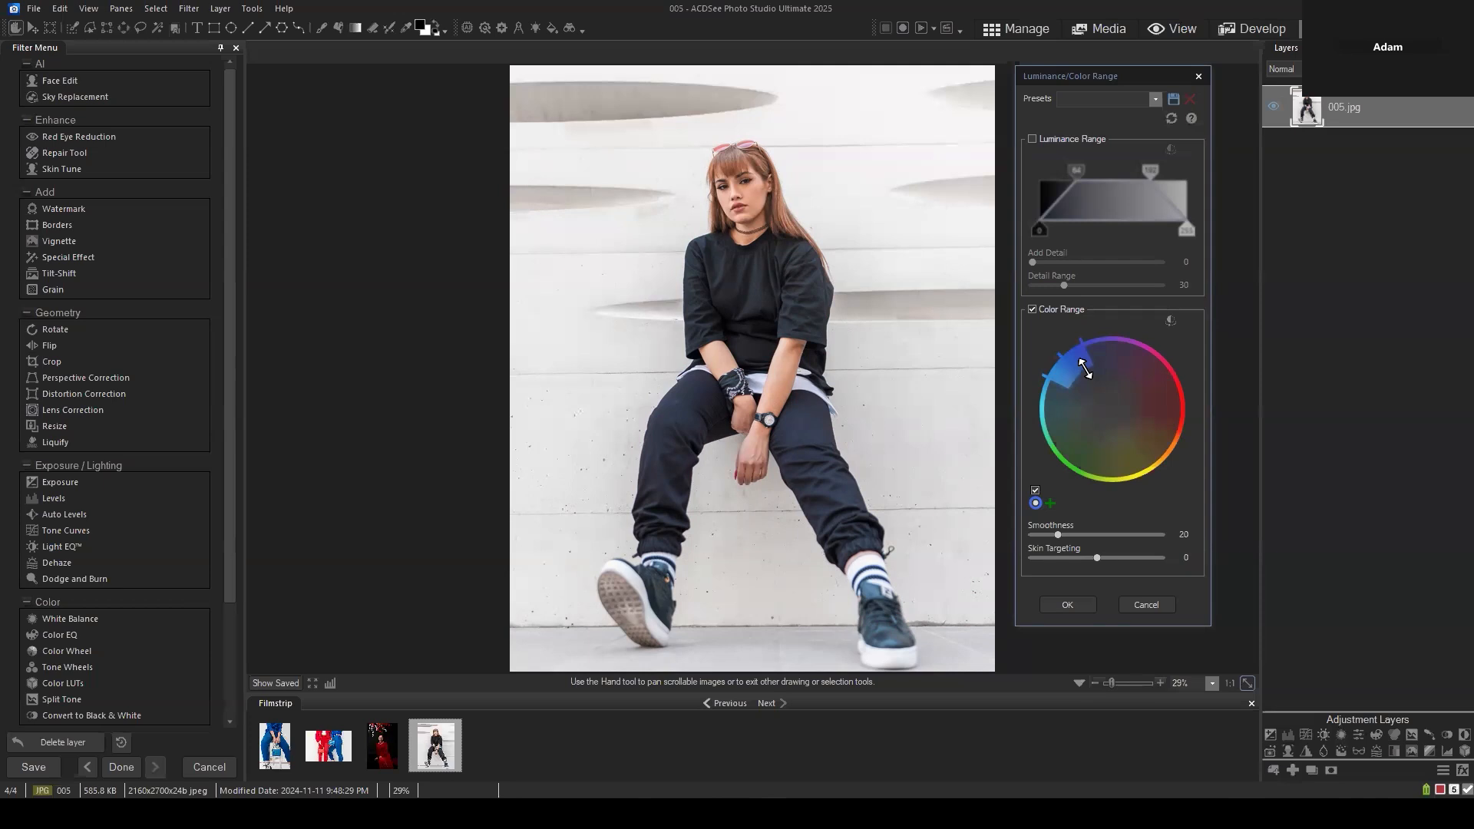
drag(1085, 368, 1106, 401)
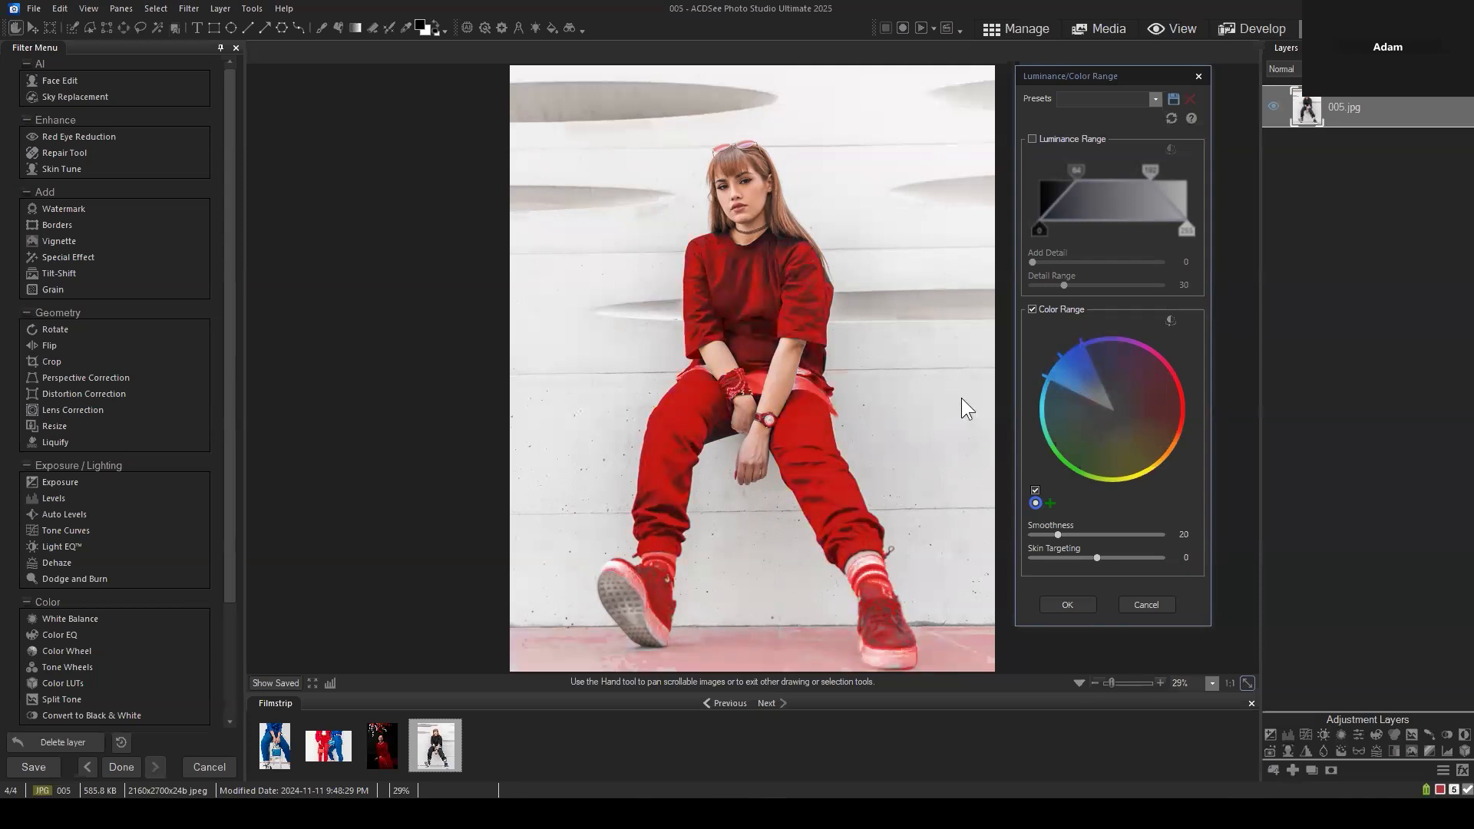
drag(1072, 351, 1095, 378)
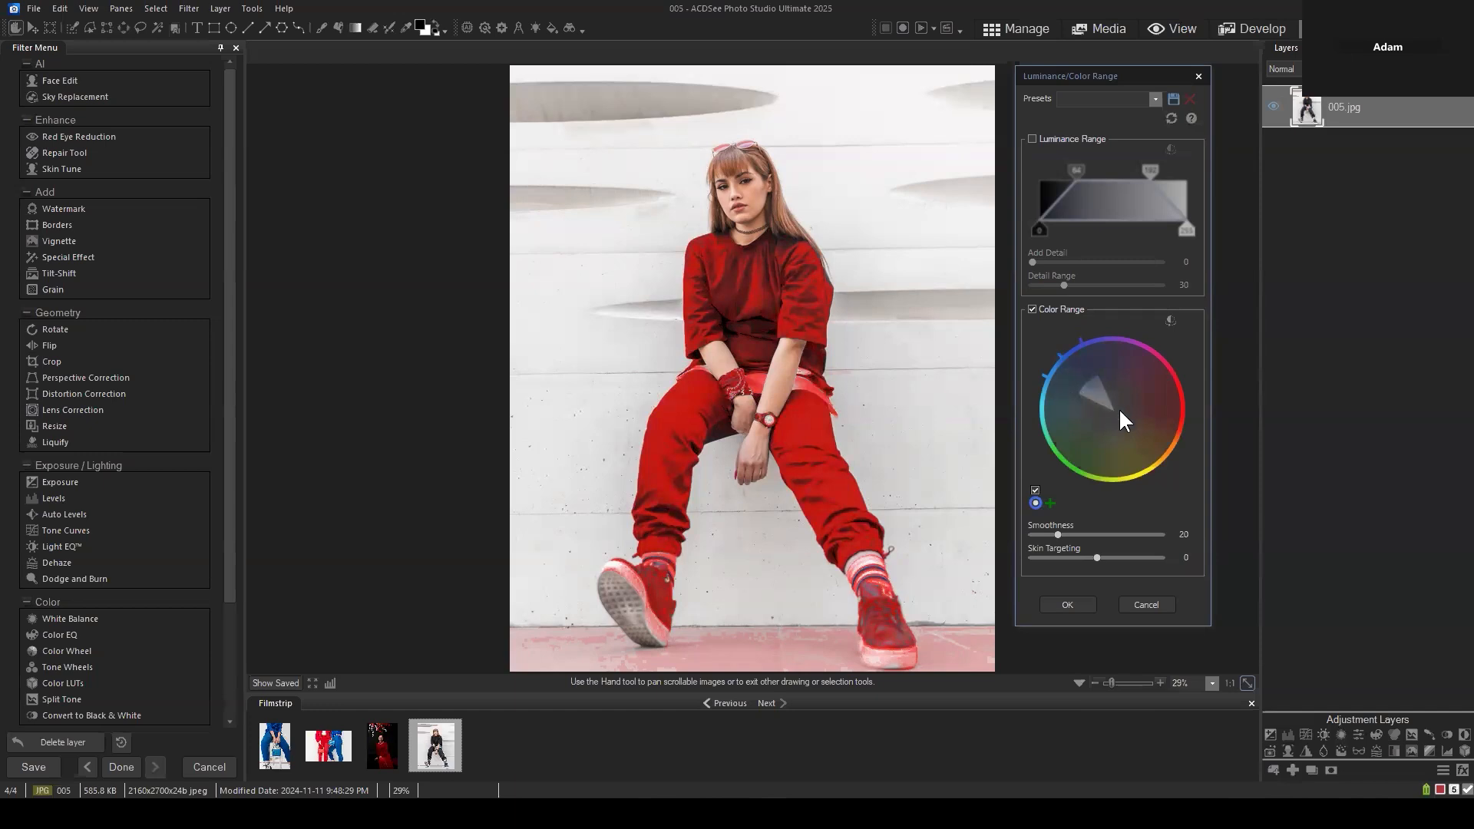
click(1069, 604)
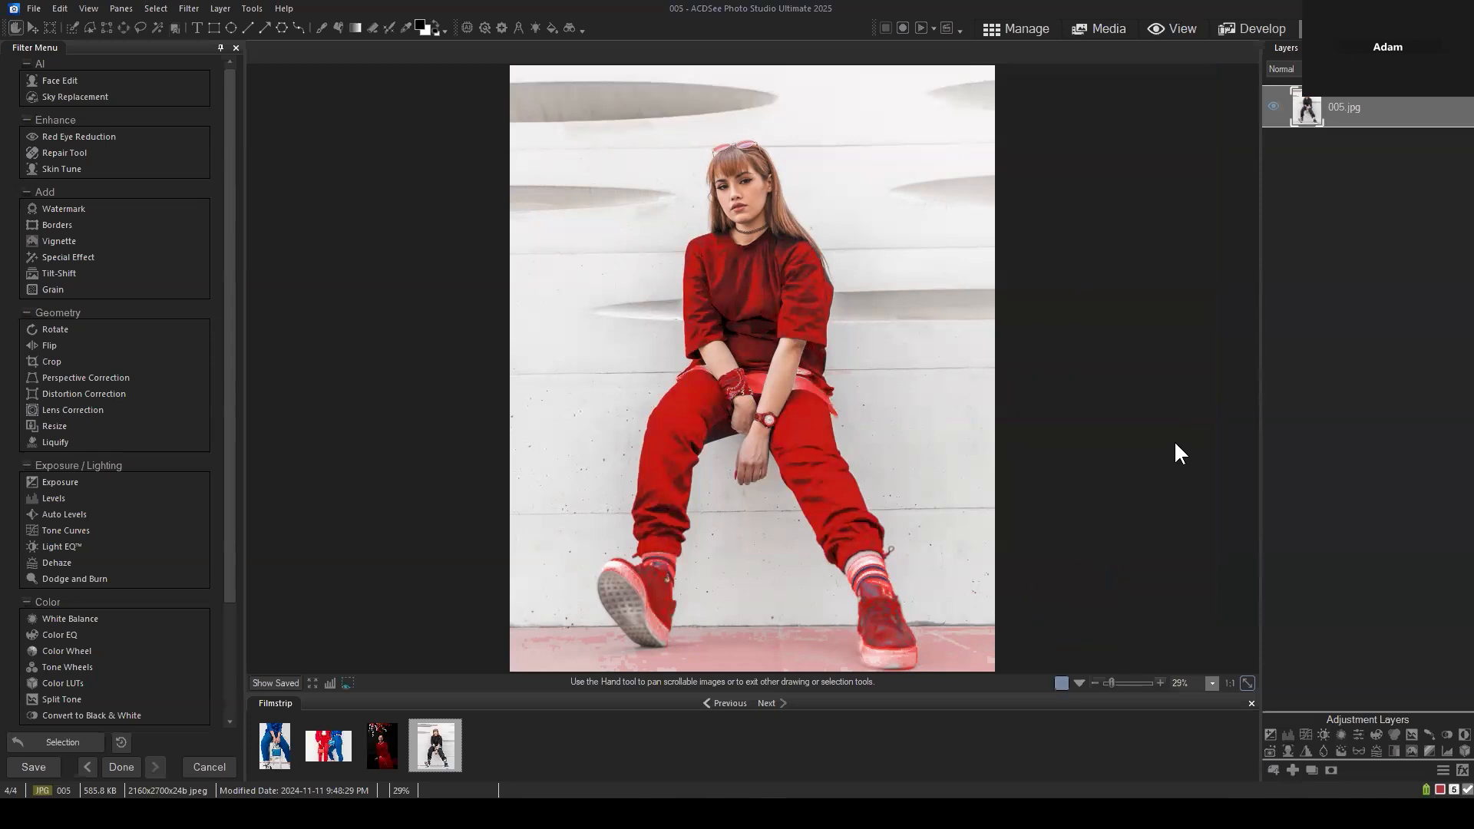
Add a Vibrance adjustment layer masked by the clothing selection
click(1361, 736)
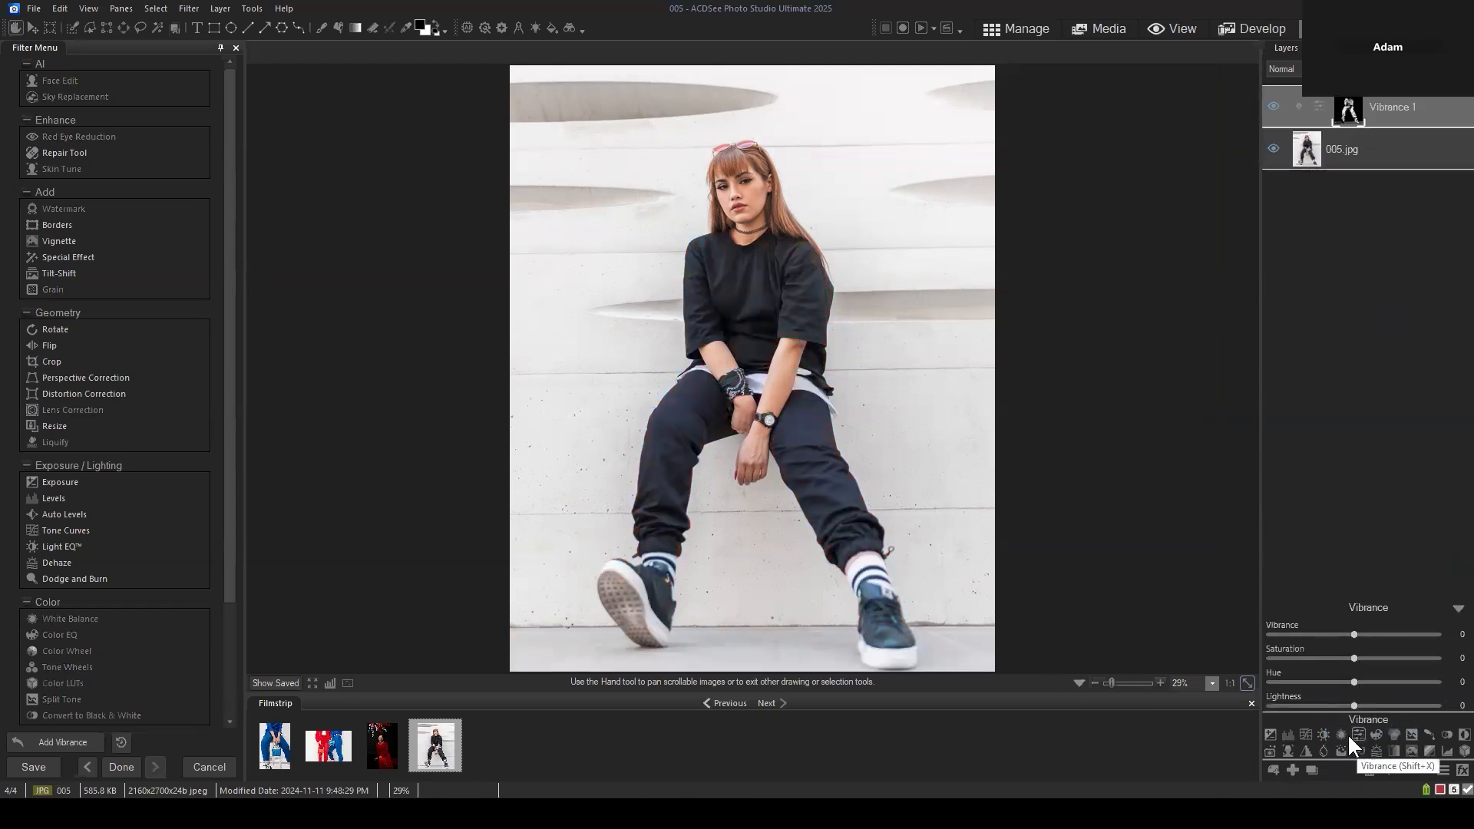
click(1402, 120)
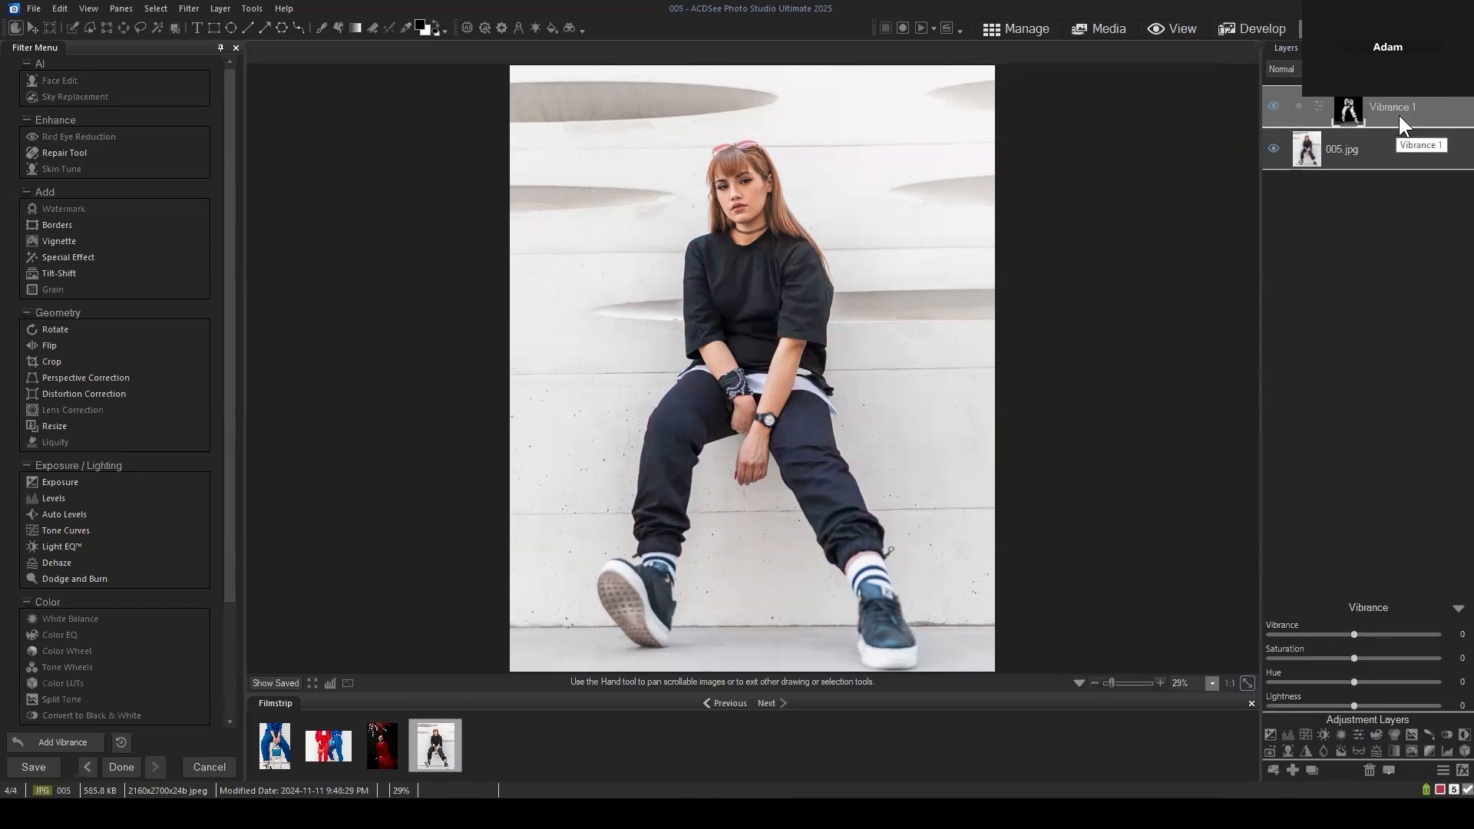
click(1398, 109)
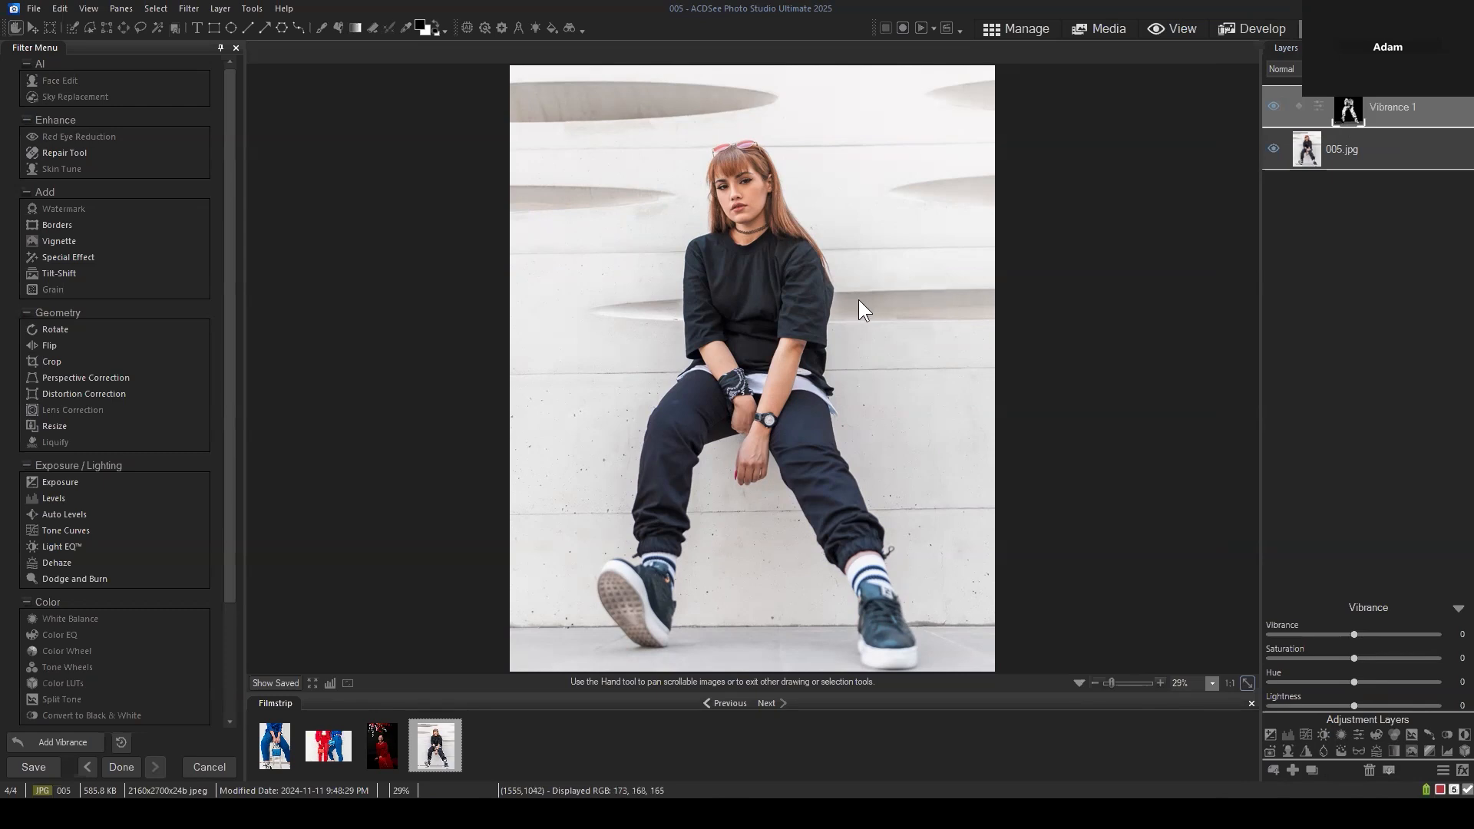
click(156, 9)
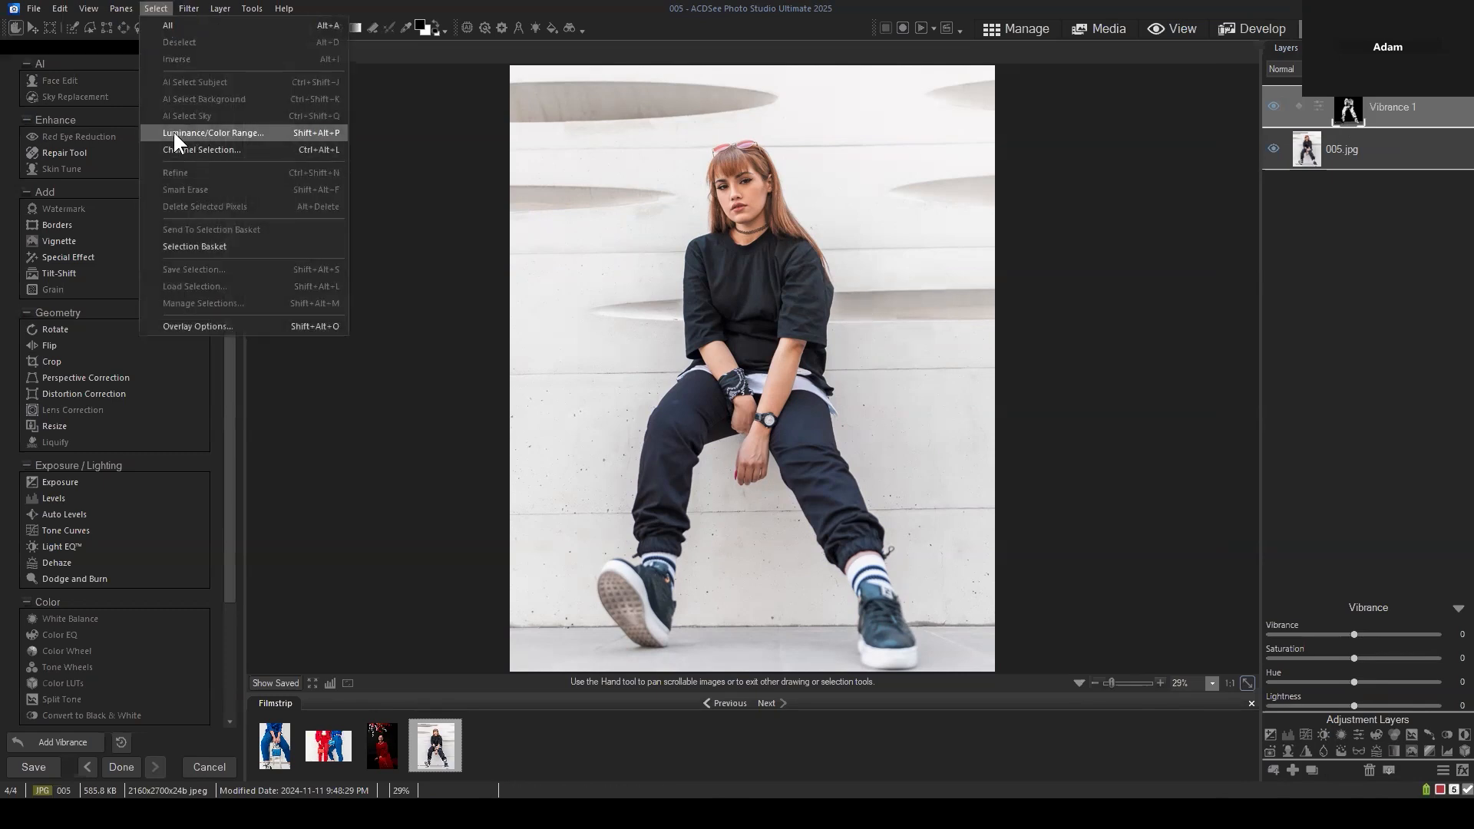
click(174, 133)
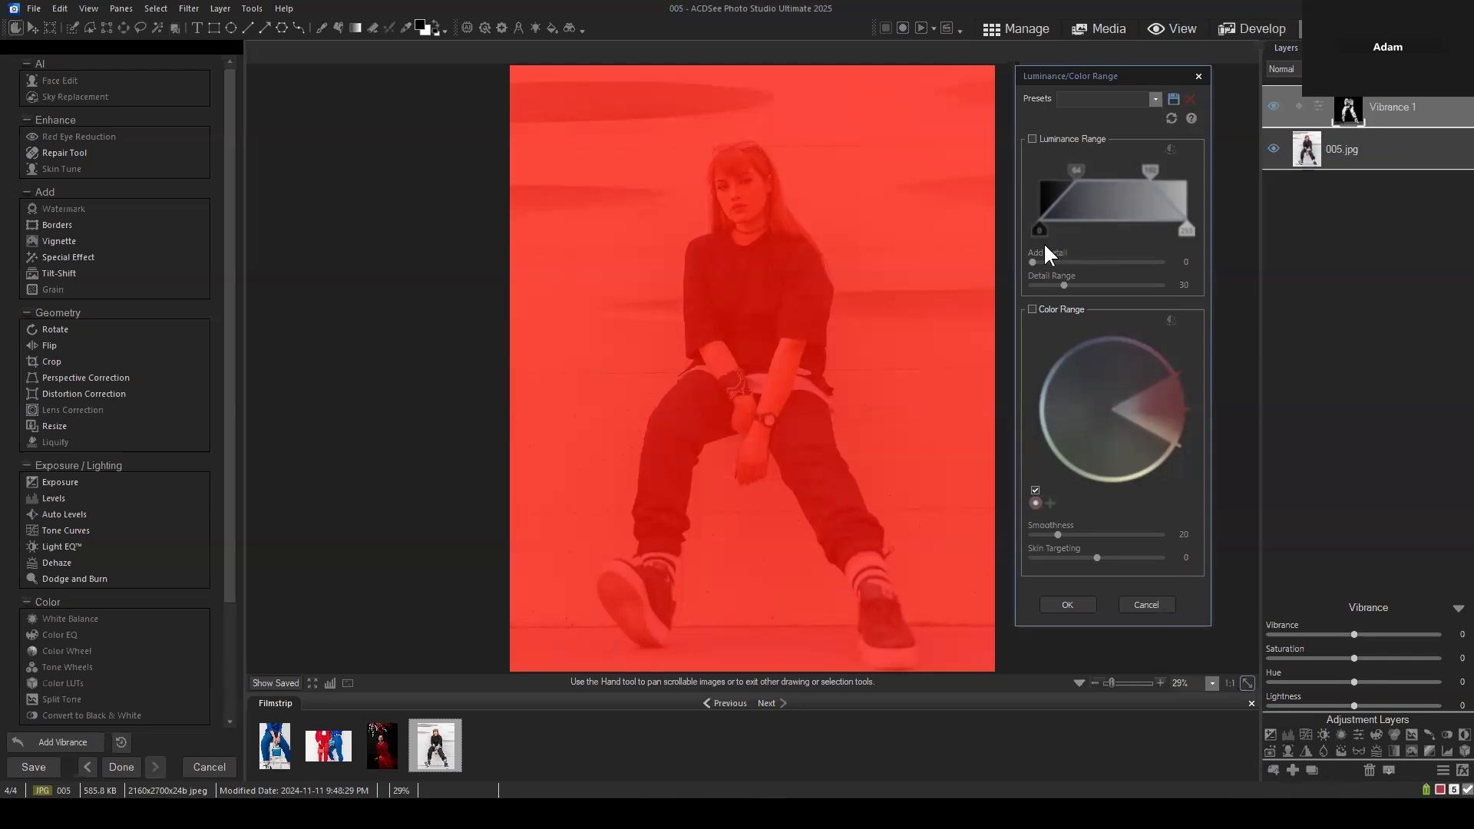
click(1147, 605)
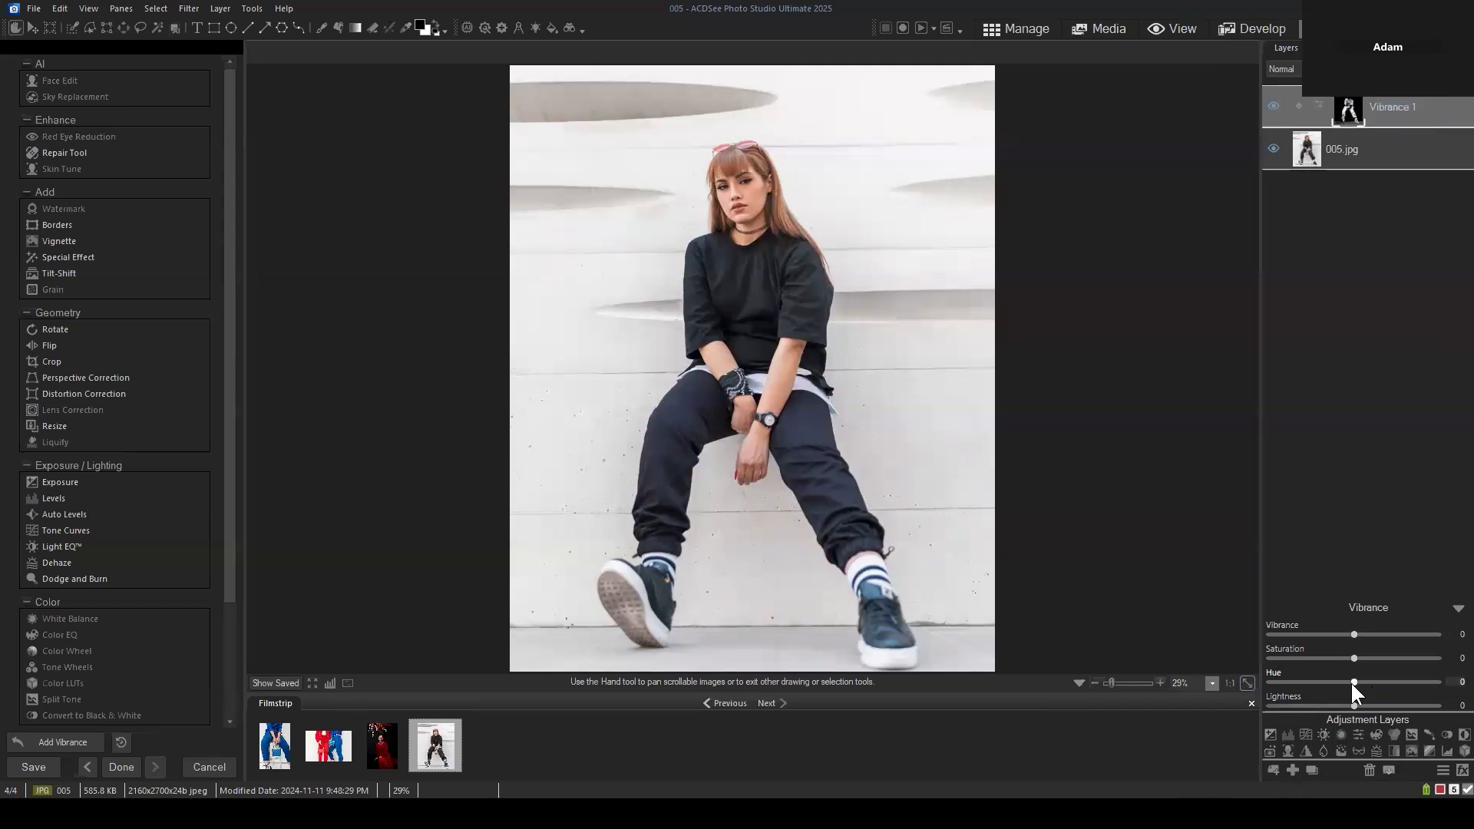
Shift the clothing's hue to 26 and on to -69 in the Vibrance adjustment, and raise its saturation to 79
drag(1358, 680, 1374, 679)
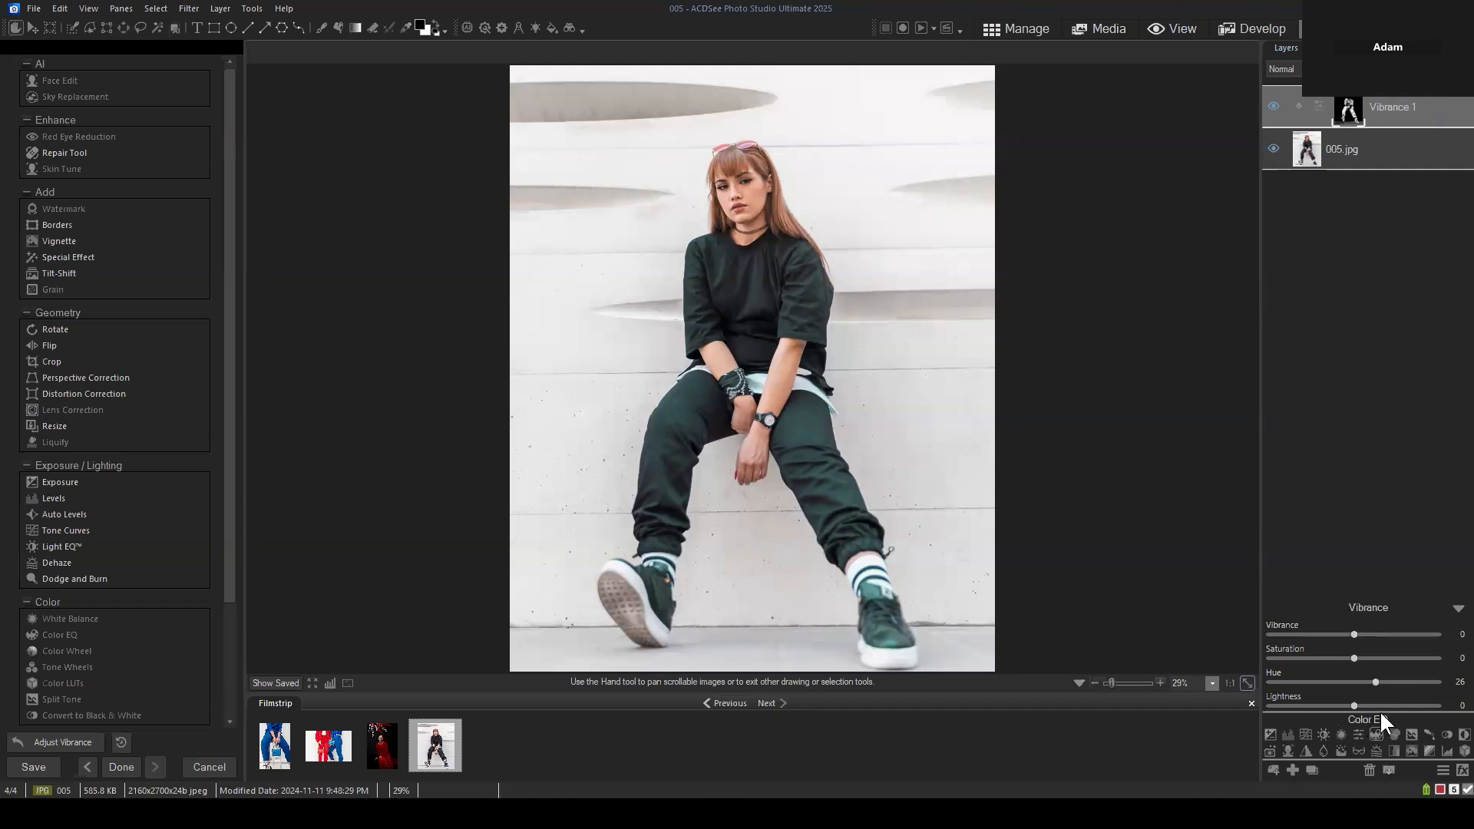
drag(1400, 680, 1291, 682)
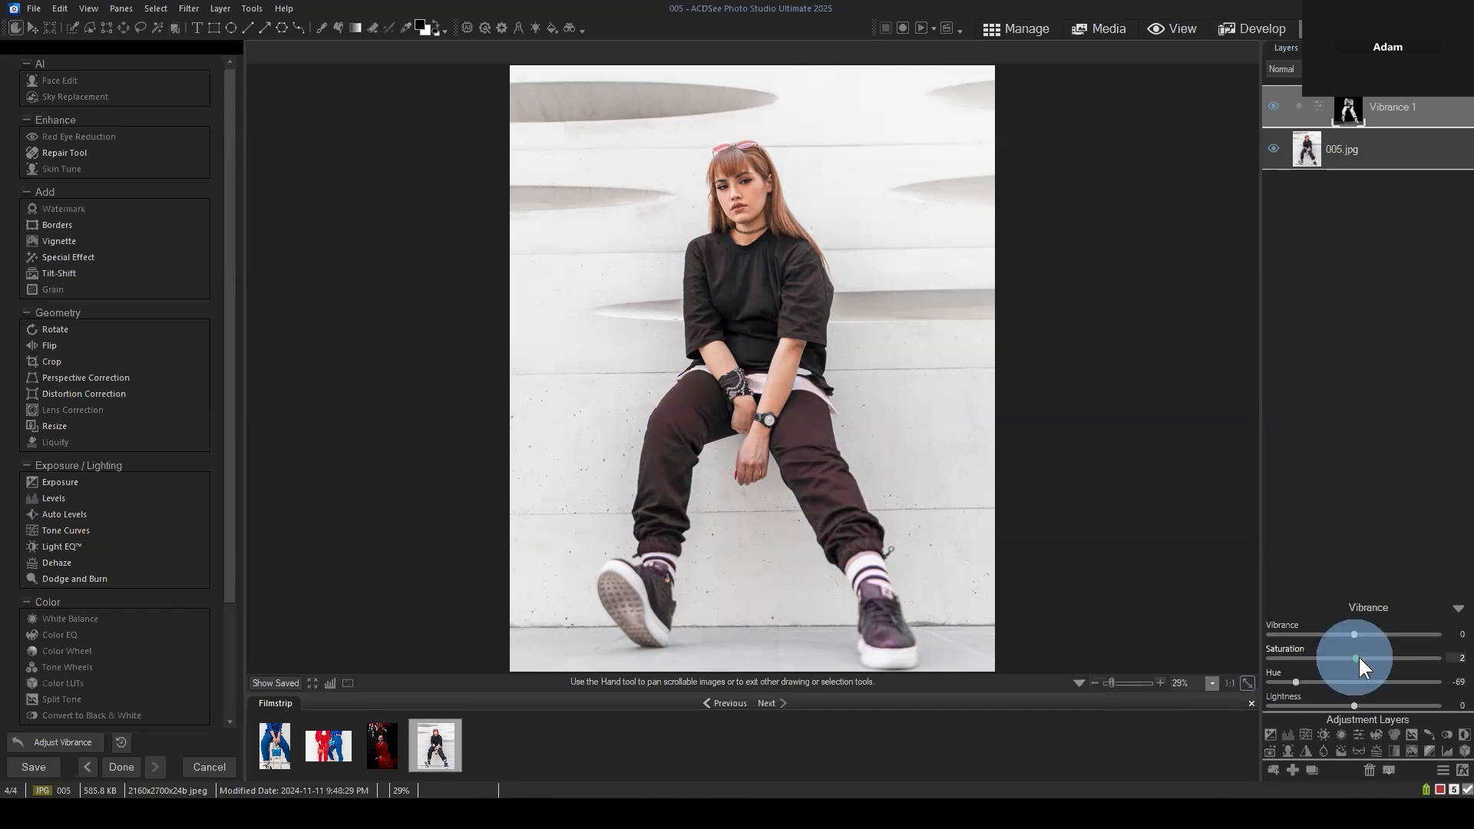
drag(1380, 658, 1398, 658)
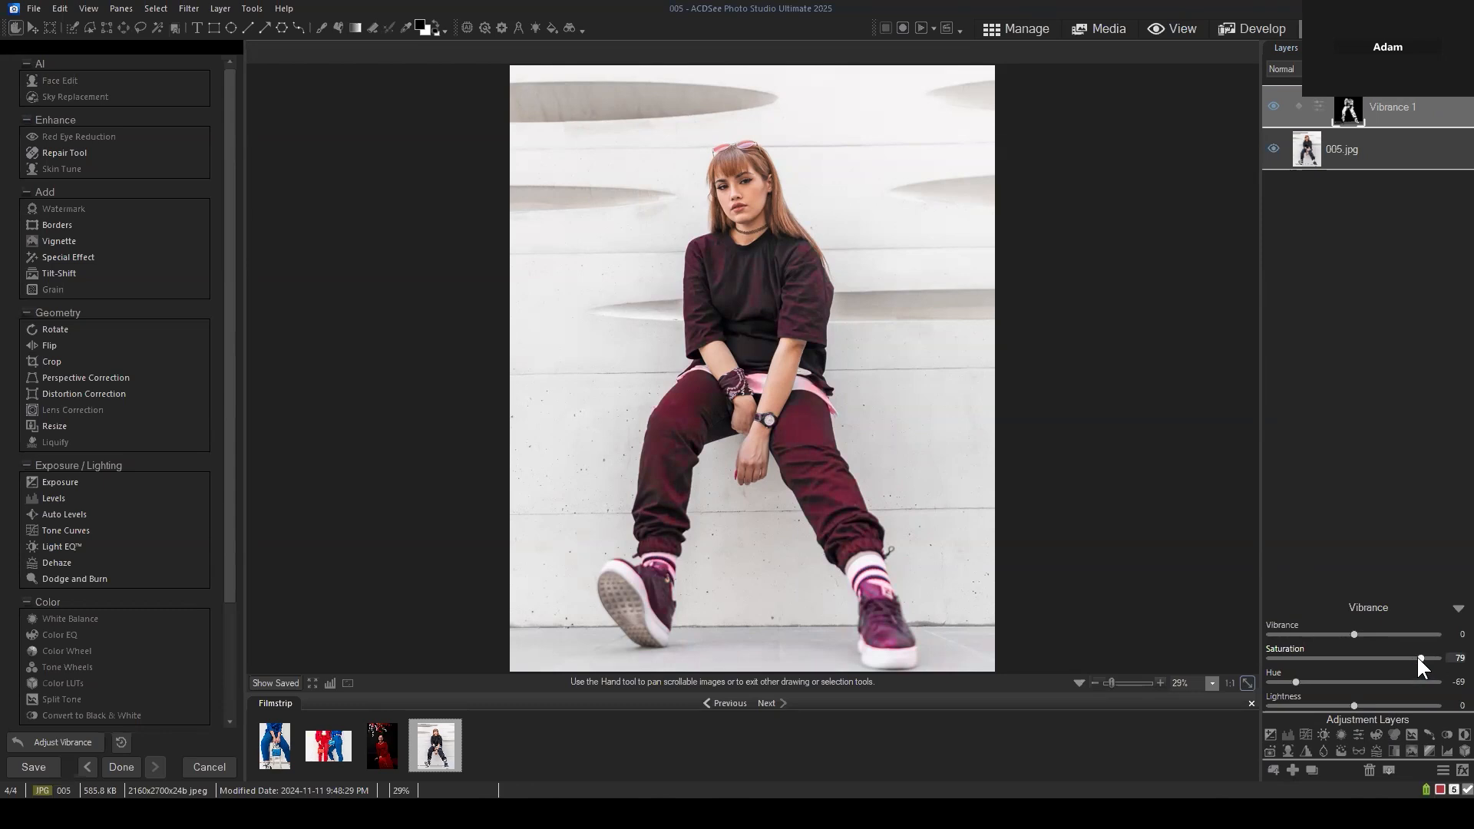
drag(1418, 656, 1417, 657)
Delete the Vibrance adjustment layer from the photo
double_click(1387, 654)
click(1411, 101)
click(1369, 770)
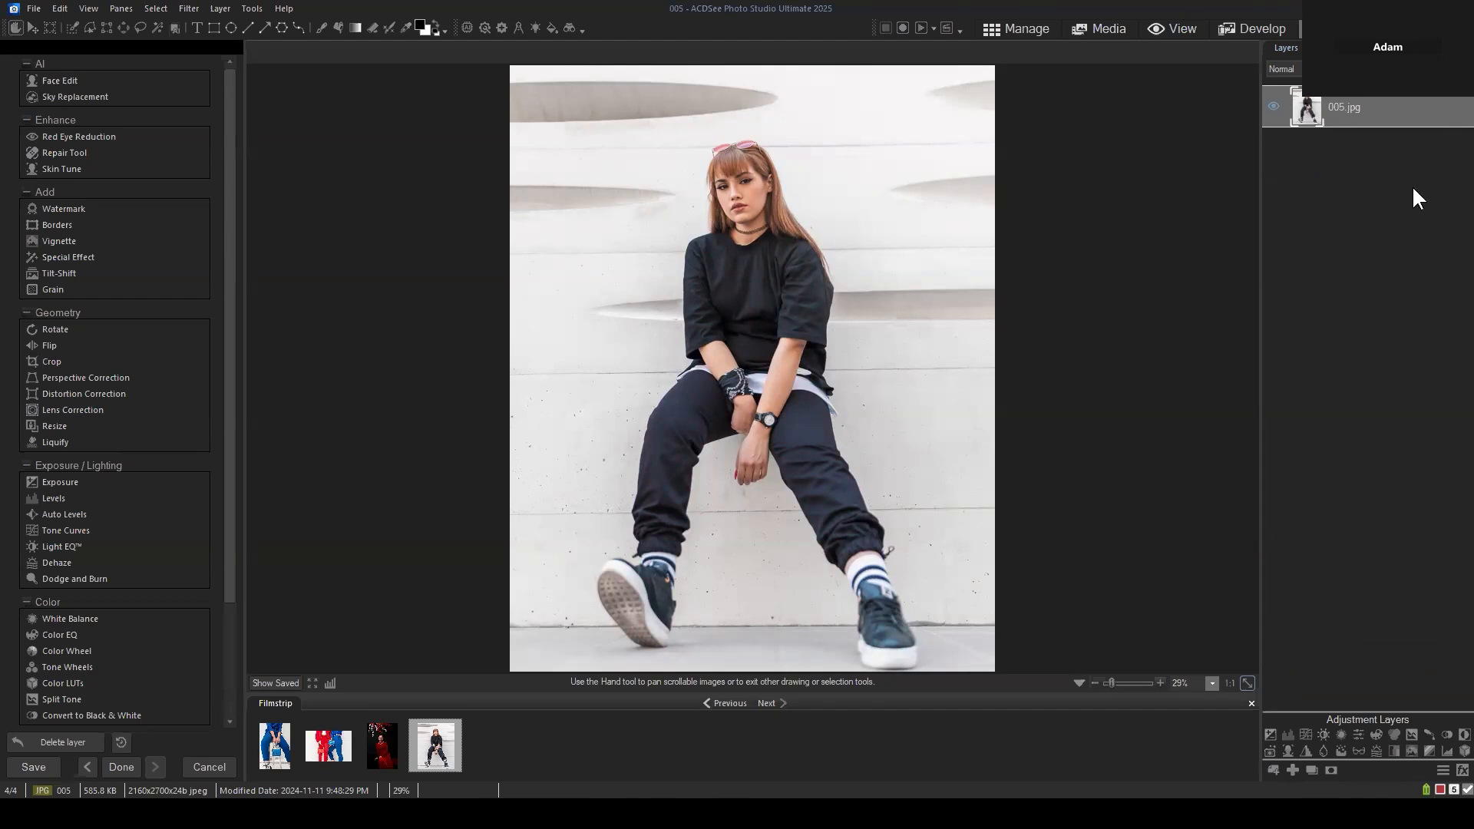
Examine the hue, saturation and brightness controls in the custom foreground color picker, and close it without changing the color
click(421, 26)
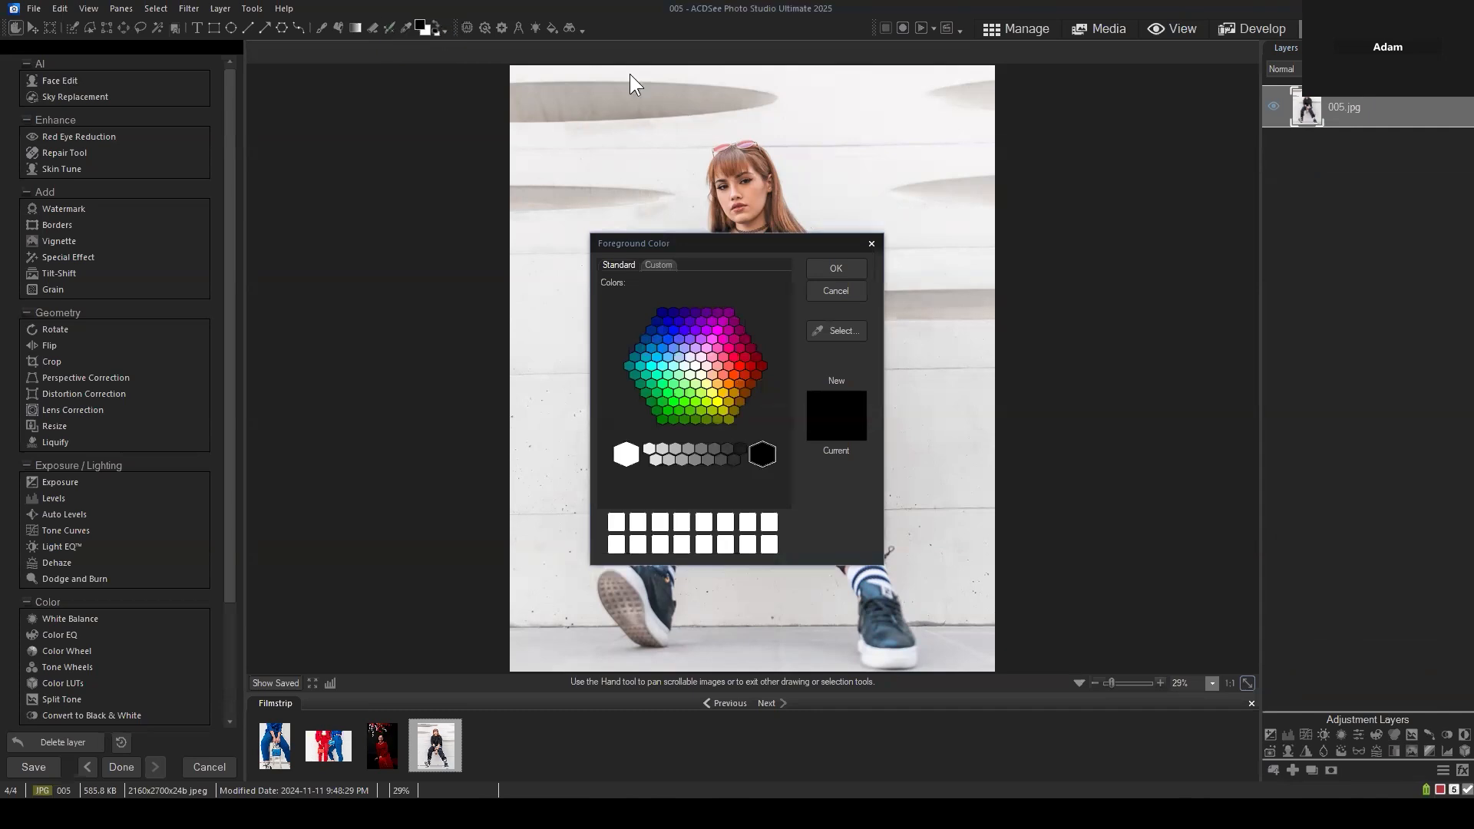
click(661, 265)
drag(712, 239, 979, 121)
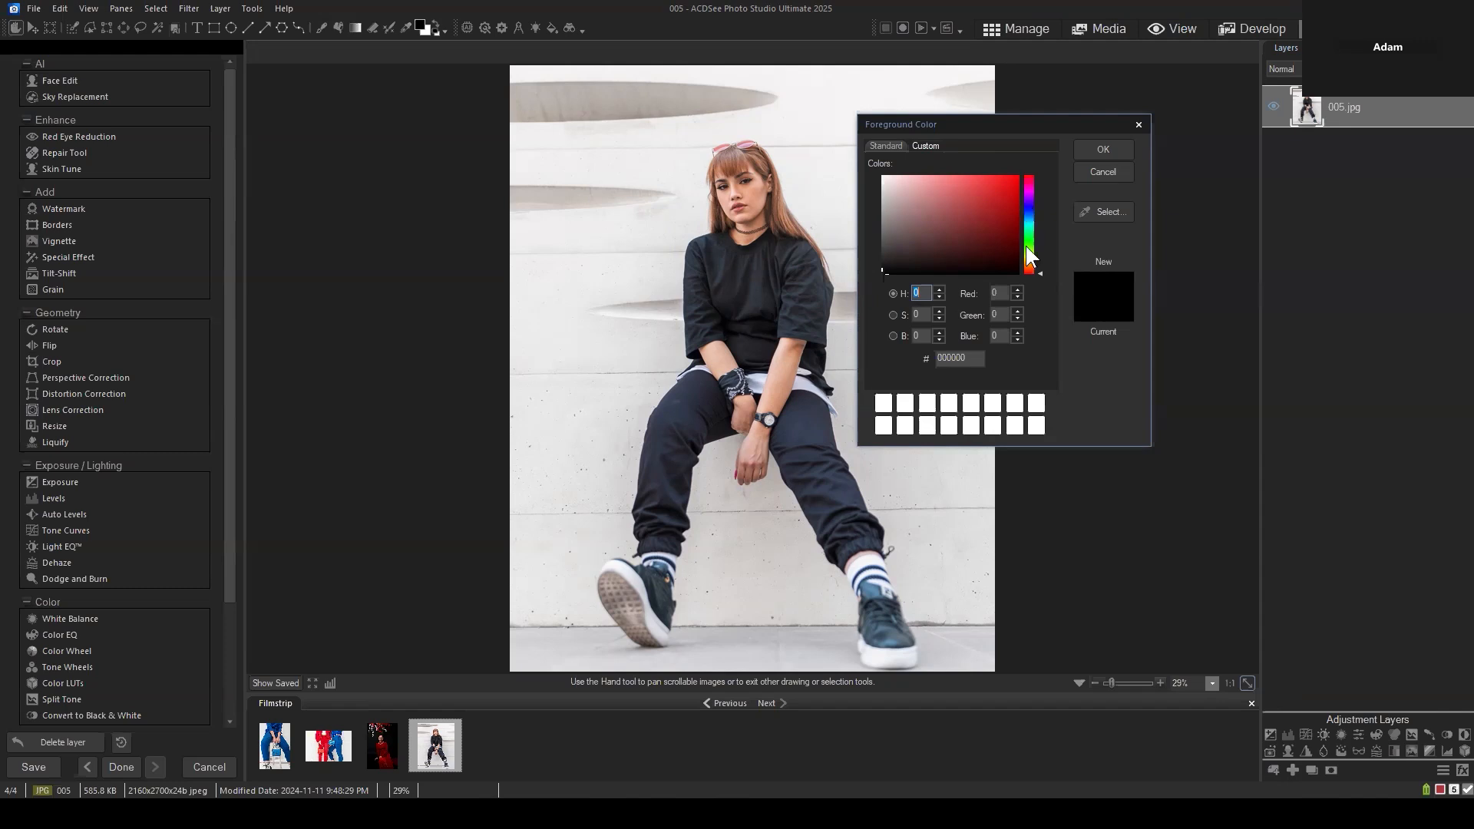
click(1103, 172)
Preview the default red Color Range mask in a new Luminance/Color Range selection, and leave without applying it
click(155, 9)
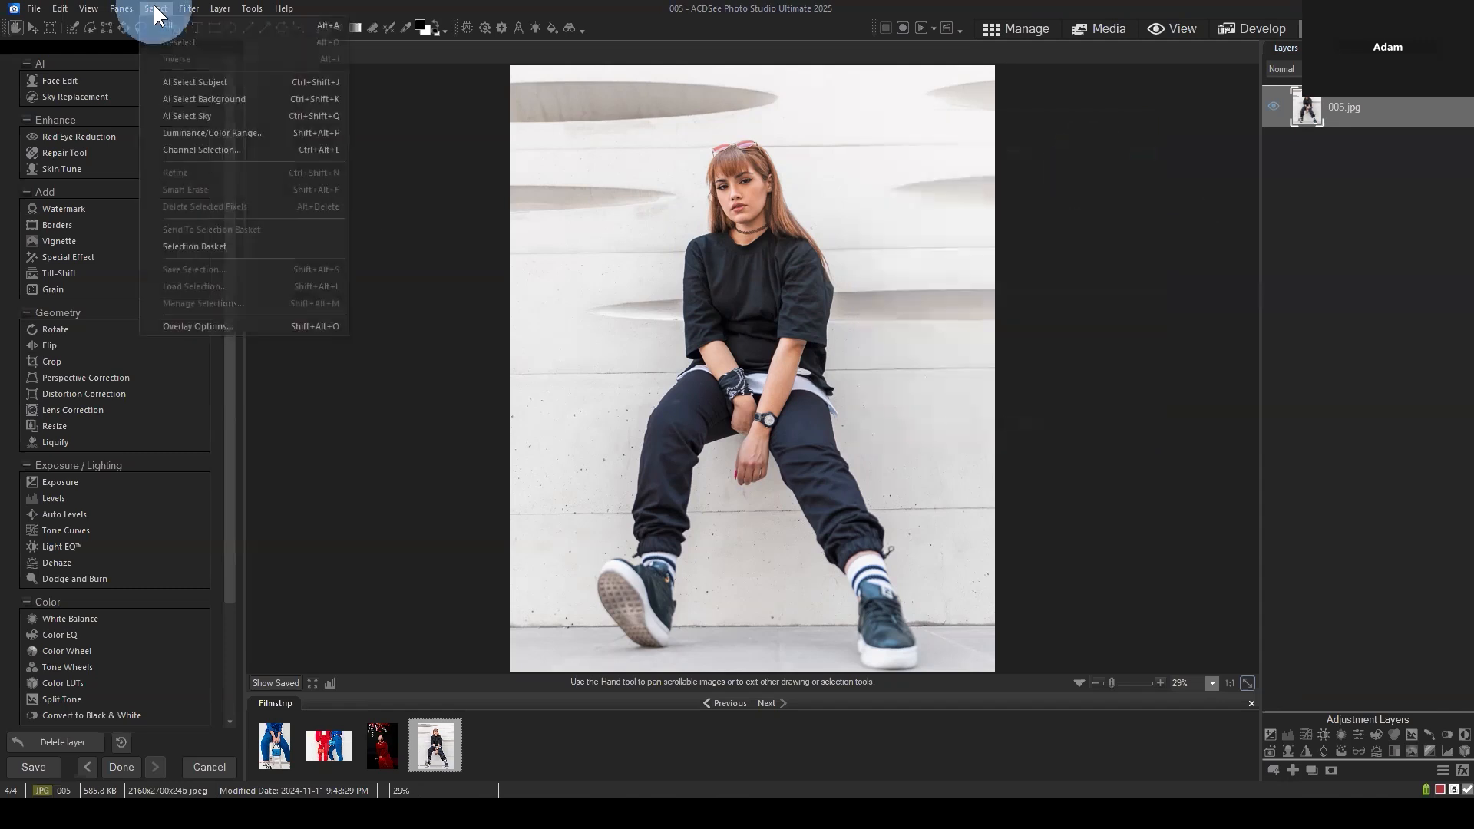
click(203, 133)
drag(1104, 76, 1145, 71)
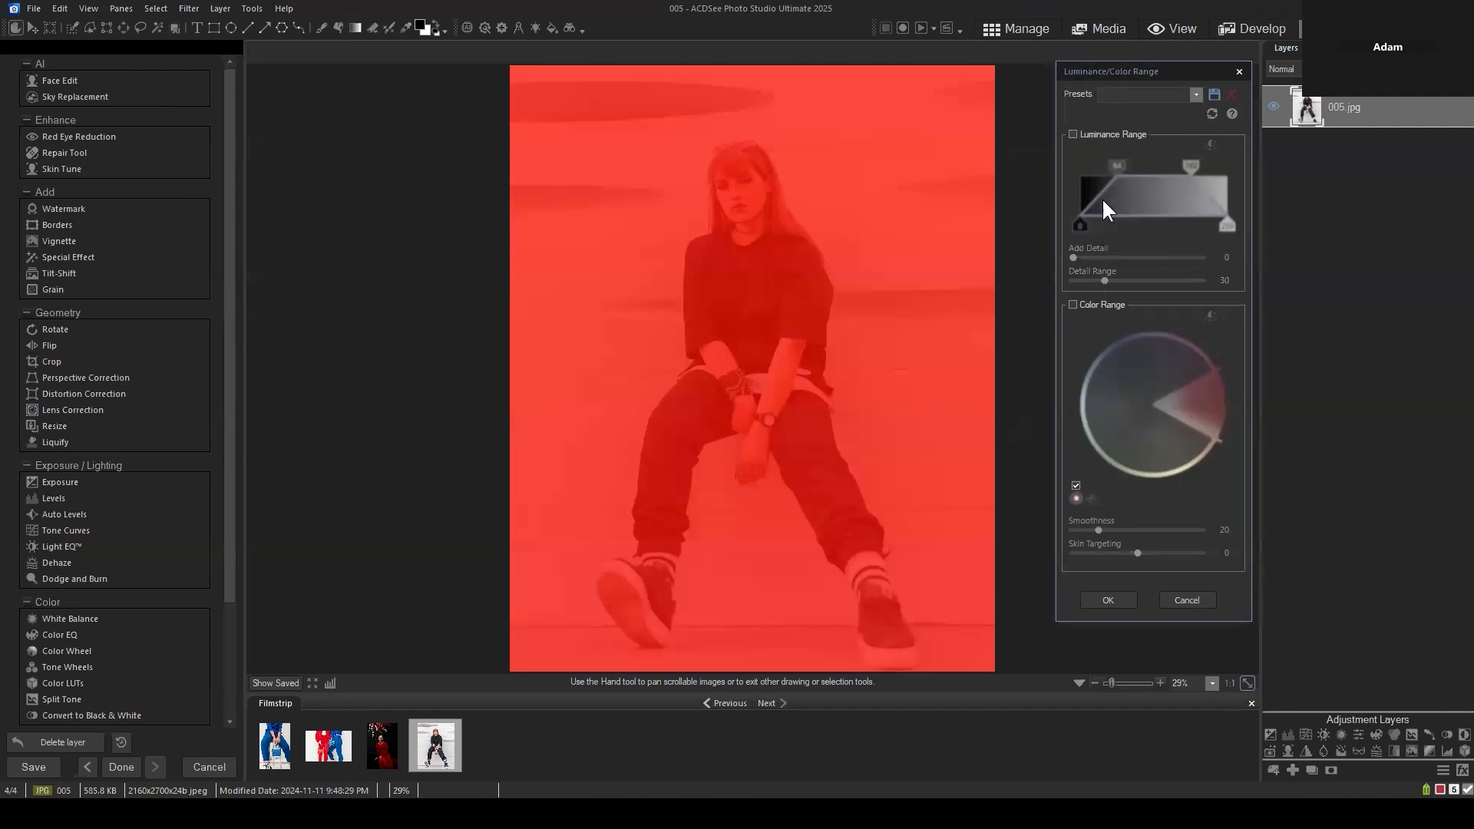
click(1074, 305)
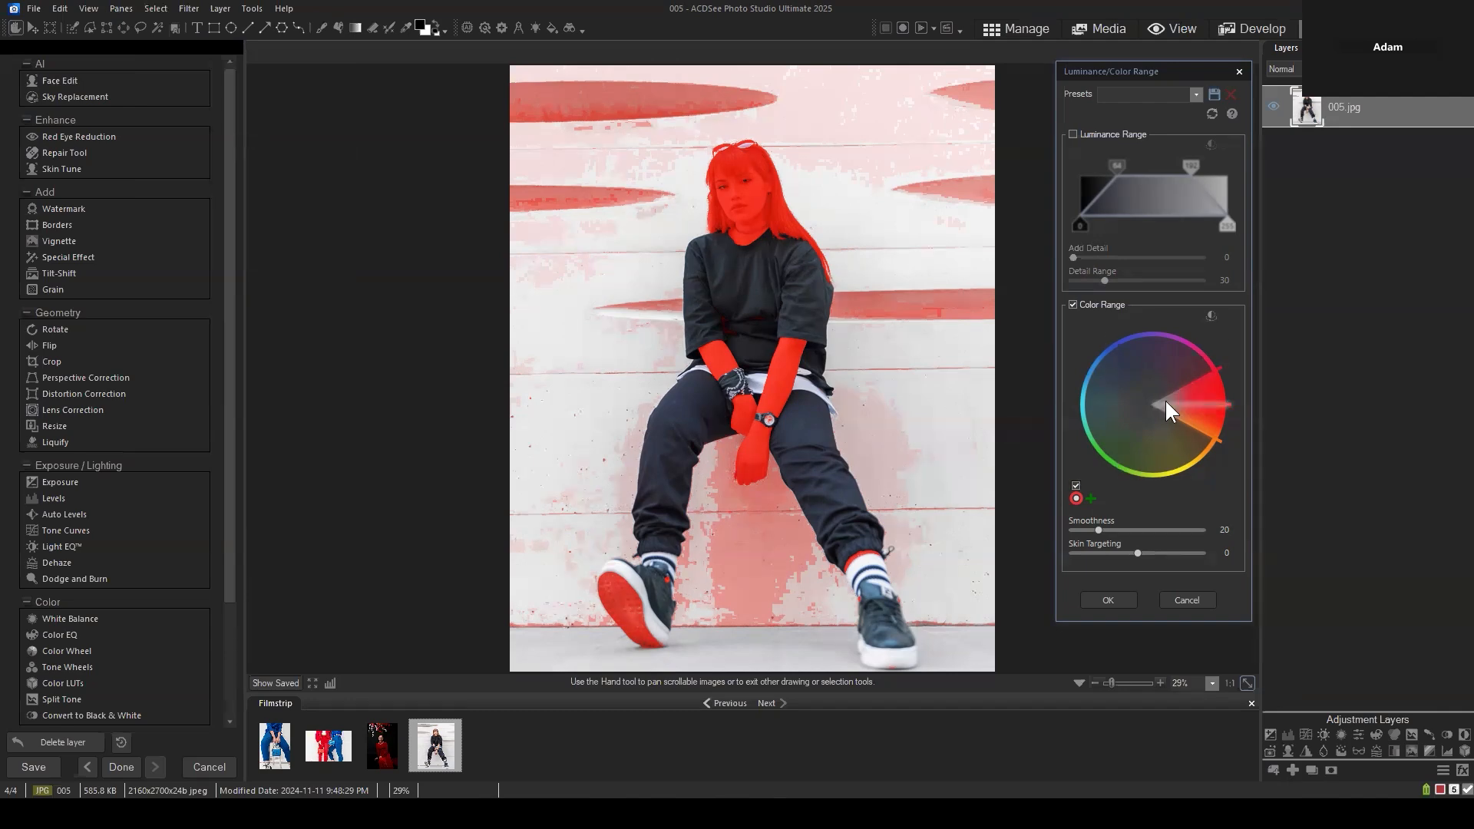
click(1187, 600)
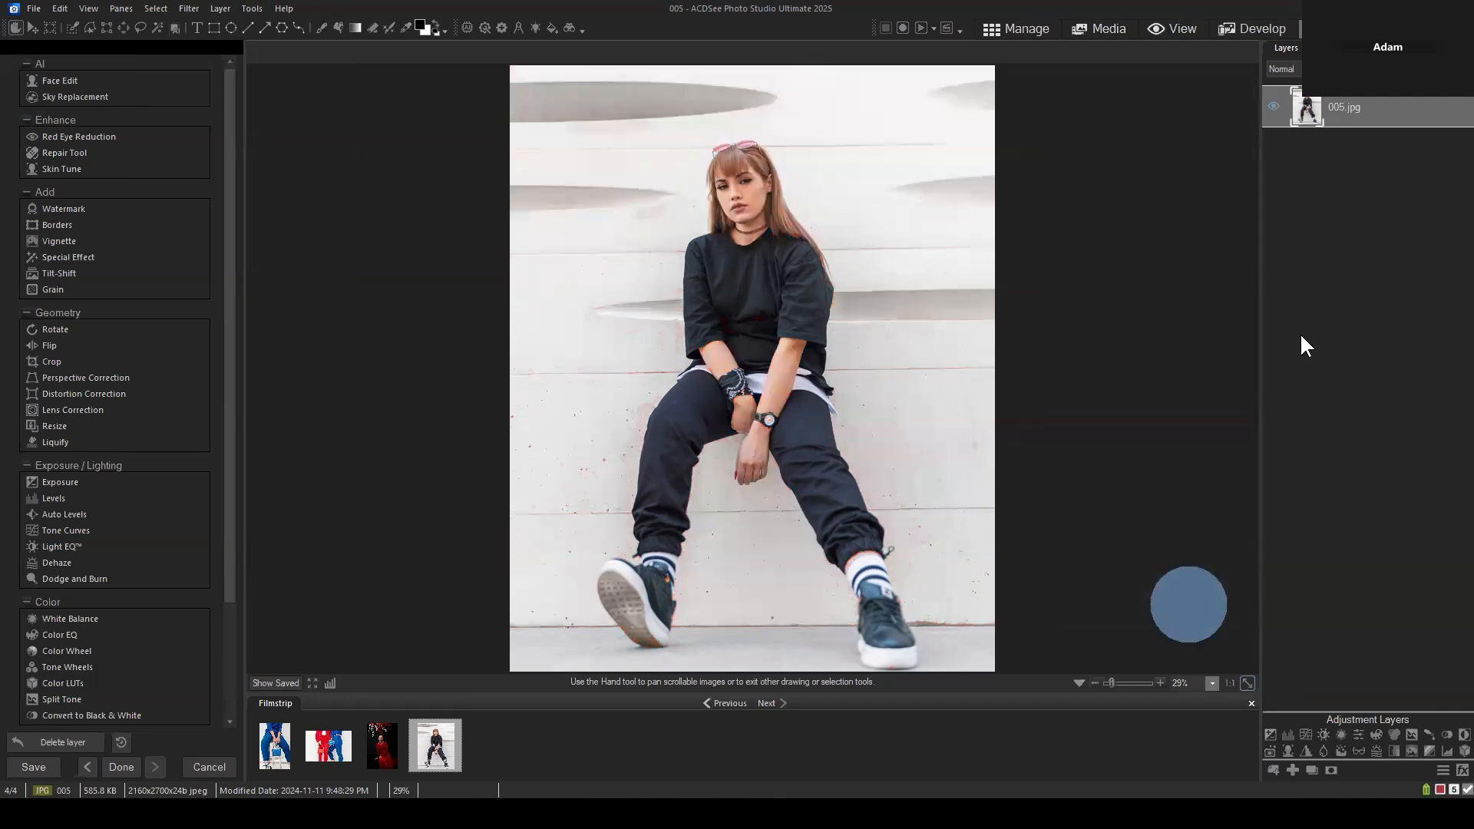
Open photo 002 of the red and blue outfits in Develop mode and show the Color Wheel settings
click(1035, 24)
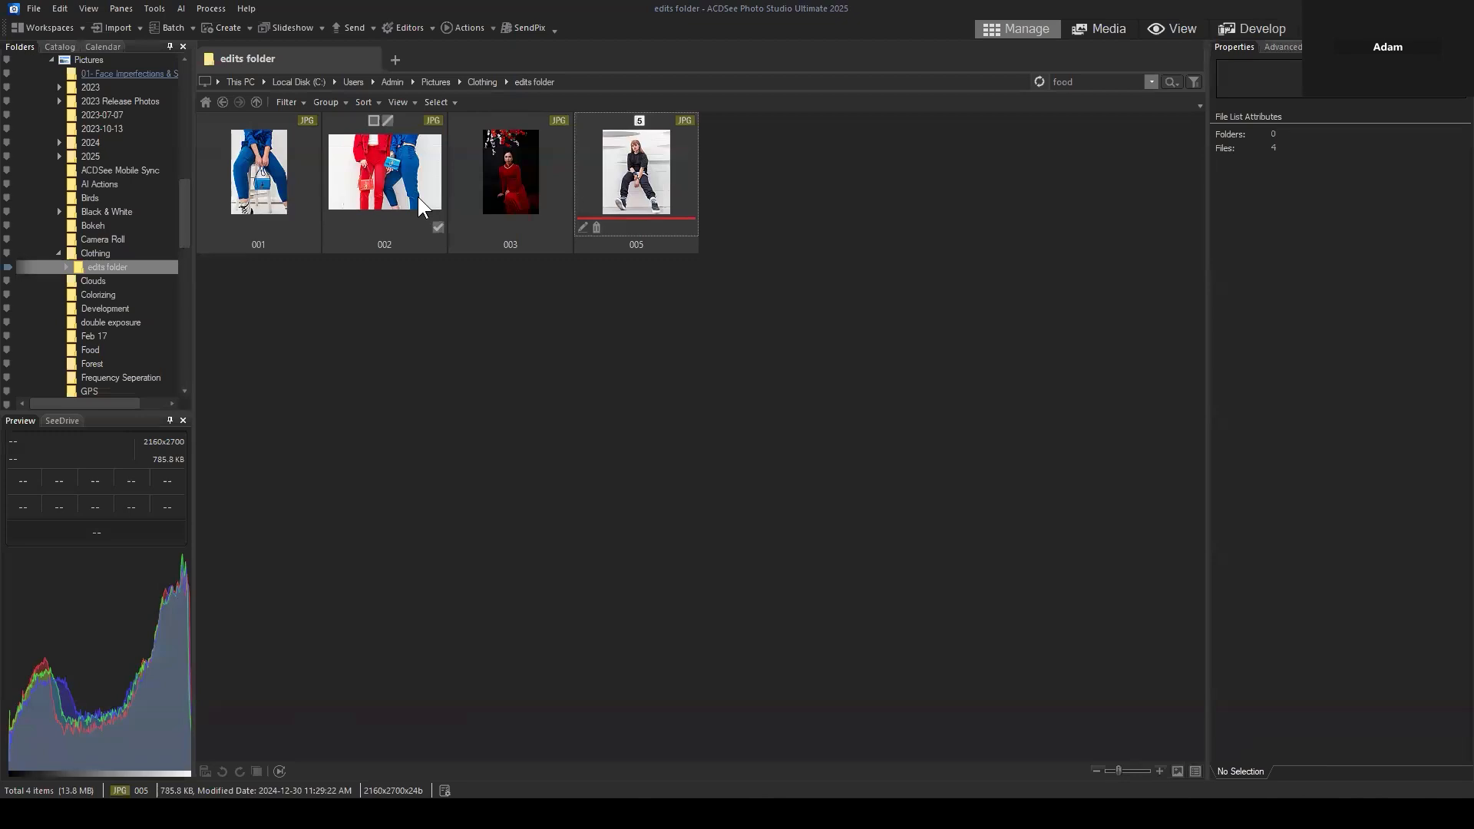
click(424, 207)
click(1257, 27)
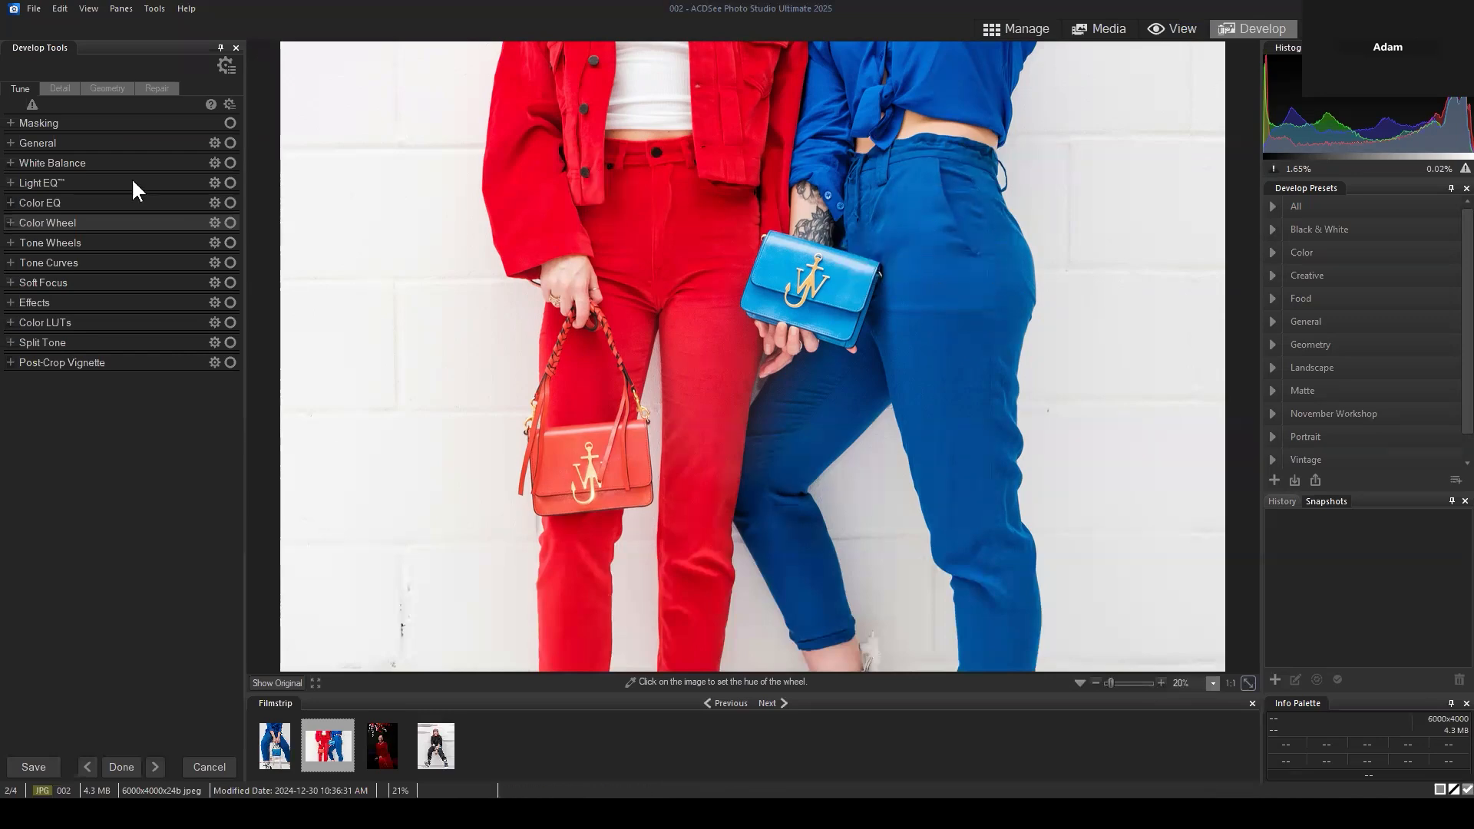
click(35, 222)
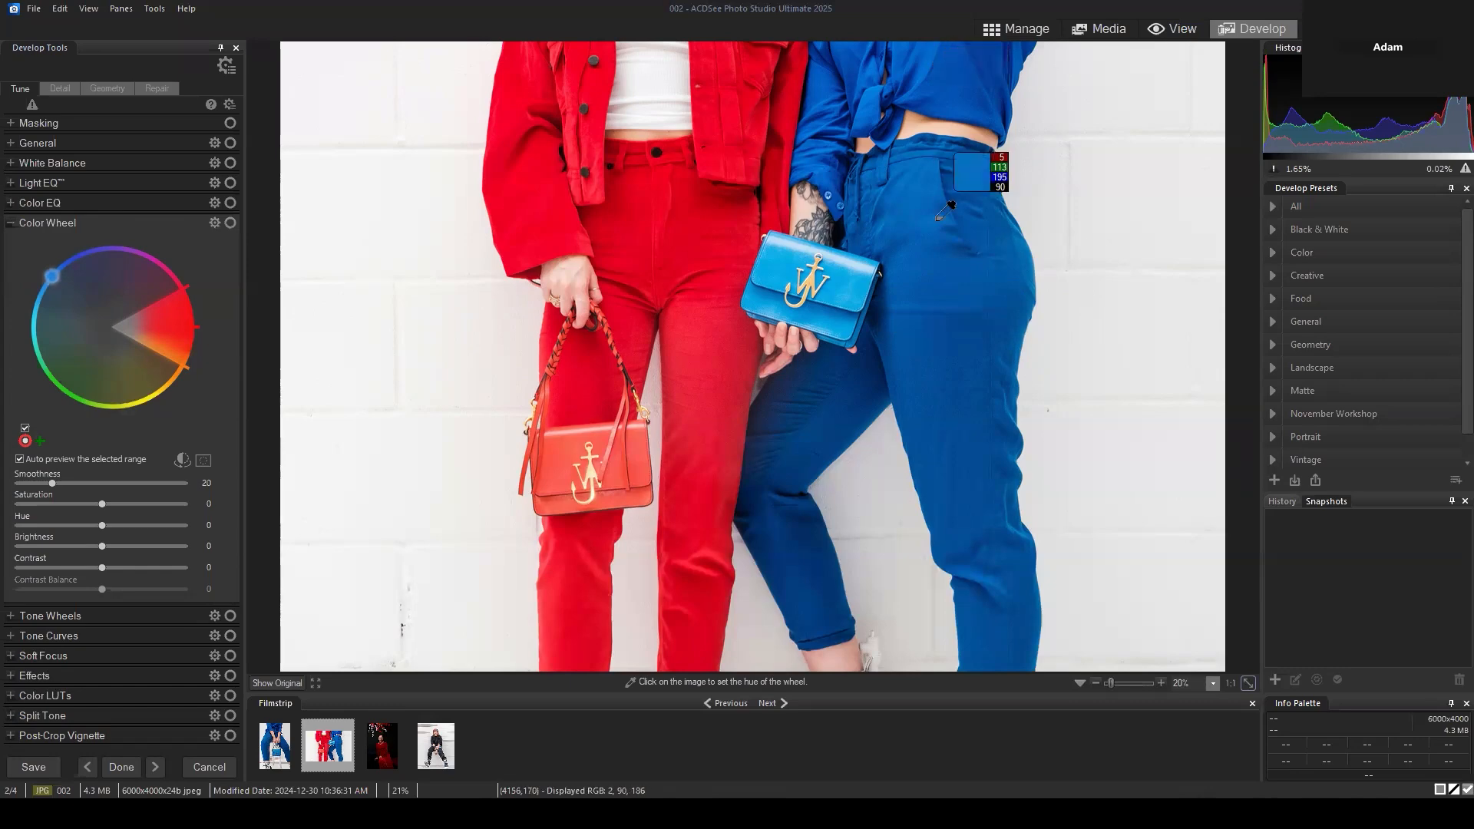
Sample the blue trousers in several spots to set the Color Wheel's target hue to blue
click(932, 263)
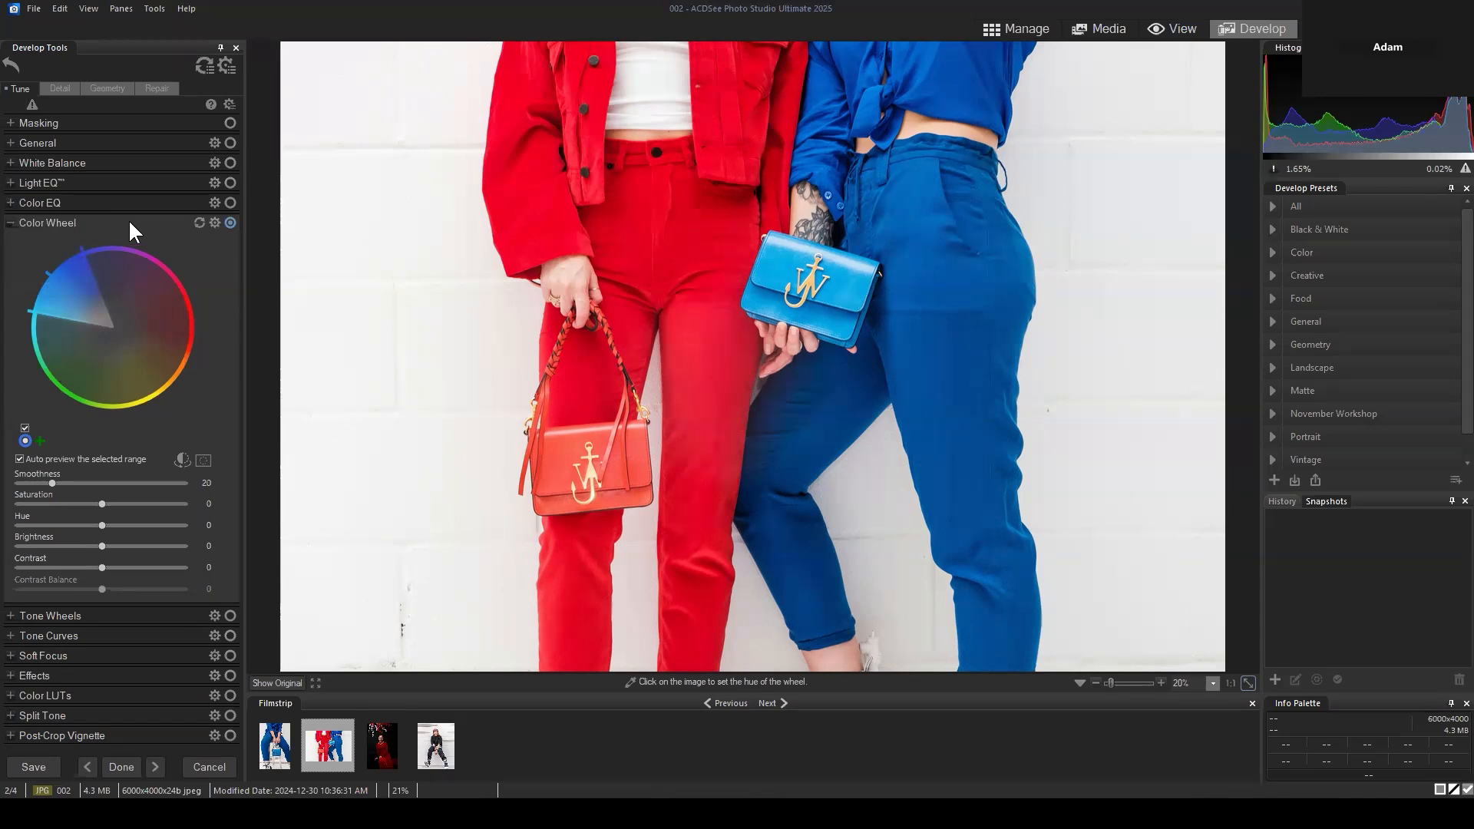
click(932, 266)
click(934, 259)
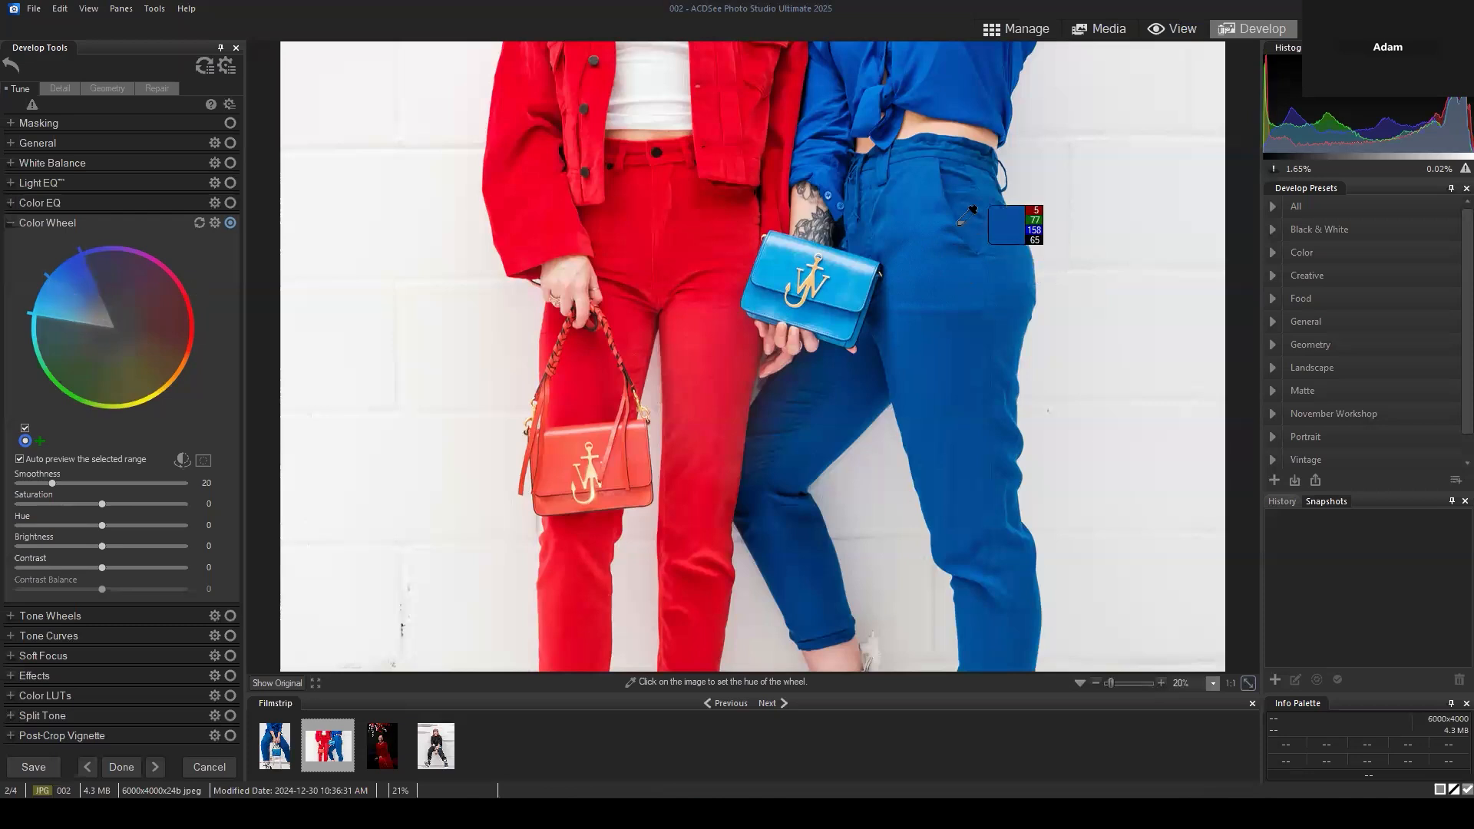
click(933, 257)
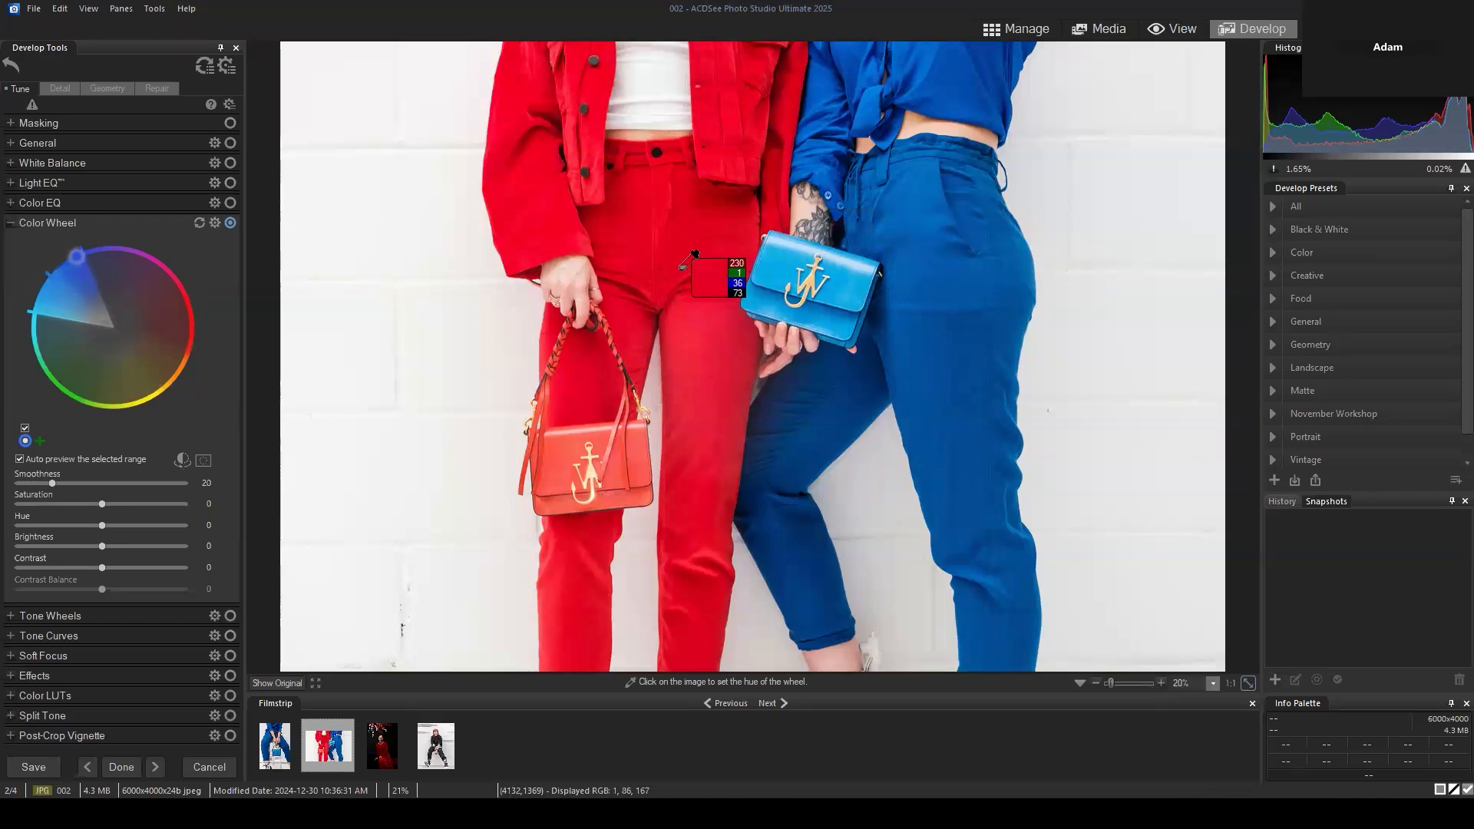
Sample the red trousers in several spots as the Color Wheel's target hue, and sample the white top
click(712, 229)
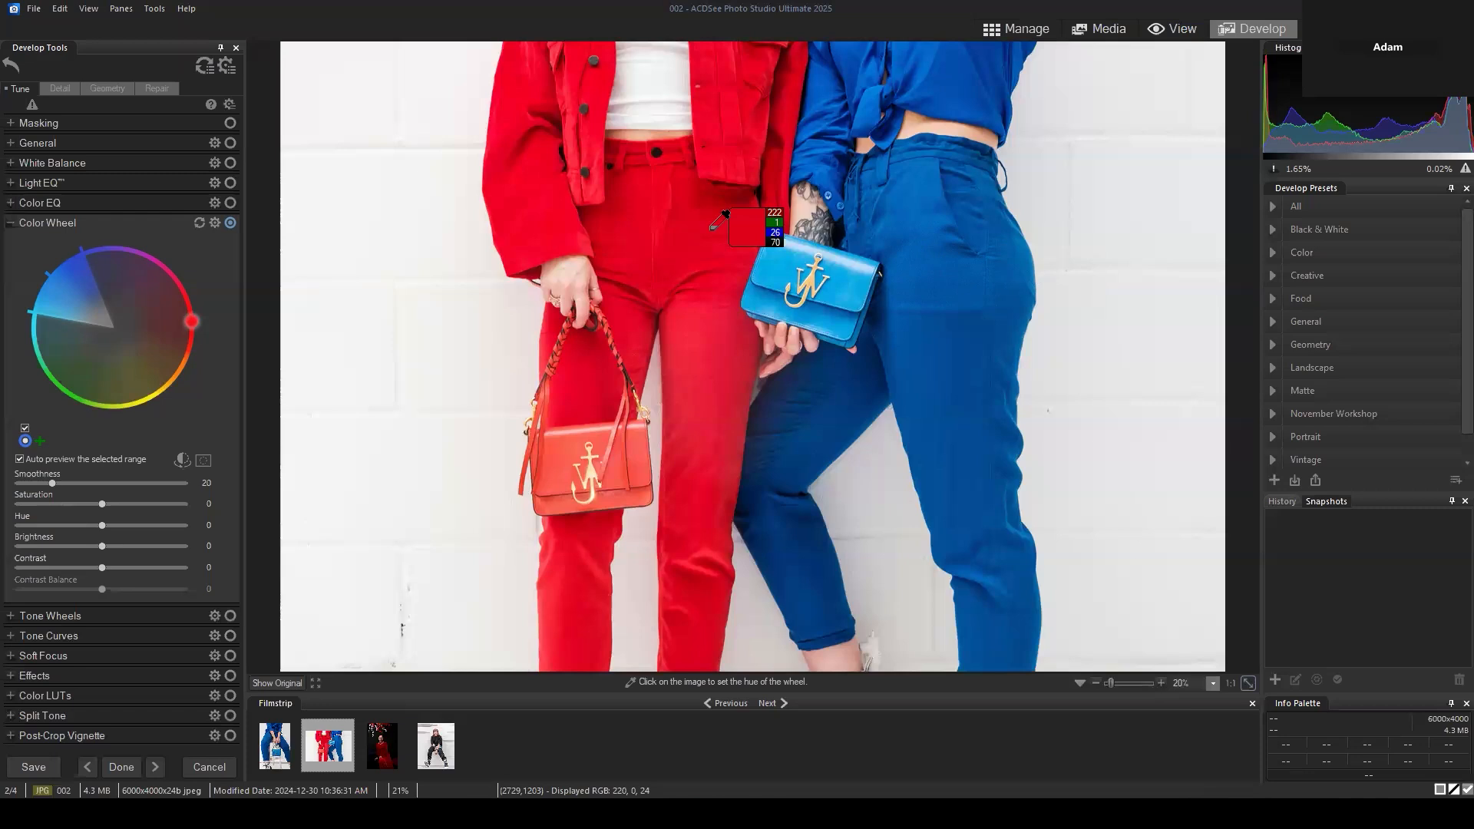
click(706, 226)
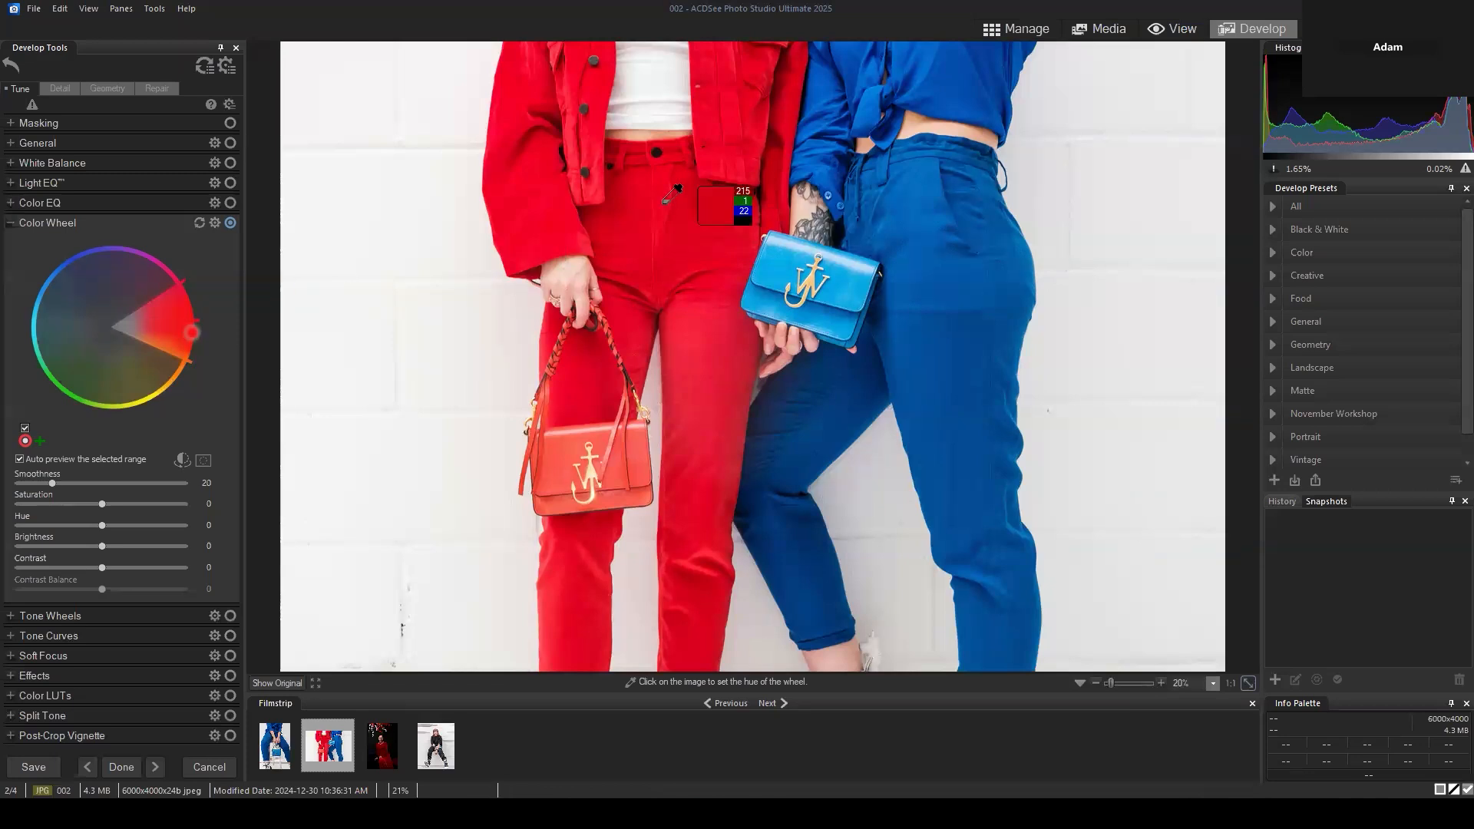
click(684, 221)
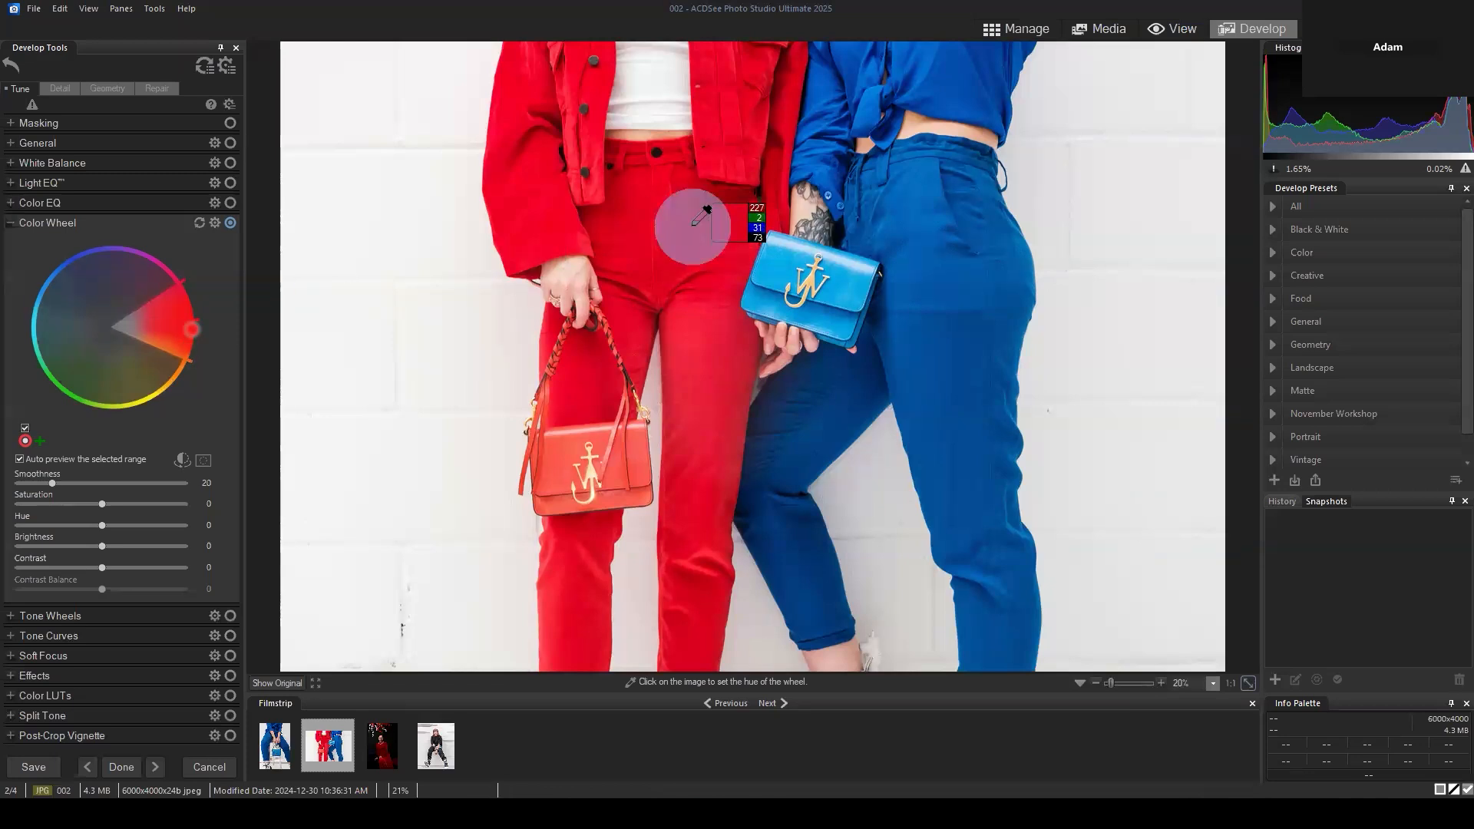
click(654, 83)
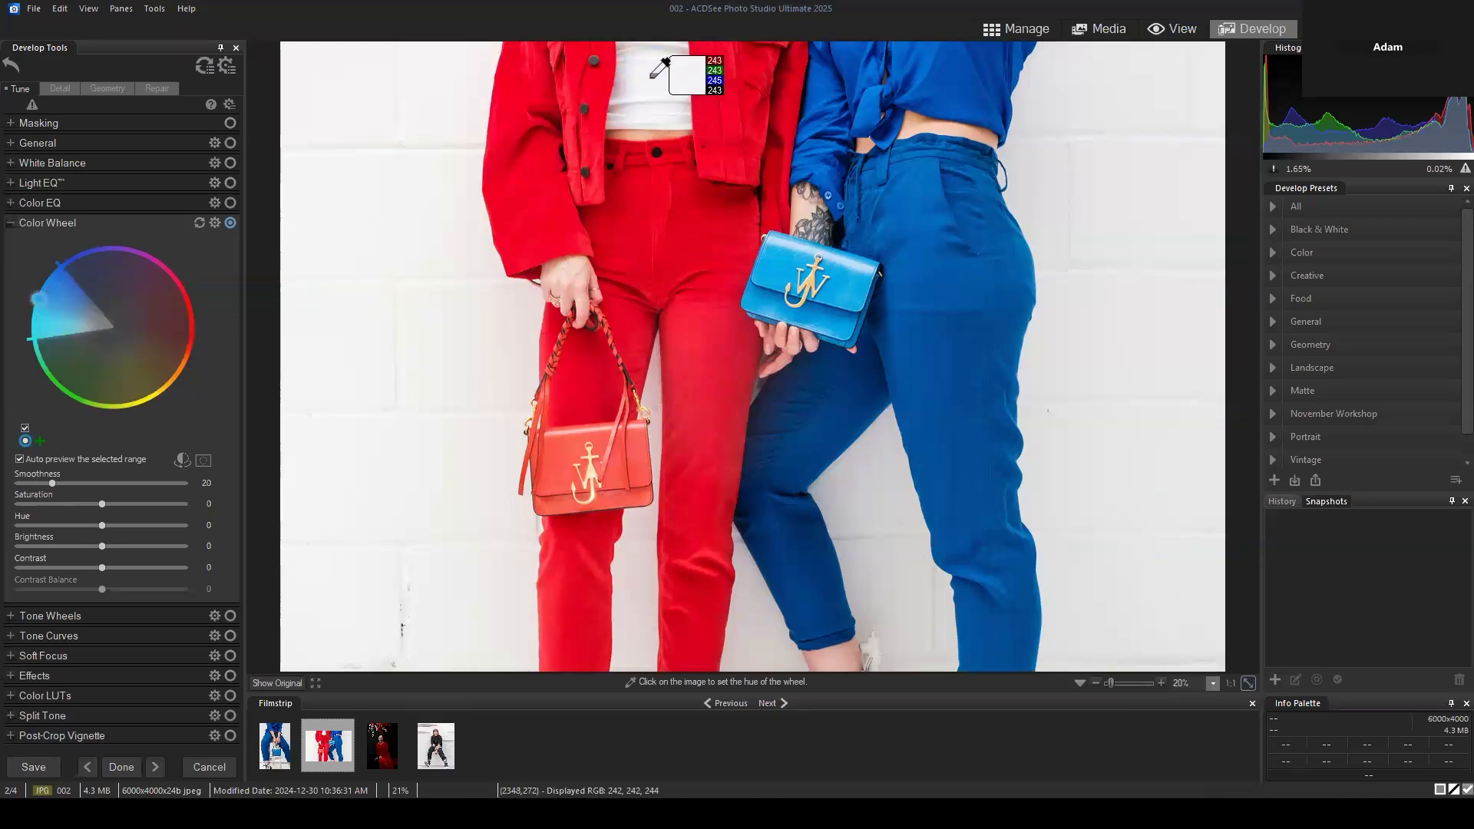
Target the blue outfit with the Color Wheel, adjust the selected hue range, and set its Hue to -65
click(937, 298)
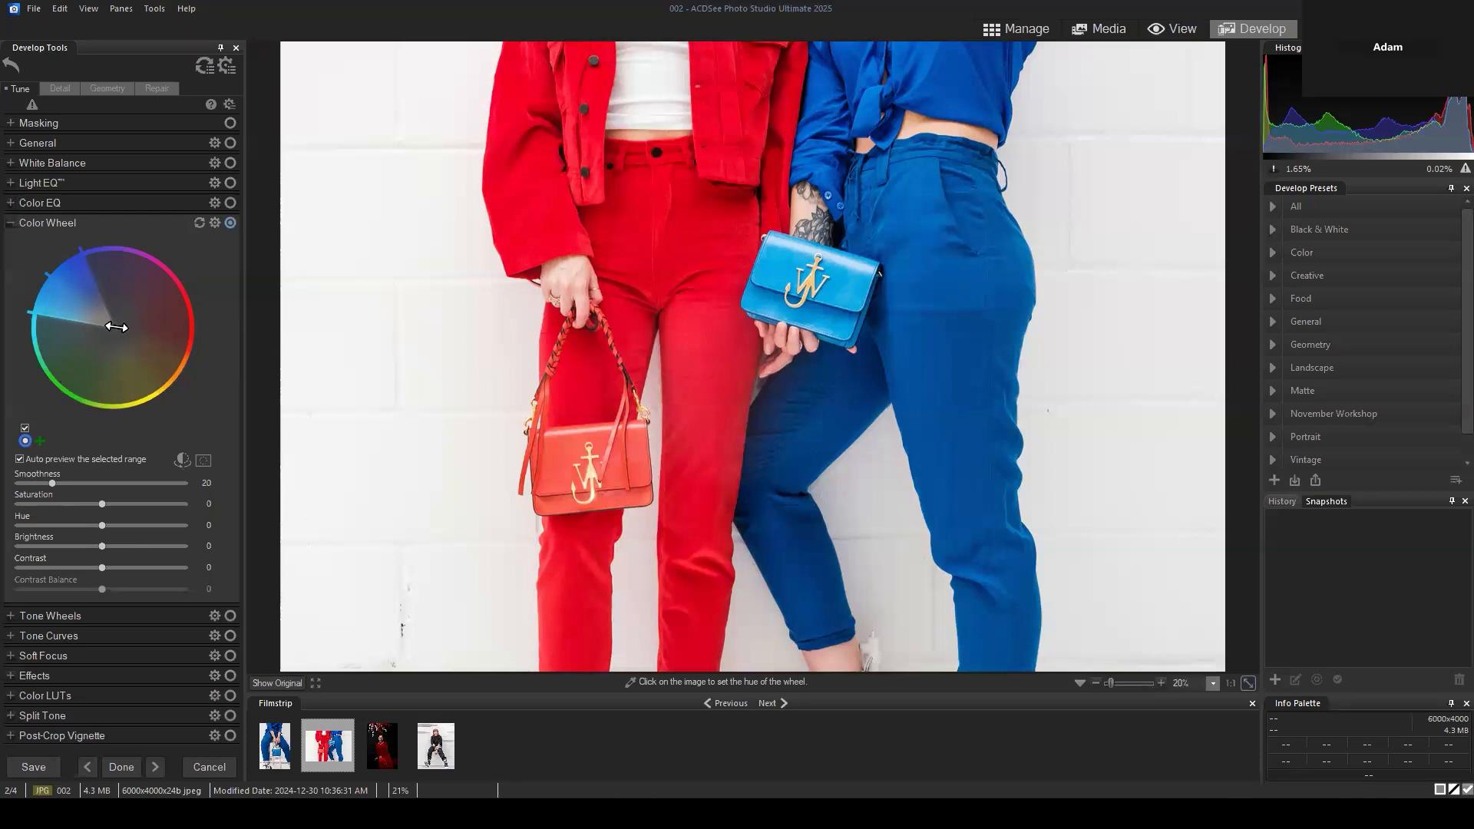
drag(113, 329, 145, 336)
mouse_move(63, 268)
mouse_down()
mouse_move(117, 249)
mouse_move(153, 265)
mouse_move(178, 335)
mouse_move(115, 256)
mouse_move(58, 269)
mouse_move(115, 257)
mouse_move(157, 278)
mouse_move(185, 307)
mouse_move(158, 372)
mouse_move(81, 388)
mouse_move(72, 285)
mouse_move(50, 277)
mouse_up()
drag(105, 525, 31, 517)
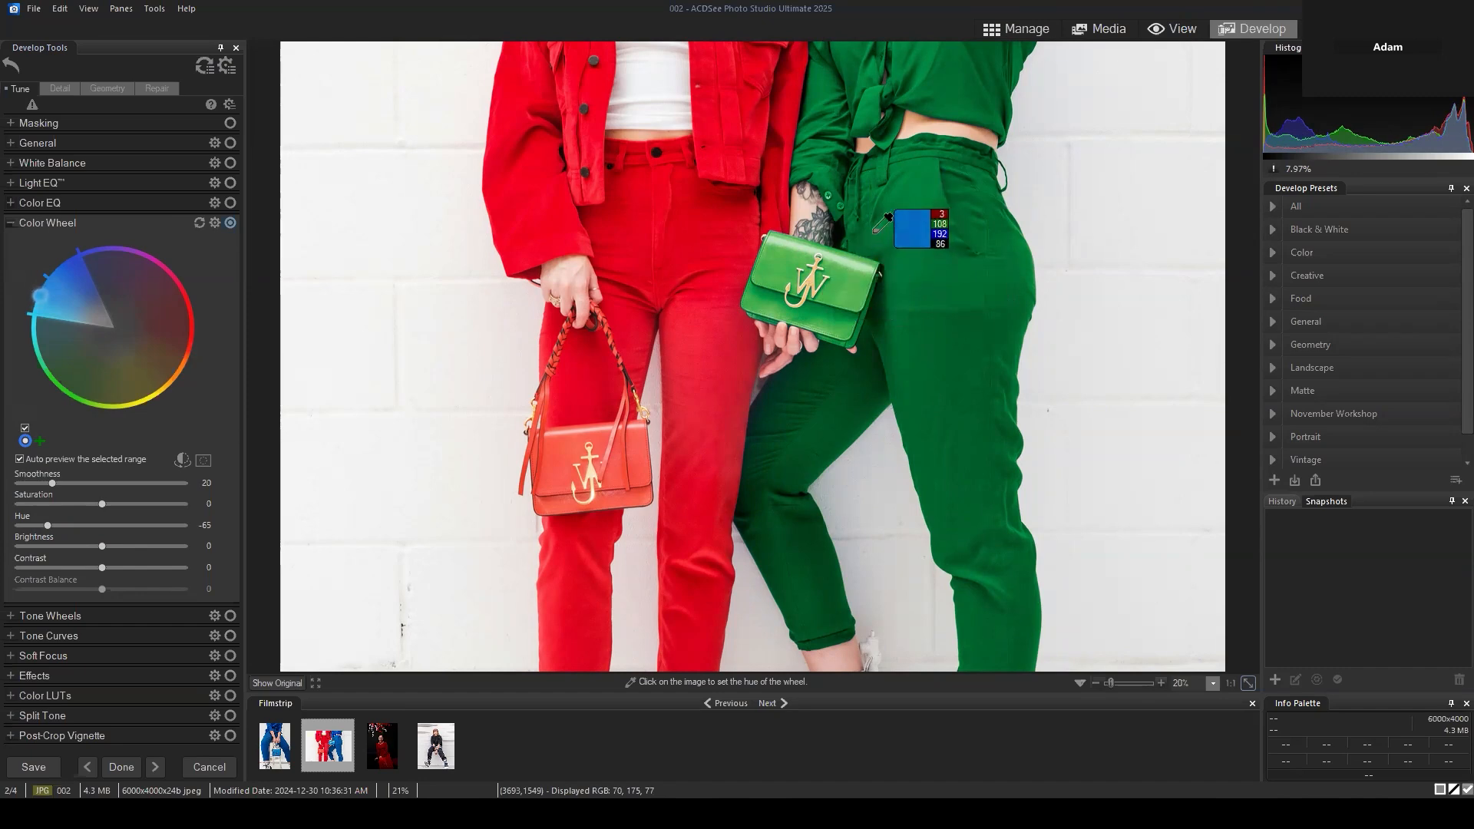
Reset the blue range's Hue, try a Saturation of -33, and reset the Saturation
double_click(53, 519)
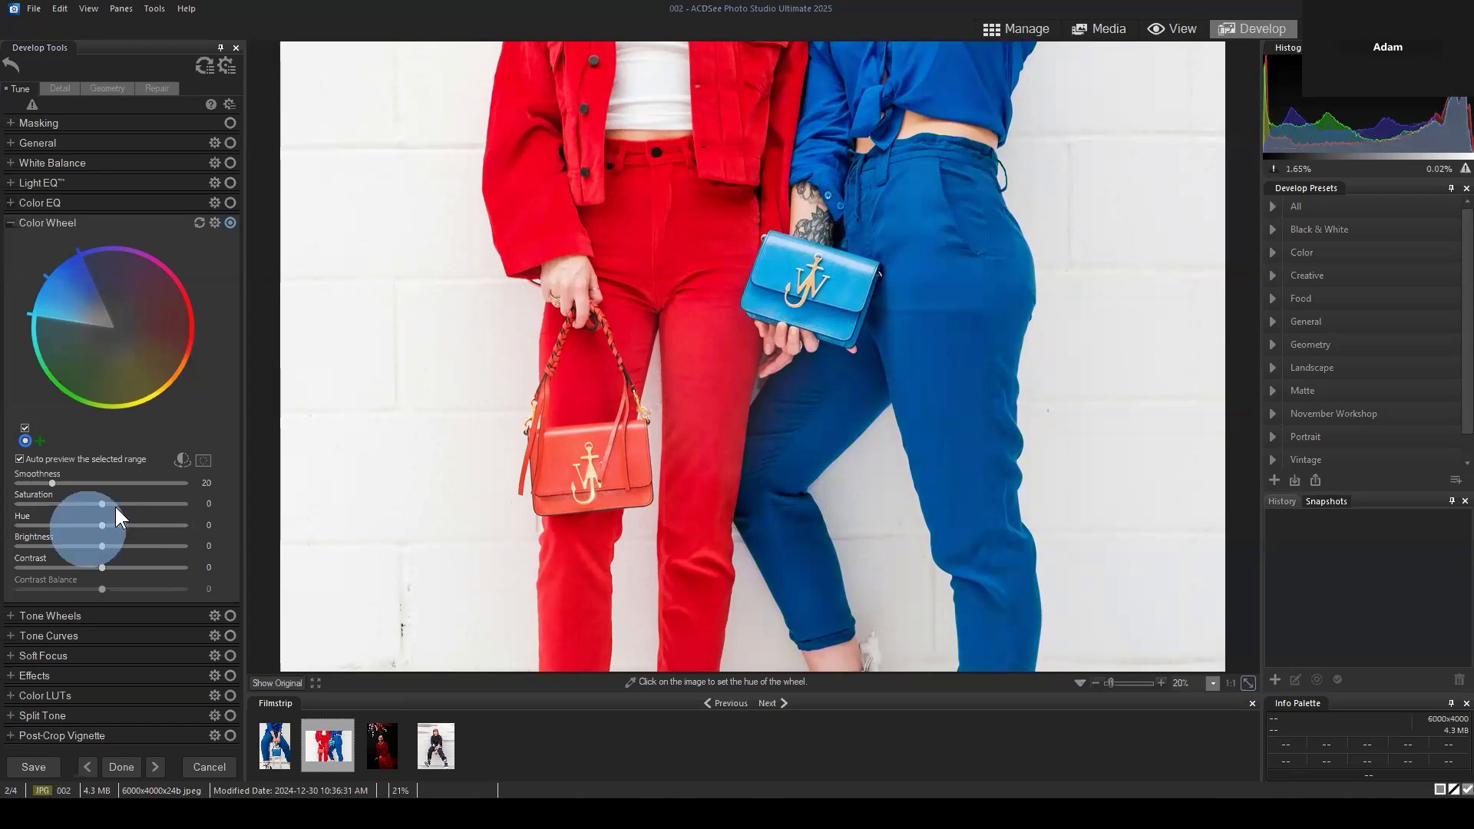
drag(137, 501, 76, 515)
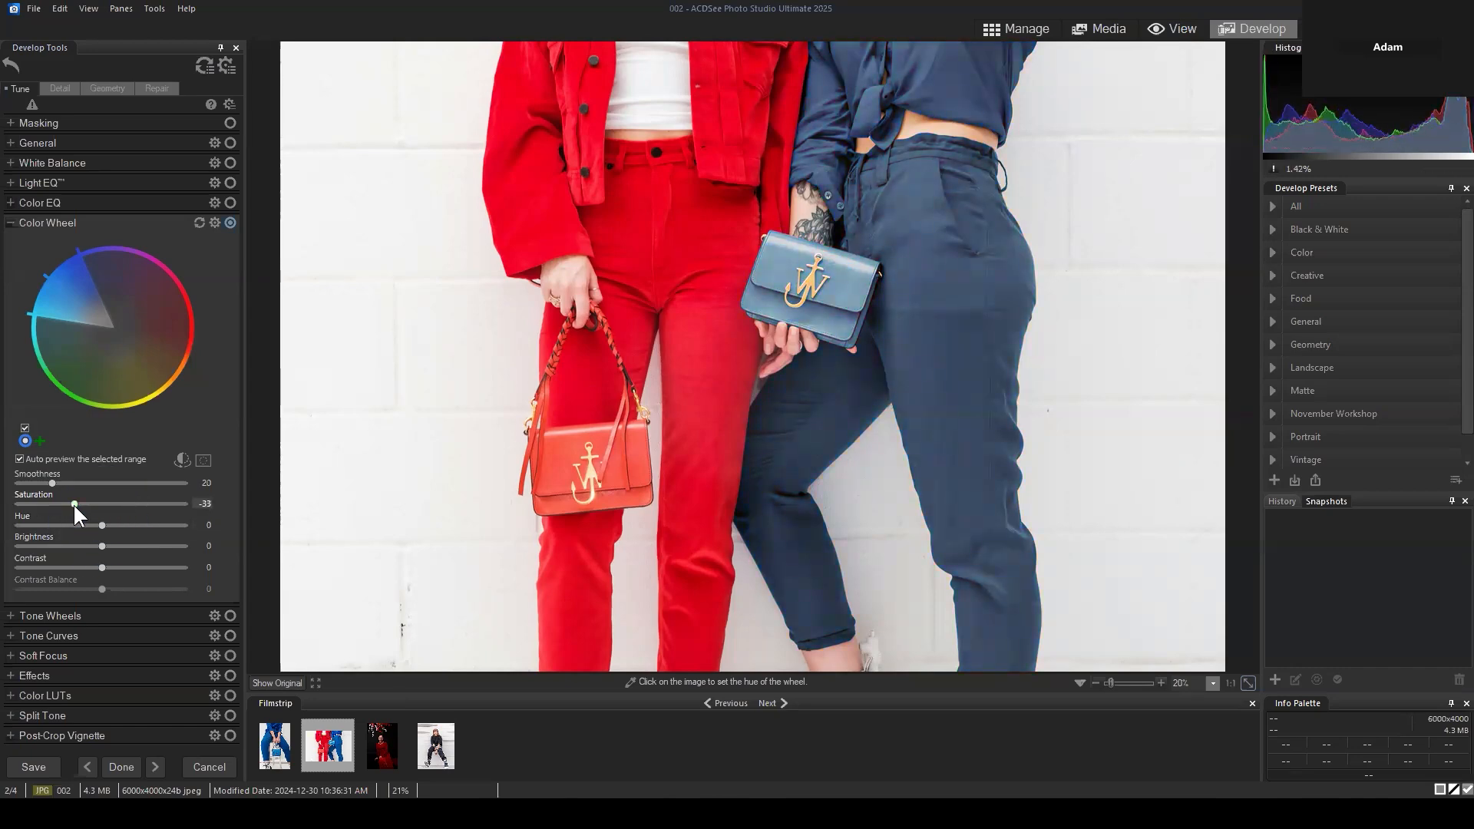
double_click(74, 504)
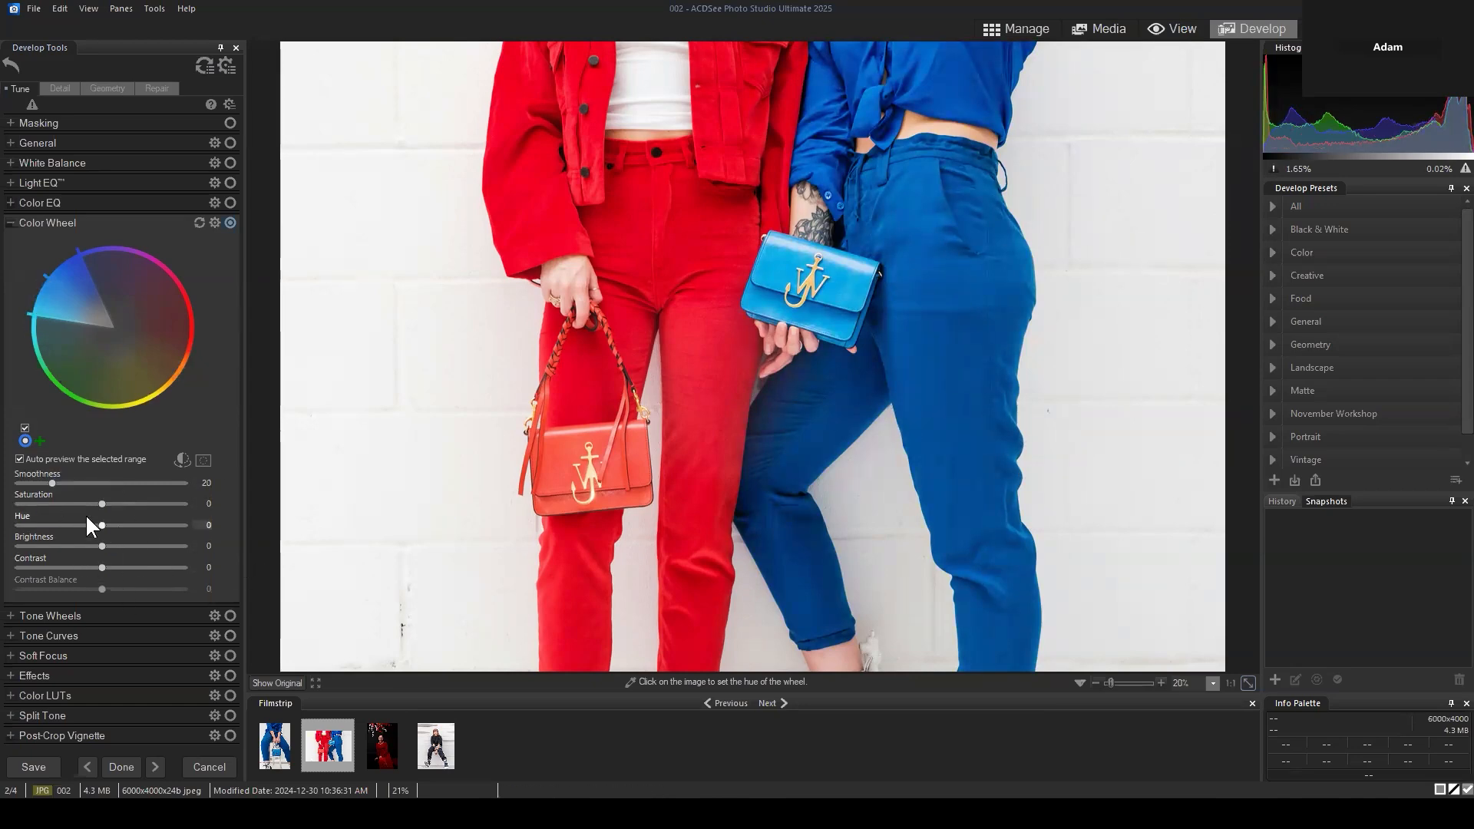
Recolor the blue outfit by setting the Color Wheel's Hue to -63 for green and to 54 for purple
drag(103, 525, 44, 518)
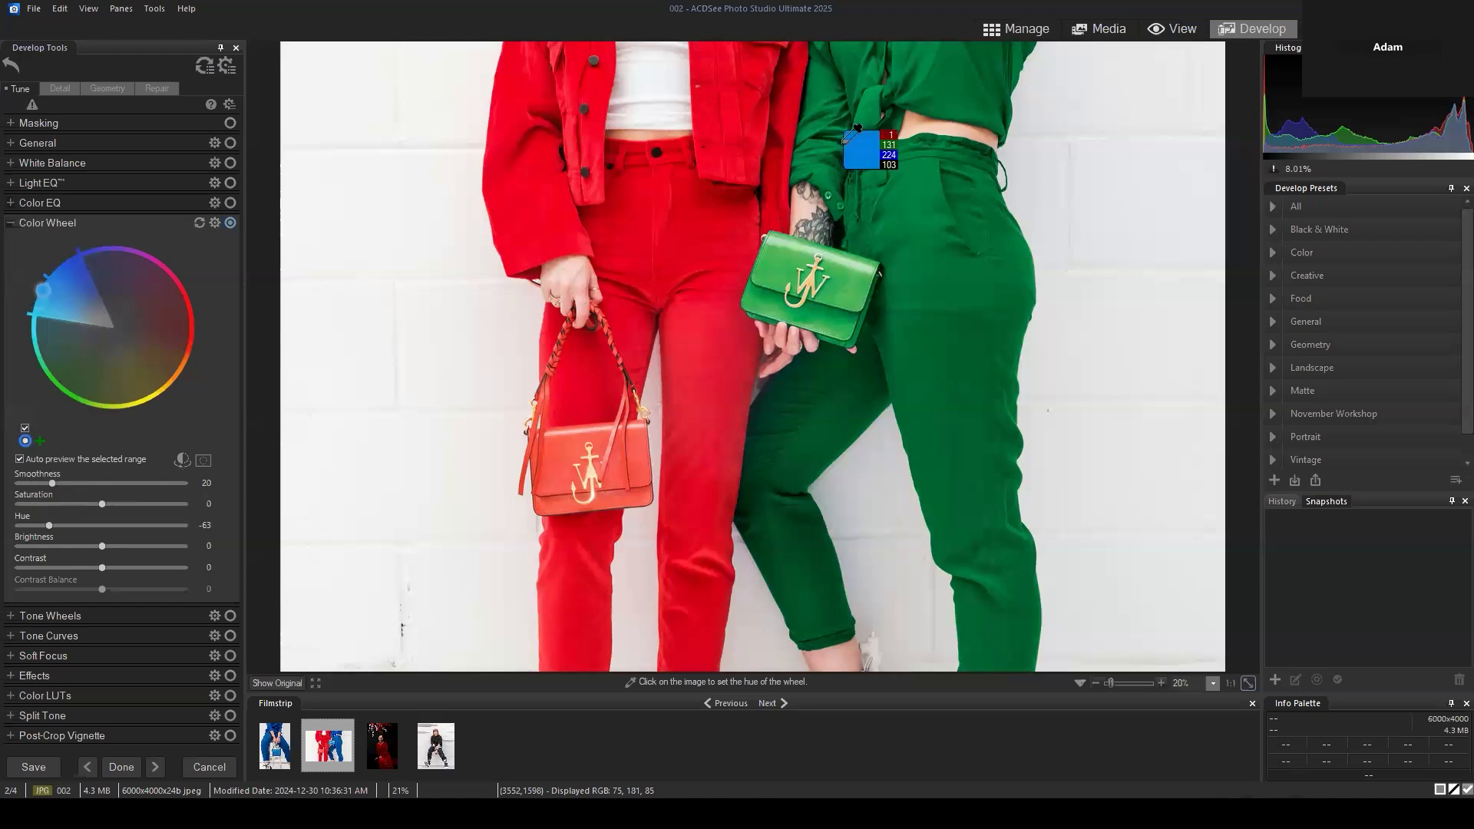
click(922, 290)
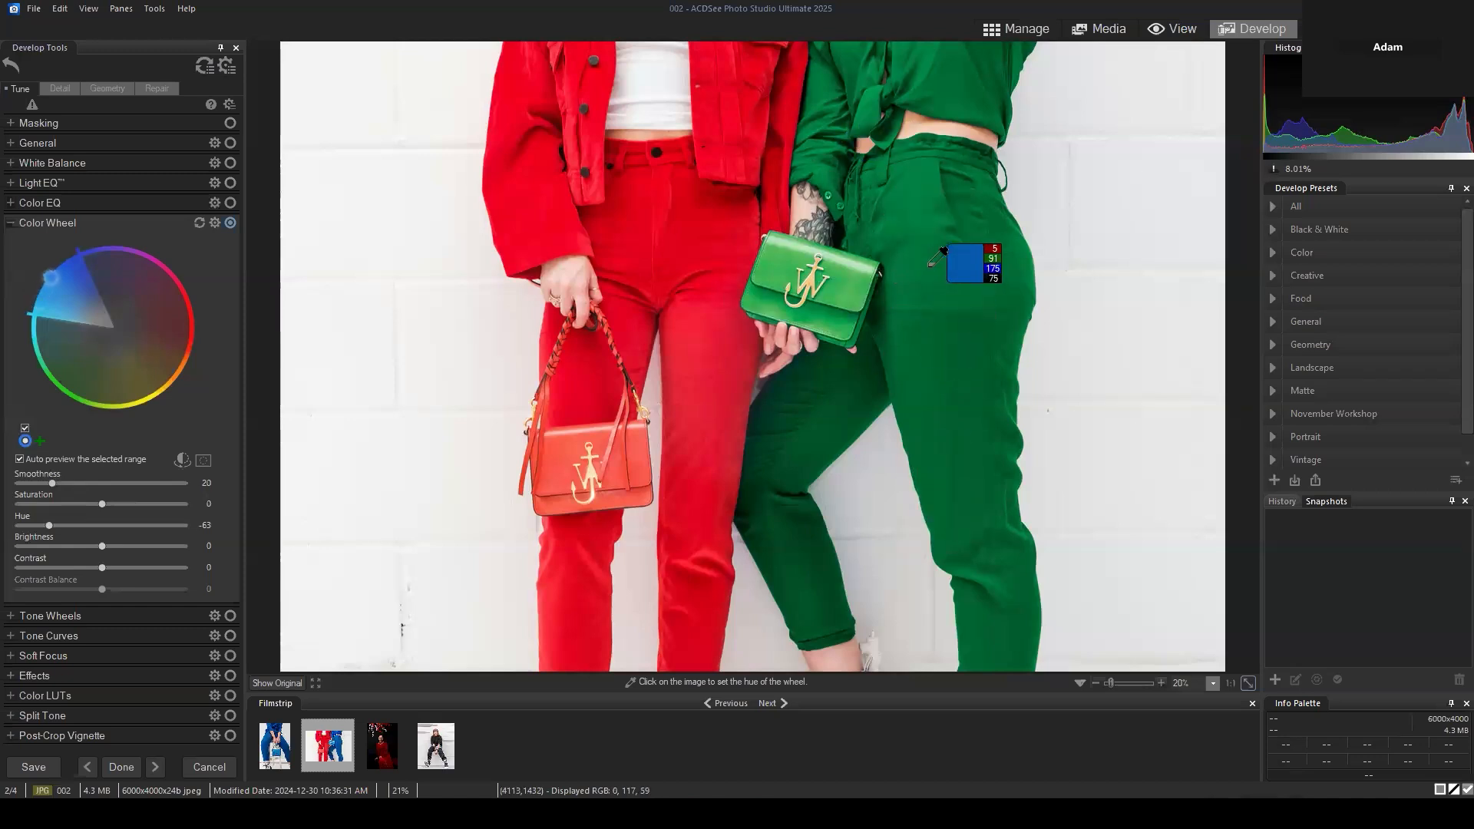
drag(49, 525, 146, 526)
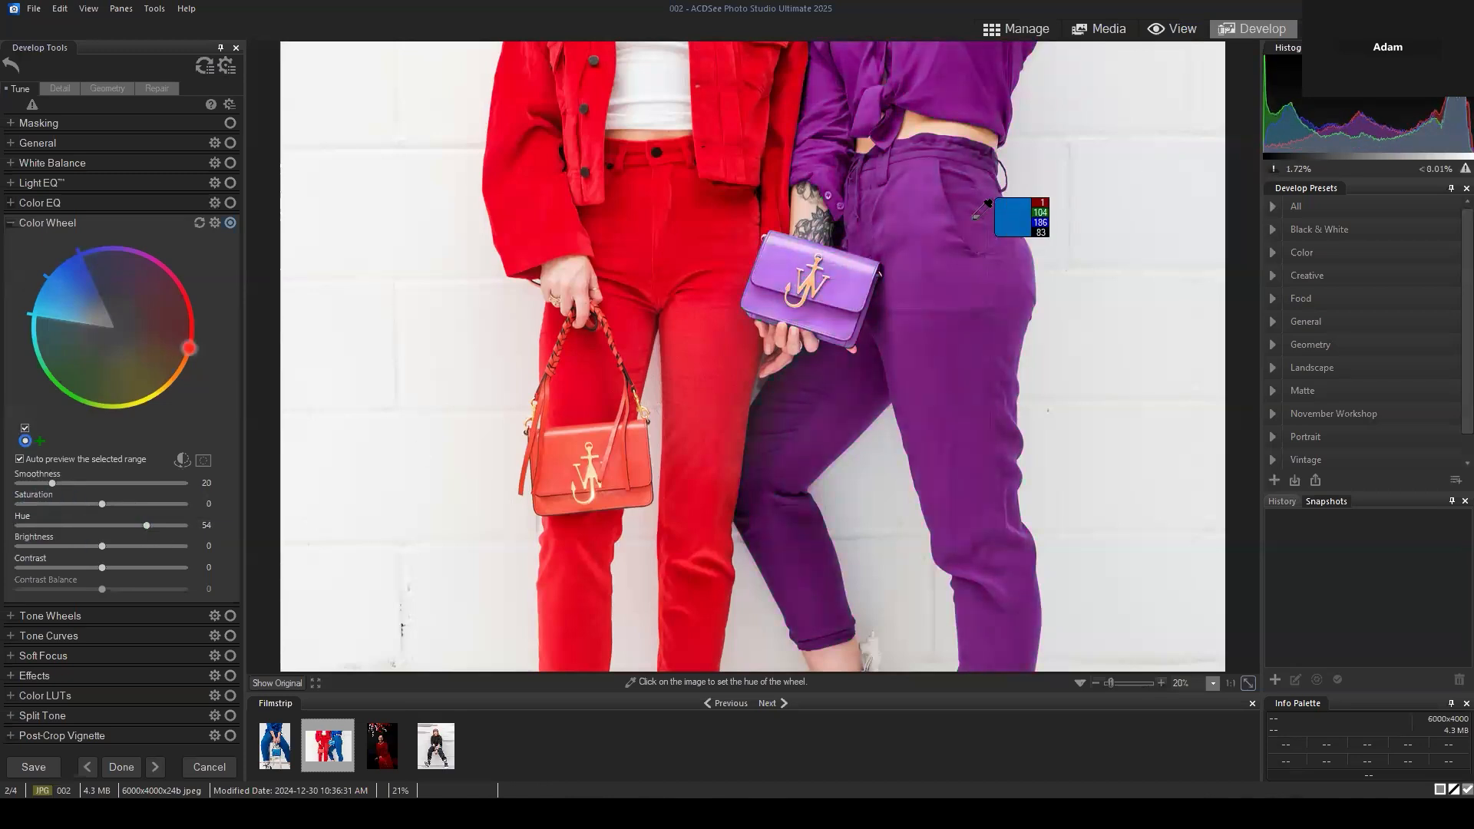
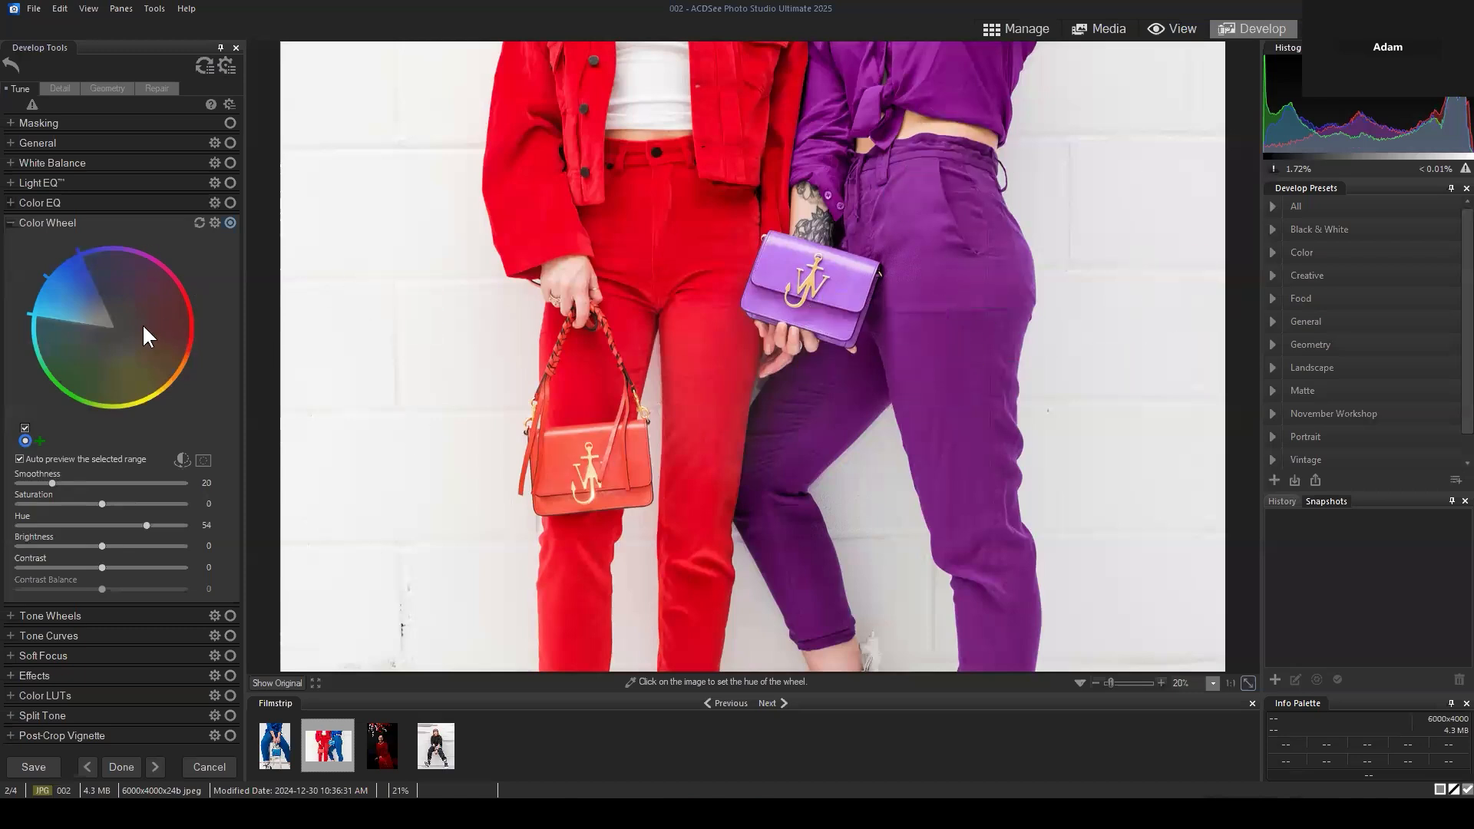
Reset the Color Wheel adjustments and create a Color range mask on the photo
click(199, 222)
click(14, 222)
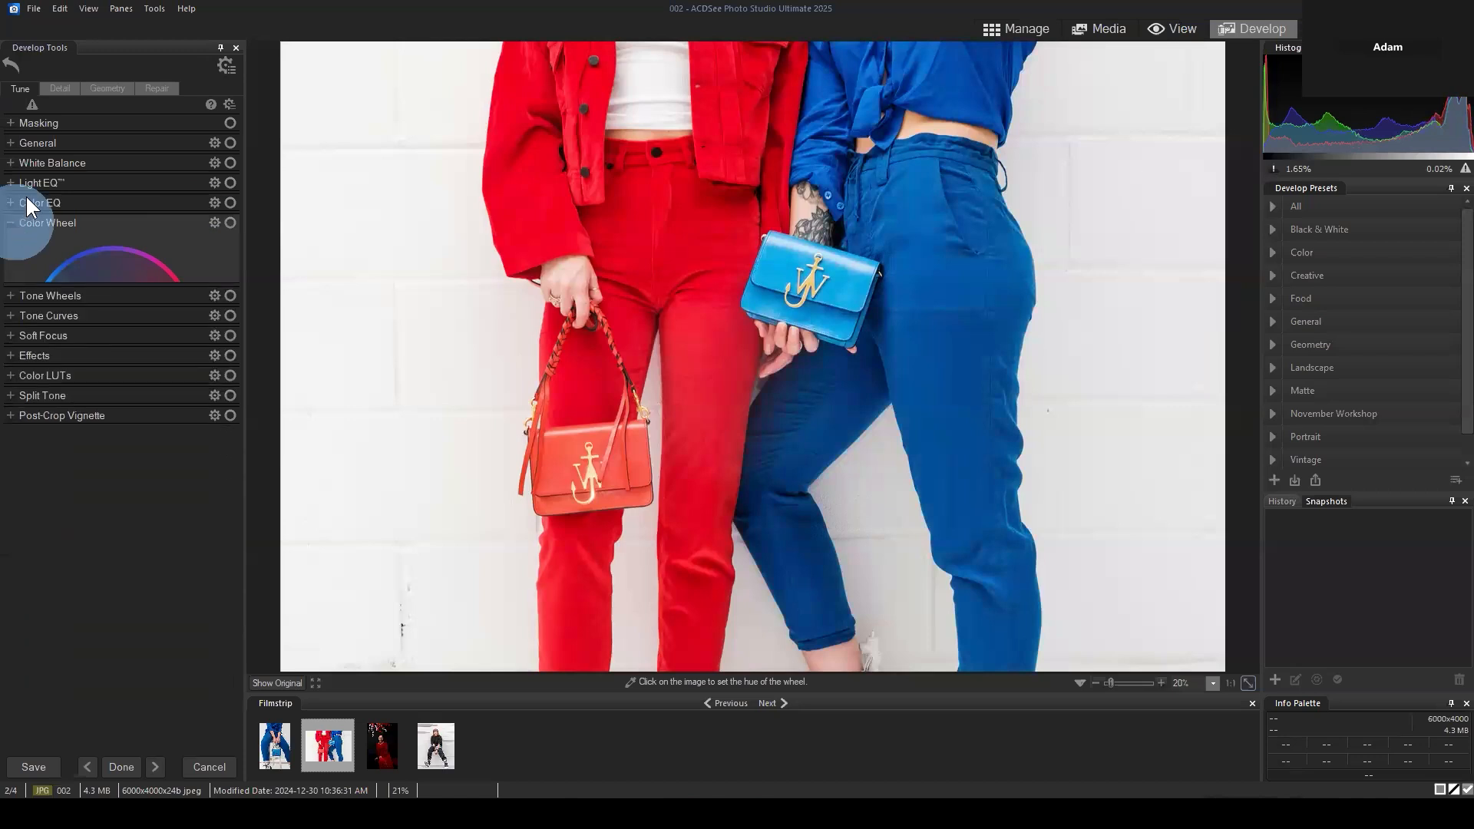
click(39, 121)
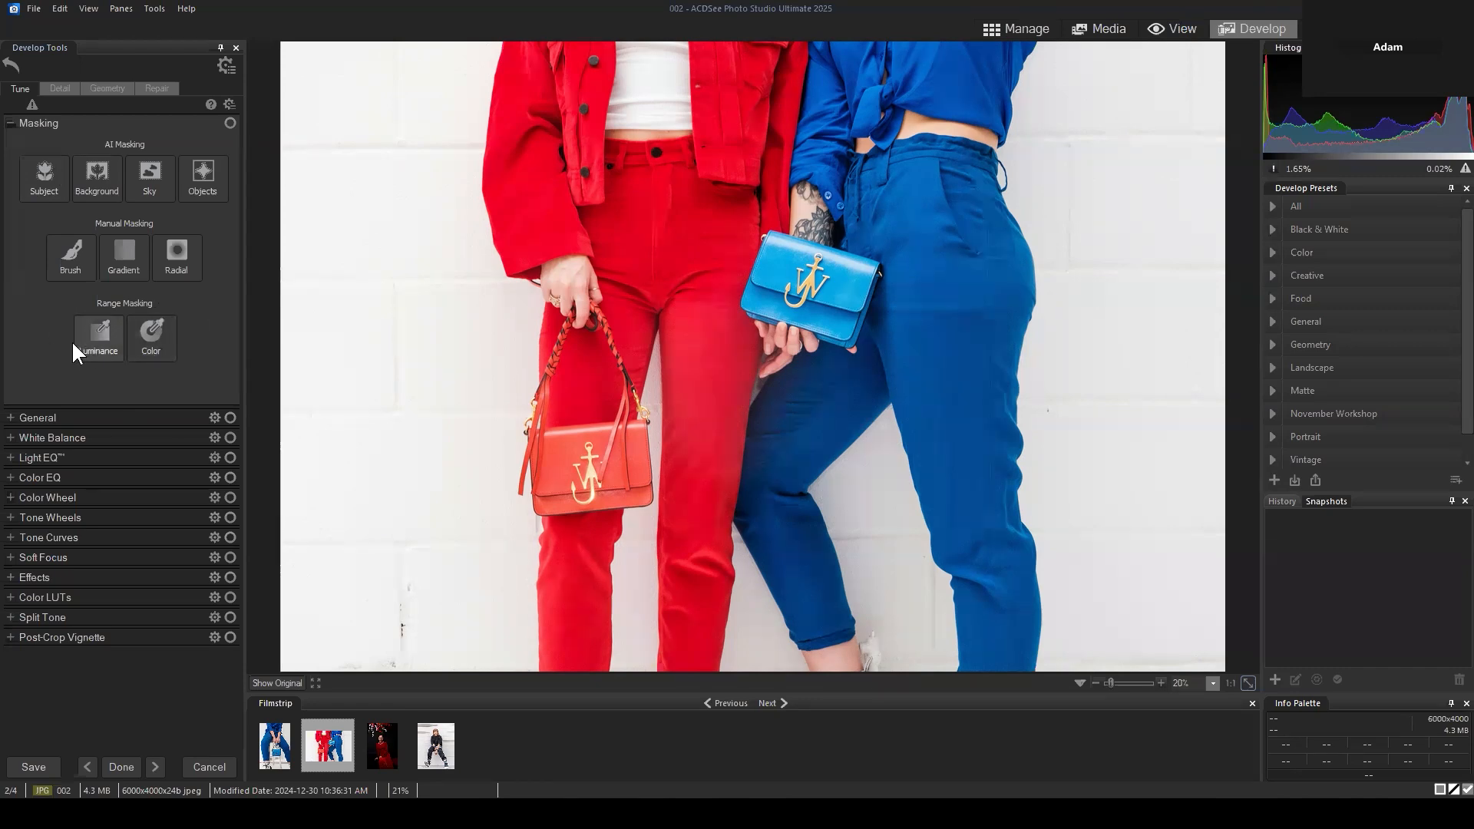
click(152, 336)
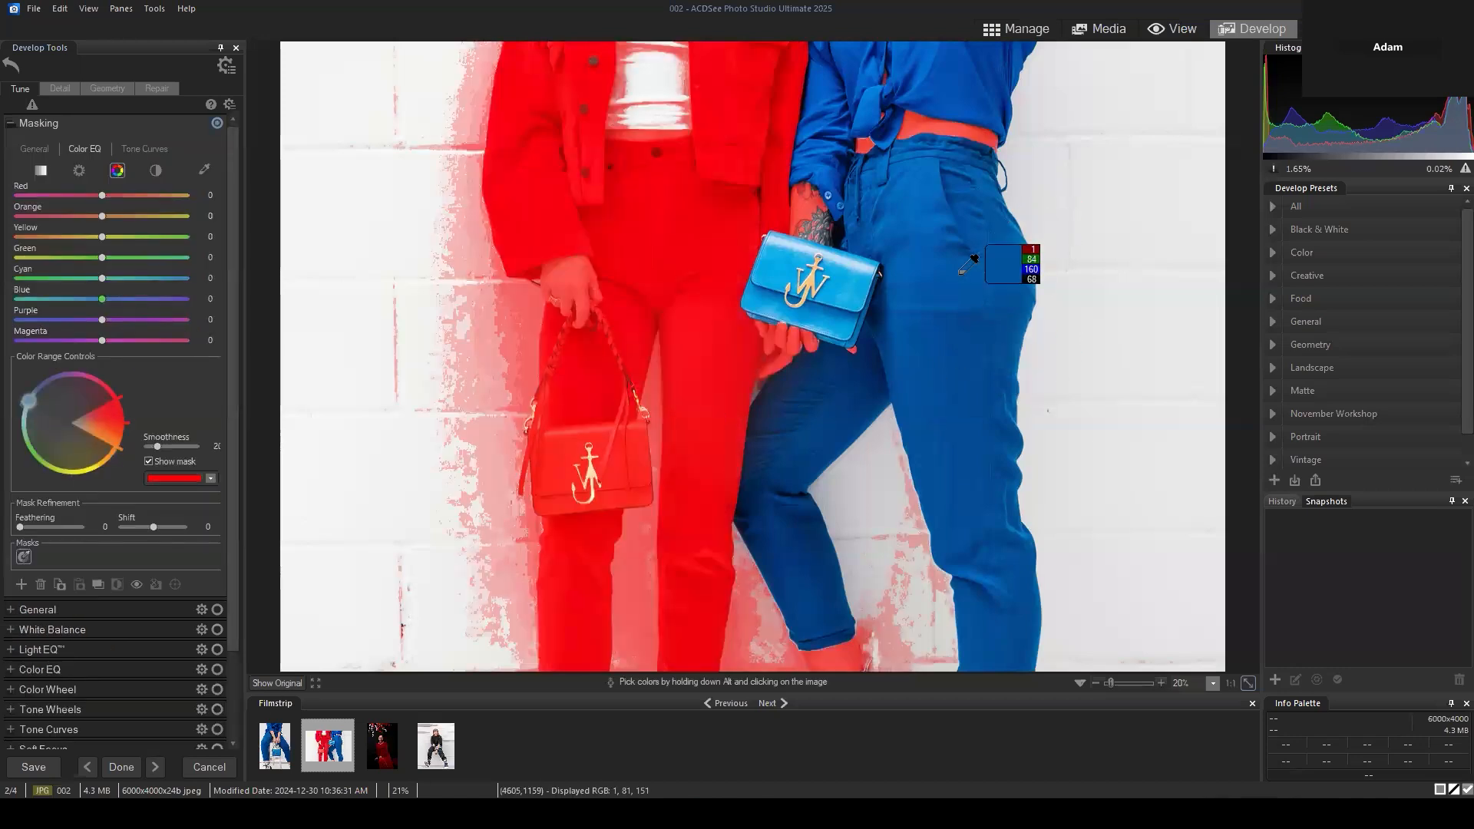
Sample the blue trousers as the mask's color and adjust its hue range to cover the blue outfit without the wall
alt+click(939, 263)
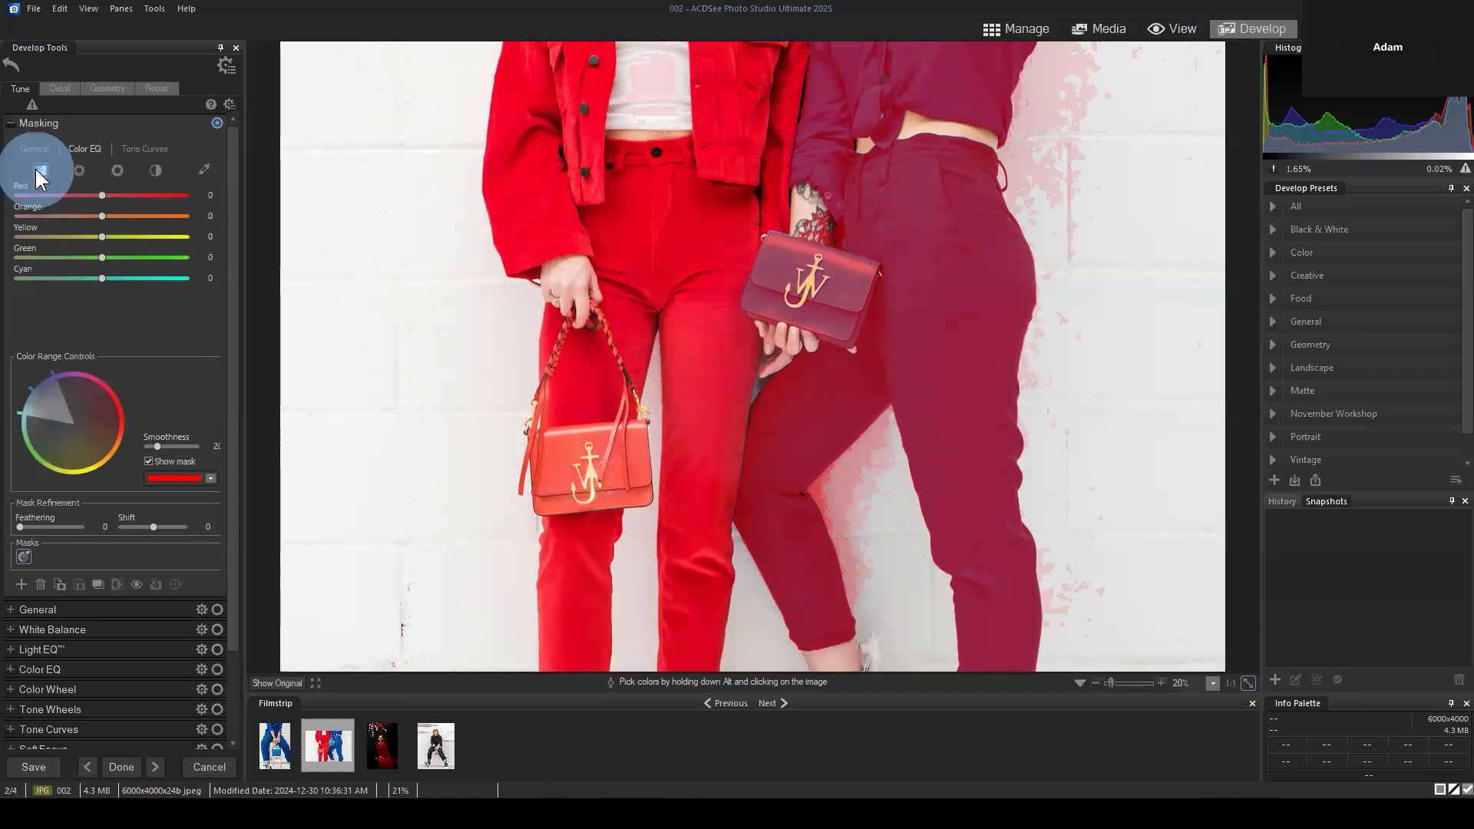
click(34, 148)
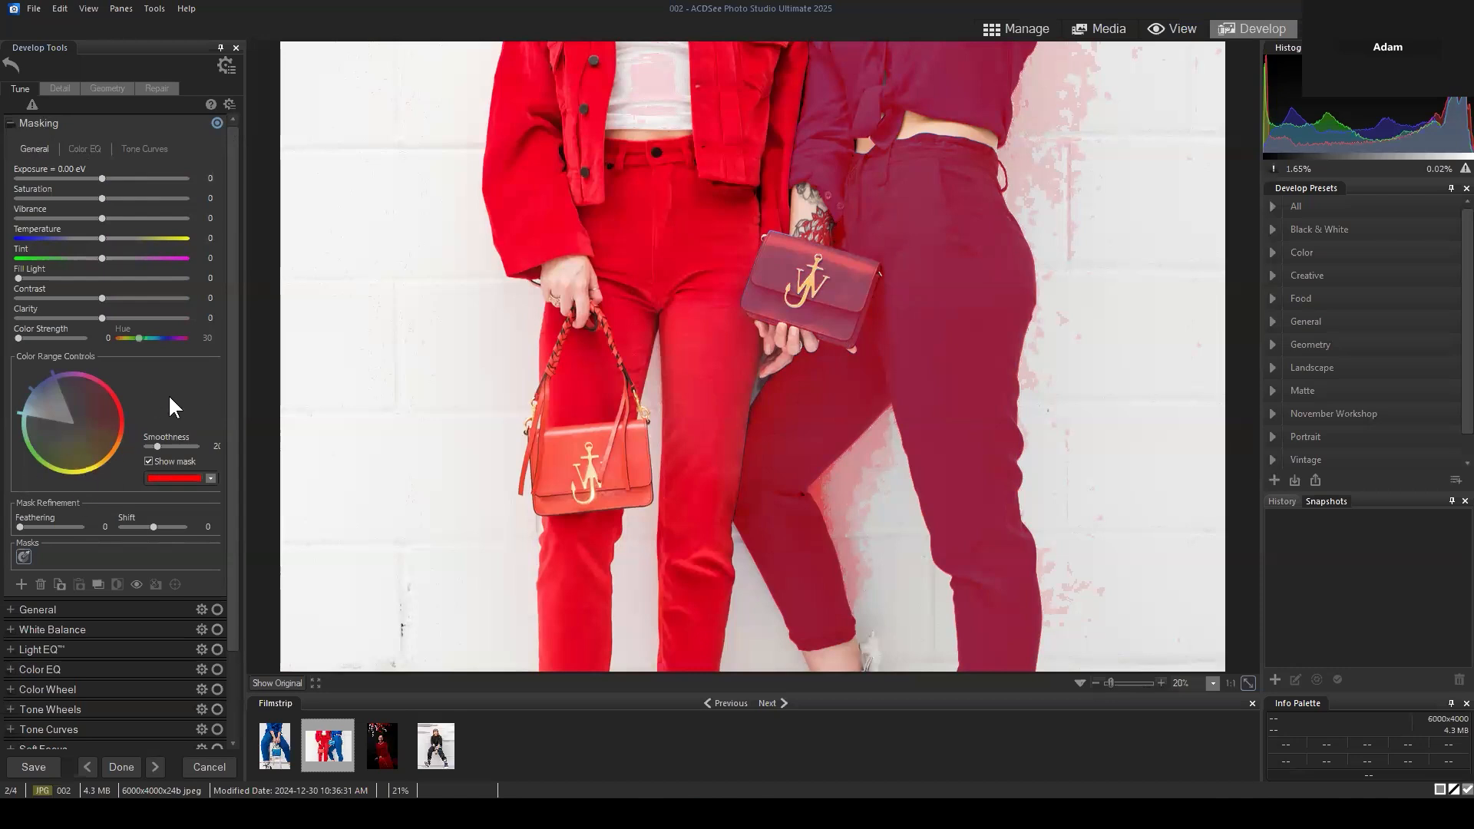
click(64, 385)
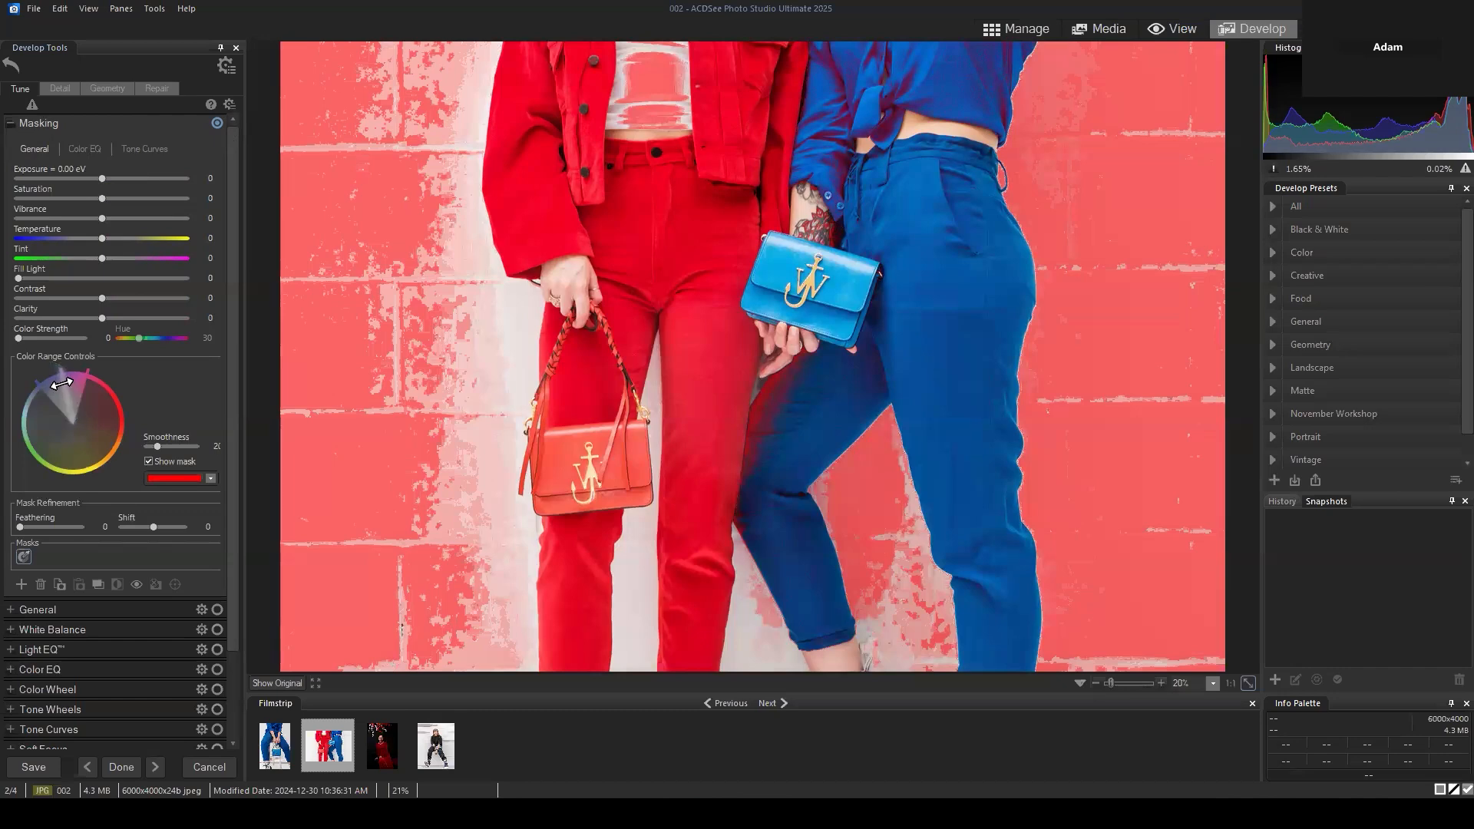
mouse_move(62, 384)
mouse_down()
mouse_move(102, 398)
mouse_move(97, 434)
mouse_move(65, 444)
mouse_move(43, 404)
mouse_up()
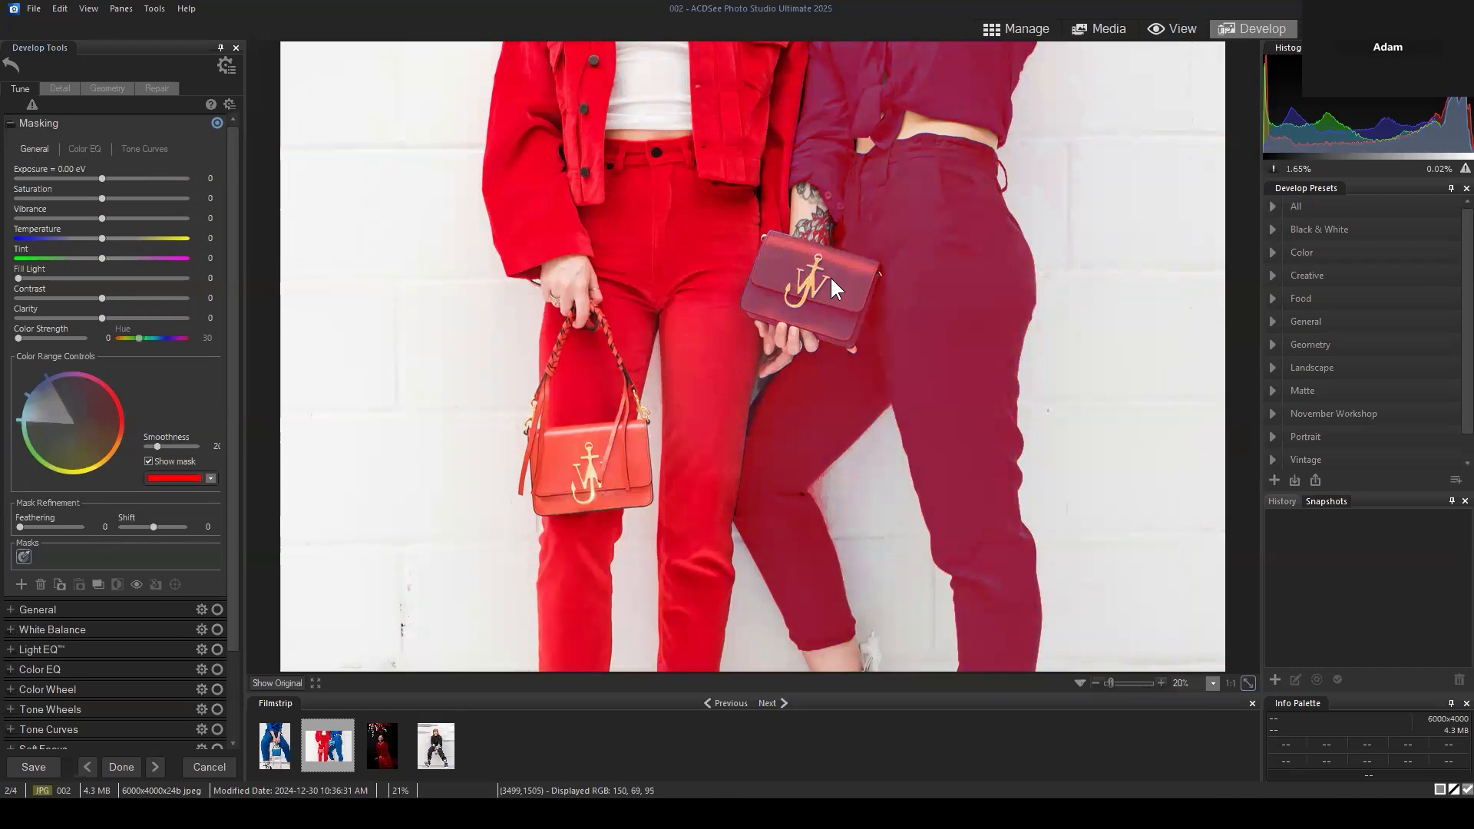
Toggle the mask overlay off and on repeatedly to compare the masked area with the blue outfit, leaving it shown
click(149, 462)
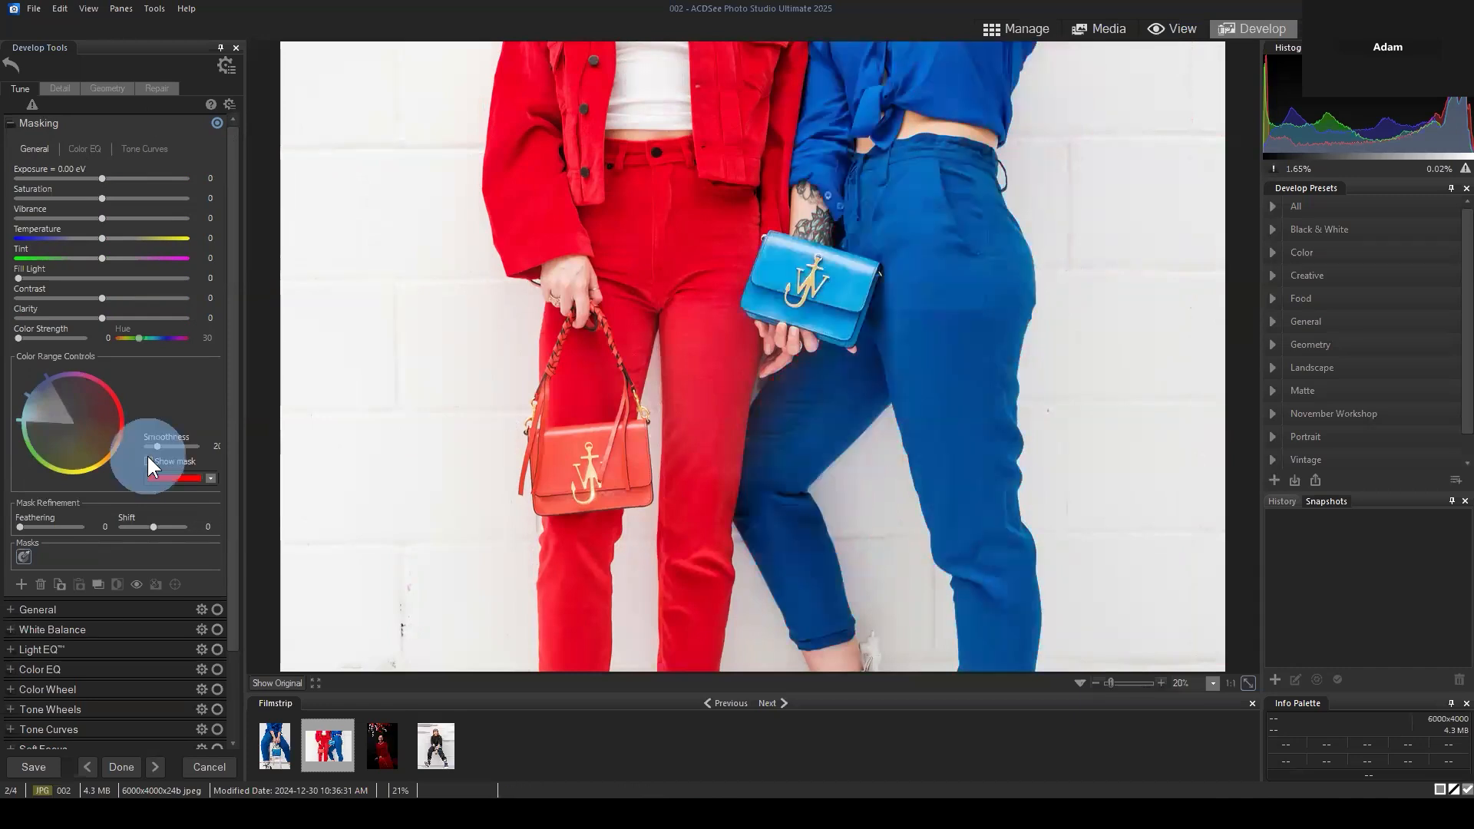
click(150, 461)
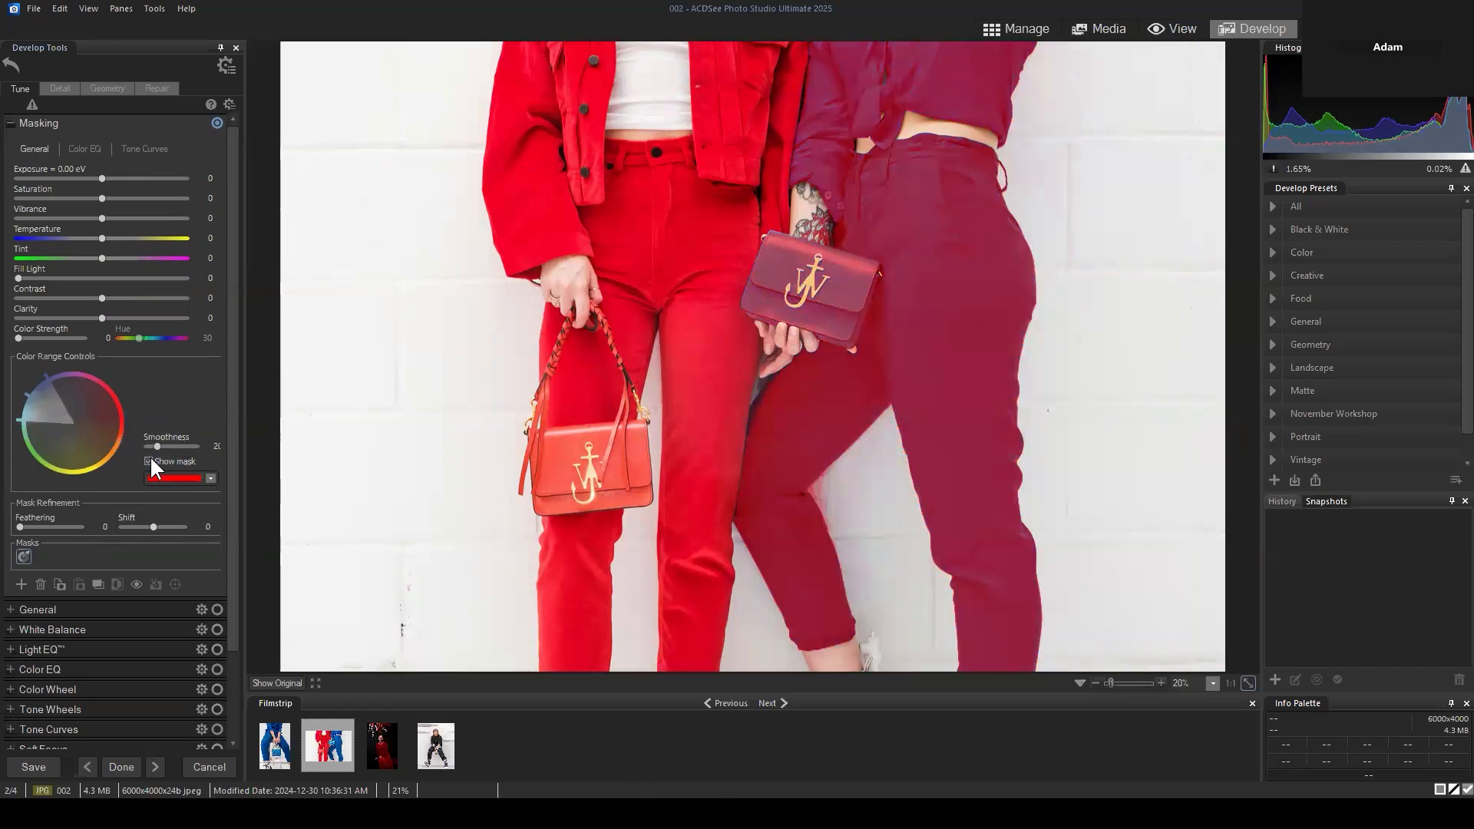
click(149, 460)
click(149, 462)
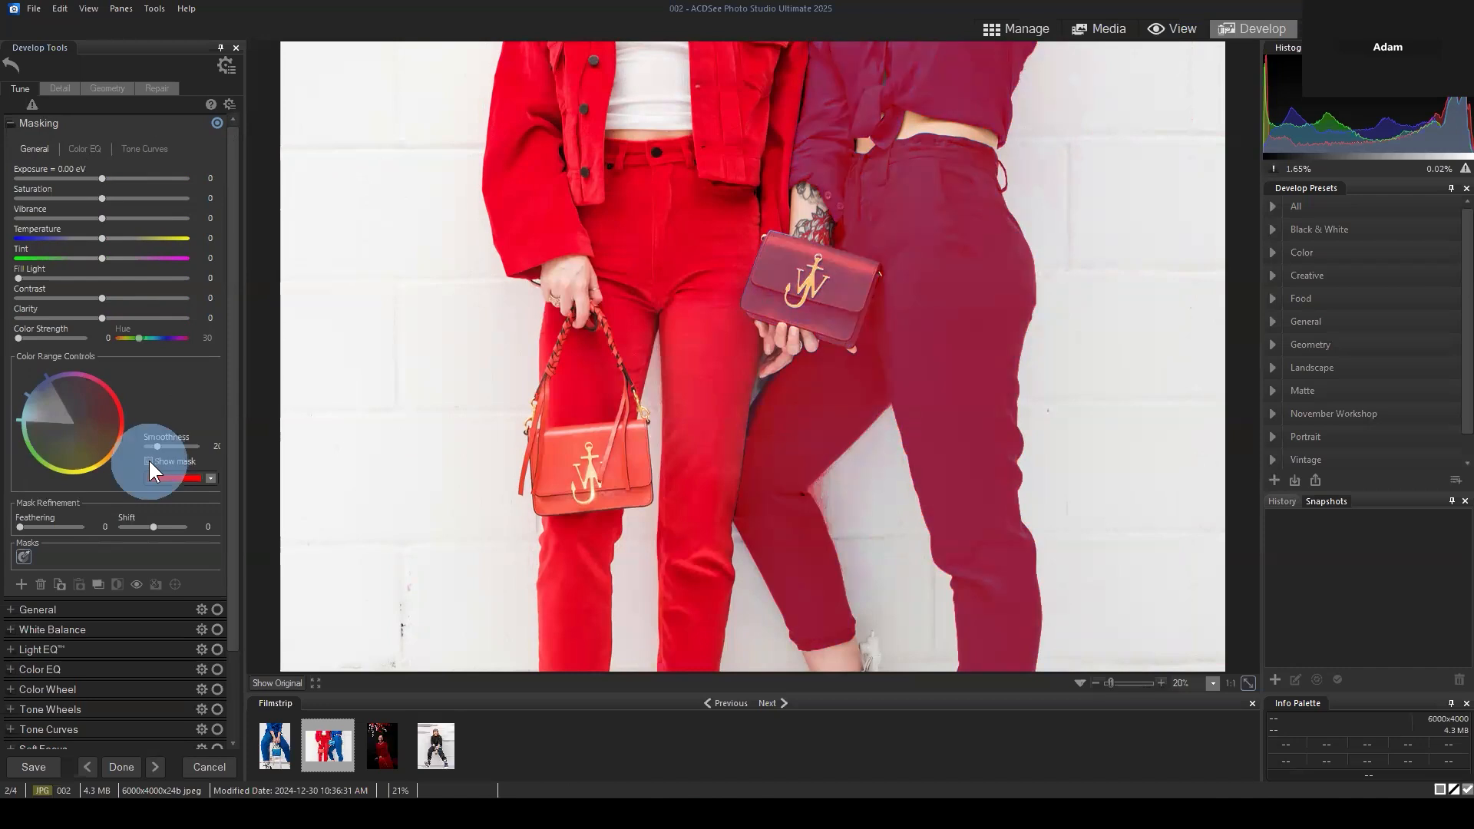
click(149, 460)
click(149, 461)
click(149, 461)
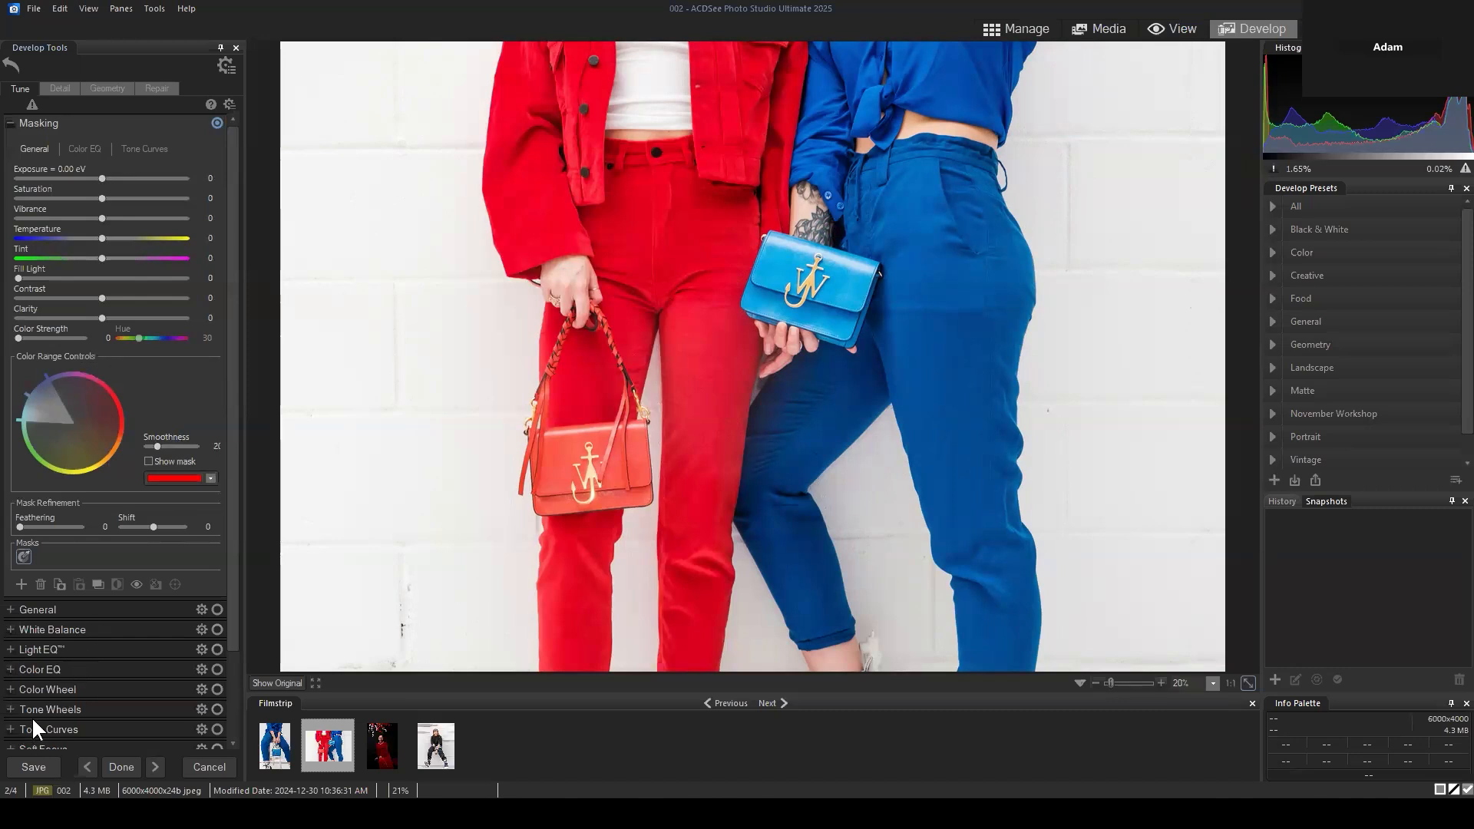
click(149, 461)
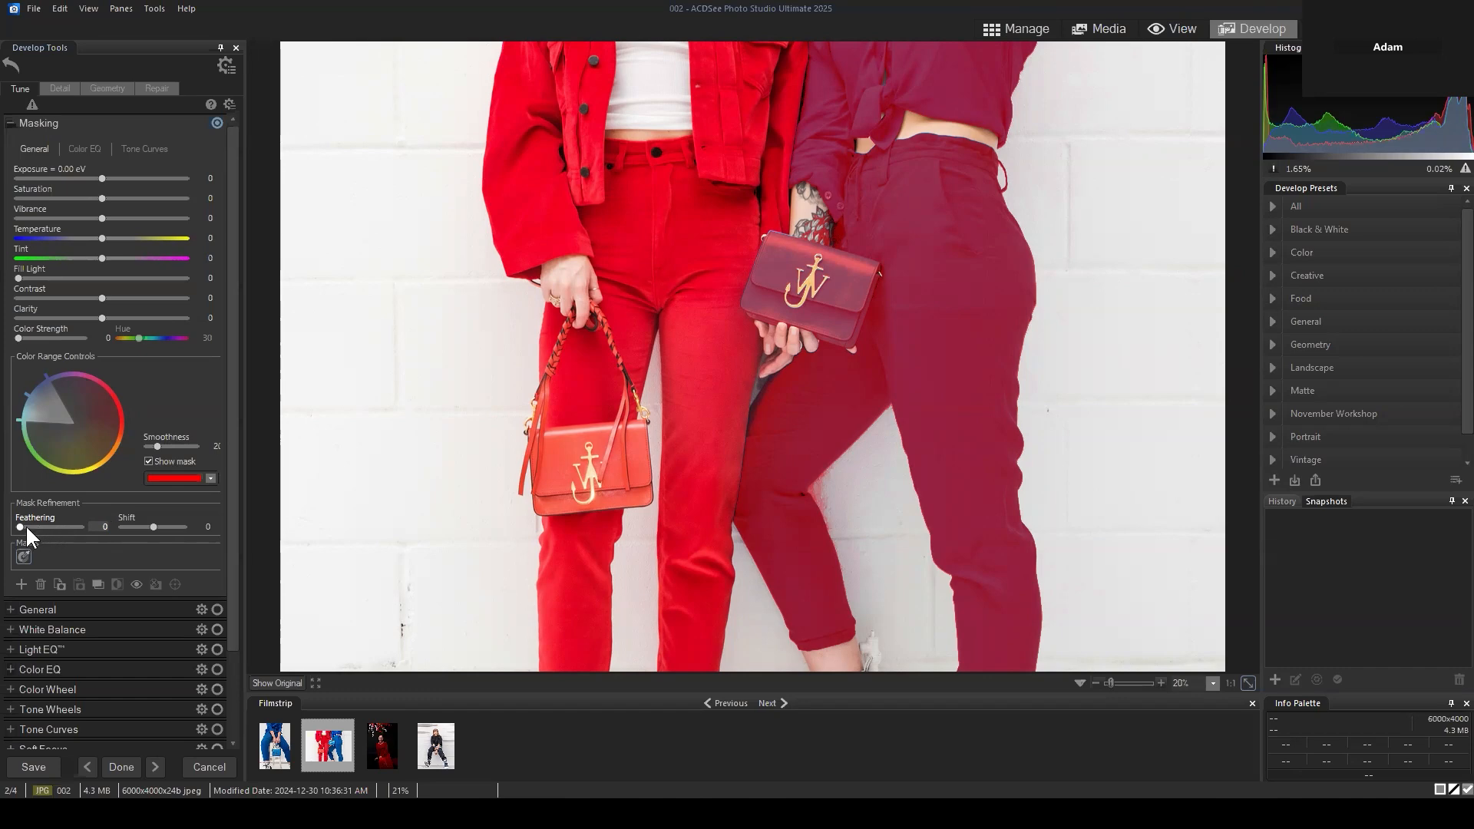
Try the mask's Feathering at 100, return it to 0, and raise Shift to 100
drag(32, 528, 99, 527)
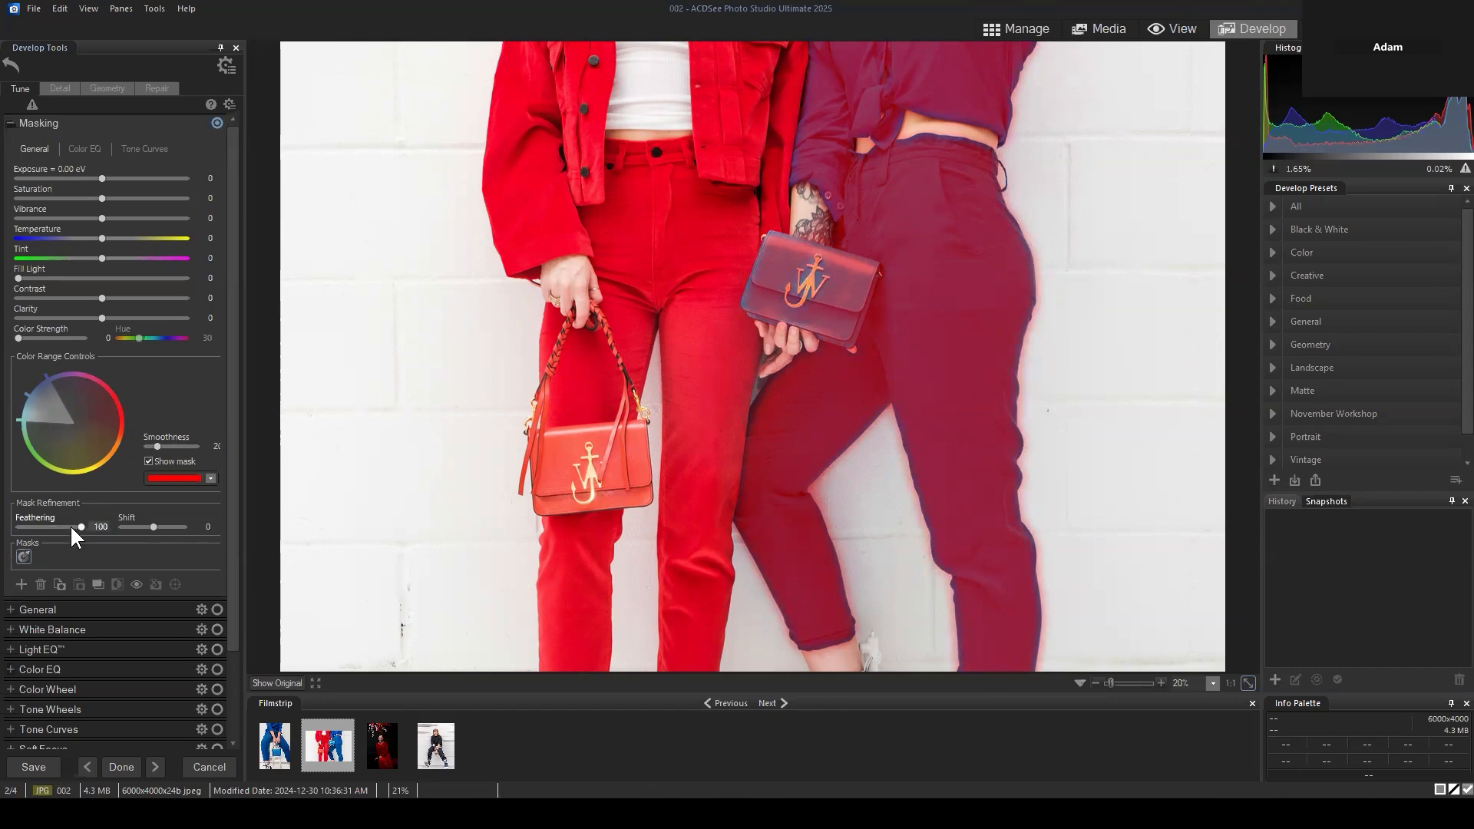
drag(71, 524, 16, 527)
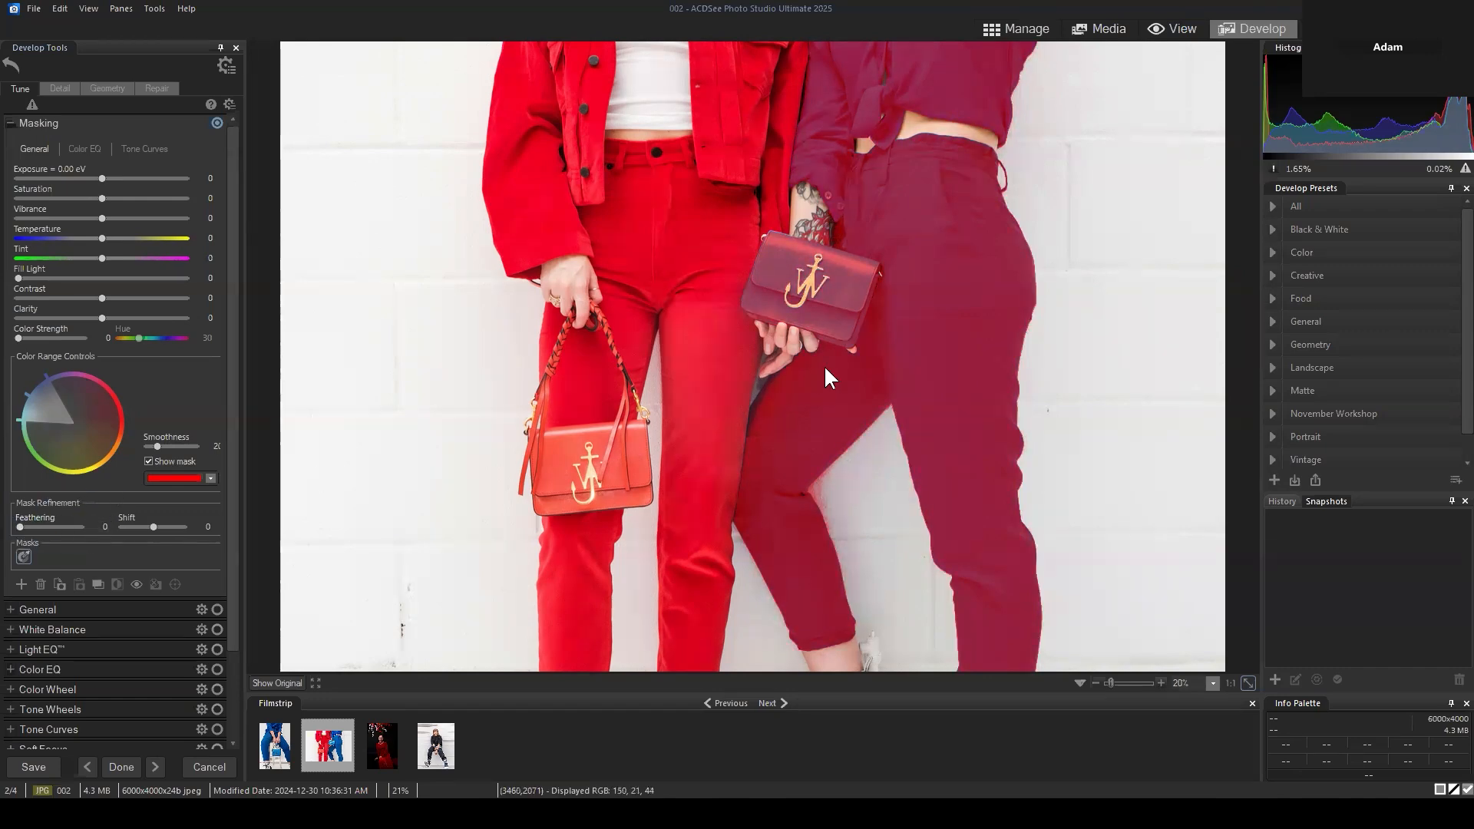
drag(145, 523, 204, 527)
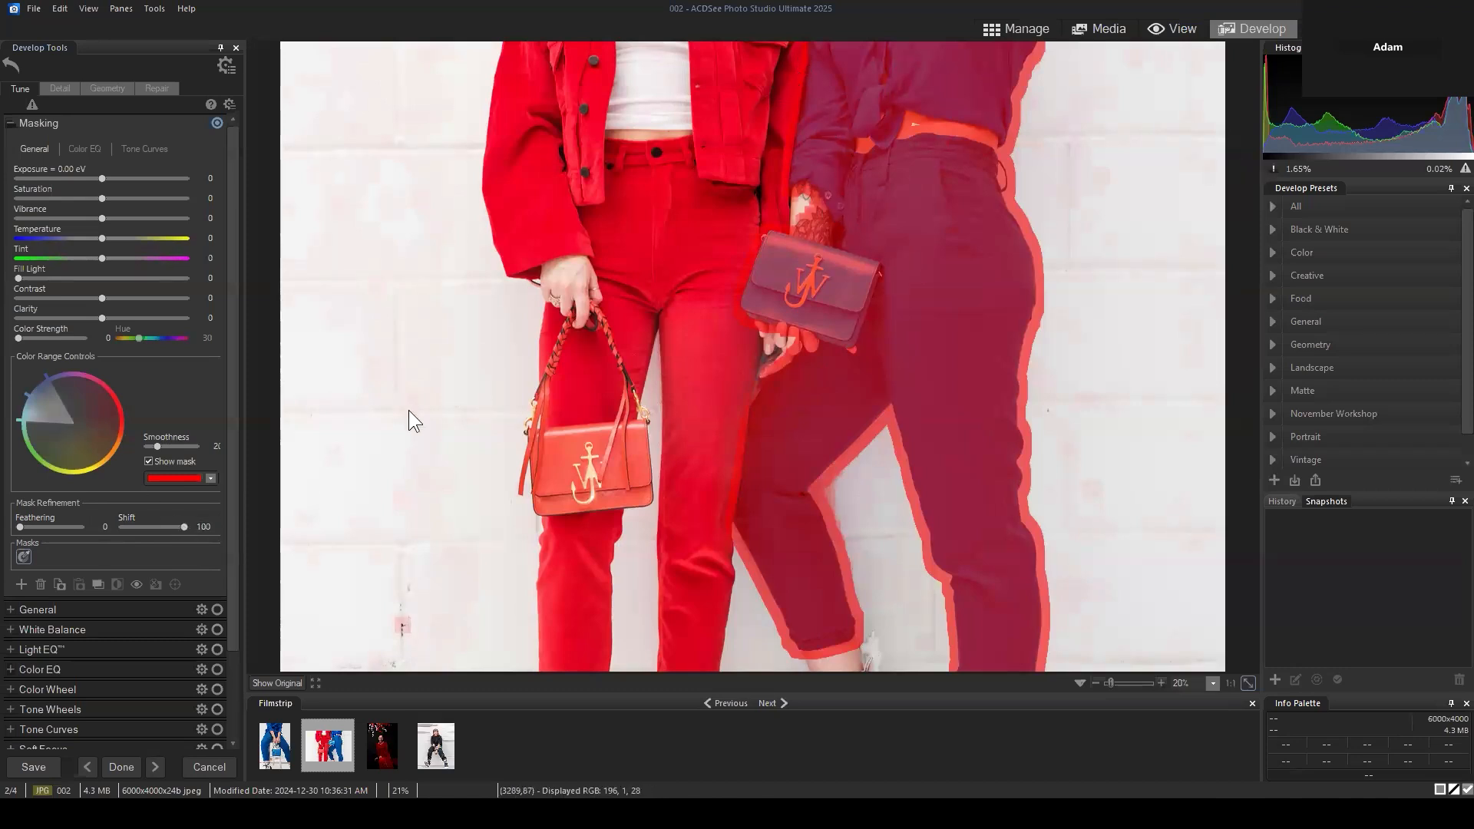
Change the mask overlay color to green
click(212, 476)
click(299, 561)
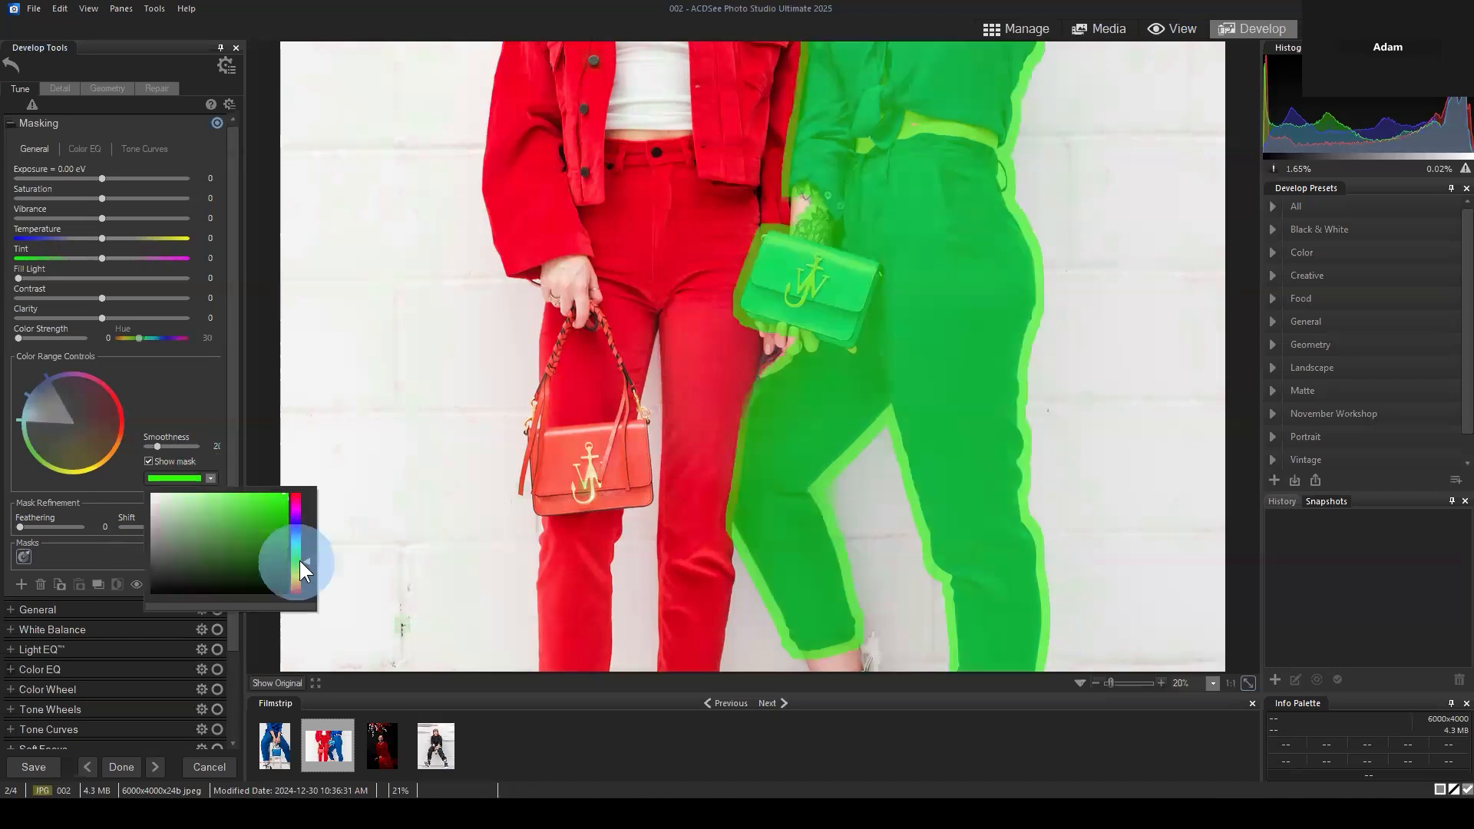
click(219, 398)
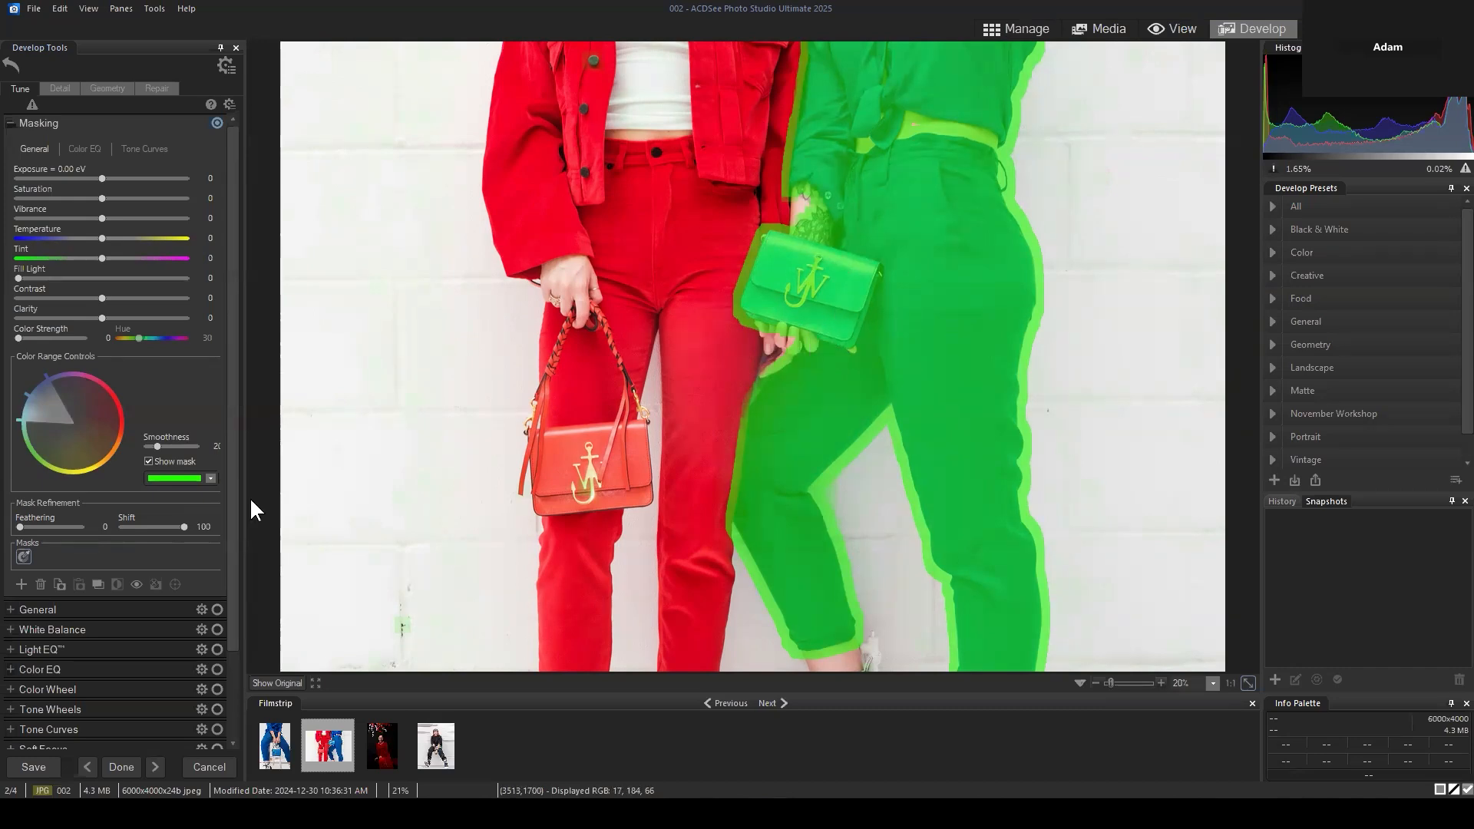
Try Shift values of -100 and 10 on the mask's edges, and reset Shift to 0
double_click(183, 525)
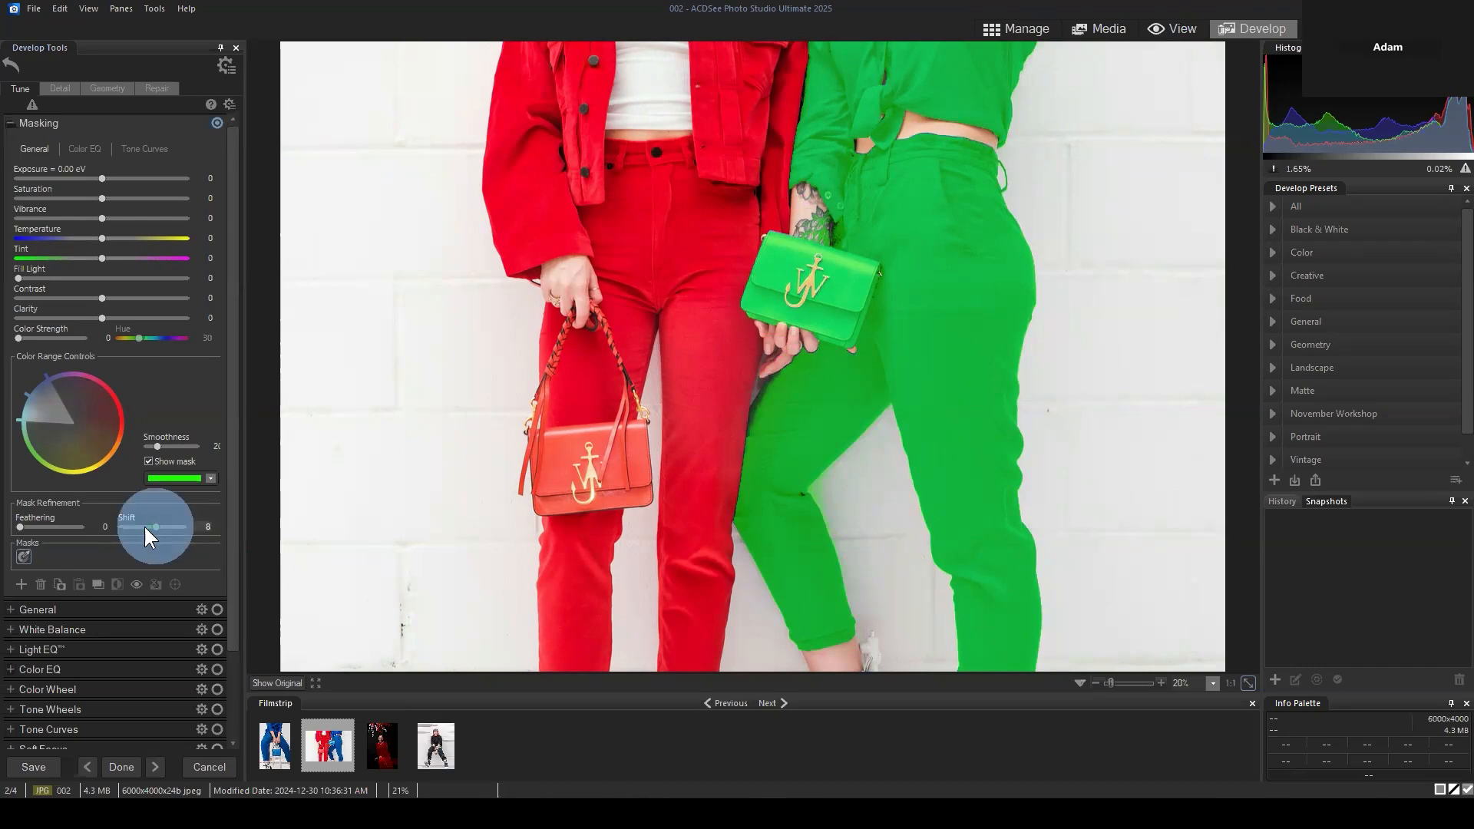
drag(115, 530, 55, 540)
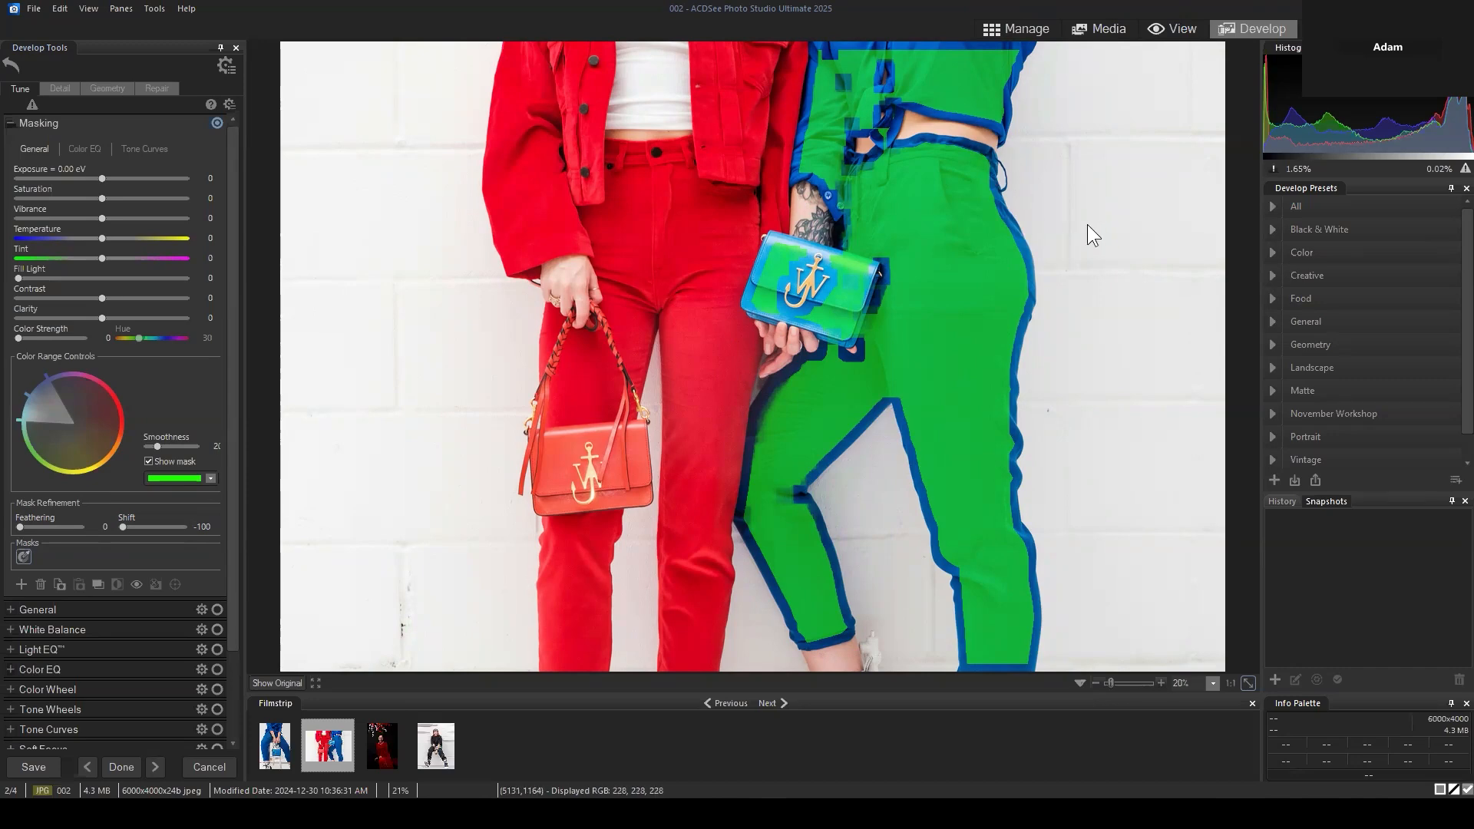
drag(122, 526, 163, 523)
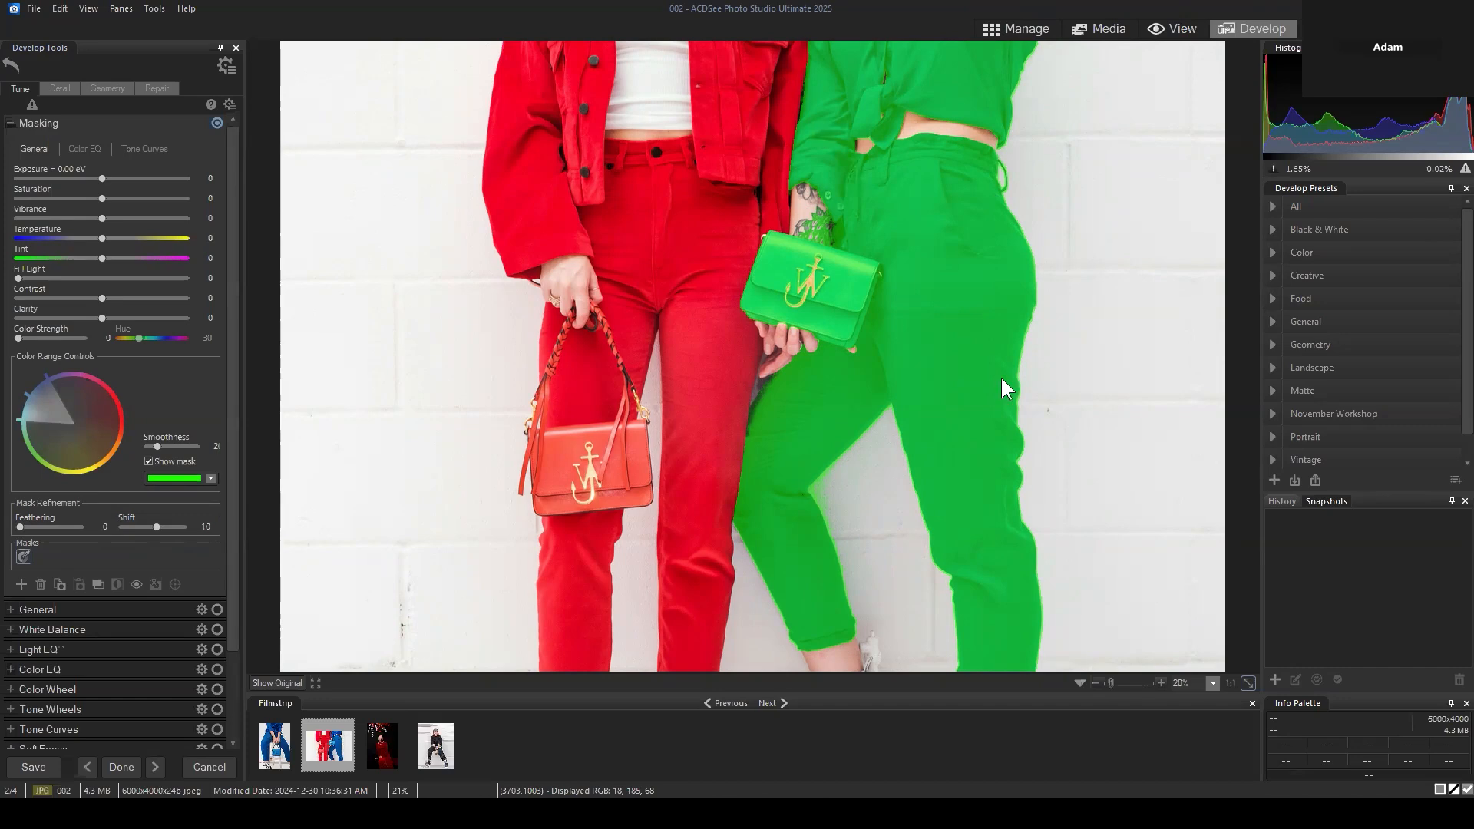
double_click(148, 527)
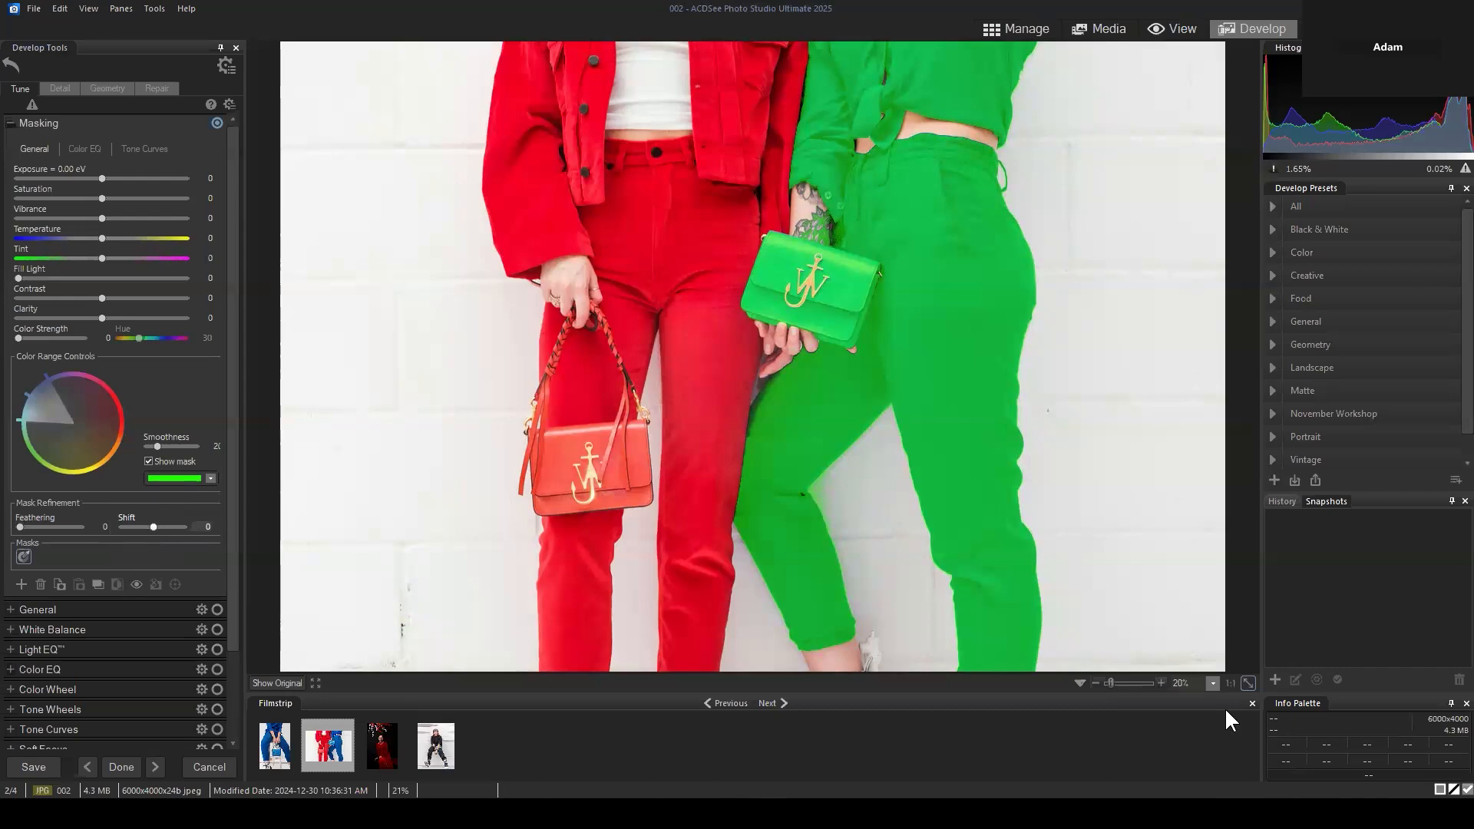
Check the mask's edges at the bare waist with a Shift of 2, and raise the Shift to 3
click(1119, 683)
mouse_move(1185, 614)
mouse_down()
mouse_move(1204, 592)
mouse_move(1207, 610)
mouse_move(1205, 595)
mouse_up()
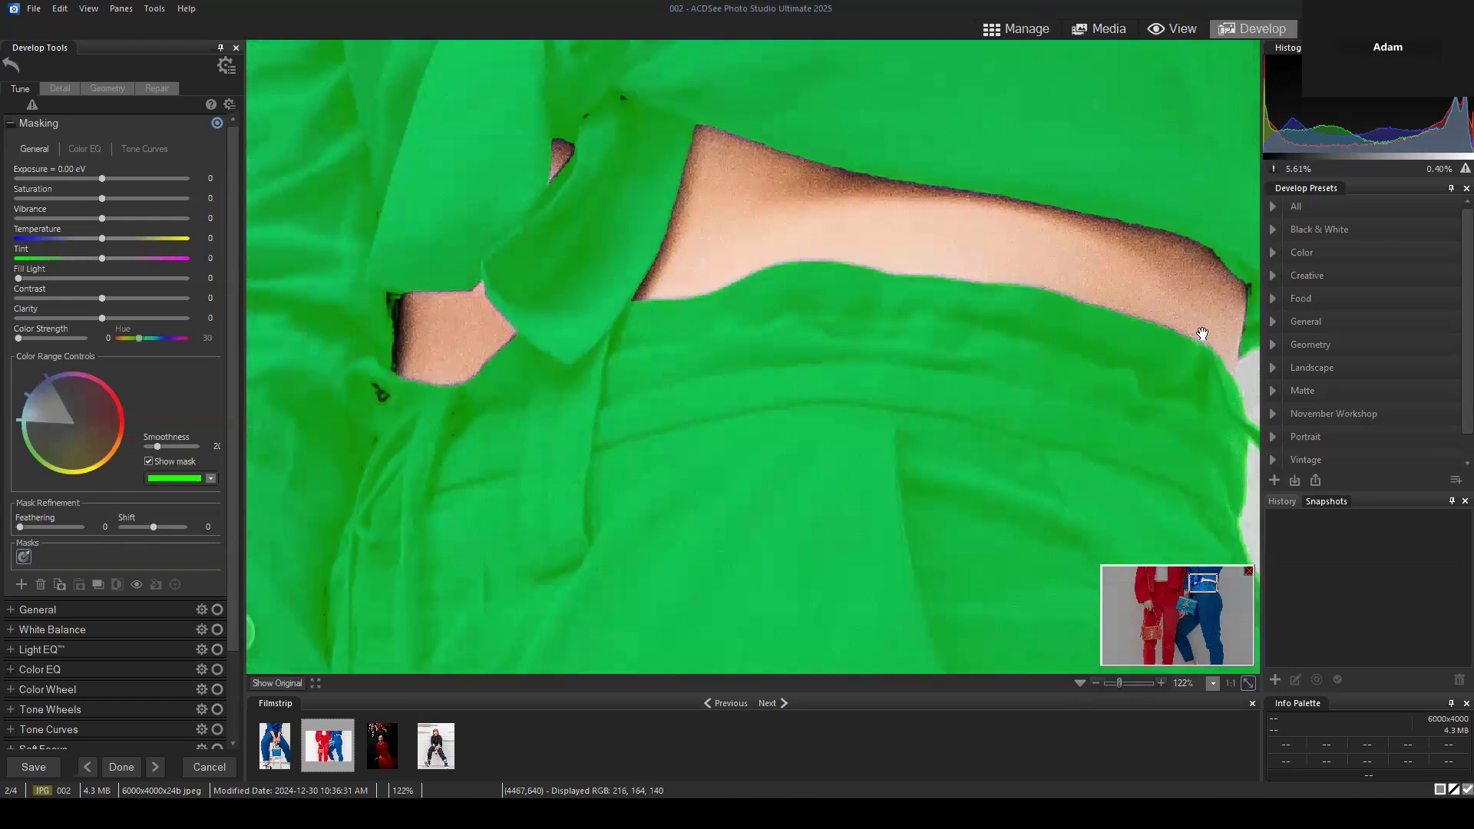
click(210, 529)
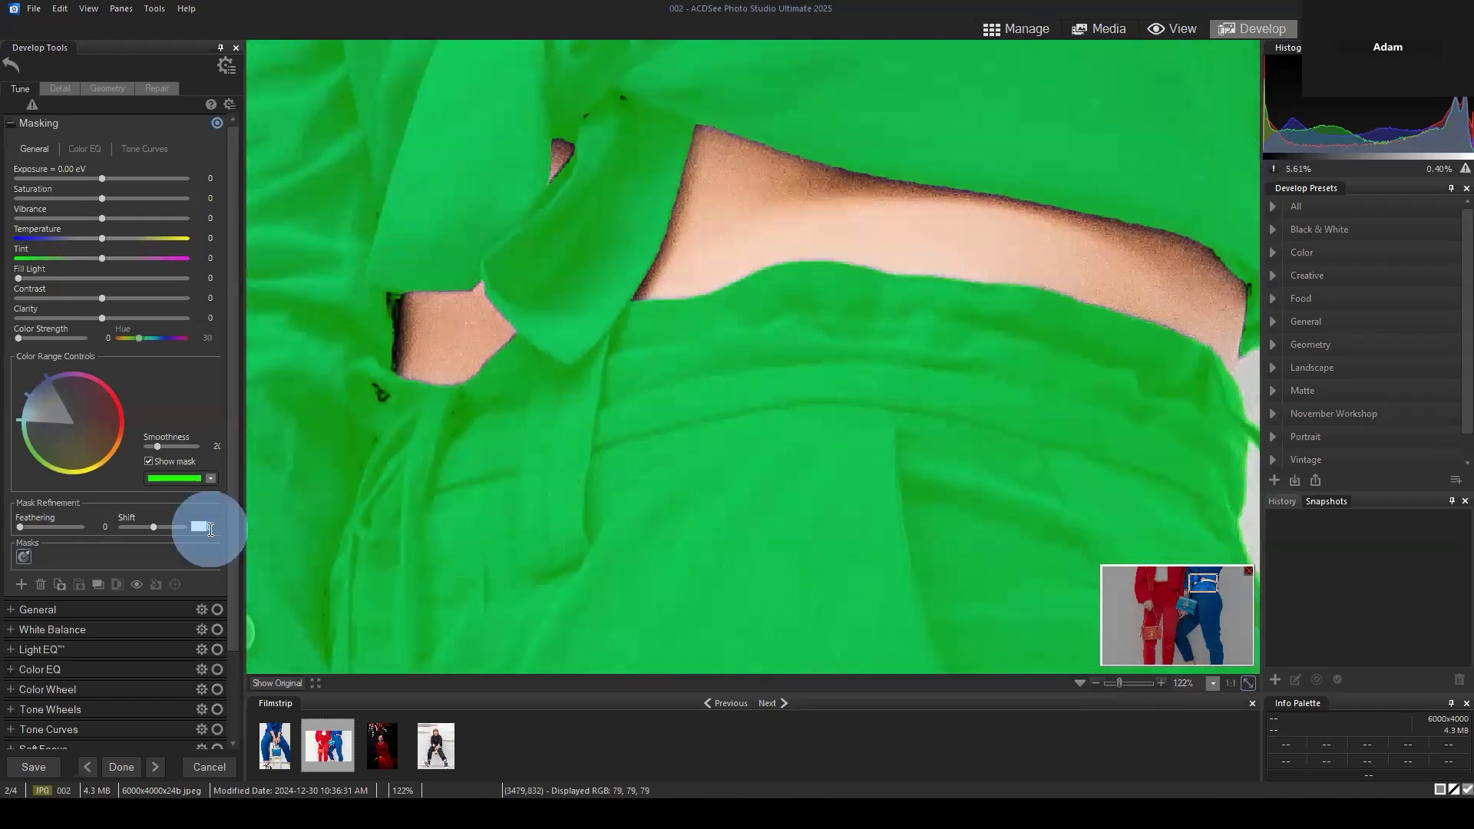
text(2)
click(925, 338)
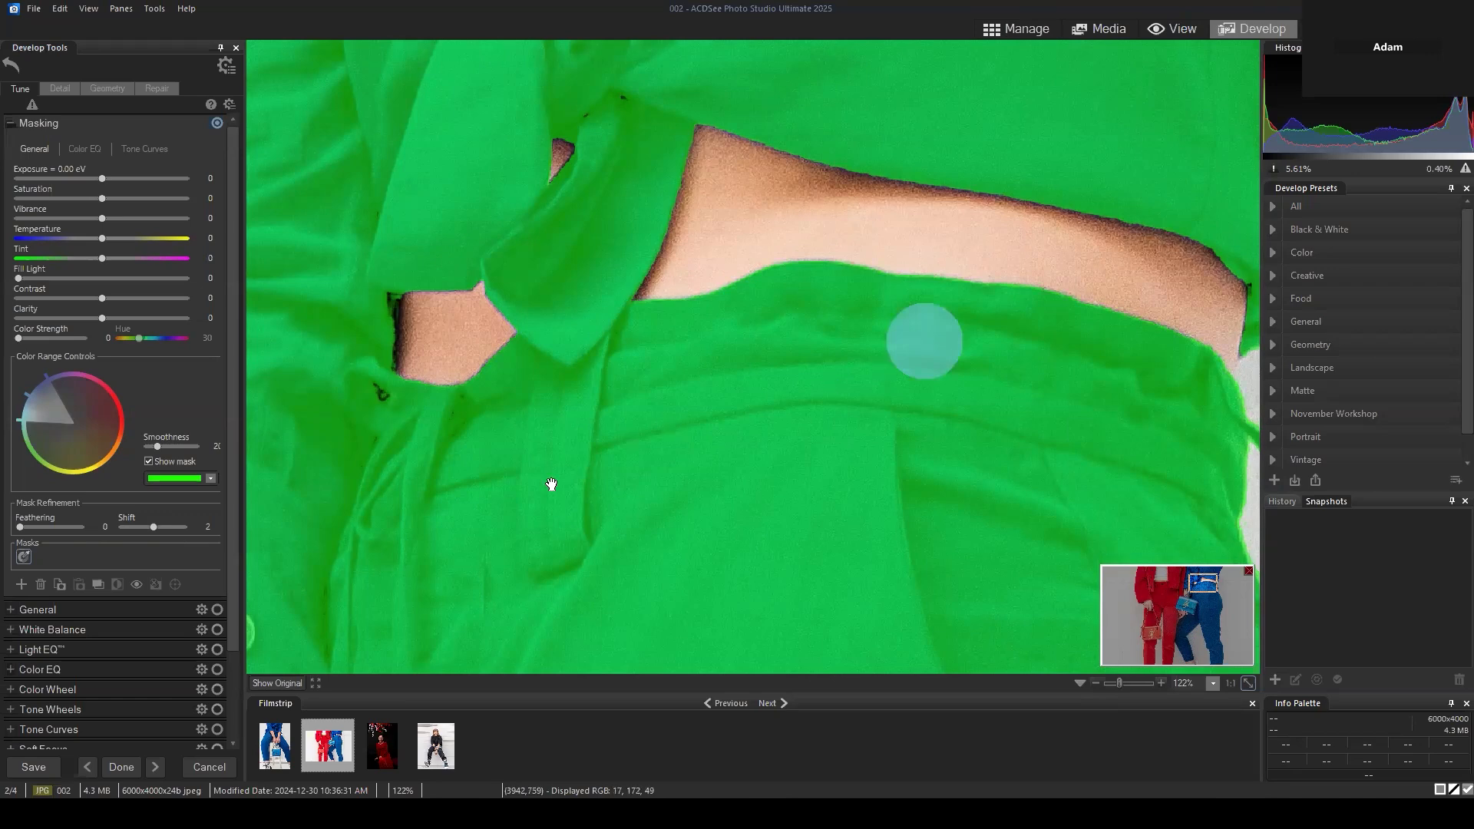
click(199, 527)
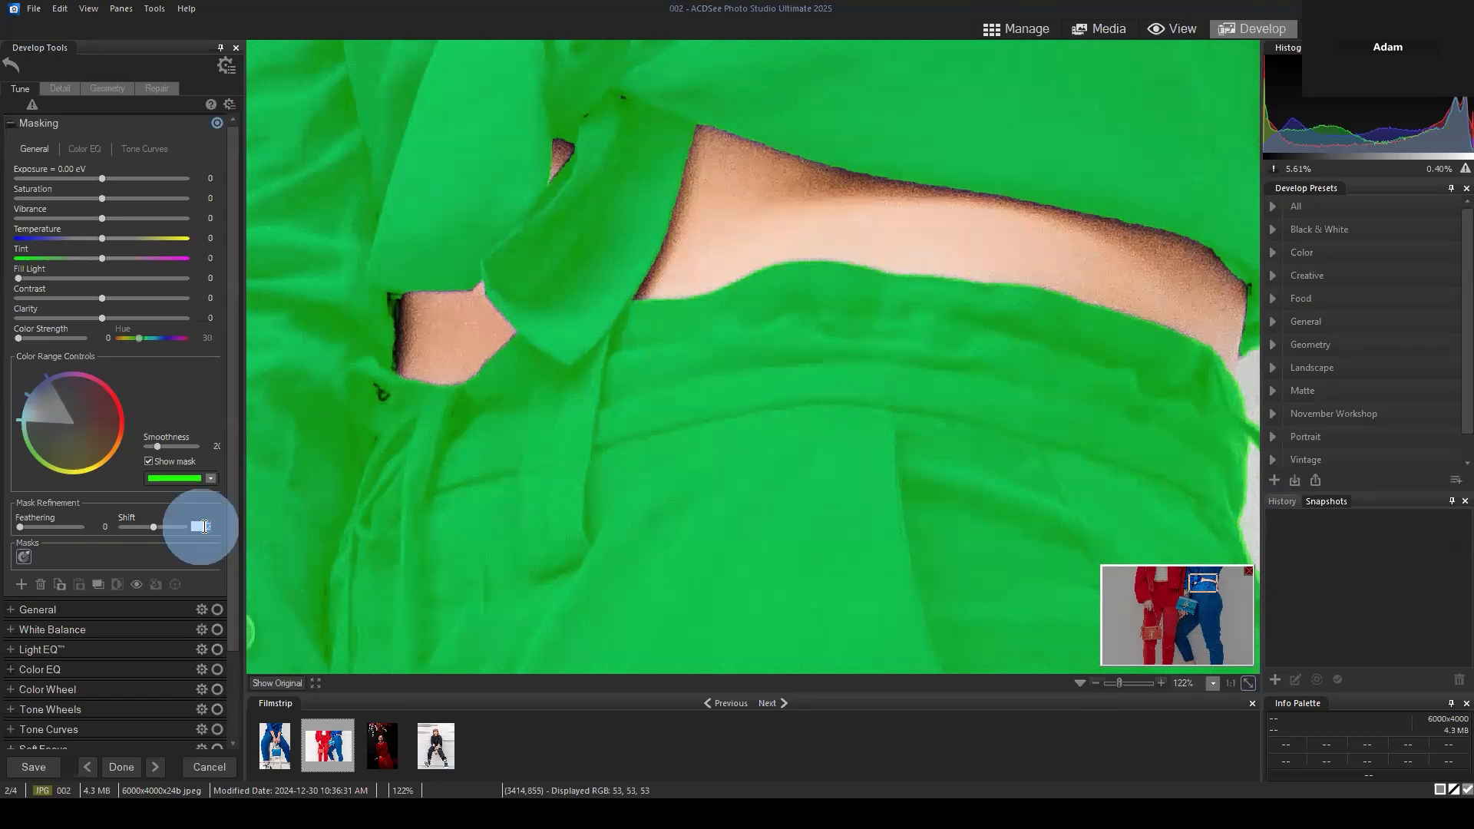
text(3)
click(719, 445)
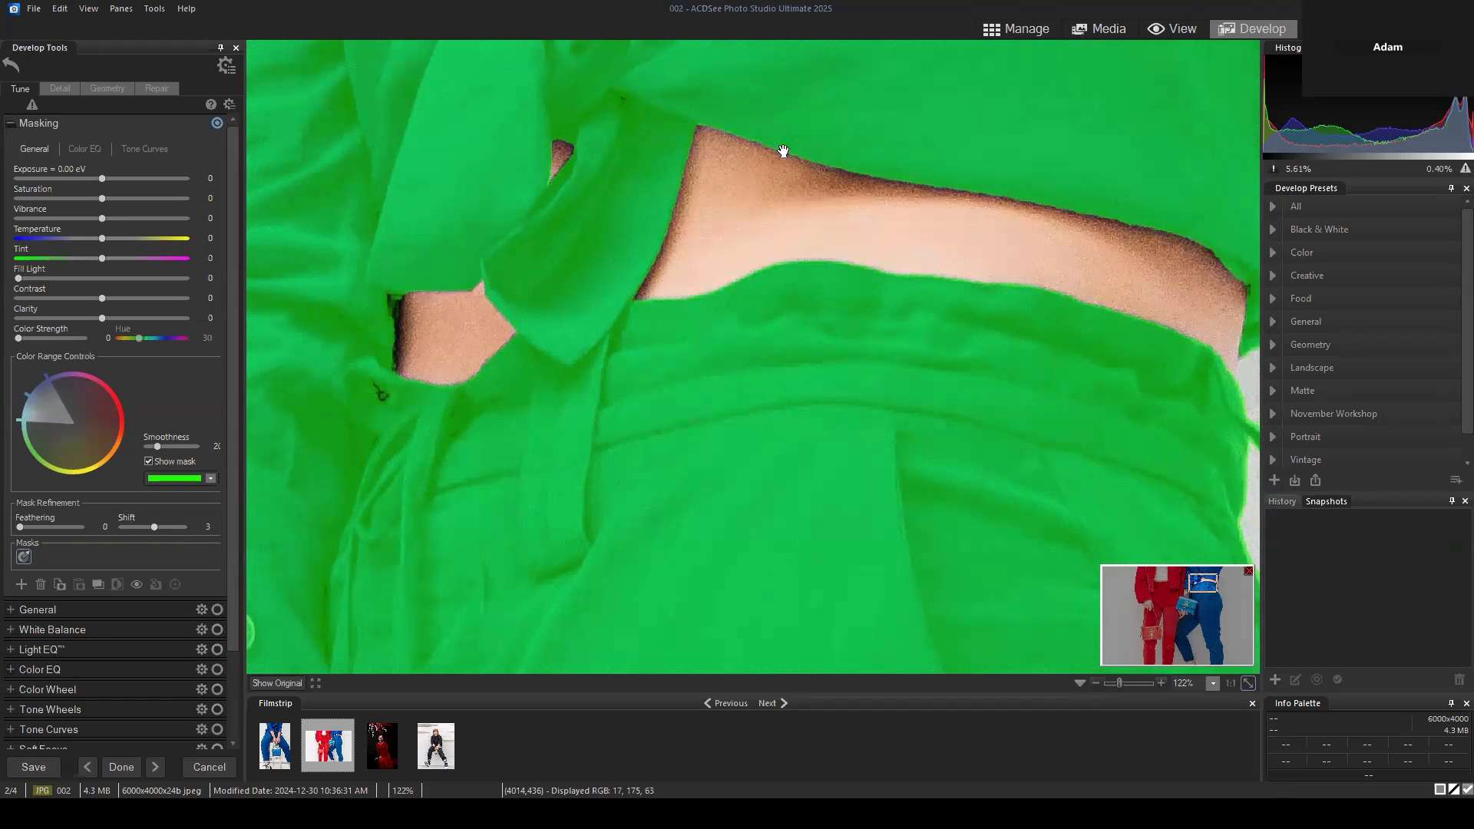
Check the mask's edges around the gap between the legs, and review the mask's Color EQ and Tone Curves adjustments
drag(1202, 584, 1191, 630)
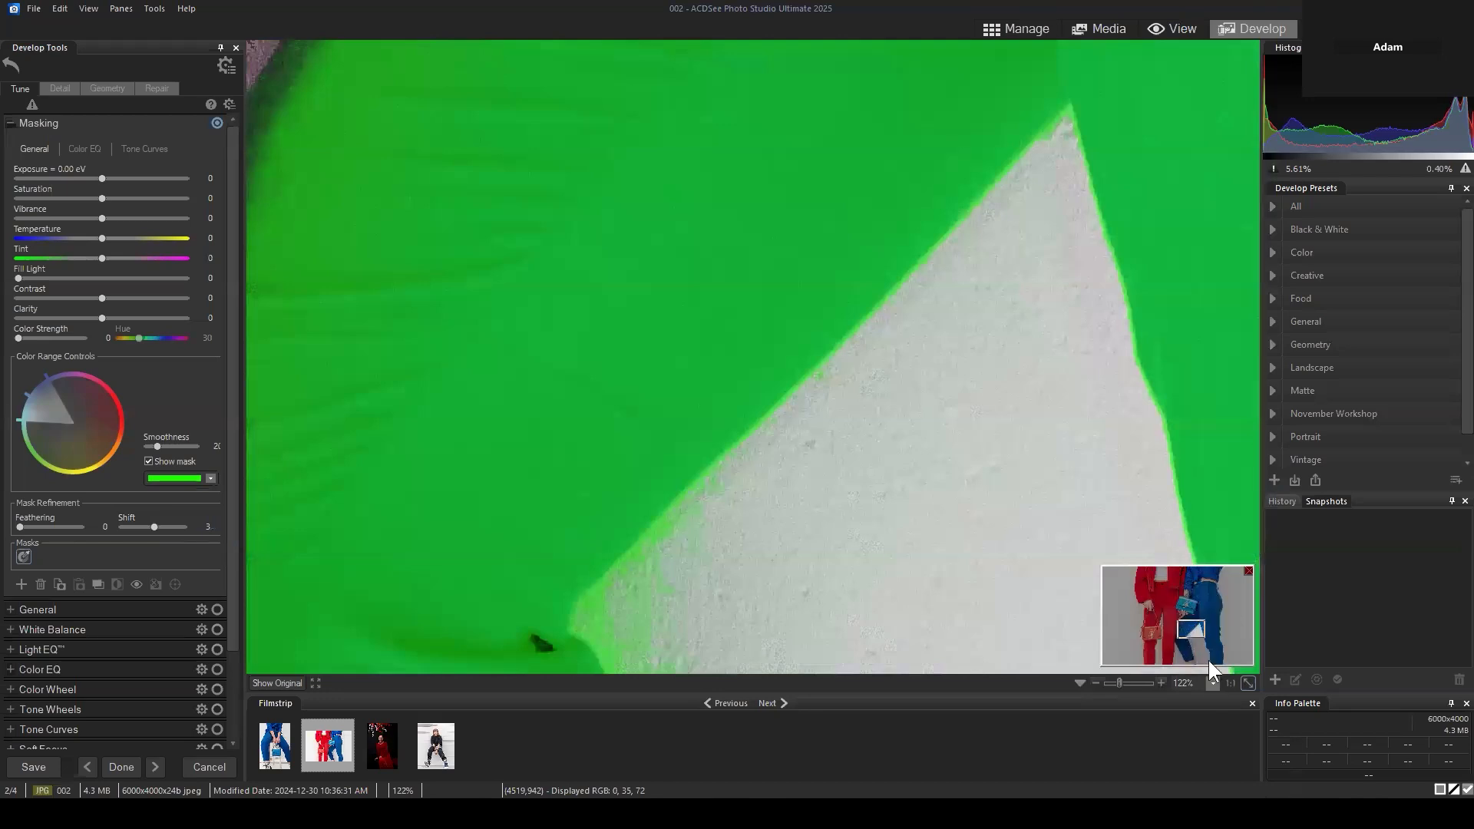
click(1248, 683)
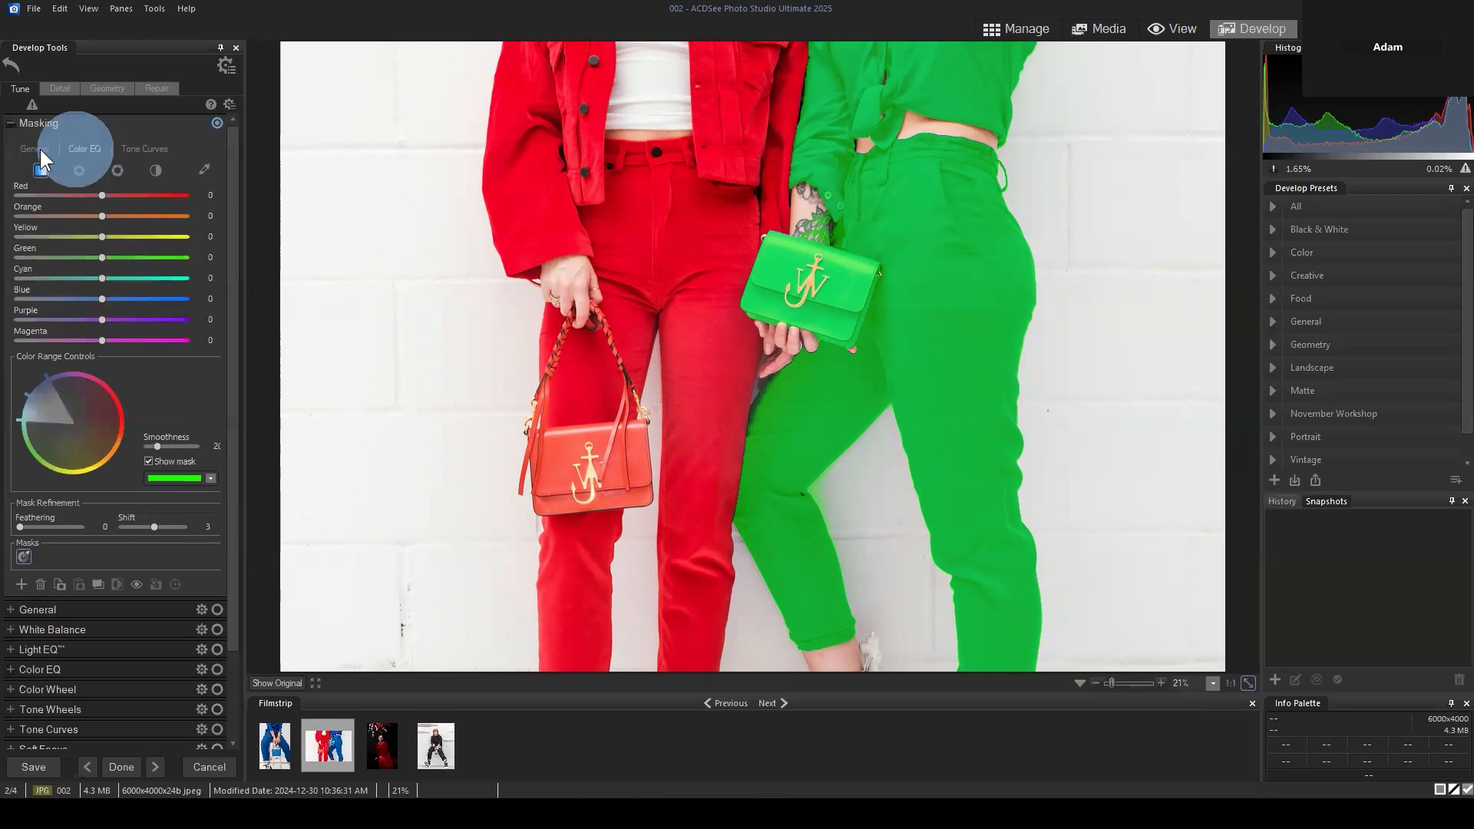
click(84, 148)
click(143, 148)
click(82, 149)
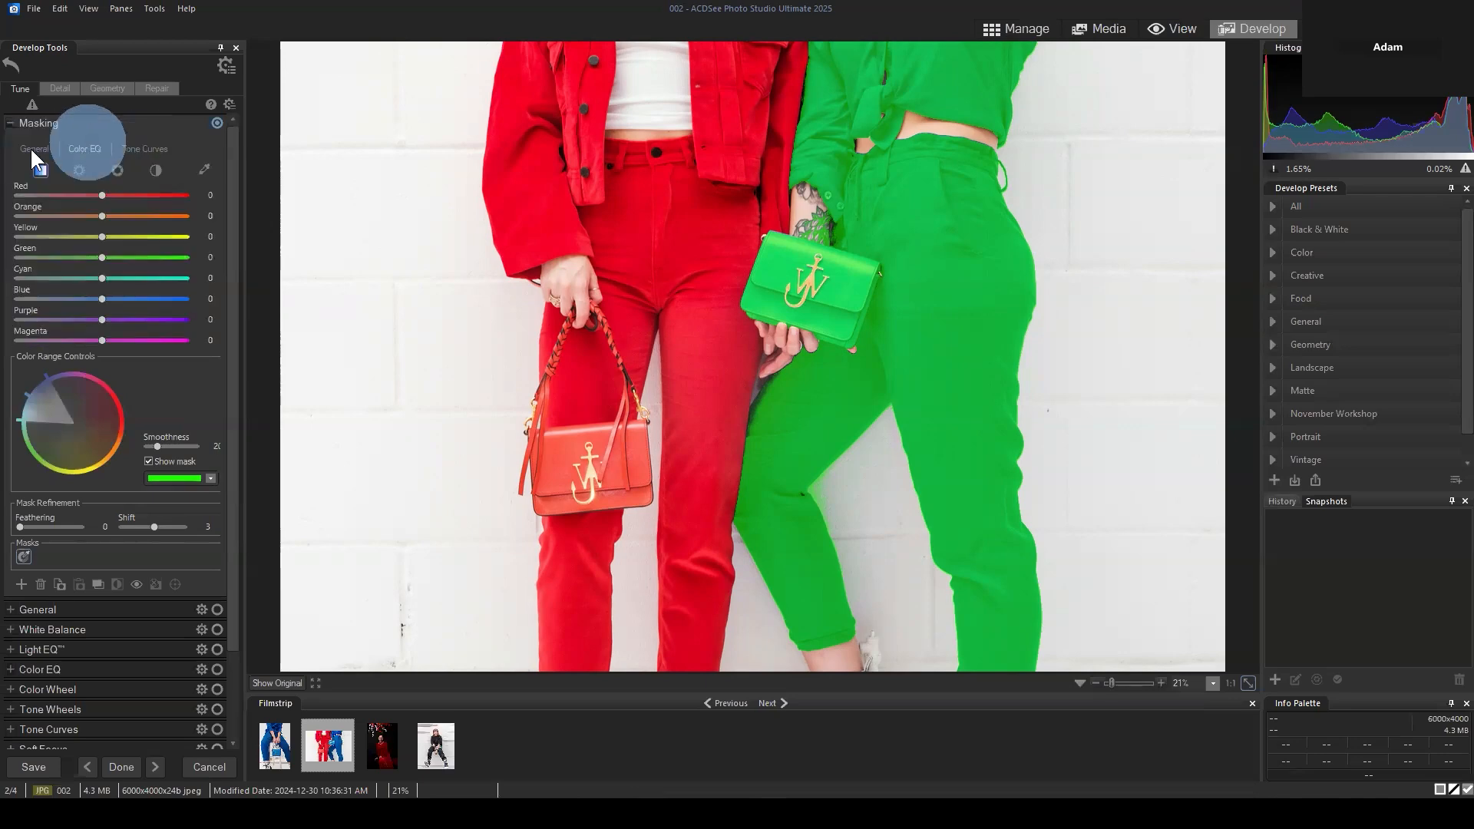
click(43, 149)
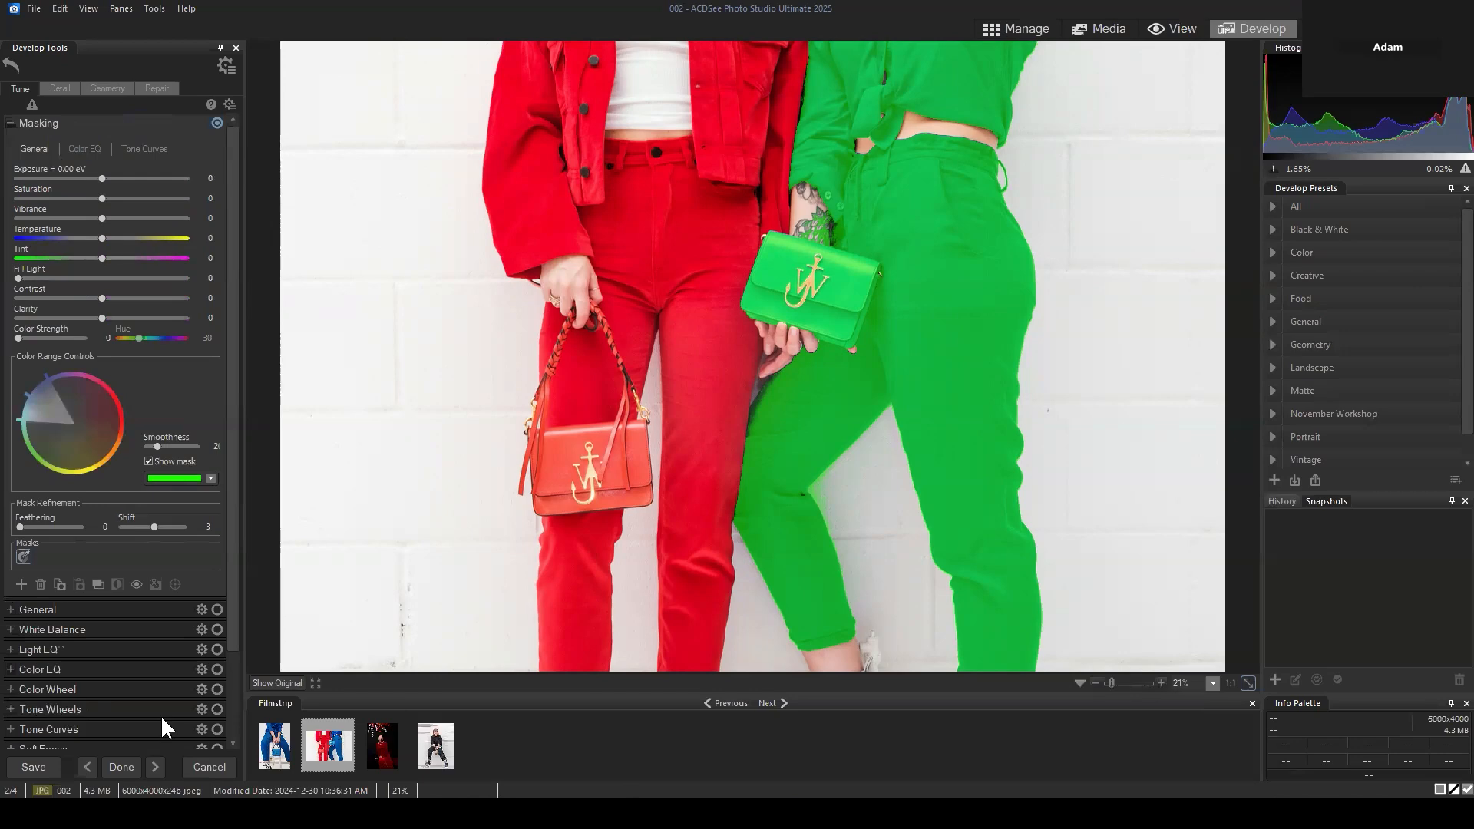
Switch to photo 001, return to photo 002, and reopen its color mask settings
key(Page_Up)
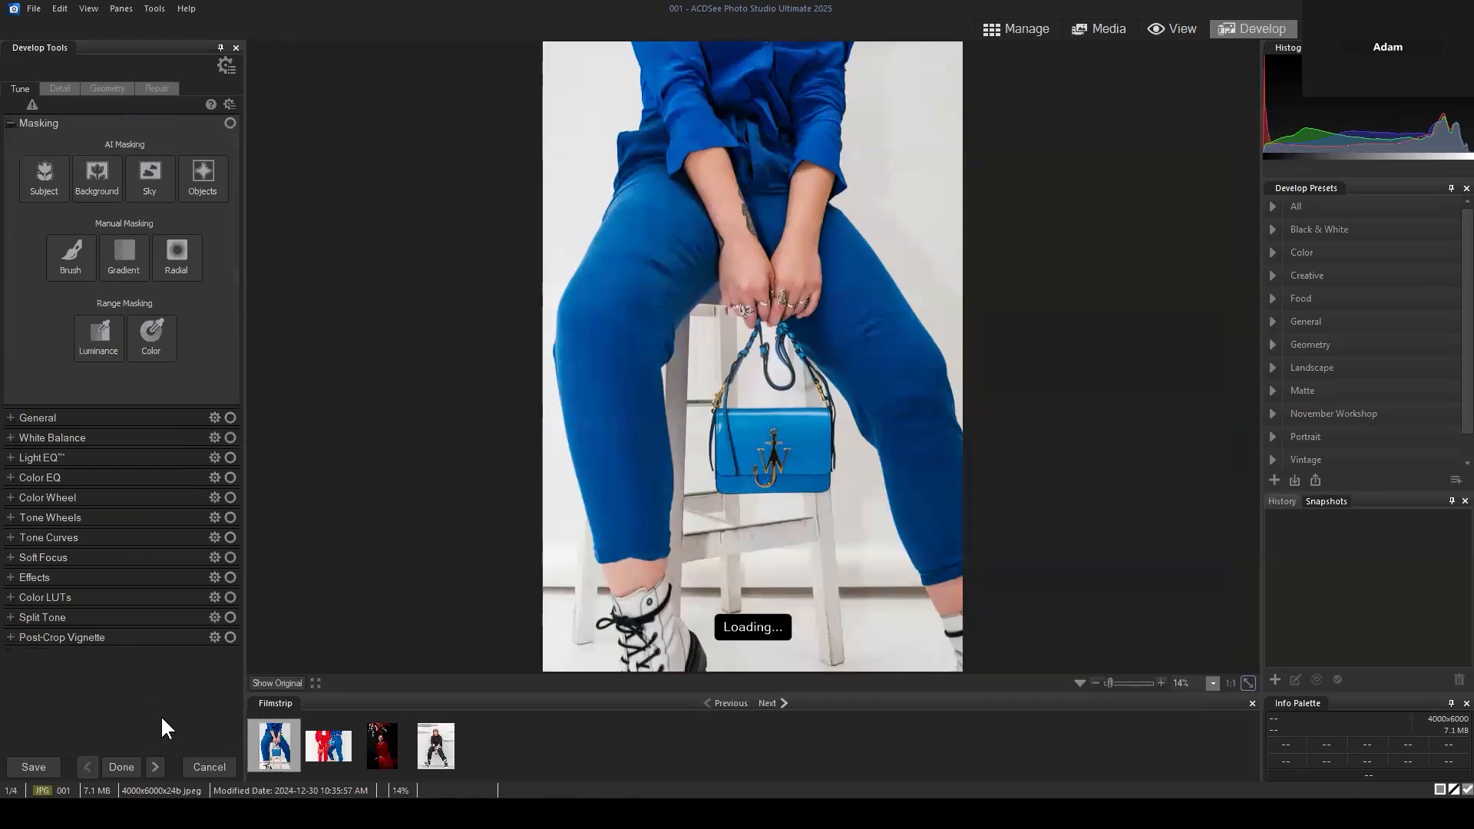
click(329, 746)
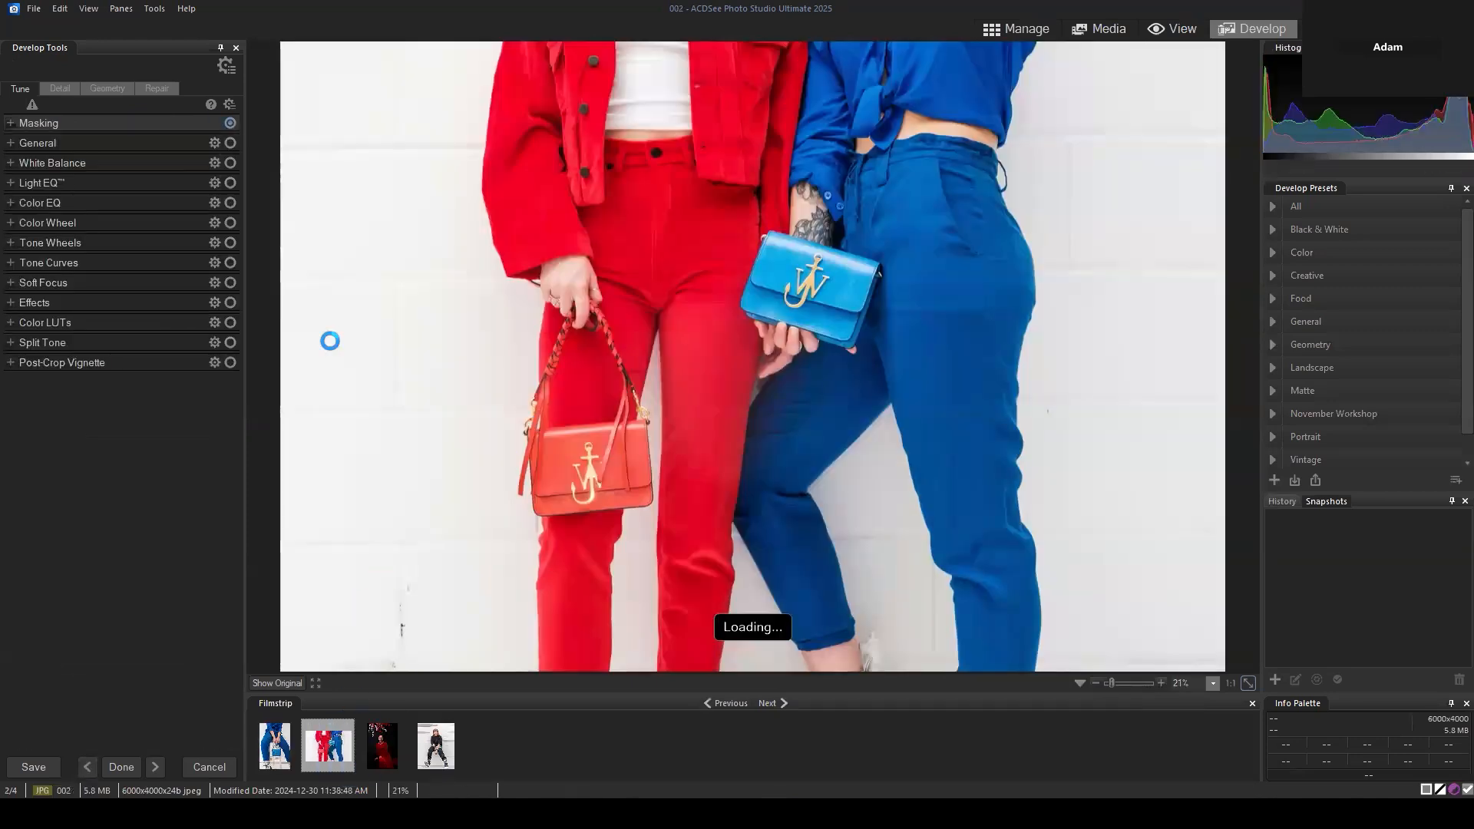
click(11, 121)
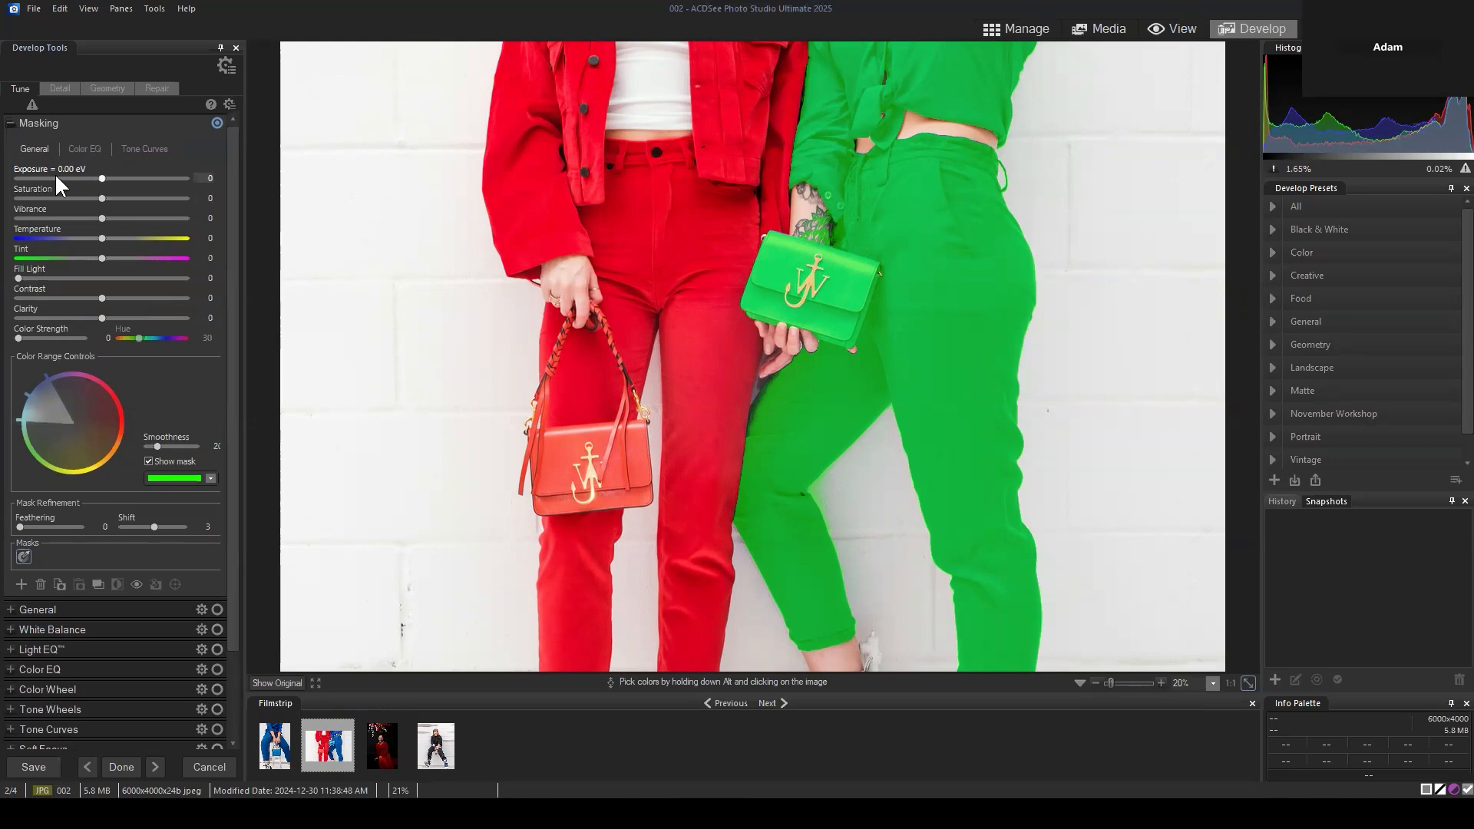
Shape the mask's tone curve into an S-curve, lowering the shadows and raising the highlights of the blue outfit
click(82, 148)
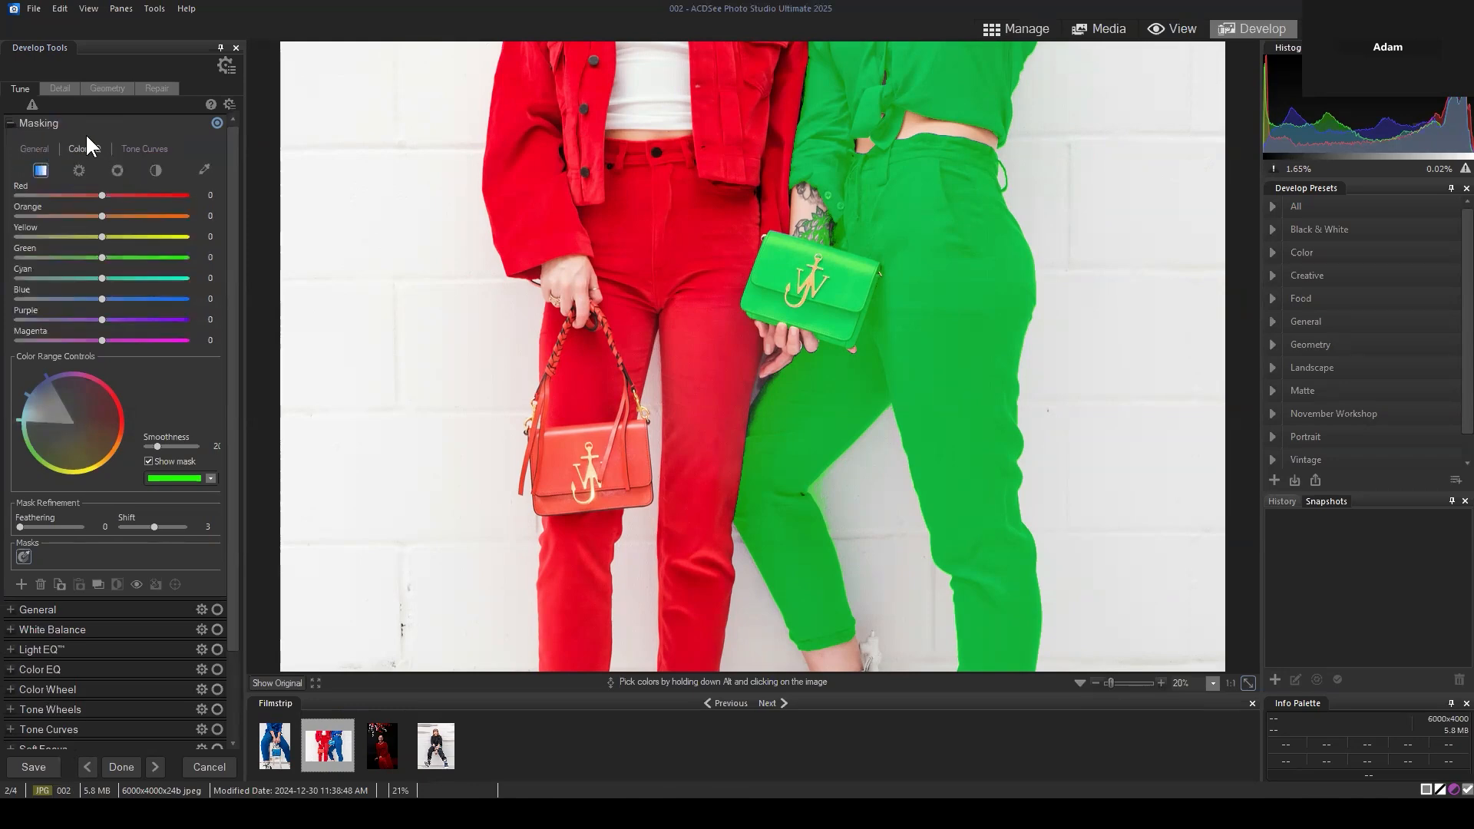
click(154, 149)
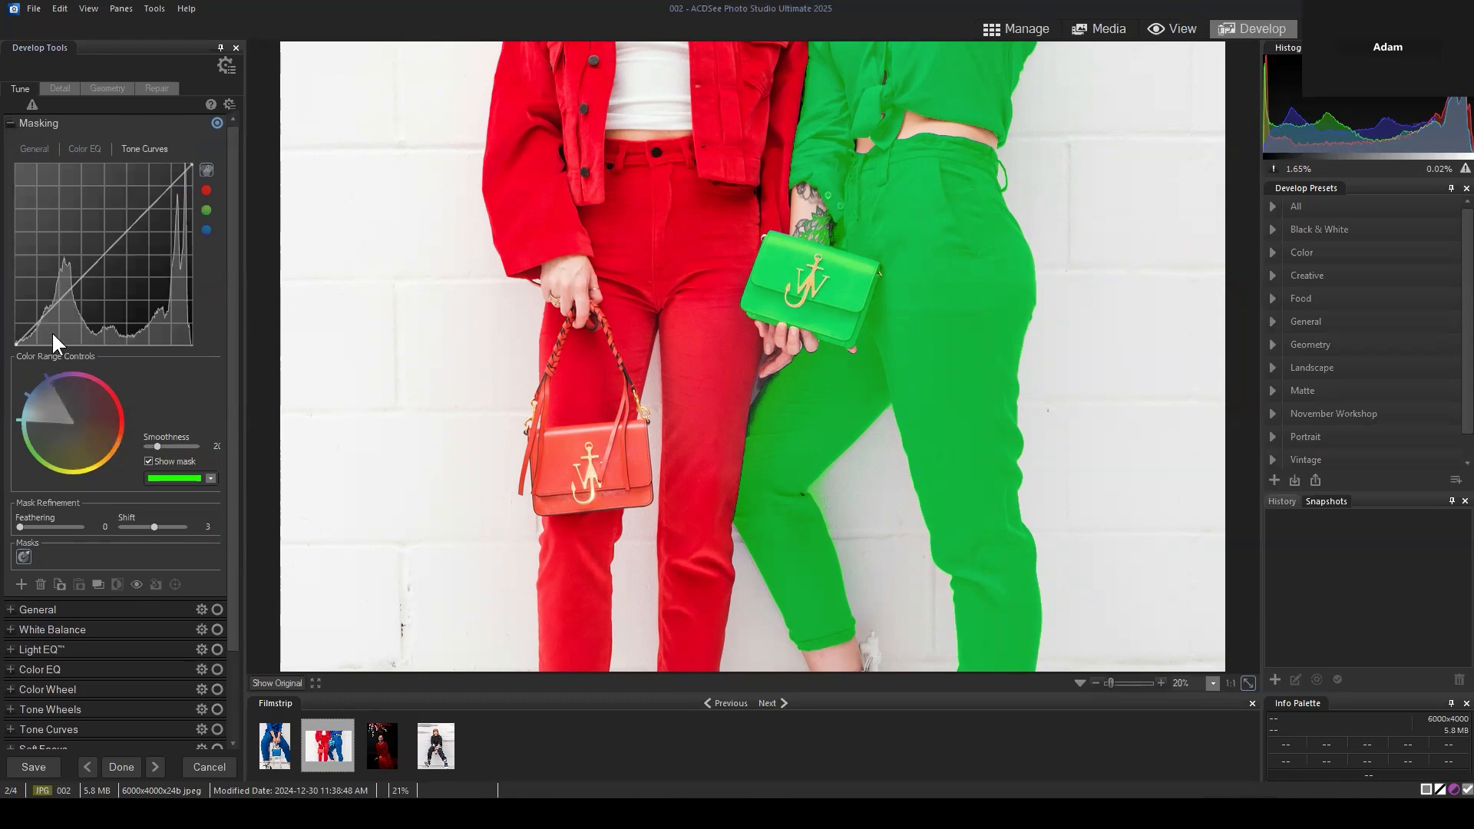
drag(80, 276, 80, 286)
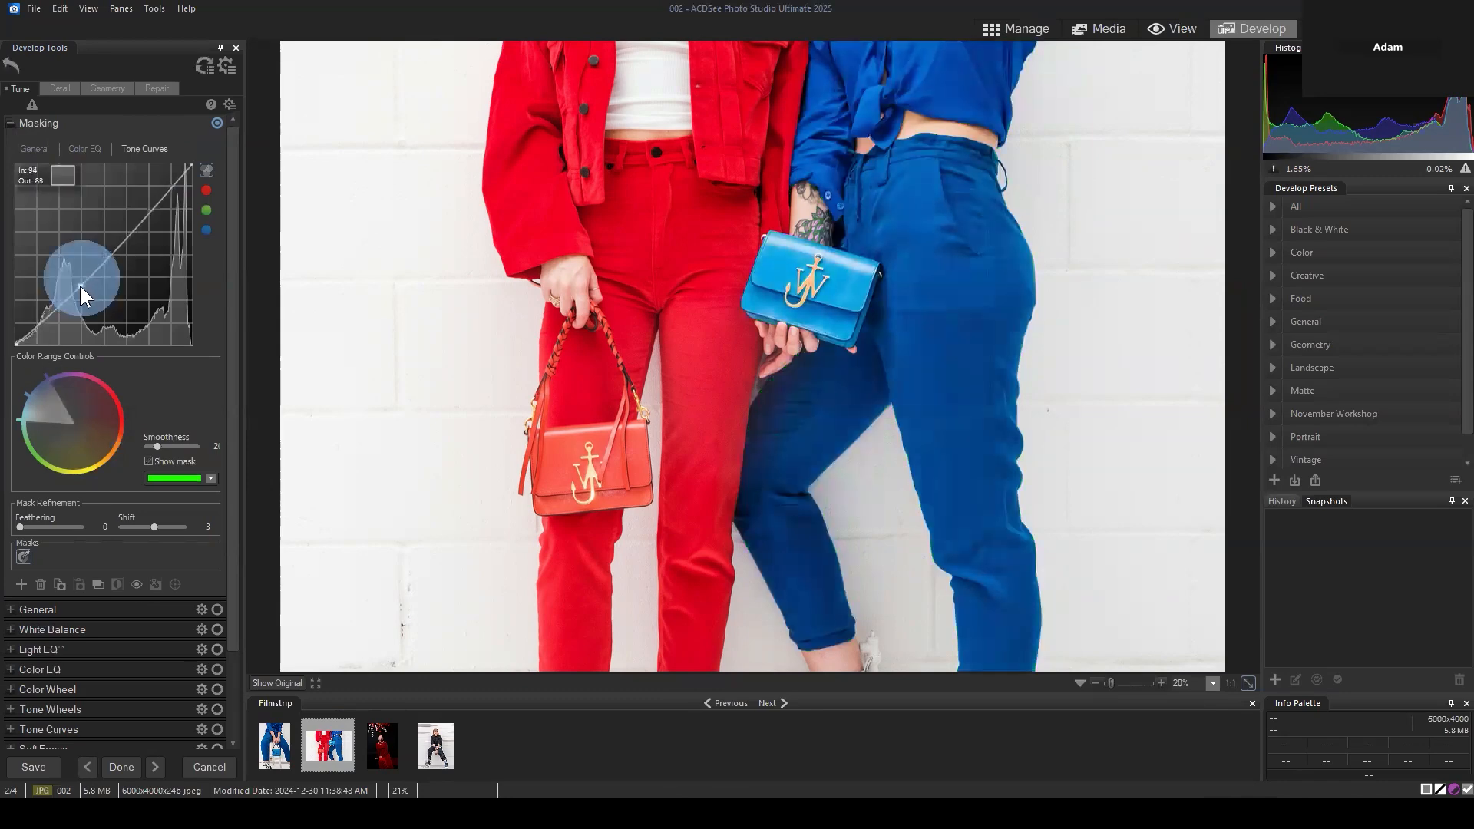
drag(129, 229, 126, 215)
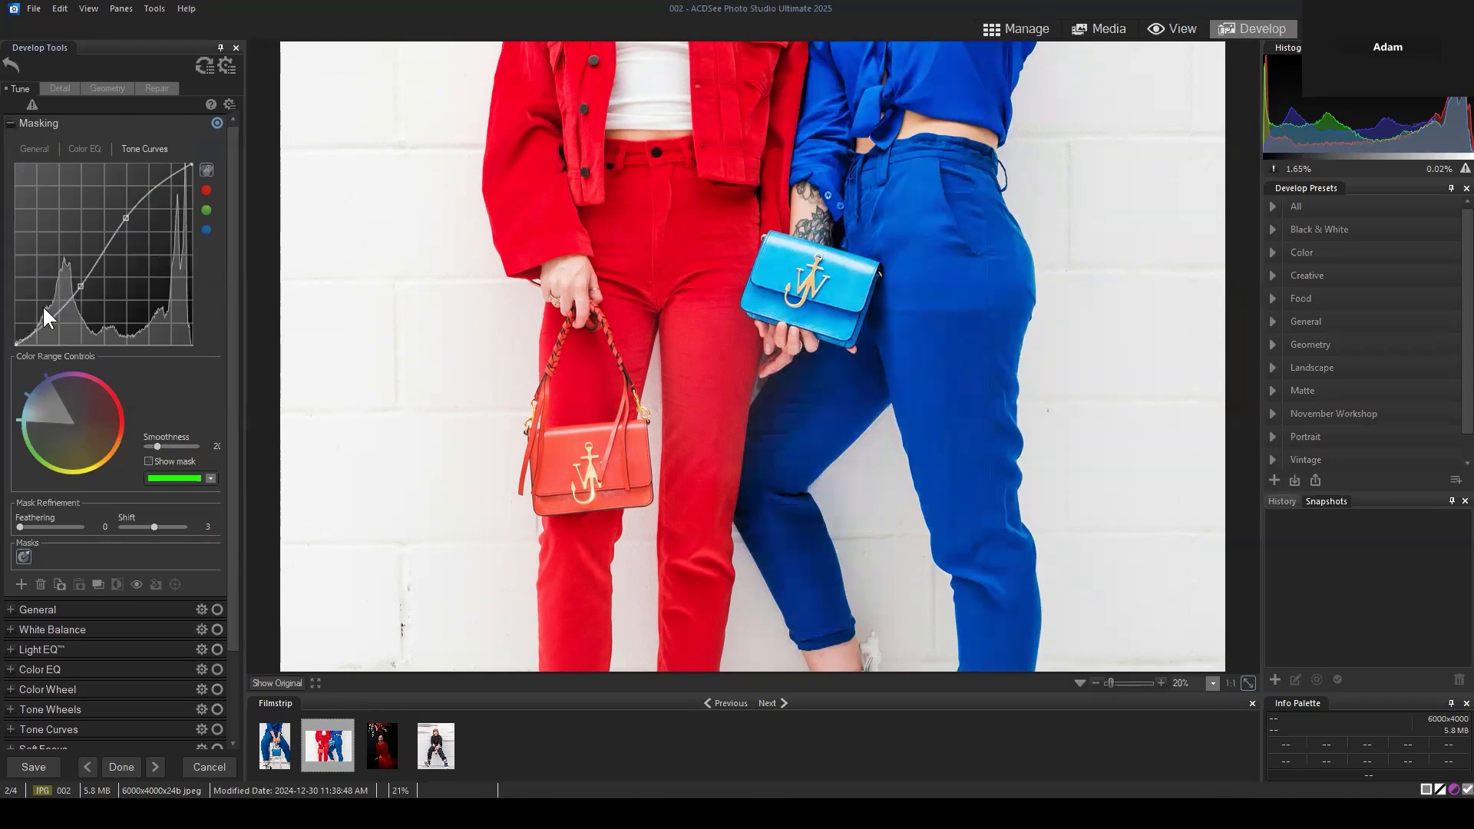
drag(123, 214, 126, 200)
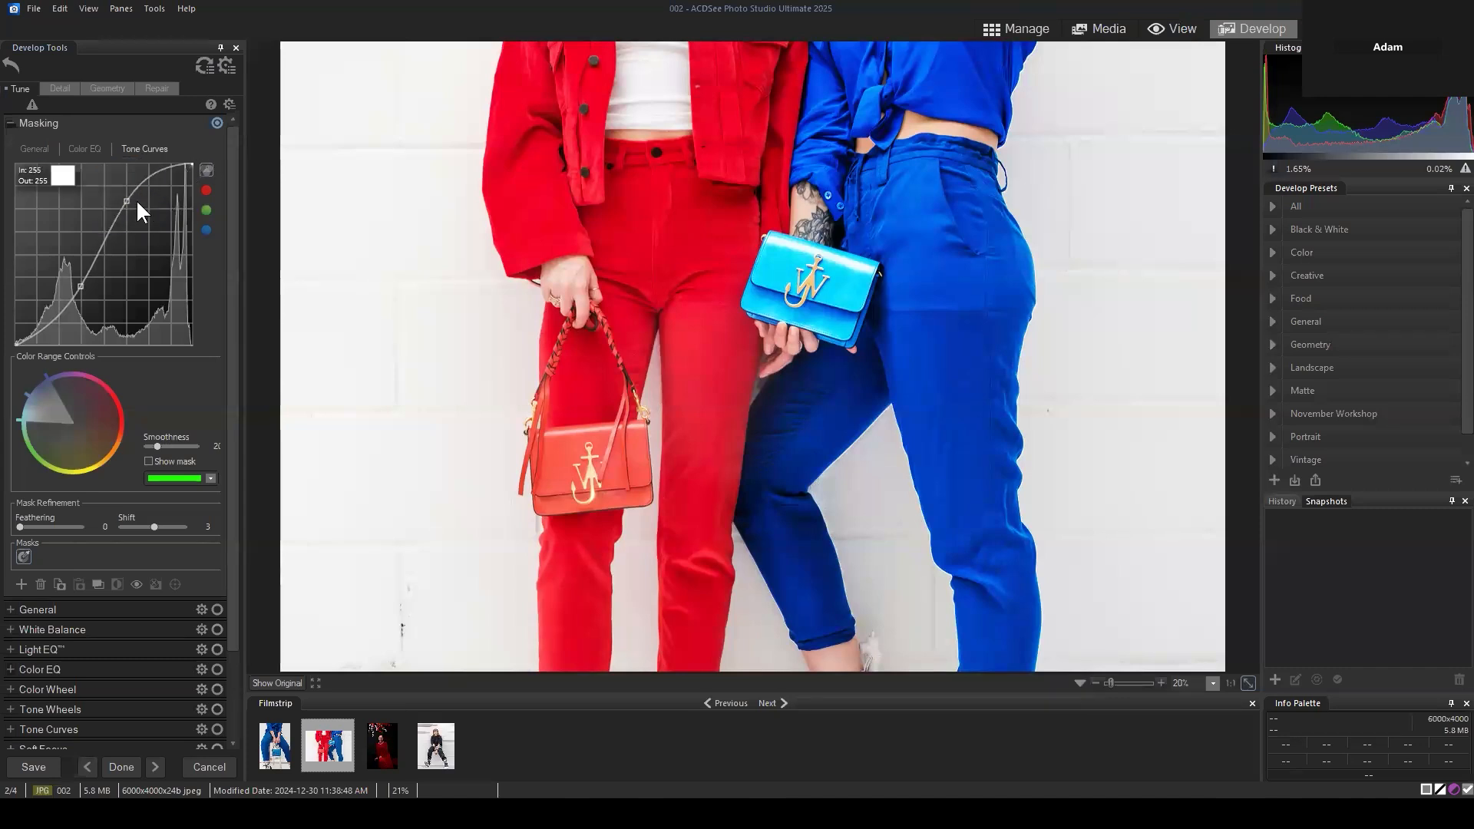
drag(80, 286, 81, 289)
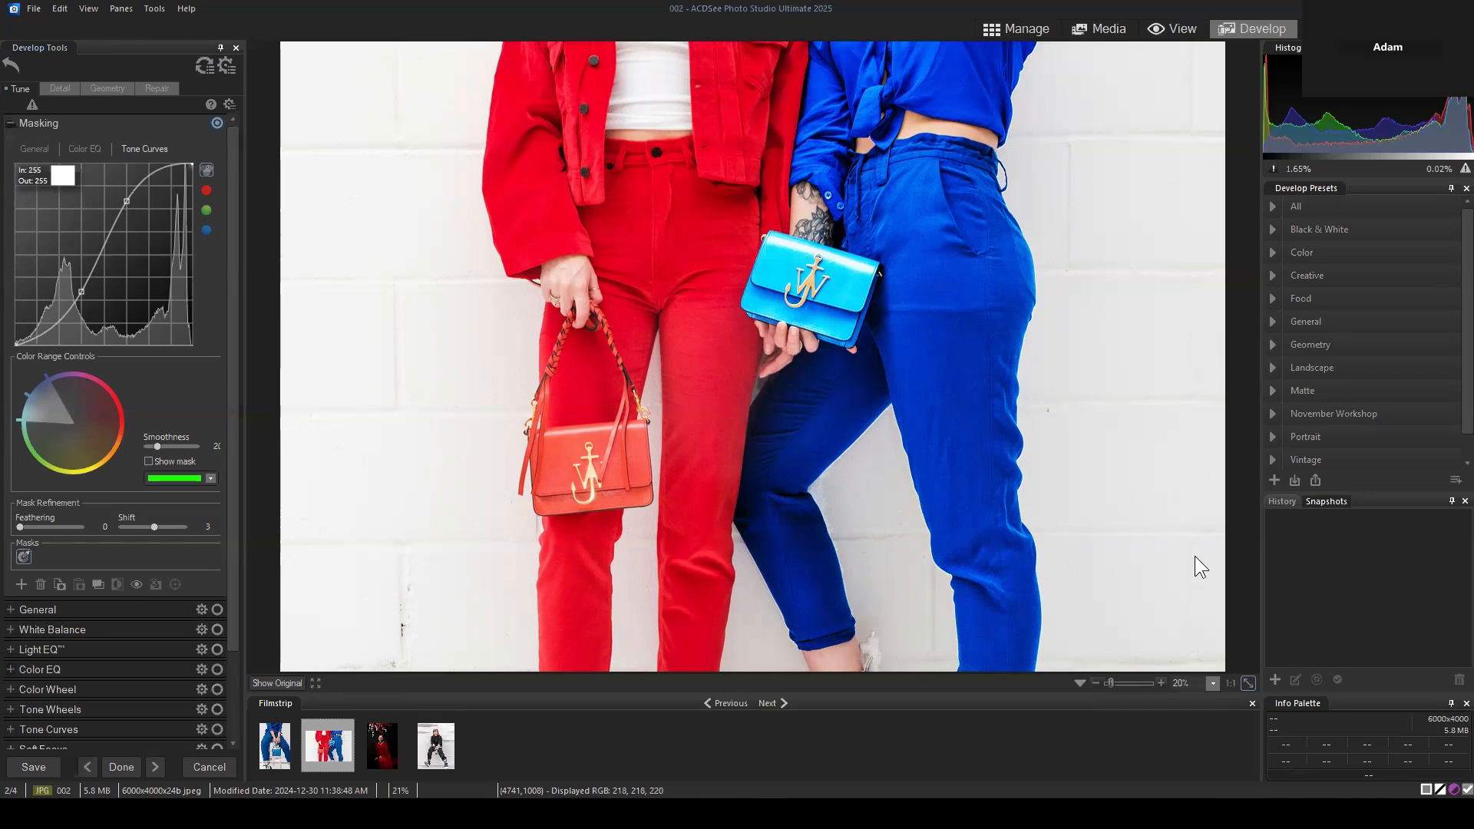
Check the hip edge of the blue pants up close and set the mask's Shift to 0
drag(1109, 683, 1121, 684)
drag(1179, 616, 1220, 596)
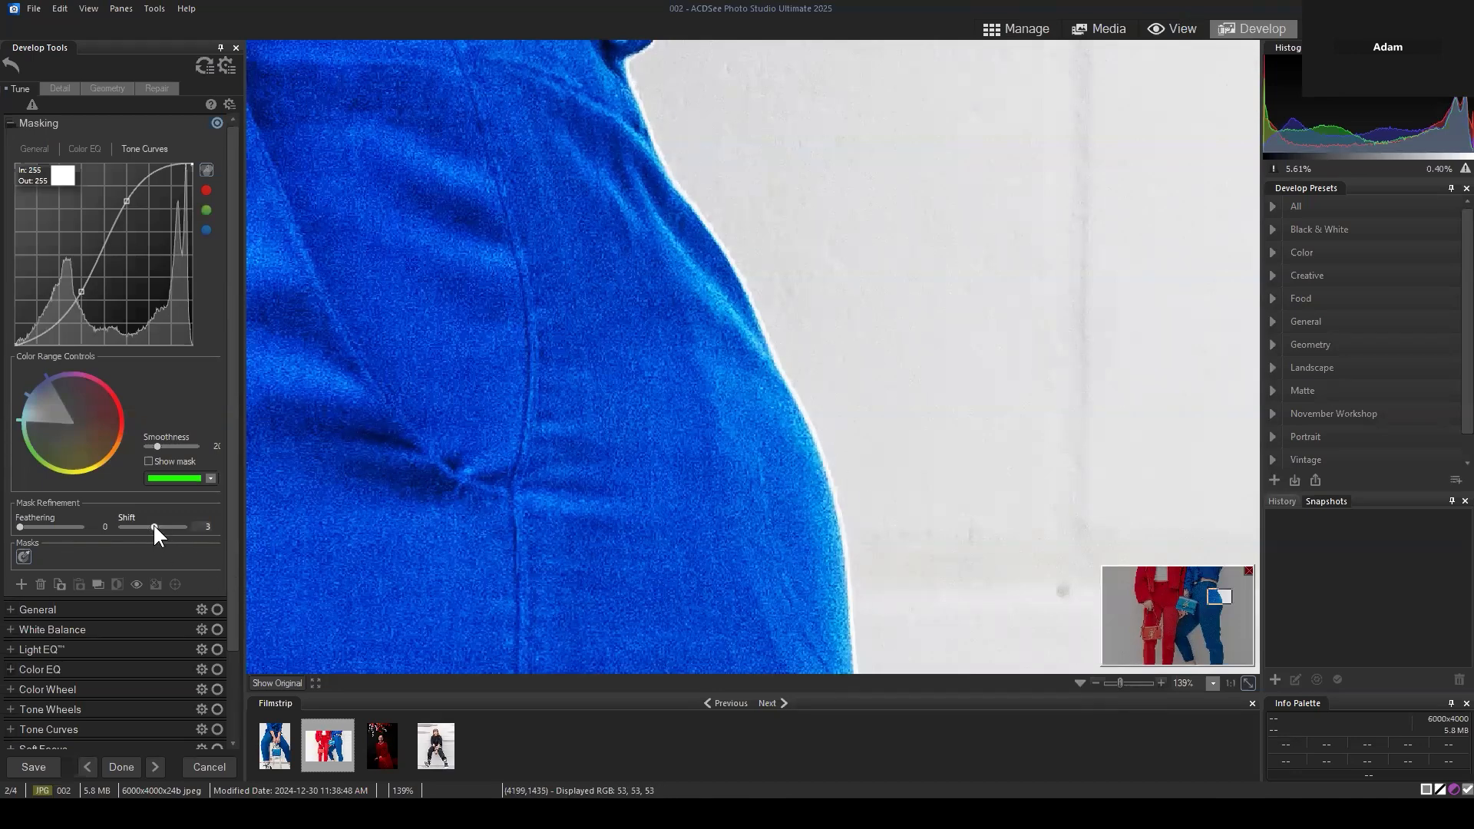
drag(154, 525, 149, 526)
click(1248, 682)
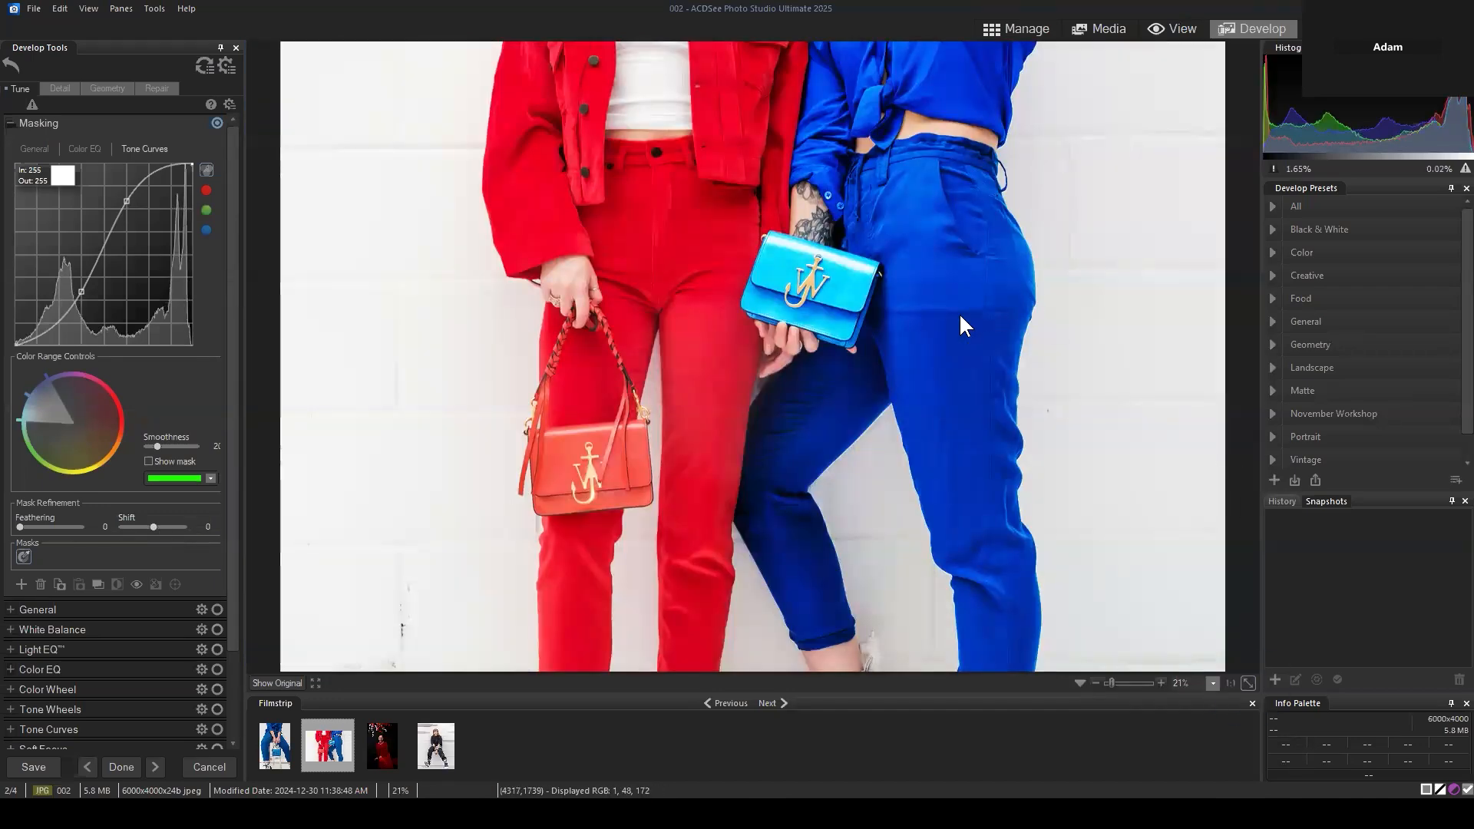
Try changing the mask's Exposure, Saturation and Vibrance, with Vibrance at -28, and reset each to 0
click(34, 148)
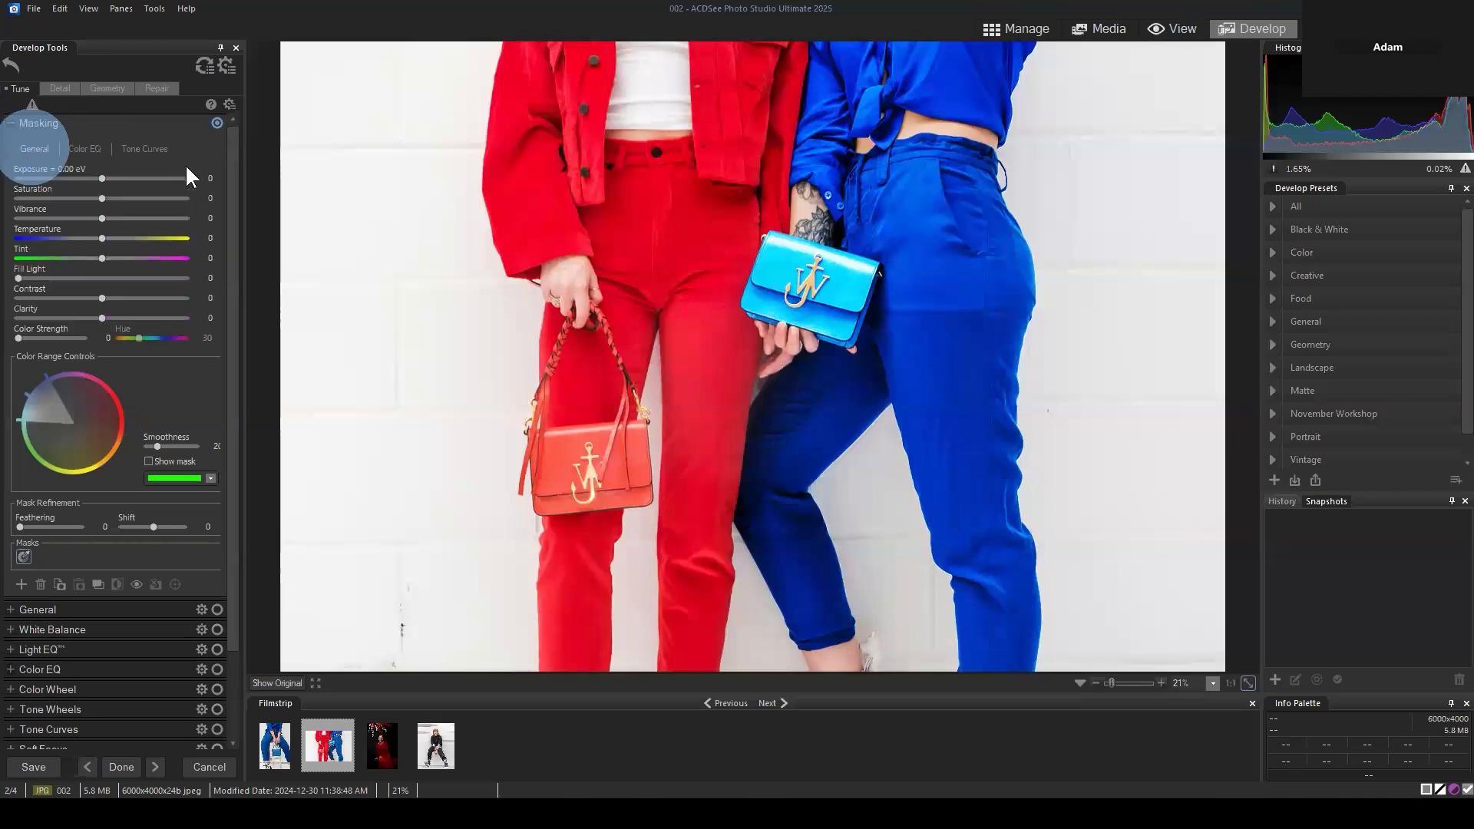
drag(102, 178, 79, 223)
double_click(109, 172)
double_click(54, 197)
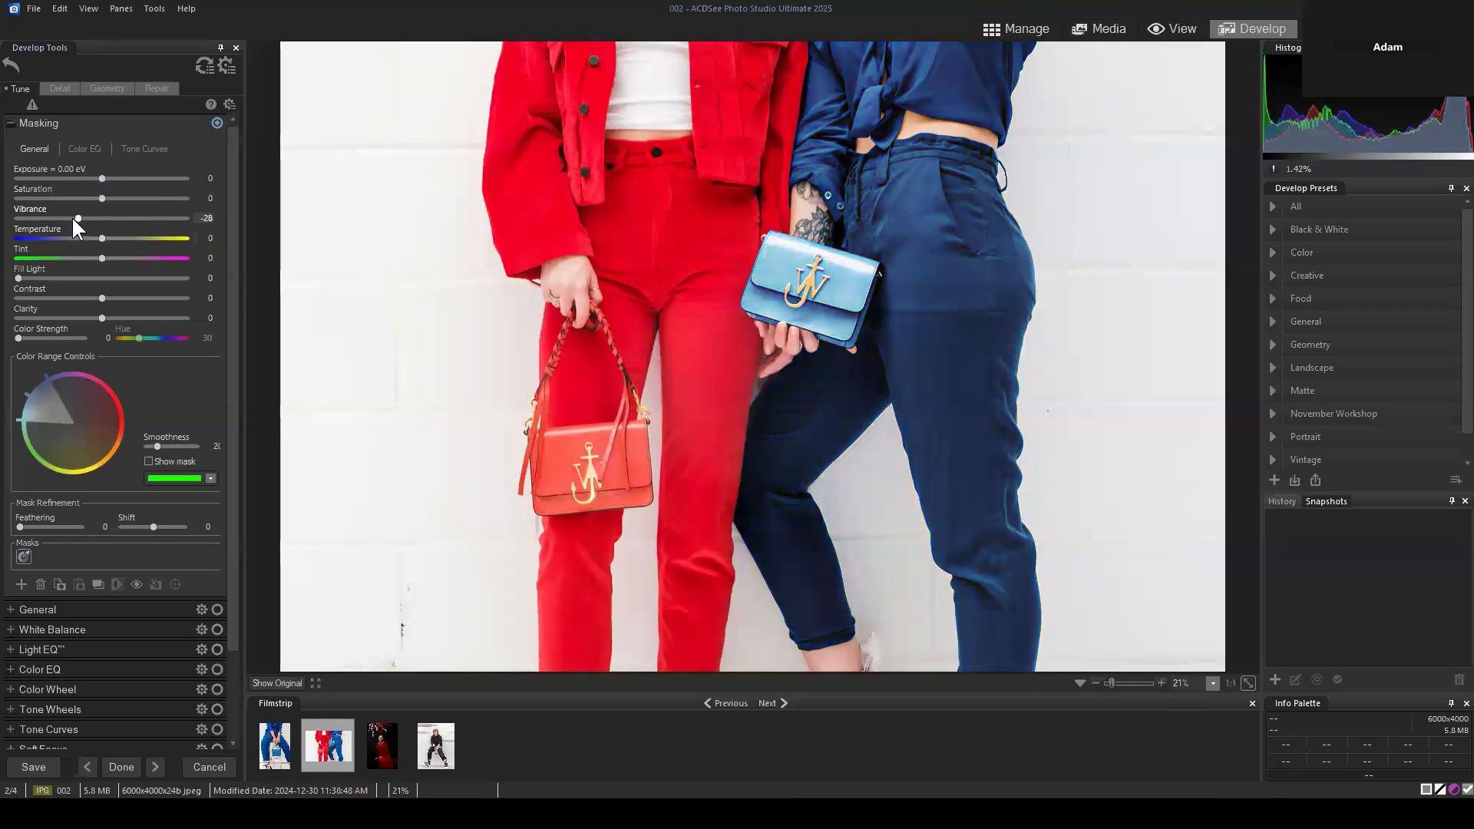
double_click(80, 218)
Try changing the mask's Temperature, Tint and Fill Light, with Fill Light at 43, and reset each to 0
drag(102, 239, 91, 277)
double_click(66, 235)
double_click(54, 257)
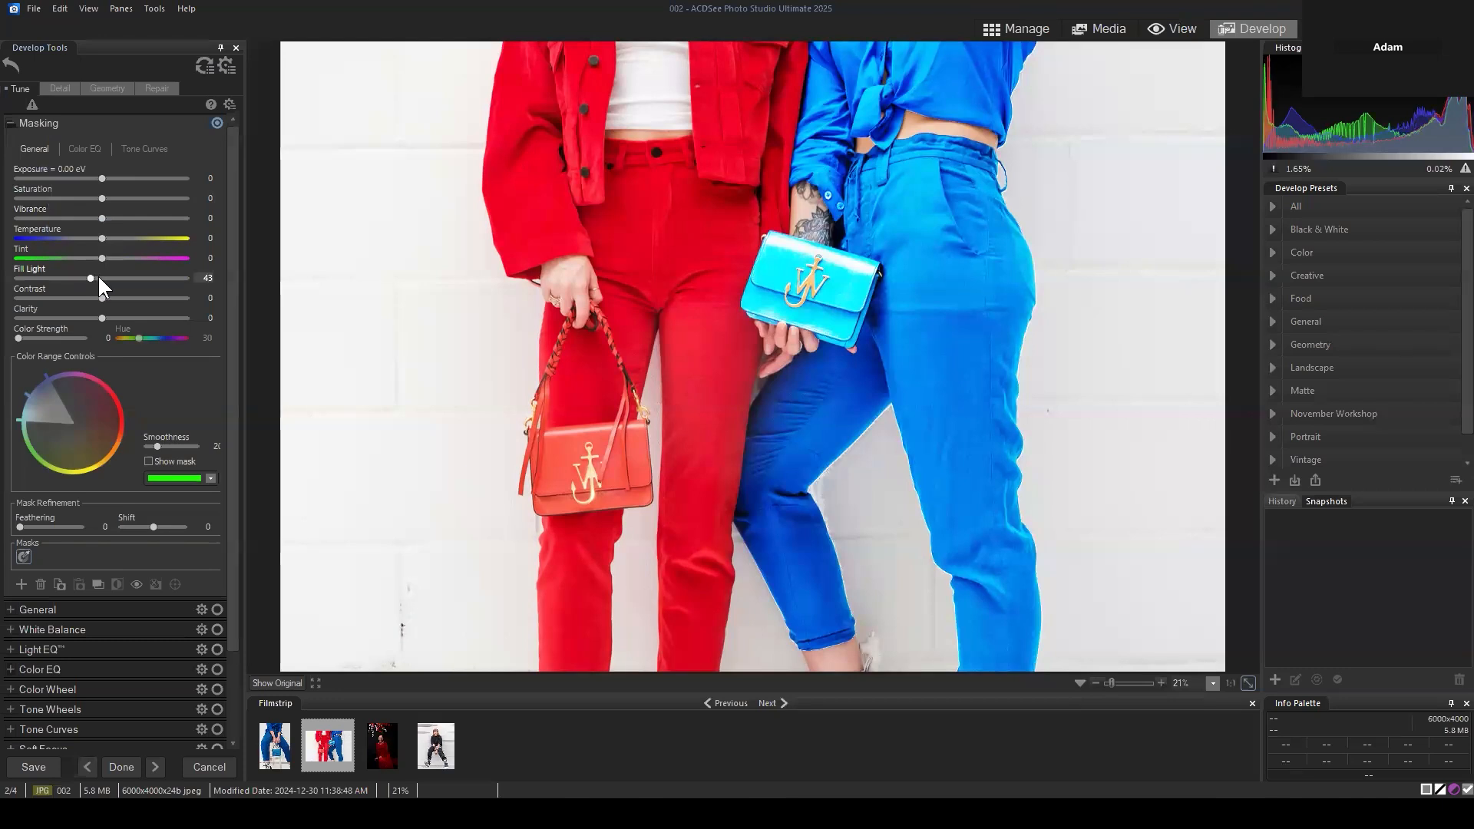
double_click(98, 279)
Try different Contrast values and a Clarity of 97 on the masked outfit, and reset both to 0
drag(102, 298, 165, 317)
double_click(76, 290)
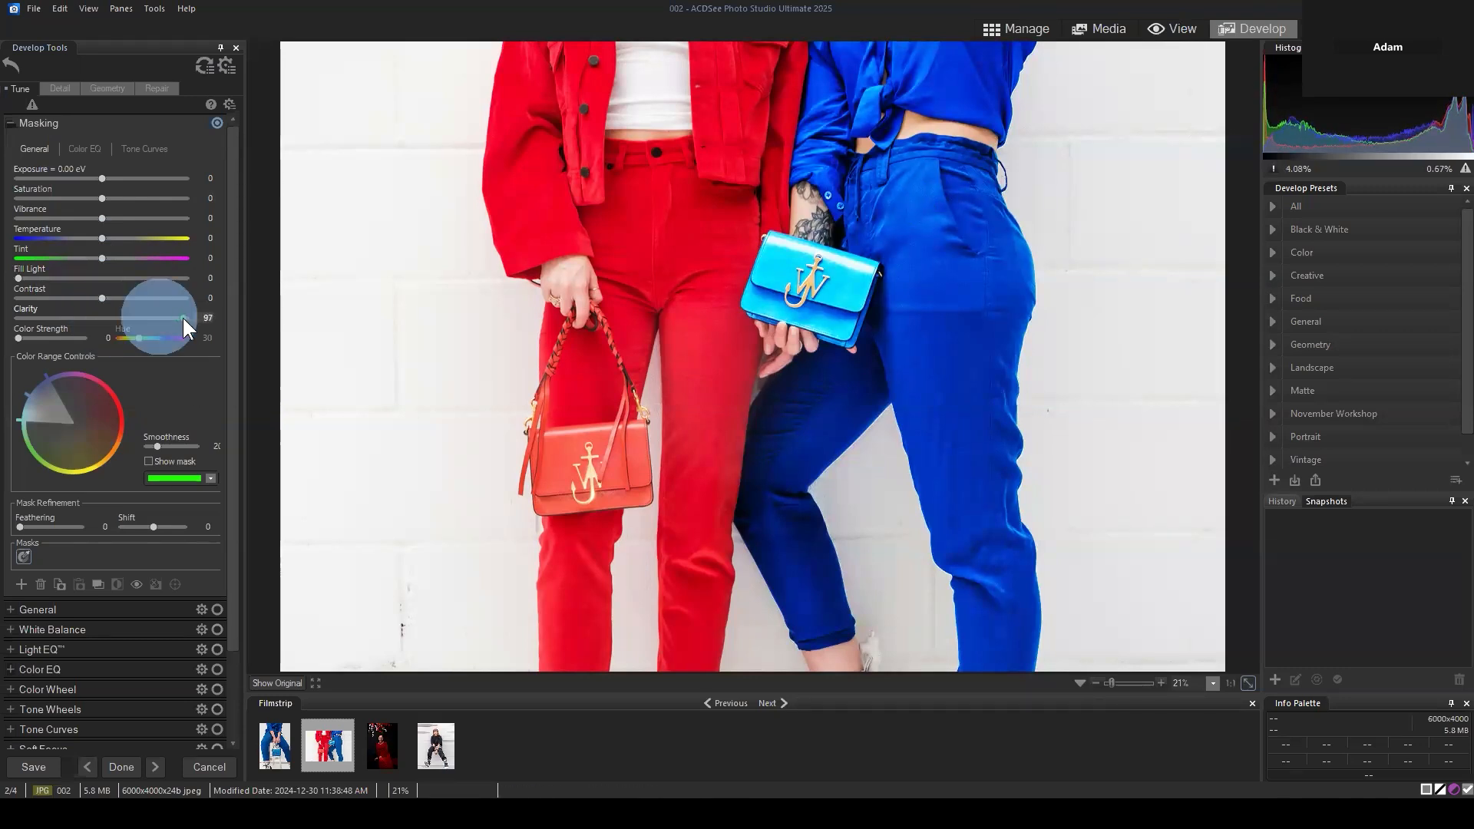
drag(182, 318, 155, 315)
double_click(159, 317)
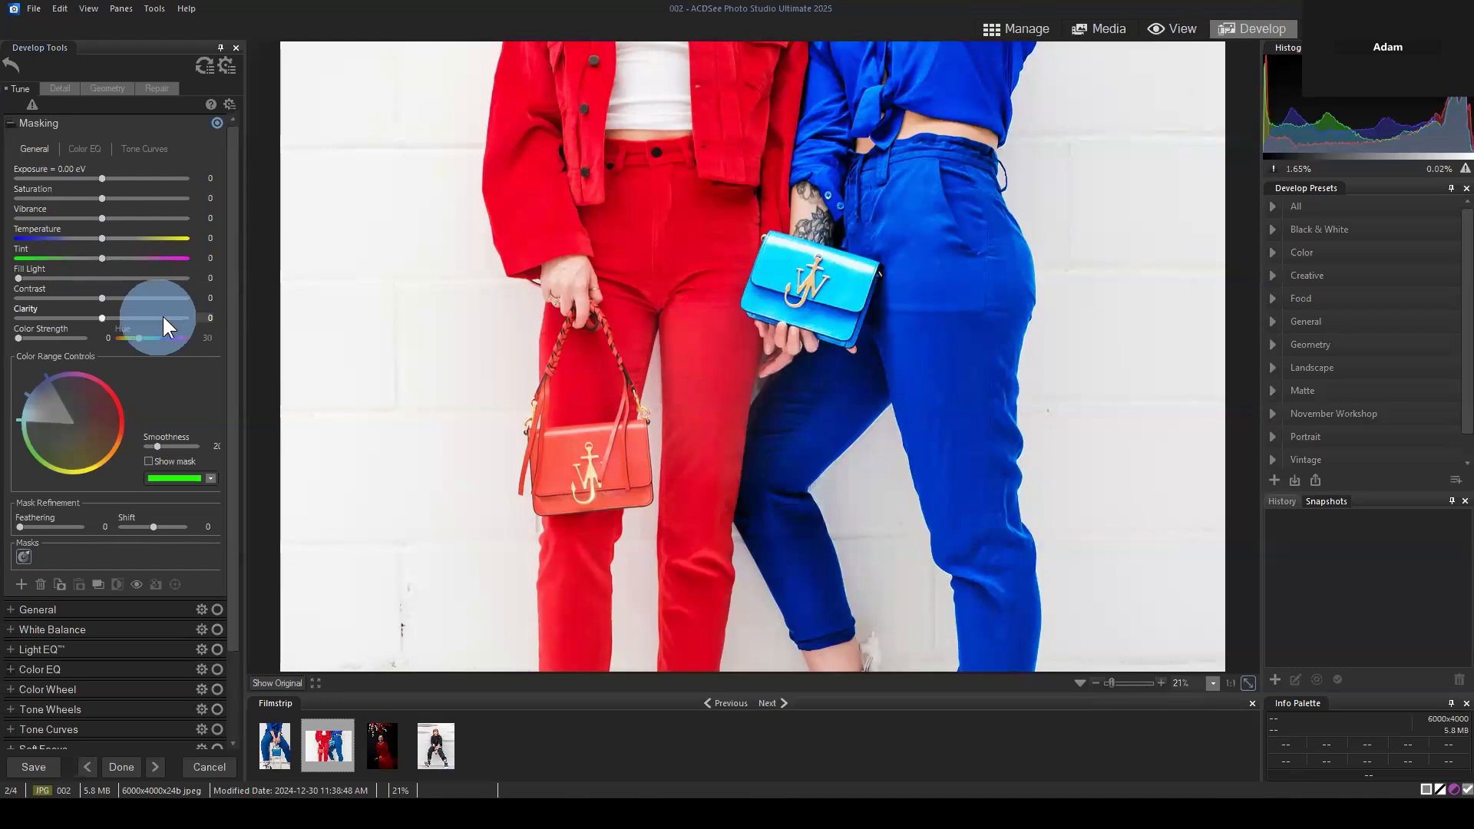
Try the mask's Color EQ saturation with Green at 100 and Blue at 100, resetting each to 0
click(89, 149)
click(34, 148)
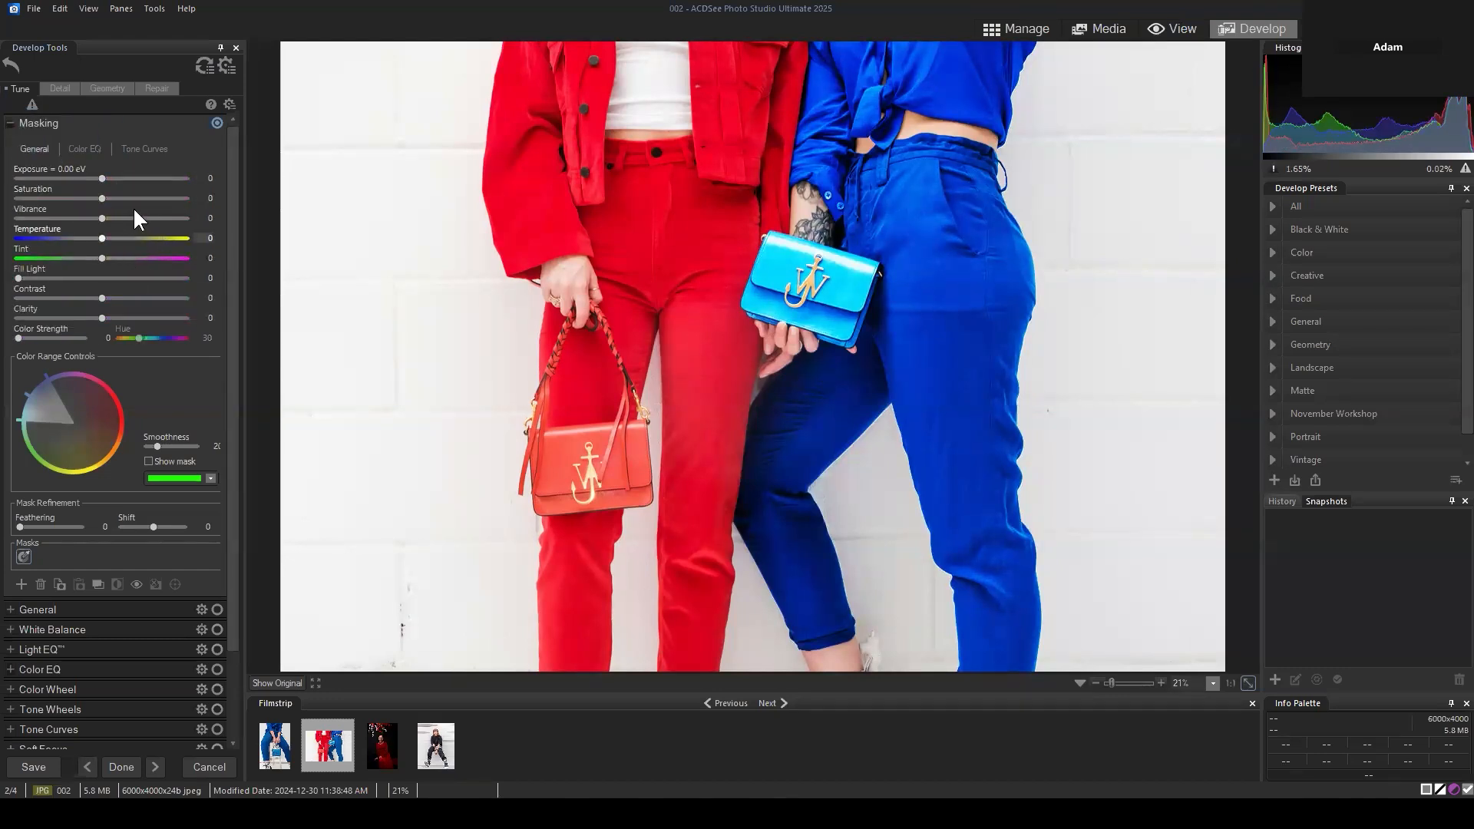
click(82, 149)
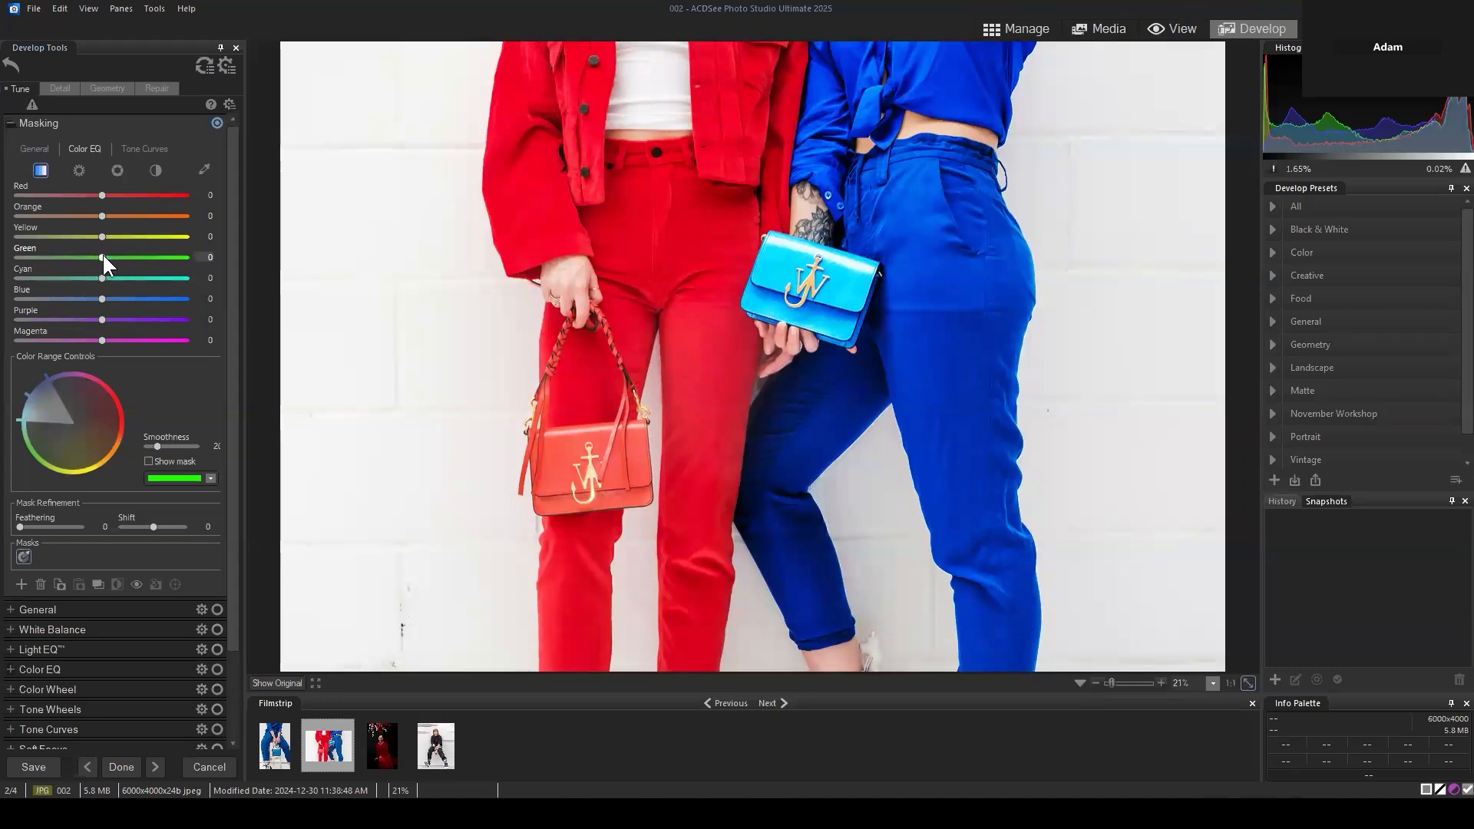
drag(100, 252, 327, 245)
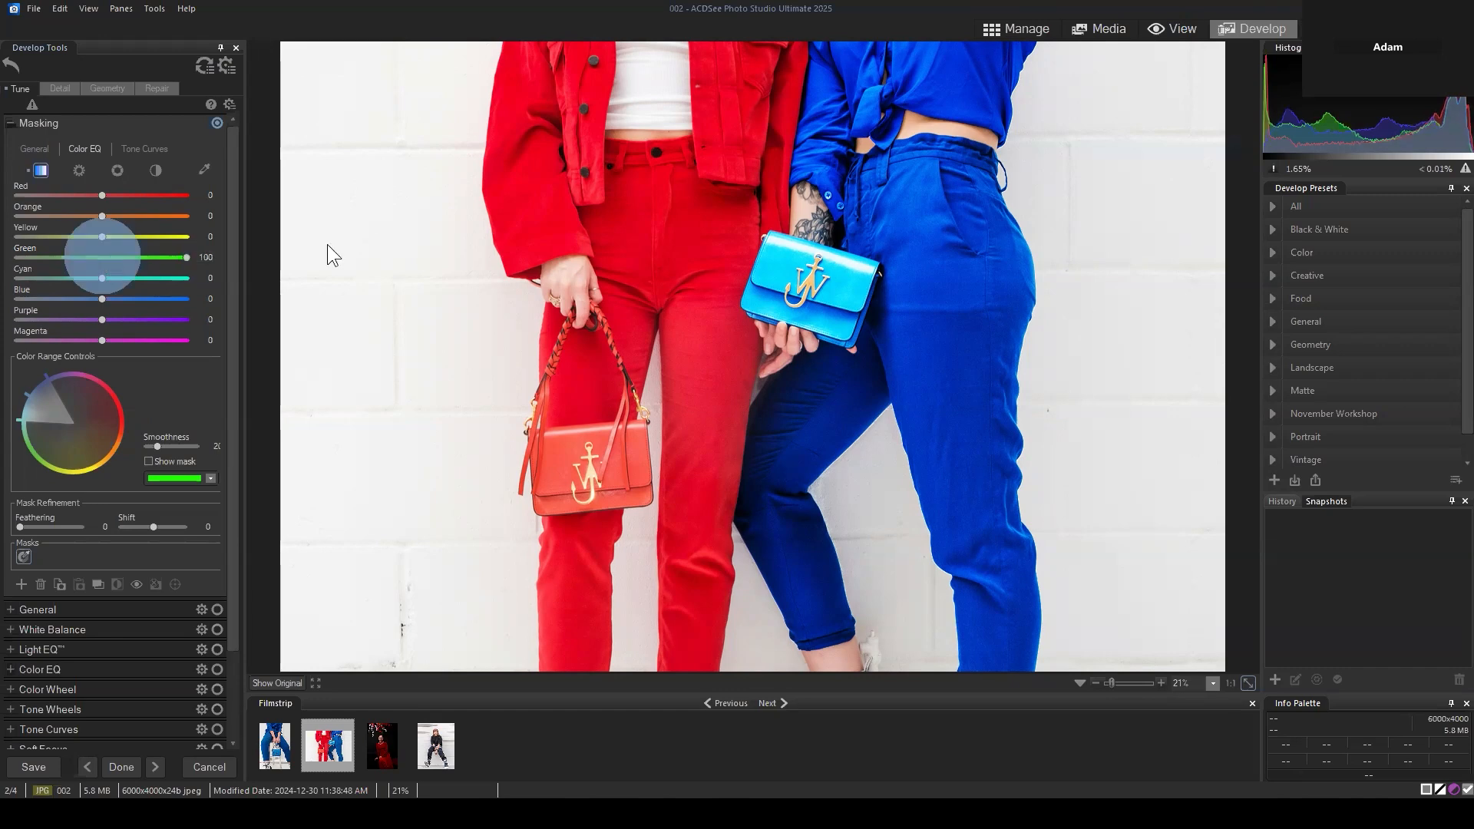
double_click(160, 257)
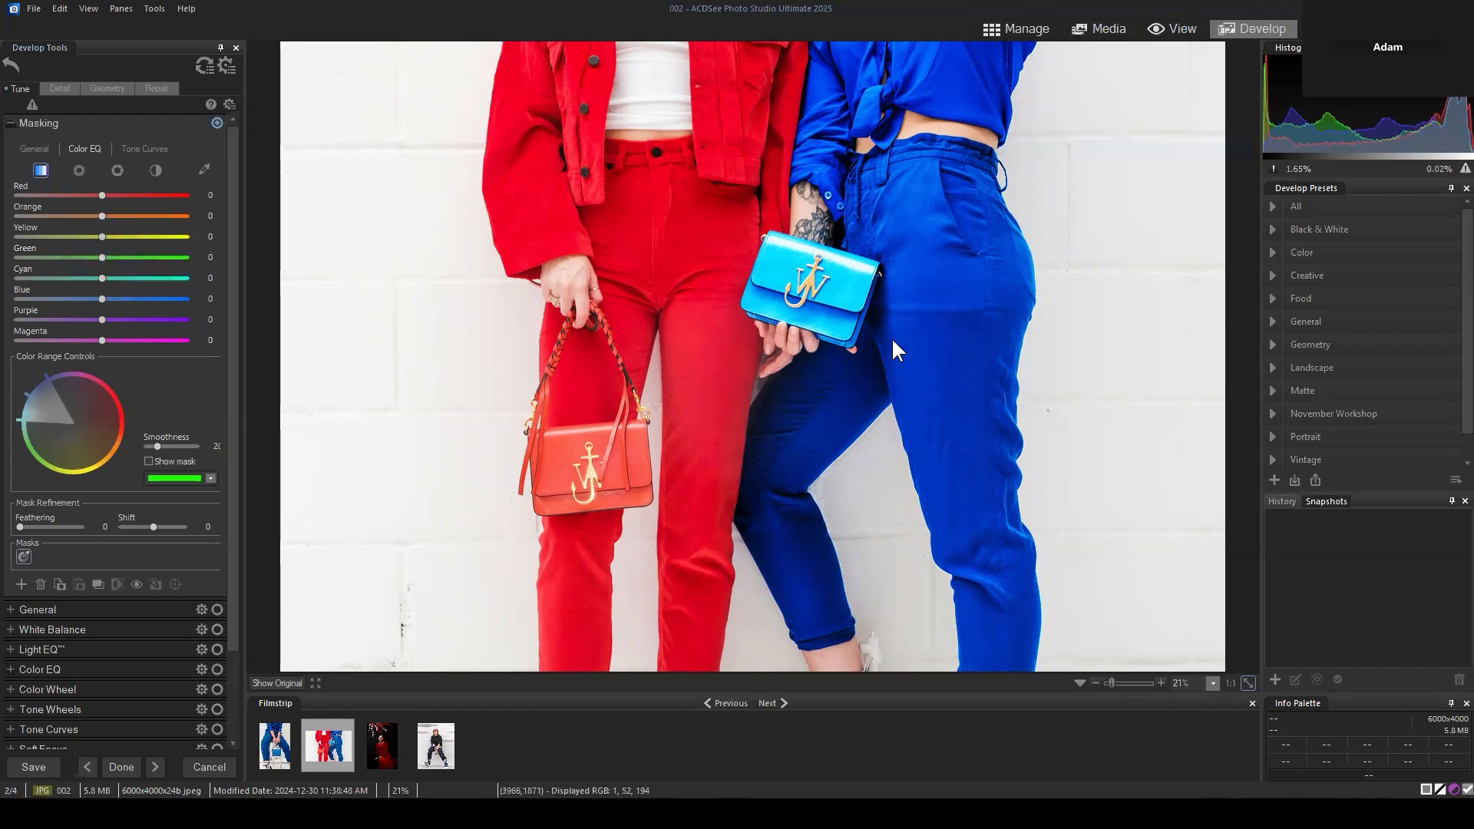
drag(108, 299, 356, 302)
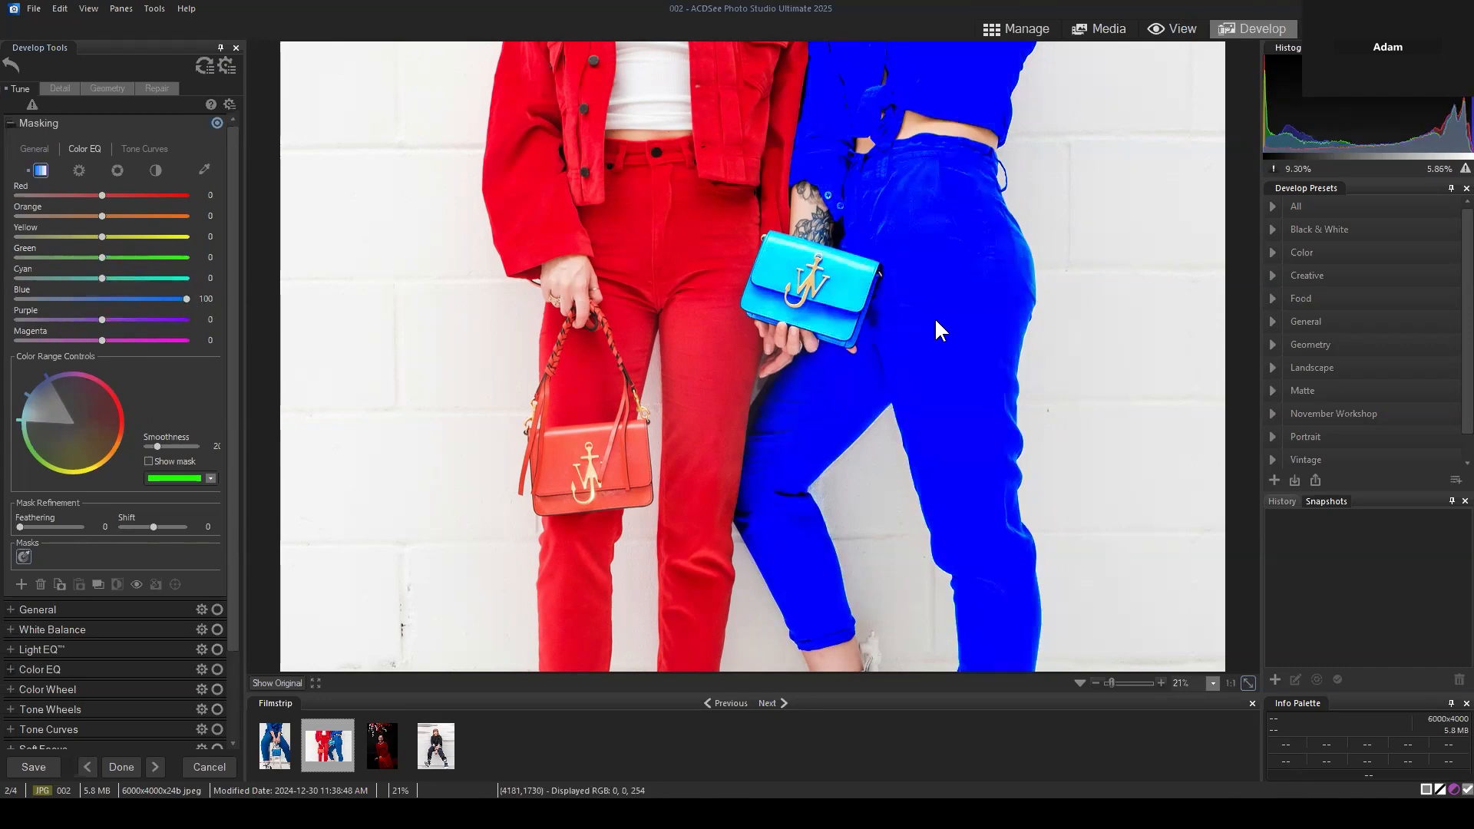
double_click(174, 298)
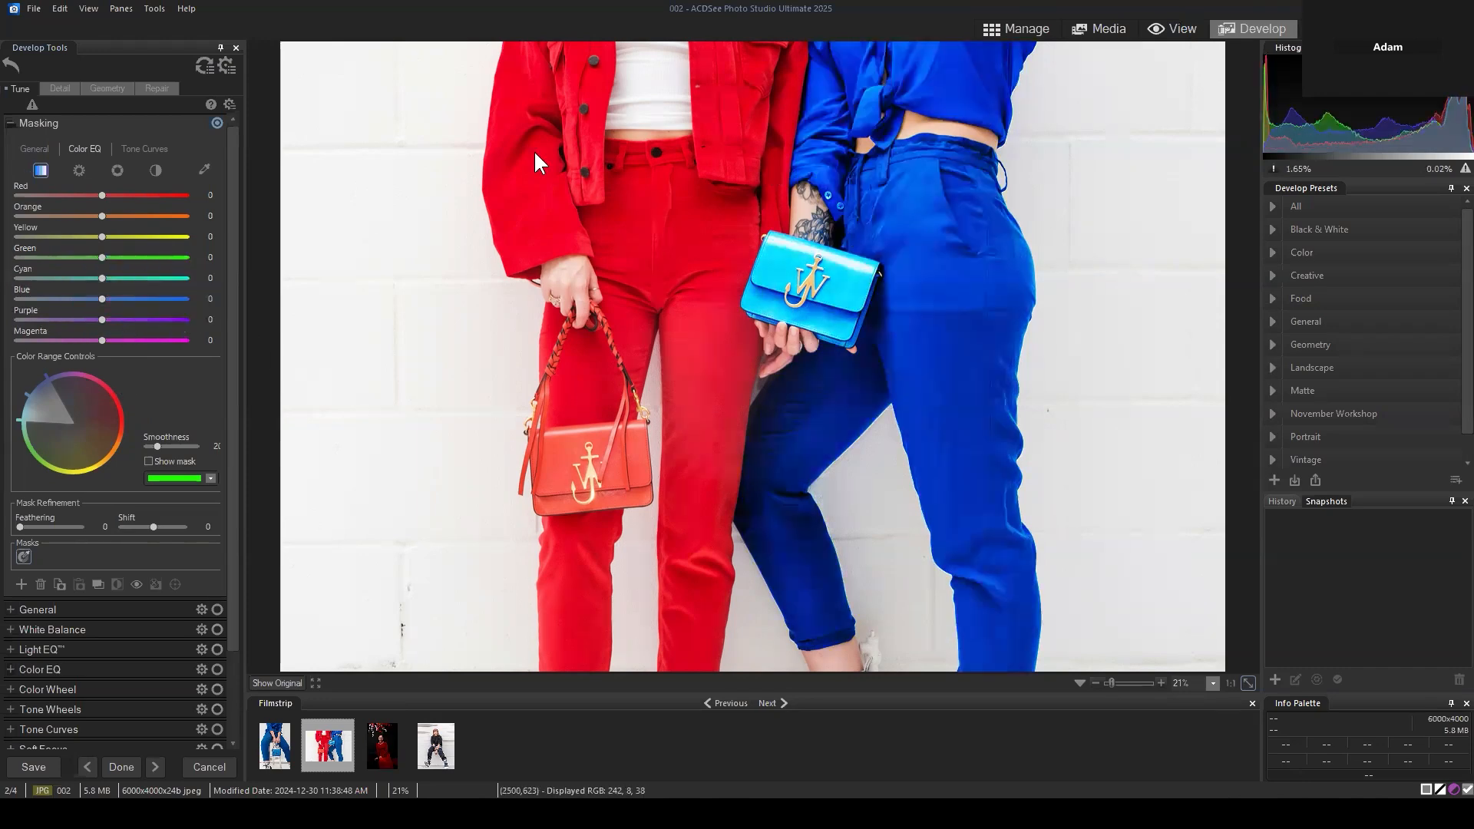
Try the mask's Color EQ brightness on Green and on Blue at 40, resetting both to 0
click(78, 172)
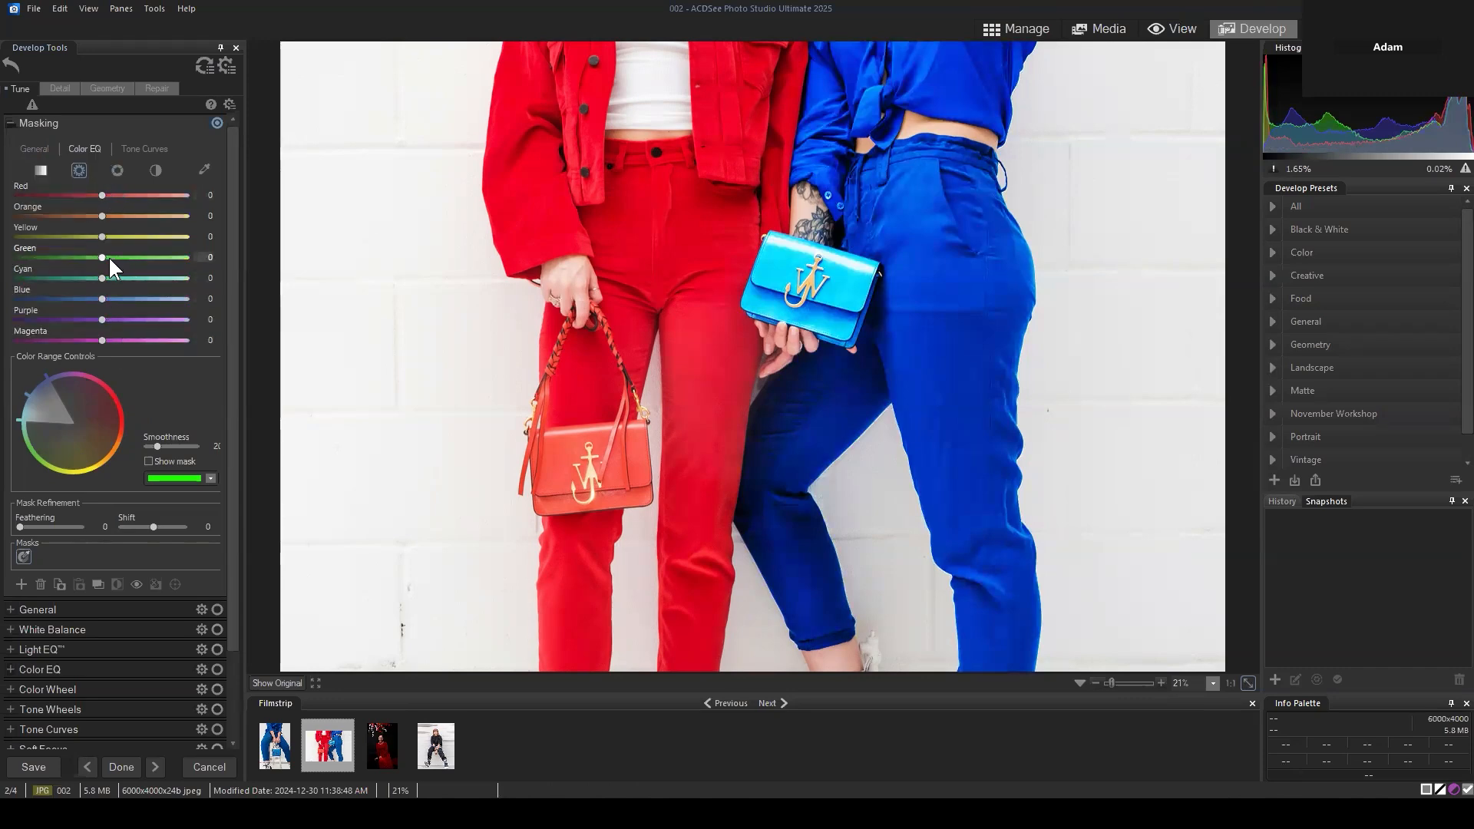
drag(101, 258, 194, 269)
drag(75, 265, 135, 298)
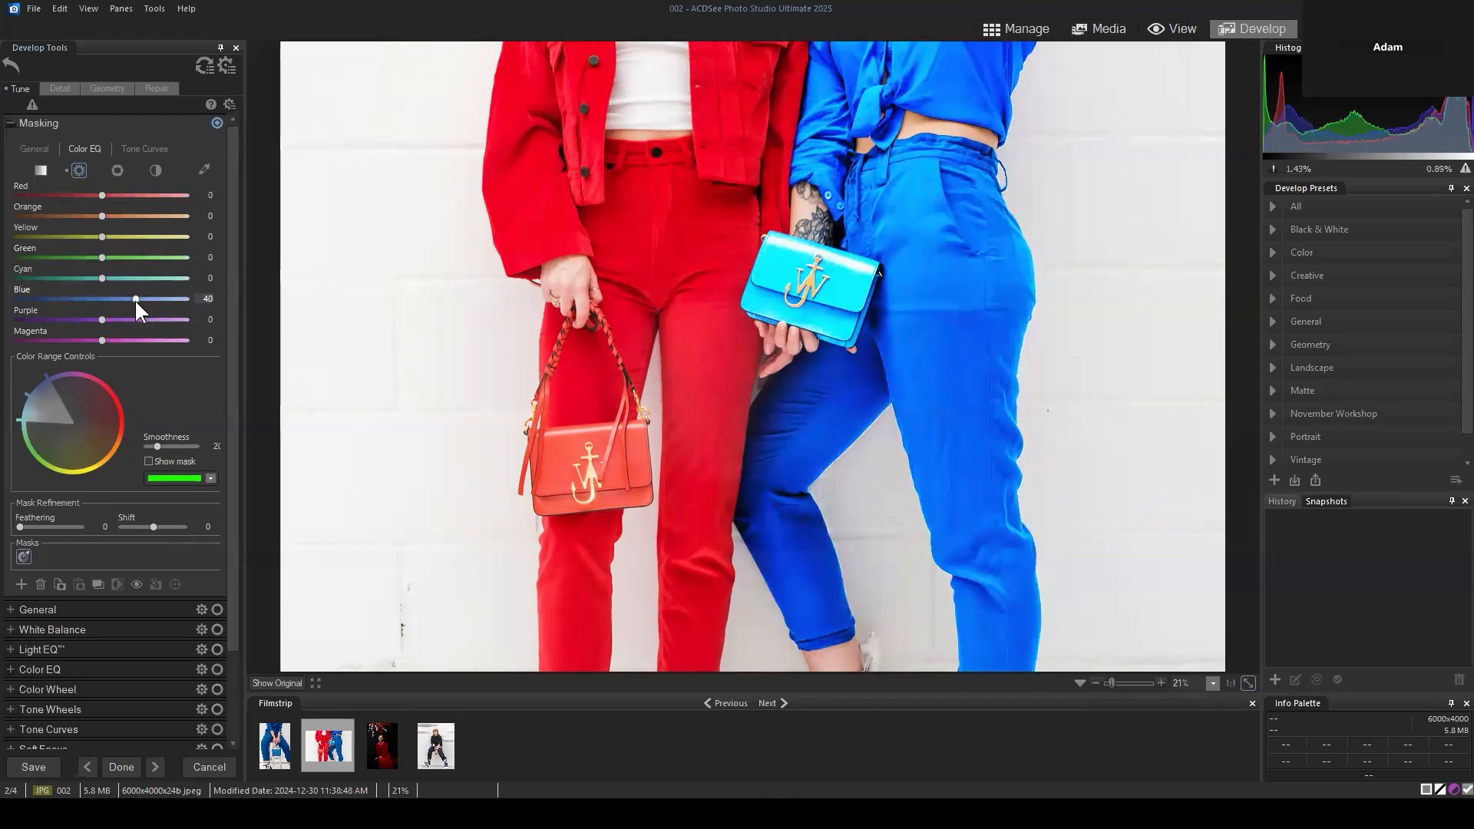
double_click(132, 297)
Try the mask's Color EQ Blue hue at 100, and set it to 55 to turn the outfit purple
click(118, 171)
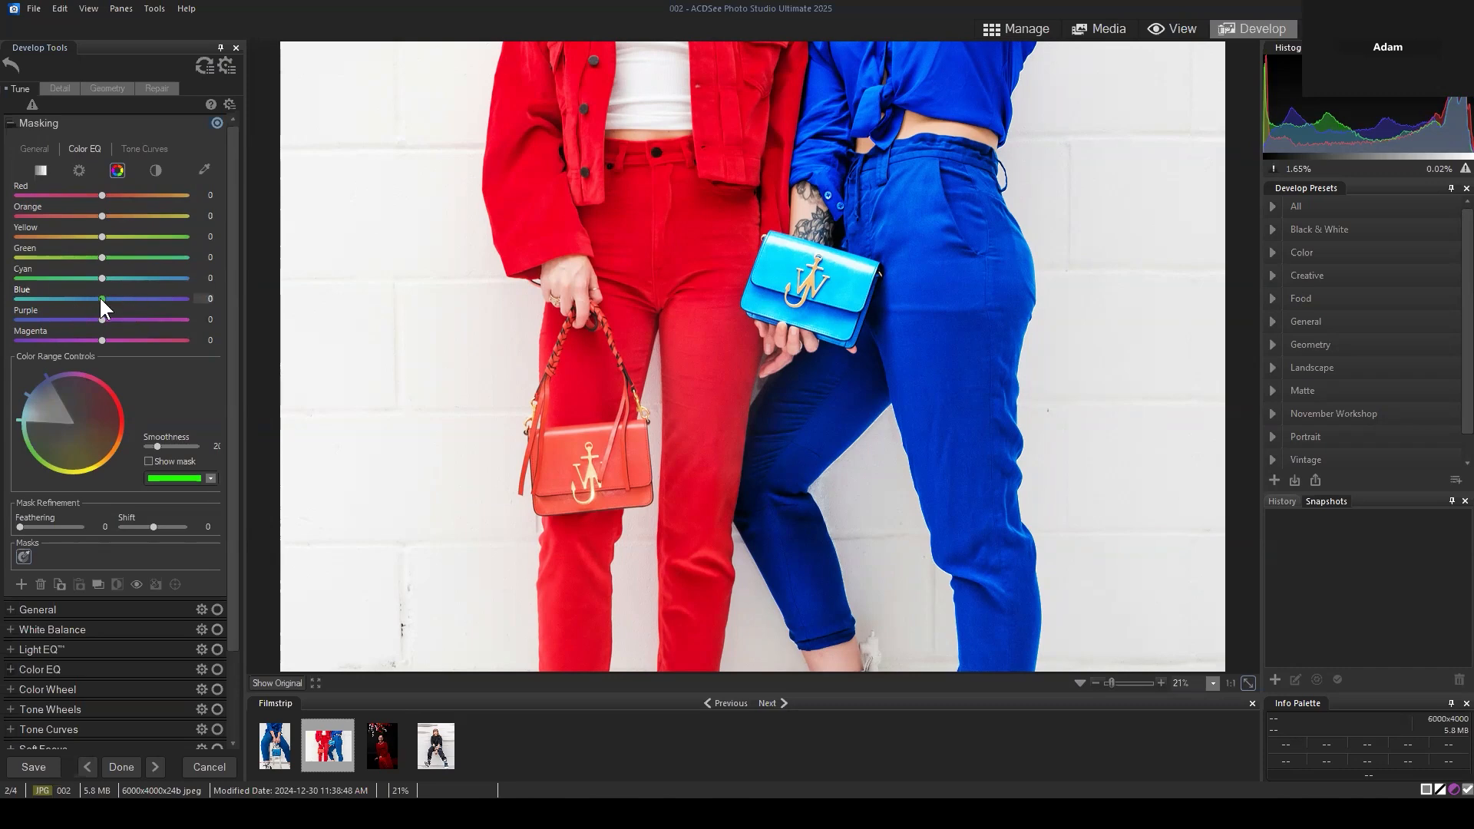
drag(107, 299, 203, 318)
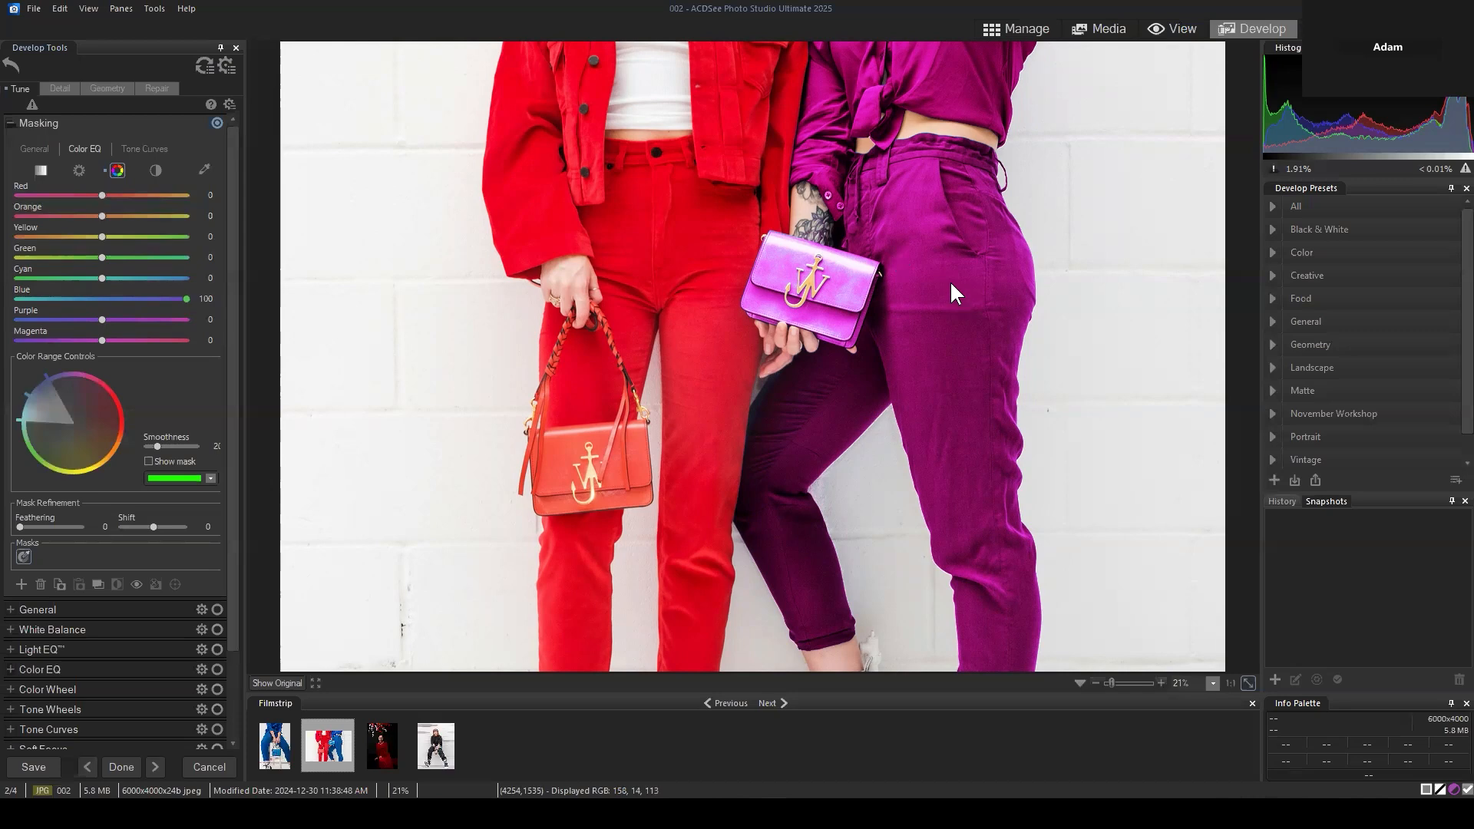
double_click(107, 299)
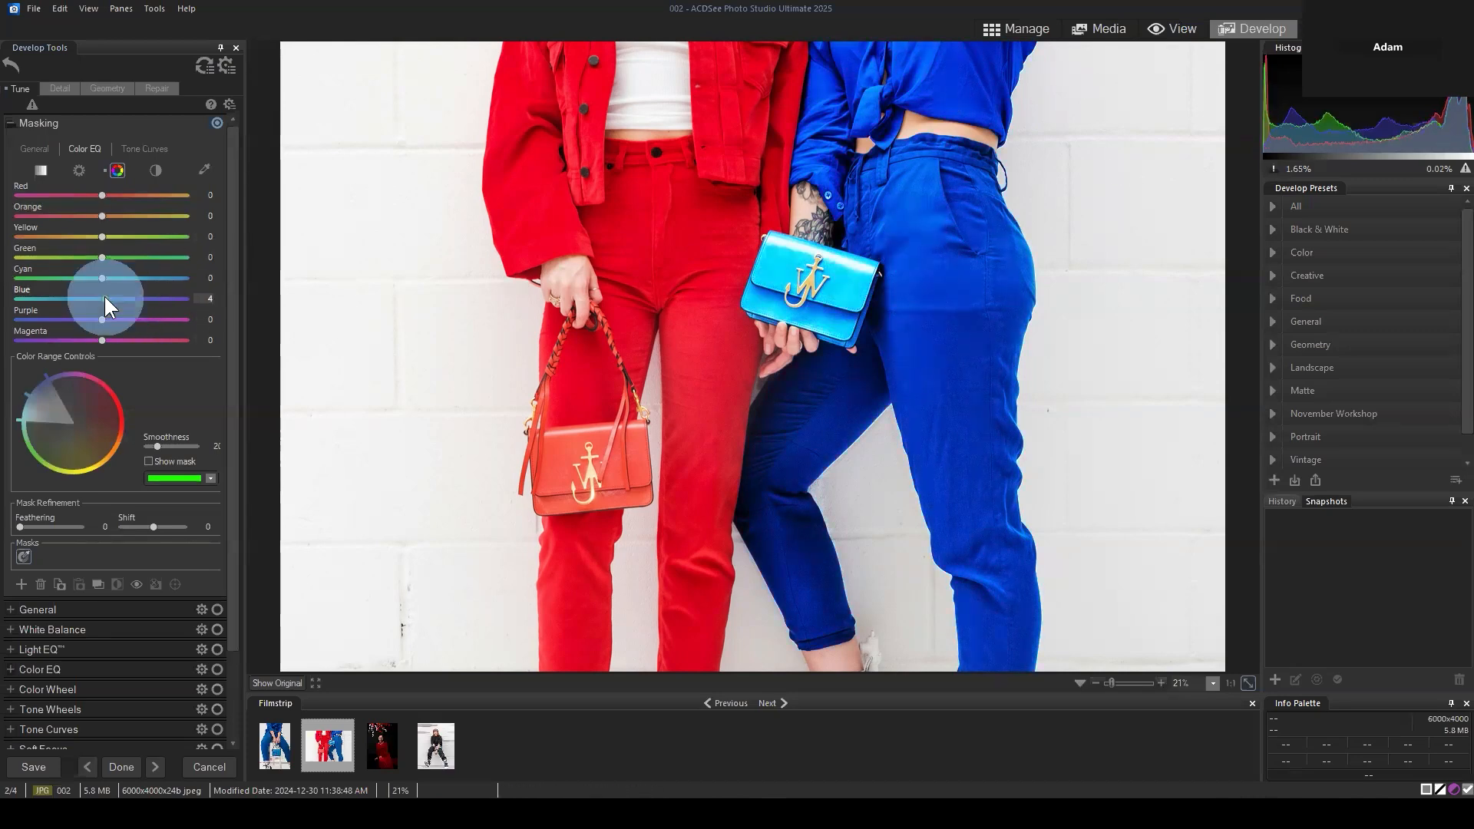
drag(105, 298, 146, 298)
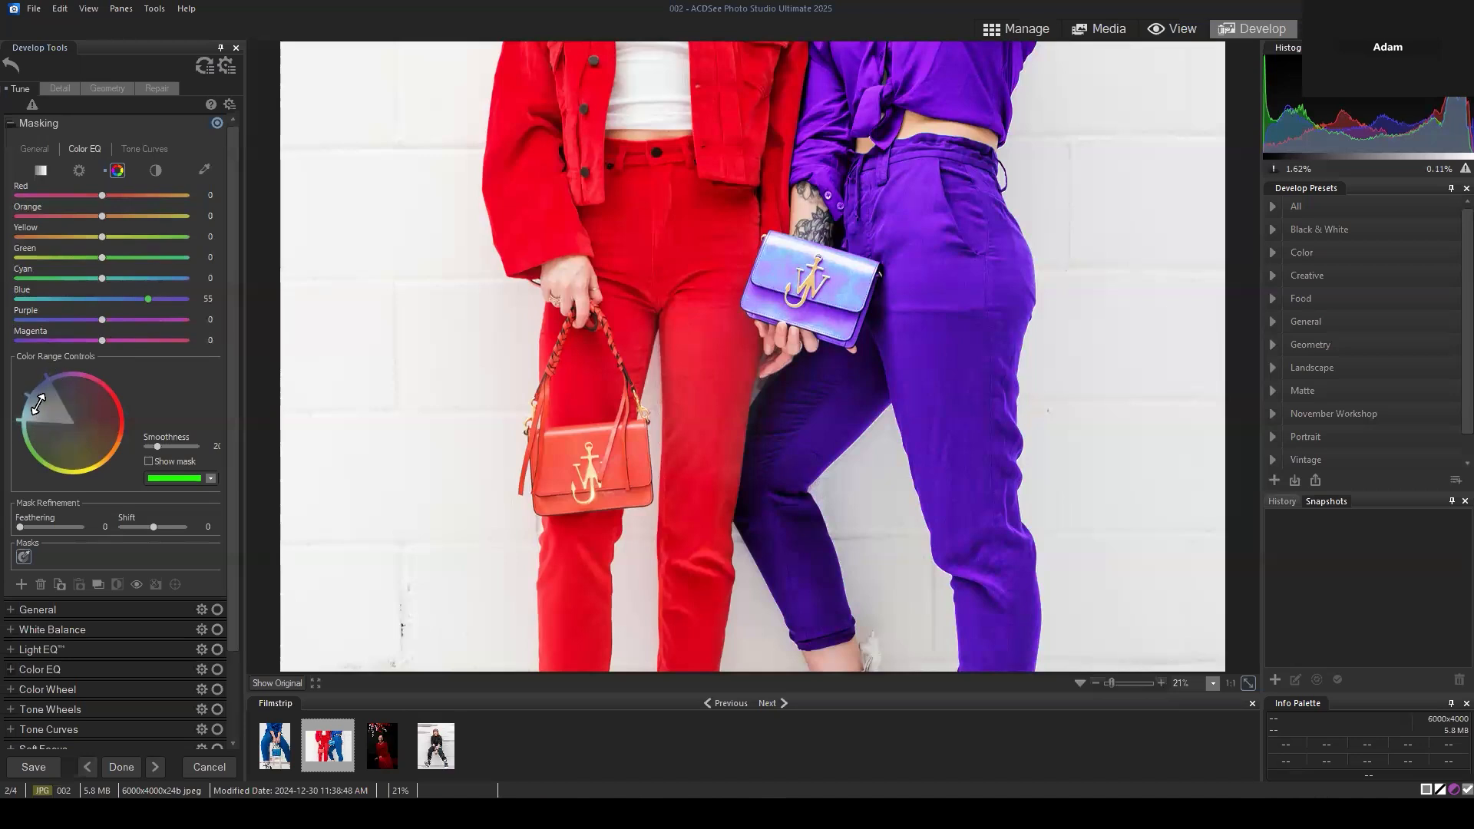
Set the mask's Color EQ Purple hue to -100, and try the Cyan hue at 100 before resetting it to 0
drag(38, 404, 48, 389)
drag(85, 319, 8, 315)
drag(103, 278, 188, 268)
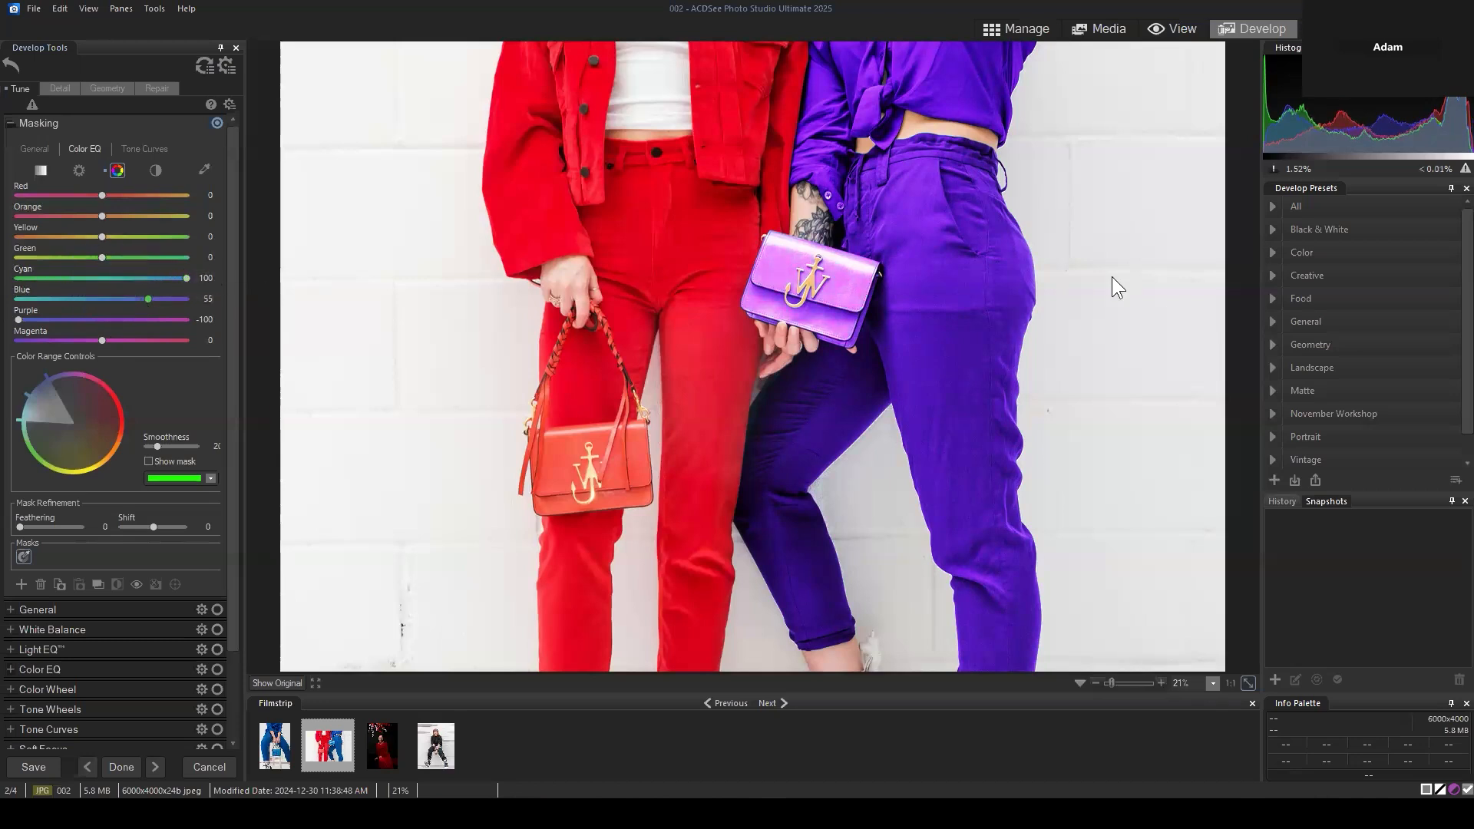
double_click(188, 279)
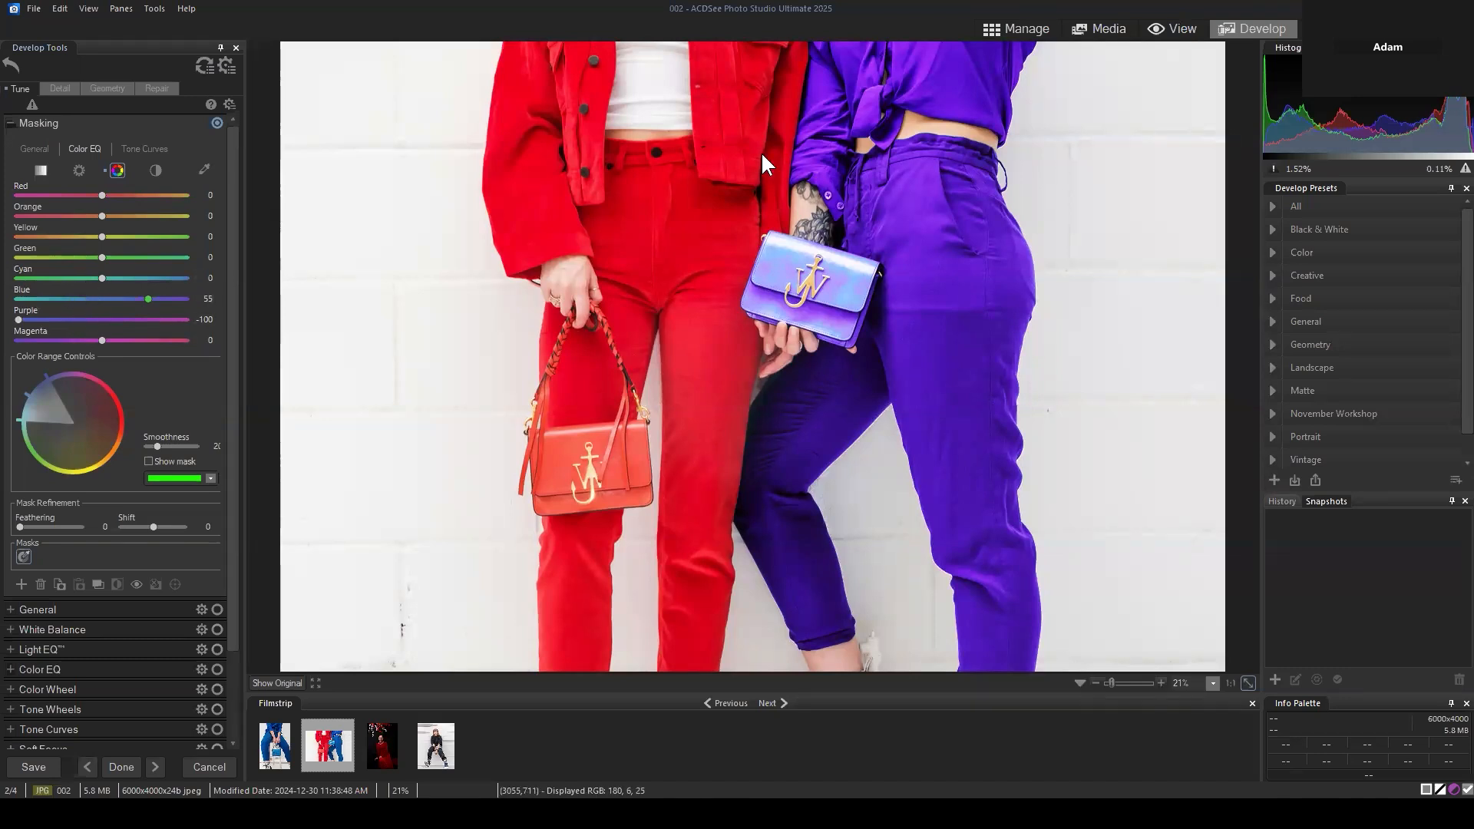
click(152, 168)
click(118, 171)
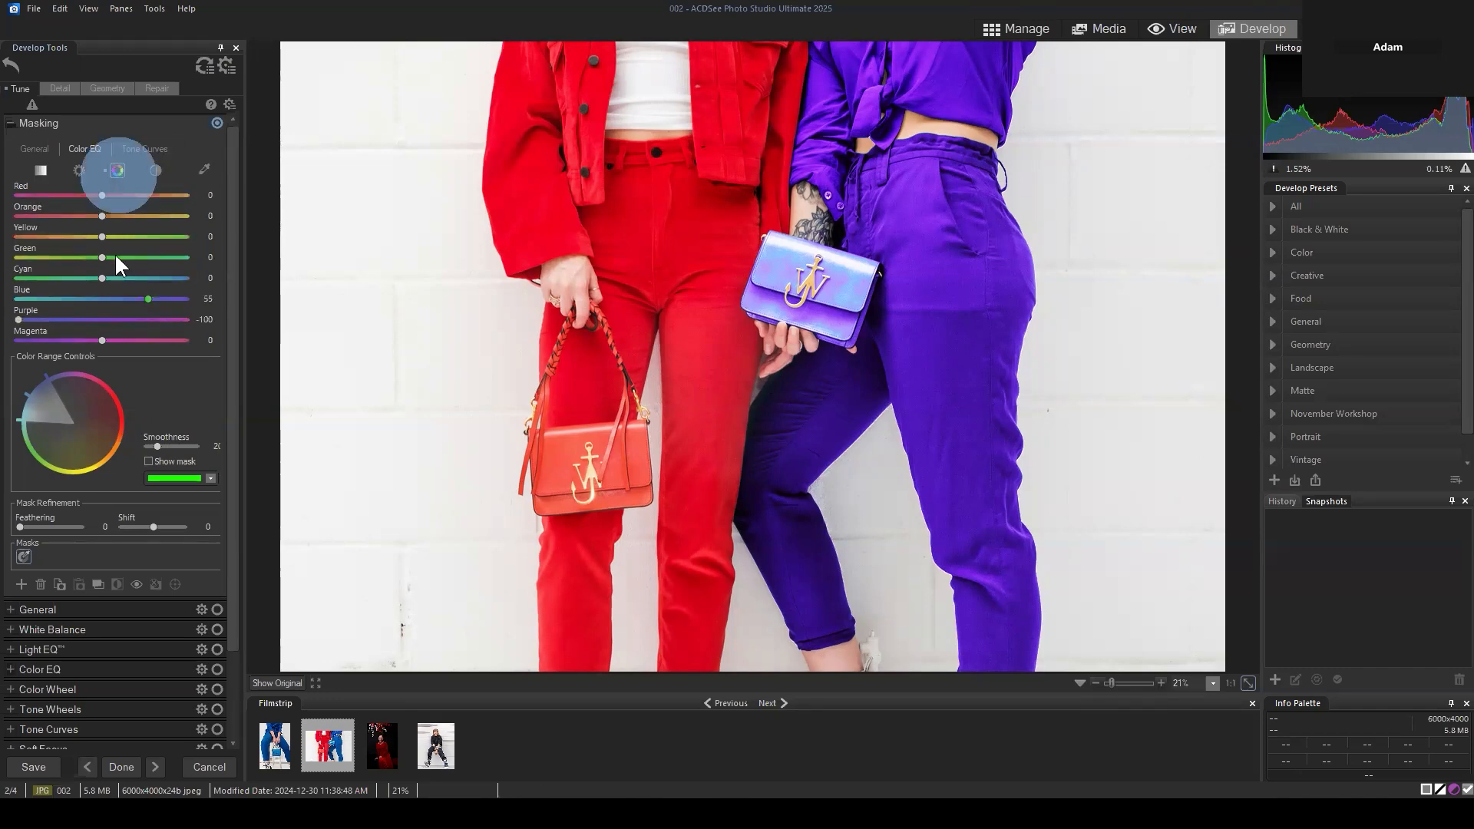
Reset the mask's Color EQ Blue and Purple hue to 0, and try lowering the Blue contrast before resetting it to 0
double_click(122, 299)
double_click(107, 316)
click(152, 169)
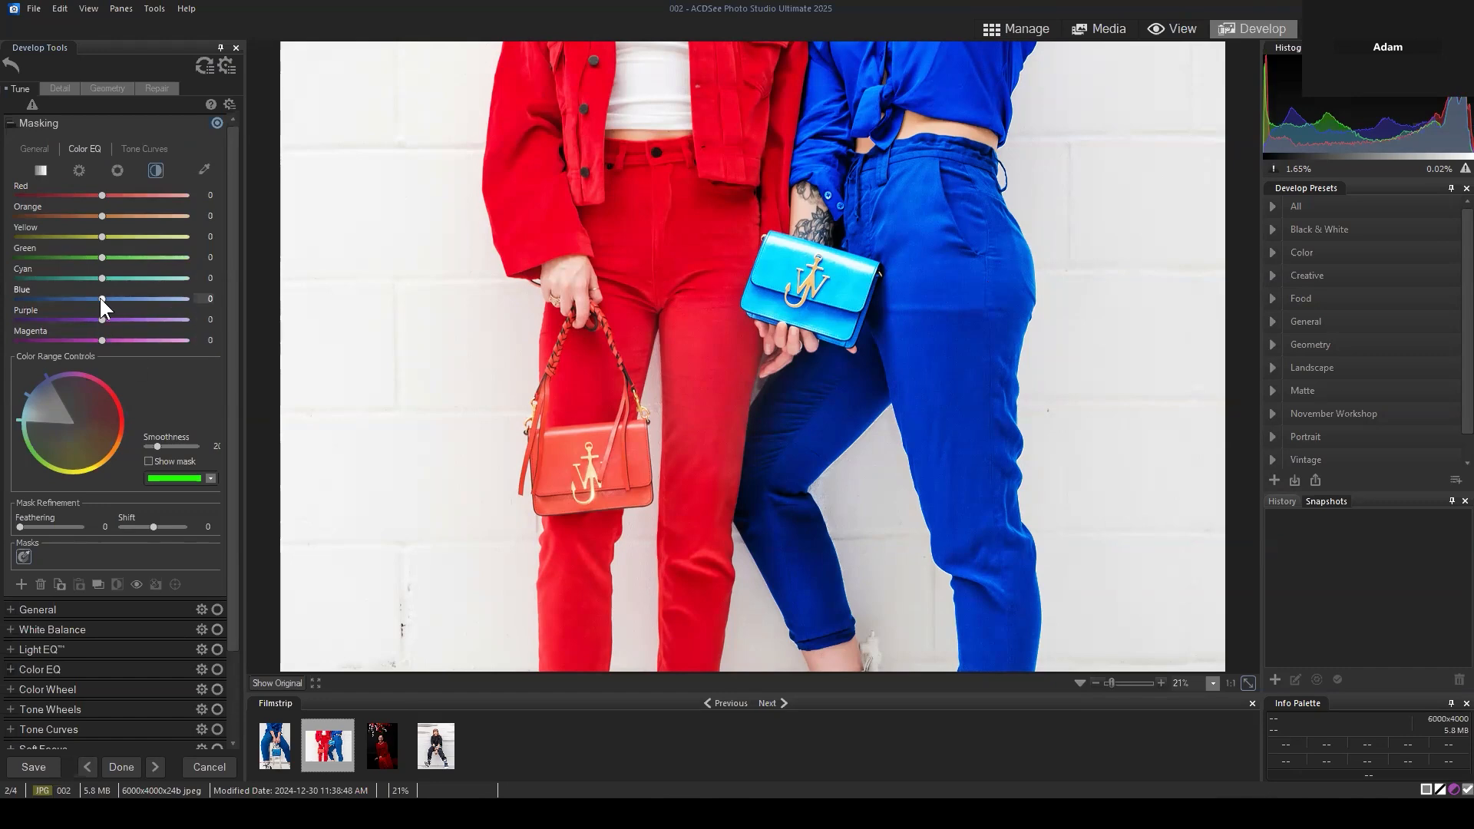
mouse_move(102, 298)
mouse_down()
mouse_move(1, 299)
mouse_move(222, 303)
mouse_move(95, 302)
mouse_up()
double_click(112, 299)
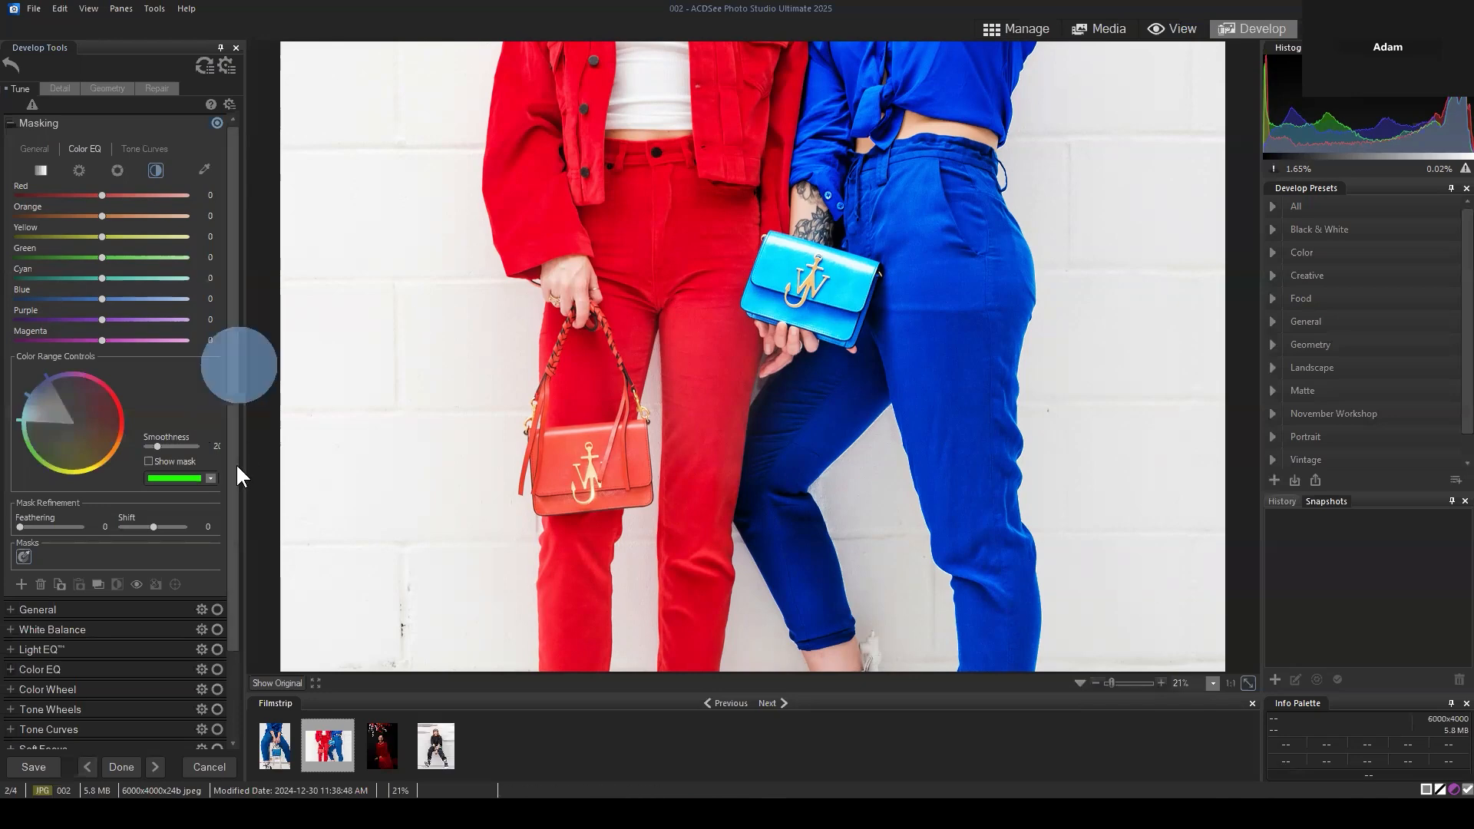
Review the Color Wheel adjustment's controls and return to the mask's settings
scroll(238, 499, down, 3)
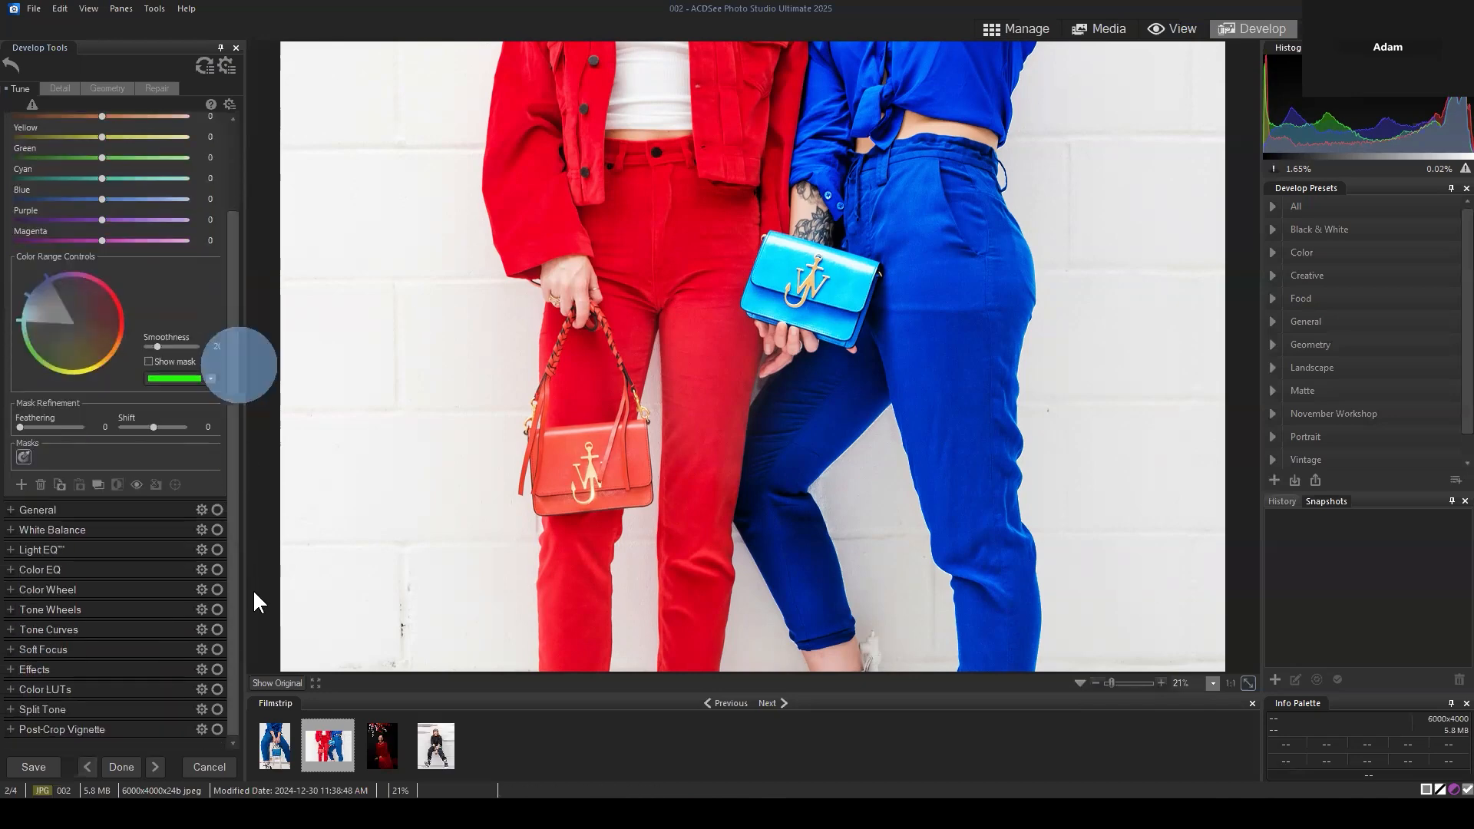
click(35, 588)
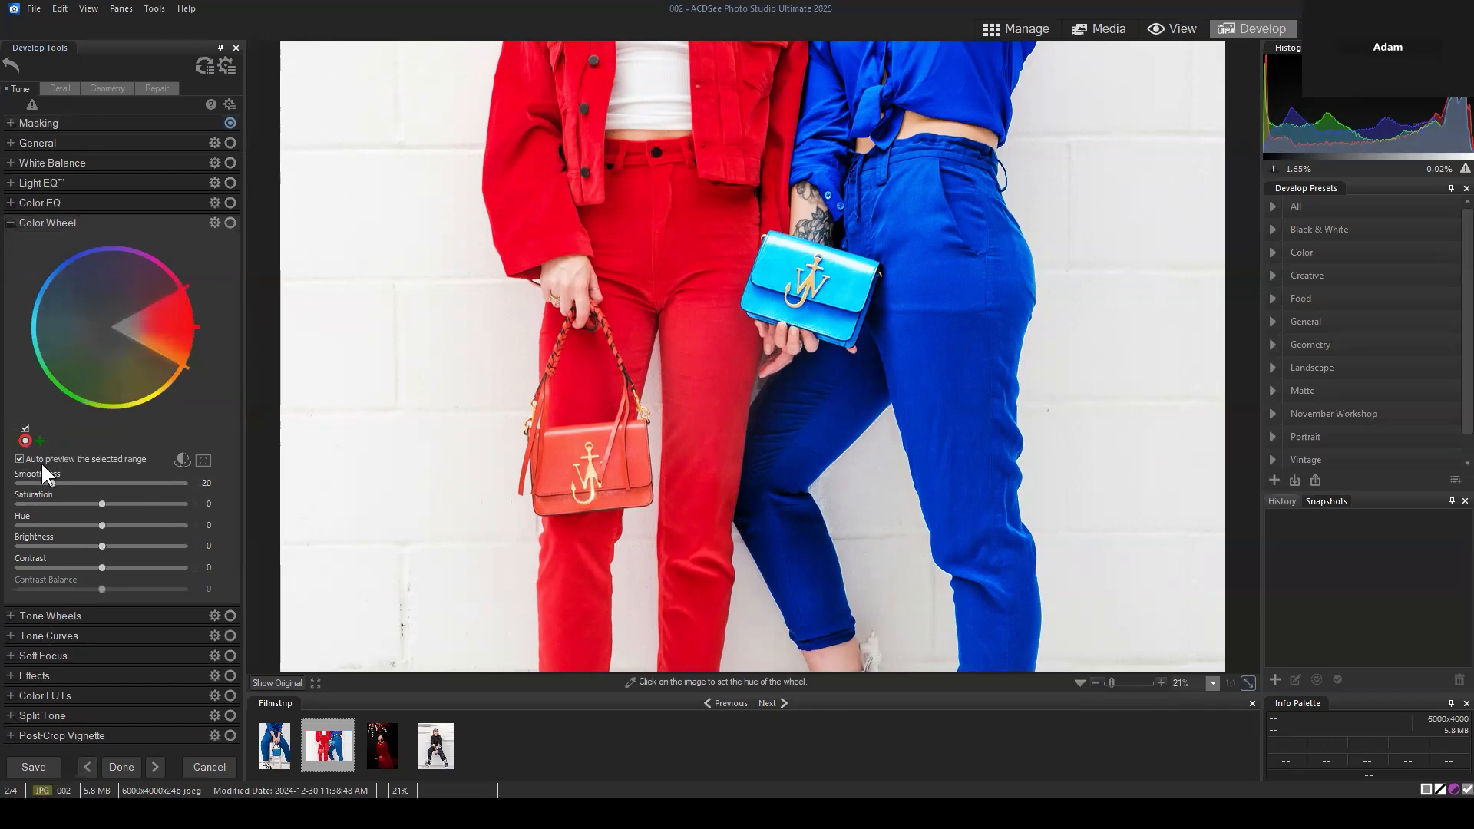
click(7, 222)
click(11, 122)
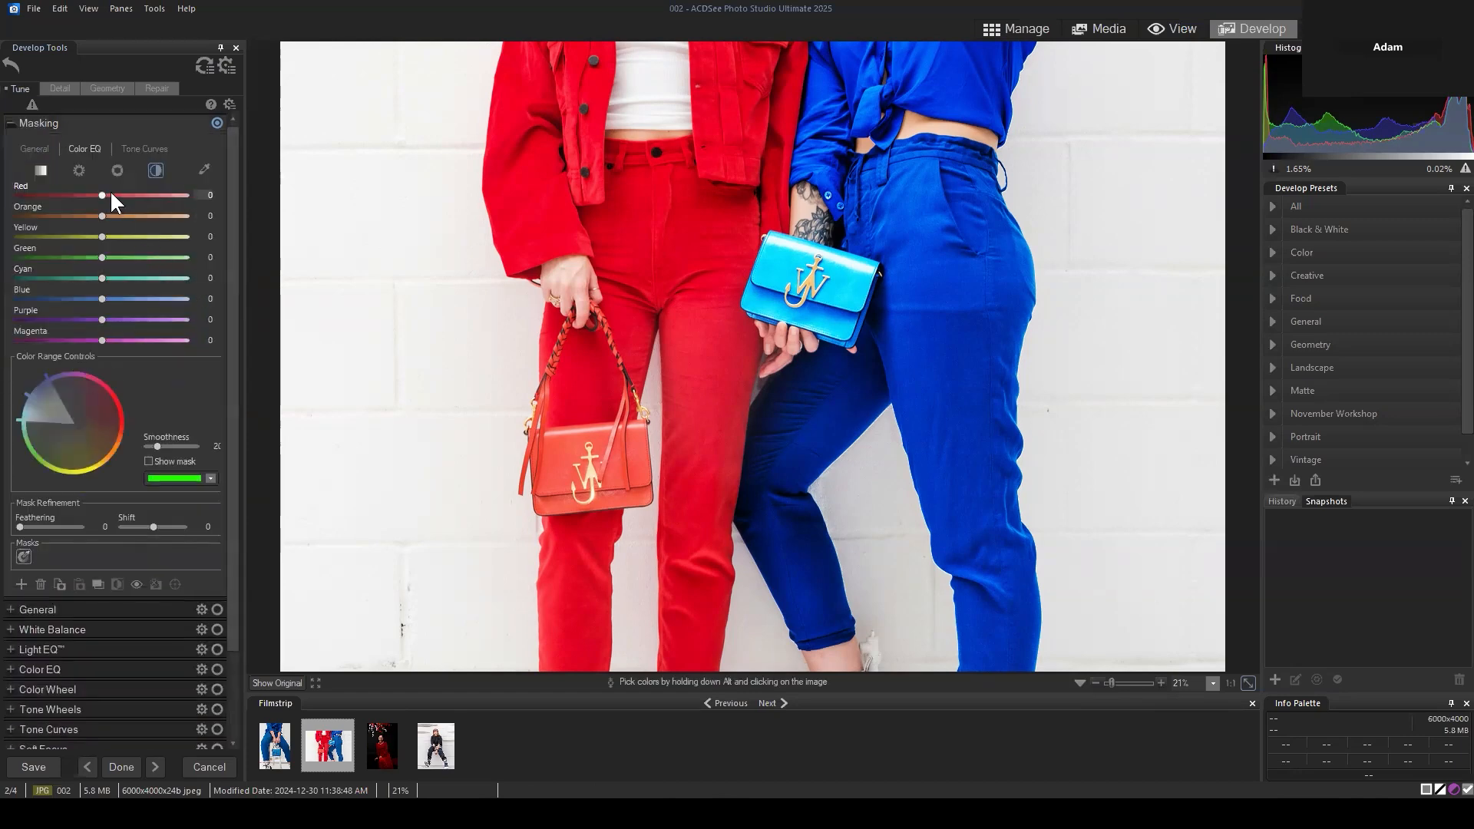
Delete the color range mask and add a brush mask with a nib width of 14
click(41, 584)
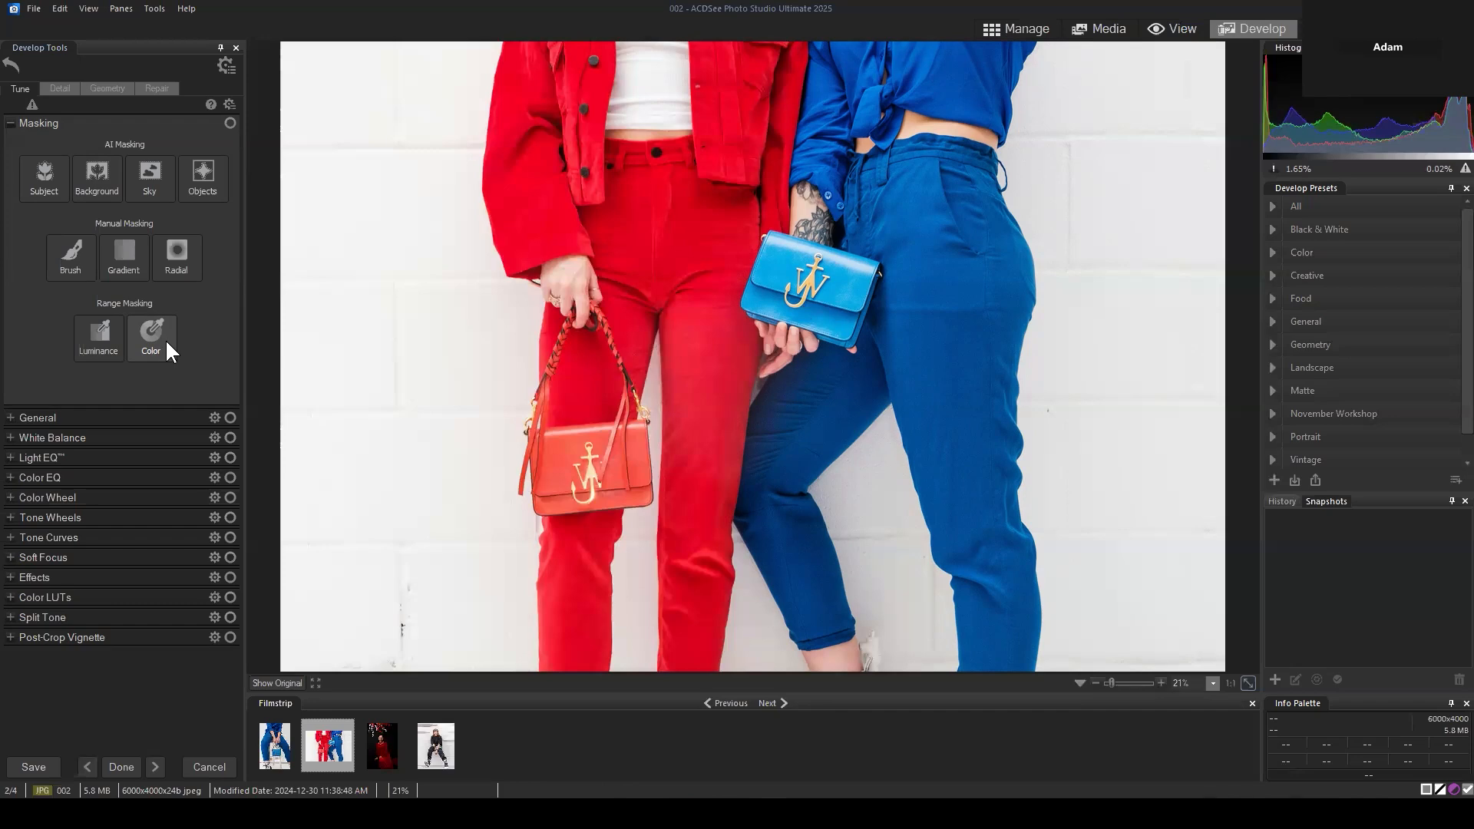
click(68, 256)
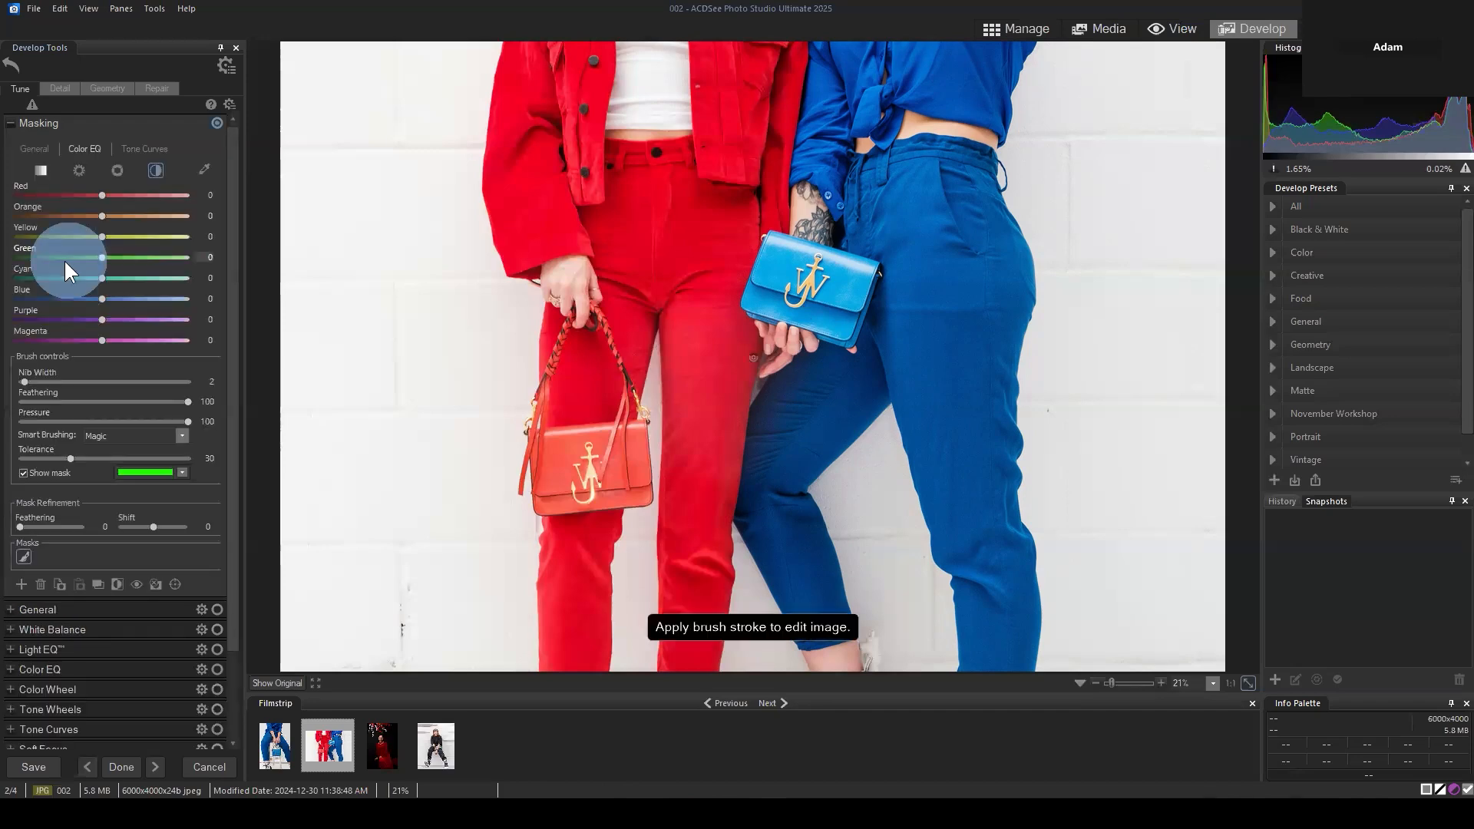
scroll(960, 290, up, 6)
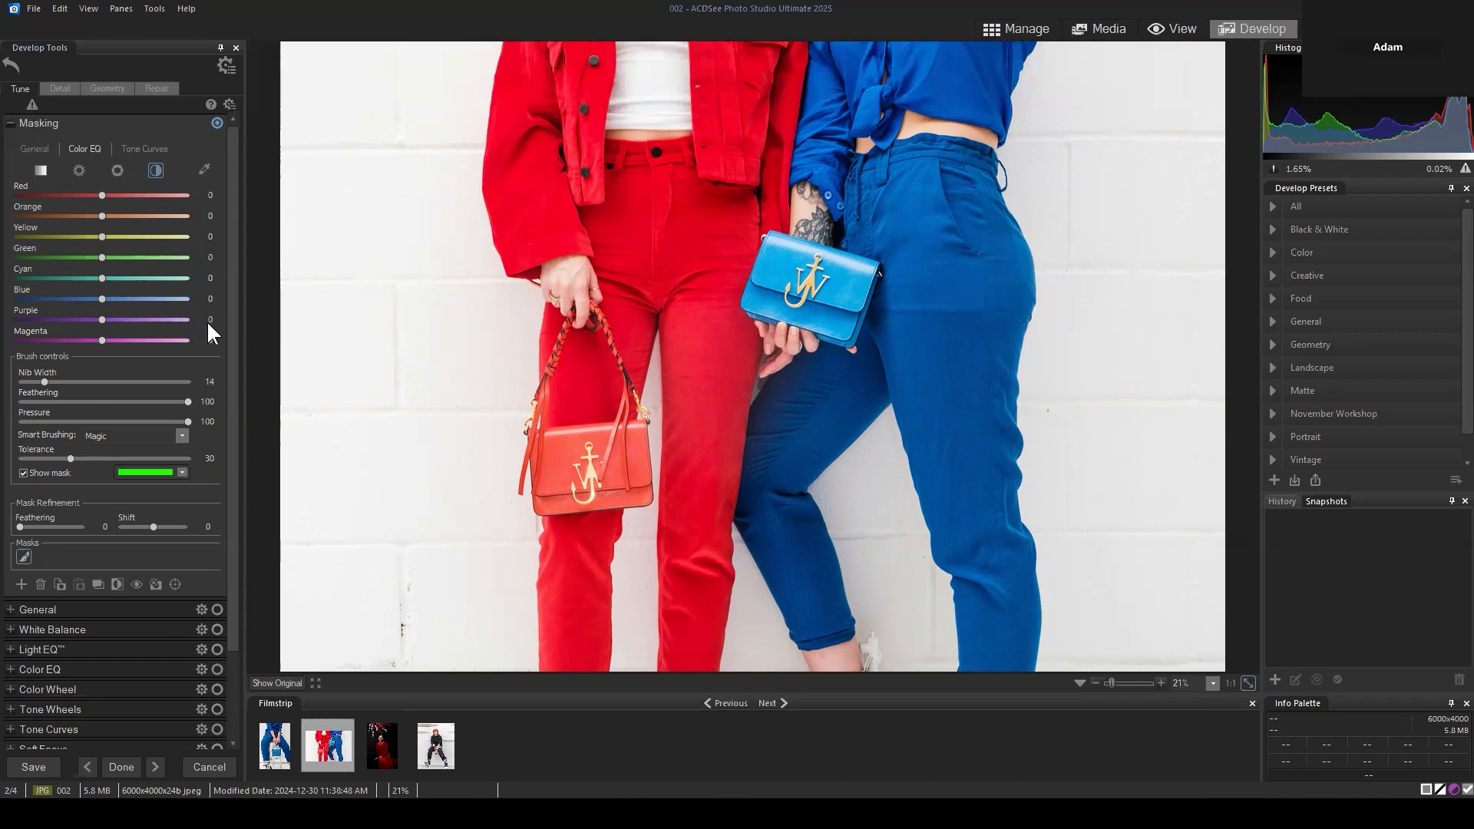
Open Pixel Targeting for the brush mask, enable Color Range and rotate its targeted range onto the blues
drag(234, 192, 266, 349)
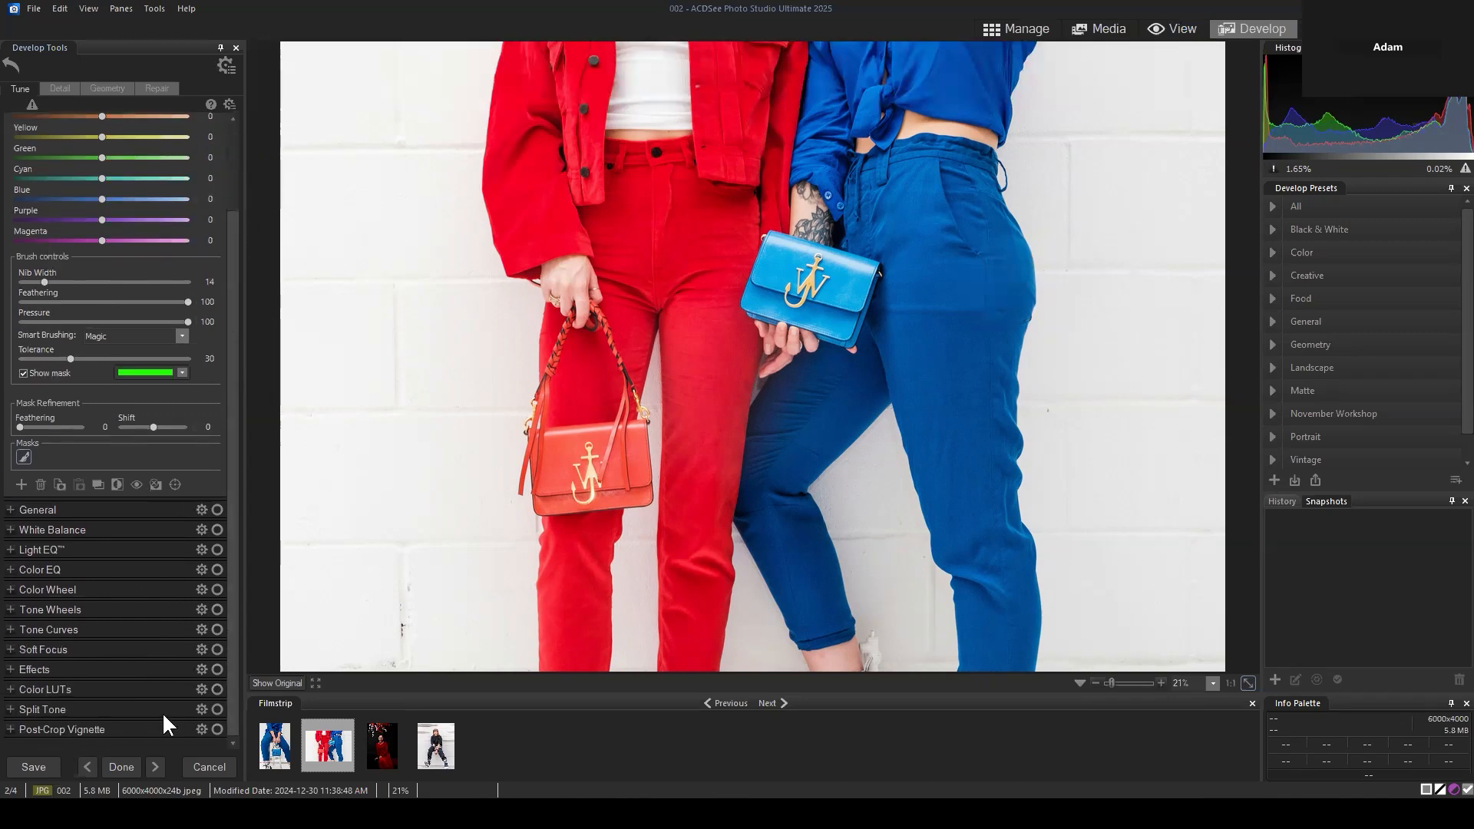
drag(229, 226, 216, 136)
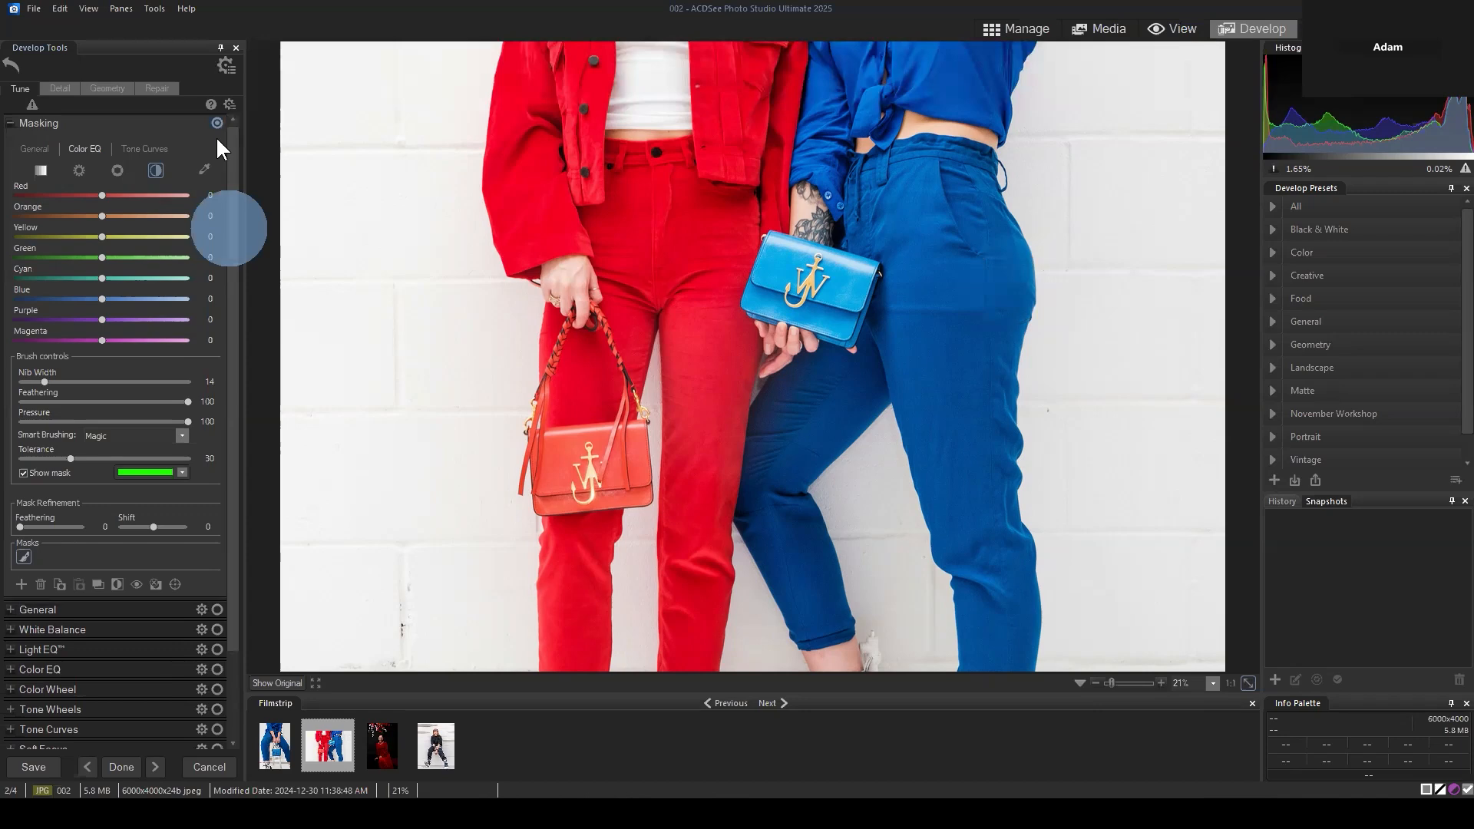
click(176, 584)
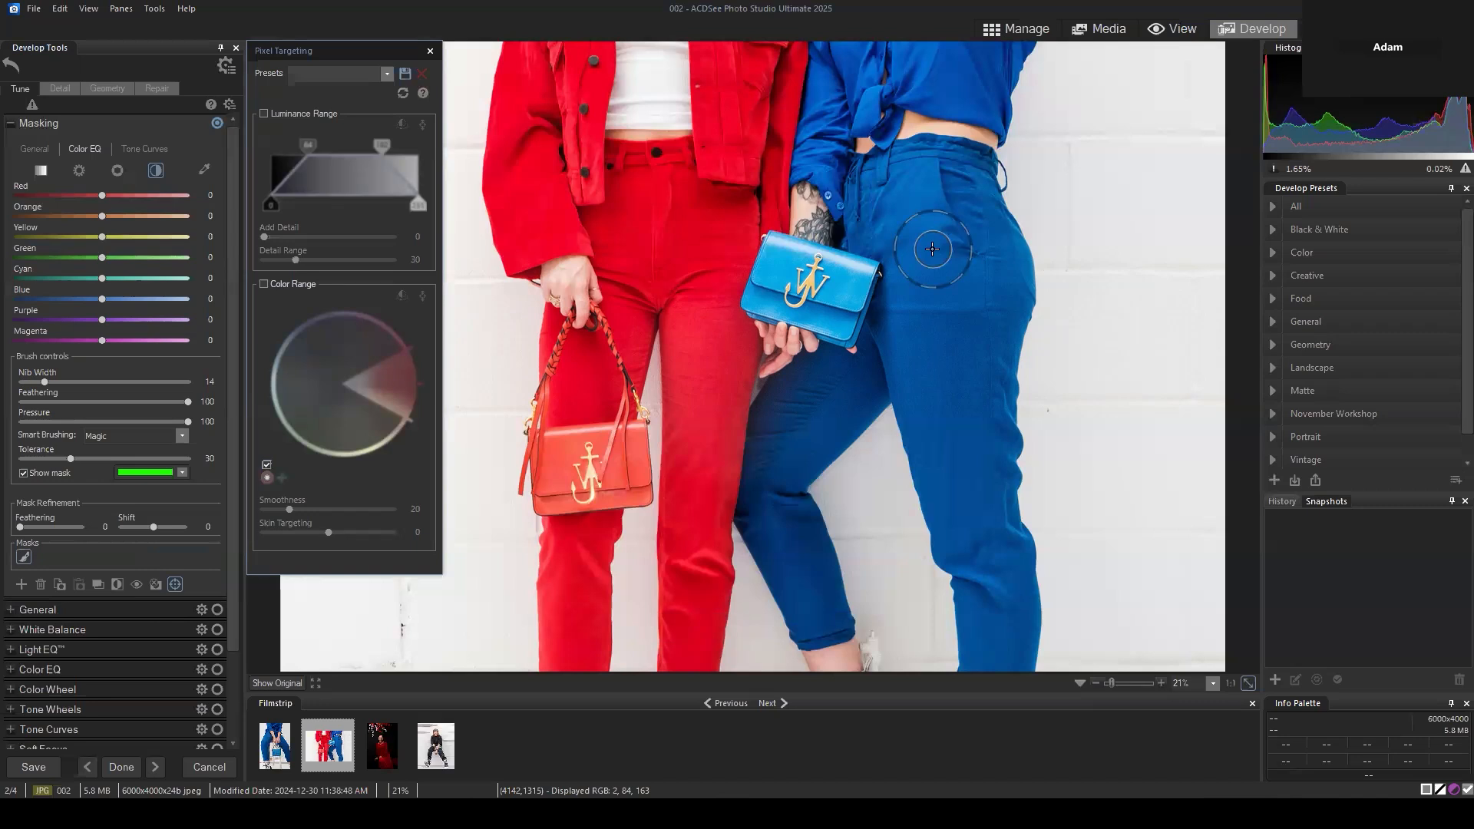
click(430, 50)
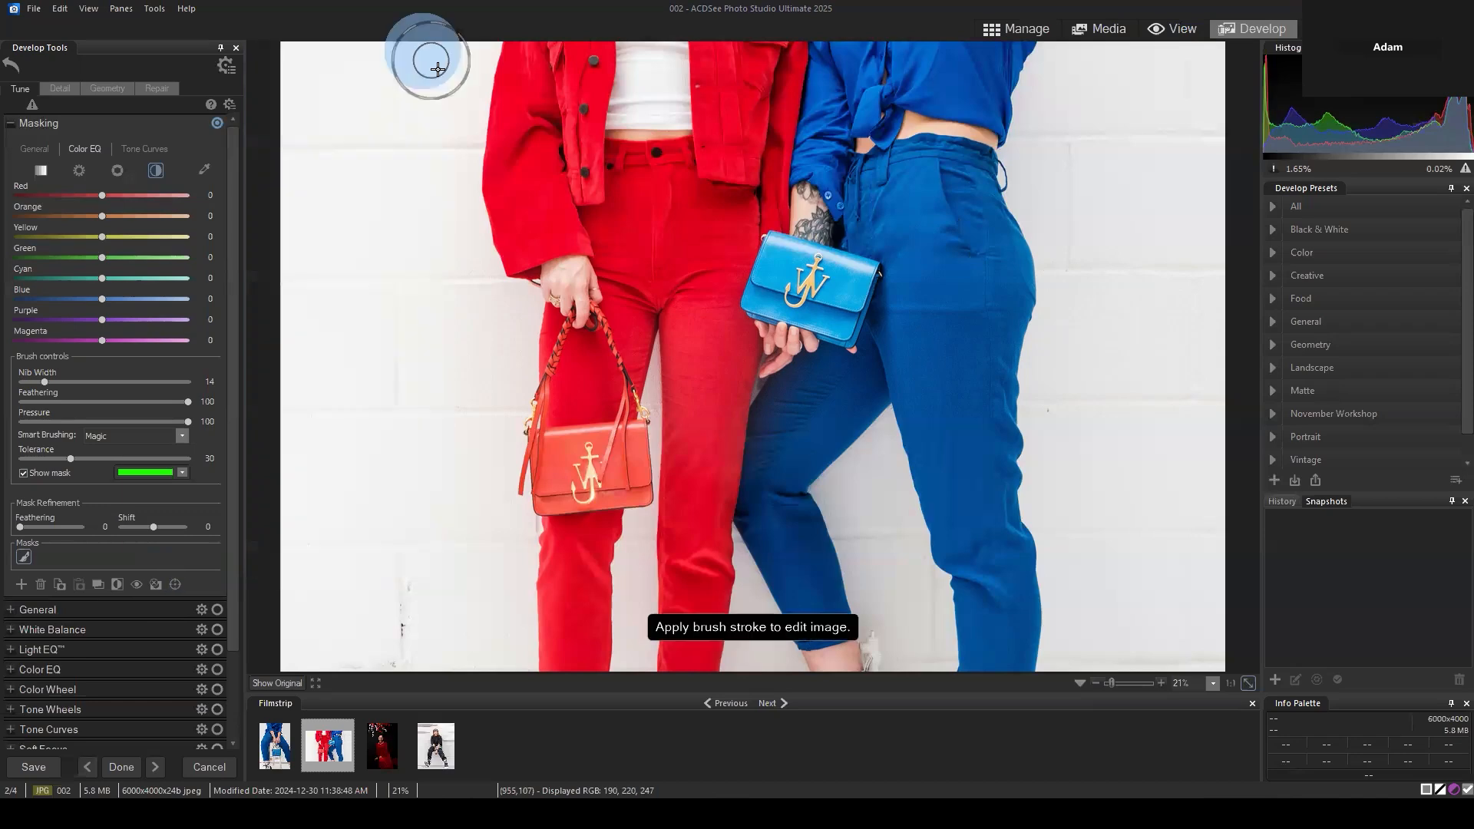
click(175, 583)
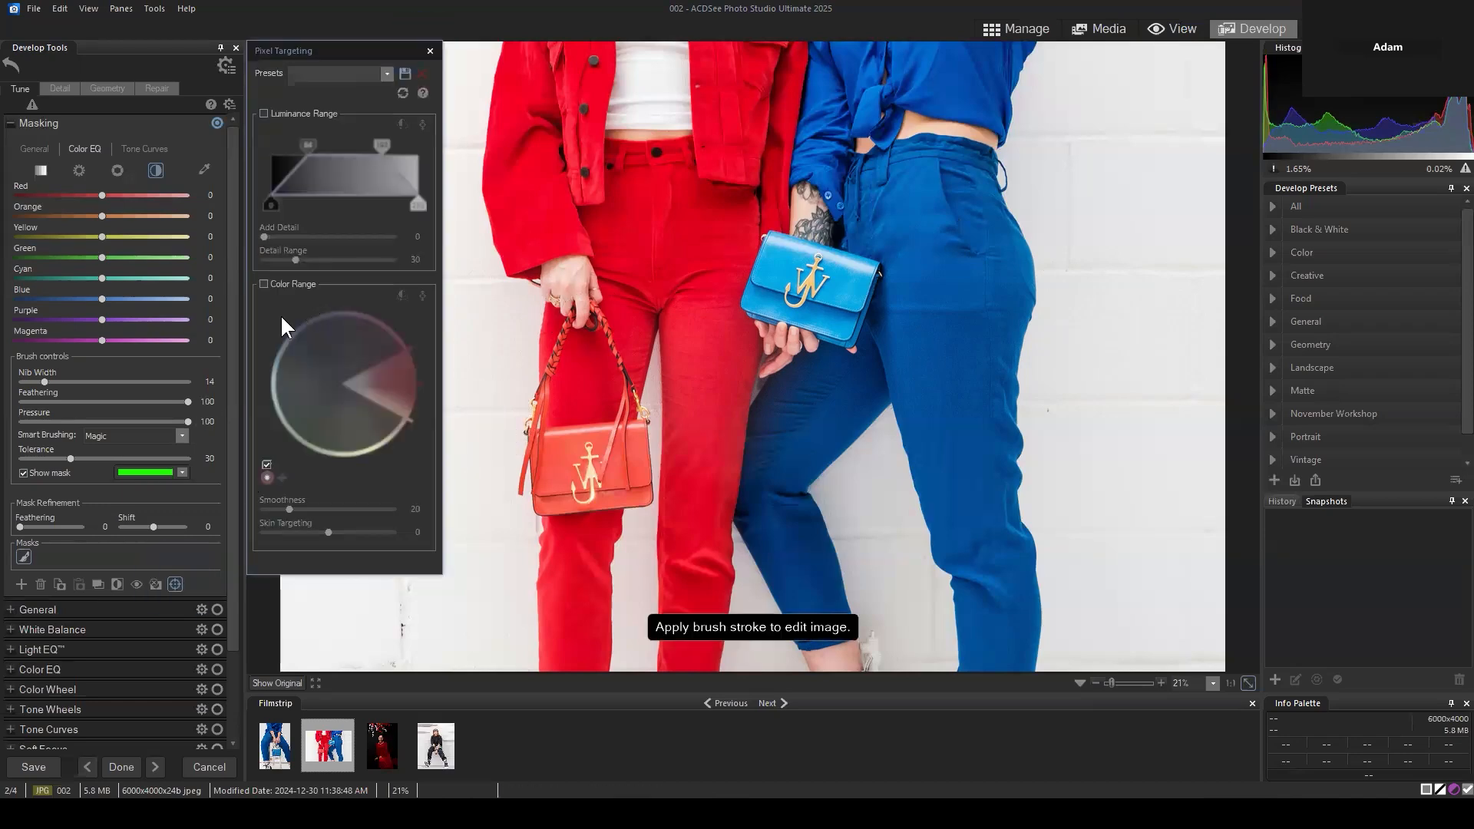
click(263, 284)
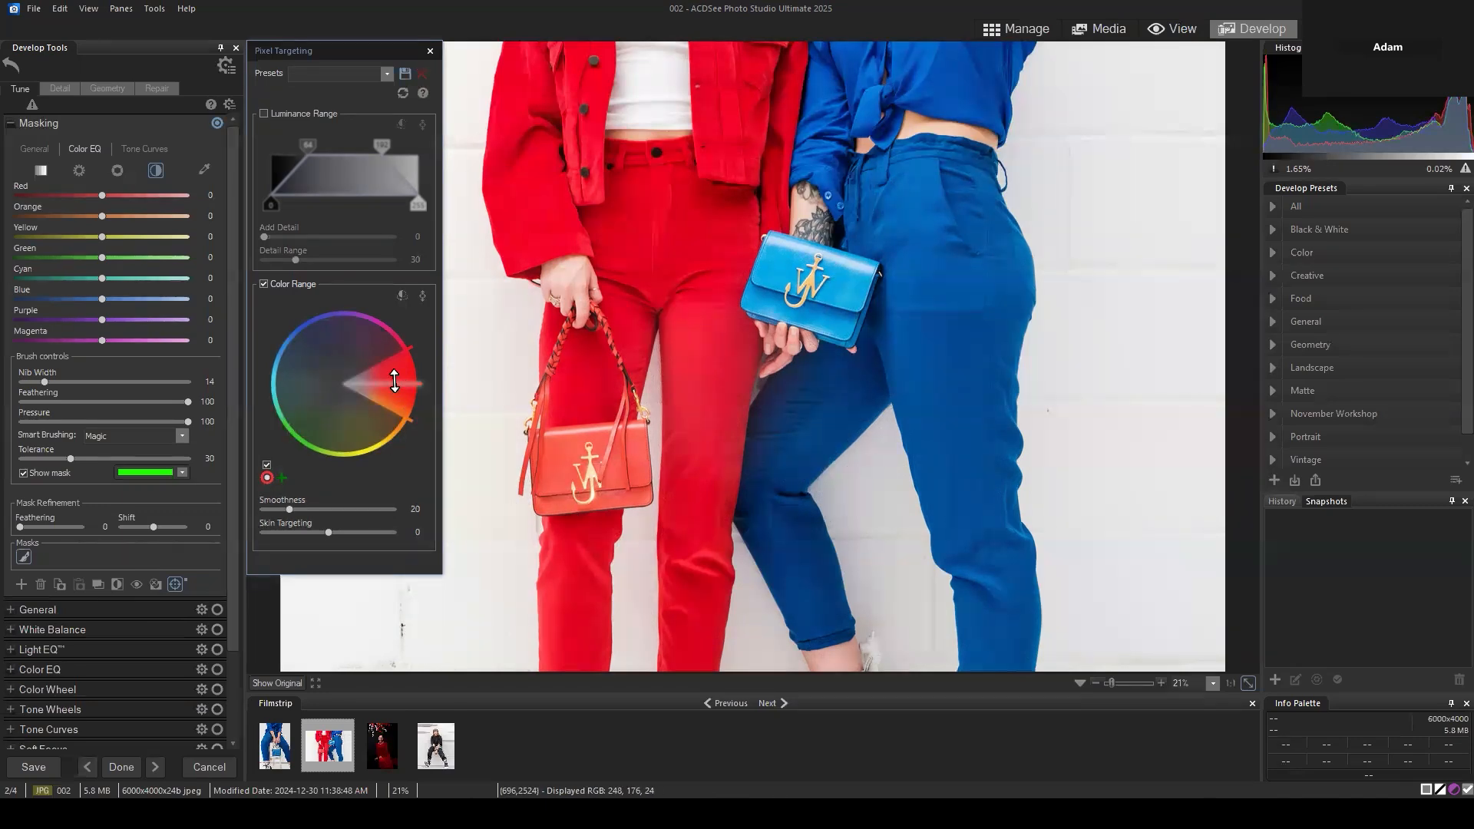
mouse_move(394, 381)
mouse_down()
mouse_move(360, 325)
mouse_move(311, 322)
mouse_move(292, 348)
mouse_up()
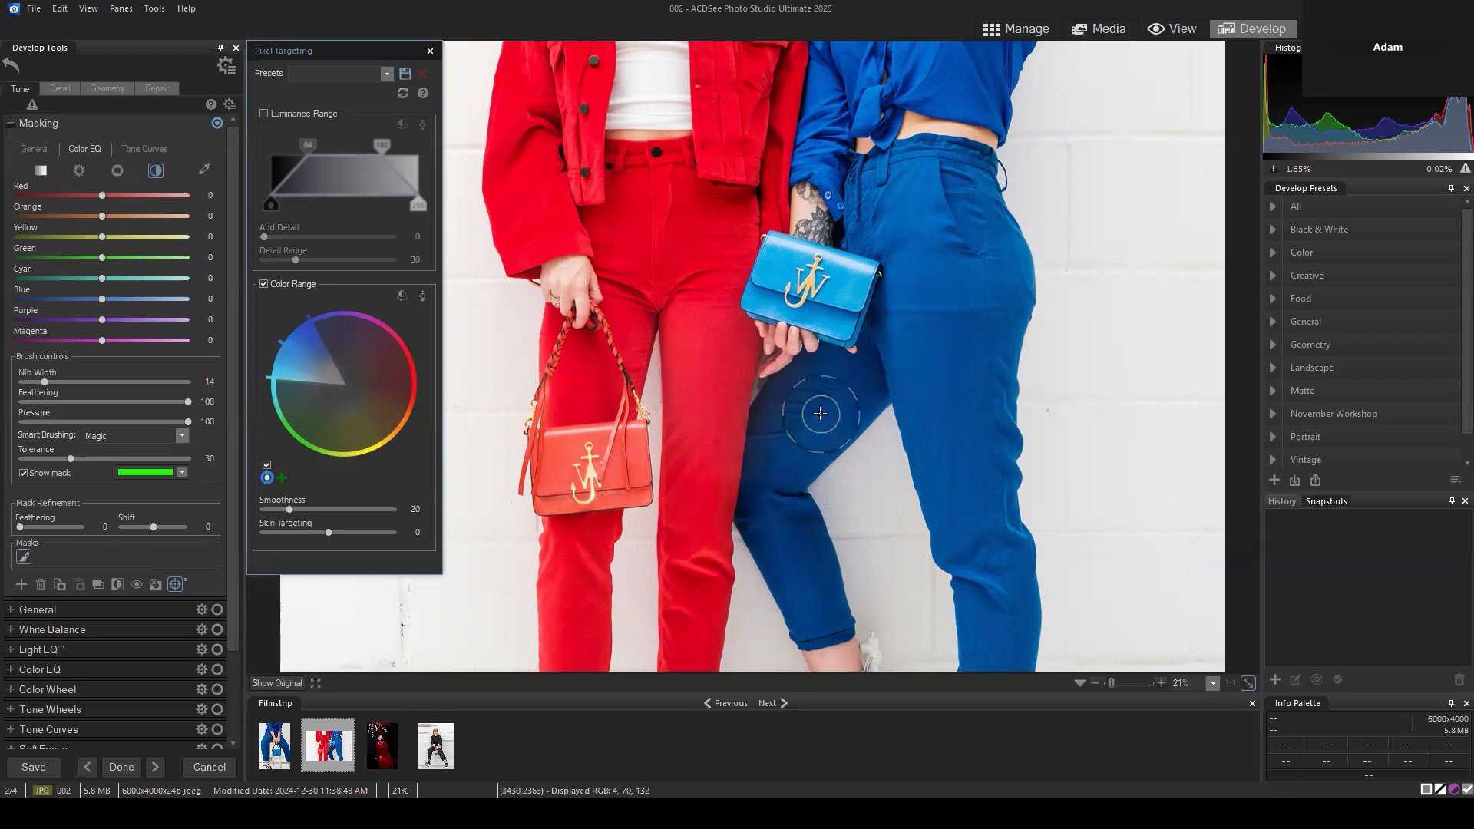
Brush the mask over the thigh of the blue trousers, raising the Color Range smoothness to 56 for fuller coverage
mouse_move(951, 339)
mouse_down()
mouse_move(940, 290)
mouse_move(943, 399)
mouse_up()
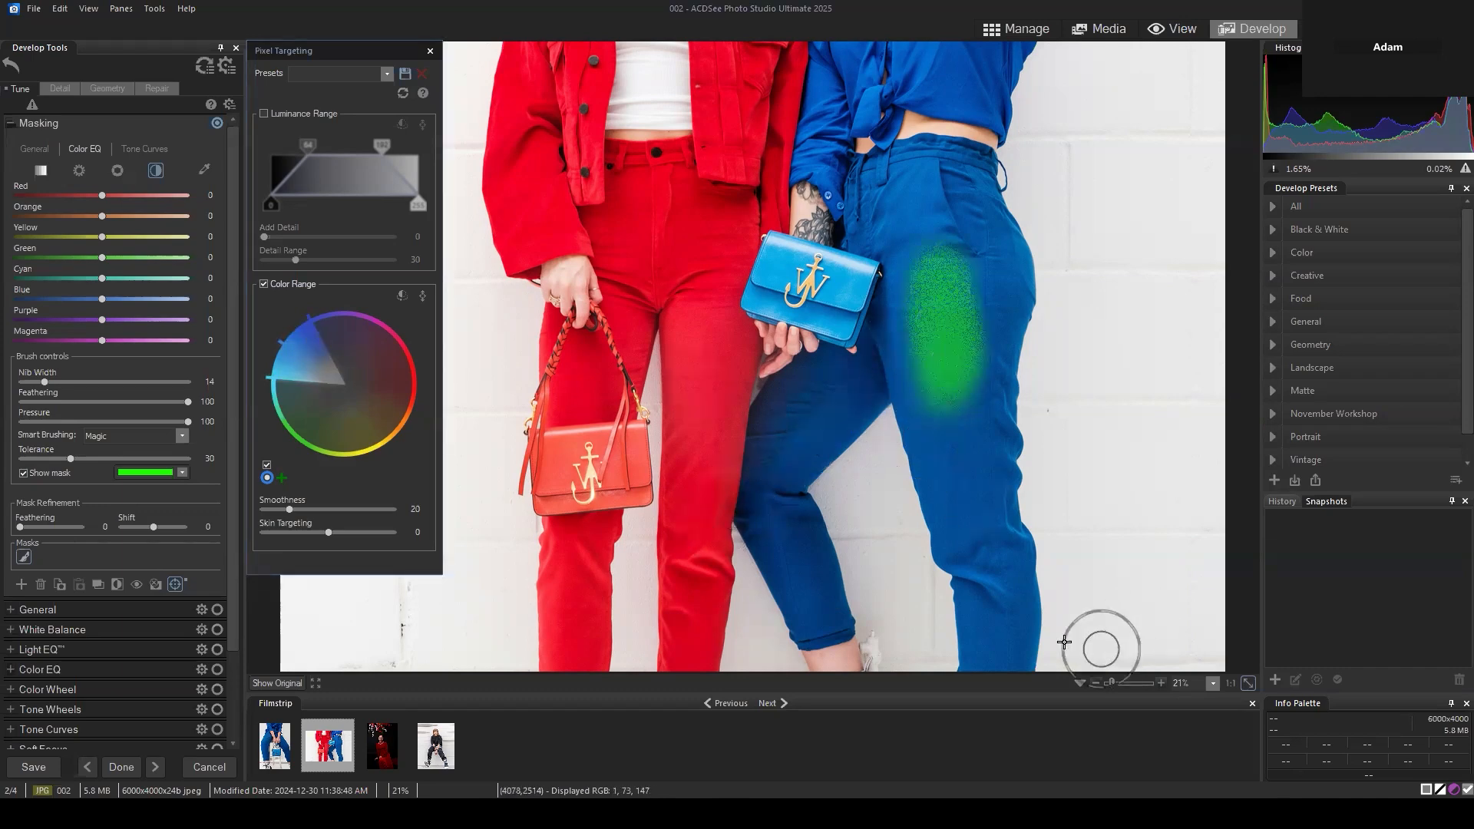
drag(290, 509, 336, 509)
mouse_move(950, 316)
mouse_down()
mouse_move(926, 393)
mouse_move(930, 264)
mouse_move(972, 229)
mouse_move(989, 278)
mouse_up()
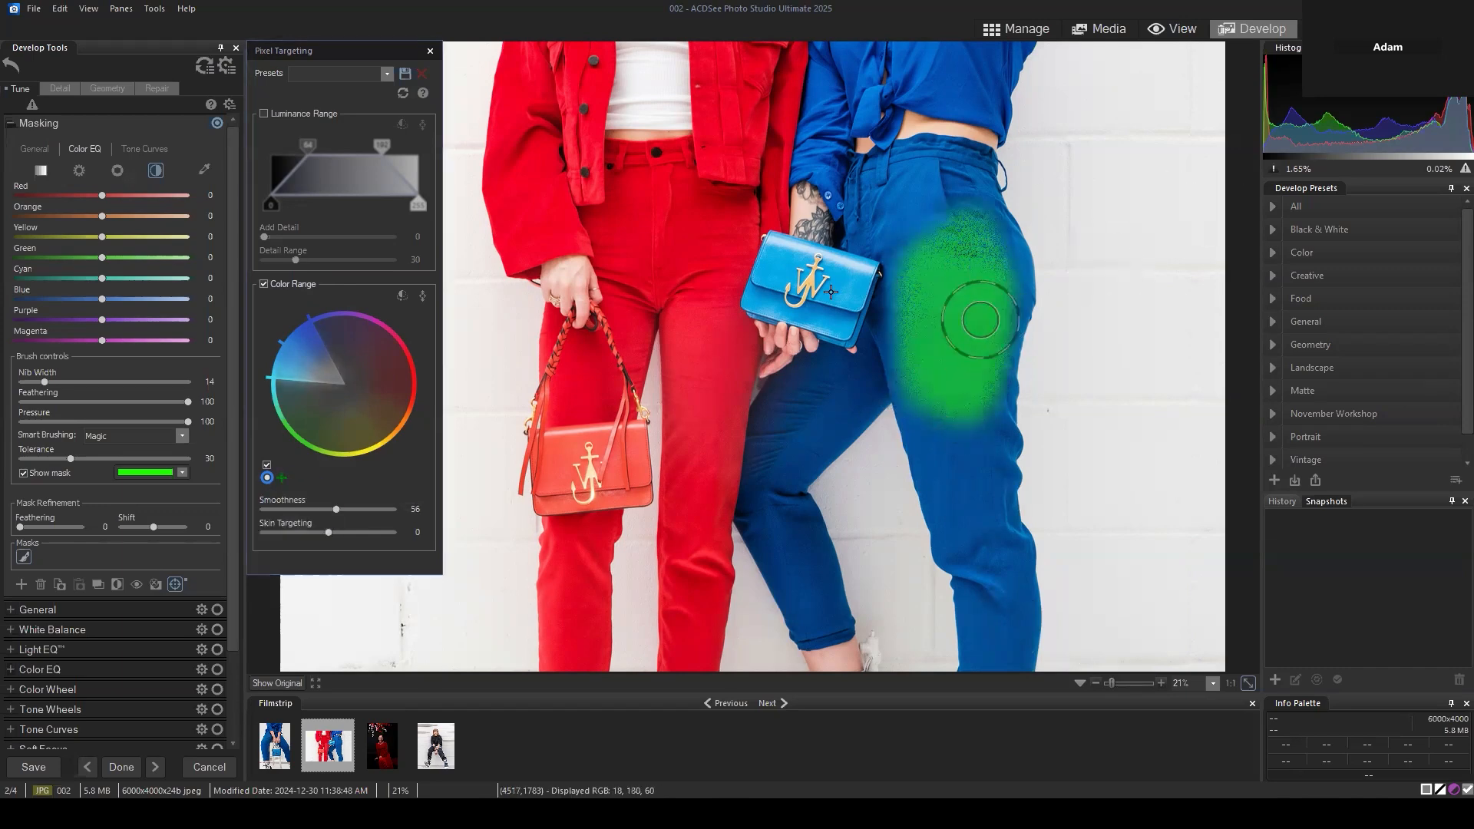
Try enabling Luminance Range, turn it off again, and brush the thigh with a Smart Brushing tolerance of 75
click(265, 114)
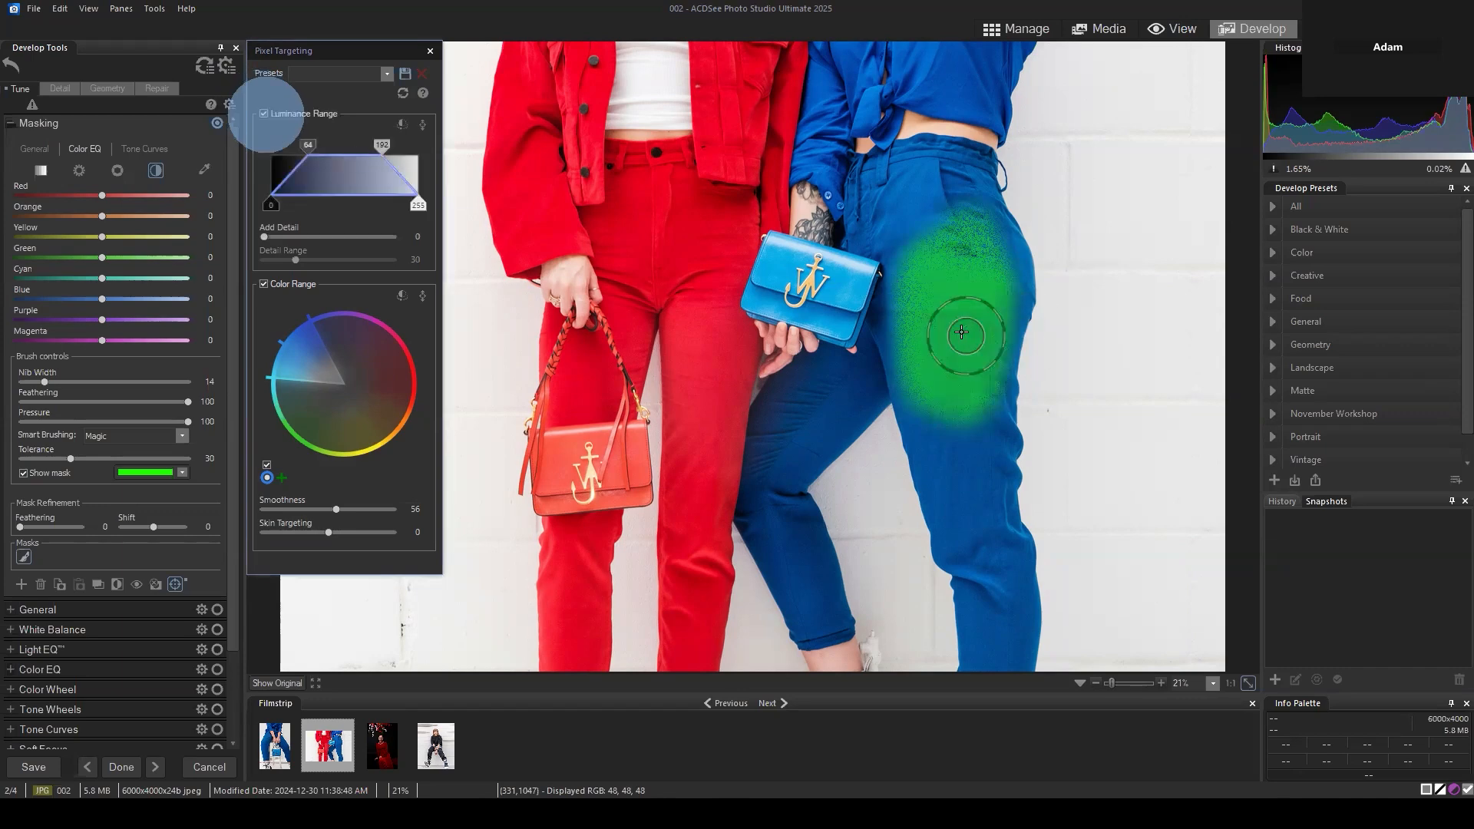
click(264, 114)
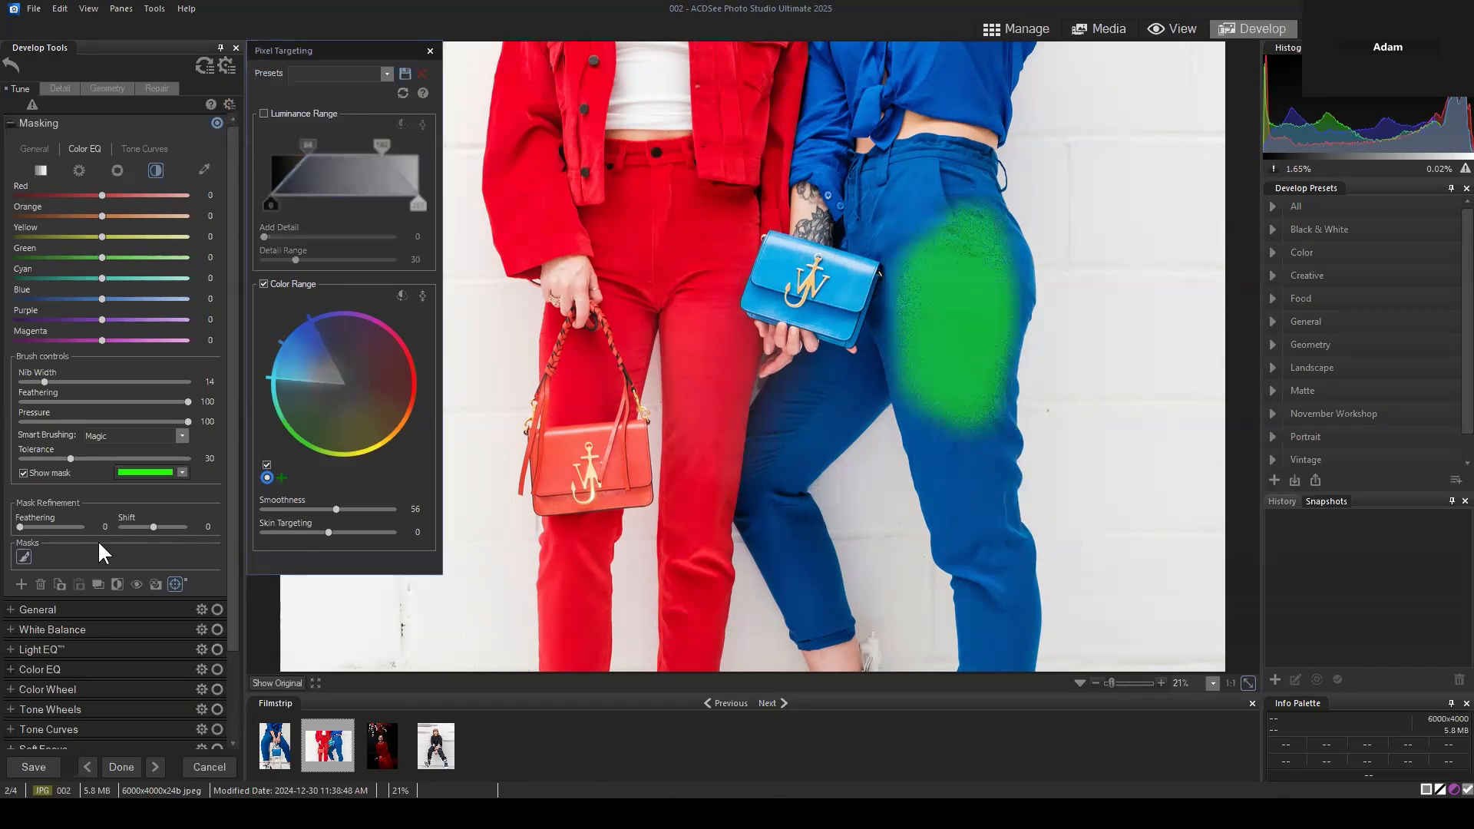
drag(71, 459, 146, 458)
mouse_move(944, 254)
mouse_down()
mouse_move(943, 285)
mouse_move(956, 242)
mouse_move(1013, 242)
mouse_up()
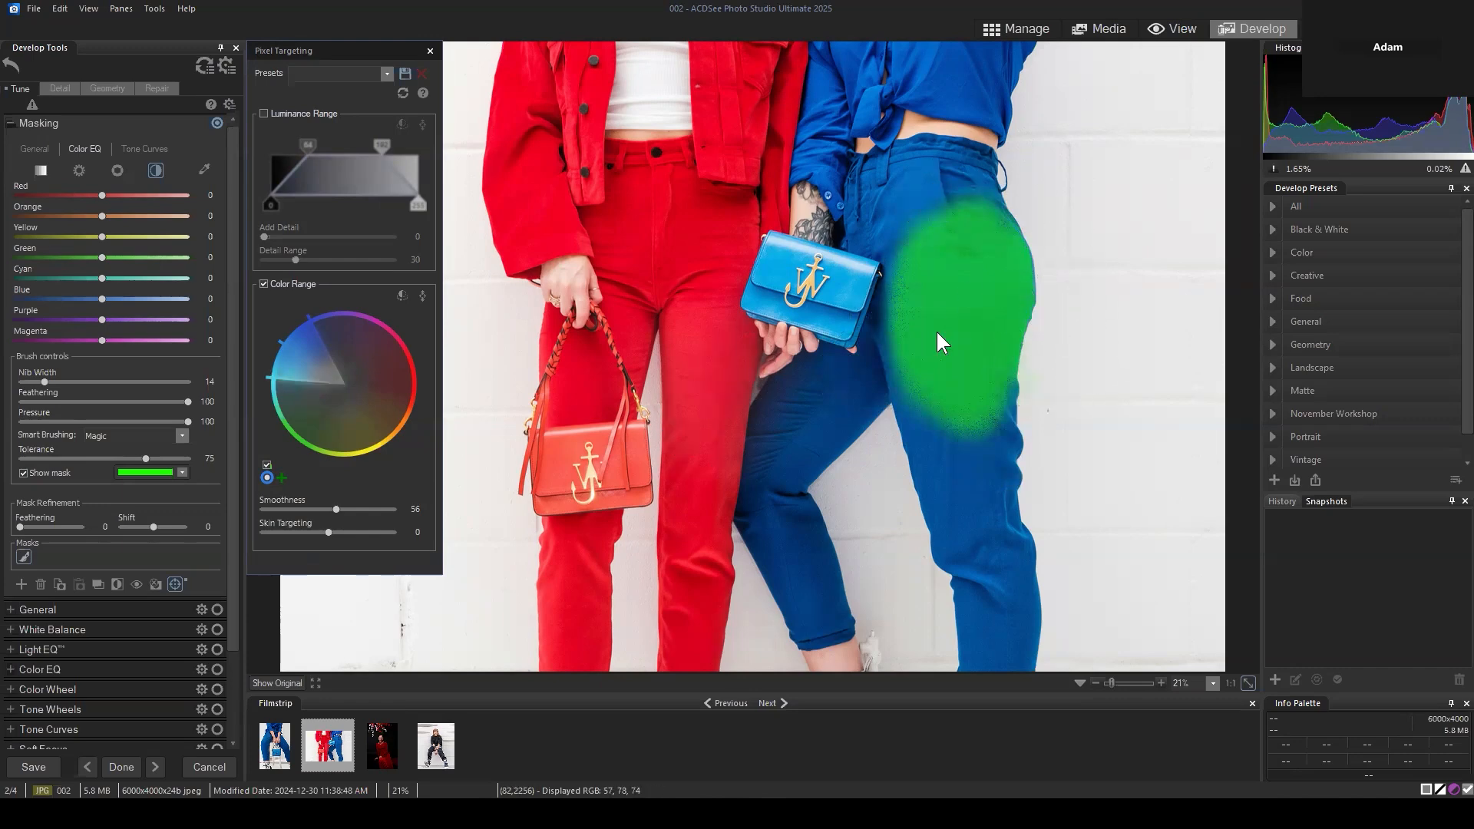
Change the mask overlay color to red
click(132, 473)
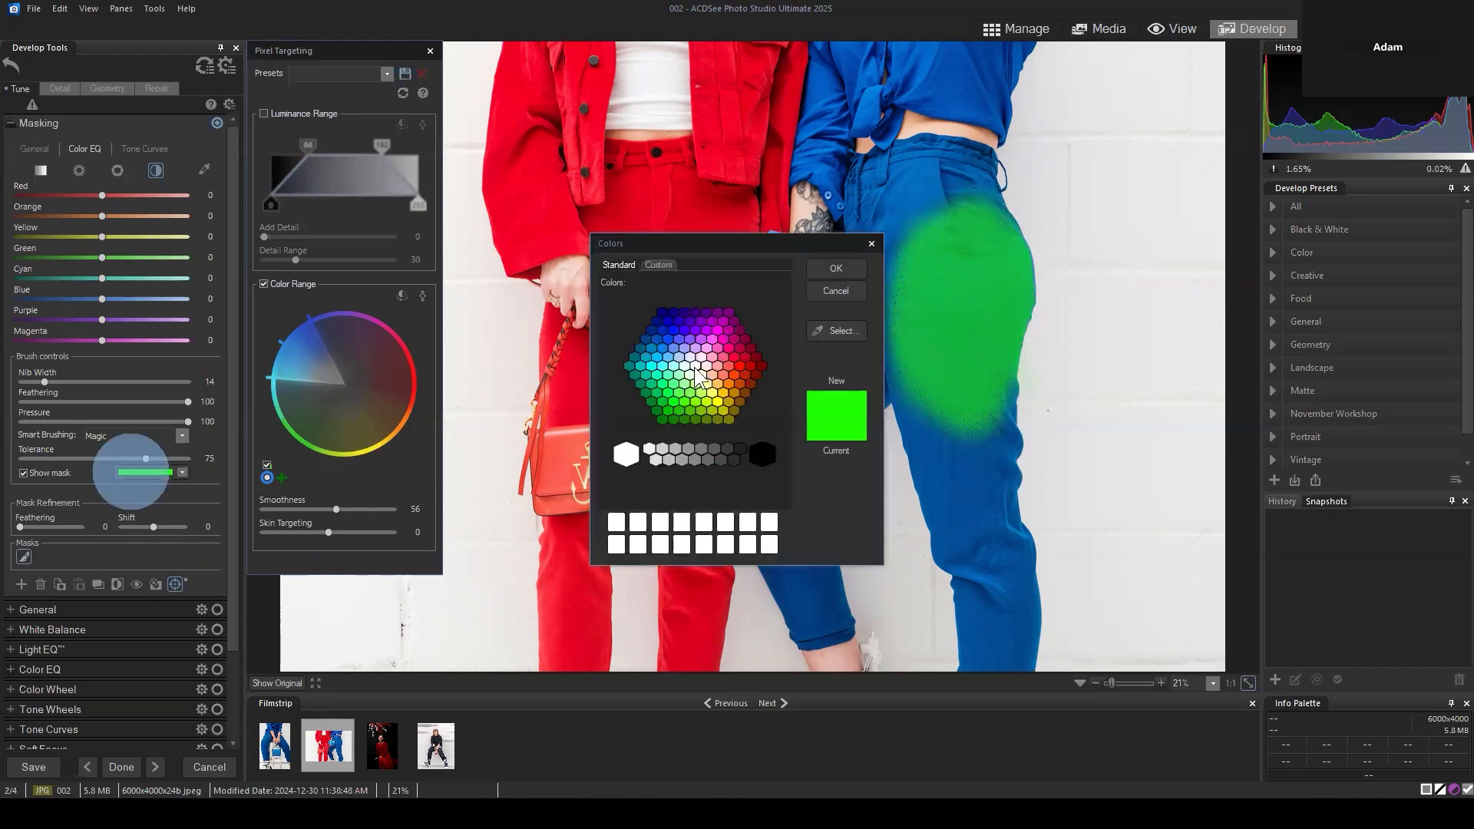
click(751, 374)
click(836, 268)
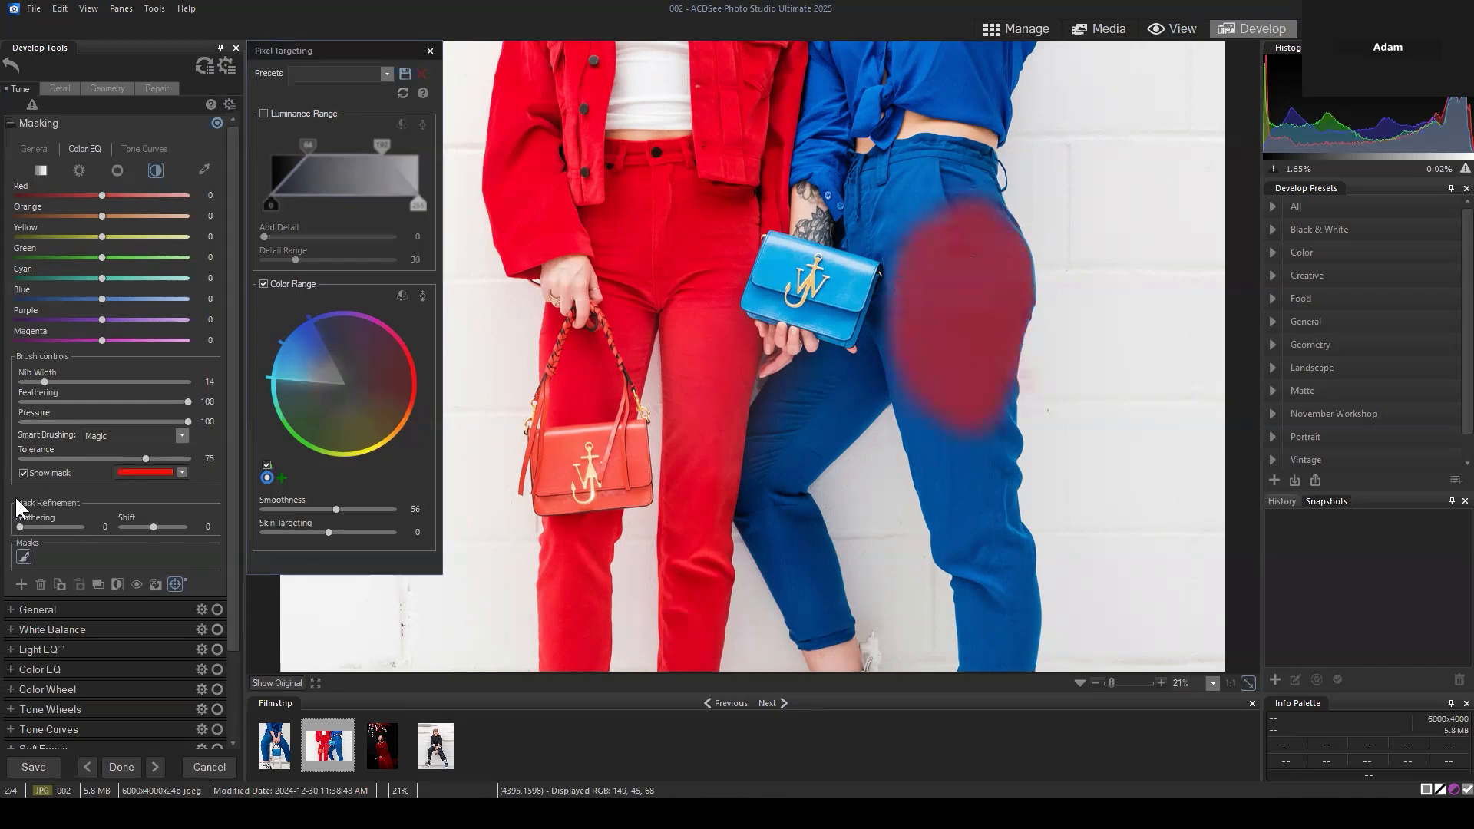
Turn Smart Brushing off and brush the mask down the straight leg of the blue trousers from waist to hem
click(182, 435)
click(181, 436)
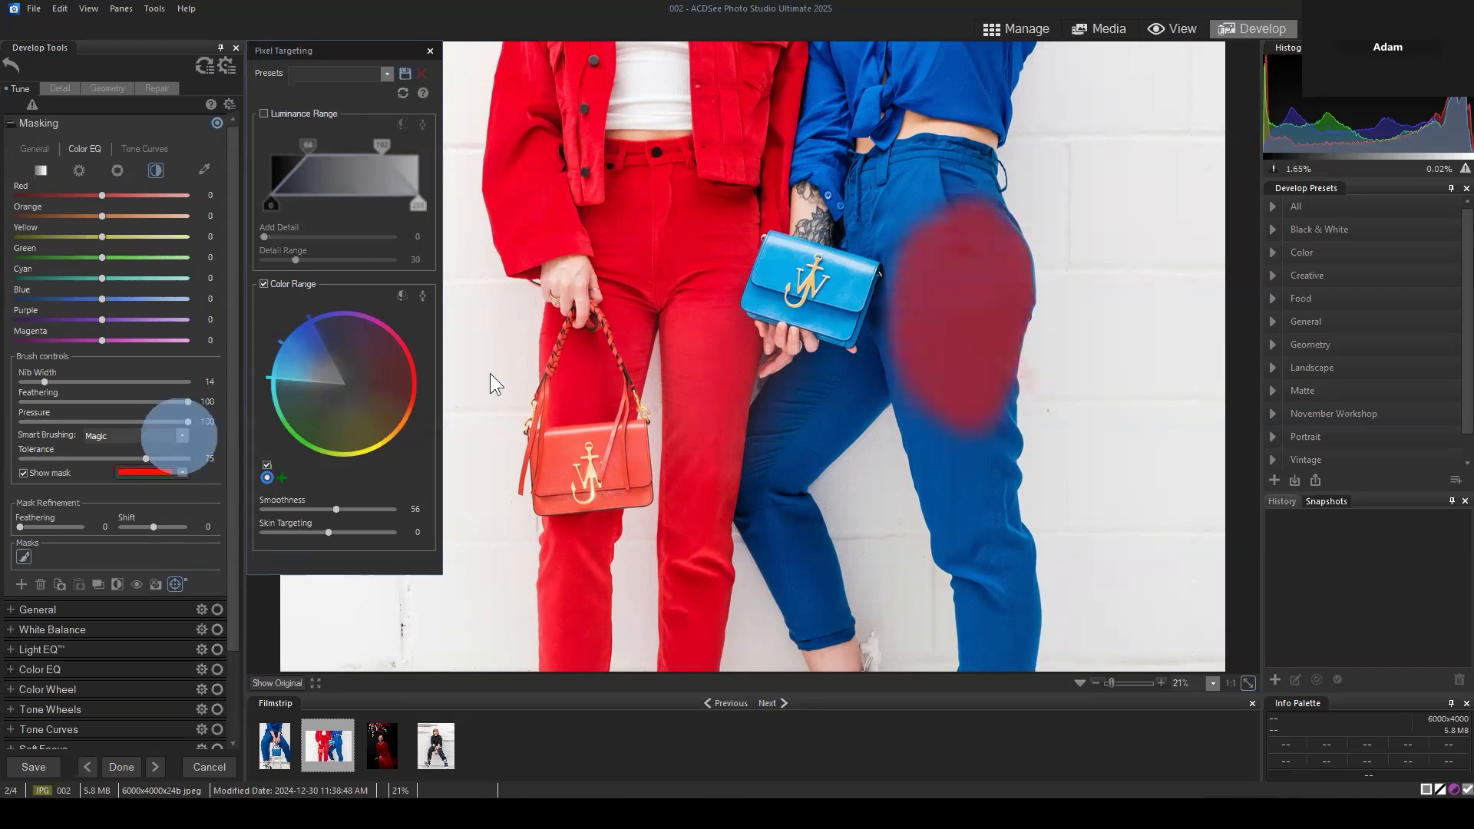
click(131, 452)
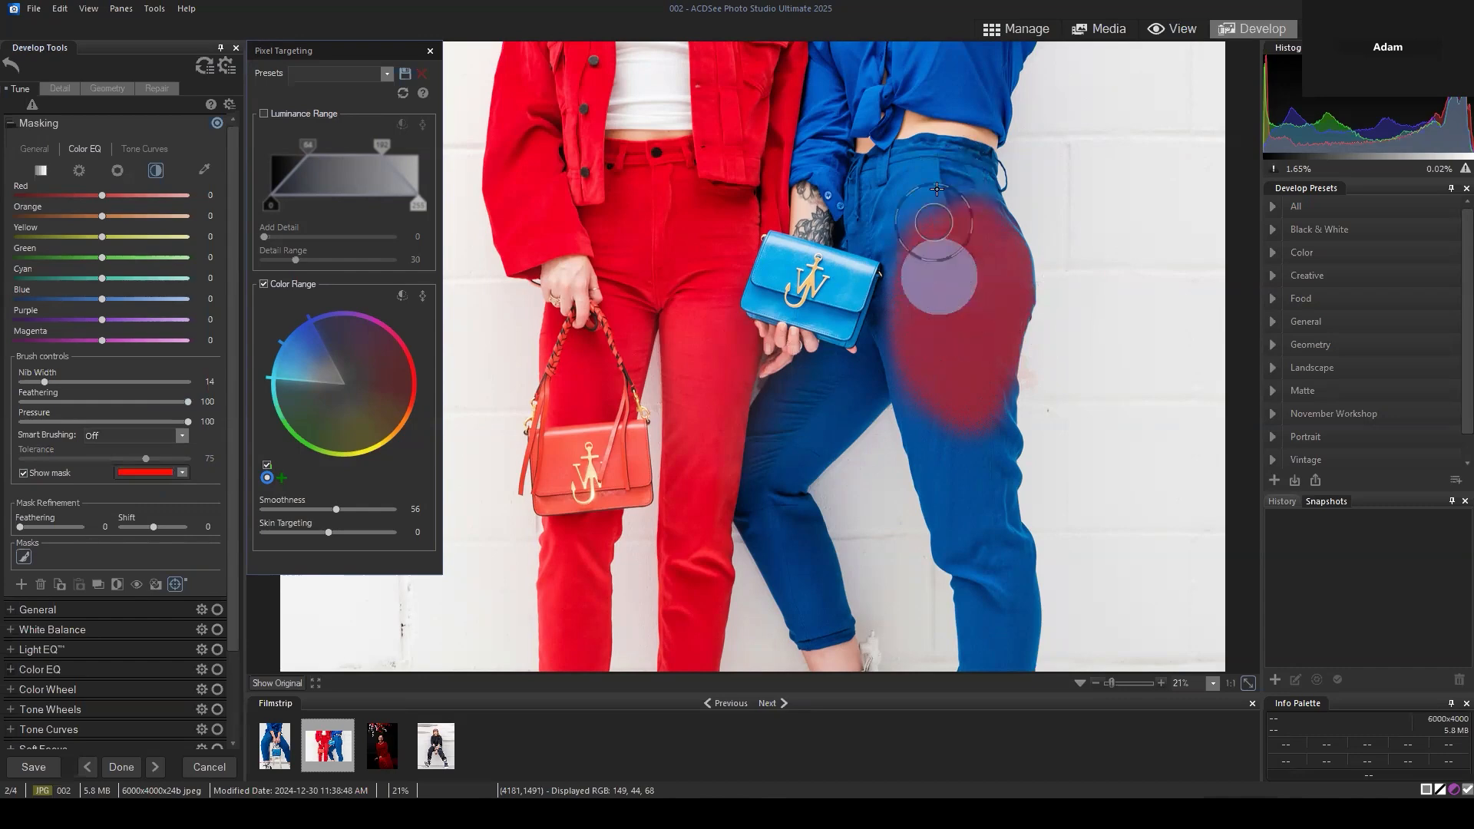
drag(938, 276, 958, 184)
mouse_move(988, 236)
mouse_down()
mouse_move(1012, 275)
mouse_move(980, 393)
mouse_move(992, 467)
mouse_move(1001, 427)
mouse_move(996, 552)
mouse_move(968, 433)
mouse_move(932, 385)
mouse_move(948, 503)
mouse_move(913, 392)
mouse_move(968, 612)
mouse_move(961, 534)
mouse_move(951, 526)
mouse_move(978, 686)
mouse_move(1008, 682)
mouse_move(1022, 502)
mouse_move(987, 662)
mouse_move(969, 464)
mouse_up()
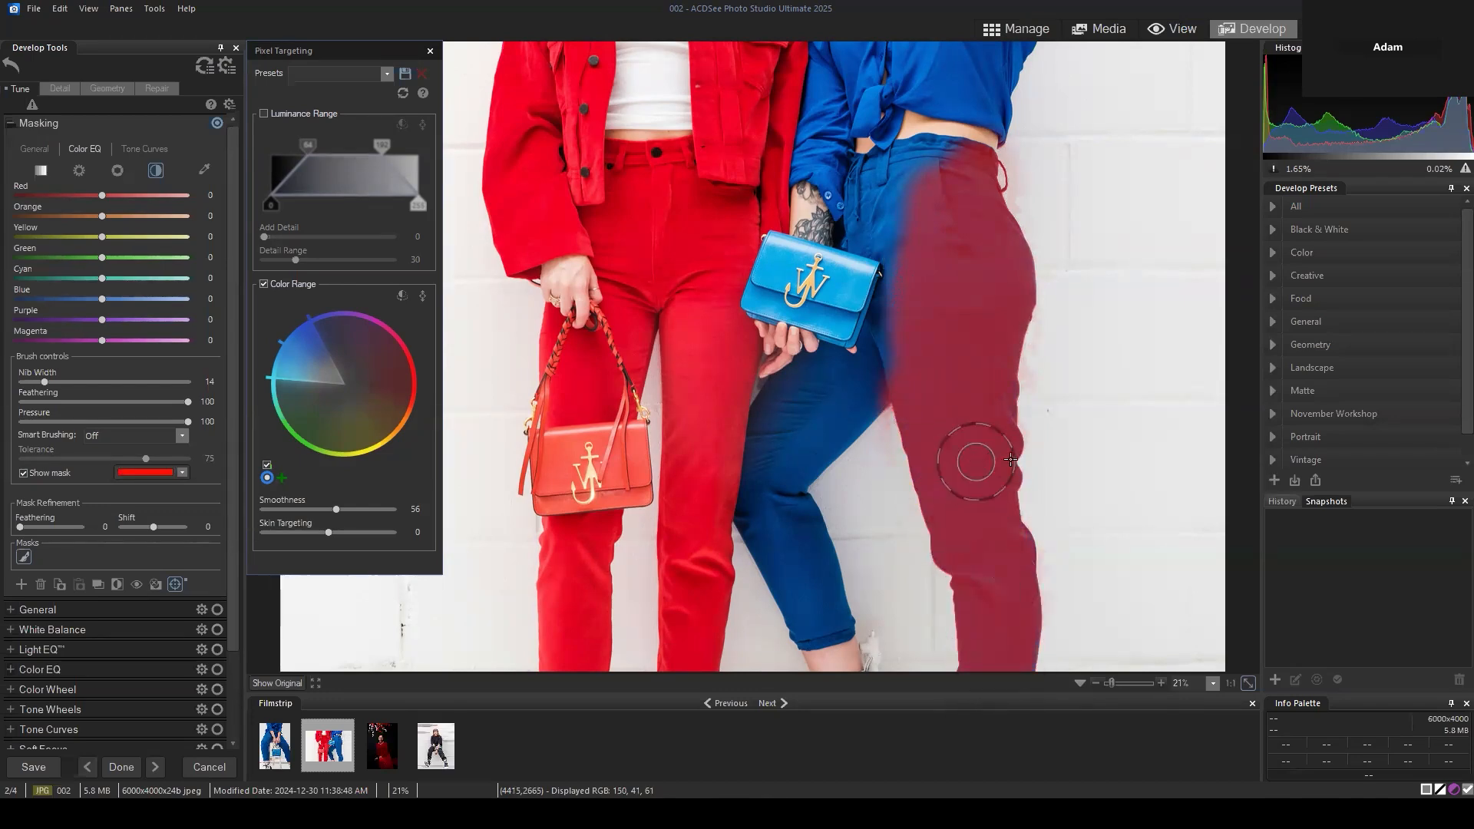
Reduce the nib width to 5 and erase the mask spill on the wall along the straight leg's outer edge
scroll(1069, 404, up, 3)
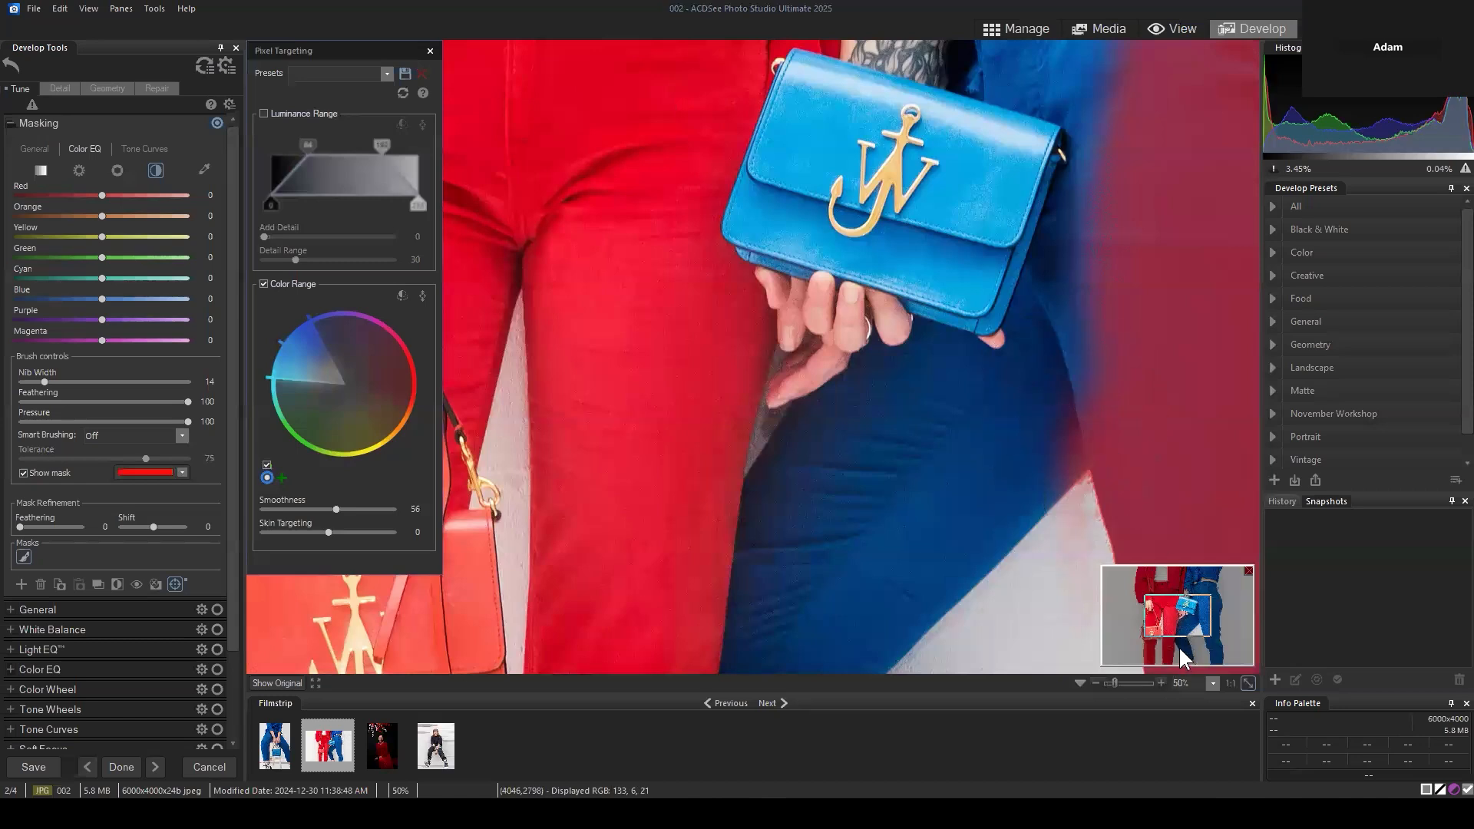
drag(1174, 620, 1208, 621)
scroll(936, 353, down, 3)
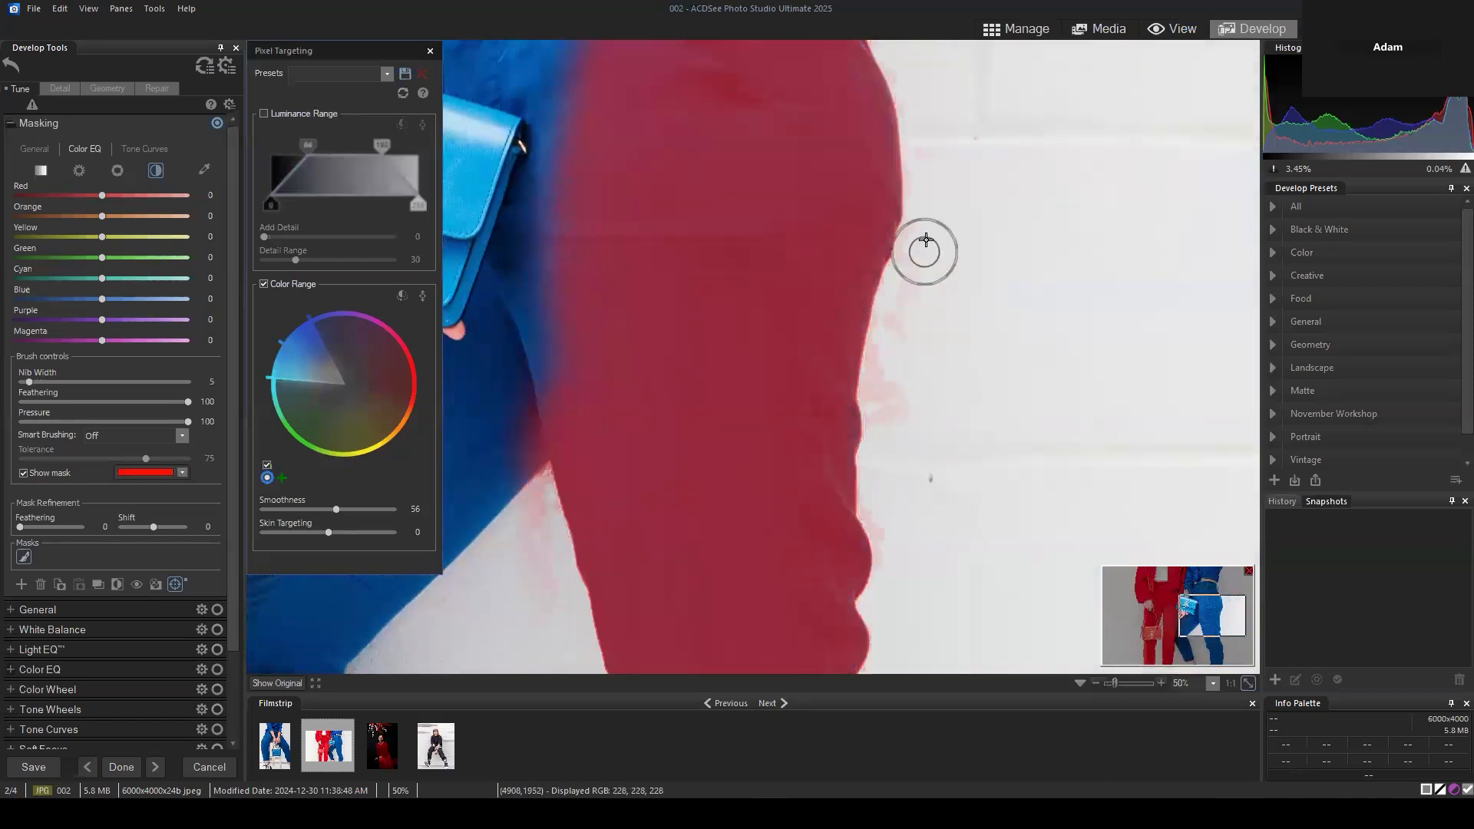
mouse_move(925, 250)
mouse_down()
mouse_move(934, 233)
mouse_move(902, 349)
mouse_move(895, 333)
mouse_move(896, 550)
mouse_move(839, 422)
mouse_move(849, 592)
mouse_move(837, 553)
mouse_move(855, 553)
mouse_up()
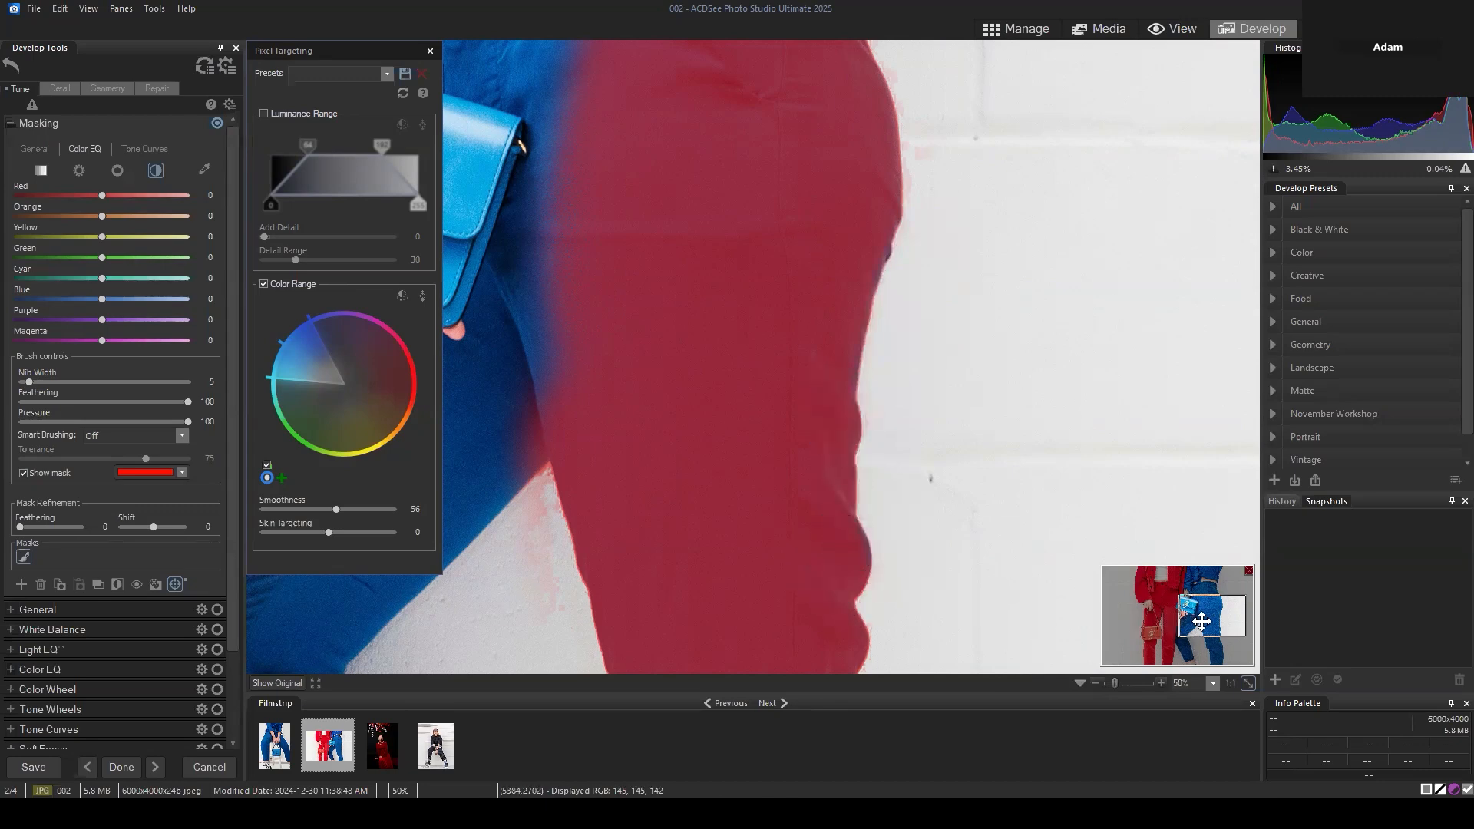
Brush the mask around the blue handbag's lower edge and along the inner thigh of the bent leg
drag(1225, 615, 1203, 623)
mouse_move(842, 262)
mouse_down()
mouse_move(882, 166)
mouse_move(863, 222)
mouse_move(933, 320)
mouse_up()
key(space)
mouse_move(887, 261)
mouse_down()
mouse_move(911, 194)
mouse_move(874, 240)
mouse_move(859, 311)
mouse_move(914, 242)
mouse_move(921, 253)
mouse_up()
mouse_move(888, 421)
mouse_down()
mouse_move(869, 449)
mouse_move(911, 444)
mouse_move(707, 599)
mouse_move(802, 501)
mouse_move(778, 535)
mouse_move(789, 549)
mouse_move(738, 588)
mouse_move(860, 477)
mouse_up()
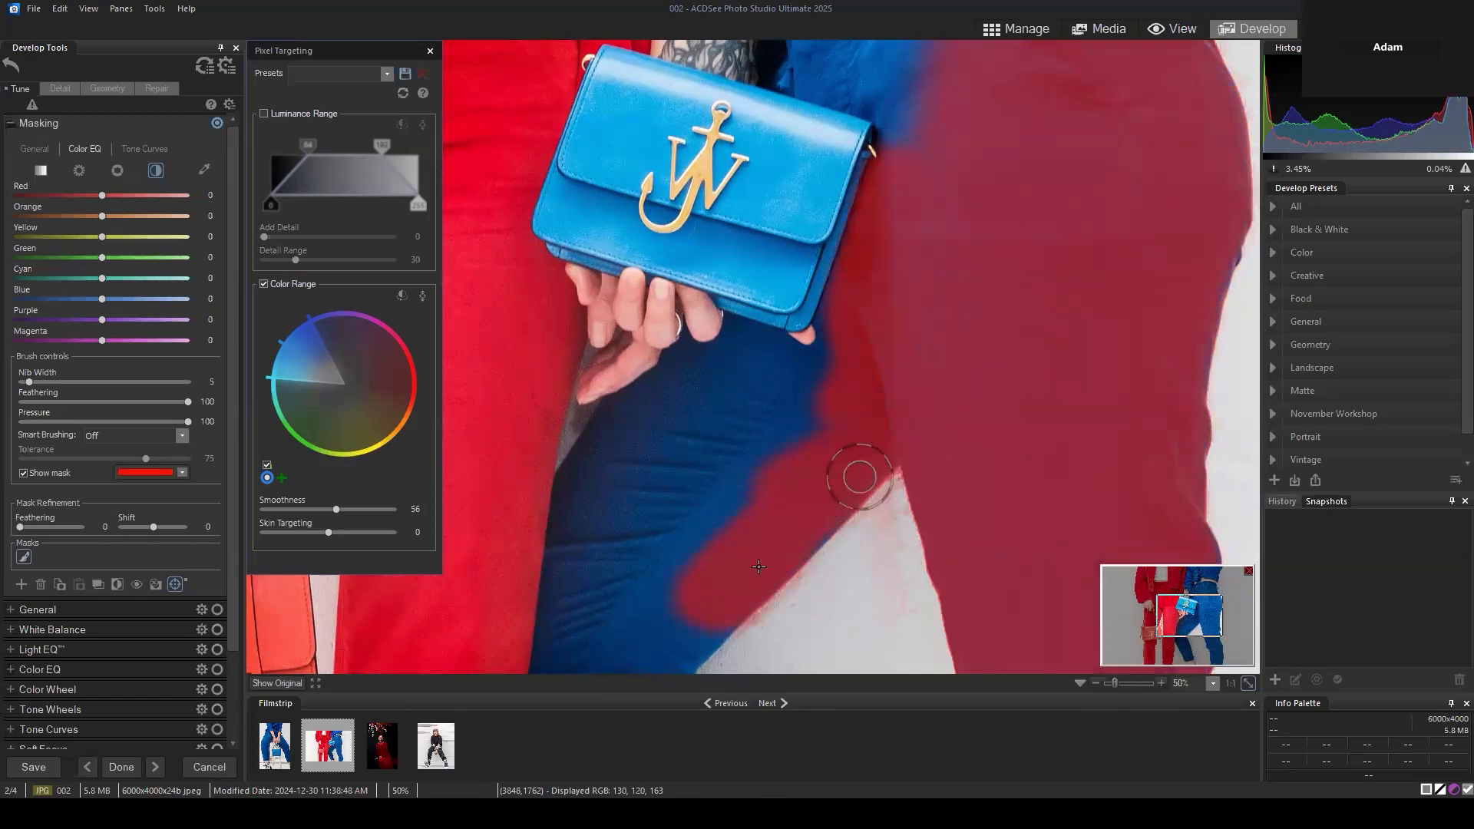
Extend the mask toward the bent knee and erase the spill on the wall between the legs
key(space)
drag(774, 569, 837, 396)
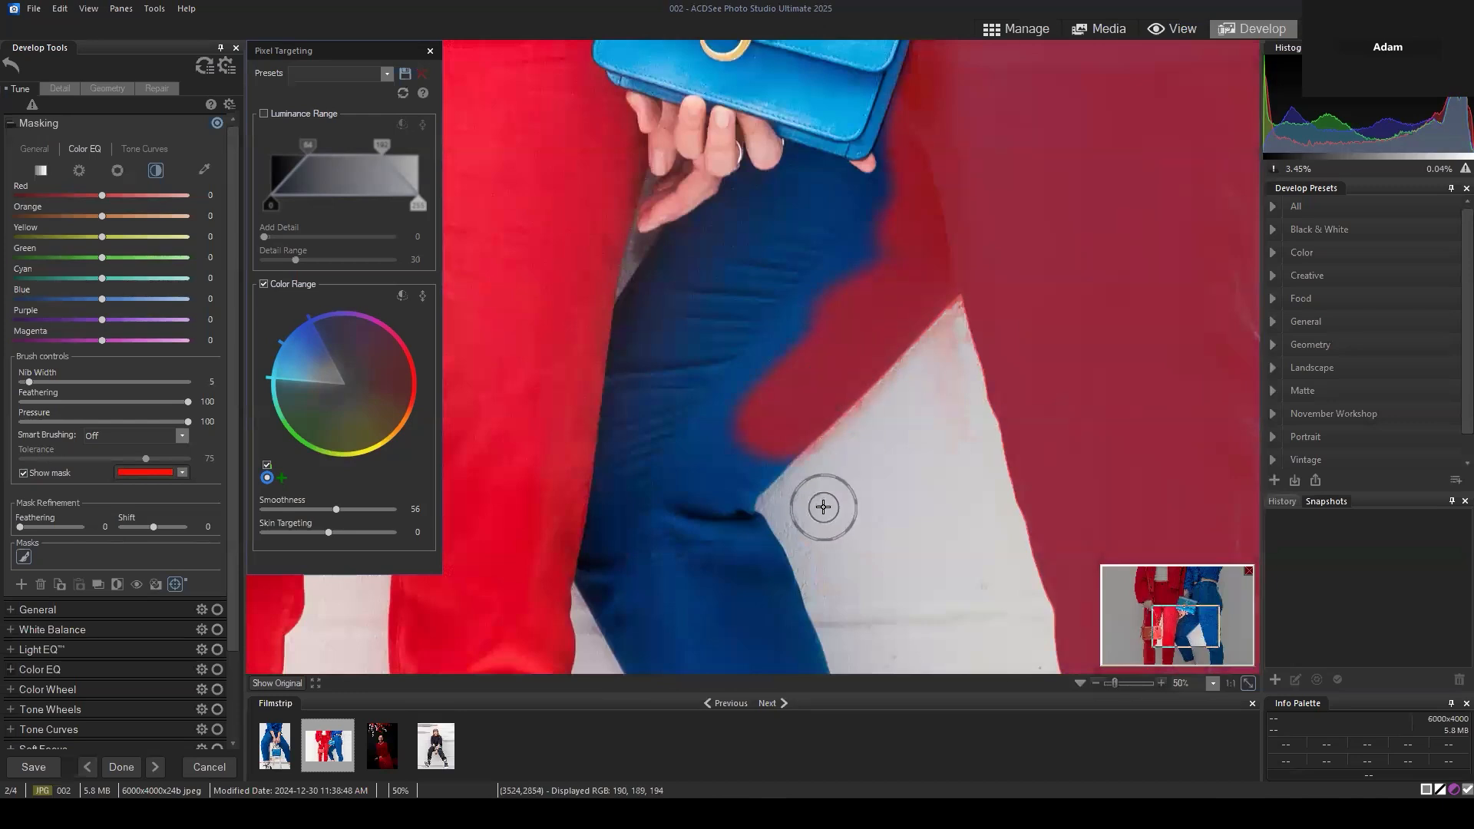
mouse_move(824, 507)
mouse_down()
mouse_move(833, 460)
mouse_move(946, 365)
mouse_move(954, 335)
mouse_move(943, 453)
mouse_up()
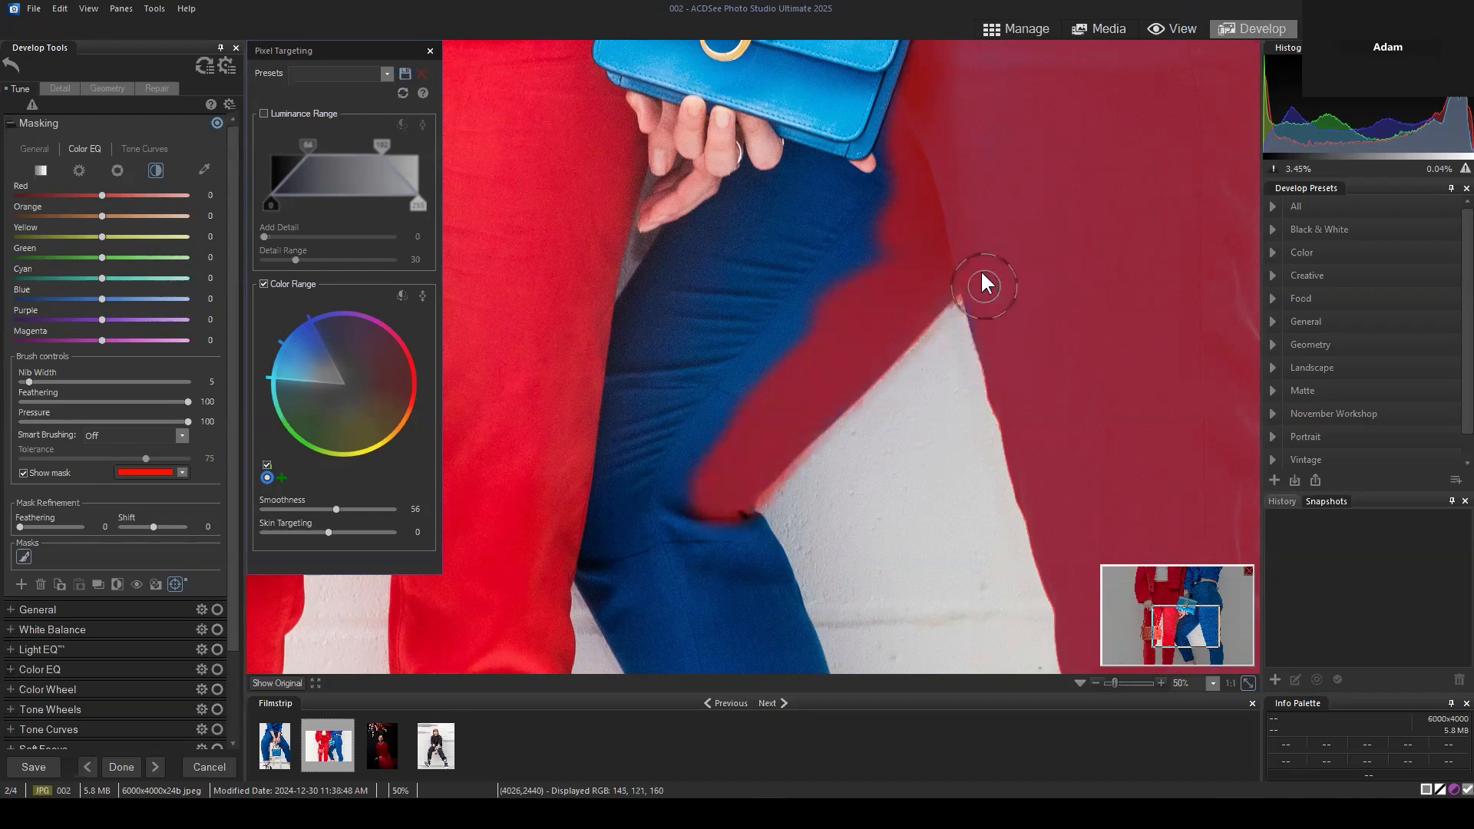
Fill the rest of the bent leg with the mask, from the thigh below the hand down to the cuff
mouse_move(800, 337)
mouse_down()
mouse_move(691, 335)
mouse_move(641, 311)
mouse_up()
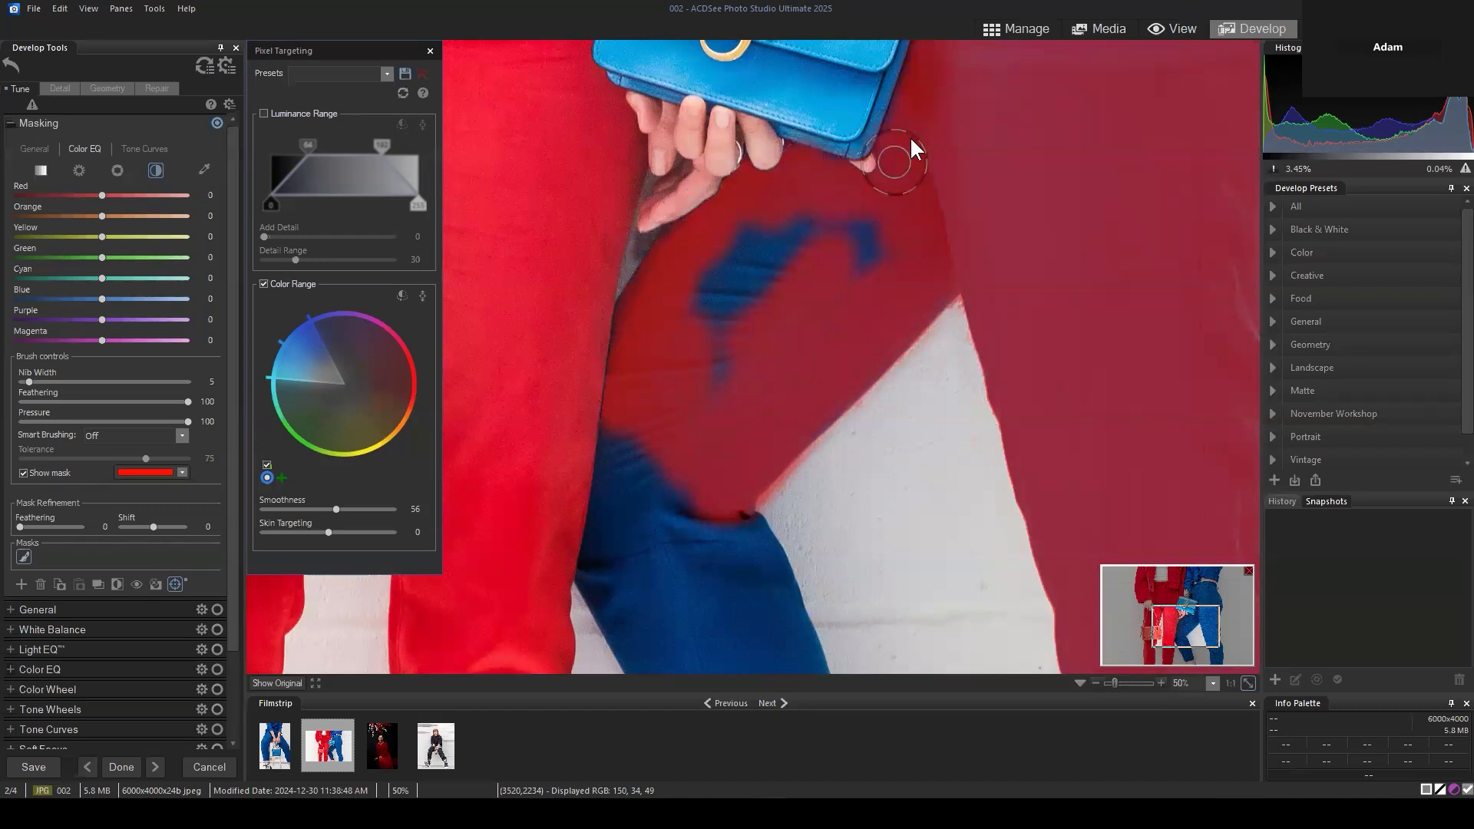
drag(778, 218, 706, 269)
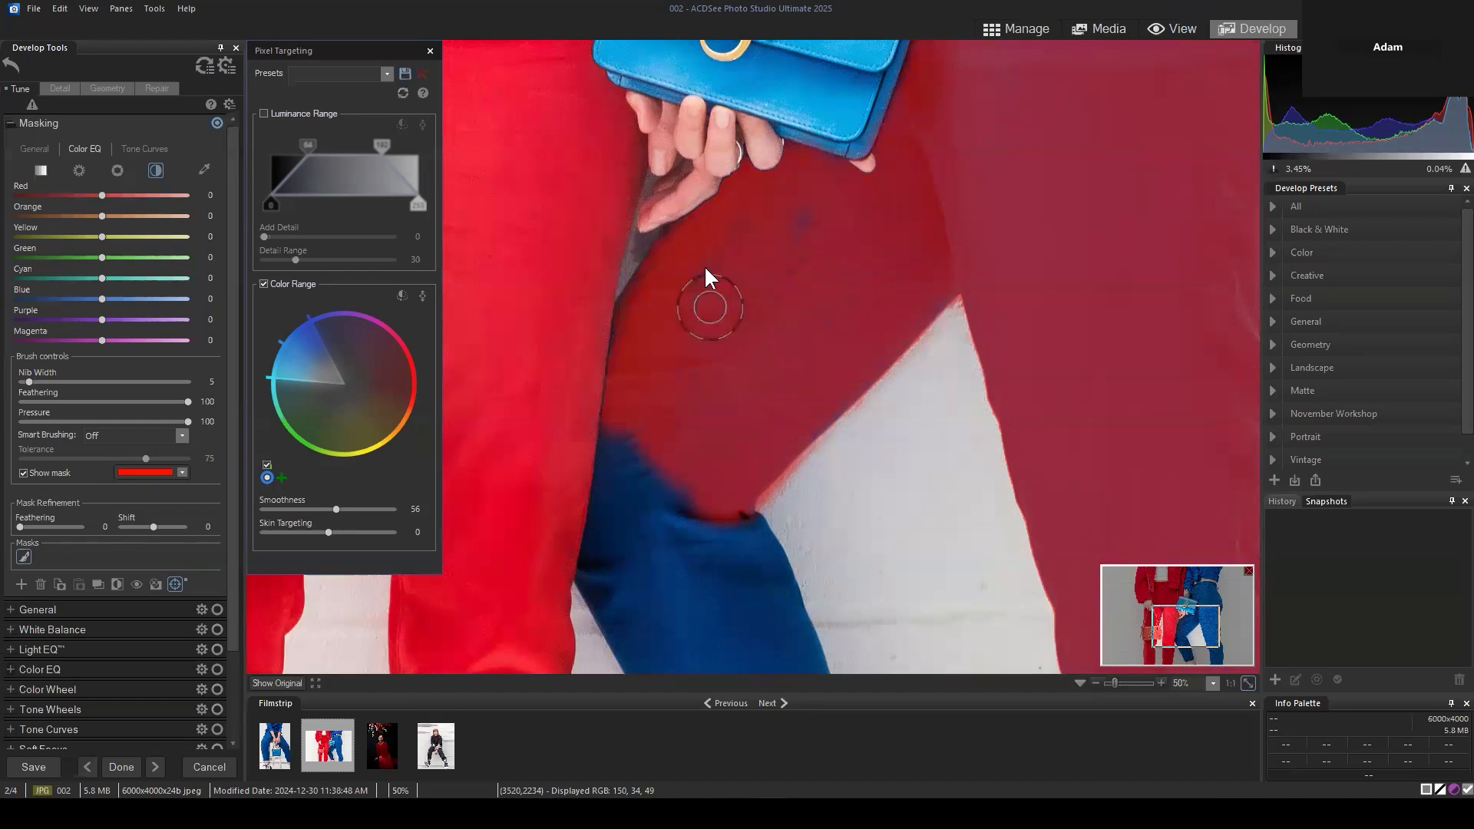
mouse_move(741, 324)
mouse_down()
mouse_move(659, 478)
mouse_move(762, 542)
mouse_move(750, 368)
mouse_move(779, 397)
mouse_up()
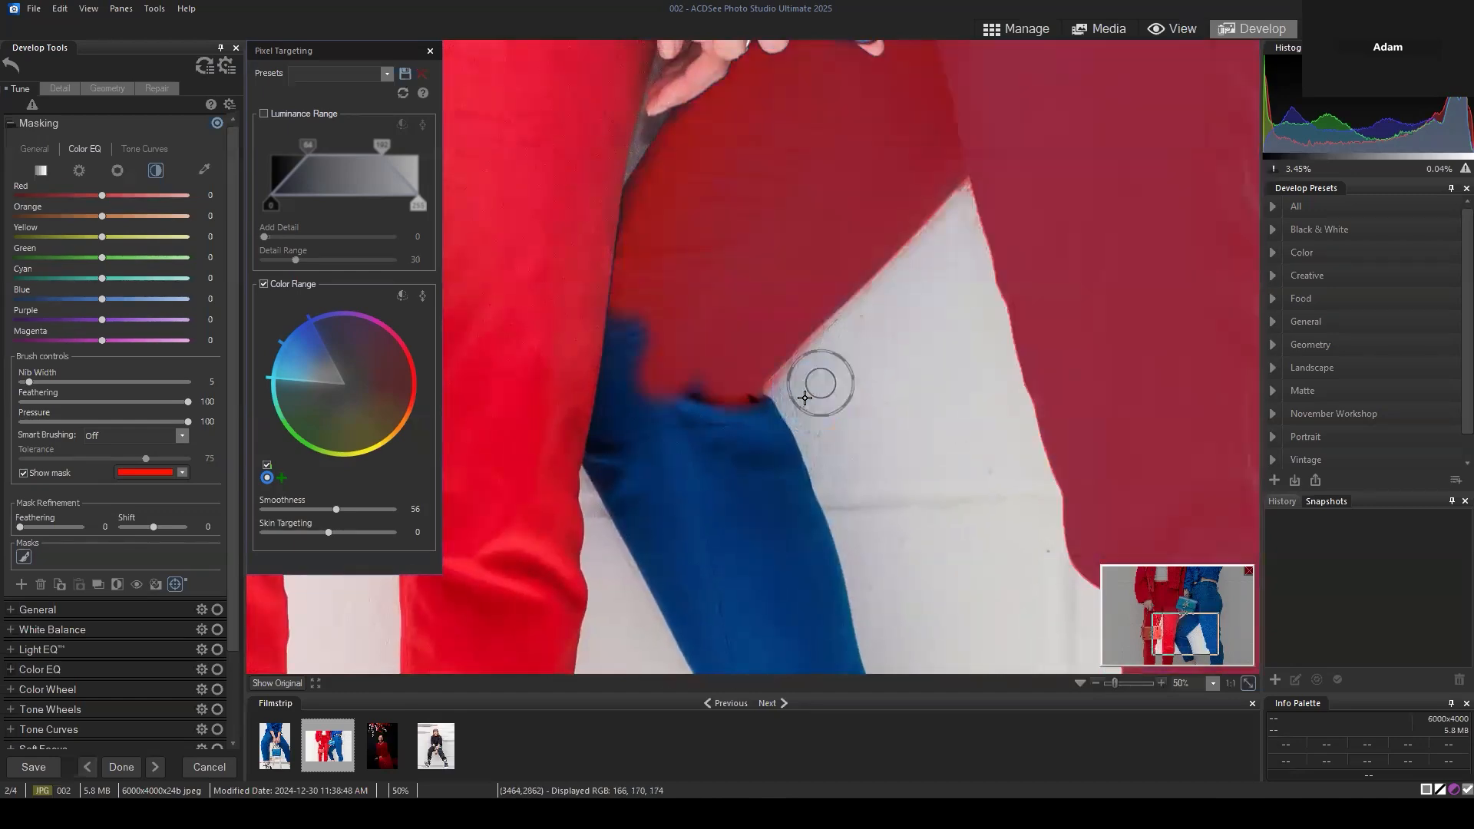
mouse_move(605, 404)
mouse_down()
mouse_move(626, 338)
mouse_move(636, 421)
mouse_move(632, 292)
mouse_move(601, 445)
mouse_move(660, 554)
mouse_move(622, 451)
mouse_move(625, 498)
mouse_move(607, 449)
mouse_move(652, 438)
mouse_move(691, 583)
mouse_move(708, 390)
mouse_move(759, 543)
mouse_move(776, 550)
mouse_move(760, 433)
mouse_move(771, 449)
mouse_move(788, 505)
mouse_move(751, 414)
mouse_move(810, 597)
mouse_move(827, 587)
mouse_move(803, 525)
mouse_move(824, 568)
mouse_move(883, 534)
mouse_move(872, 388)
mouse_move(774, 238)
mouse_move(877, 147)
mouse_move(832, 176)
mouse_move(822, 136)
mouse_move(732, 204)
mouse_move(797, 133)
mouse_move(864, 159)
mouse_move(776, 252)
mouse_move(719, 455)
mouse_move(716, 530)
mouse_move(635, 367)
mouse_move(666, 509)
mouse_move(682, 485)
mouse_move(651, 403)
mouse_move(741, 630)
mouse_move(734, 577)
mouse_move(769, 590)
mouse_move(752, 495)
mouse_move(791, 420)
mouse_move(837, 586)
mouse_move(744, 604)
mouse_move(698, 288)
mouse_up()
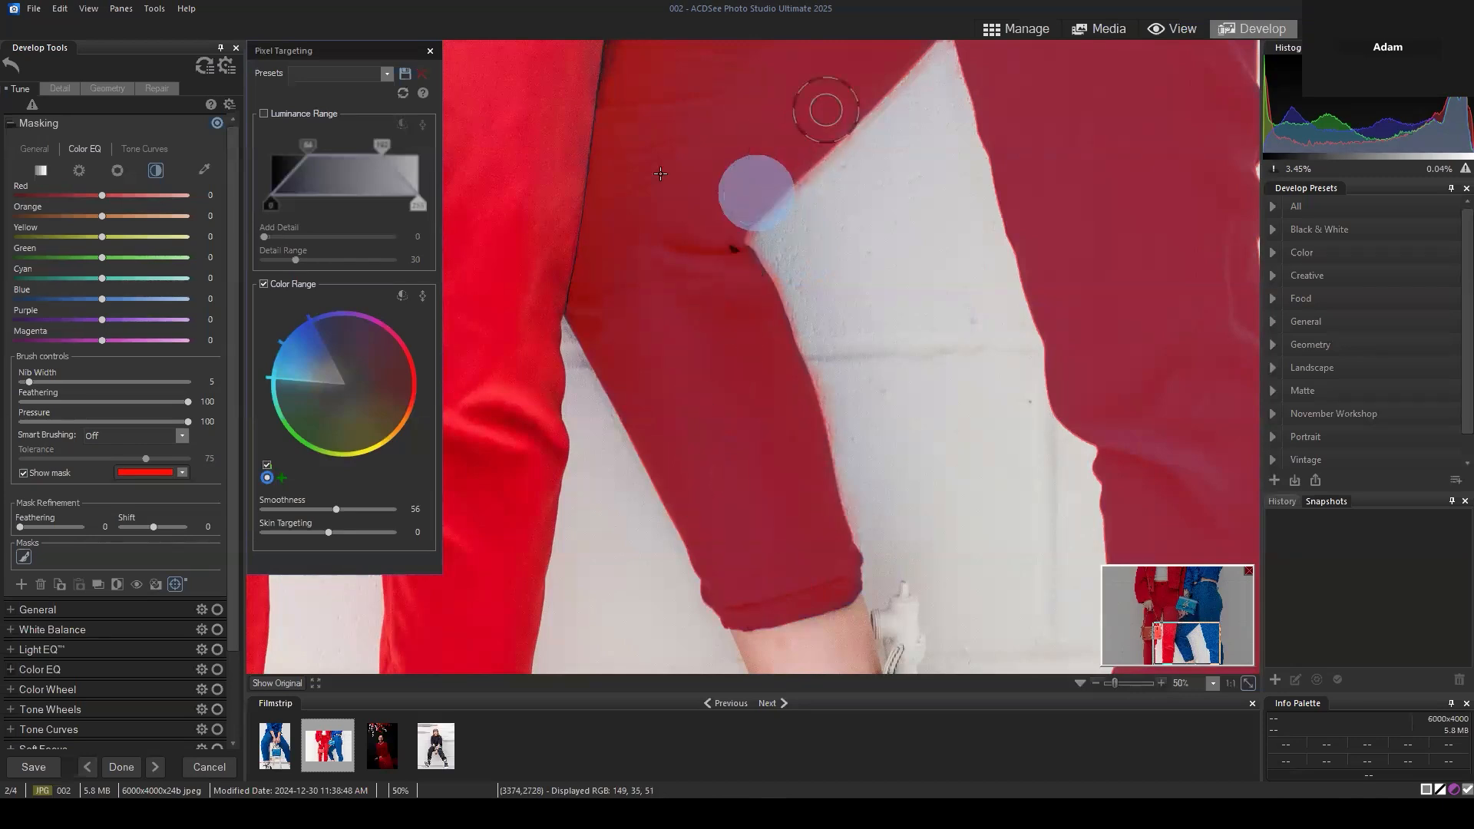
Brush the mask over the woman's blue trousers from the upper thighs across the hips to the waistband
click(266, 114)
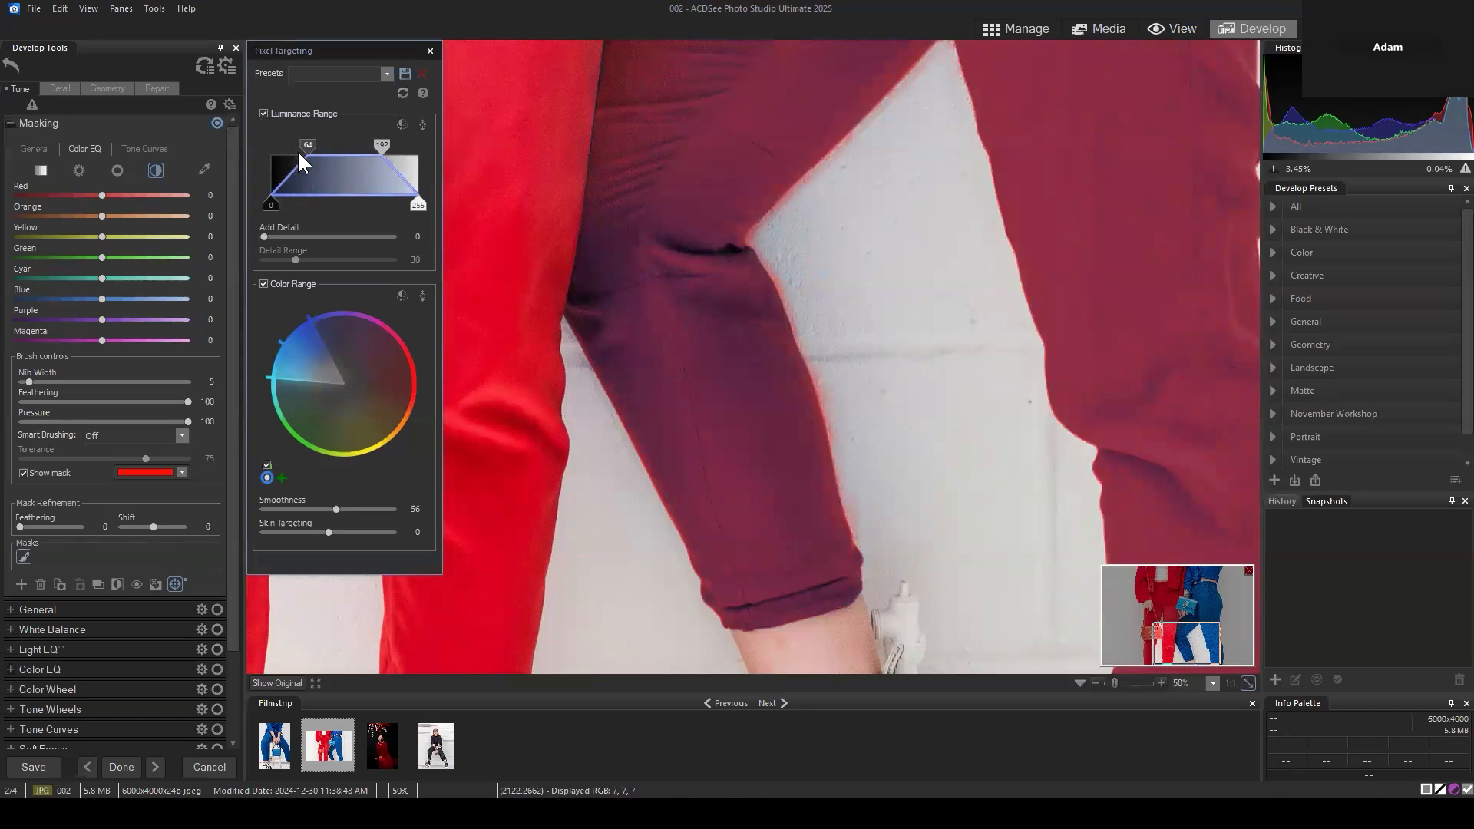
click(266, 114)
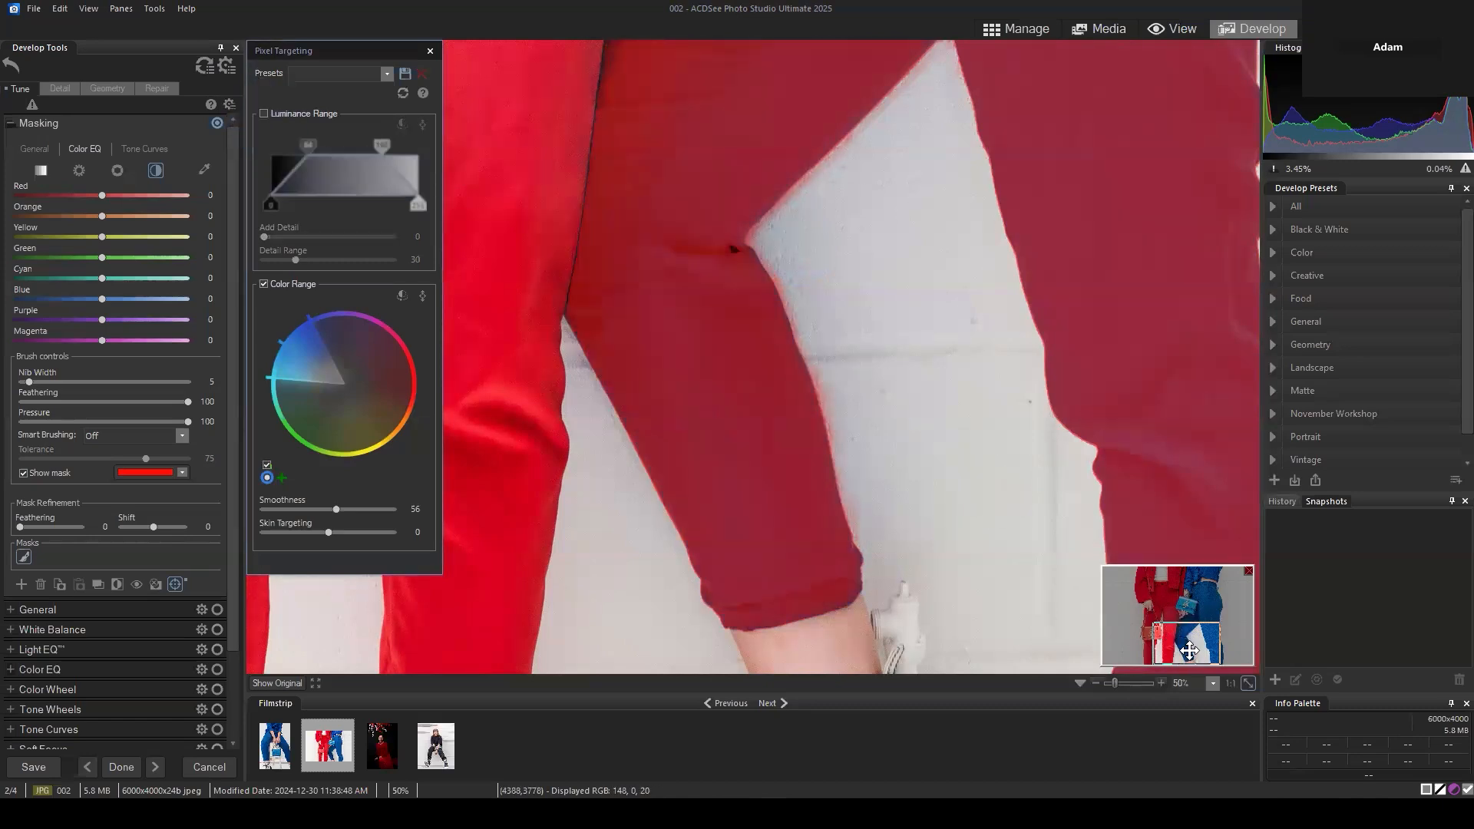
drag(1189, 651, 1197, 598)
mouse_move(802, 477)
mouse_down()
mouse_move(806, 382)
mouse_move(833, 391)
mouse_move(846, 312)
mouse_up()
mouse_move(940, 261)
mouse_down()
mouse_move(956, 225)
mouse_move(864, 219)
mouse_up()
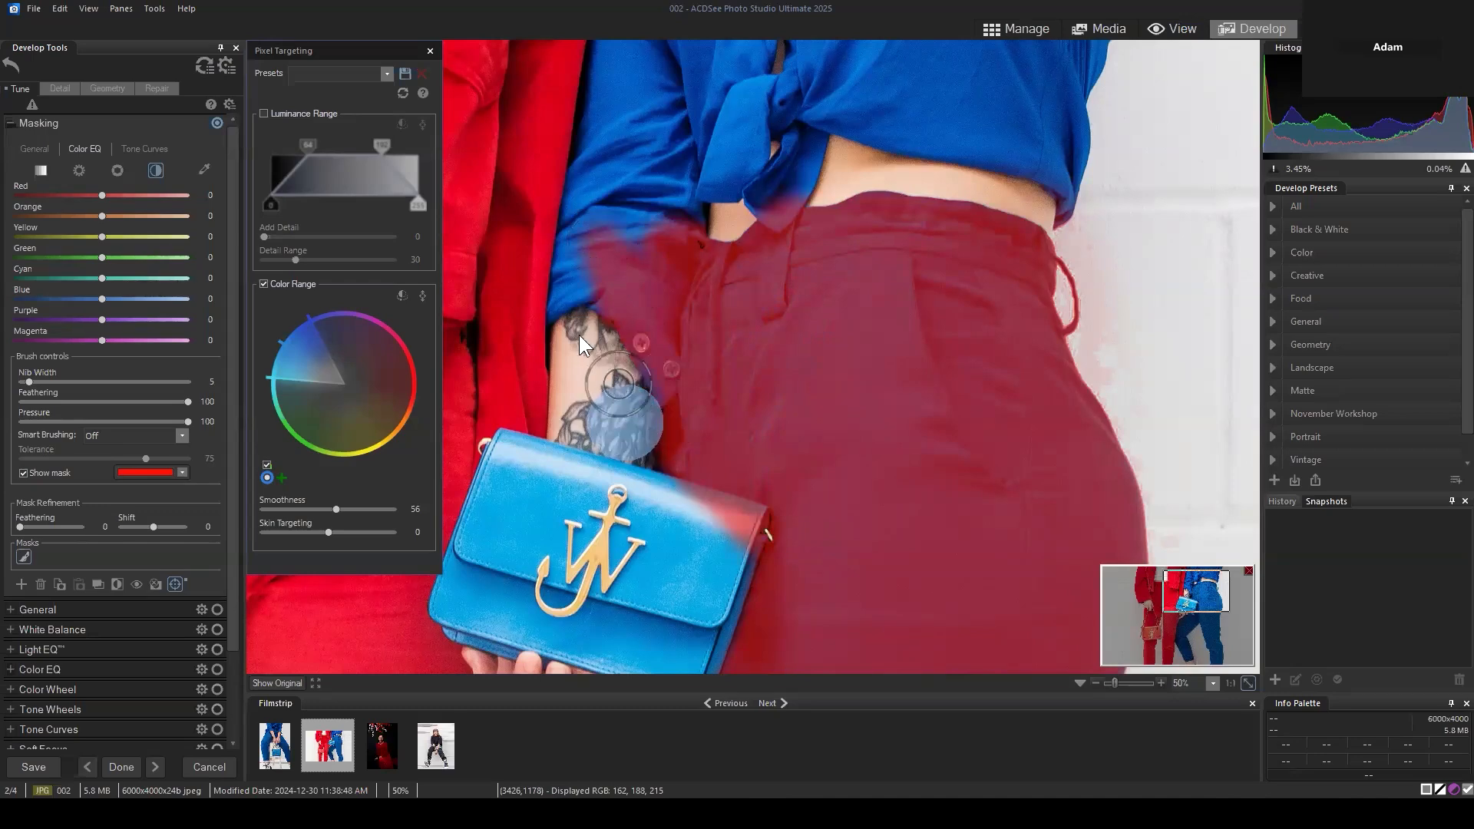
Brush the mask over the blue shirt, covering the sleeve beside the red jacket, the tied knot and the shirt front
drag(1196, 596, 1175, 584)
mouse_move(871, 347)
mouse_down()
mouse_move(916, 368)
mouse_move(892, 355)
mouse_move(877, 305)
mouse_move(900, 82)
mouse_move(912, 316)
mouse_move(944, 120)
mouse_move(970, 317)
mouse_move(972, 209)
mouse_move(984, 294)
mouse_move(1029, 165)
mouse_move(1029, 233)
mouse_move(868, 324)
mouse_up()
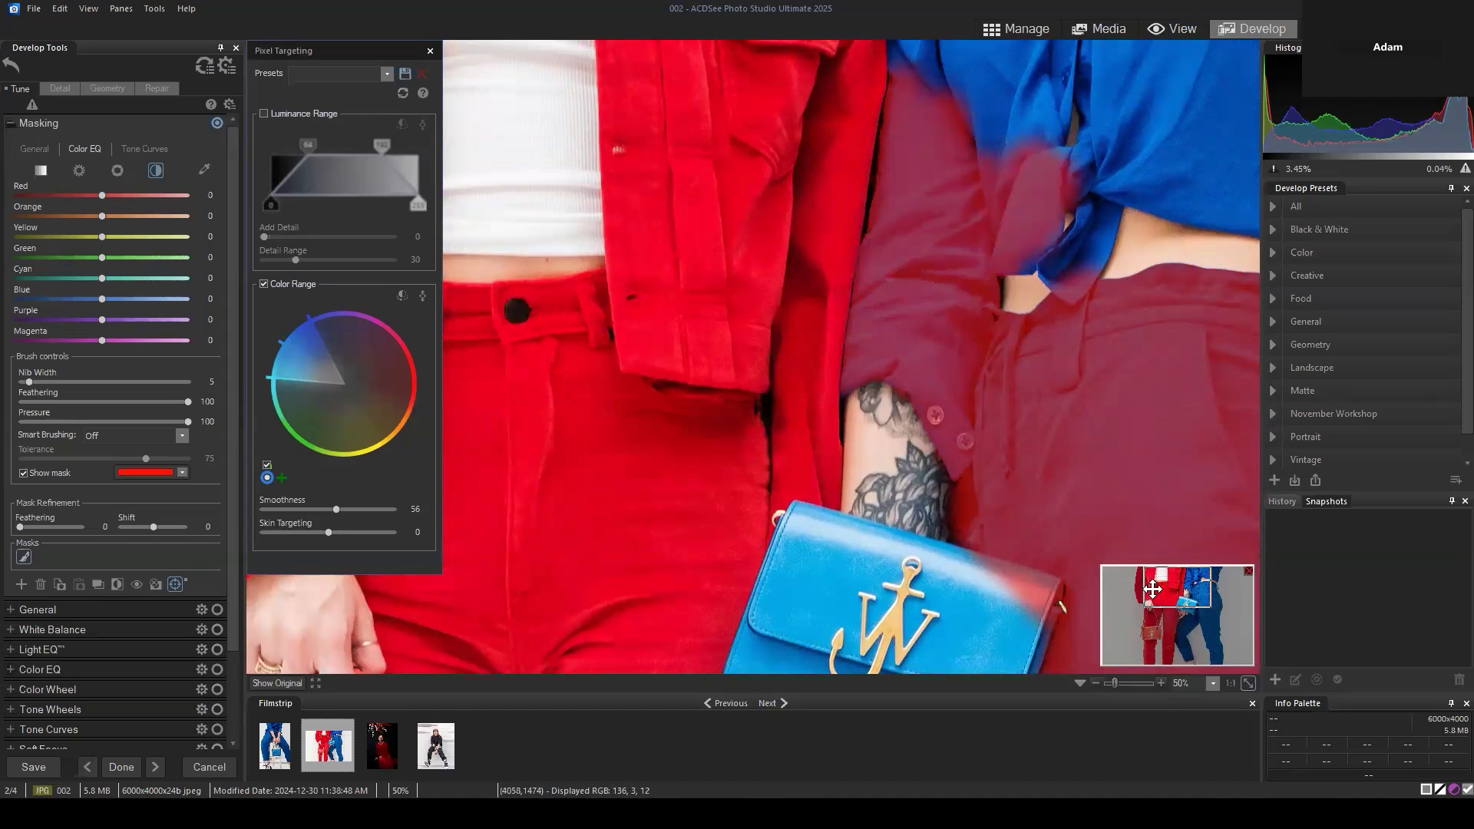
drag(1155, 591, 1199, 587)
mouse_move(702, 289)
mouse_down()
mouse_move(764, 267)
mouse_move(698, 247)
mouse_move(735, 267)
mouse_move(794, 195)
mouse_move(765, 255)
mouse_move(811, 129)
mouse_move(787, 20)
mouse_move(851, 127)
mouse_move(762, 164)
mouse_move(743, 145)
mouse_move(735, 11)
mouse_up()
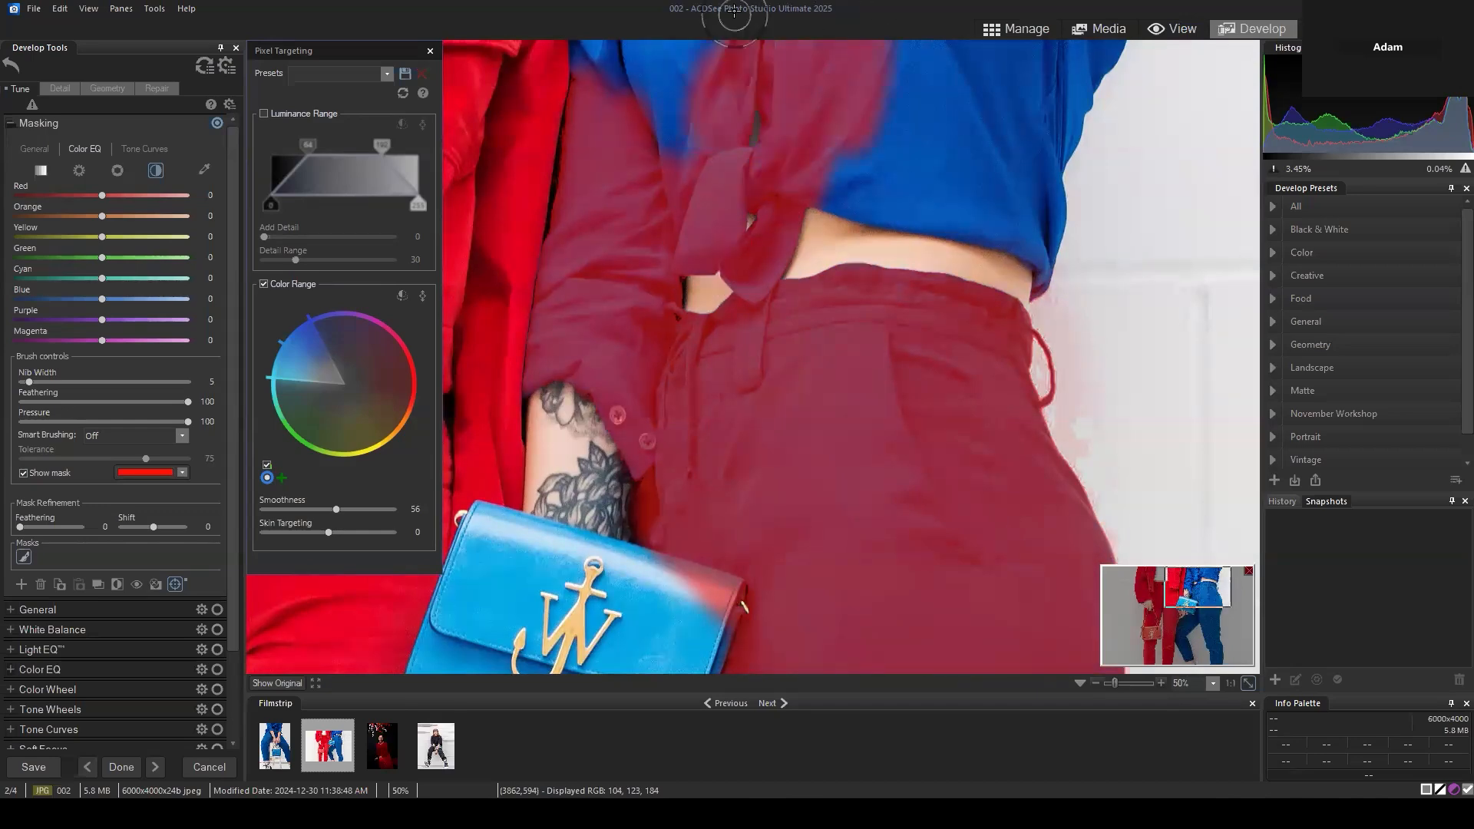
mouse_move(644, 147)
mouse_down()
mouse_move(609, 36)
mouse_move(596, 81)
mouse_up()
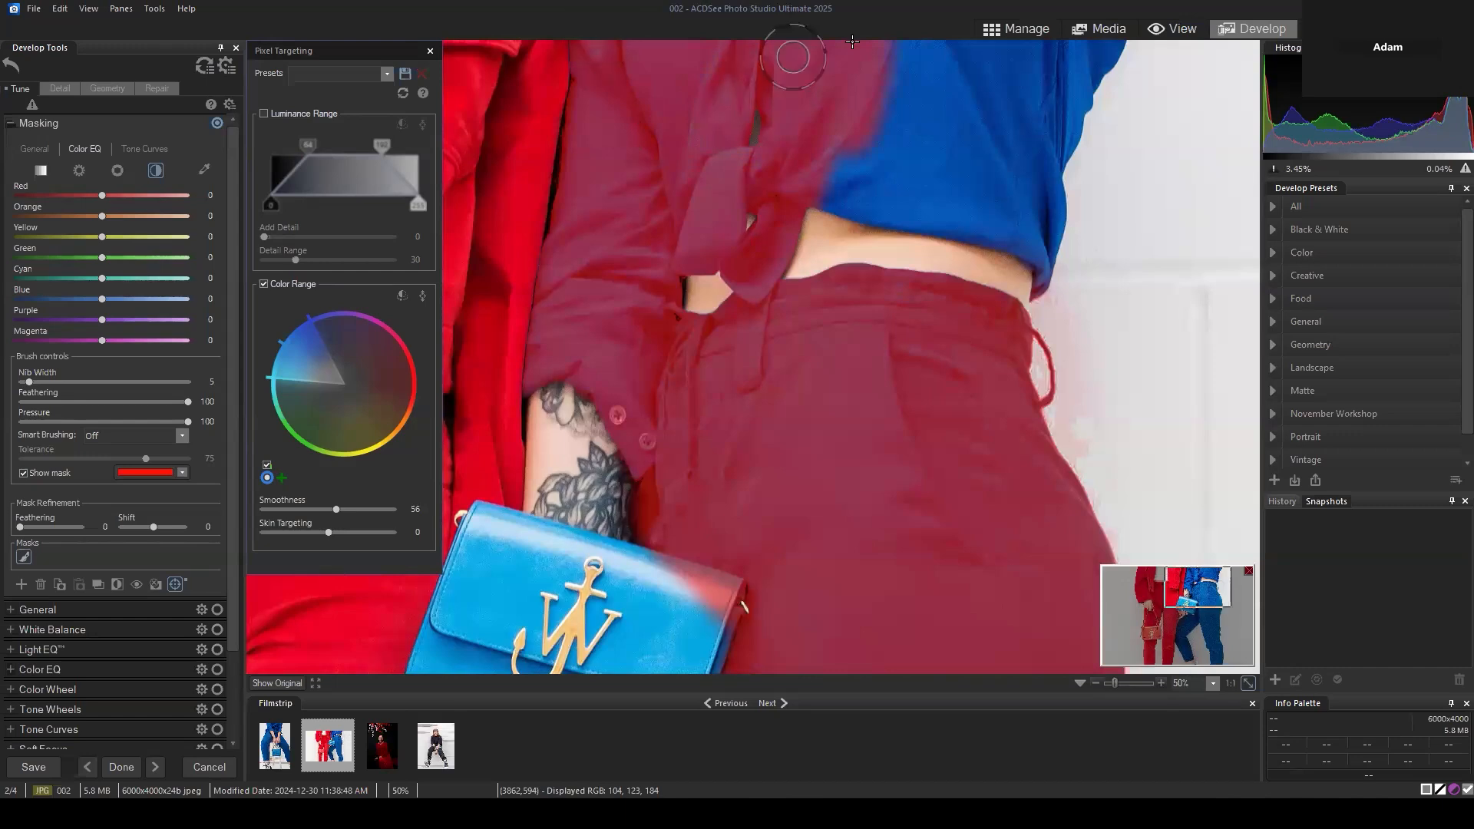
mouse_move(852, 41)
mouse_down()
mouse_move(866, 121)
mouse_move(959, 69)
mouse_move(983, 30)
mouse_move(901, 67)
mouse_move(961, 52)
mouse_up()
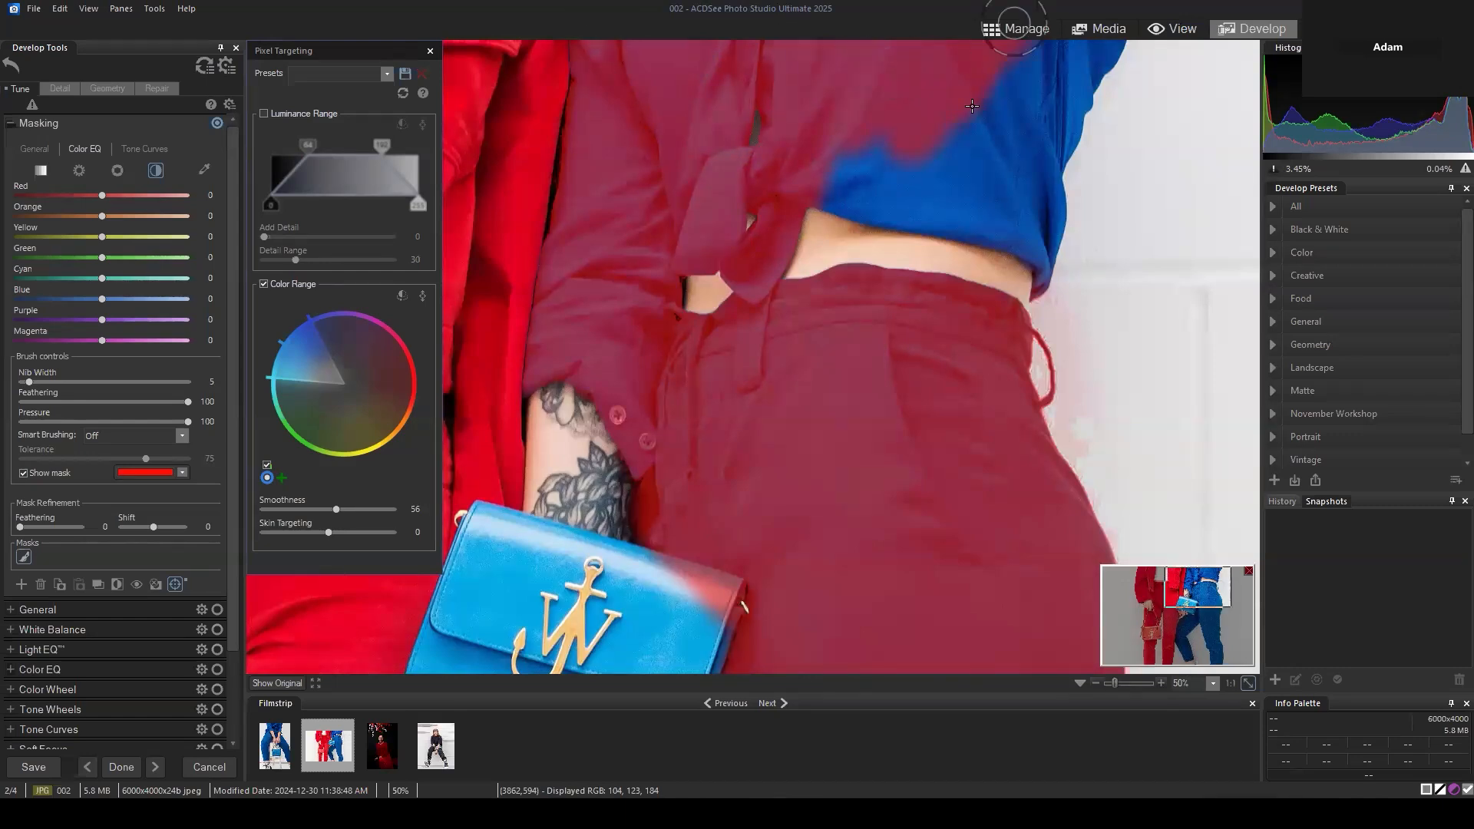
mouse_move(972, 106)
mouse_down()
mouse_move(1101, 33)
mouse_move(1061, 98)
mouse_move(1117, 37)
mouse_move(1035, 159)
mouse_move(1052, 136)
mouse_move(1046, 278)
mouse_move(1048, 198)
mouse_move(1027, 247)
mouse_move(1012, 216)
mouse_move(788, 175)
mouse_move(947, 185)
mouse_move(848, 134)
mouse_move(992, 130)
mouse_move(957, 143)
mouse_move(966, 123)
mouse_move(938, 170)
mouse_move(872, 191)
mouse_move(916, 192)
mouse_up()
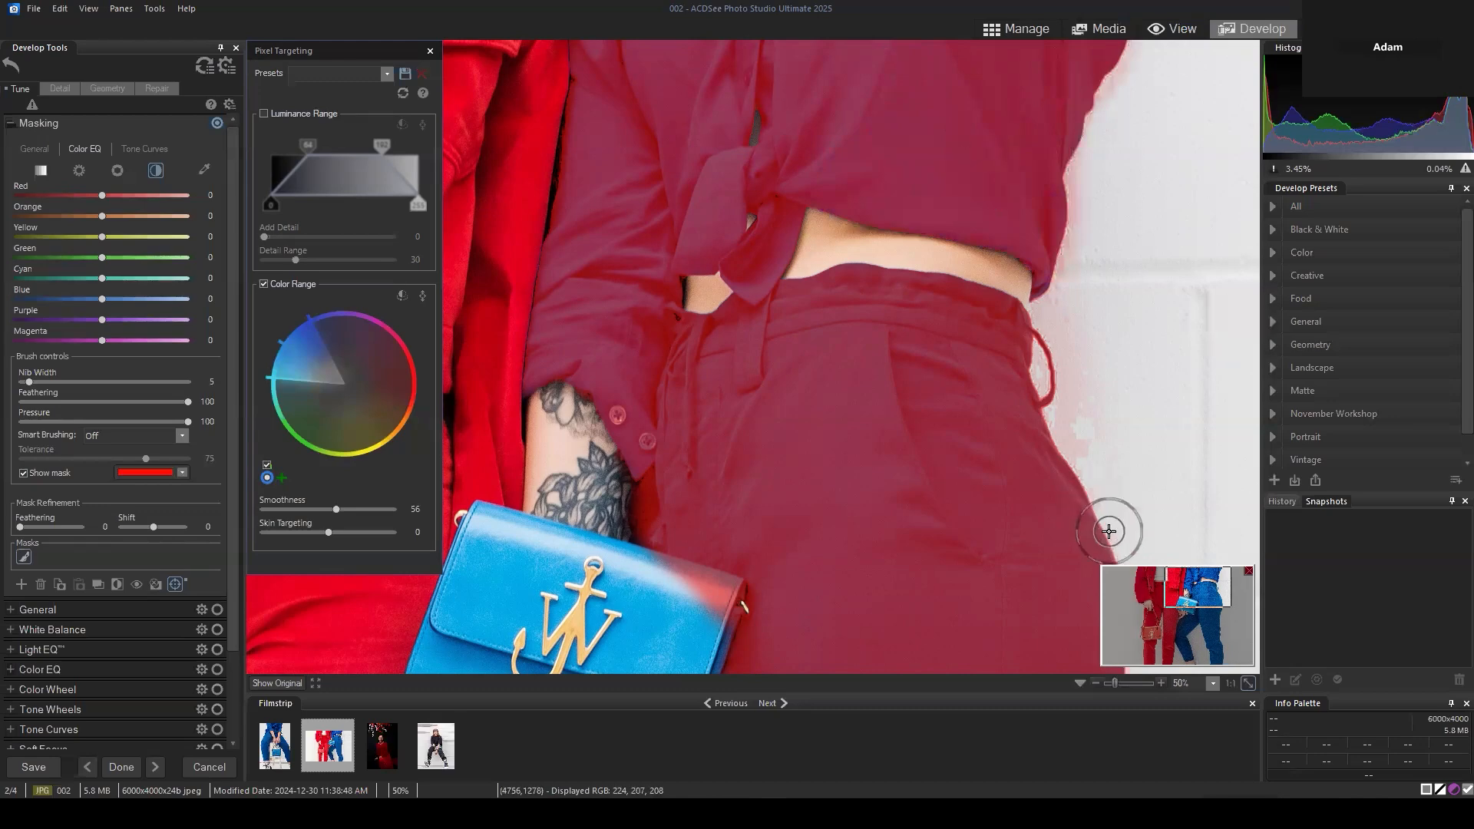
Erase the mask spill from the upper corner of the blue handbag, next to the strap ring
drag(1196, 588, 1192, 607)
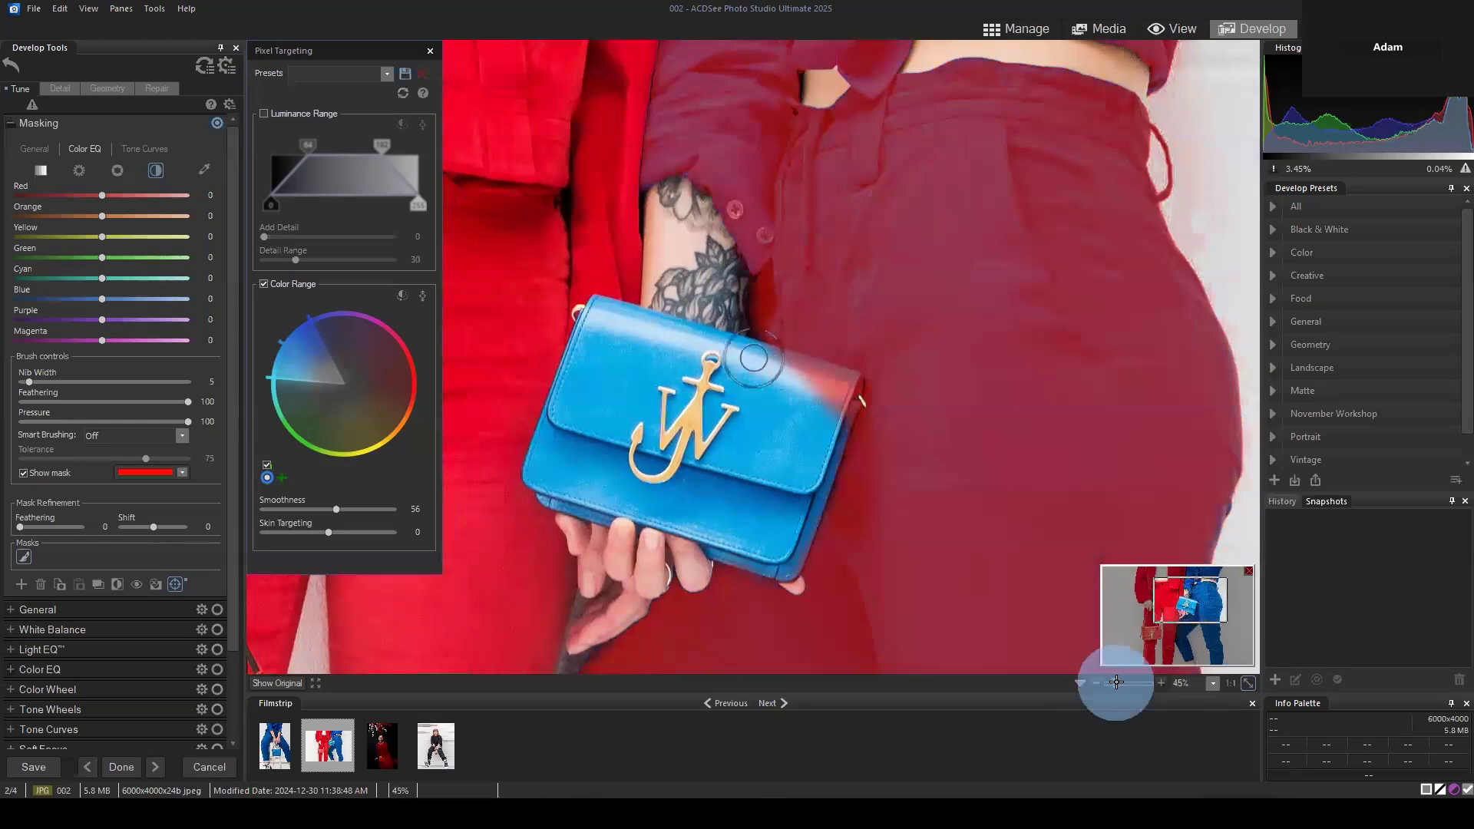
drag(1111, 682, 1121, 682)
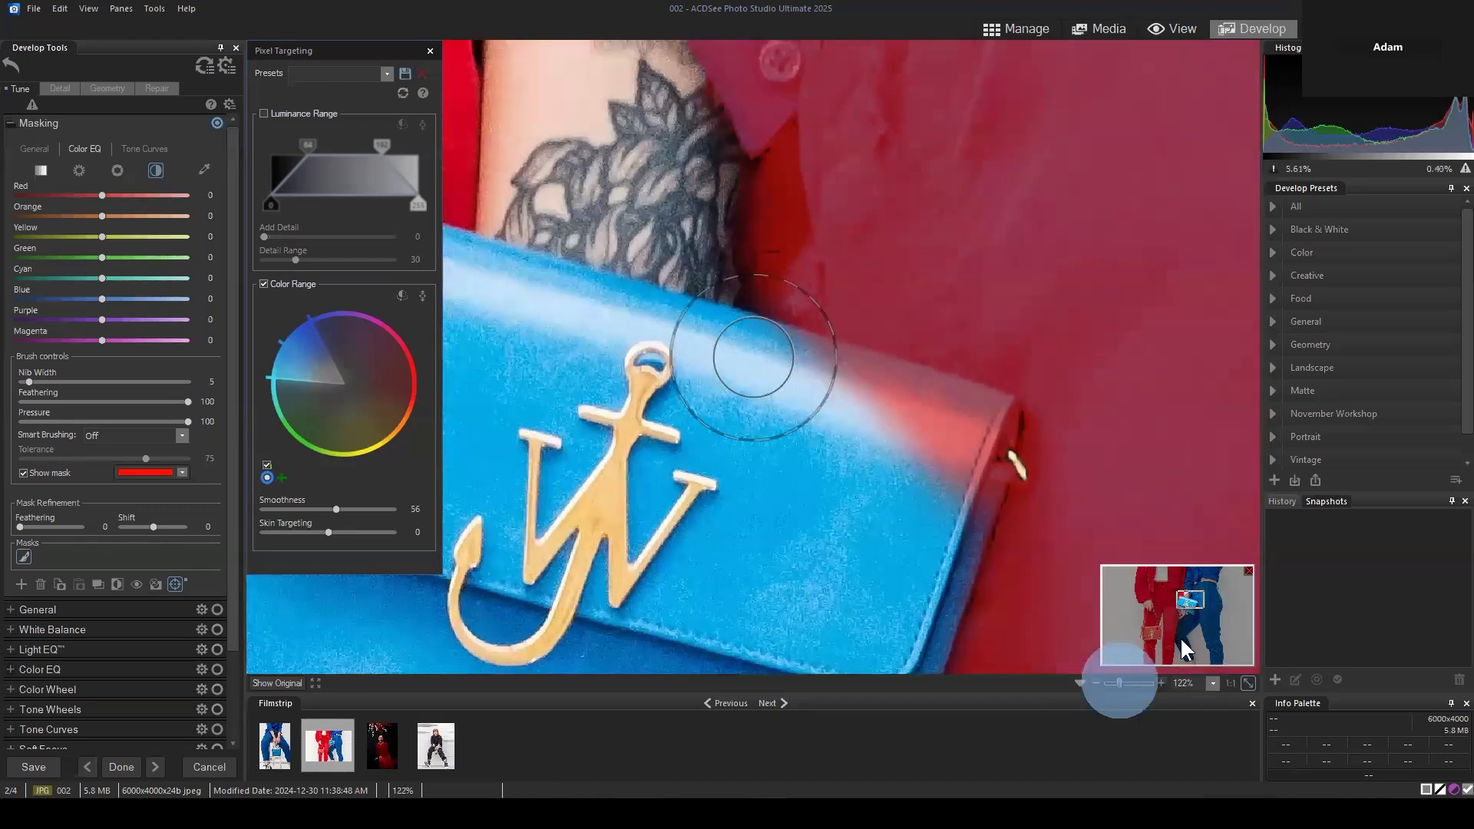
drag(1189, 602, 1192, 604)
mouse_move(709, 408)
mouse_down()
mouse_move(758, 357)
mouse_move(837, 354)
mouse_move(687, 275)
mouse_move(856, 371)
mouse_move(820, 425)
mouse_move(838, 349)
mouse_move(818, 443)
mouse_up()
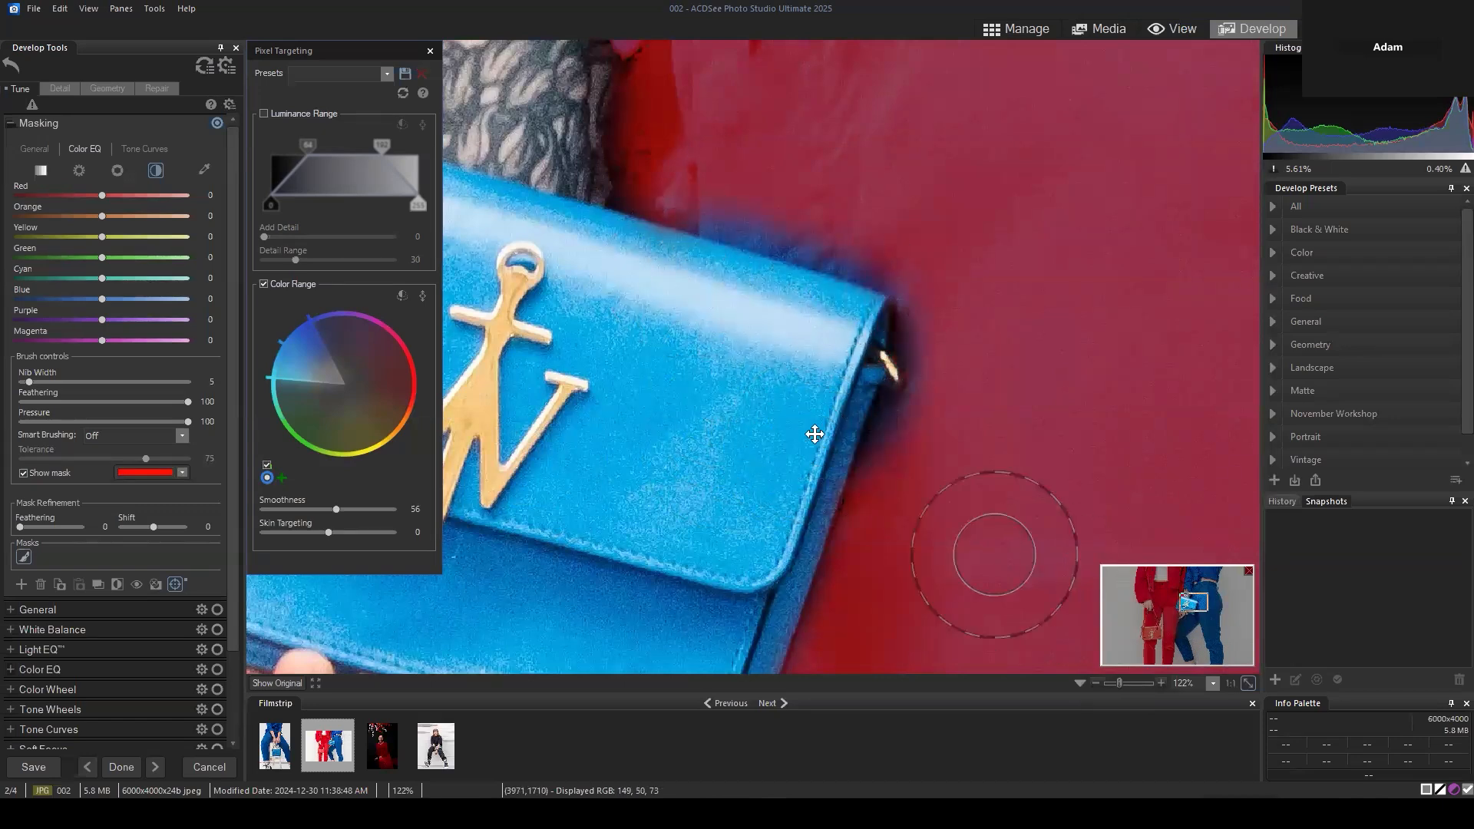
Set Smart Brushing to Magic and the nib width to 1, and repaint the trouser mask along the handbag's upper and side edges
click(122, 437)
click(102, 491)
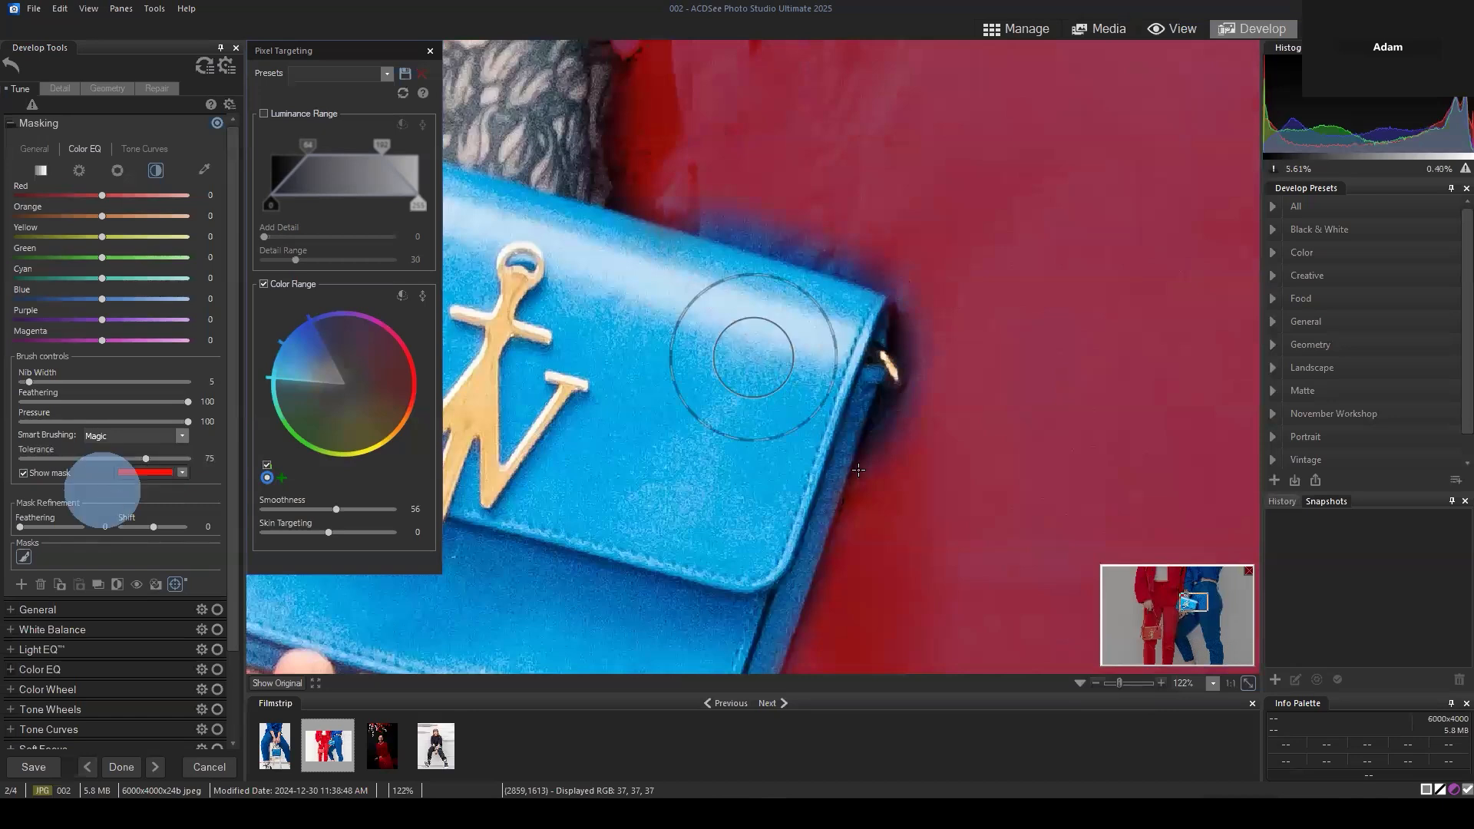
scroll(950, 419, down, 4)
scroll(958, 413, down, 1)
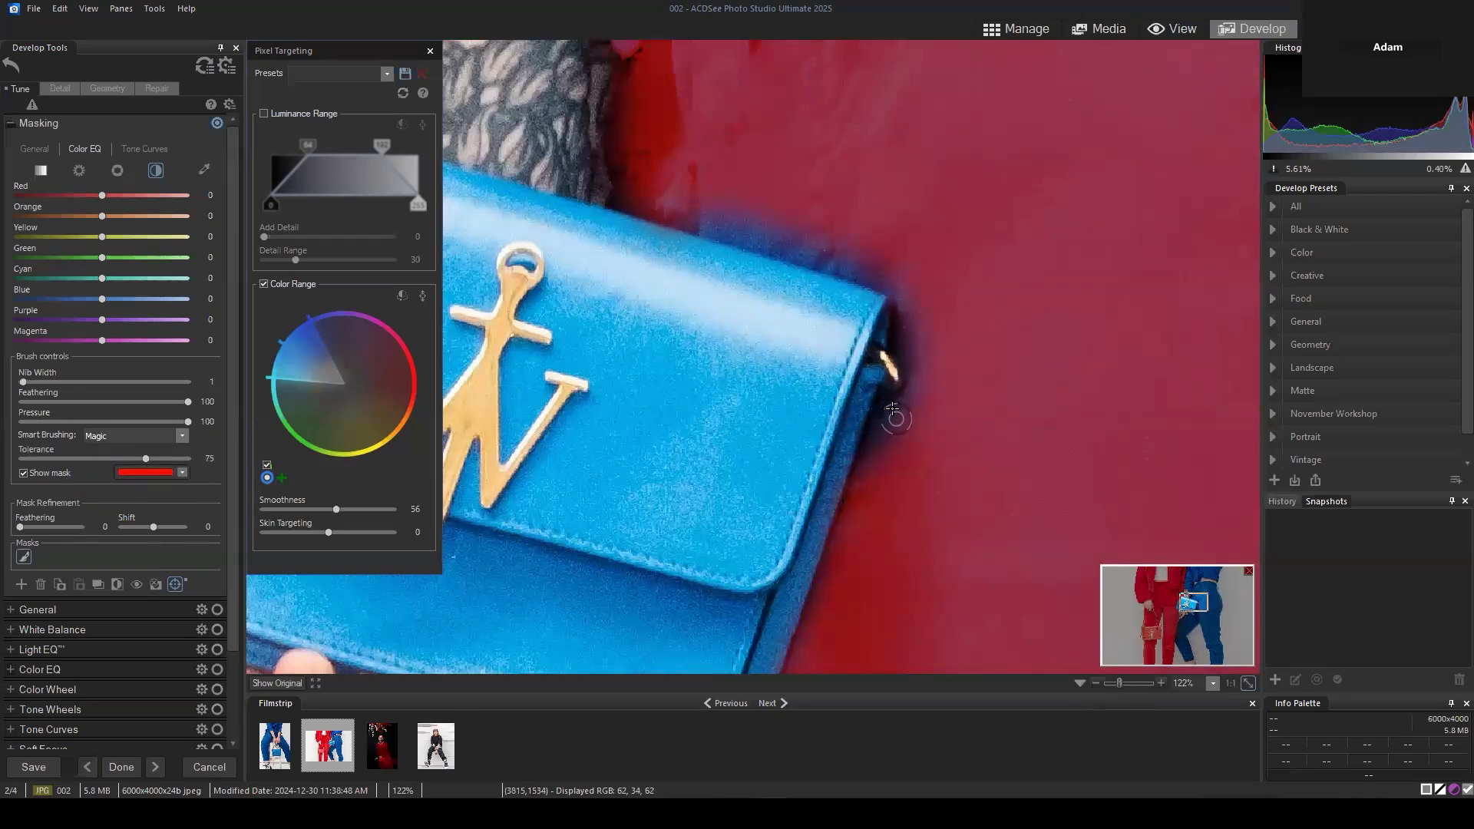
click(891, 407)
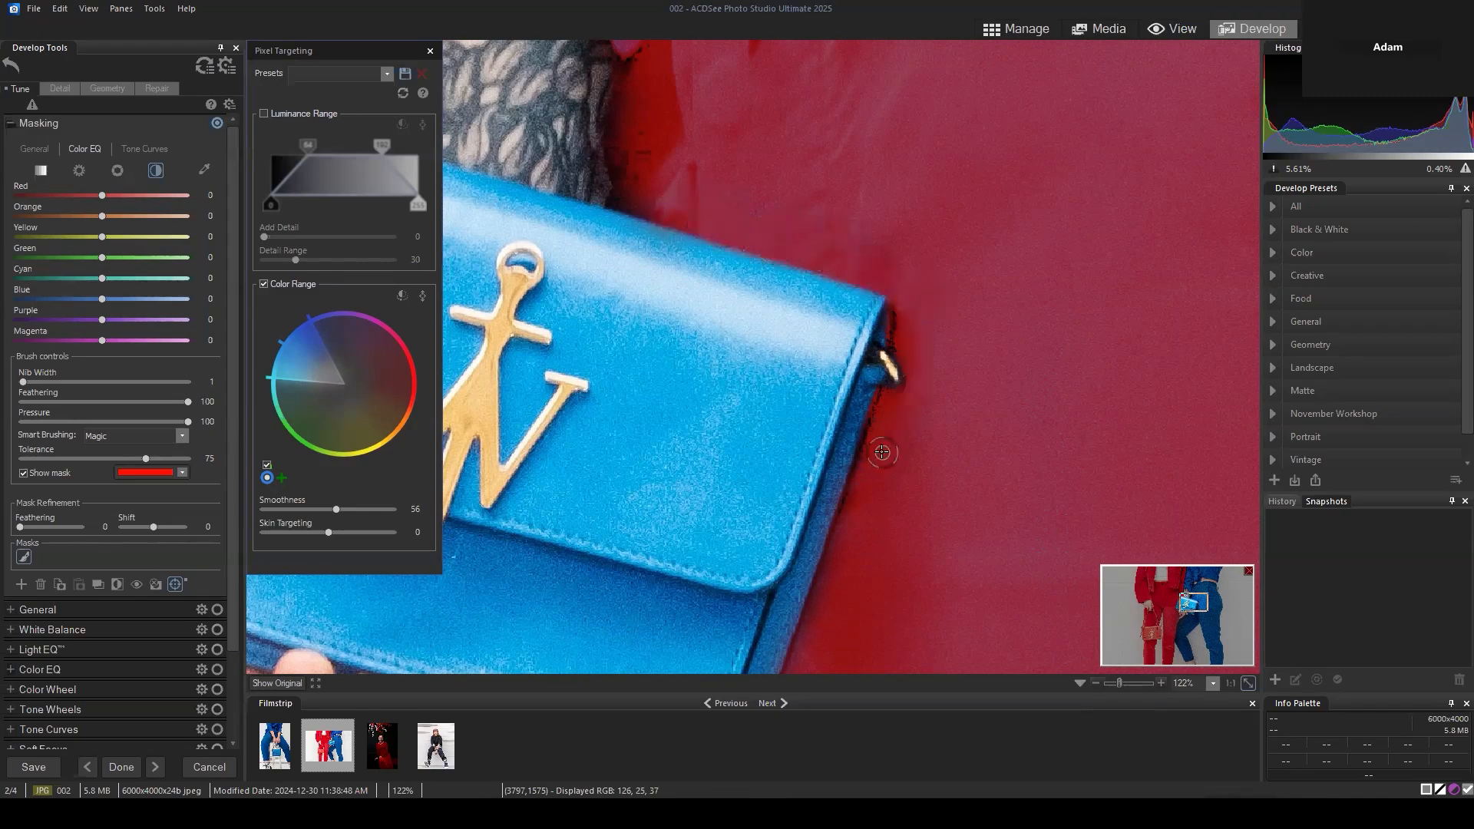
Touch up the mask around the handbag's lower corner and fit the whole photo in the view
drag(1192, 603, 1188, 610)
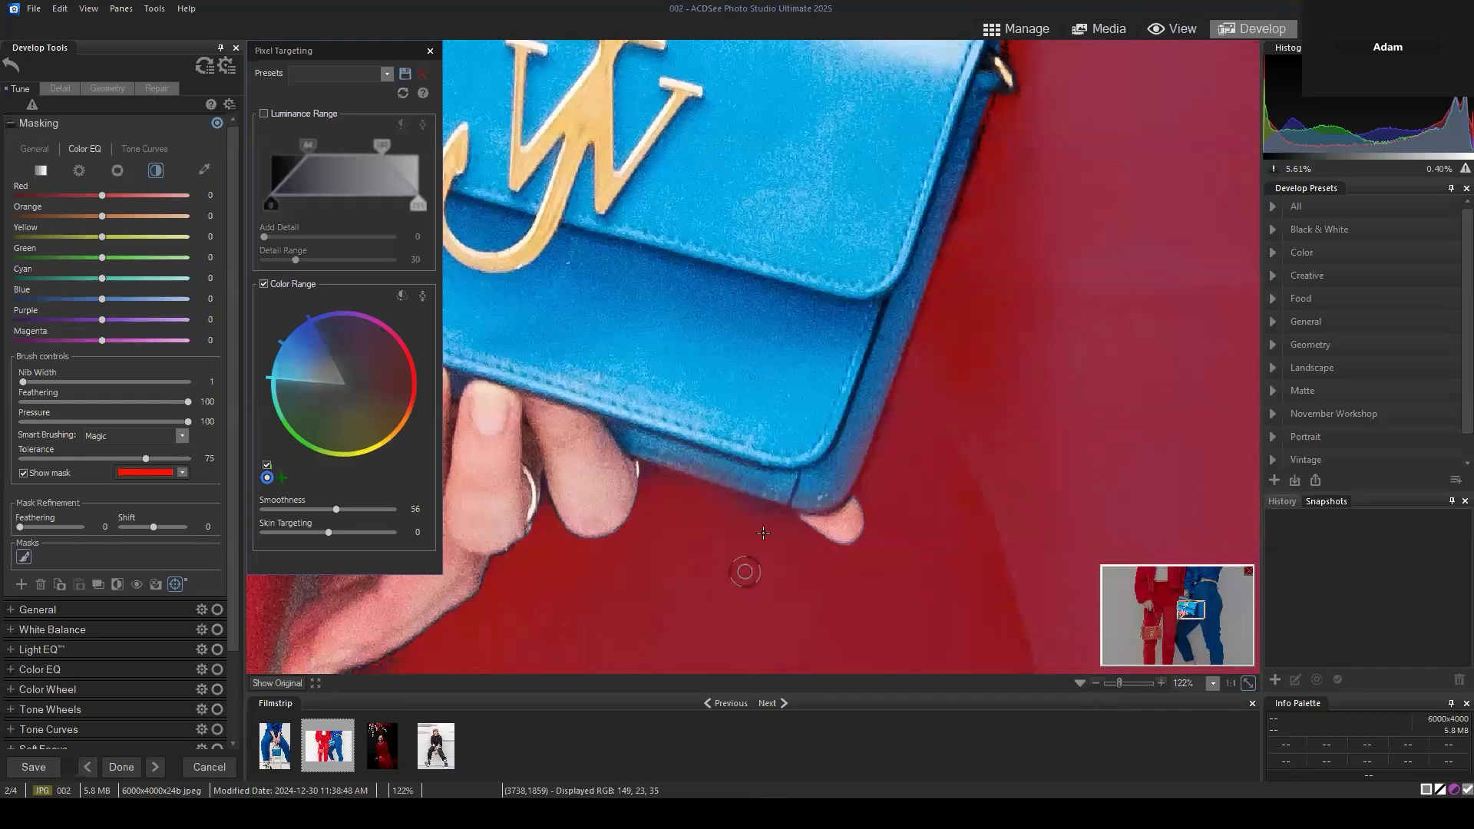
click(874, 480)
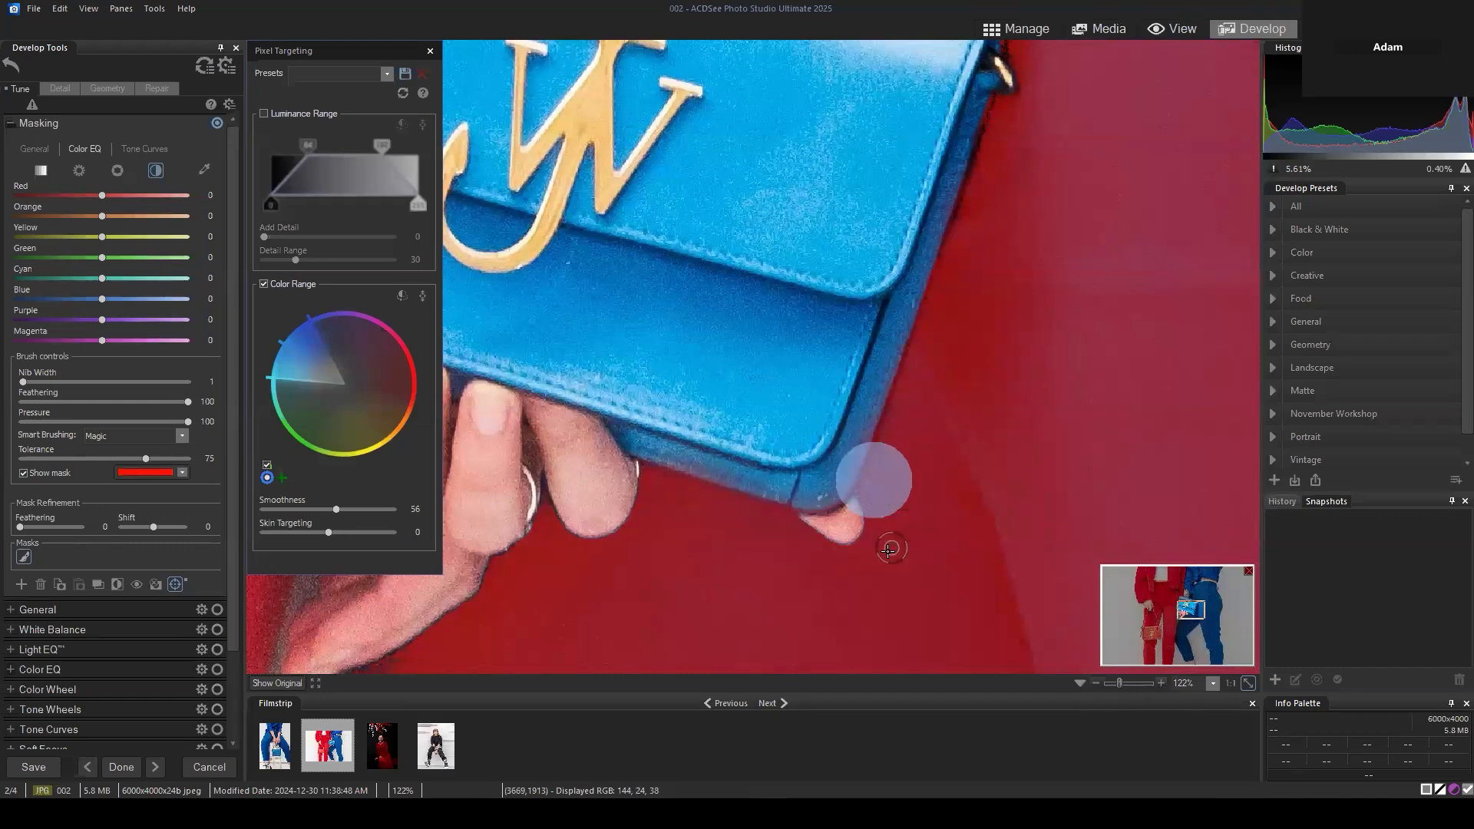
click(1248, 683)
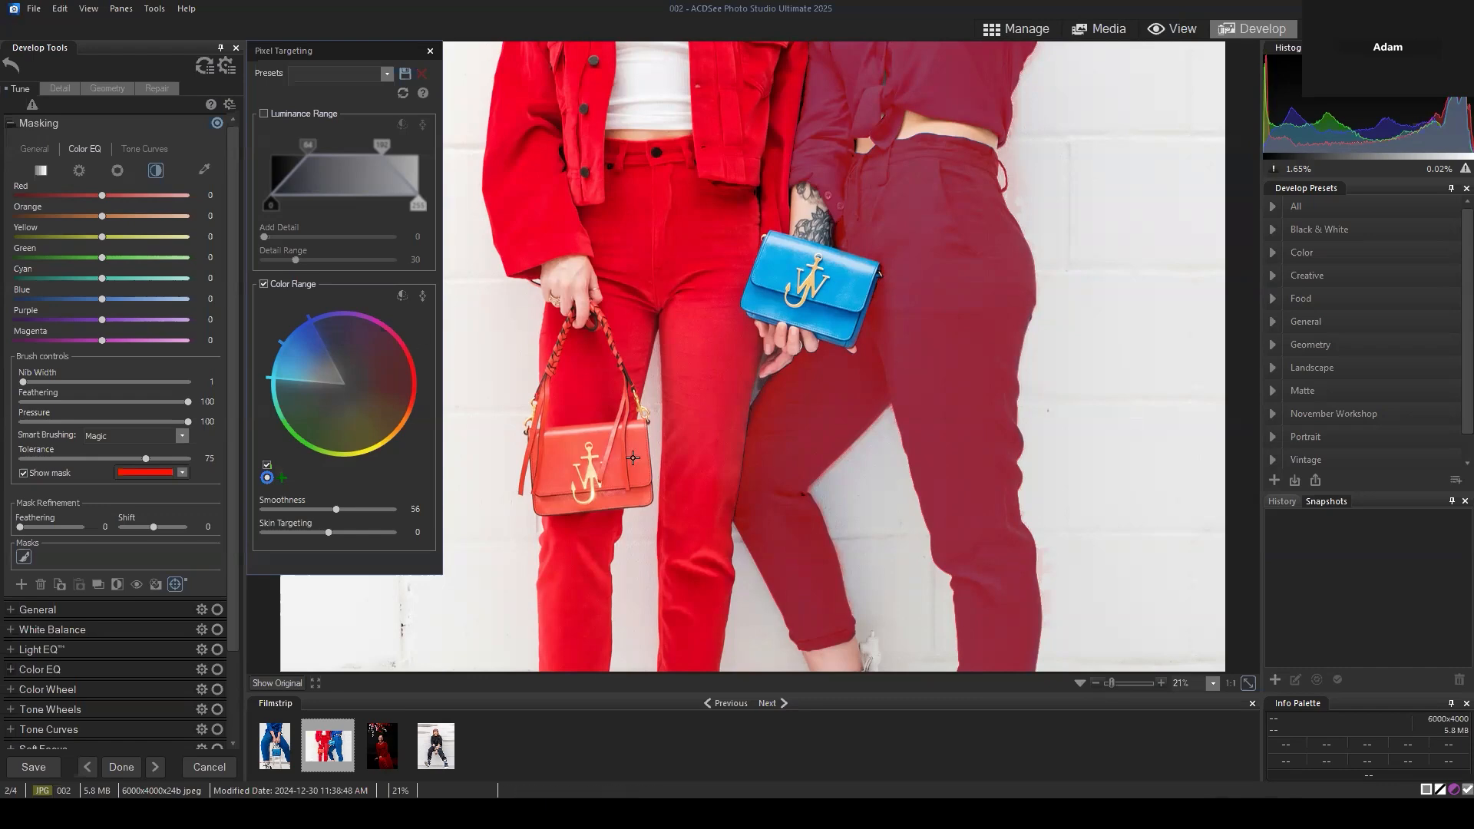
Raise the Color Range smoothness to 60 and set the mask refinement shift to 5
mouse_move(336, 509)
mouse_down()
mouse_move(371, 509)
mouse_move(320, 510)
mouse_move(342, 510)
mouse_up()
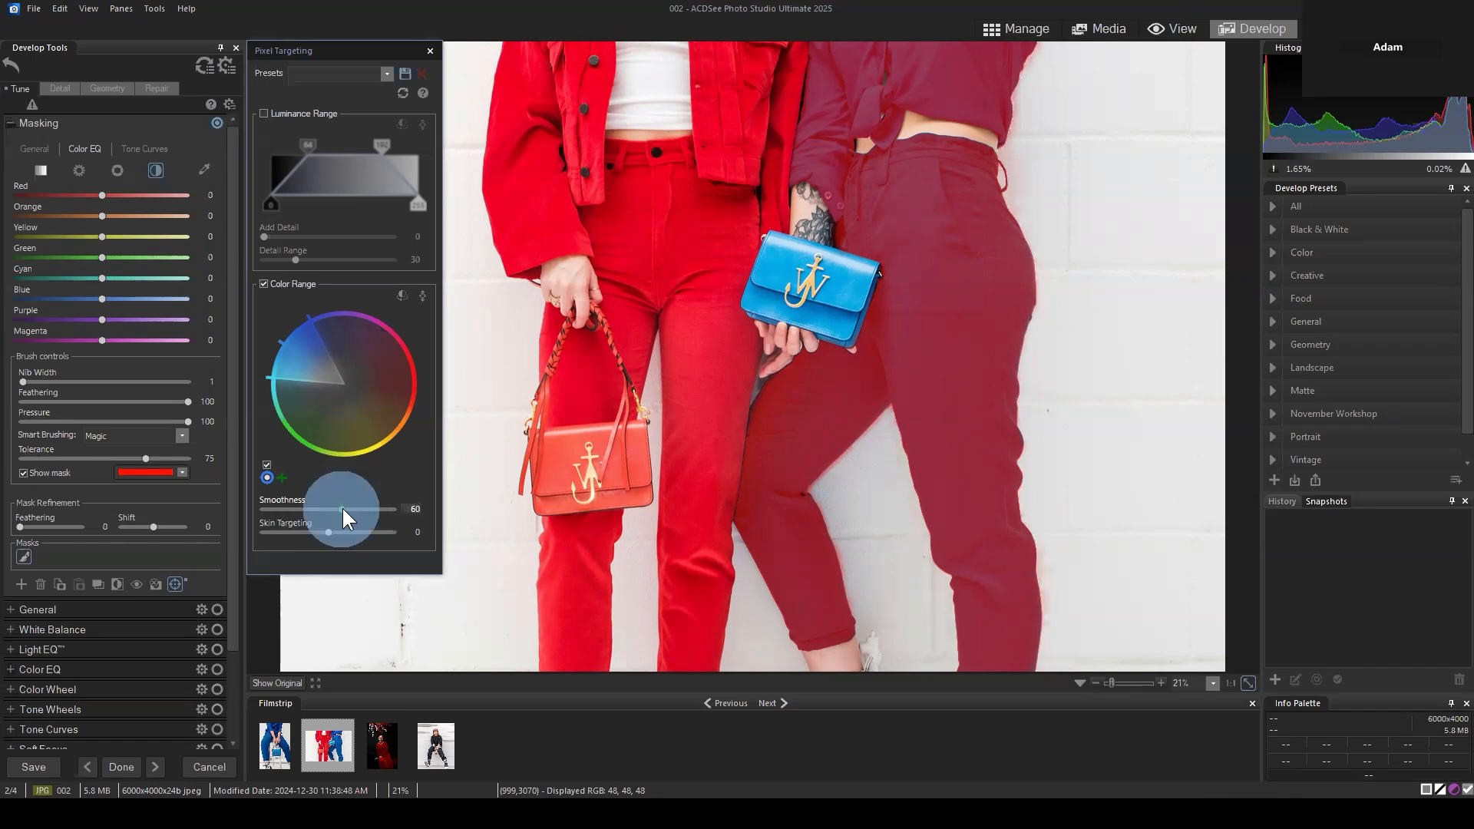
mouse_move(342, 509)
mouse_down()
mouse_move(325, 505)
mouse_move(341, 506)
mouse_up()
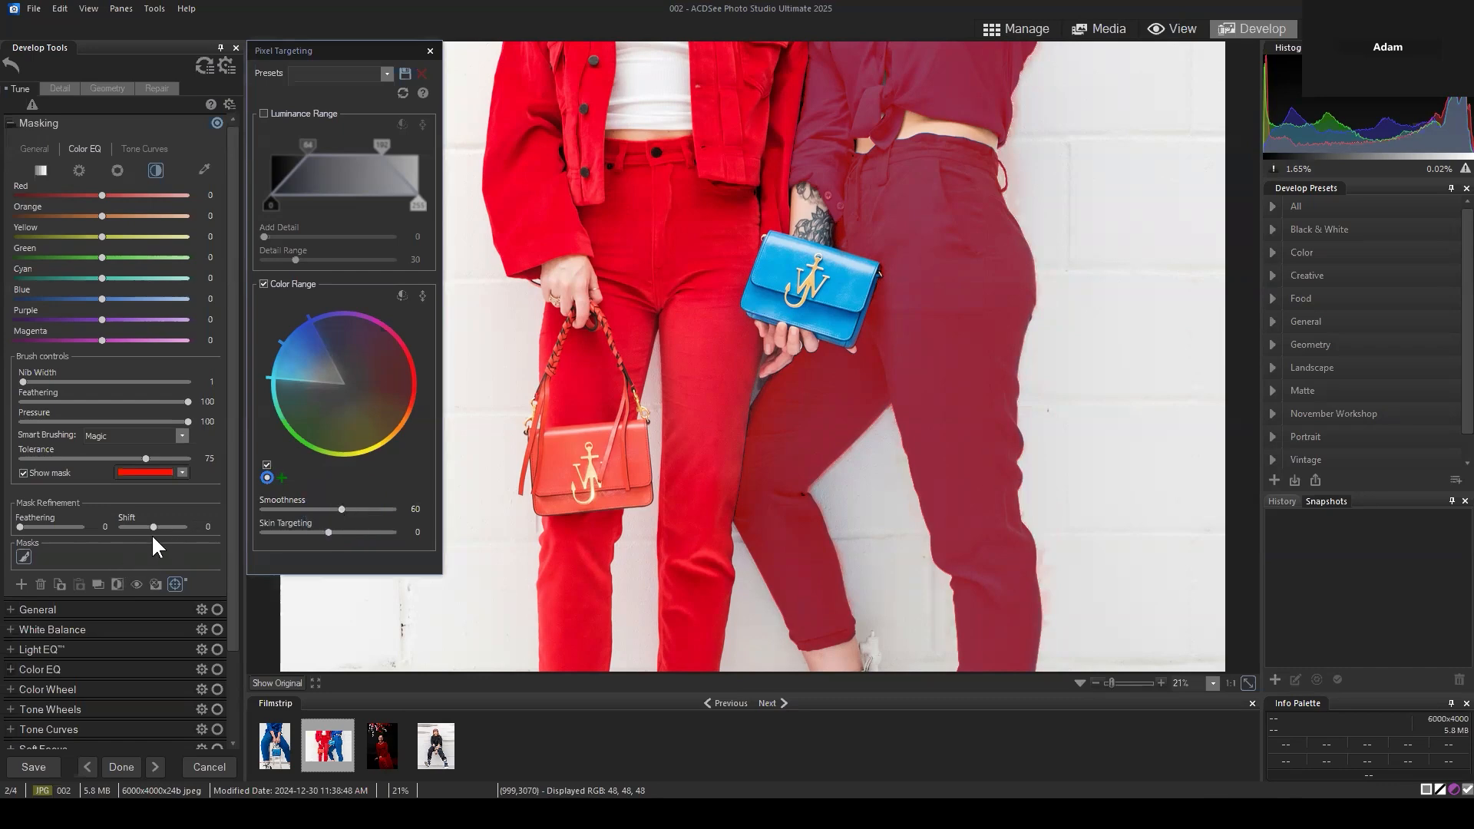
drag(154, 527, 153, 527)
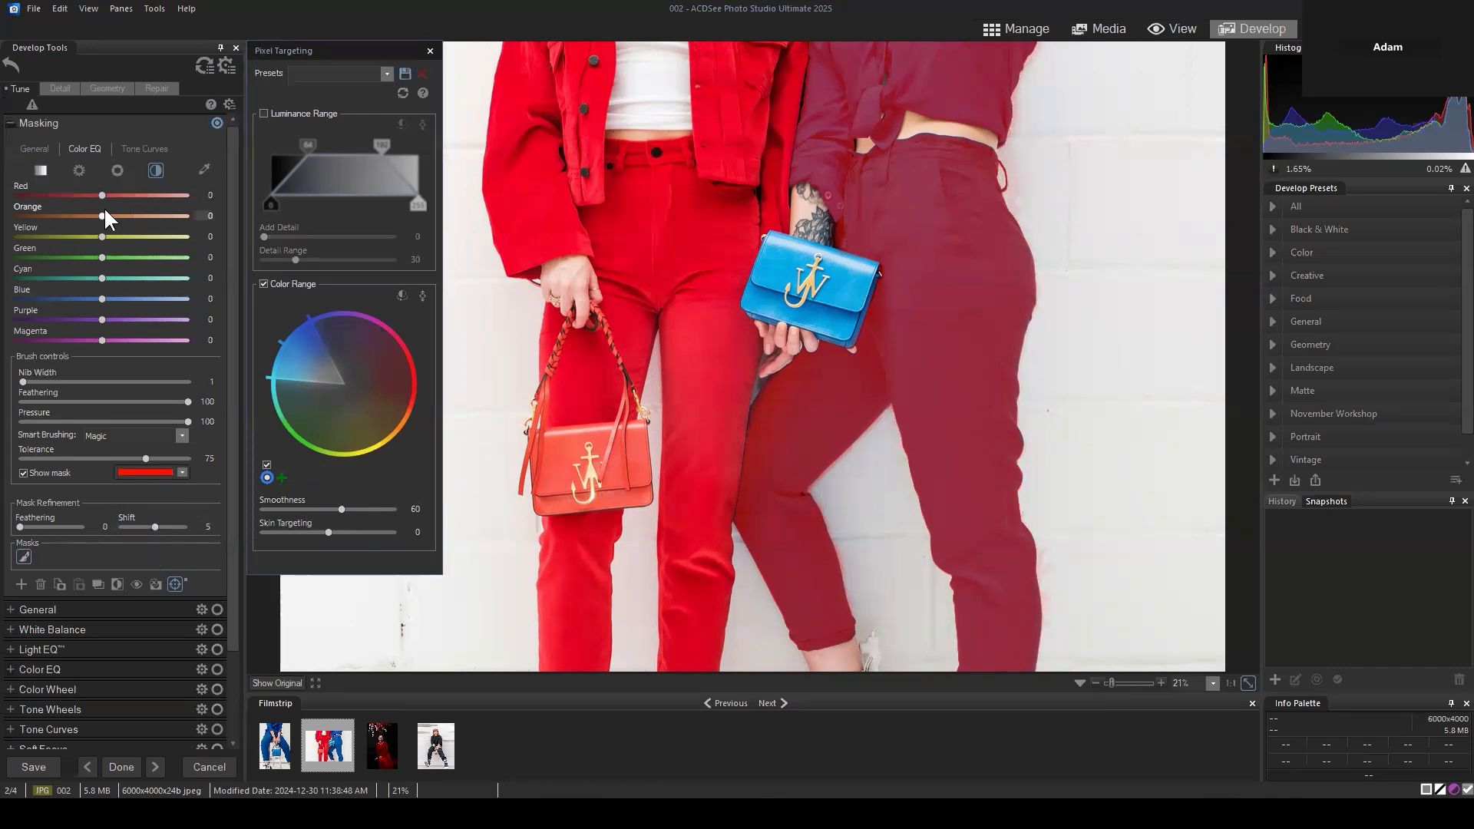
Set the mask's saturation to 11 and exposure to 46, hiding the mask overlay
click(34, 150)
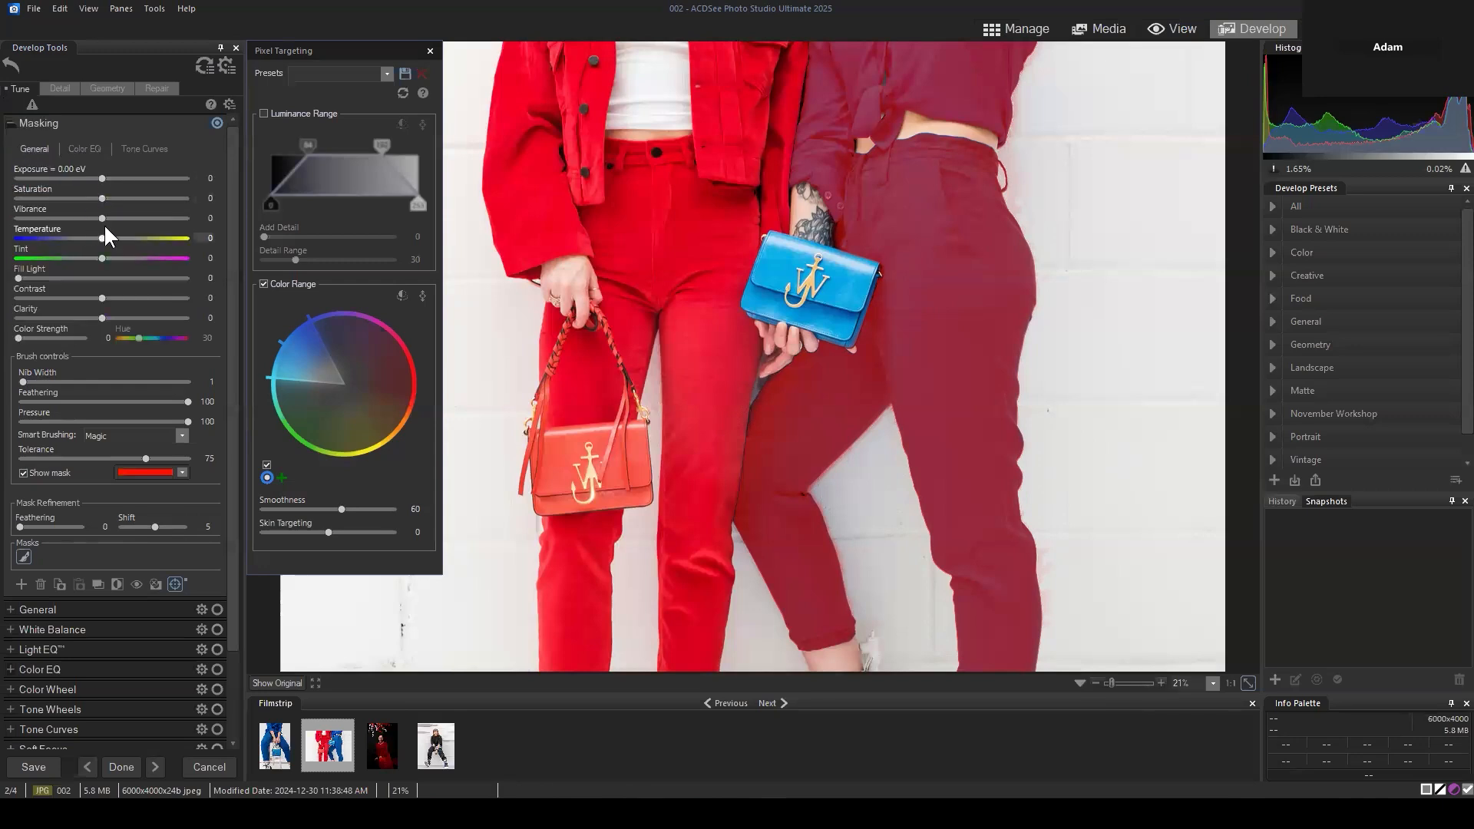
click(108, 197)
drag(110, 197, 112, 198)
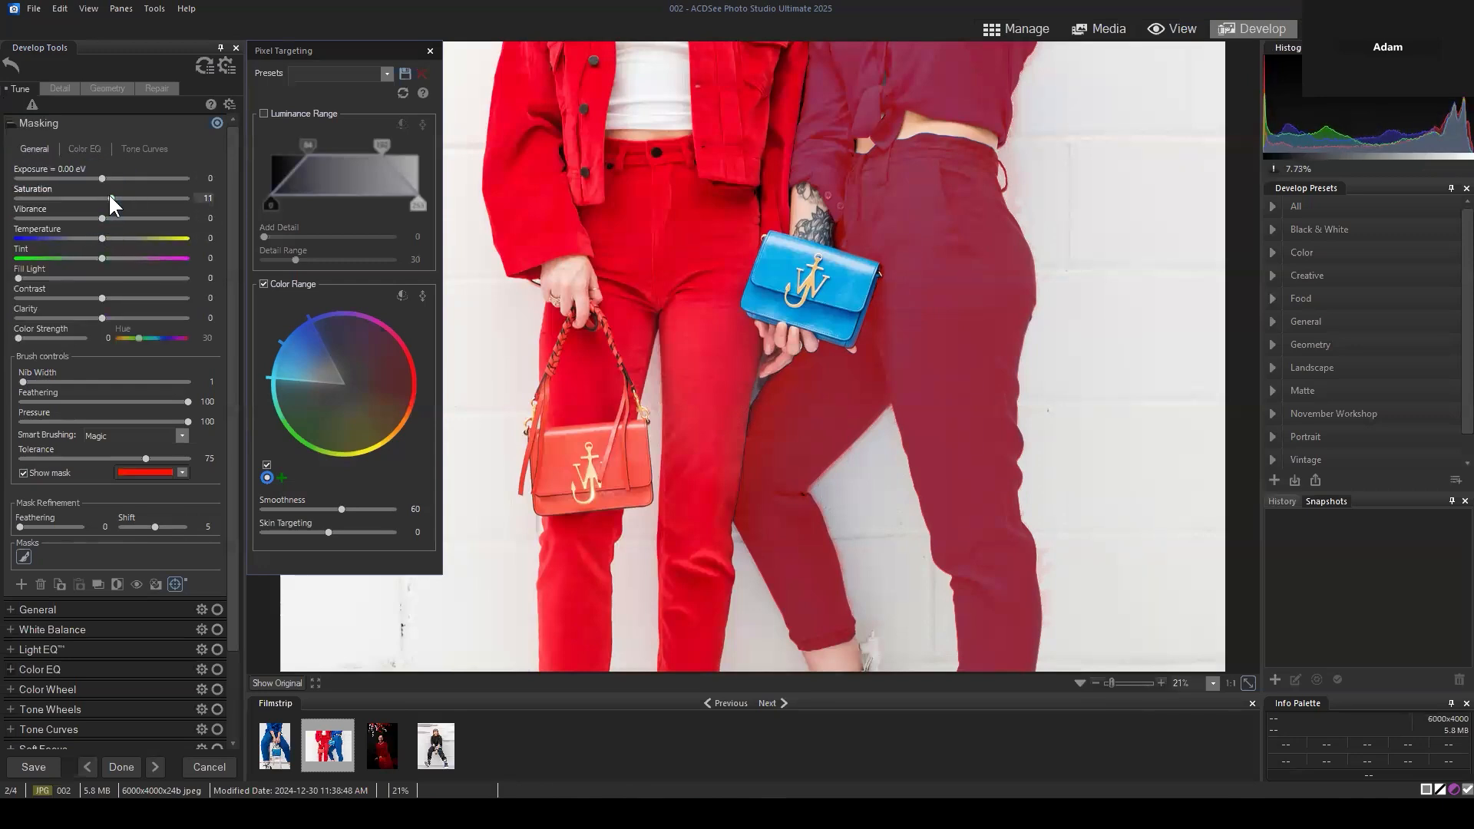
click(23, 473)
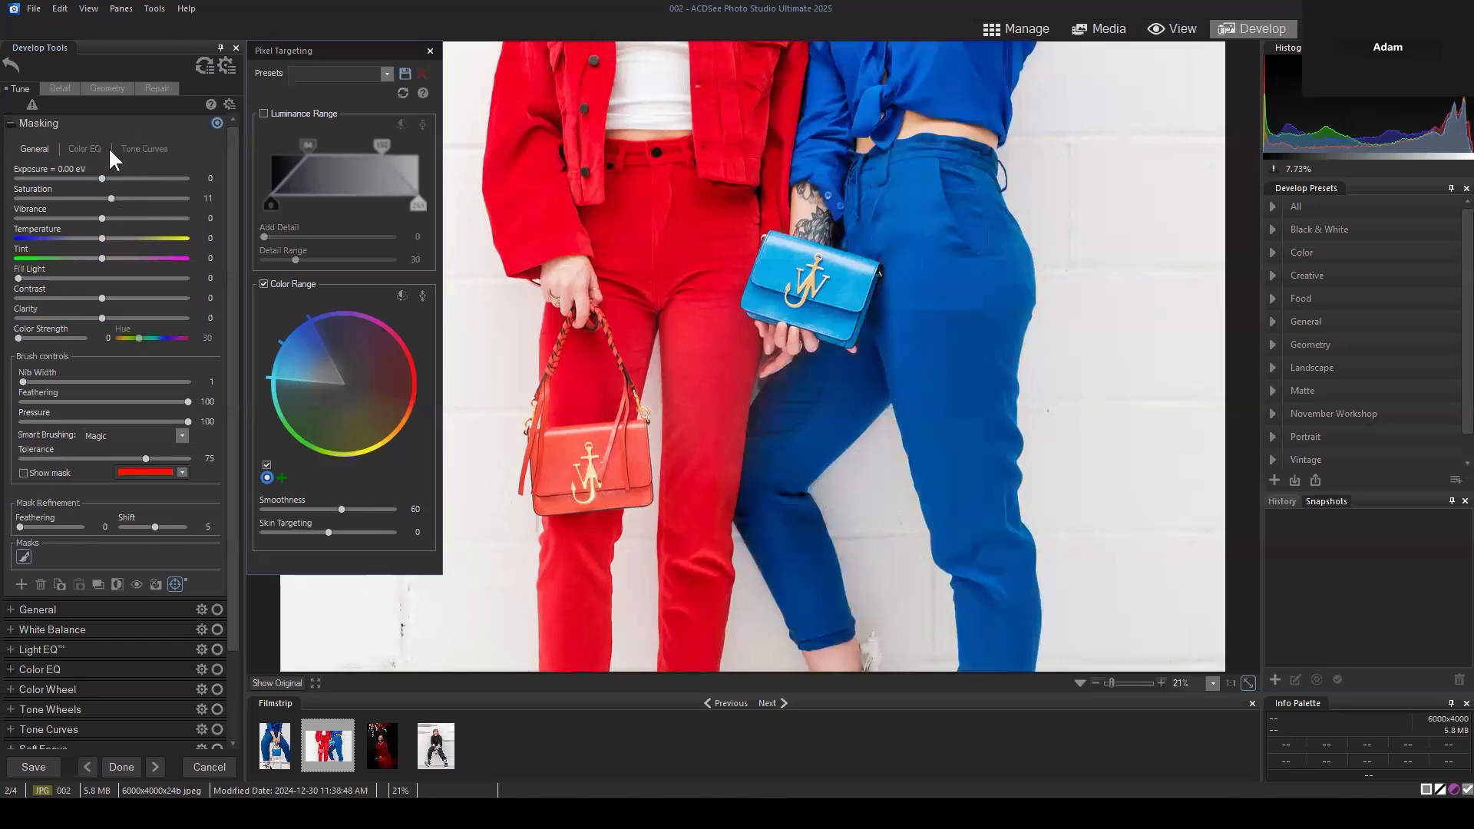
drag(102, 175, 109, 172)
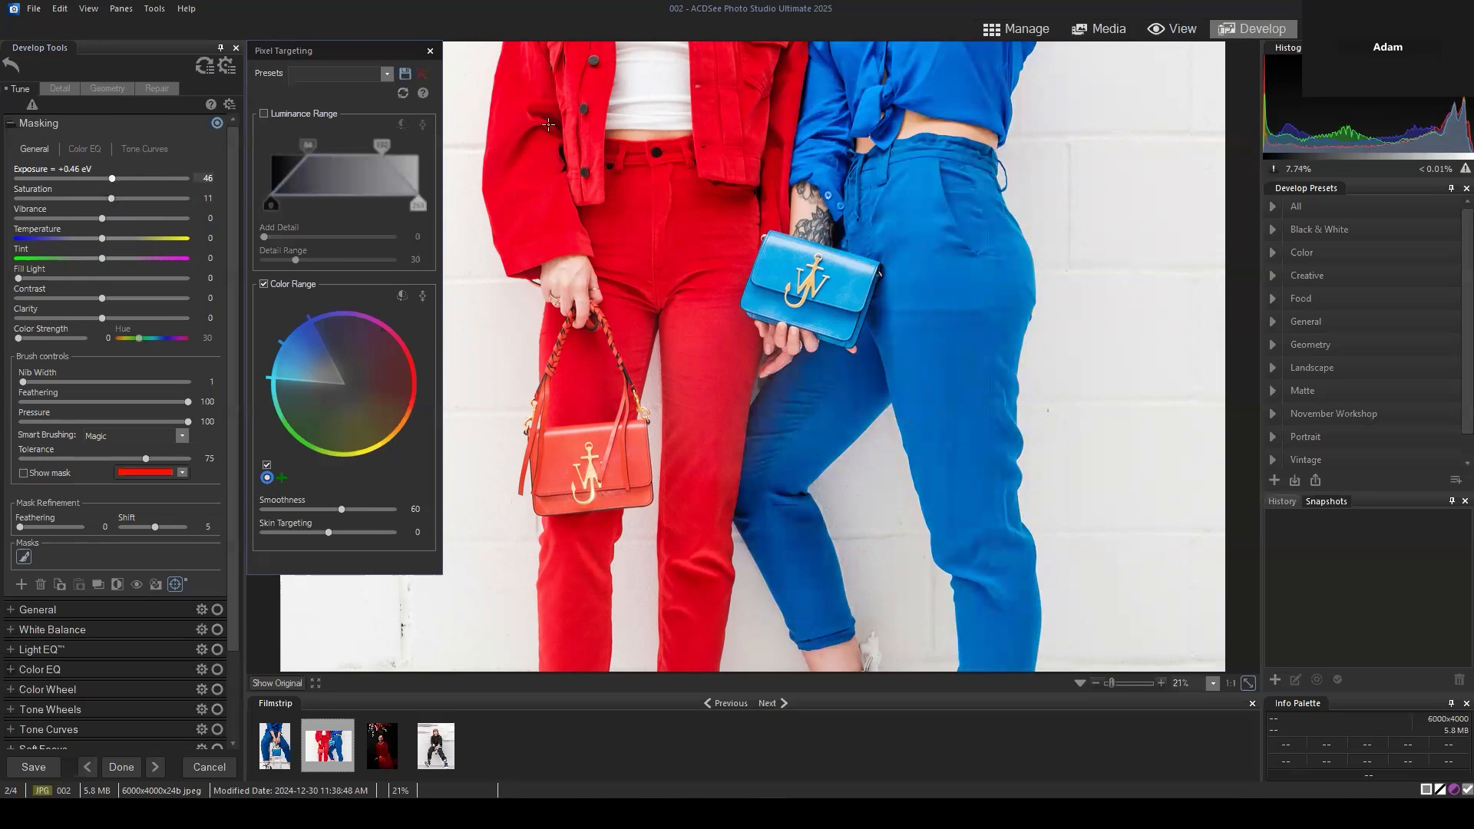
Set the Blue hue to -18 in the mask's Color EQ and compare the result with the original photo
click(80, 149)
click(115, 170)
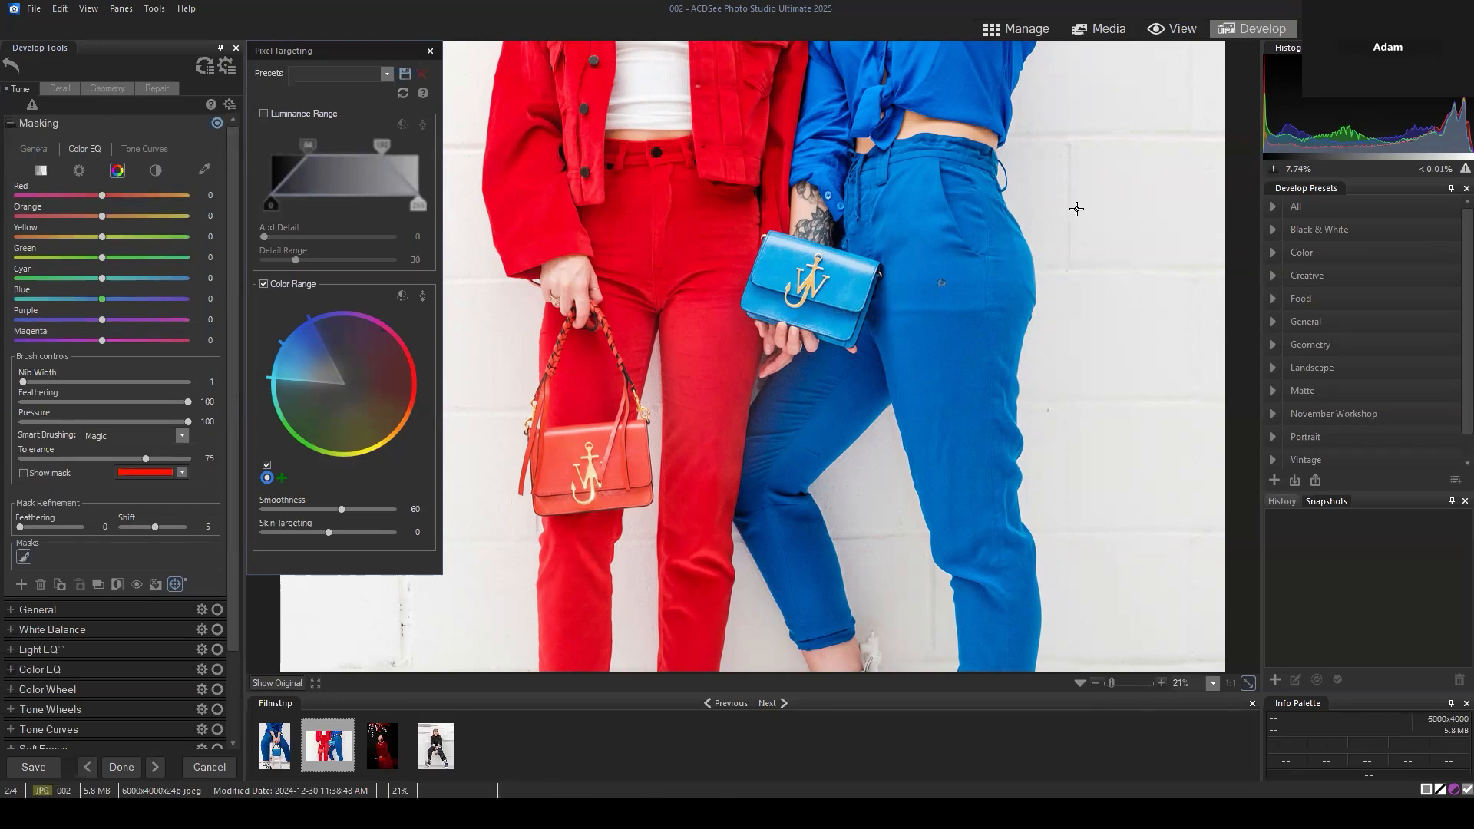
drag(102, 299, 85, 297)
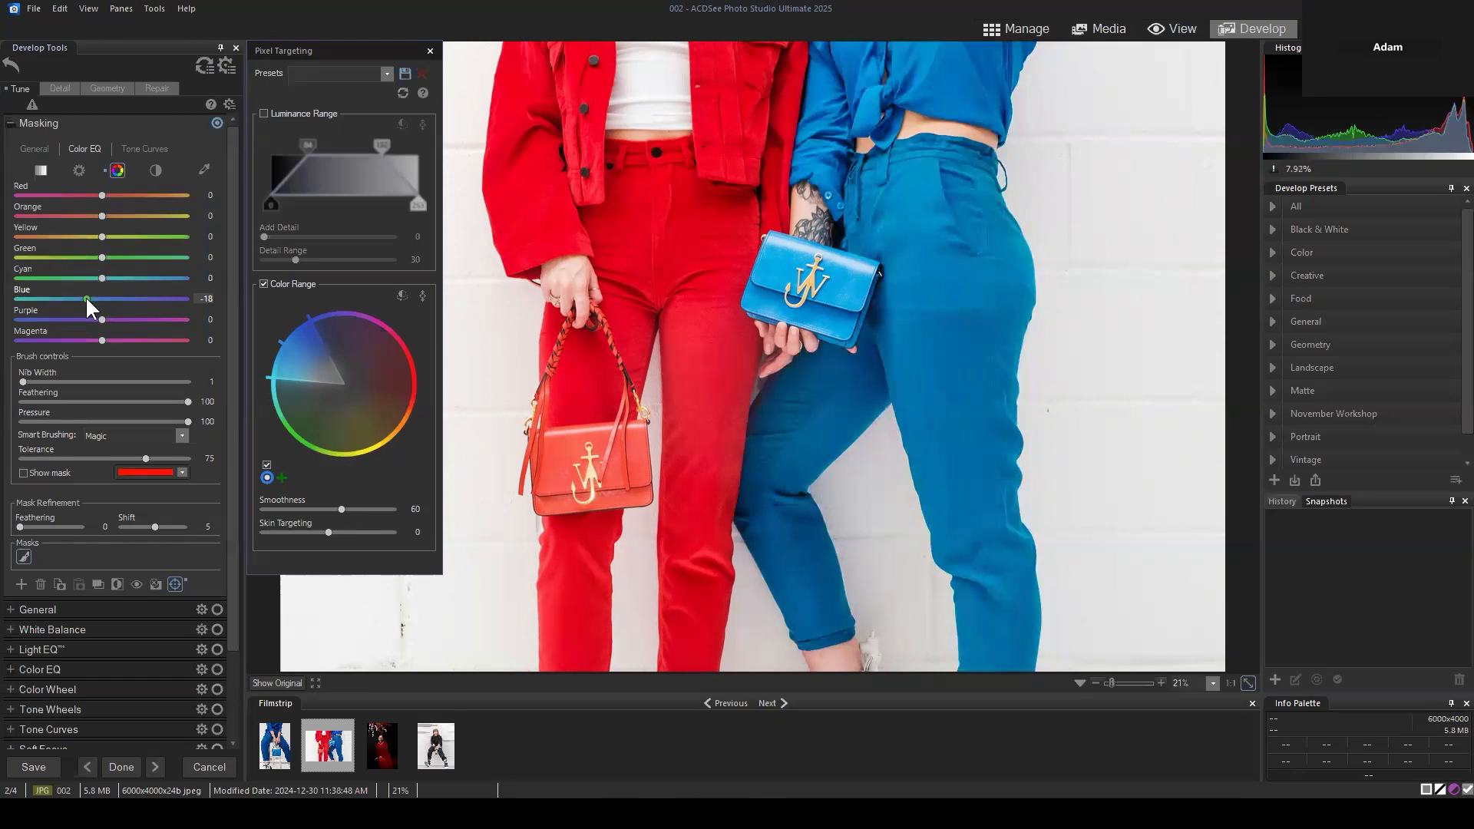
click(278, 683)
click(278, 688)
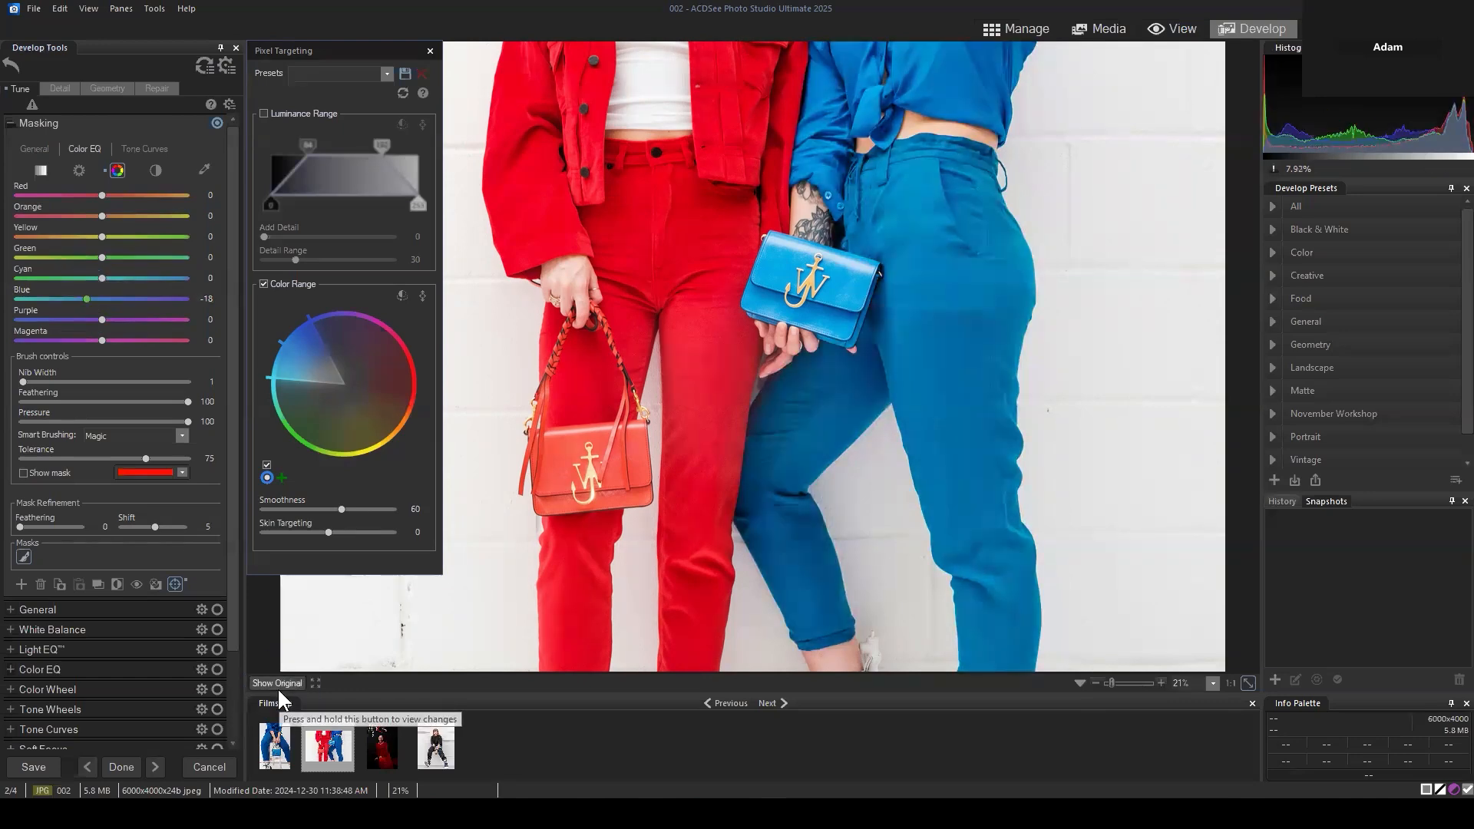
click(278, 688)
click(278, 688)
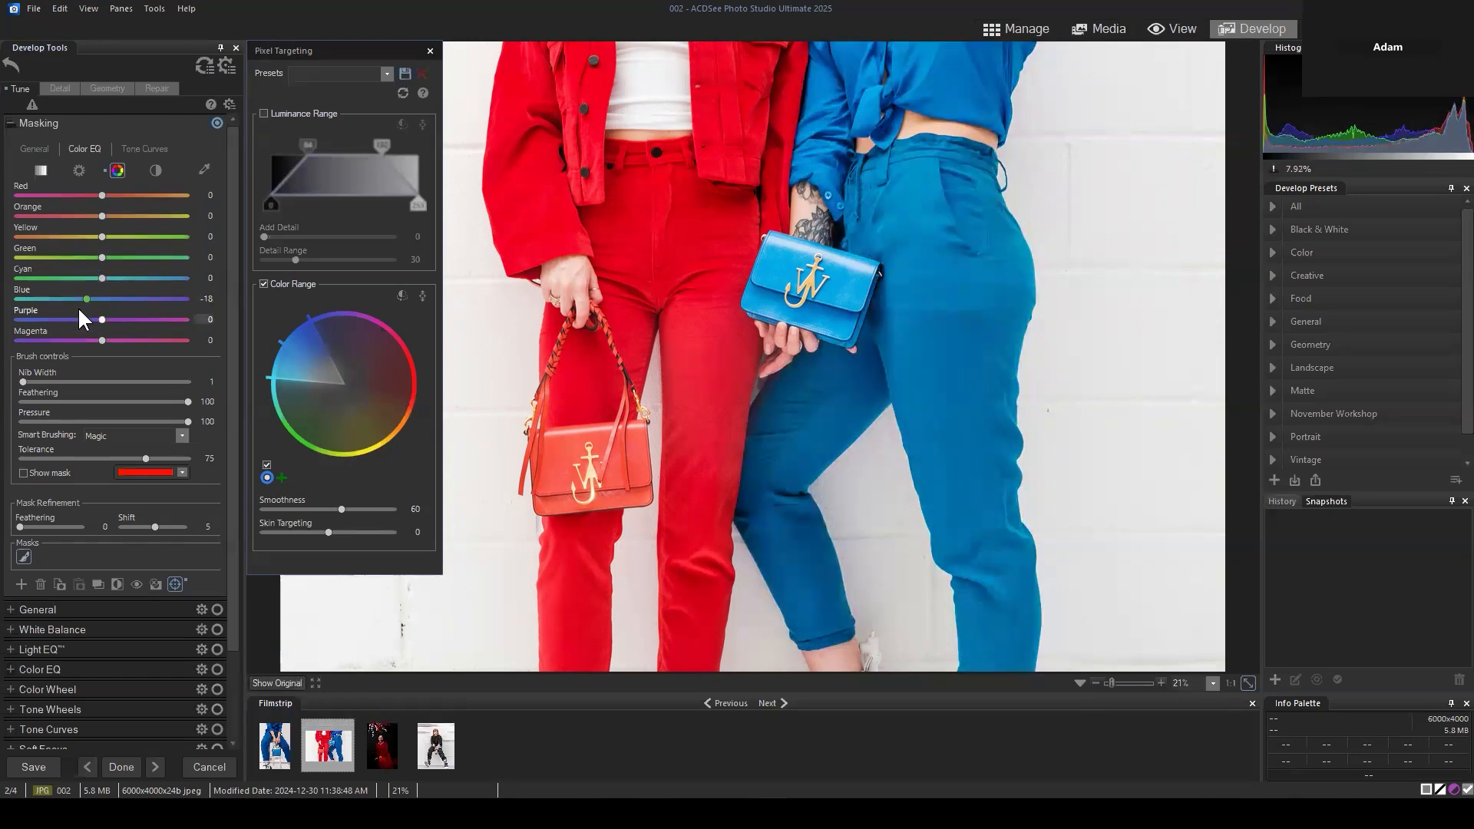
Try green and purple versions of the masked outfit with Blue hue values of -74 and 42
drag(86, 299, 40, 297)
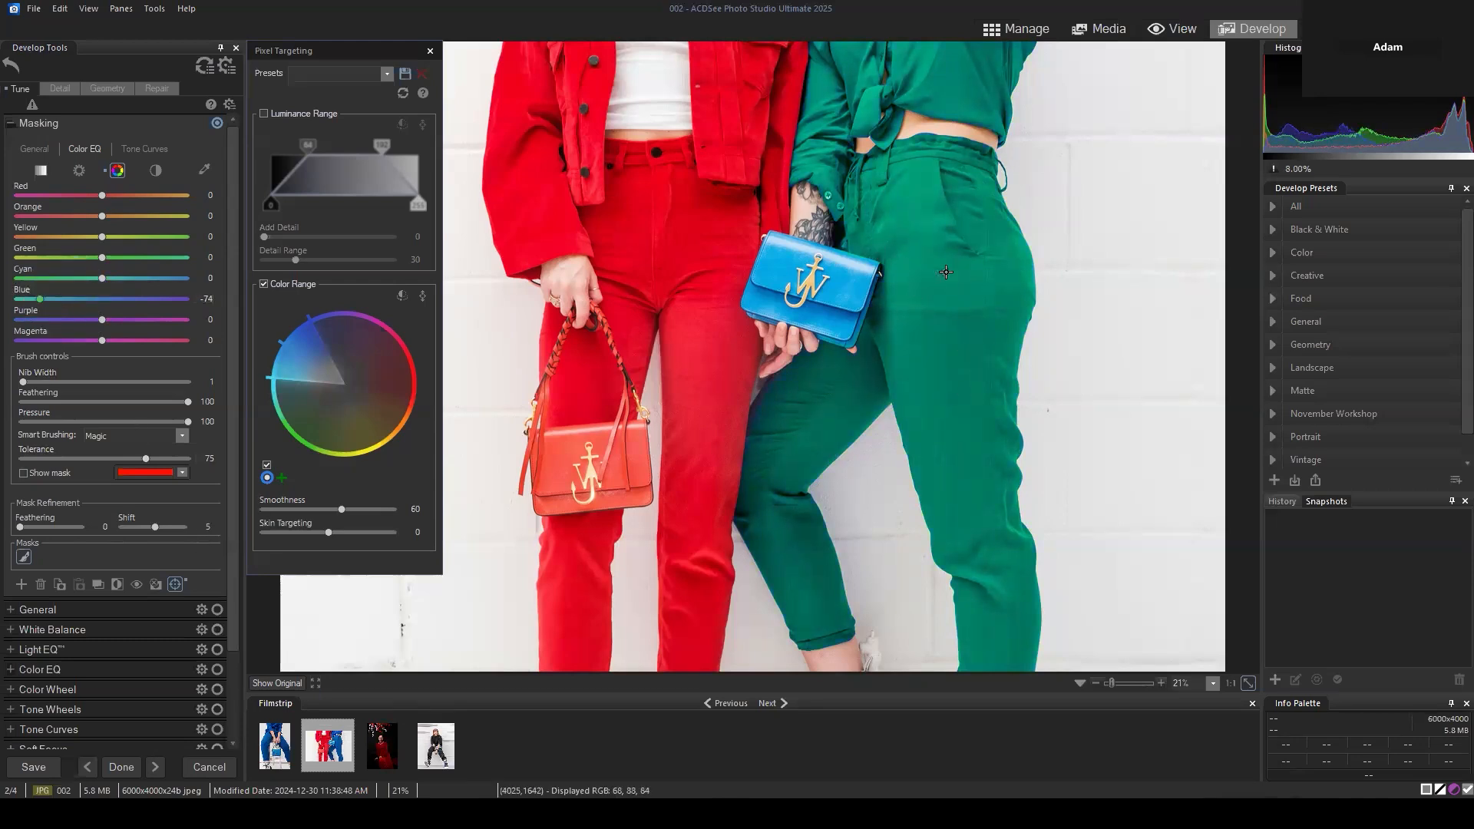
drag(51, 298, 136, 302)
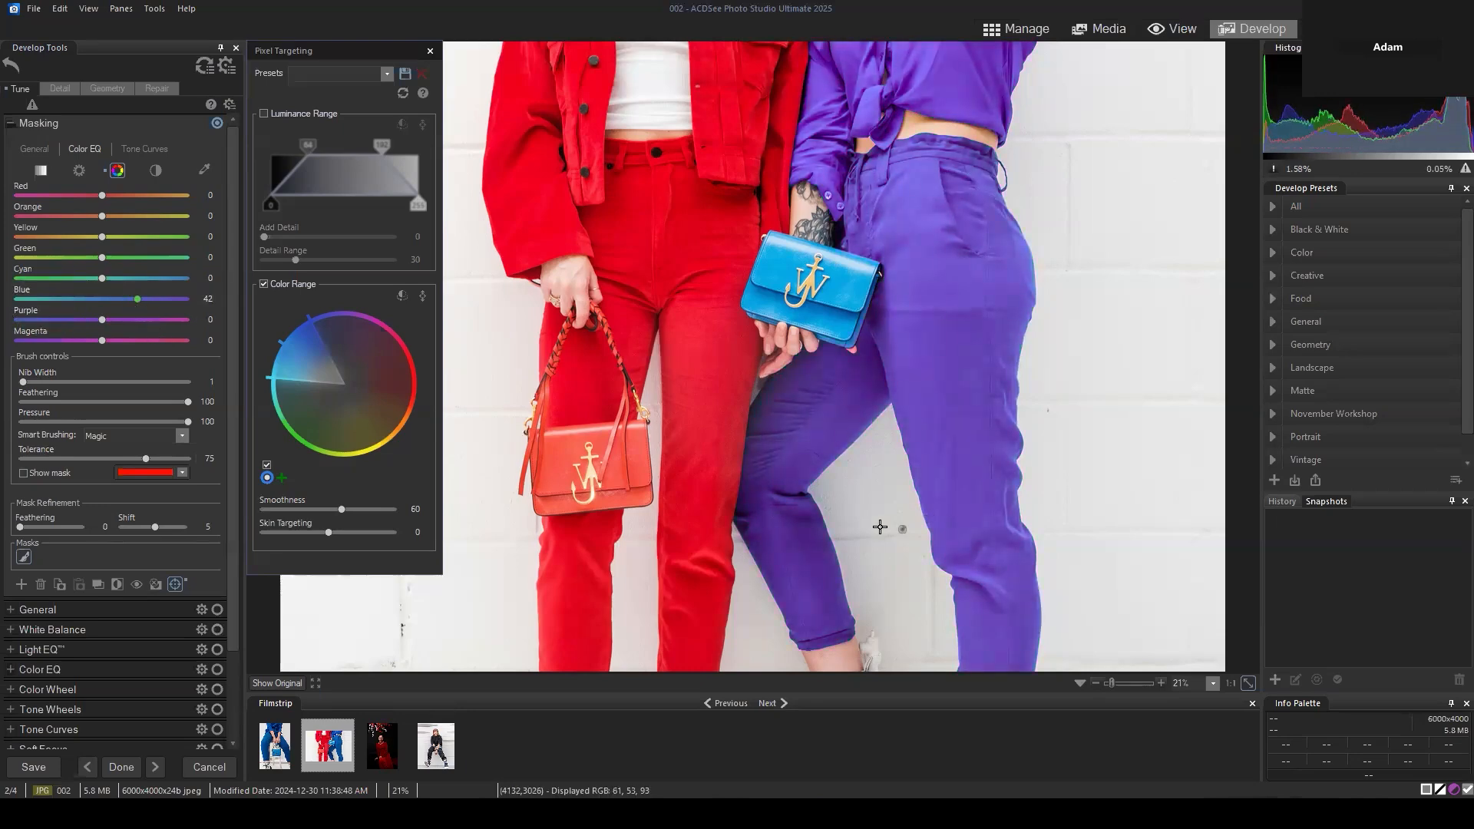
Recolor the masked outfit green by setting the Blue hue to -84 and the Cyan and Purple hues to -100
drag(138, 299, 30, 298)
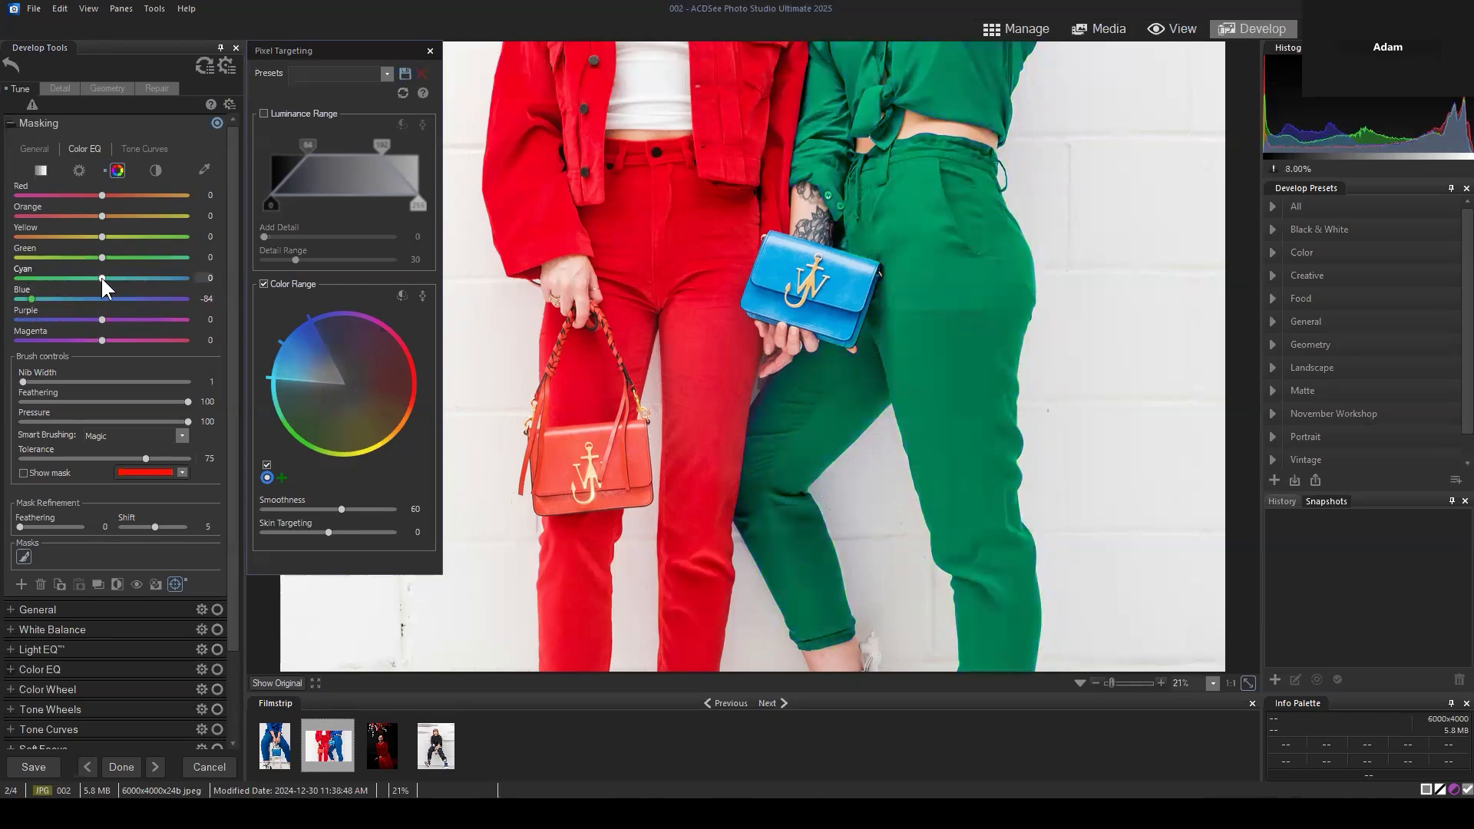
drag(101, 277, 7, 319)
drag(60, 278, 12, 281)
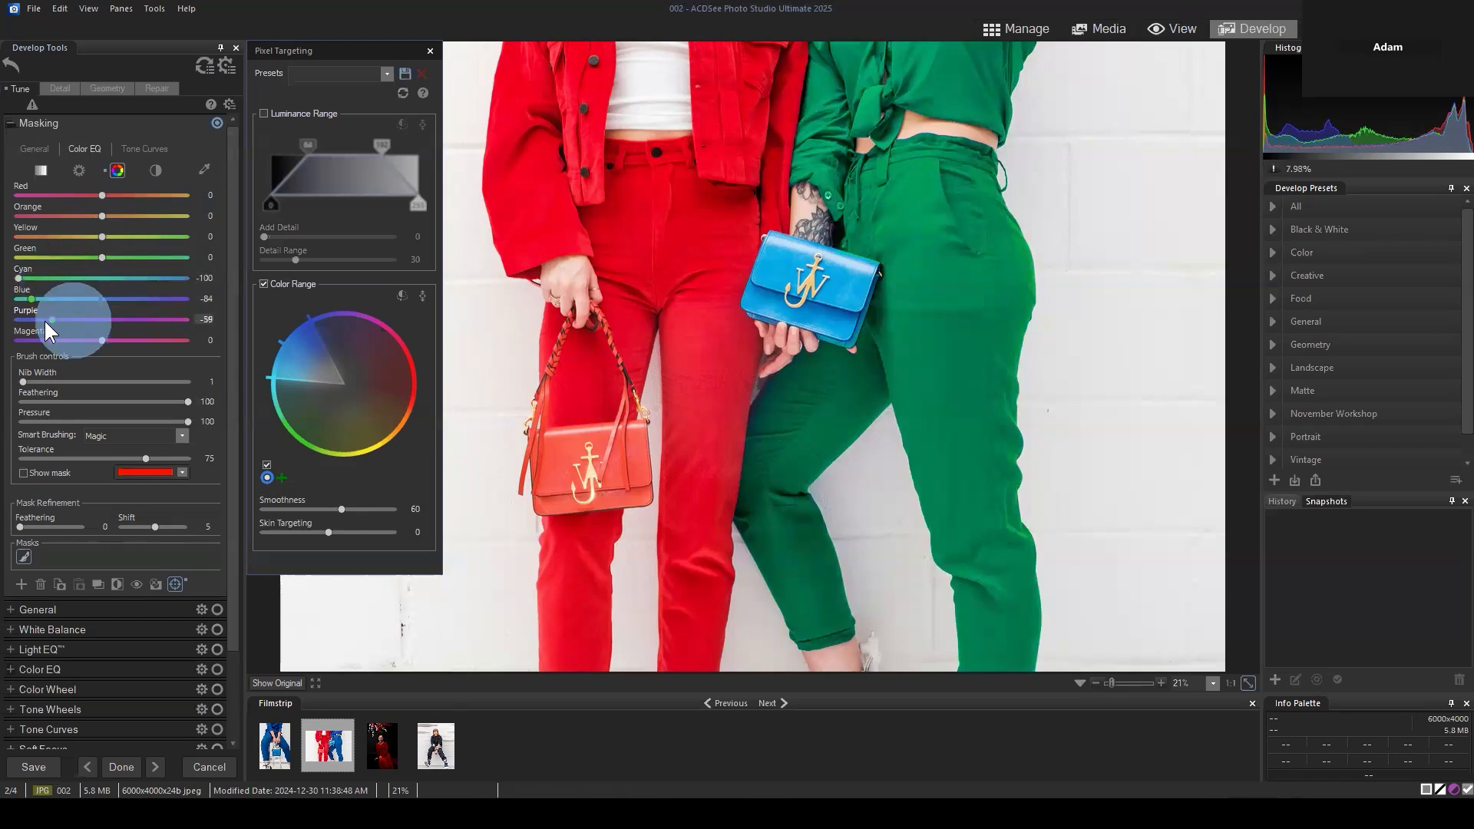
drag(48, 320, 2, 326)
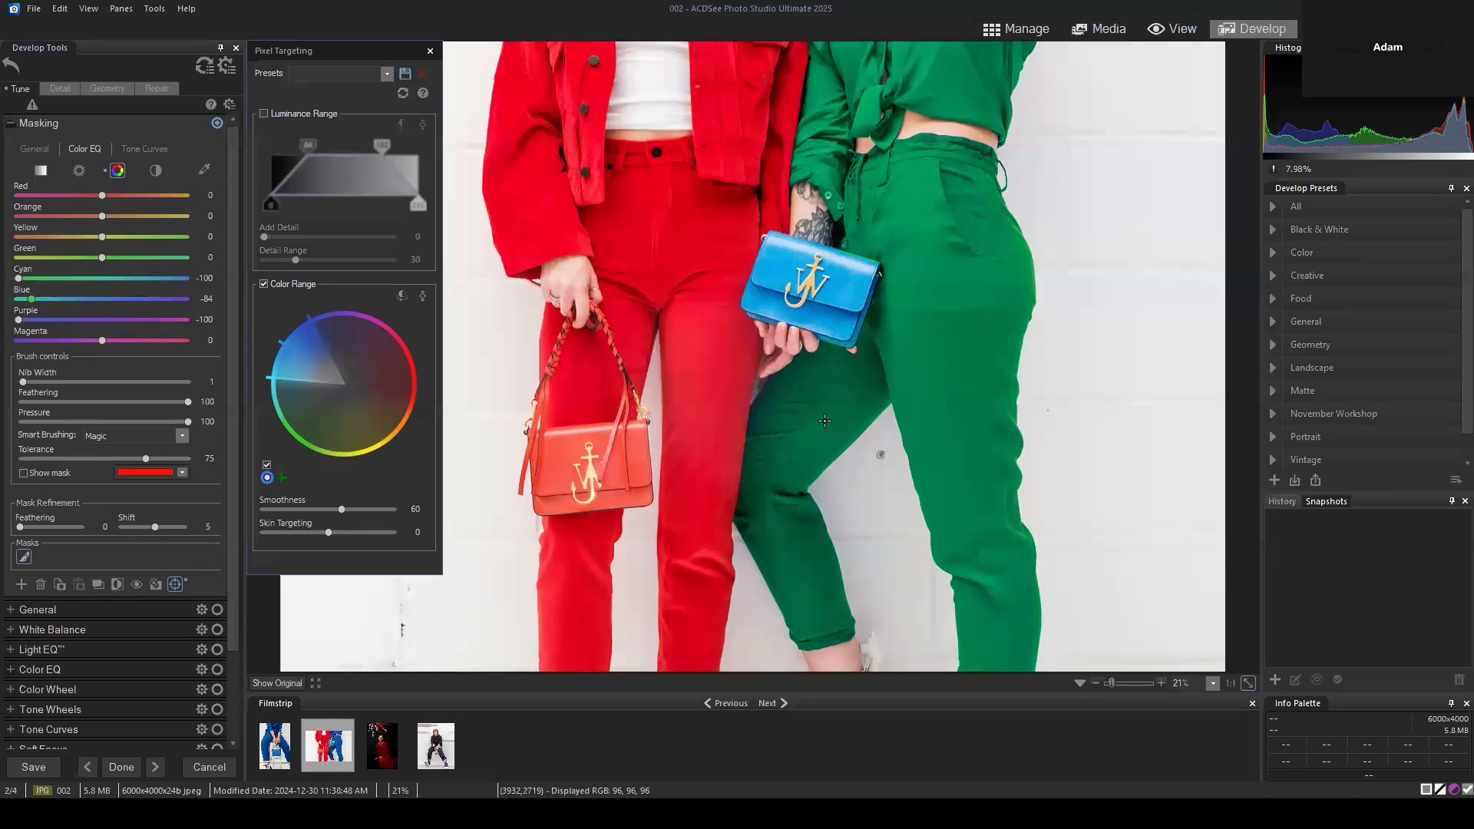
scroll(891, 255, up, 3)
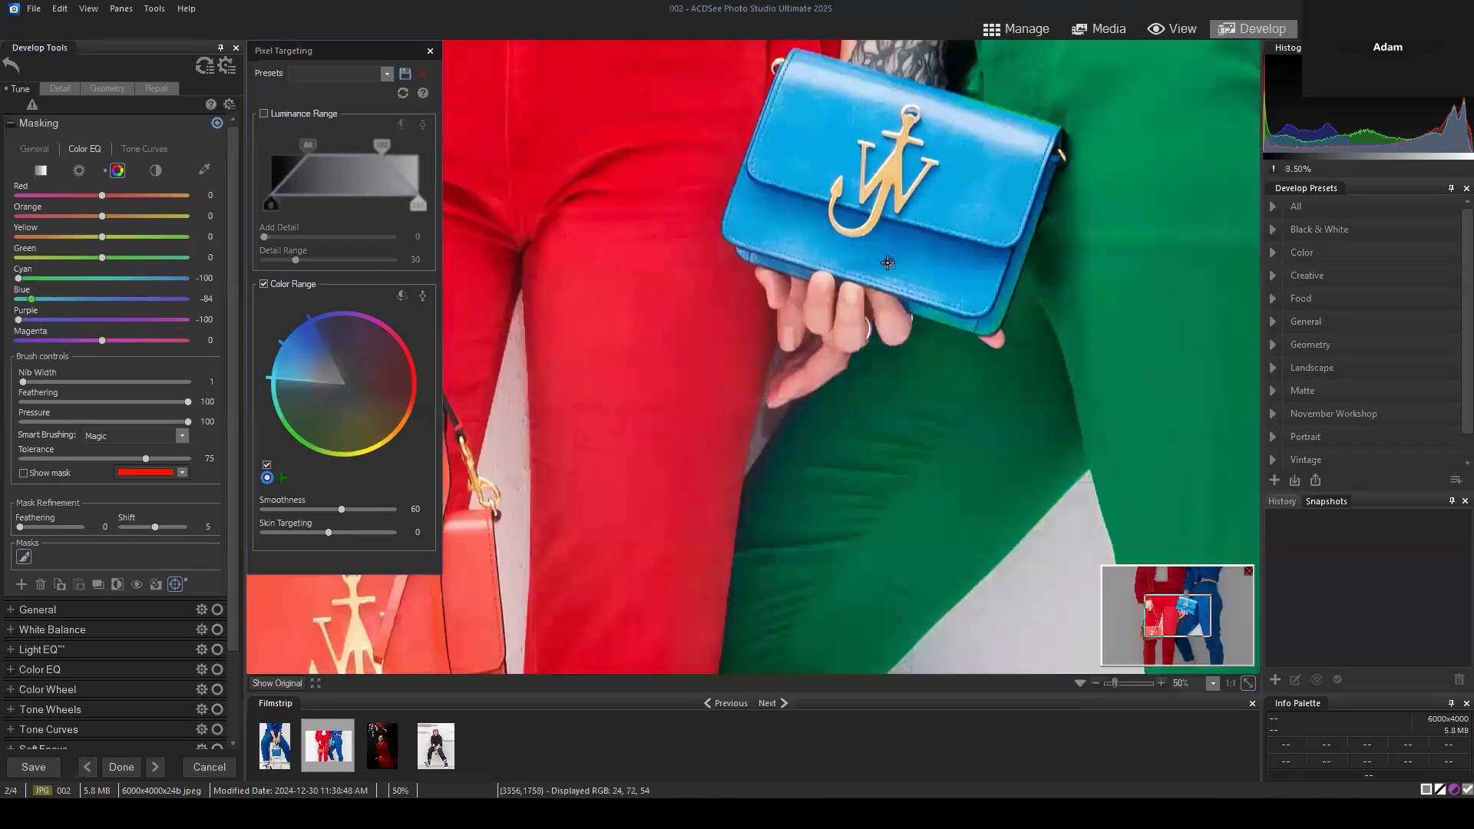
drag(1194, 628, 1196, 606)
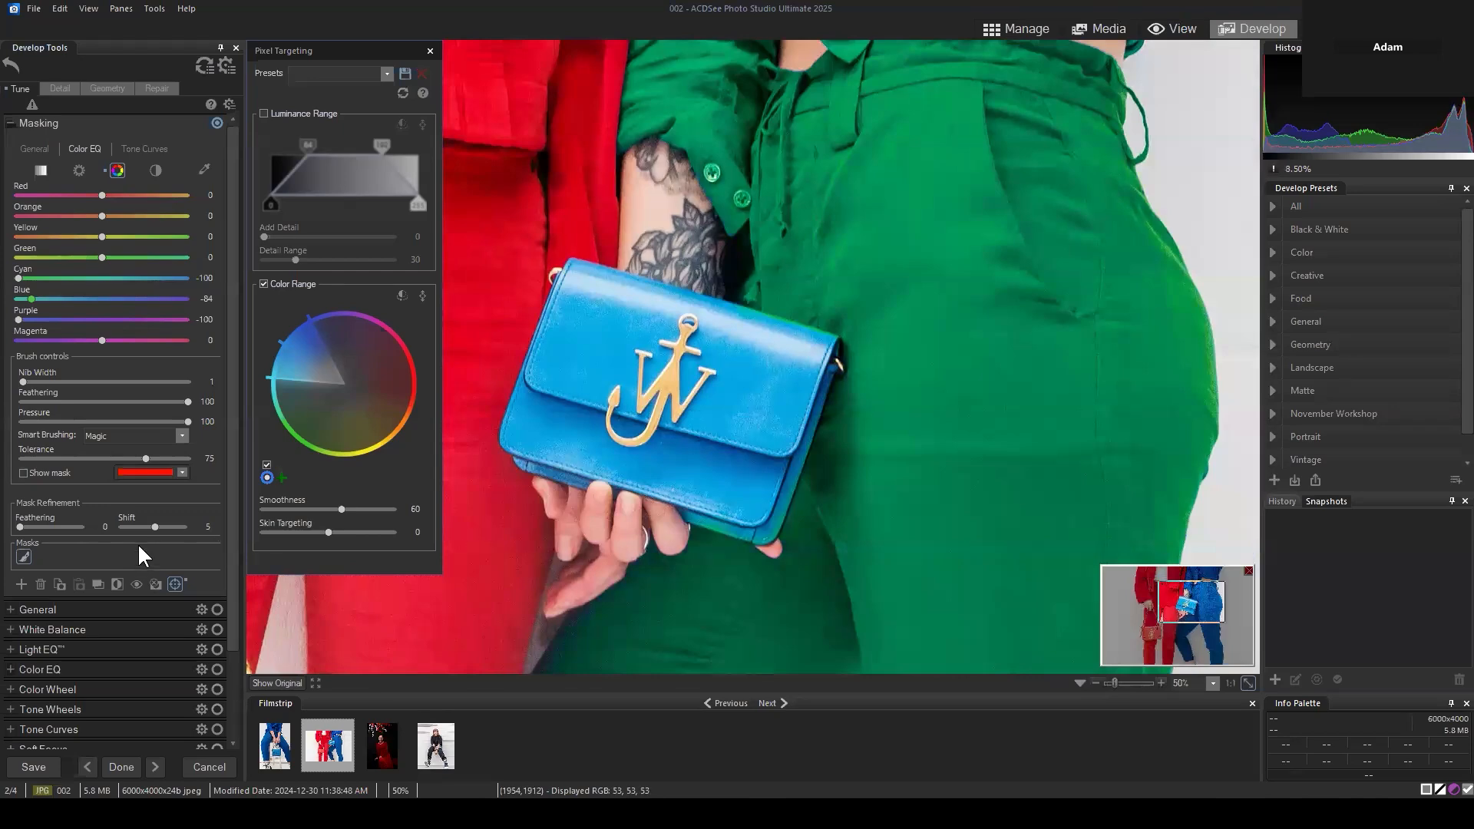
Reset the mask refinement shift to 0 and erase the green spill along the blue handbag's lower edge
double_click(155, 527)
scroll(800, 529, up, 2)
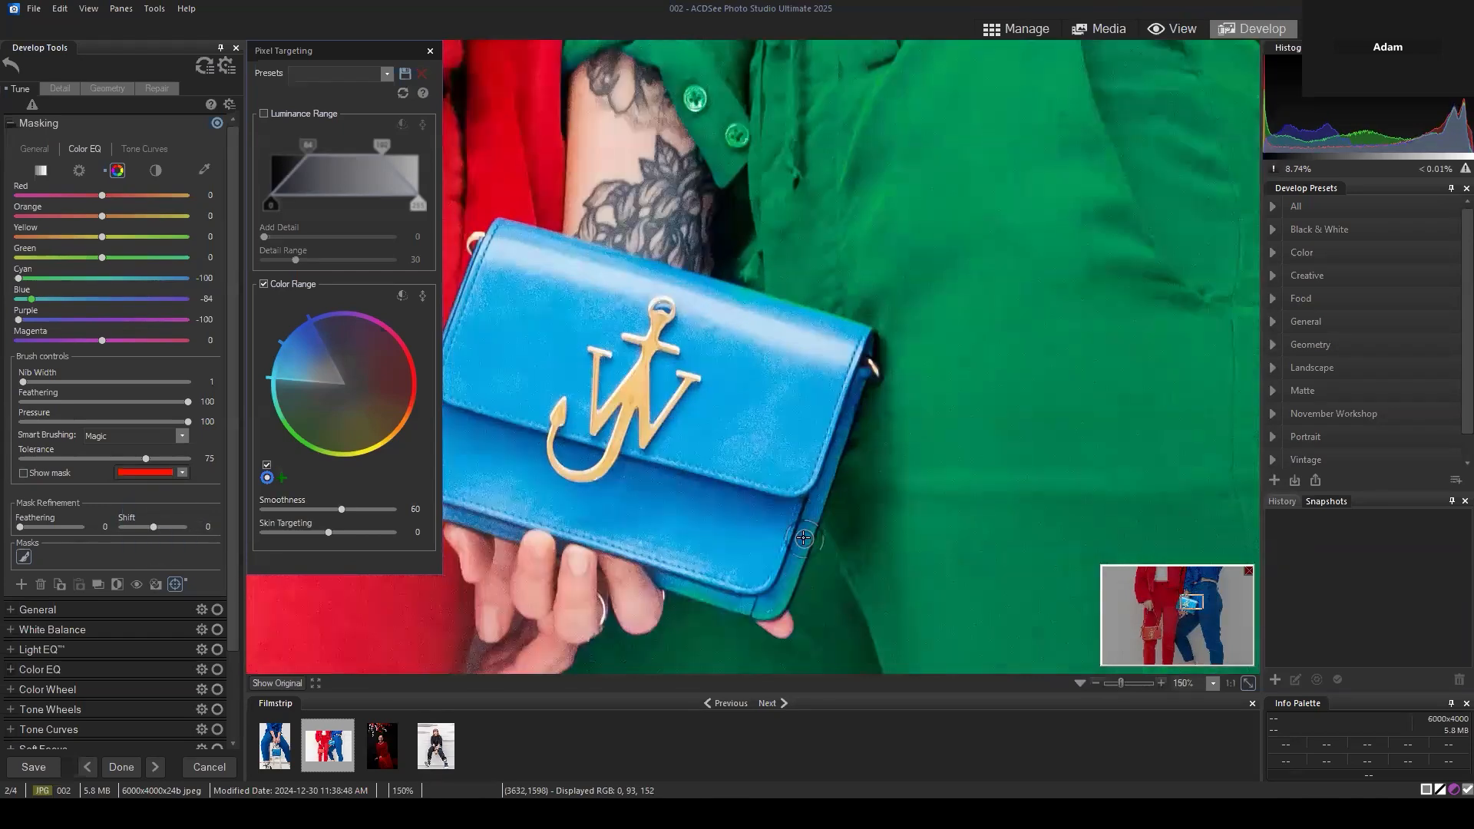
scroll(803, 534, up, 3)
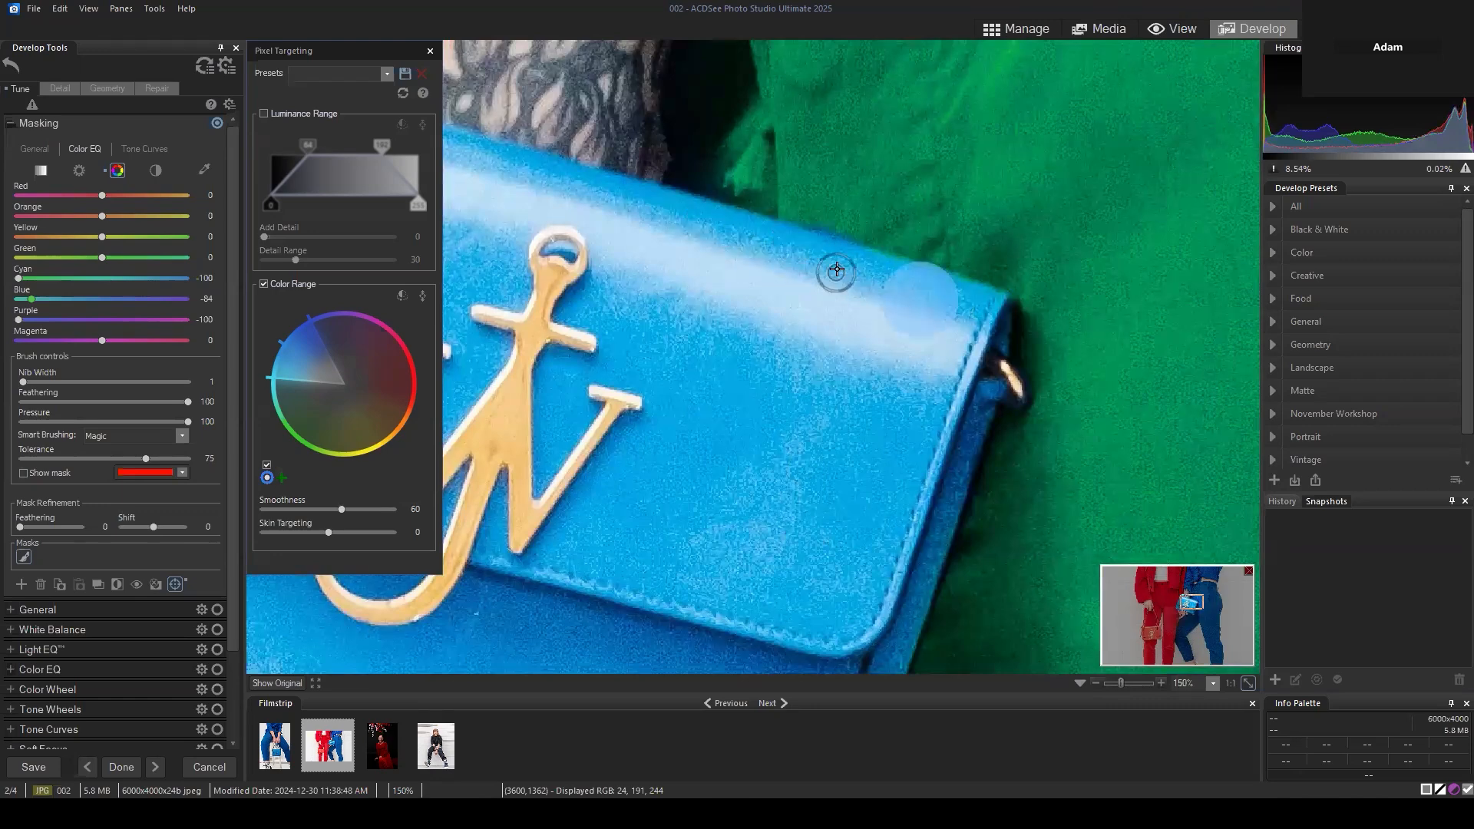
drag(1196, 612, 1197, 619)
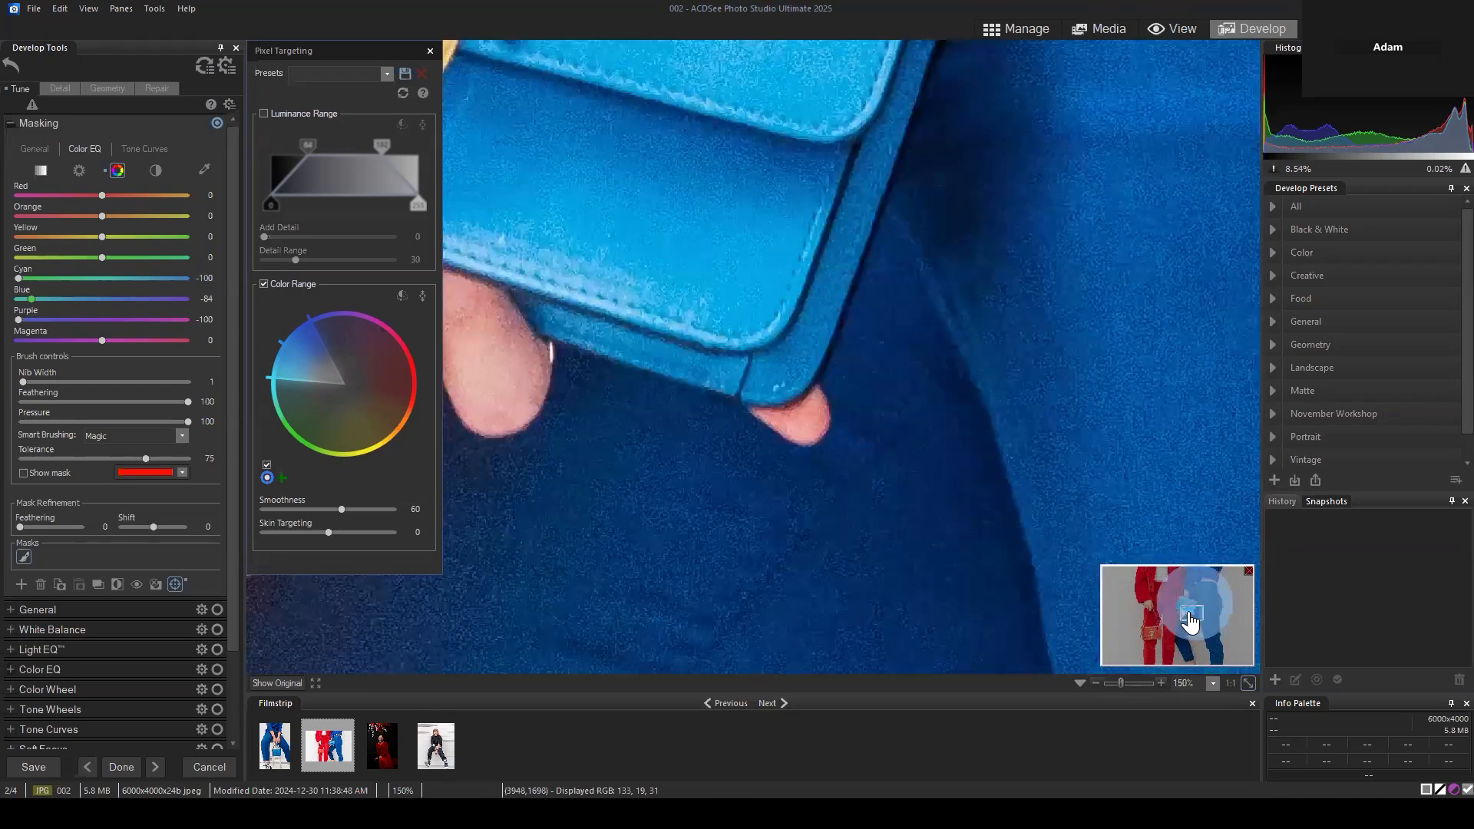
click(832, 287)
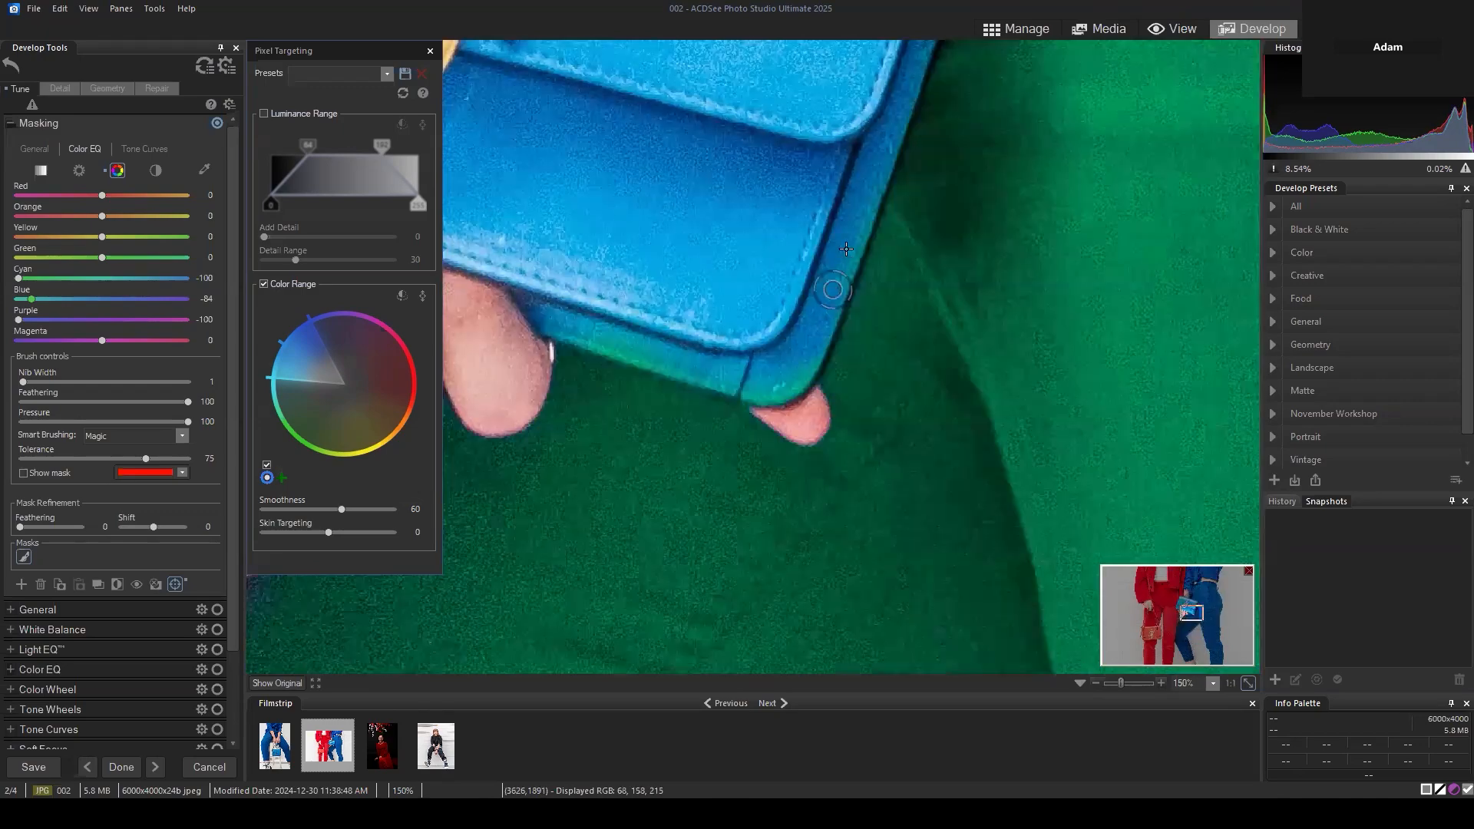
mouse_move(809, 342)
mouse_down()
mouse_move(784, 388)
mouse_move(764, 390)
mouse_move(536, 317)
mouse_move(804, 398)
mouse_up()
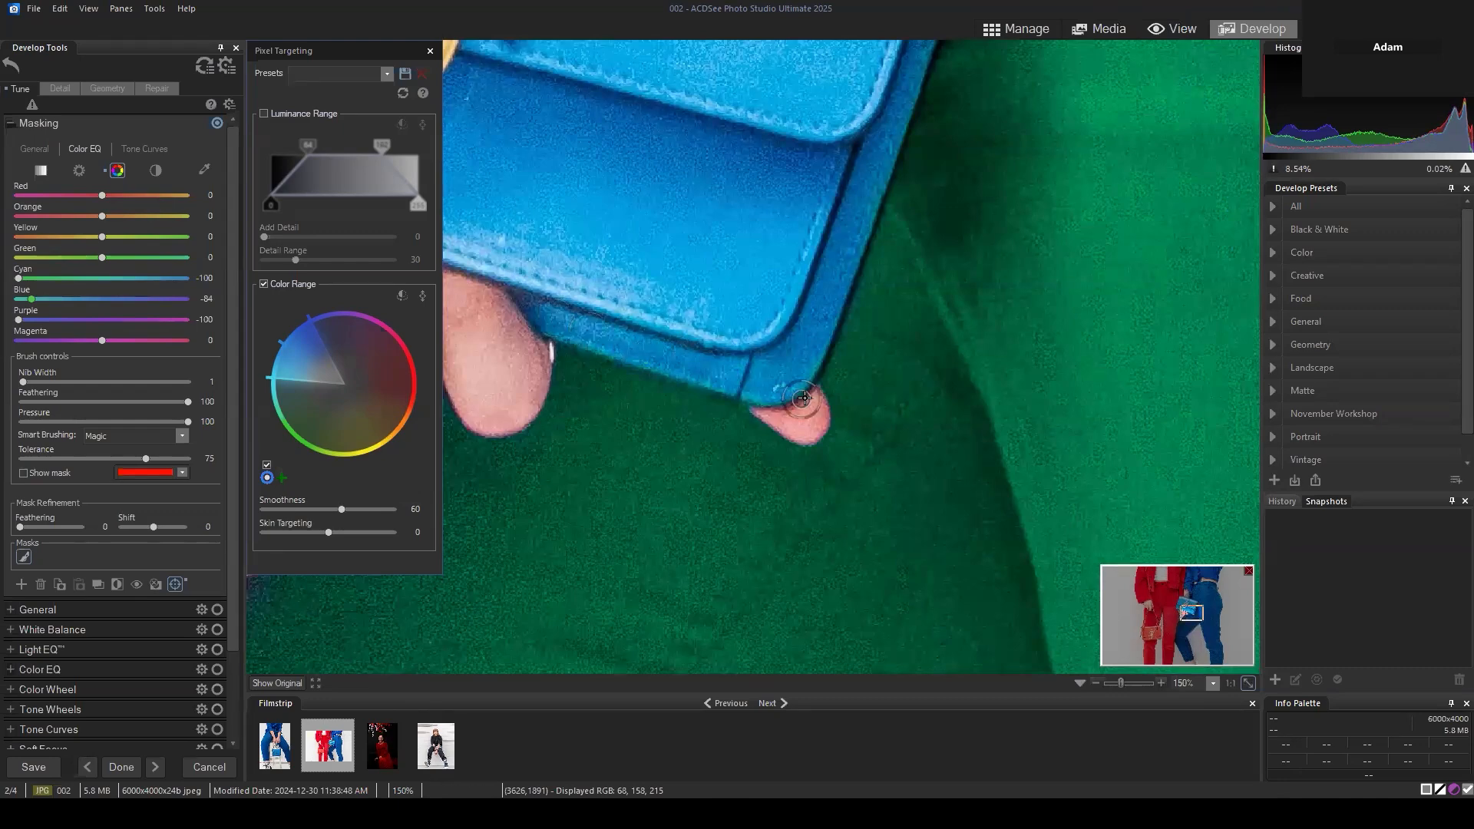
click(1247, 683)
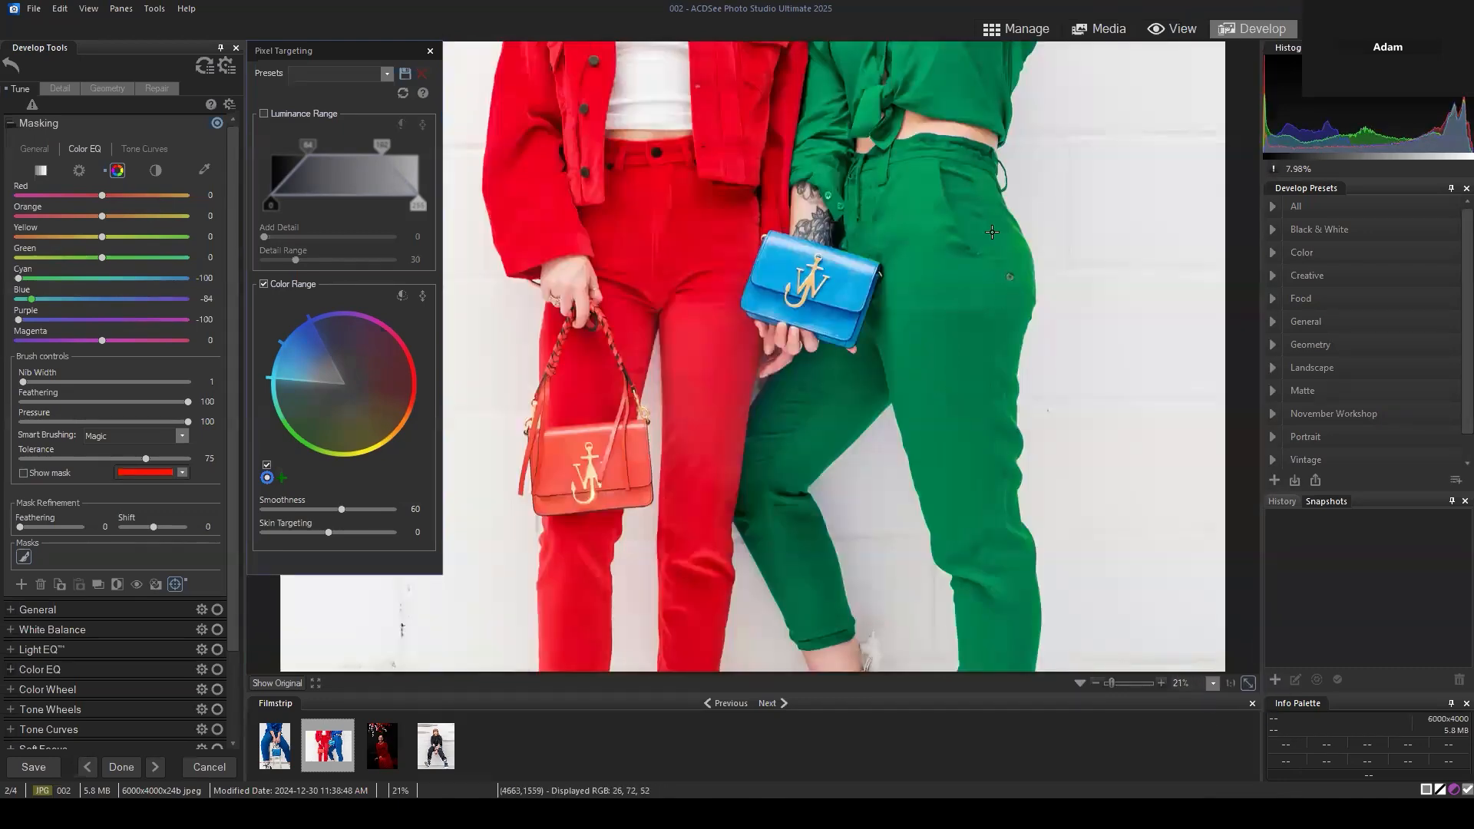
Recolor the masked outfit violet with Blue hue 30, Cyan 0 and Purple 67, and compare it with the original photo
drag(32, 298, 127, 297)
double_click(63, 276)
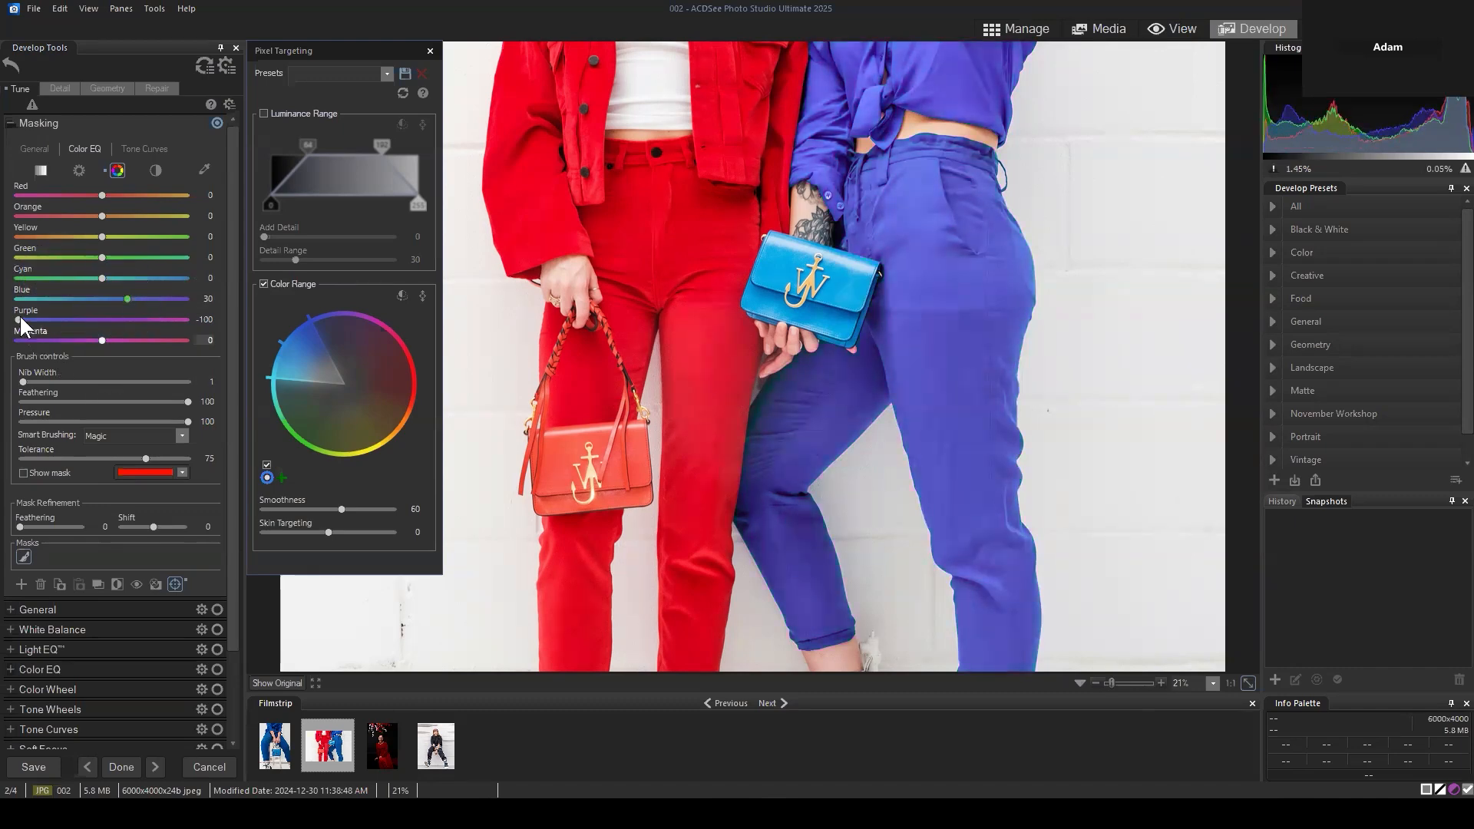
drag(19, 317, 158, 319)
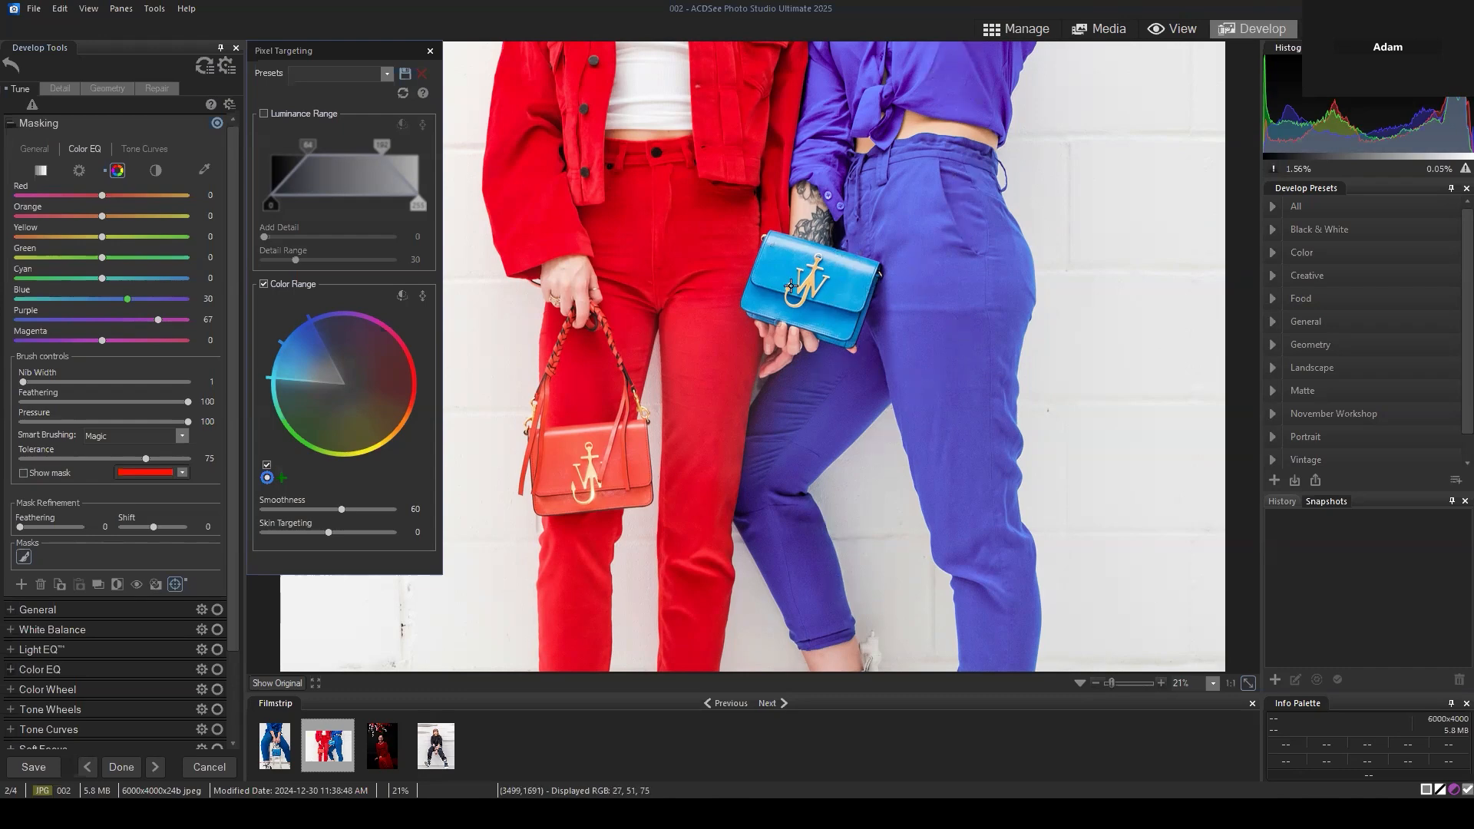
click(279, 683)
Examine the color range and adjustment options of the global Color Wheel tool
click(35, 149)
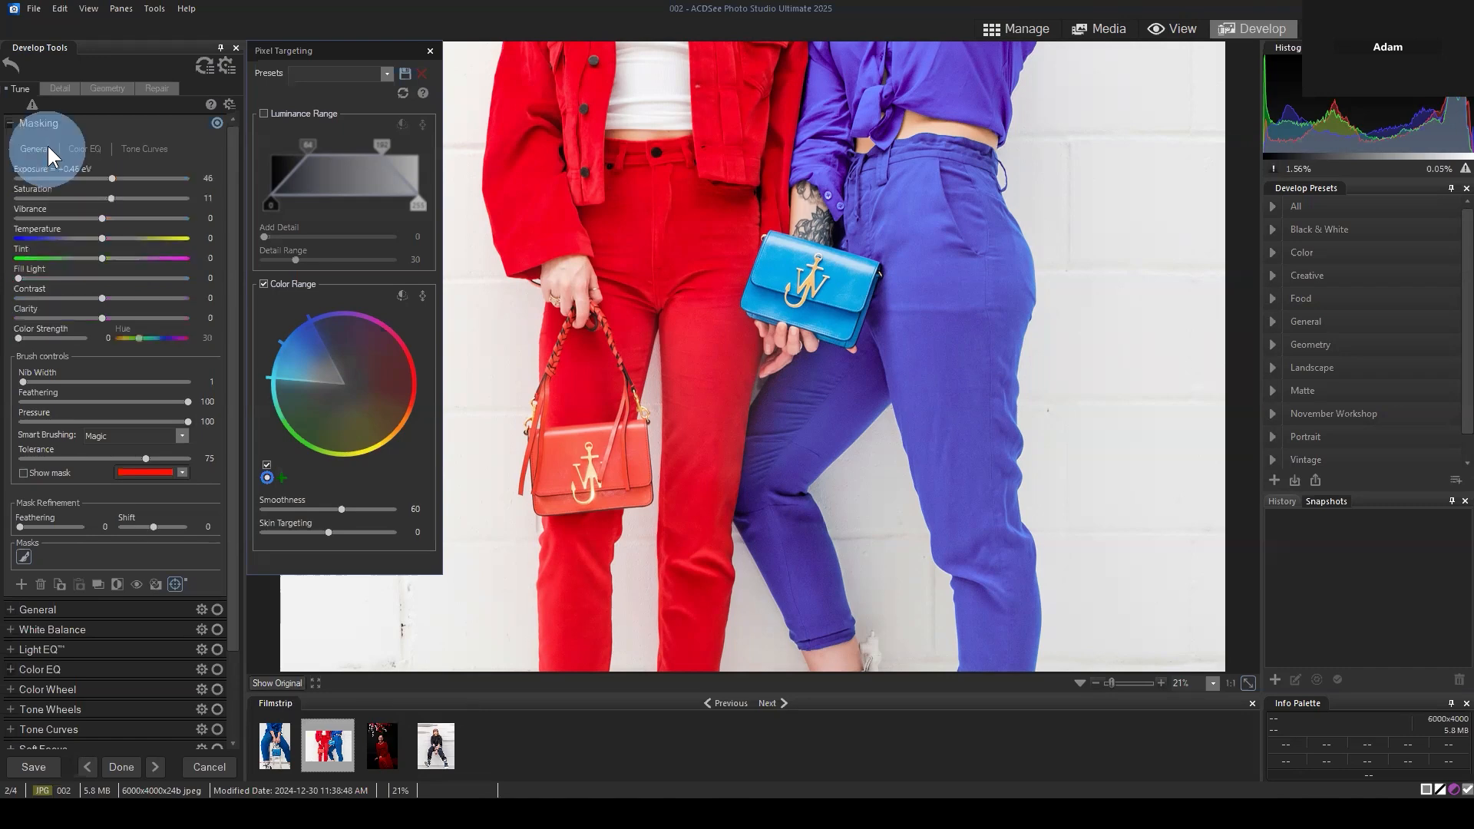
click(8, 117)
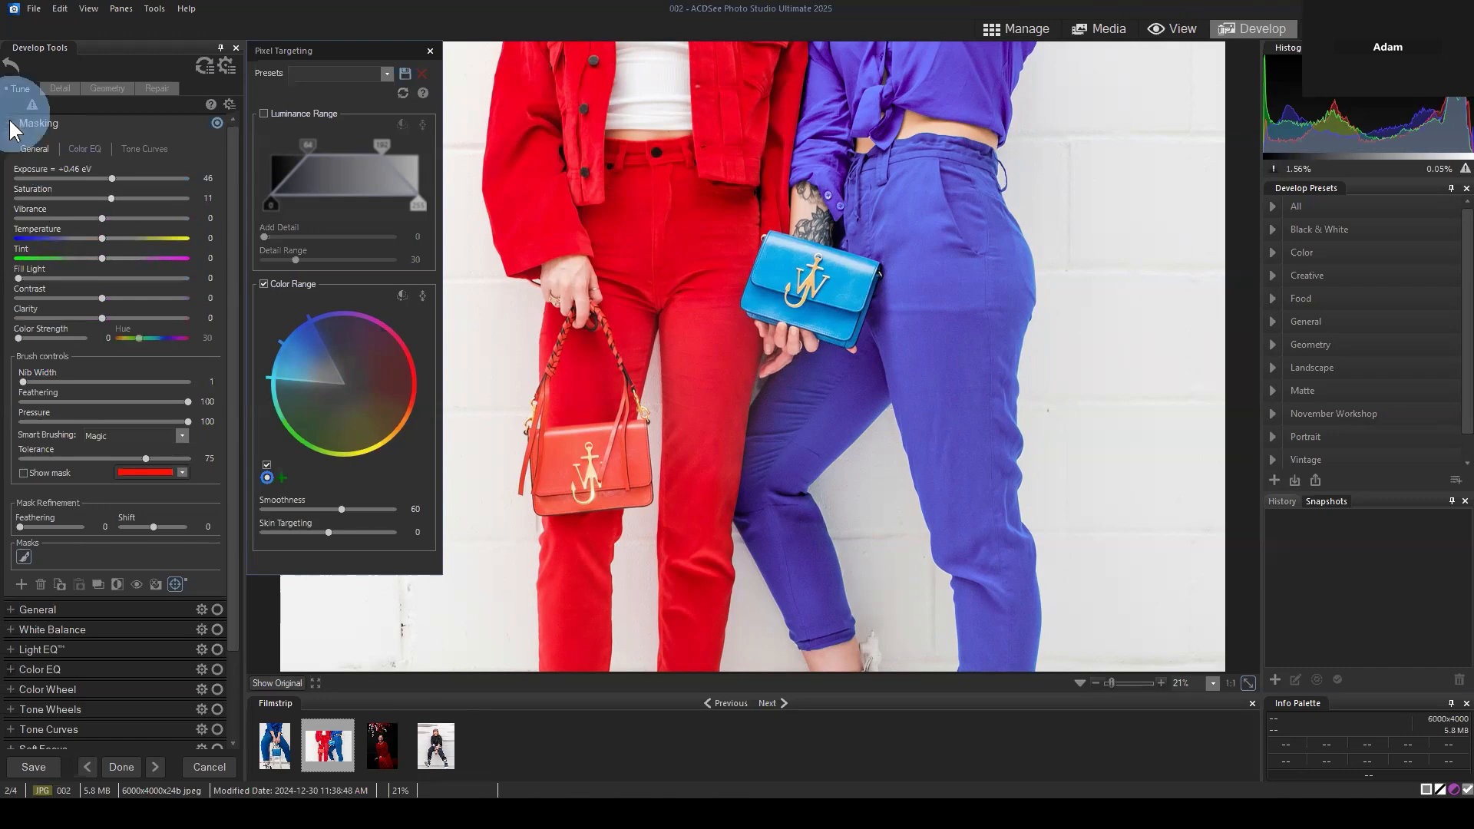
click(51, 222)
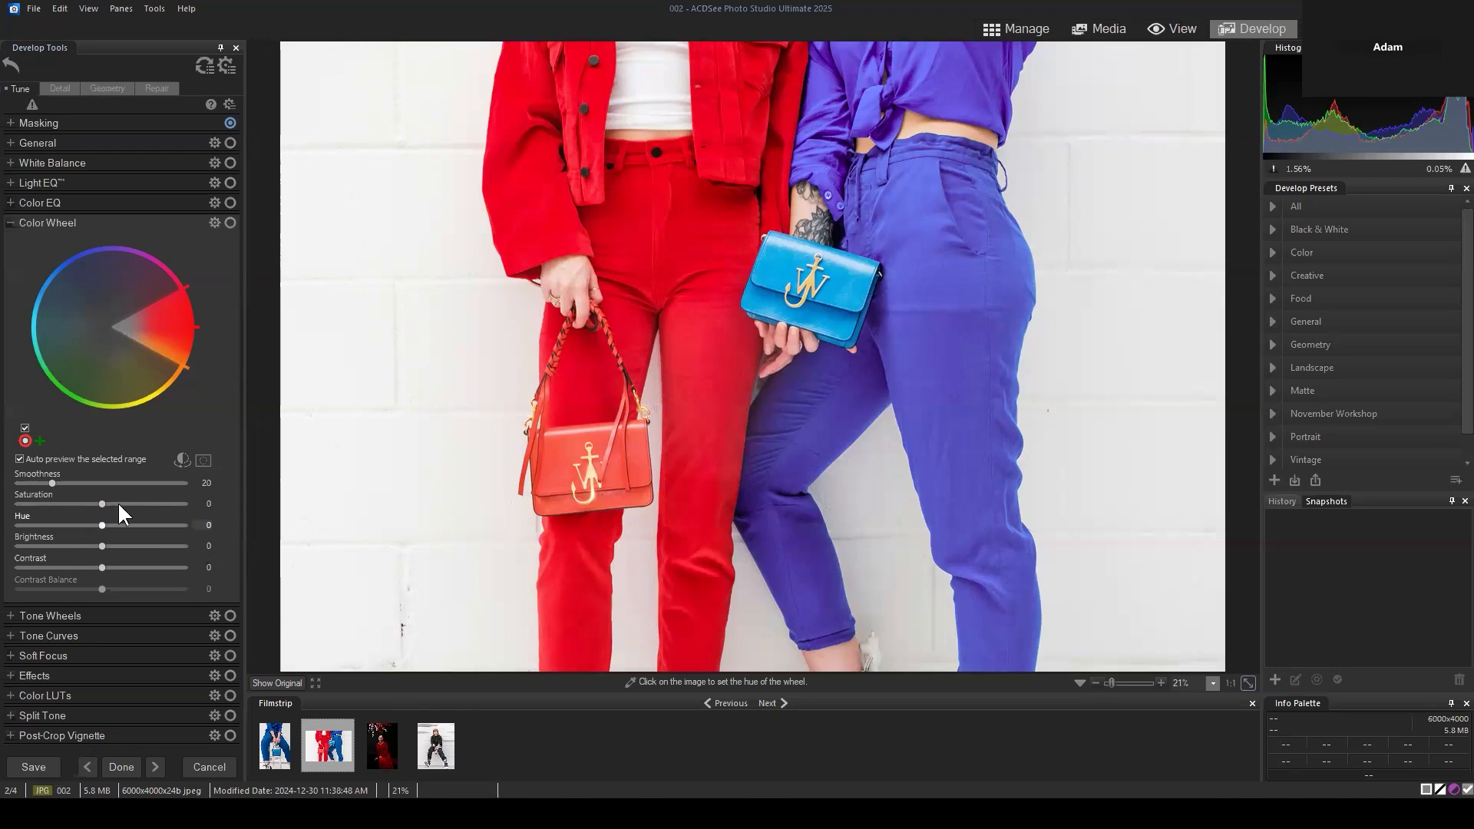
click(16, 220)
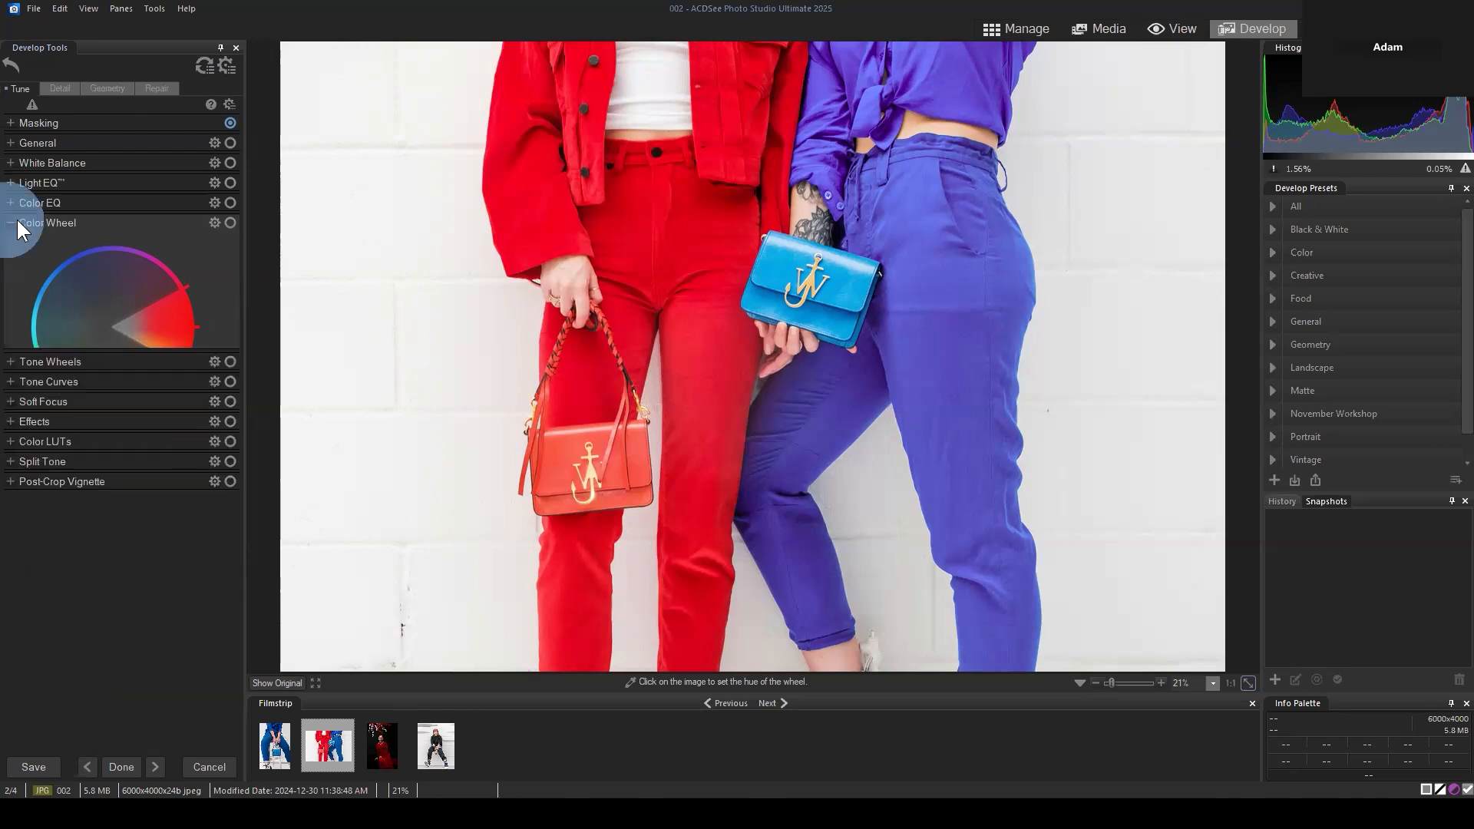
click(11, 143)
Add a Color Range mask alongside the brush mask and close the Pixel Targeting options
click(14, 121)
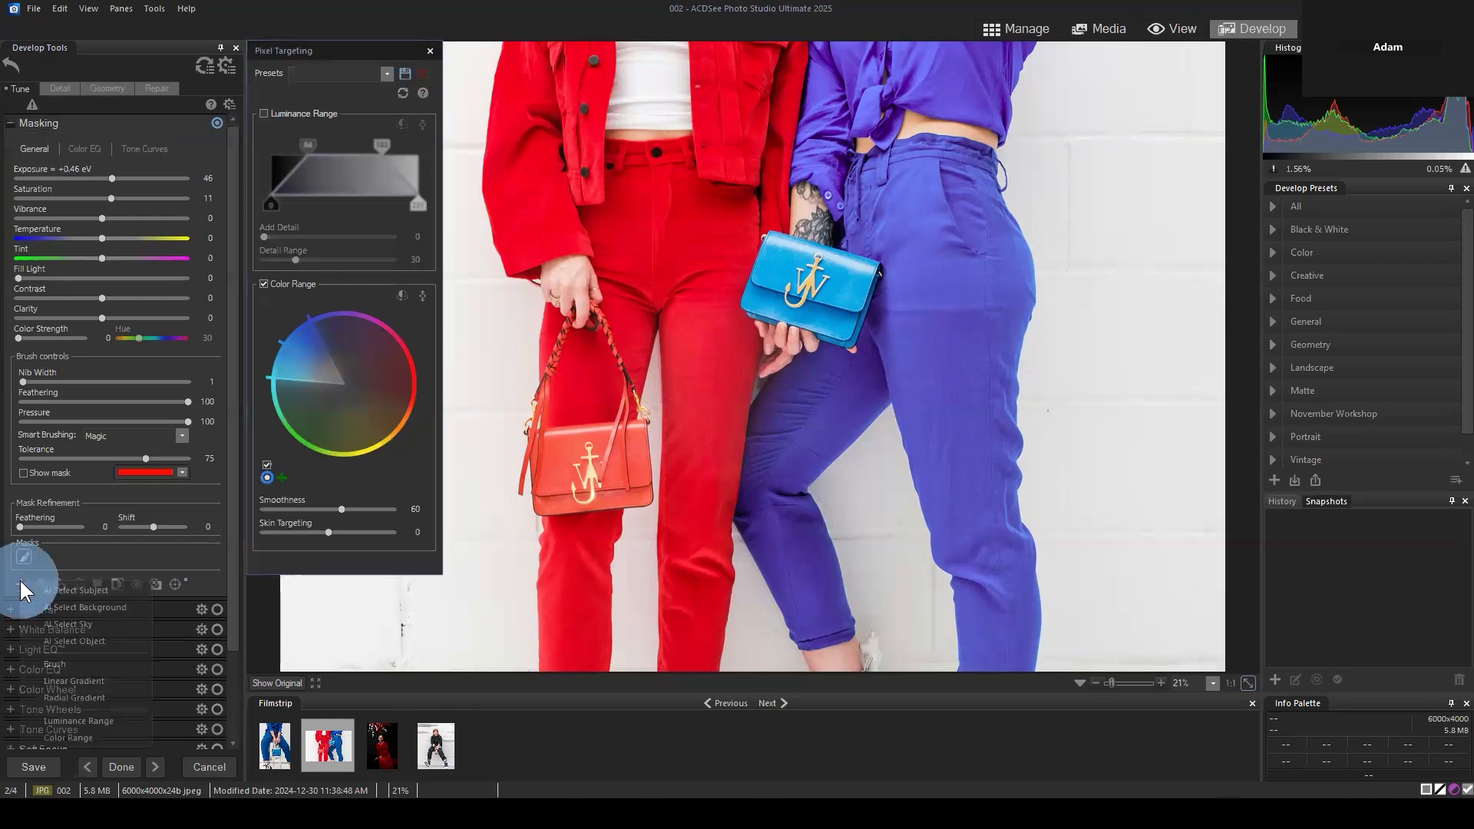
click(21, 584)
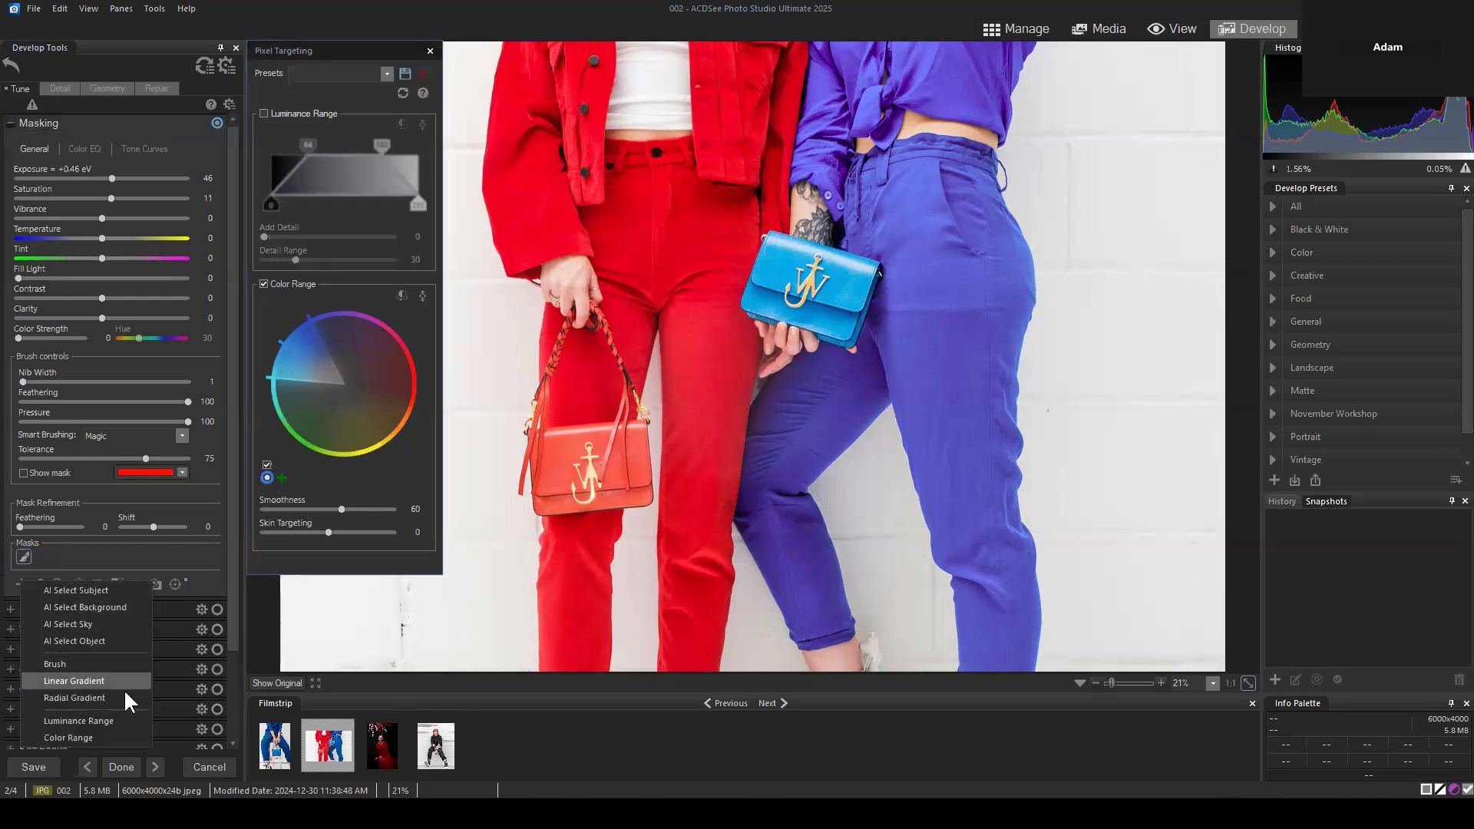
click(103, 738)
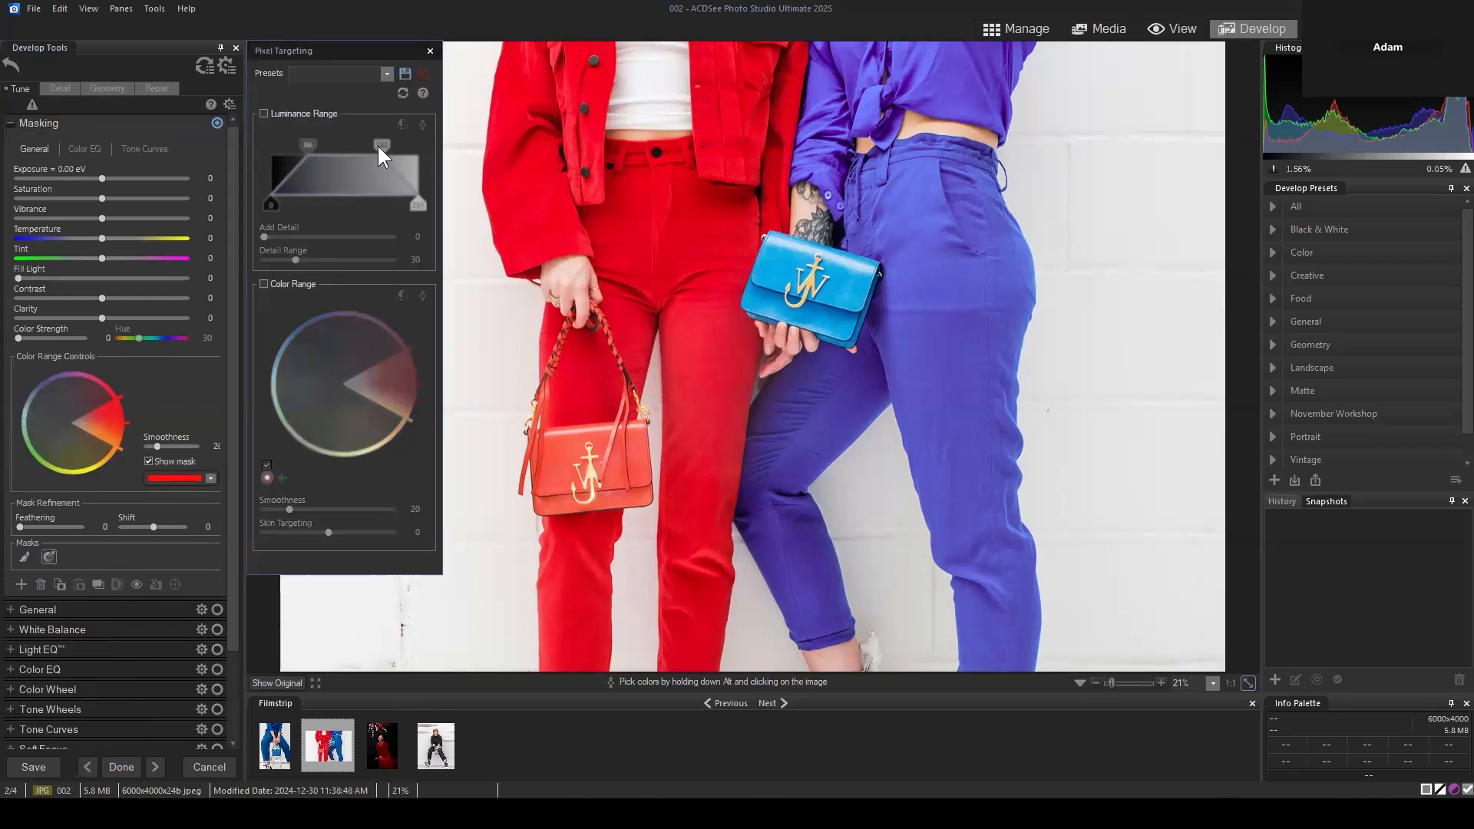
click(430, 51)
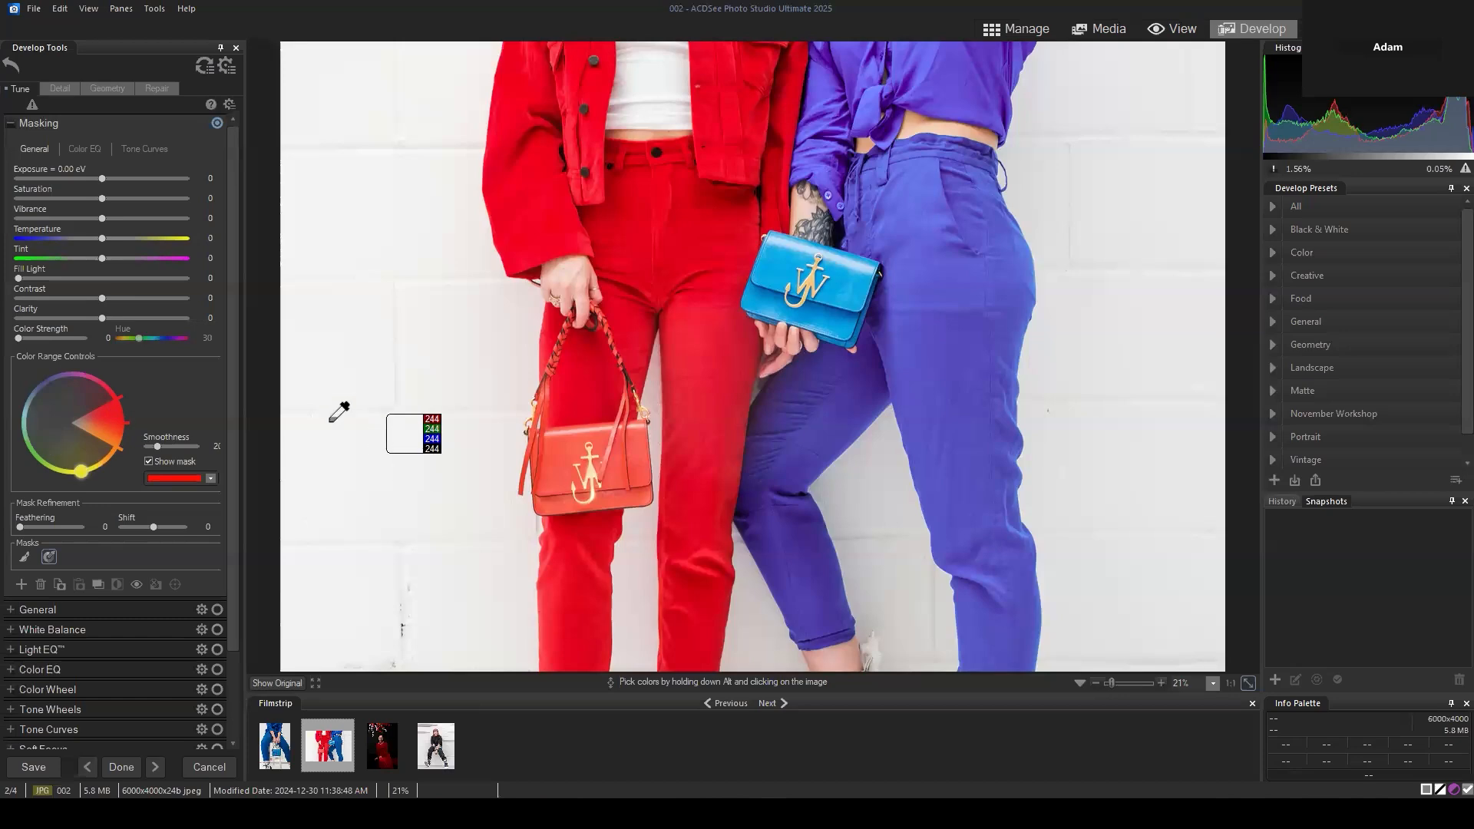
Select the brush mask, show its Pixel Targeting options, and reset its Purple and Blue hues to 0
click(23, 556)
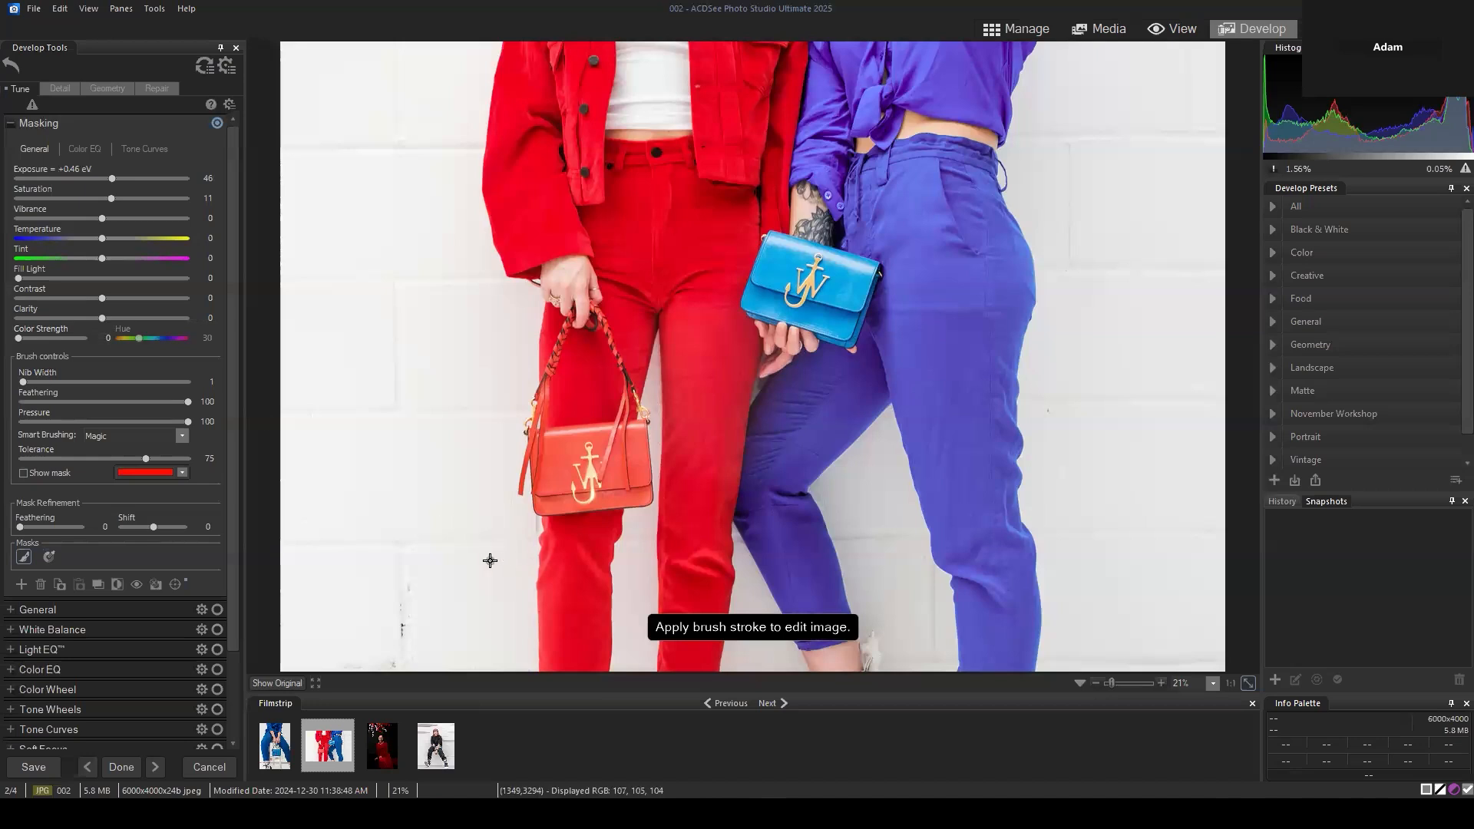
click(176, 584)
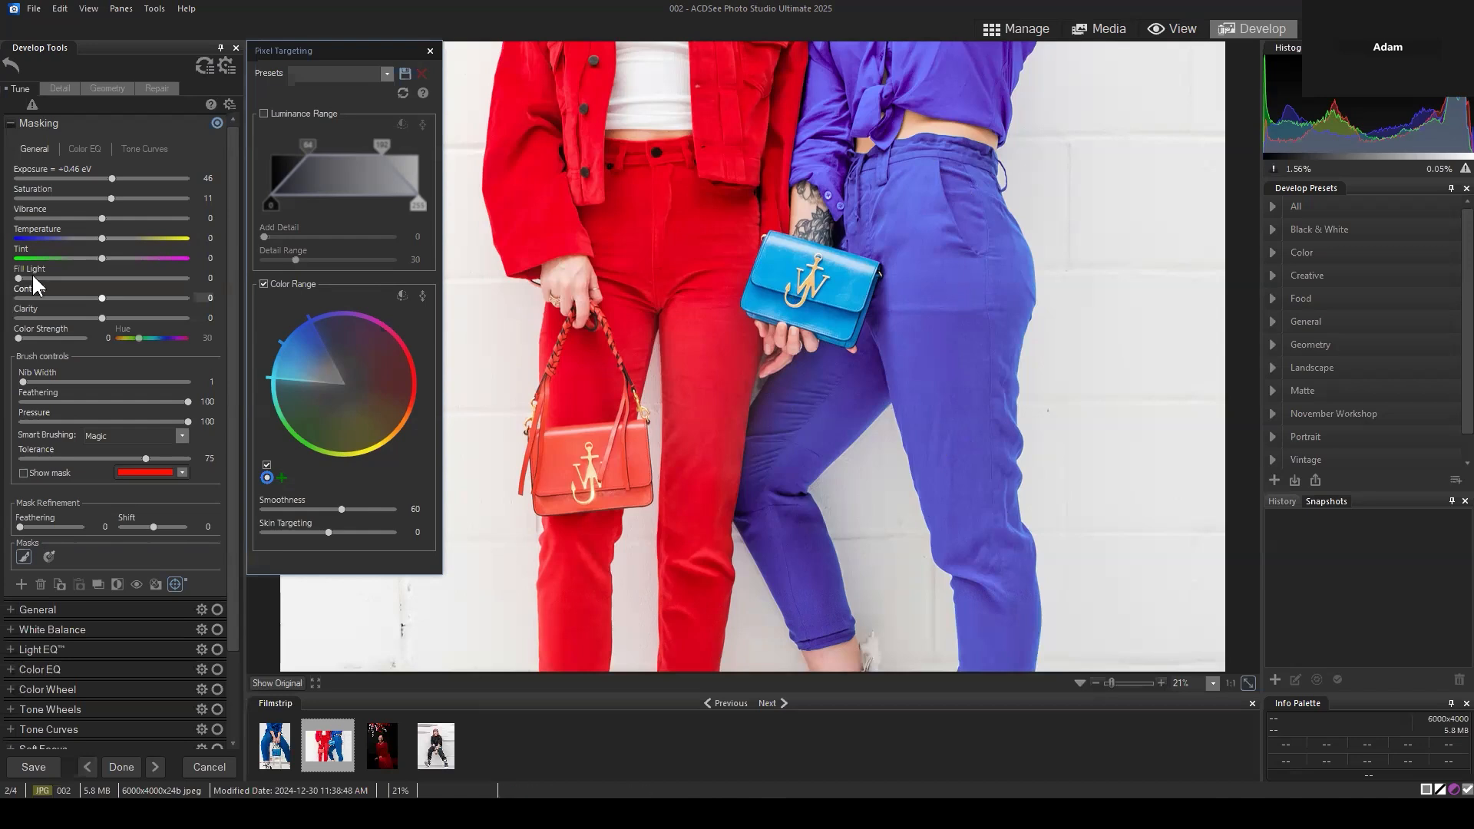
click(85, 149)
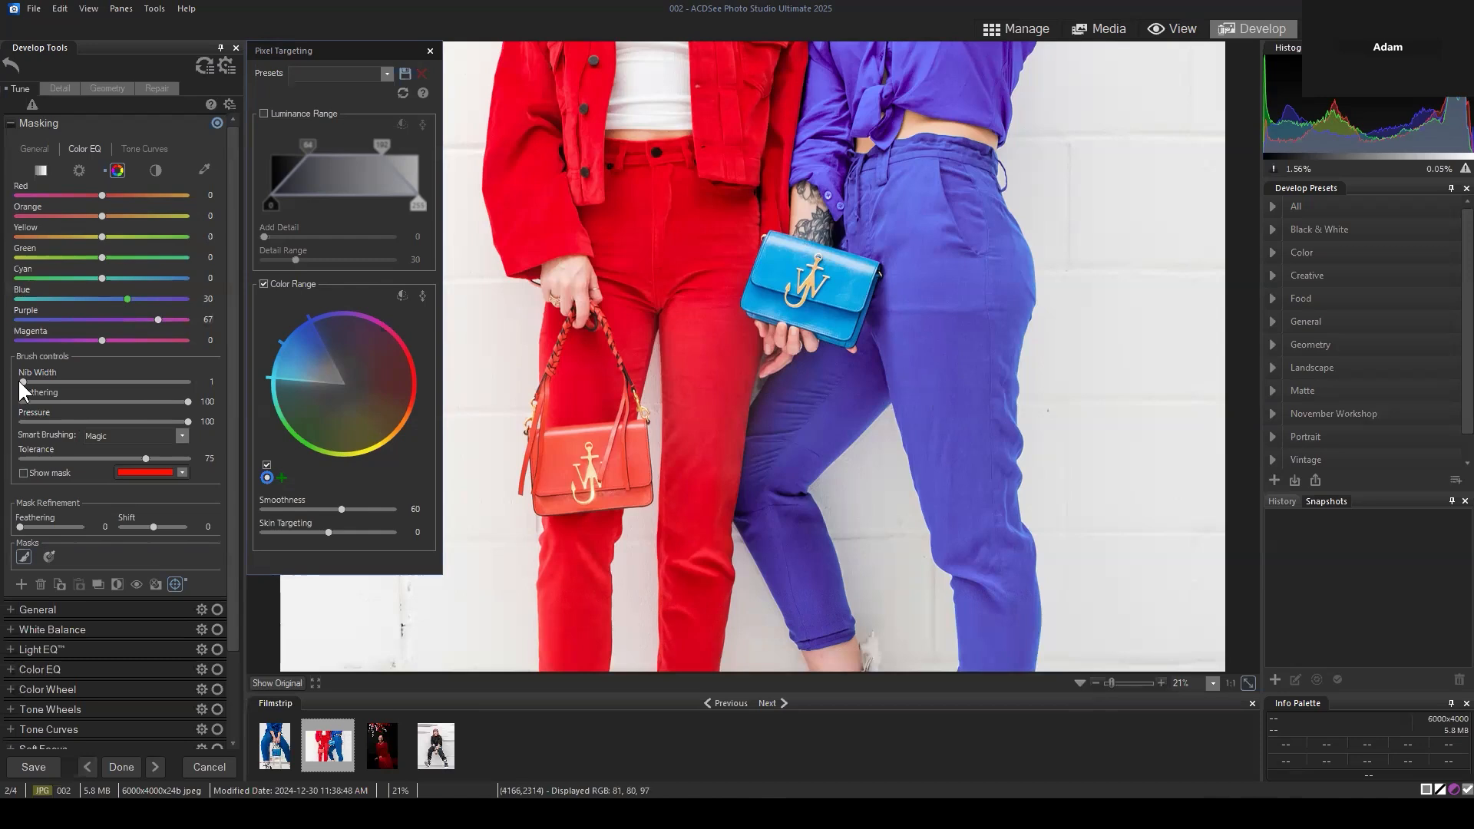
double_click(140, 318)
double_click(117, 300)
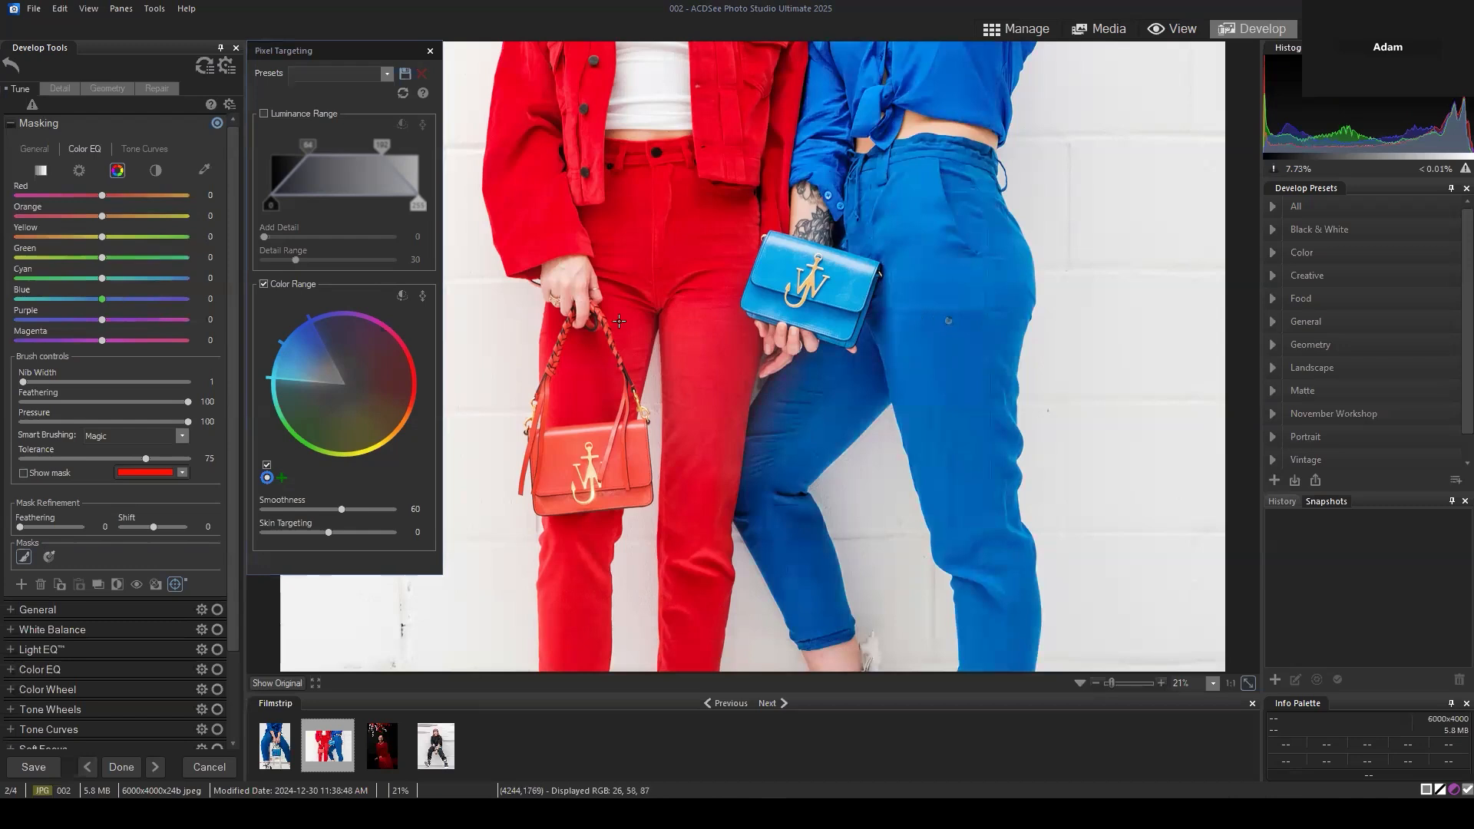
Try purple and green versions of the outfit with Blue hue 100 and -100, shifting Purple alongside, and restore both hues to 0
click(104, 299)
drag(91, 299, 334, 297)
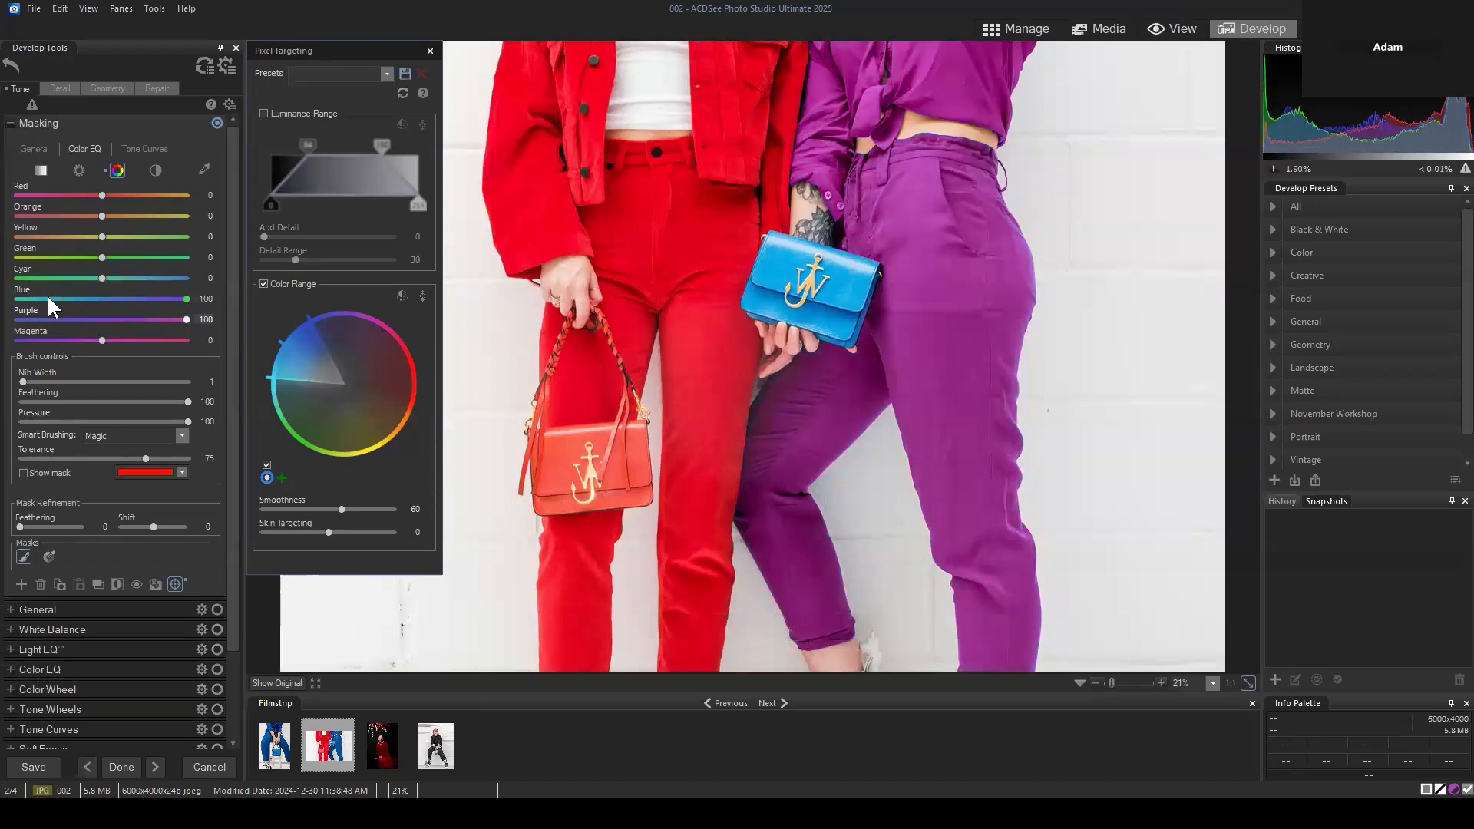
double_click(186, 319)
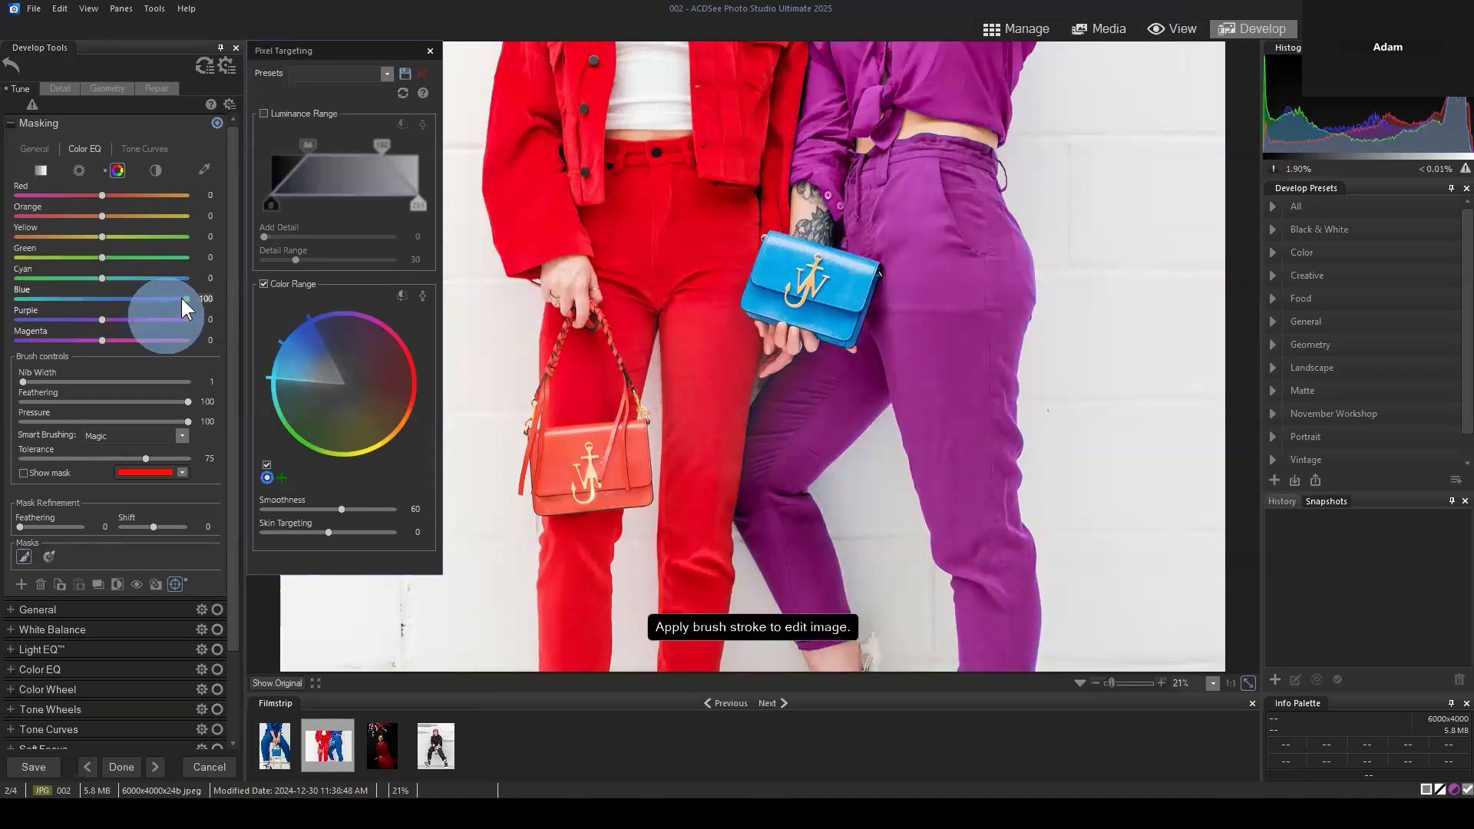
drag(181, 298, 0, 303)
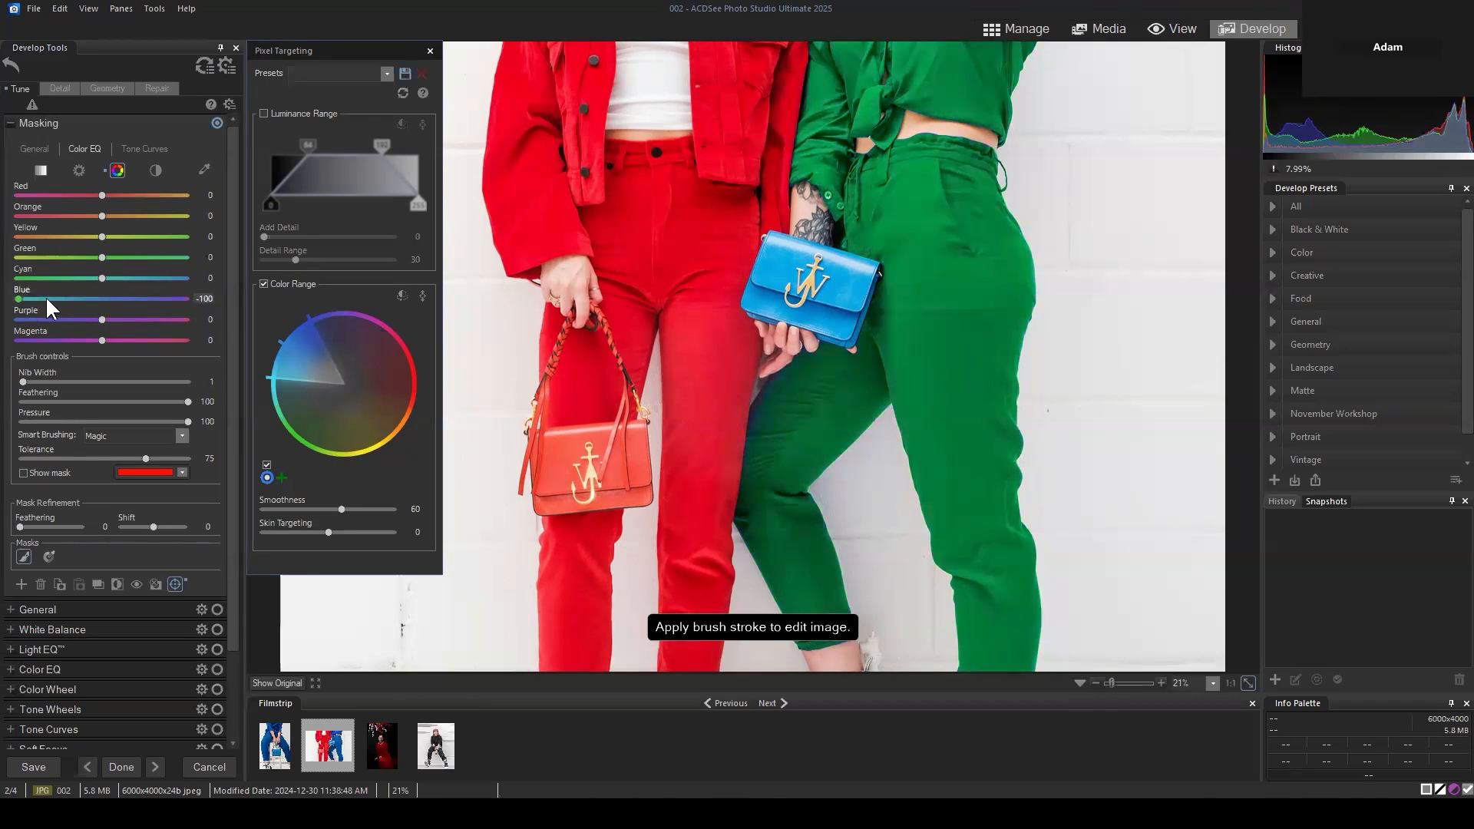
drag(101, 320, 1, 315)
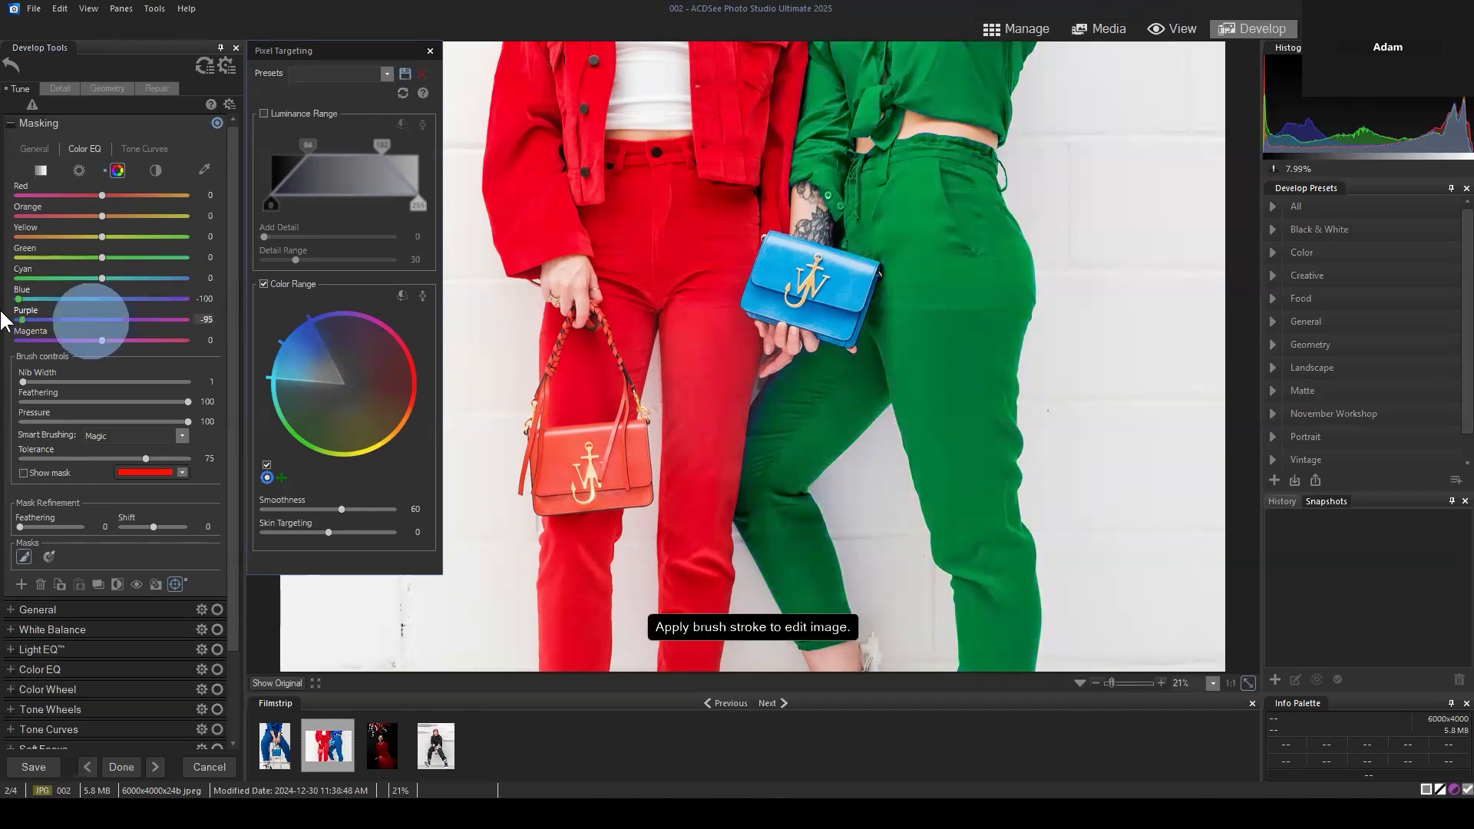
double_click(80, 298)
double_click(102, 318)
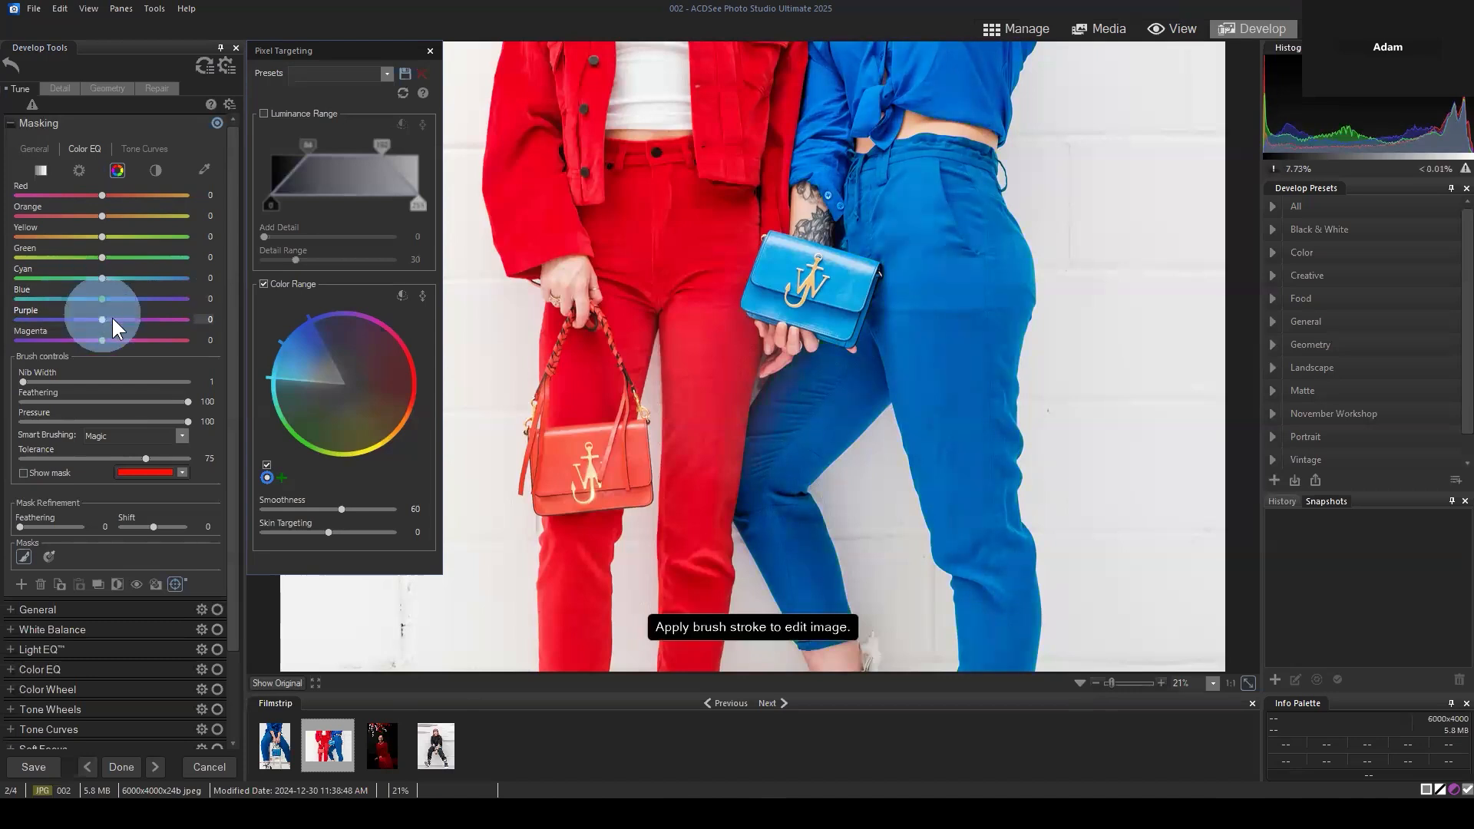
Tint the masked outfit with Color Strength 100 and Hue 10, setting the mask's saturation to 8 and exposure to 0
click(38, 152)
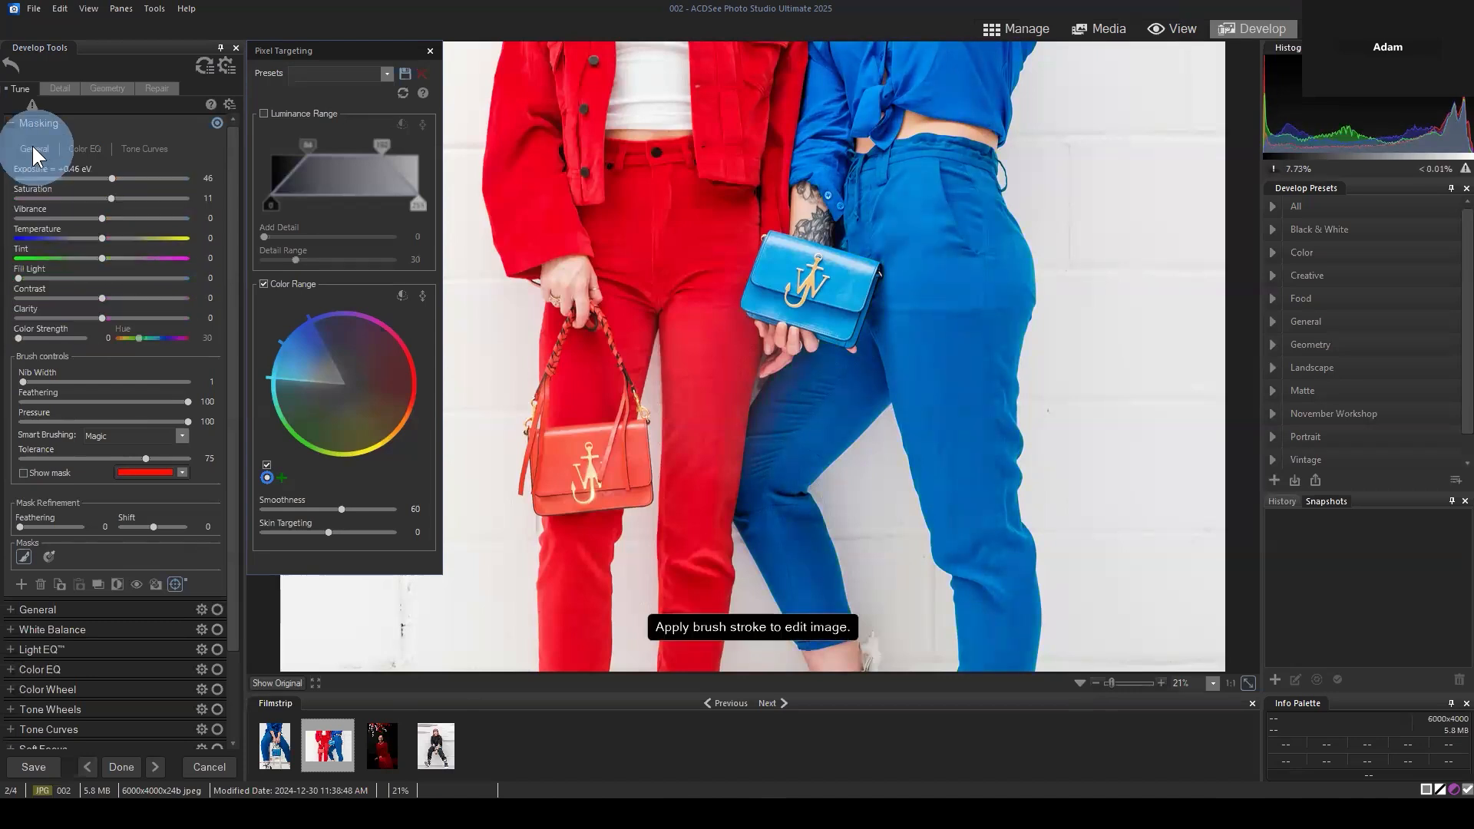
click(30, 339)
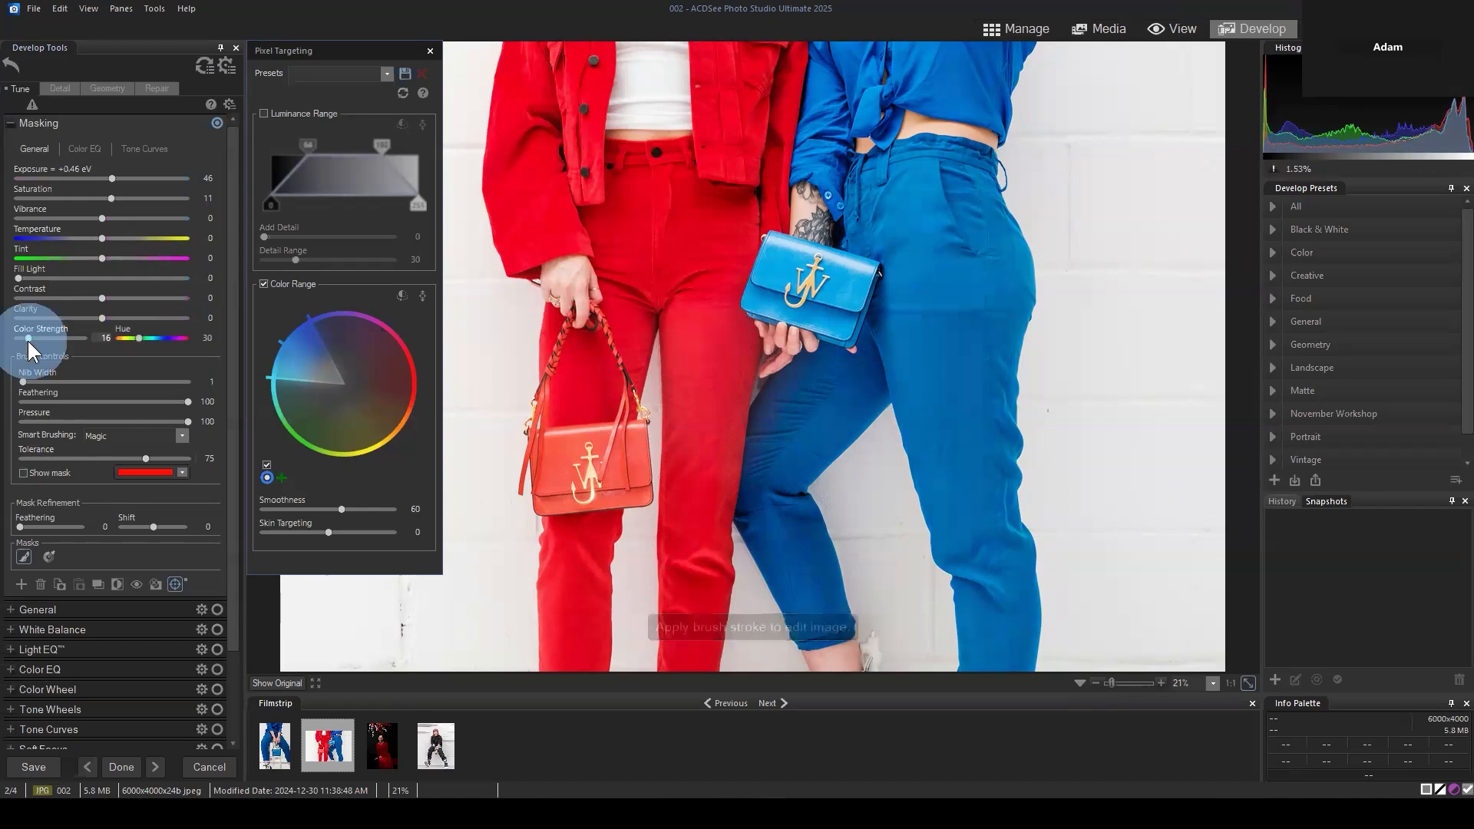
mouse_move(28, 339)
mouse_down()
mouse_move(146, 357)
mouse_move(112, 333)
mouse_move(125, 335)
mouse_up()
drag(112, 198, 228, 206)
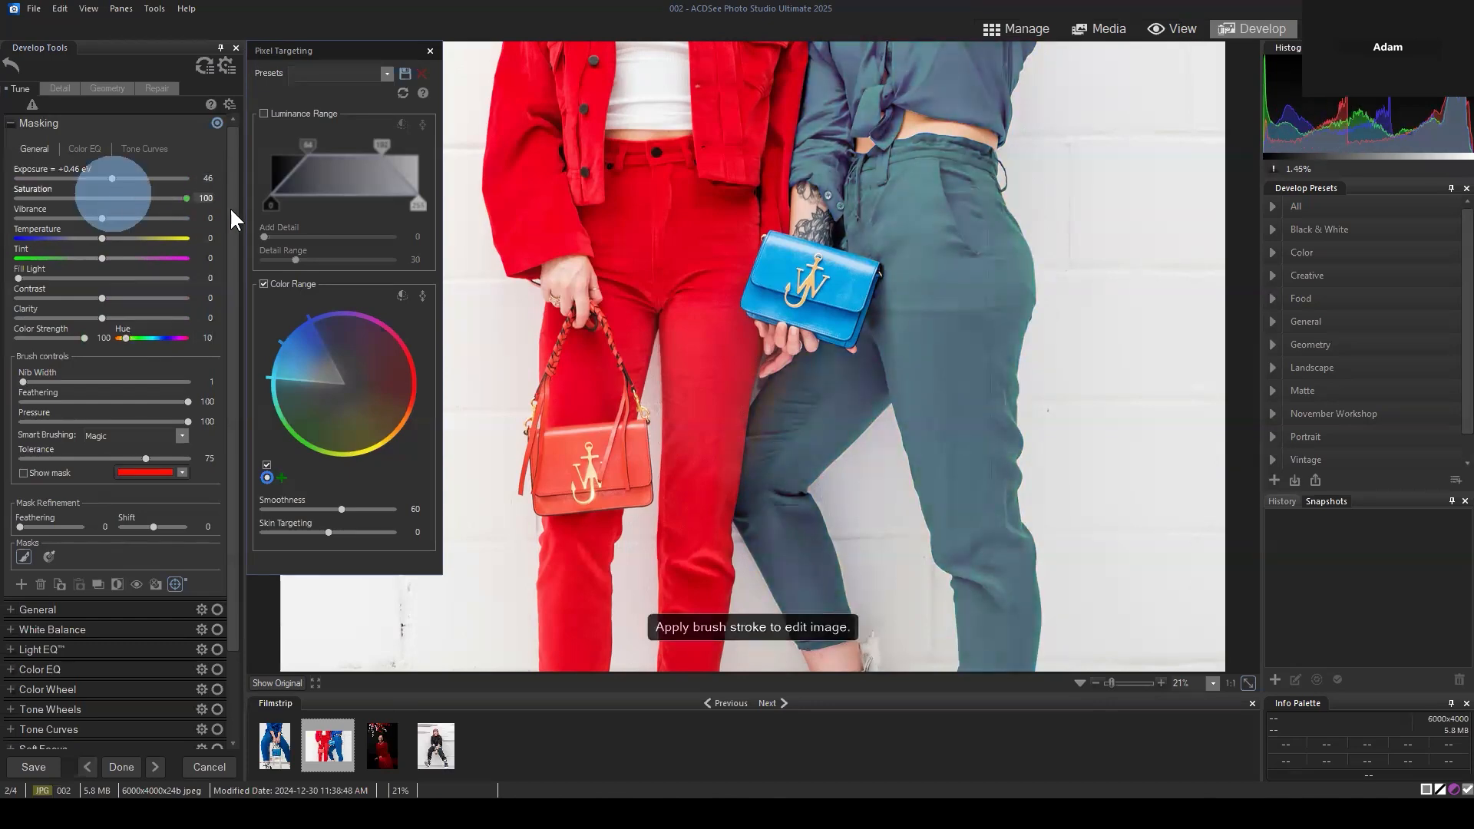
double_click(187, 198)
mouse_move(113, 178)
mouse_down()
mouse_move(163, 178)
mouse_move(102, 180)
mouse_move(96, 196)
mouse_move(109, 198)
mouse_up()
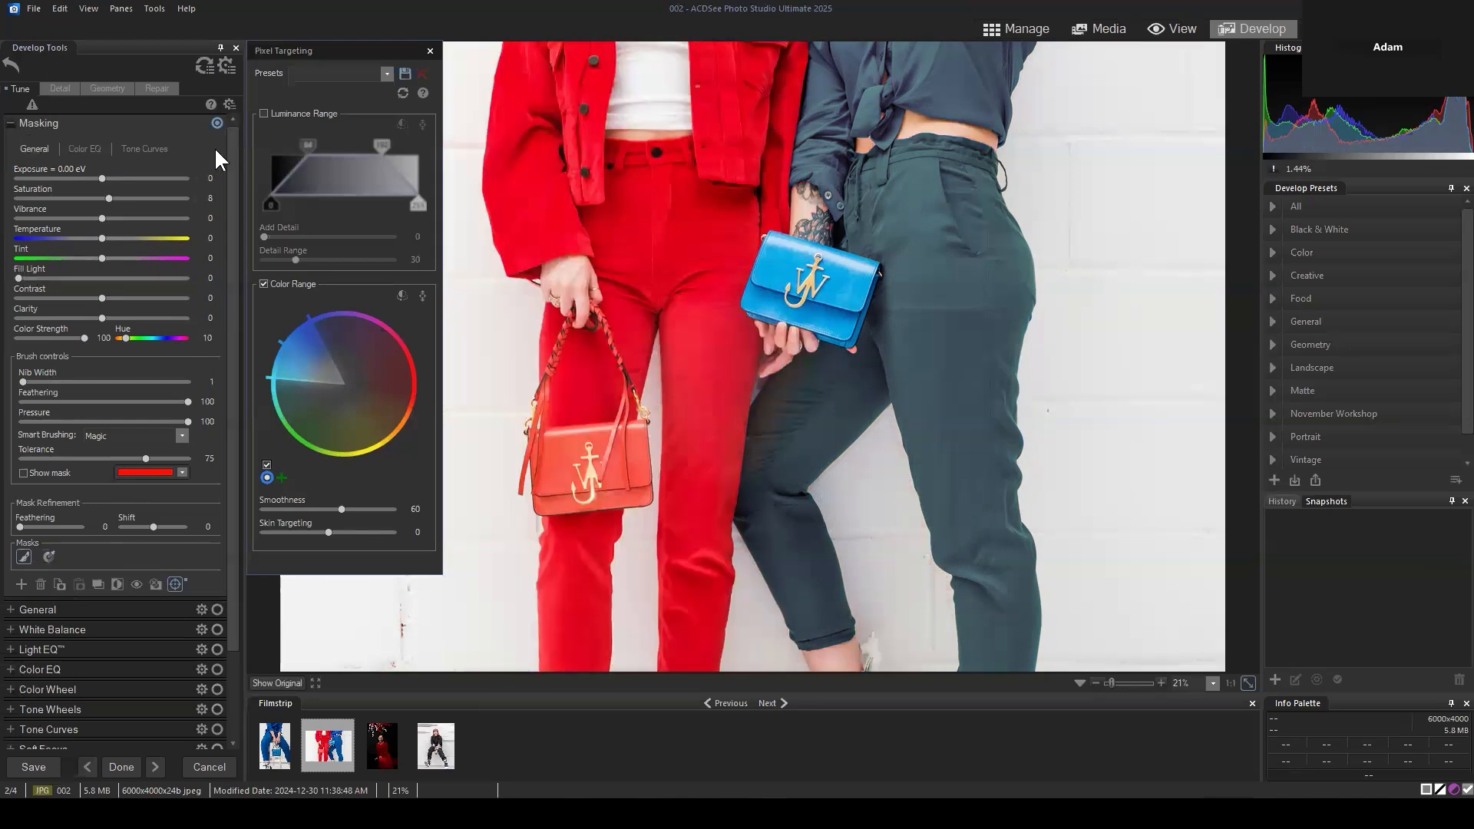
Reset all Develop adjustments and add a Color Range mask targeting the blues of the outfit
click(203, 66)
click(152, 323)
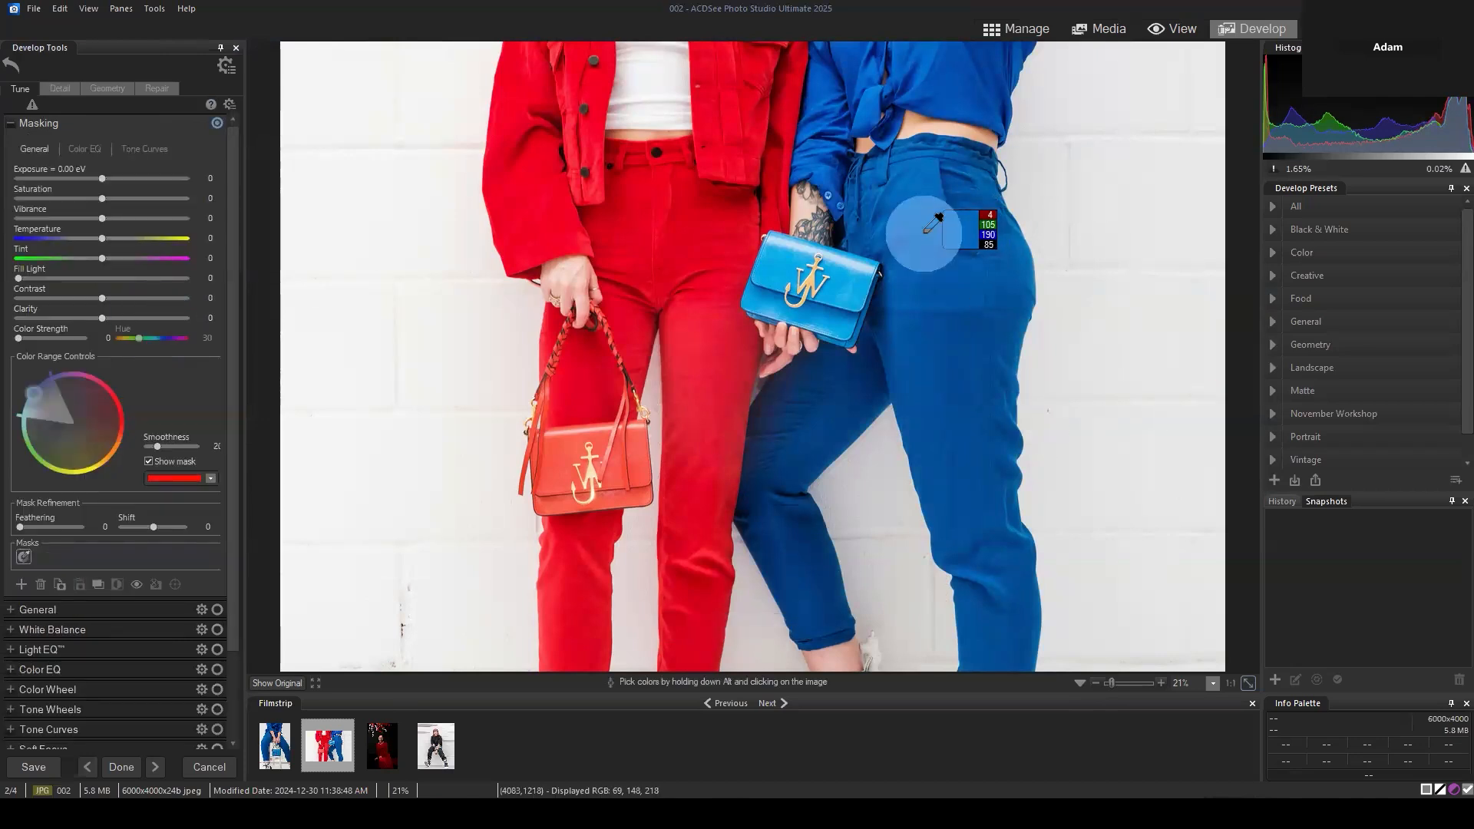
click(83, 148)
click(35, 145)
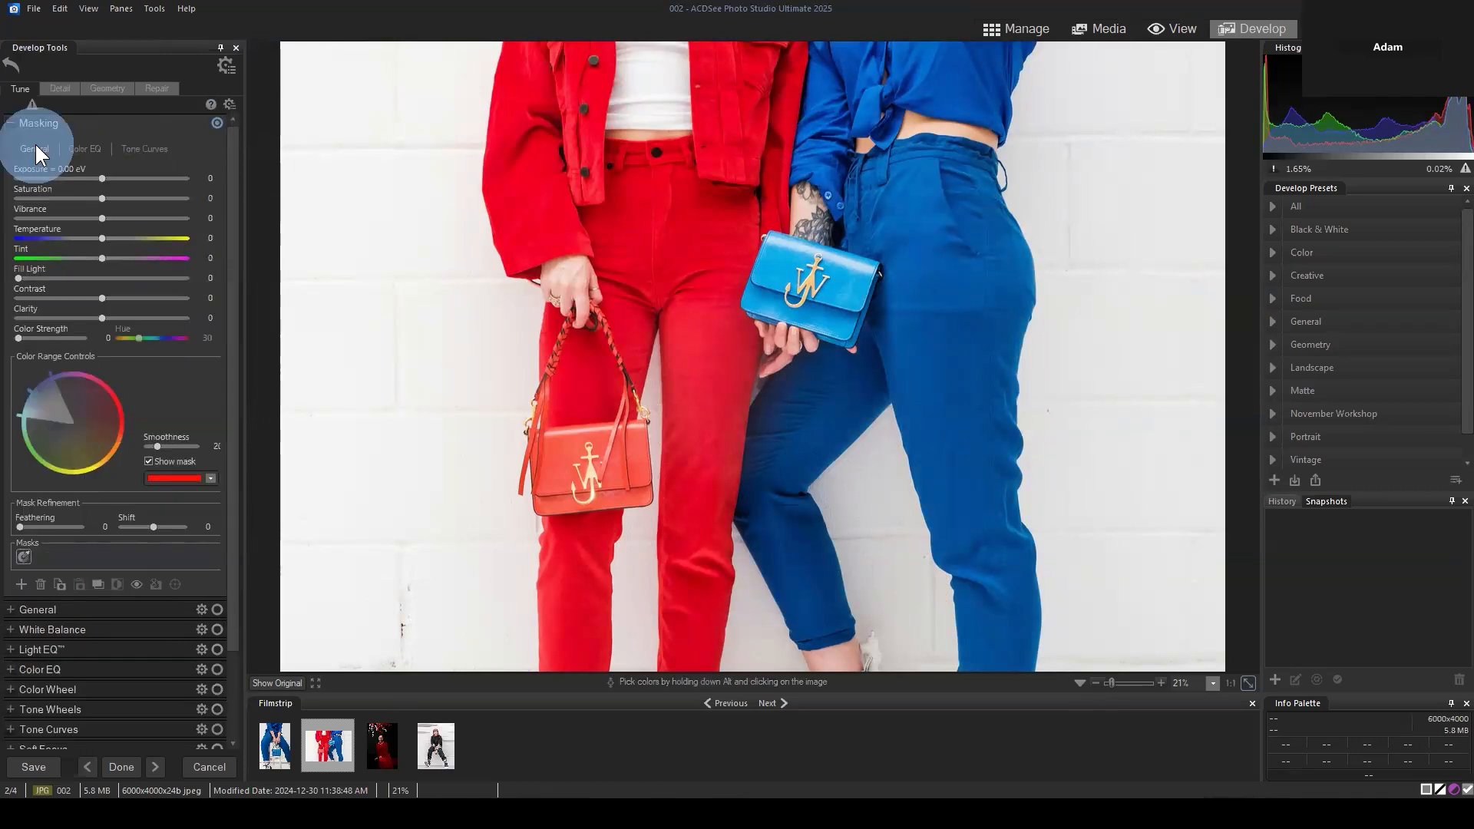
drag(55, 375, 51, 374)
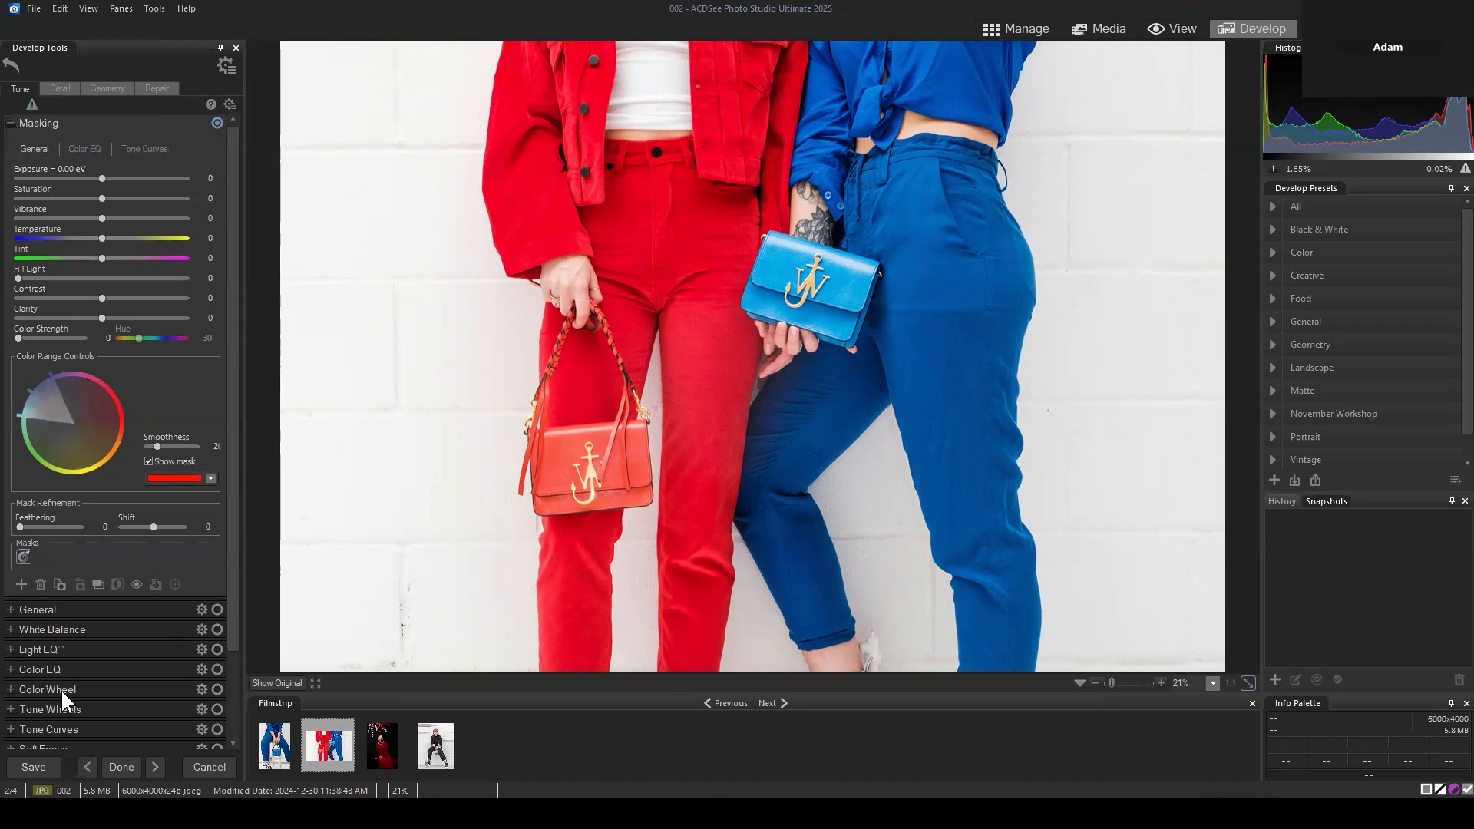
Shift the Color Wheel's selected range to the blues and set its hue to -100
click(18, 688)
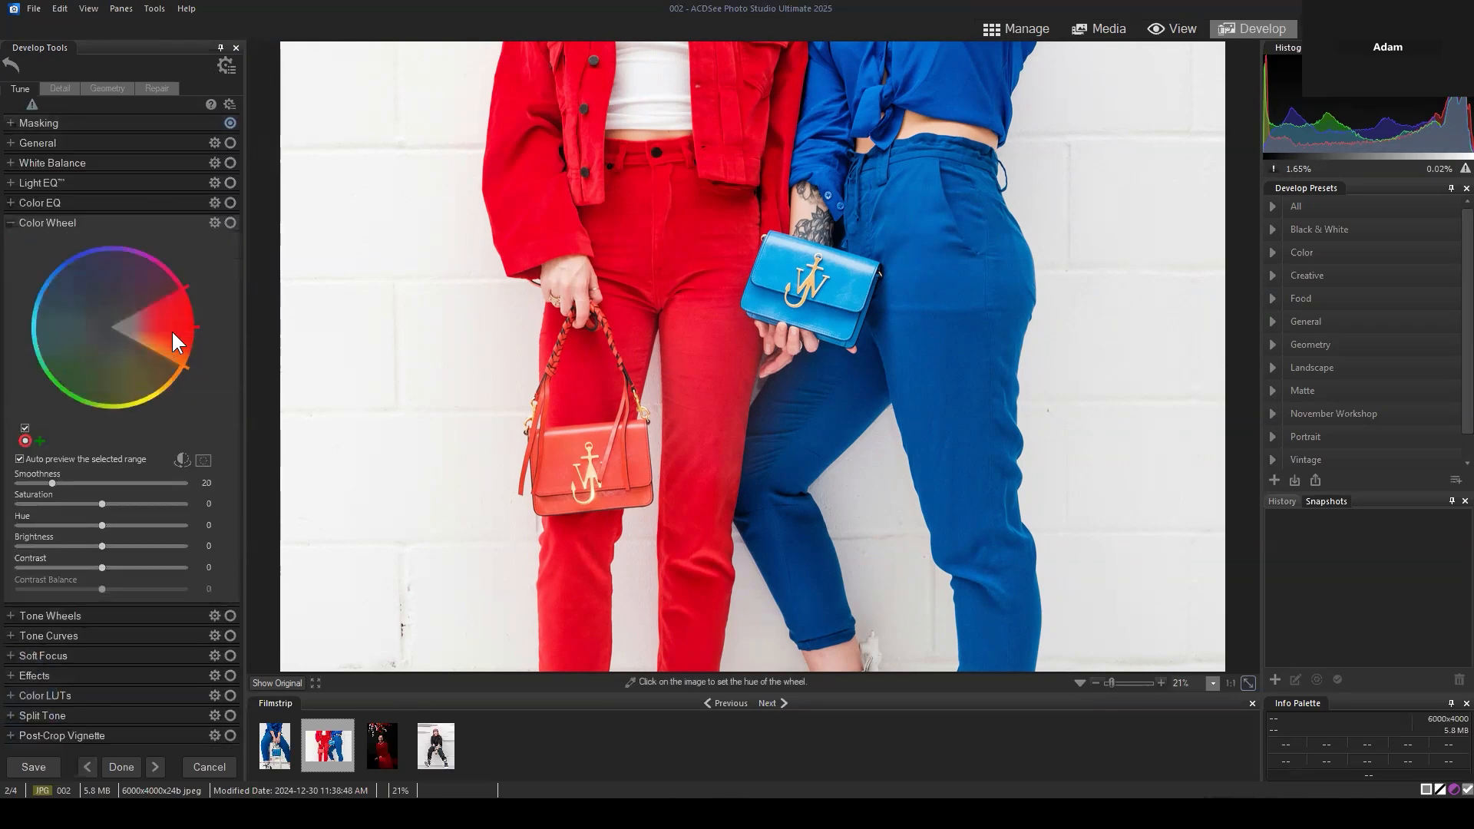
drag(173, 326, 48, 283)
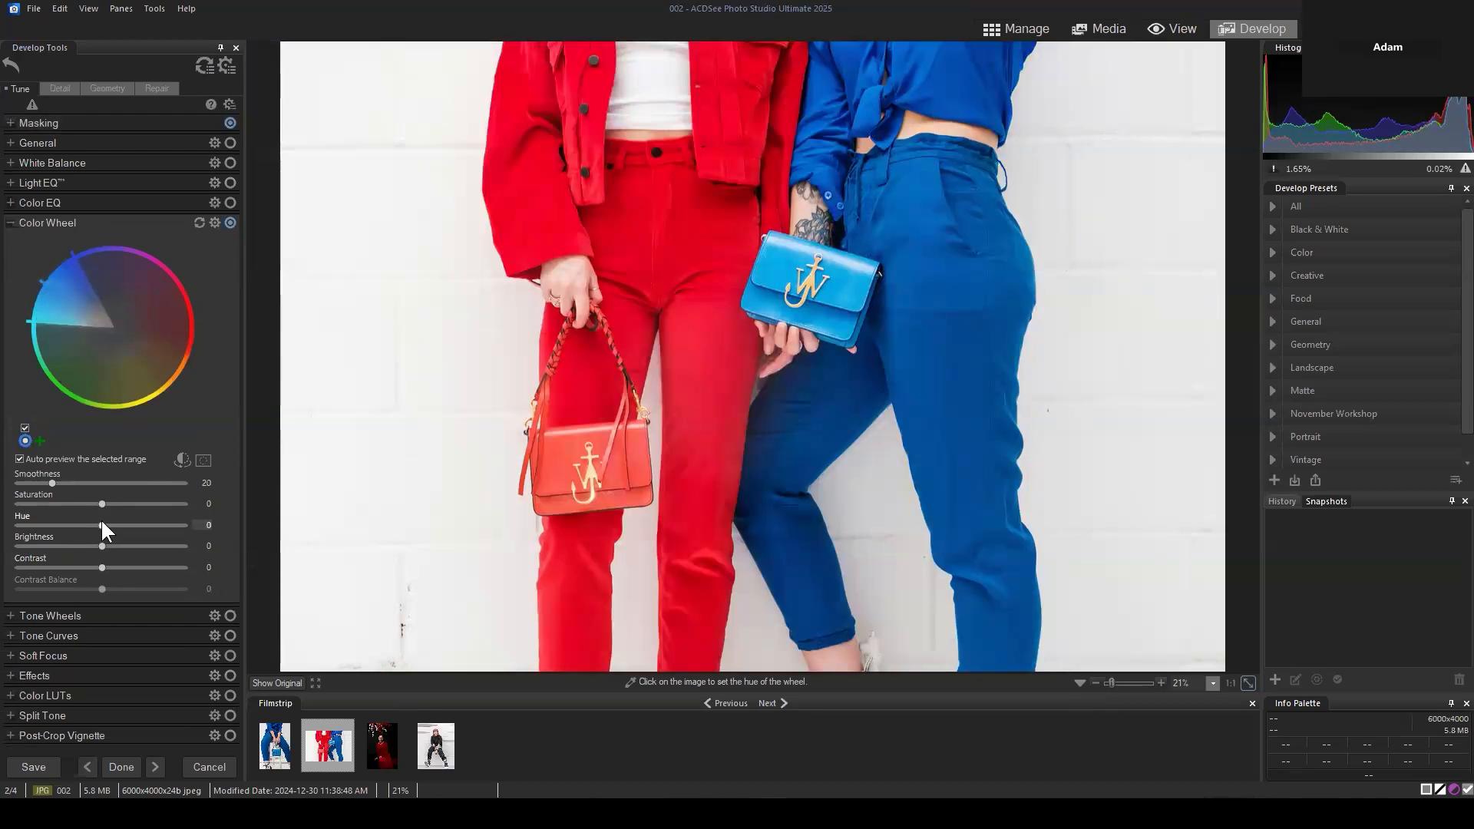
drag(101, 526, 8, 517)
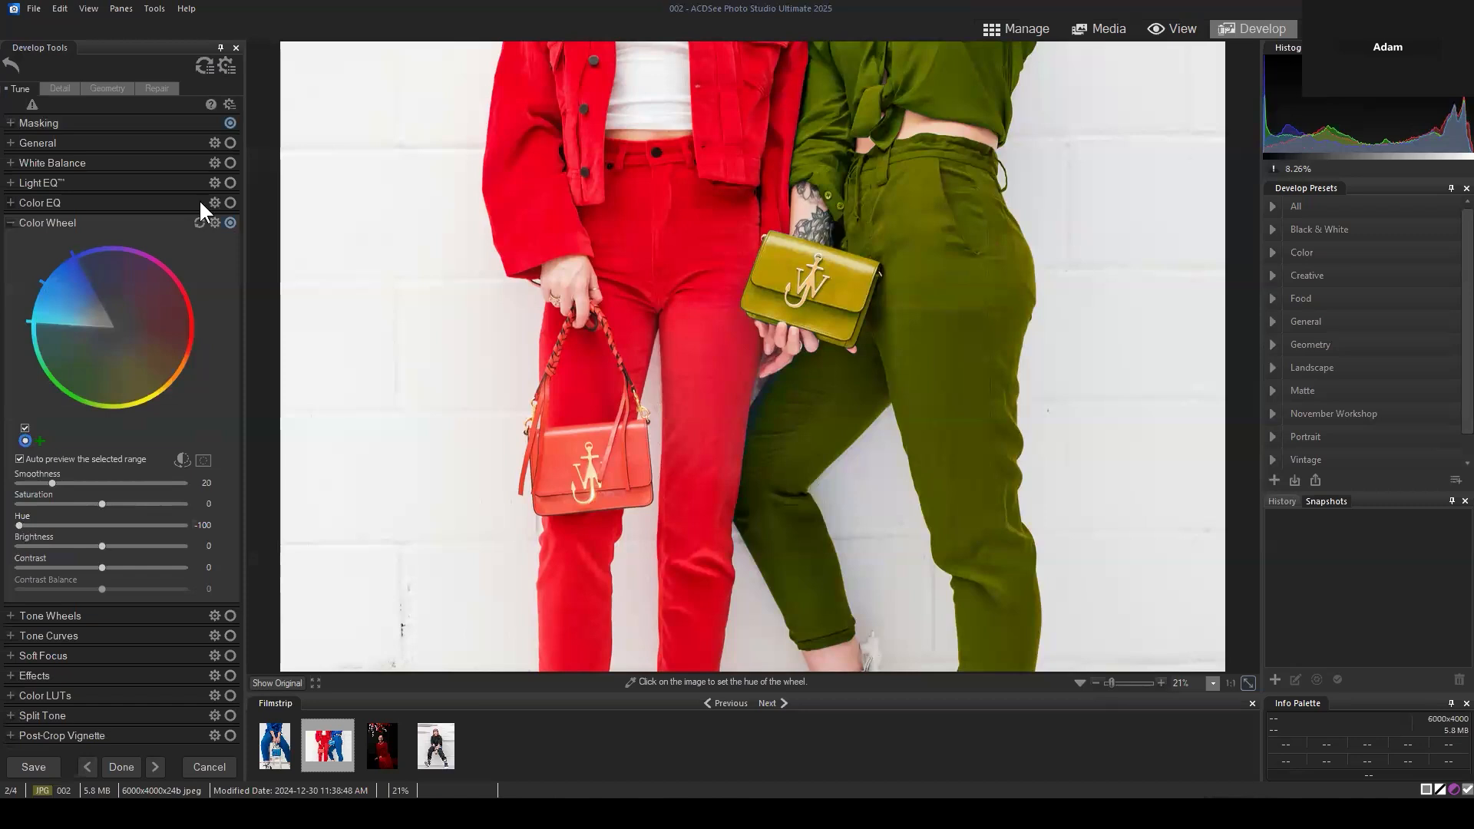
Clear all Develop adjustments, and try Hue -100 on the Color Wheel's blue range before resetting the wheel
click(204, 66)
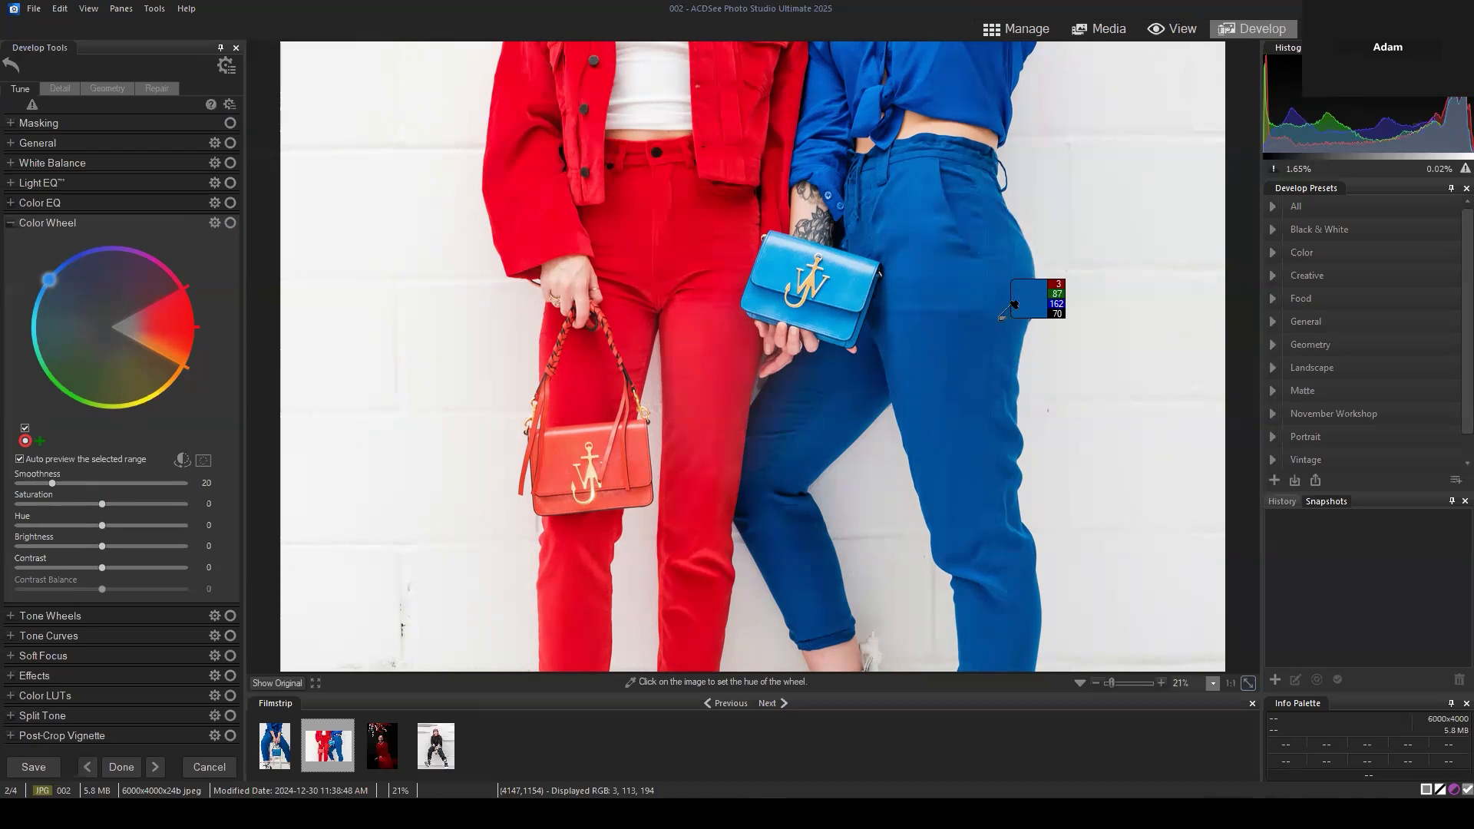
click(957, 70)
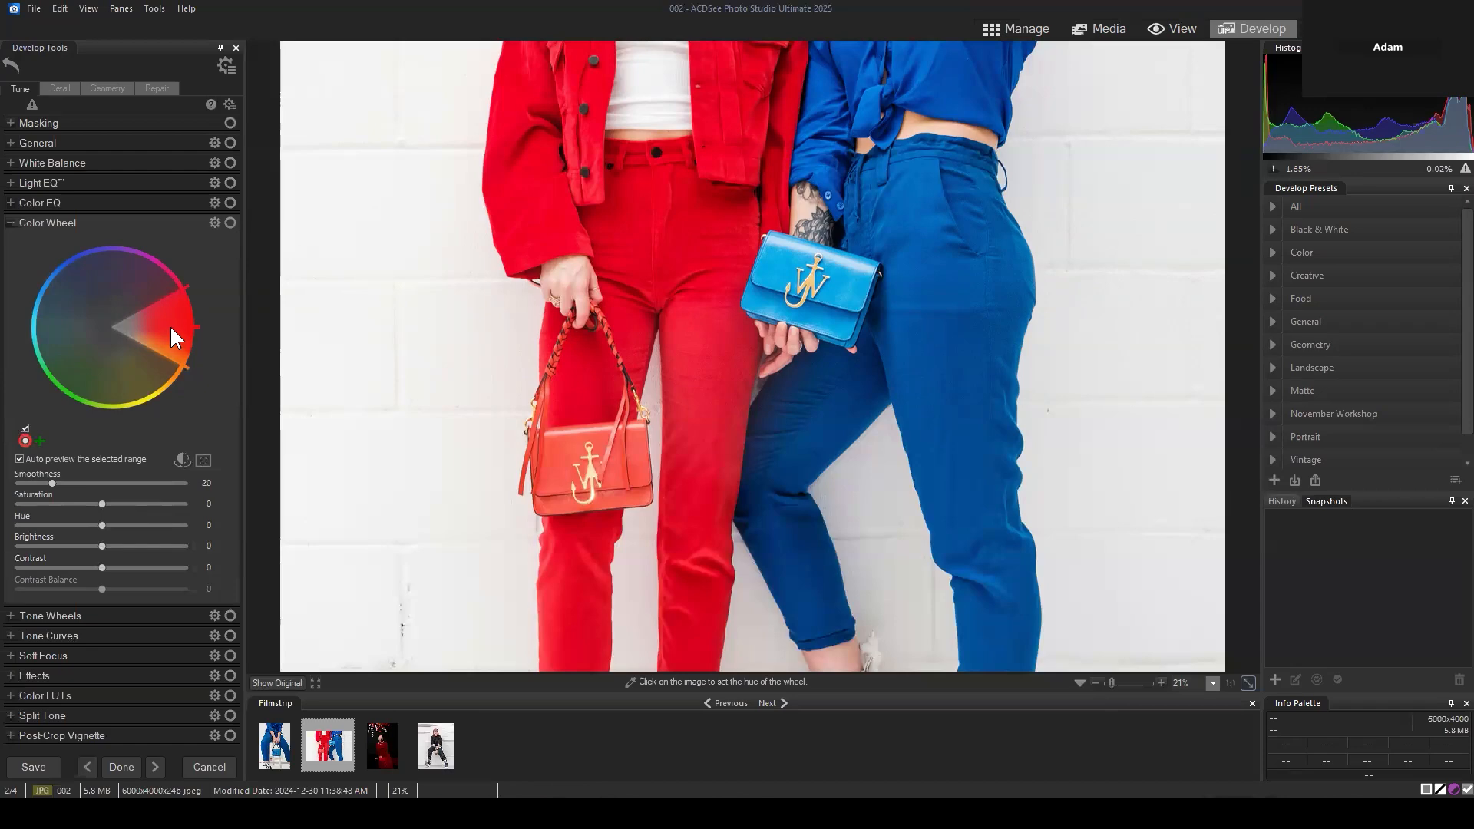
mouse_move(163, 323)
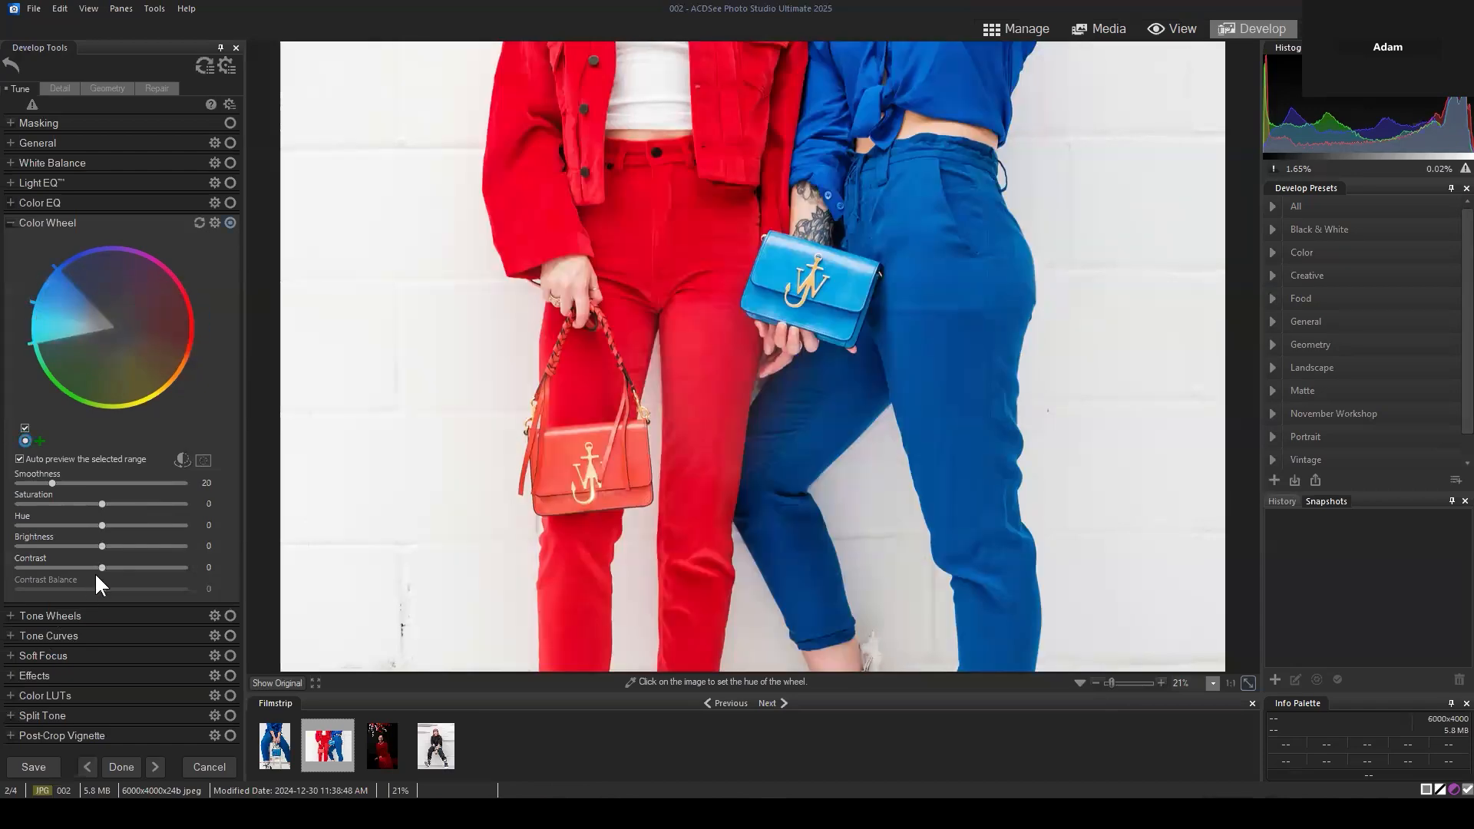
drag(102, 525, 2, 520)
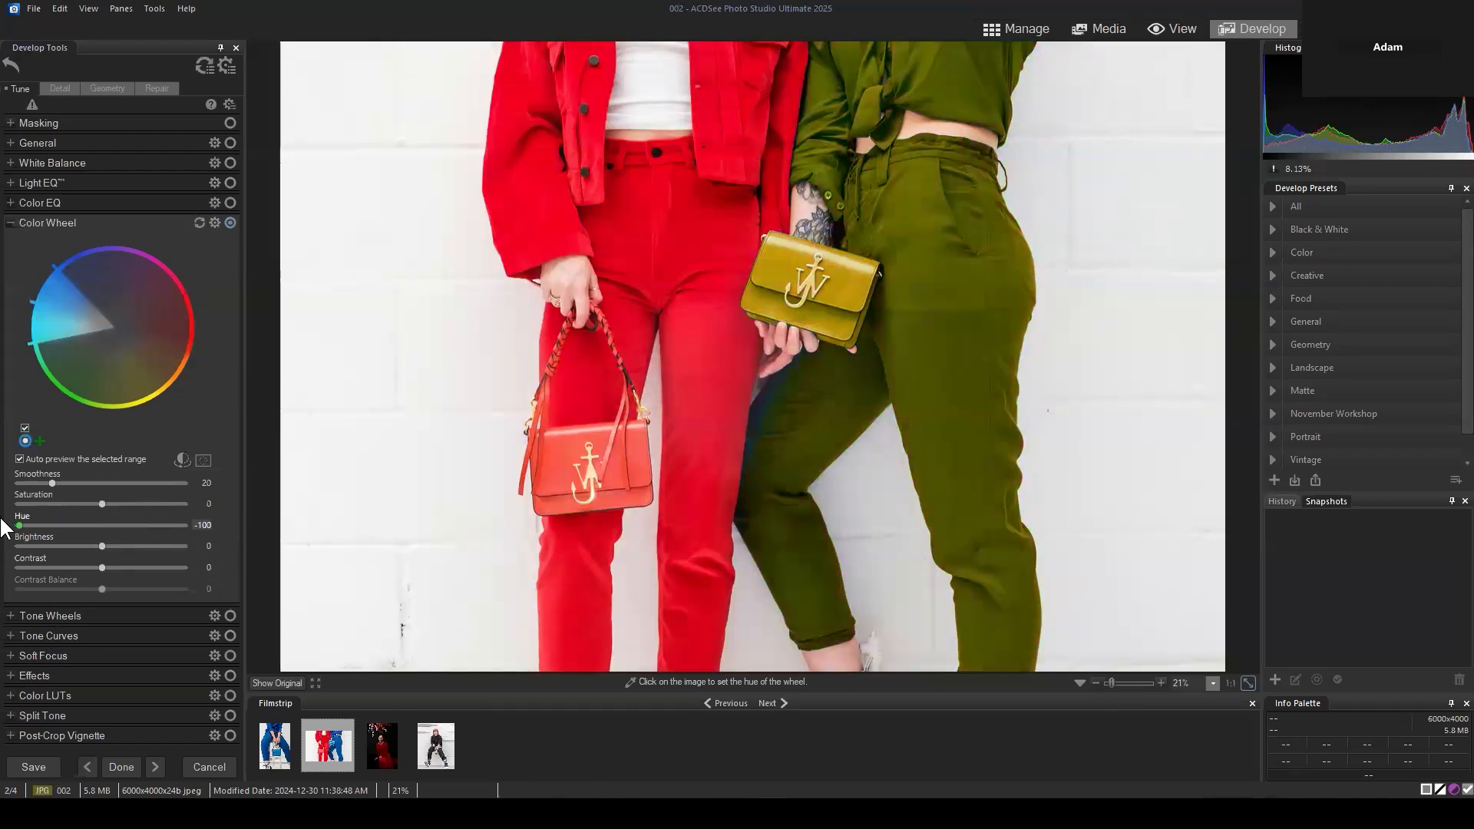
double_click(57, 516)
click(199, 223)
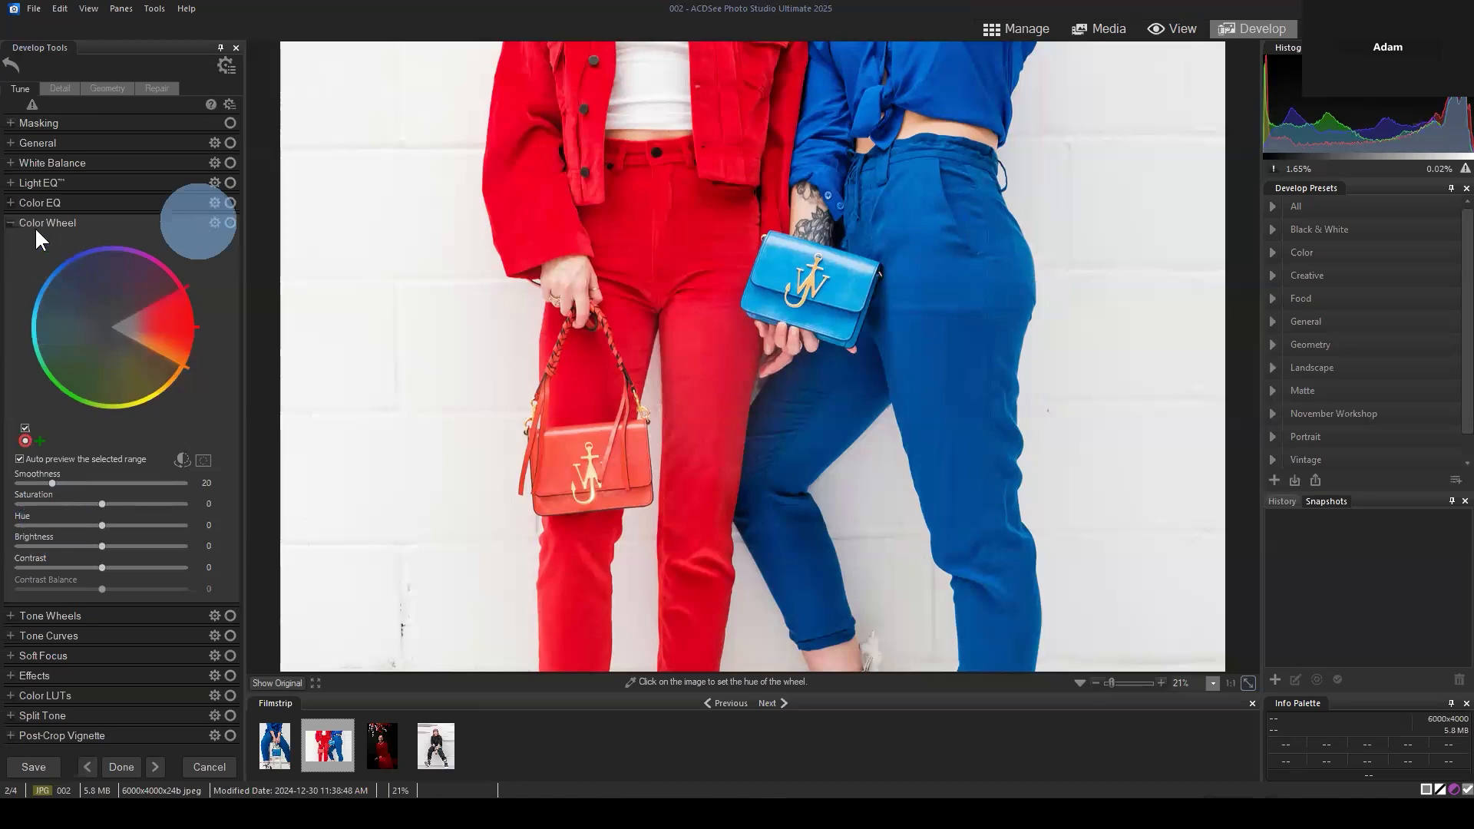
Look through the Color EQ and Tone Wheels adjustment groups, collapsing each one again
click(11, 221)
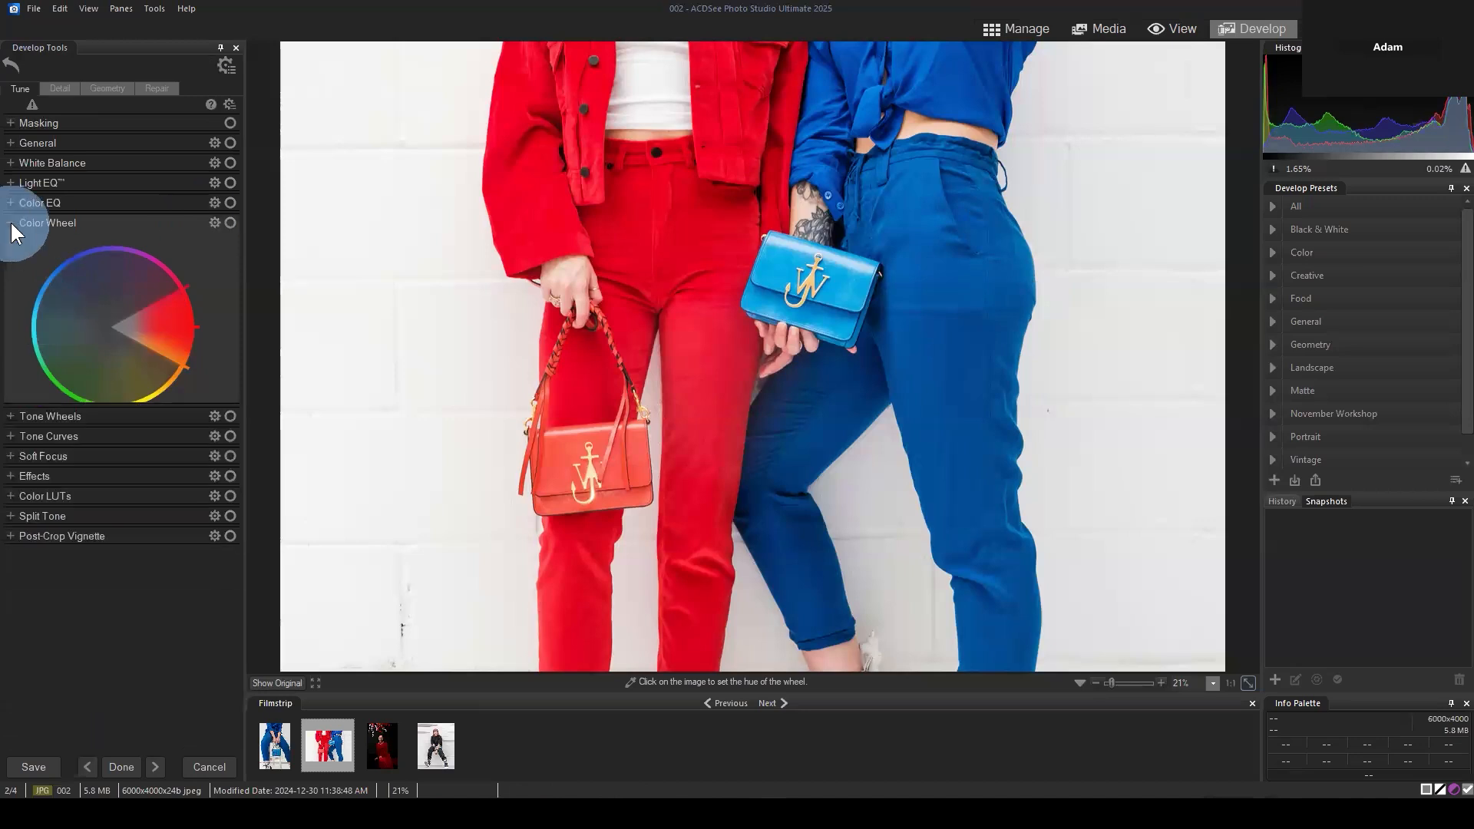
click(48, 200)
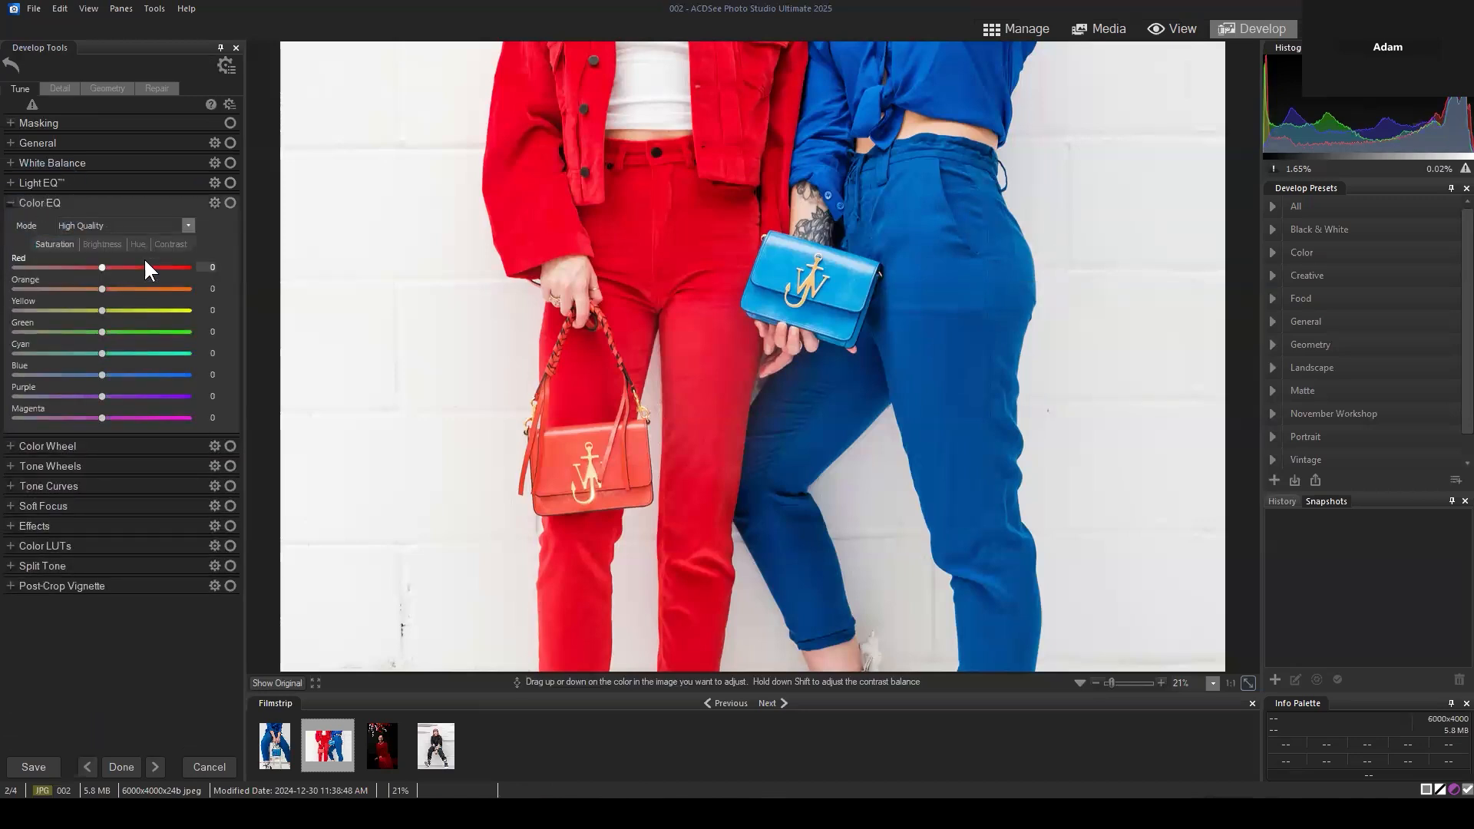
click(15, 201)
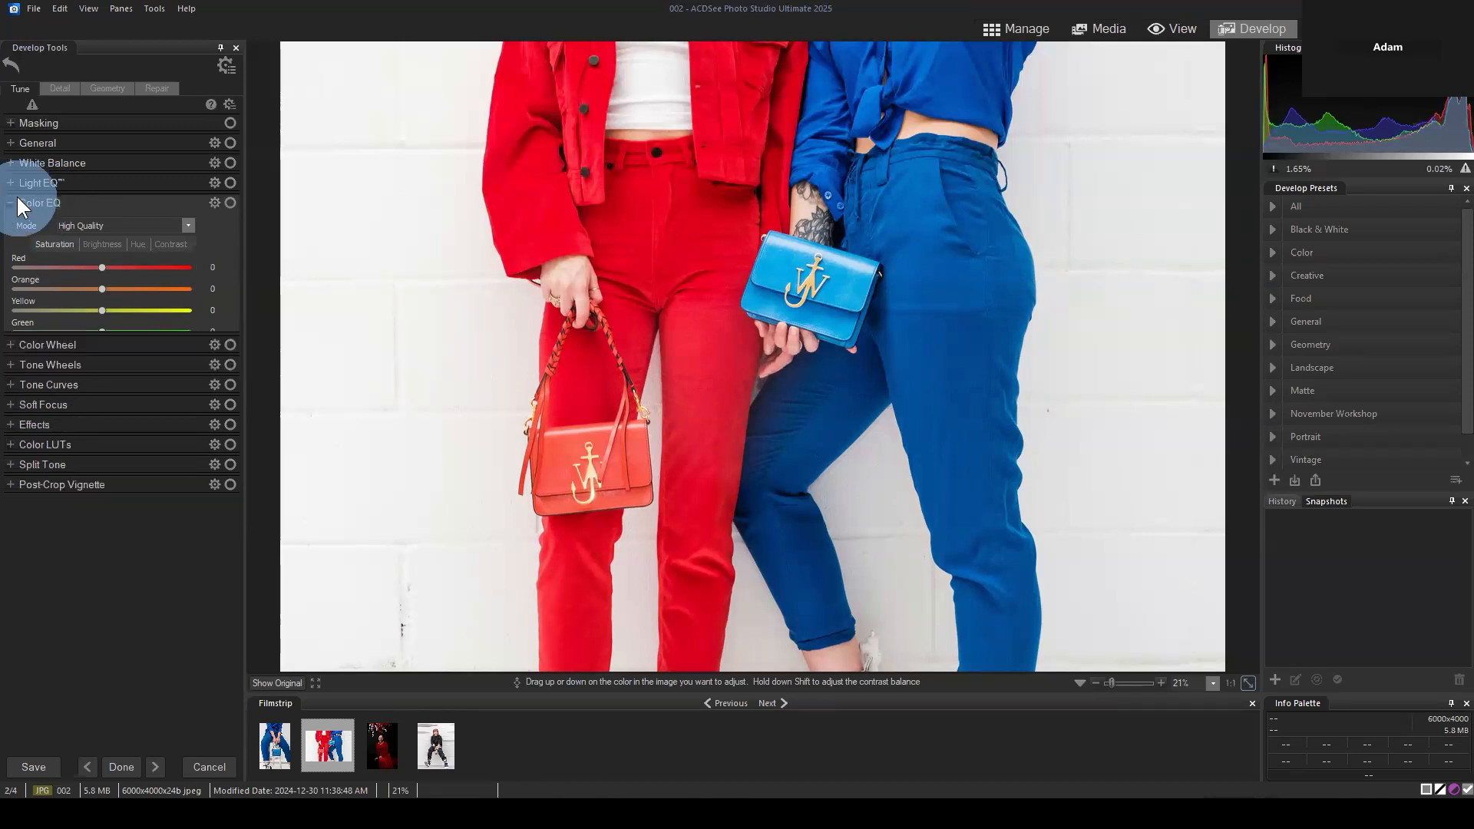
click(53, 243)
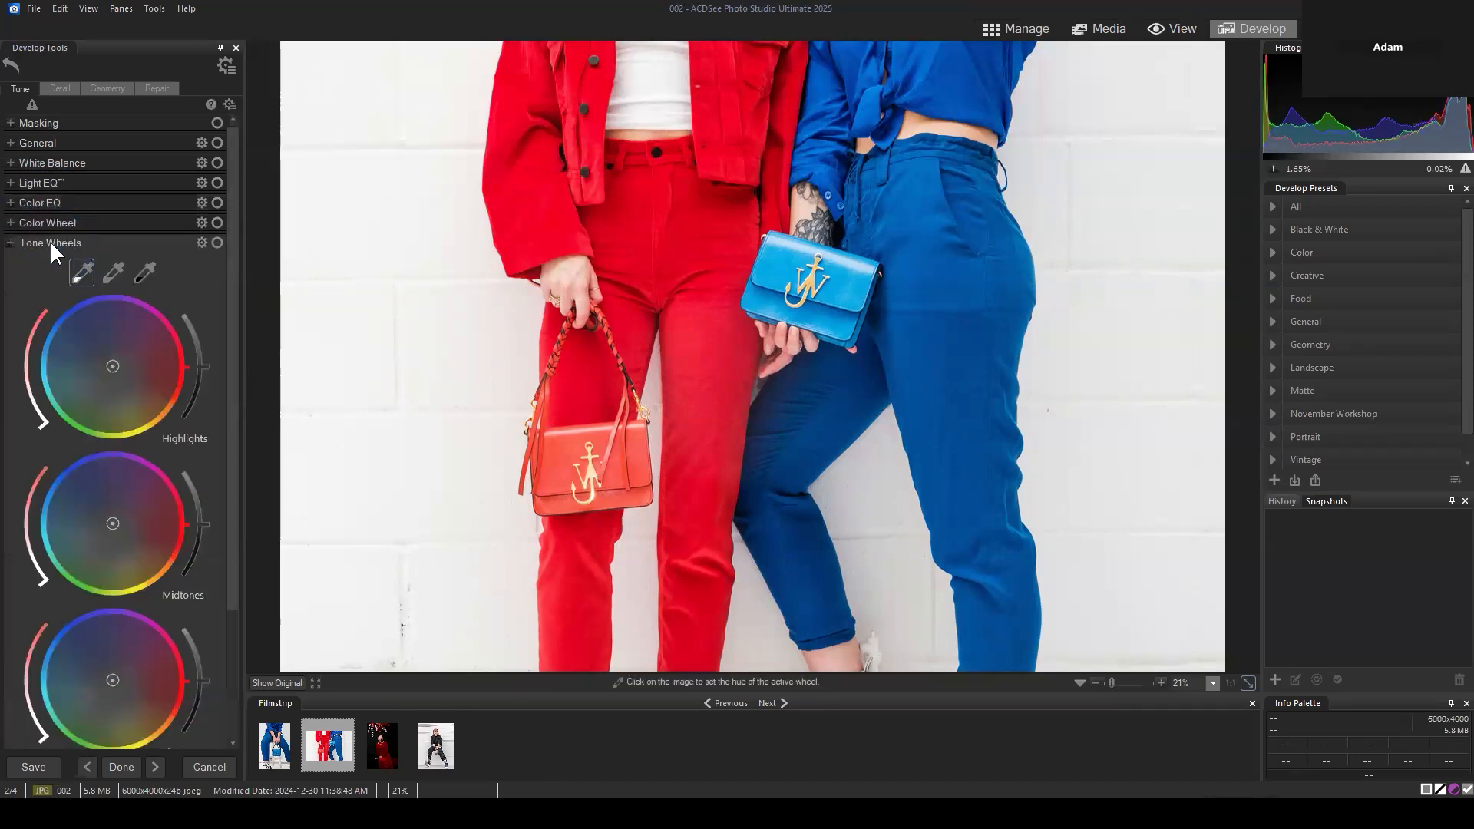
click(51, 243)
click(70, 260)
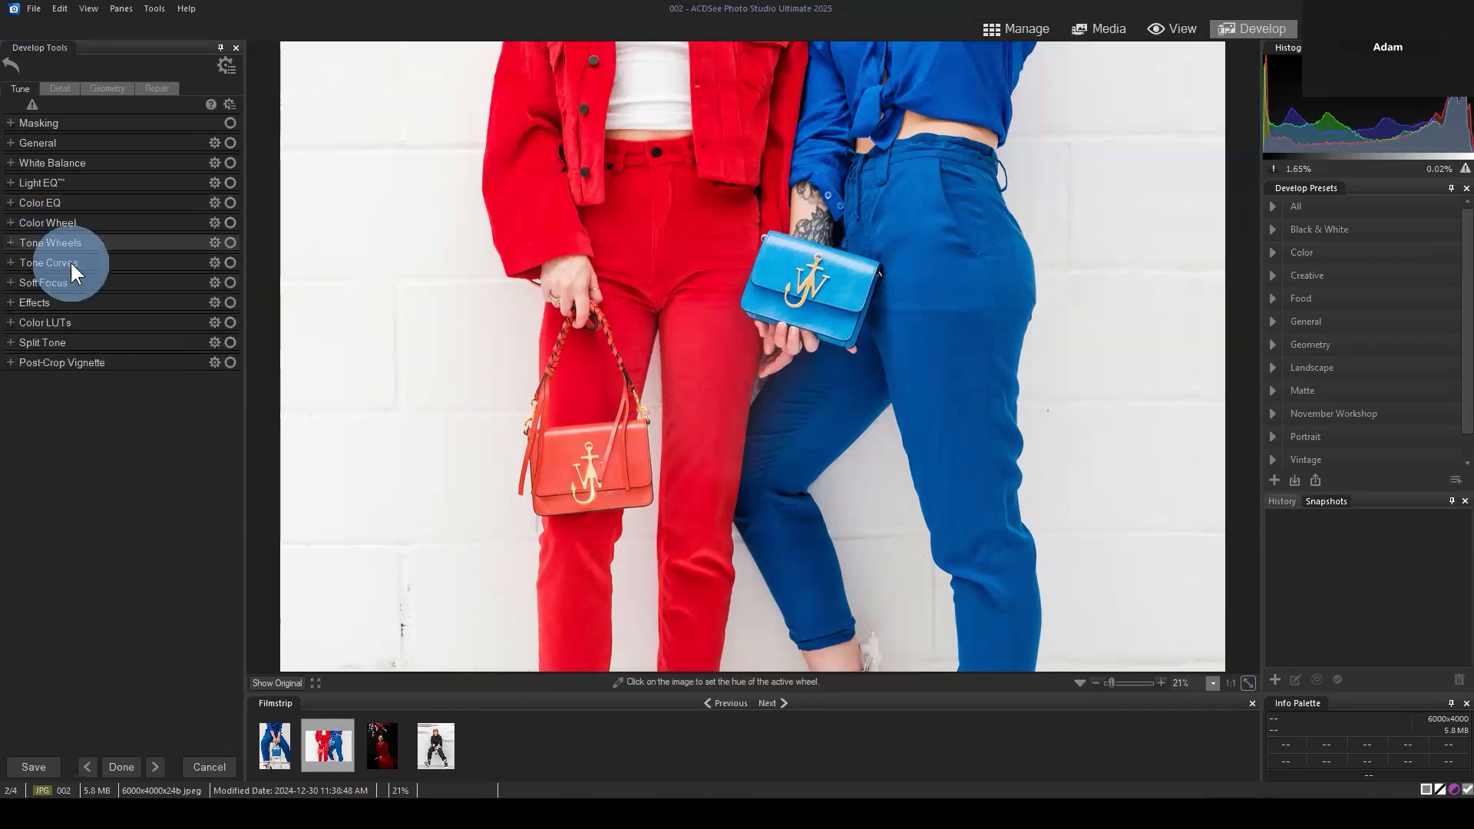
click(59, 260)
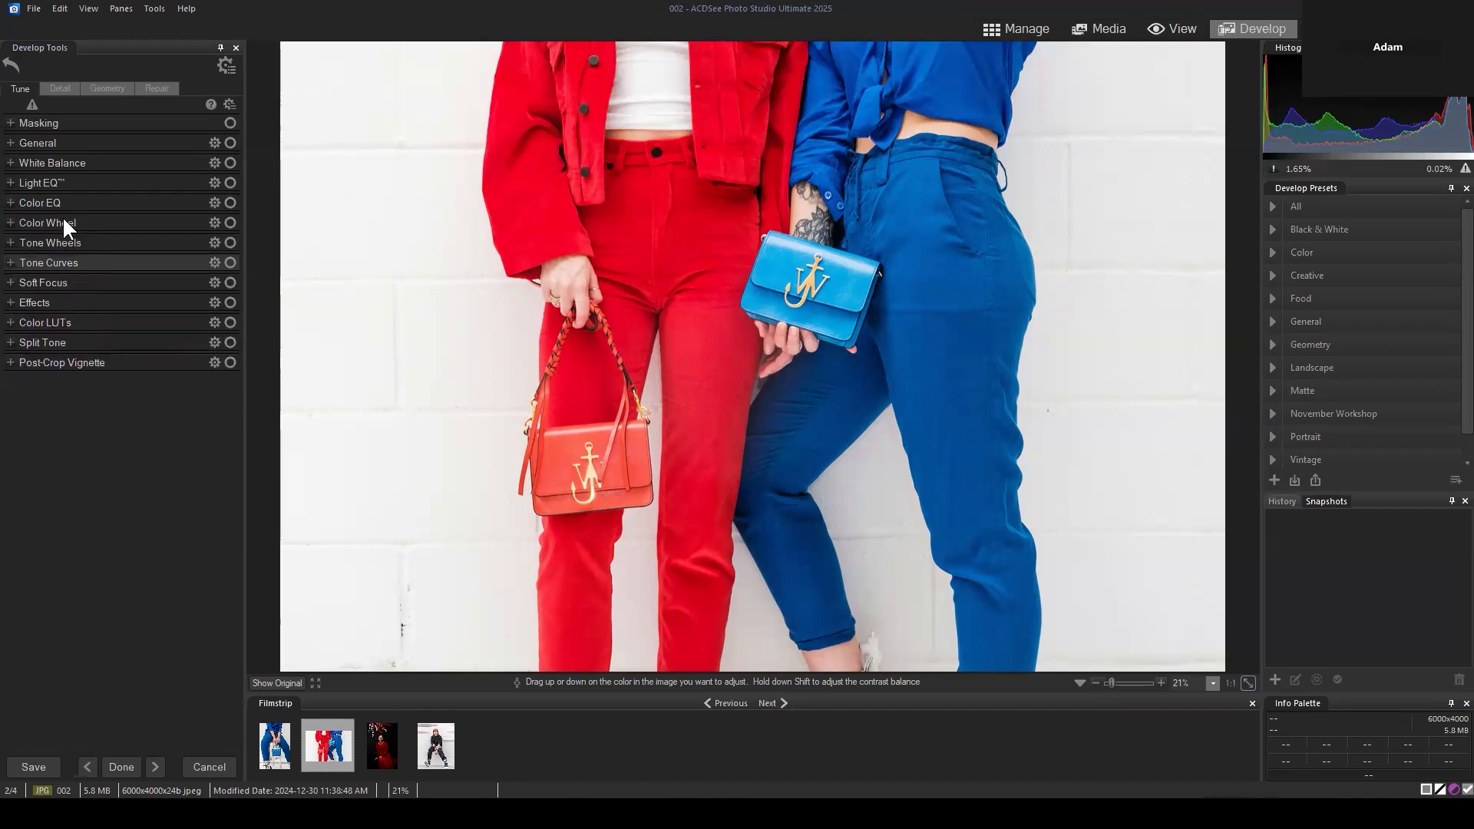
Add a Color Range mask targeting the blues of the outfit and check its coverage with the mask overlay
click(35, 124)
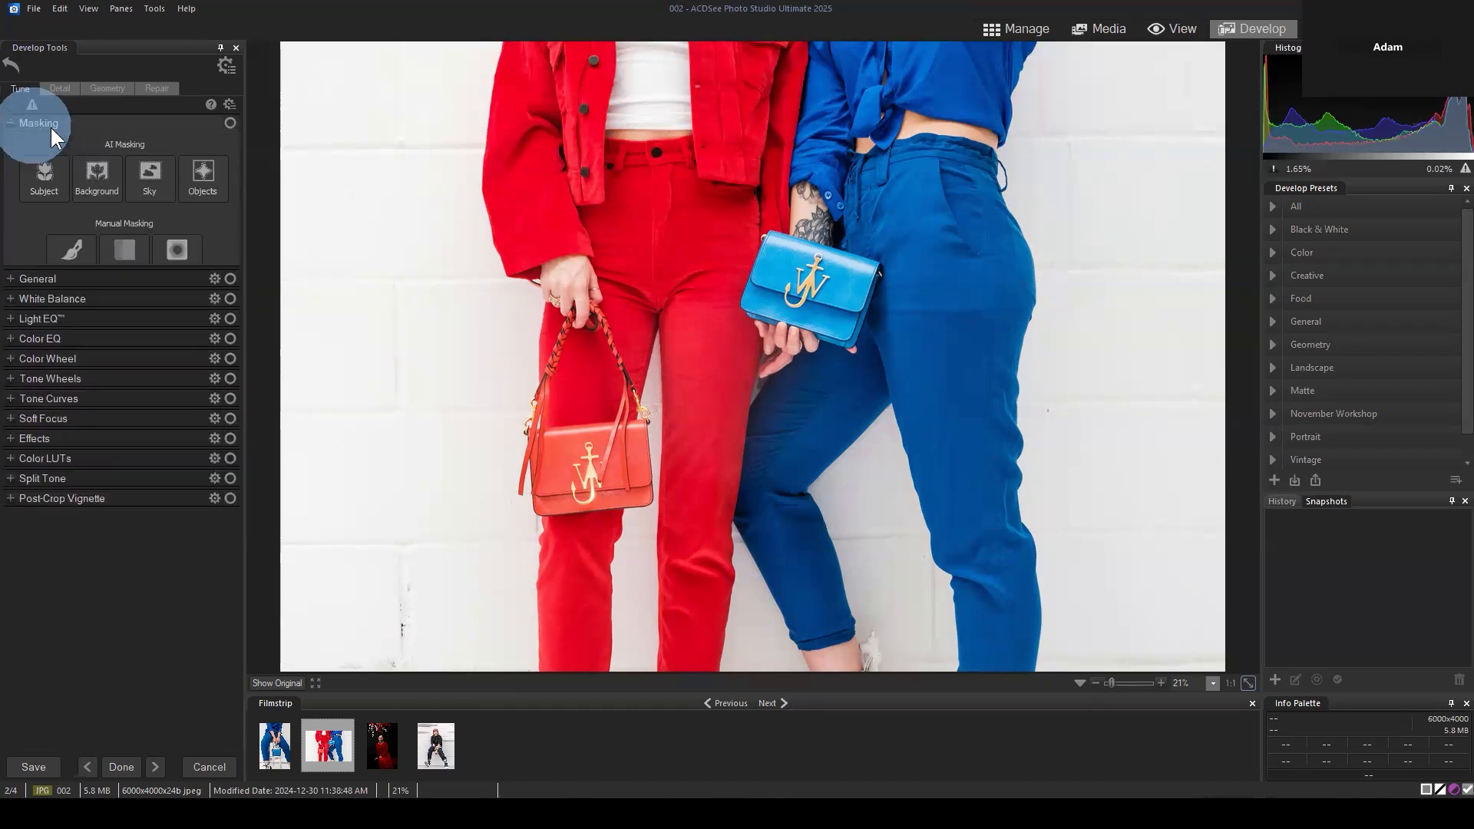
click(150, 346)
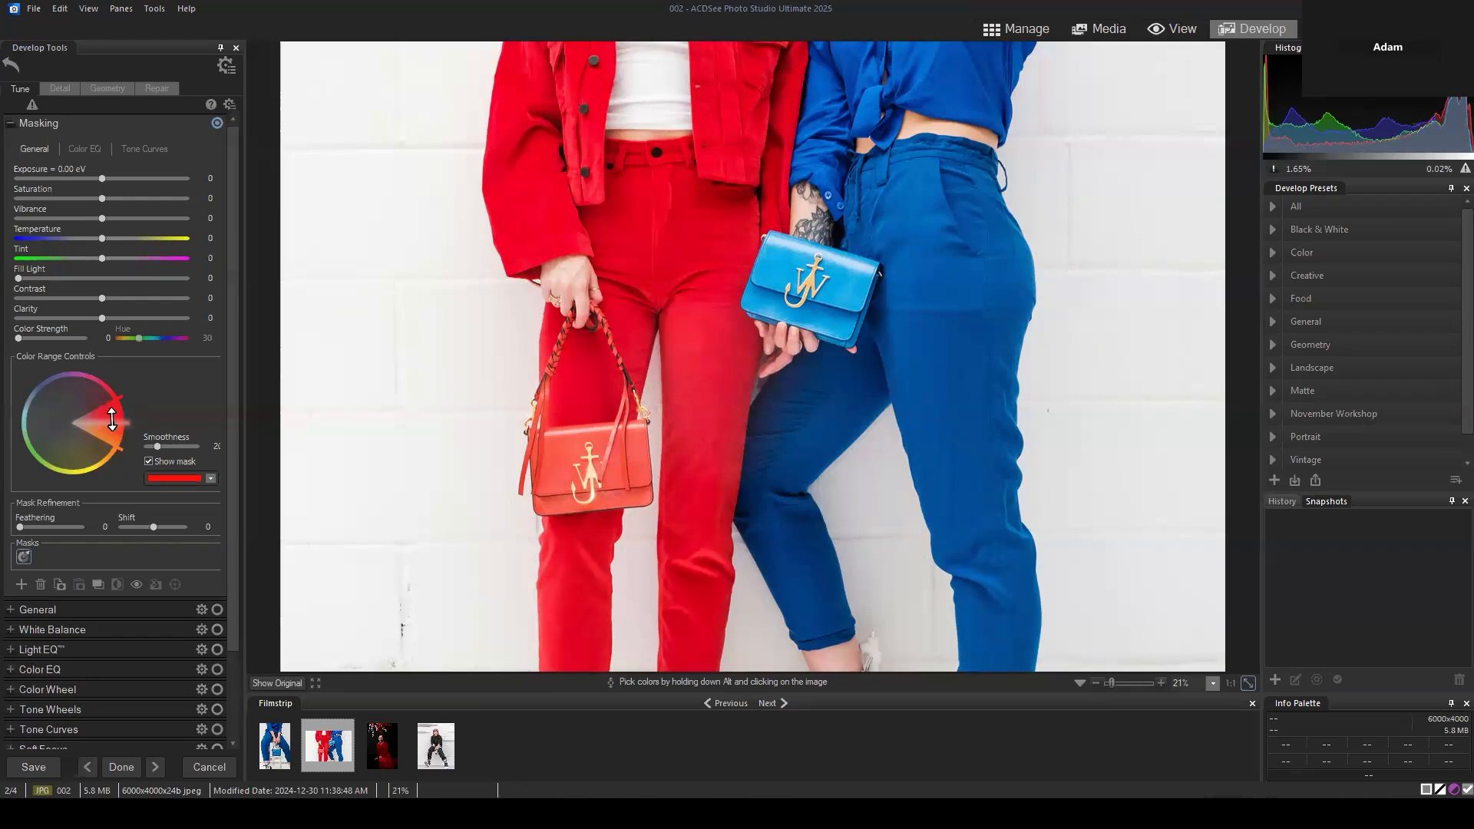
drag(112, 420, 6, 390)
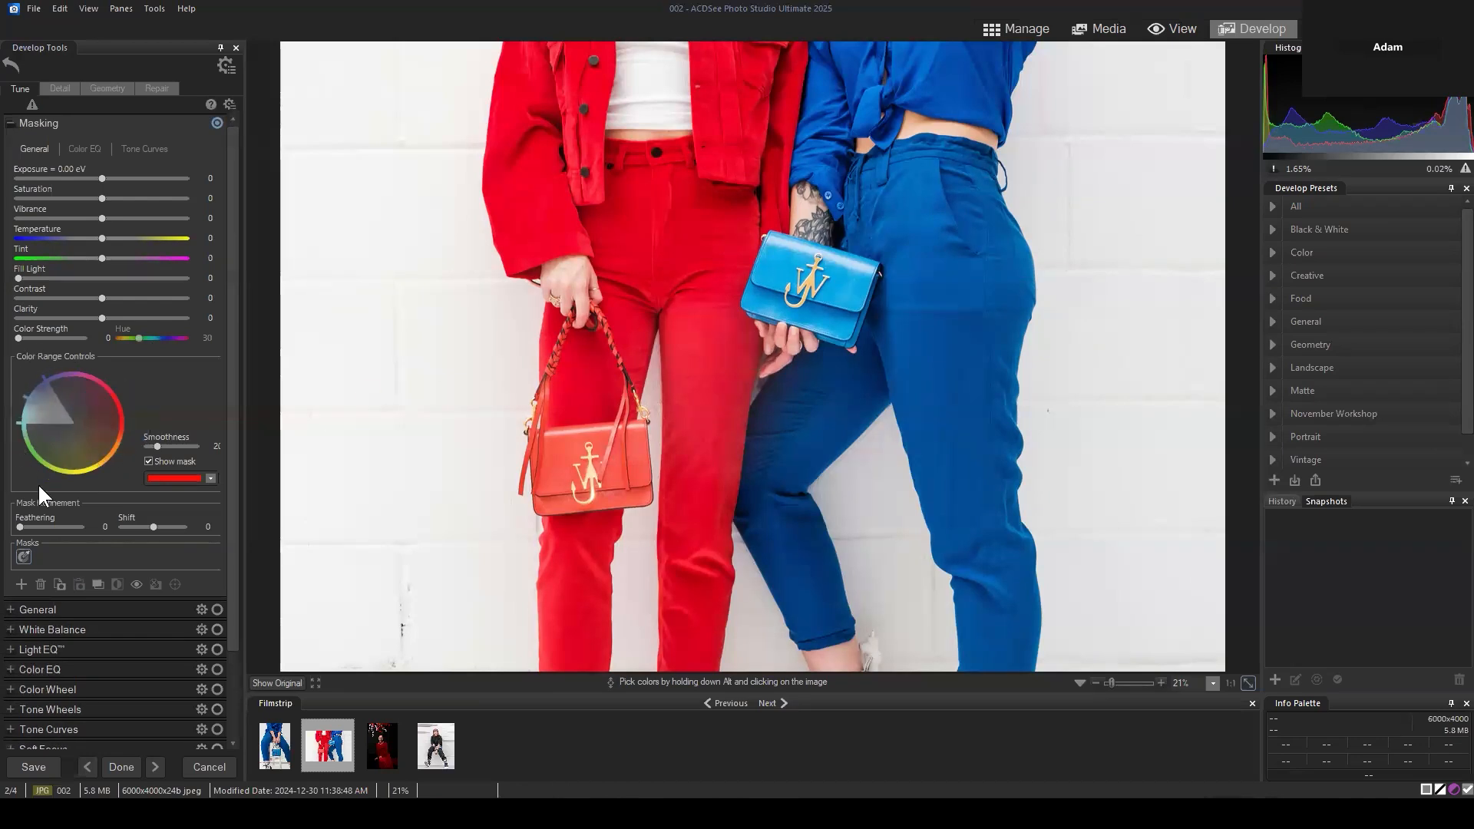
click(149, 459)
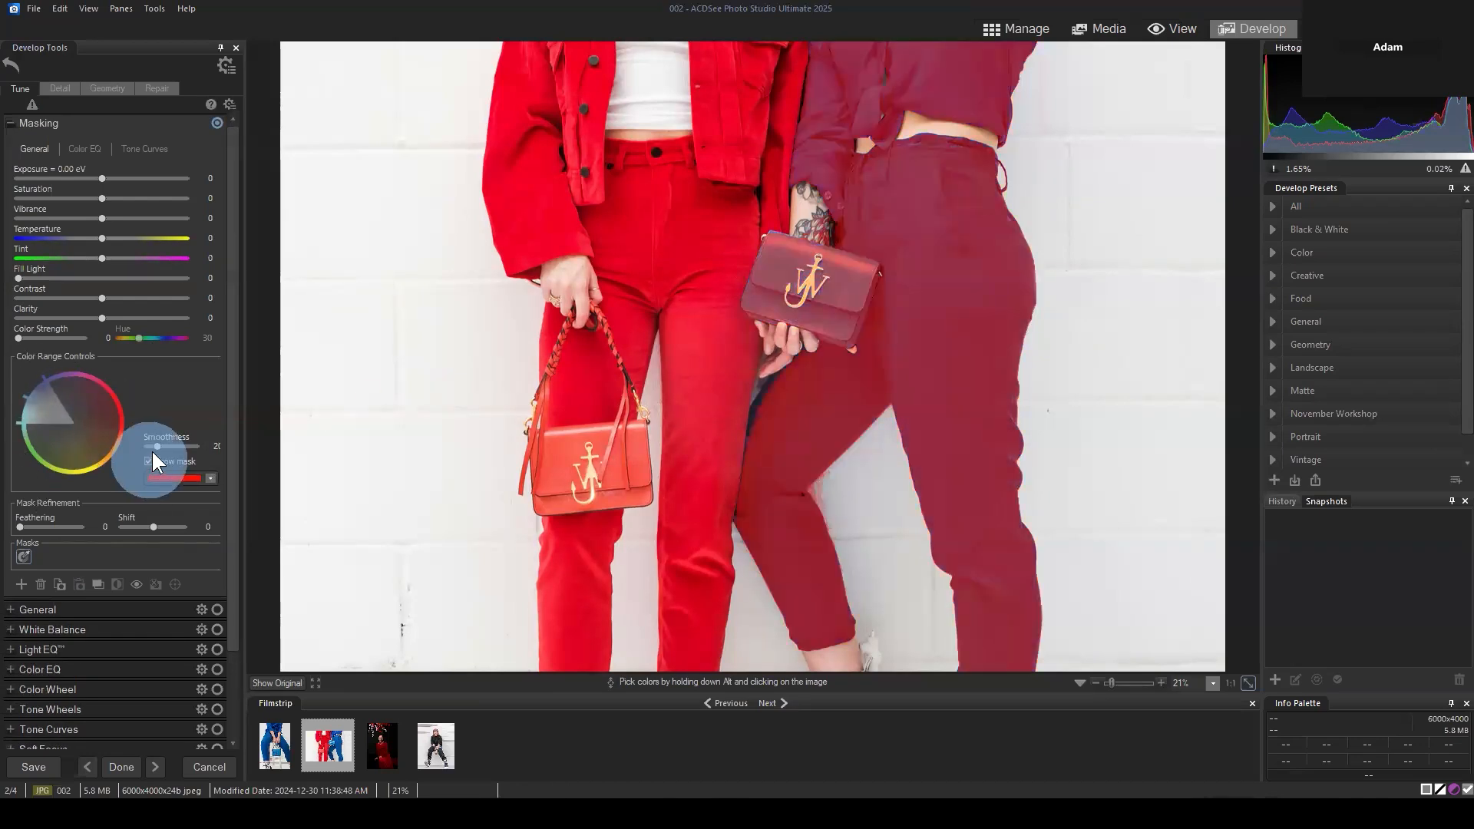
click(150, 461)
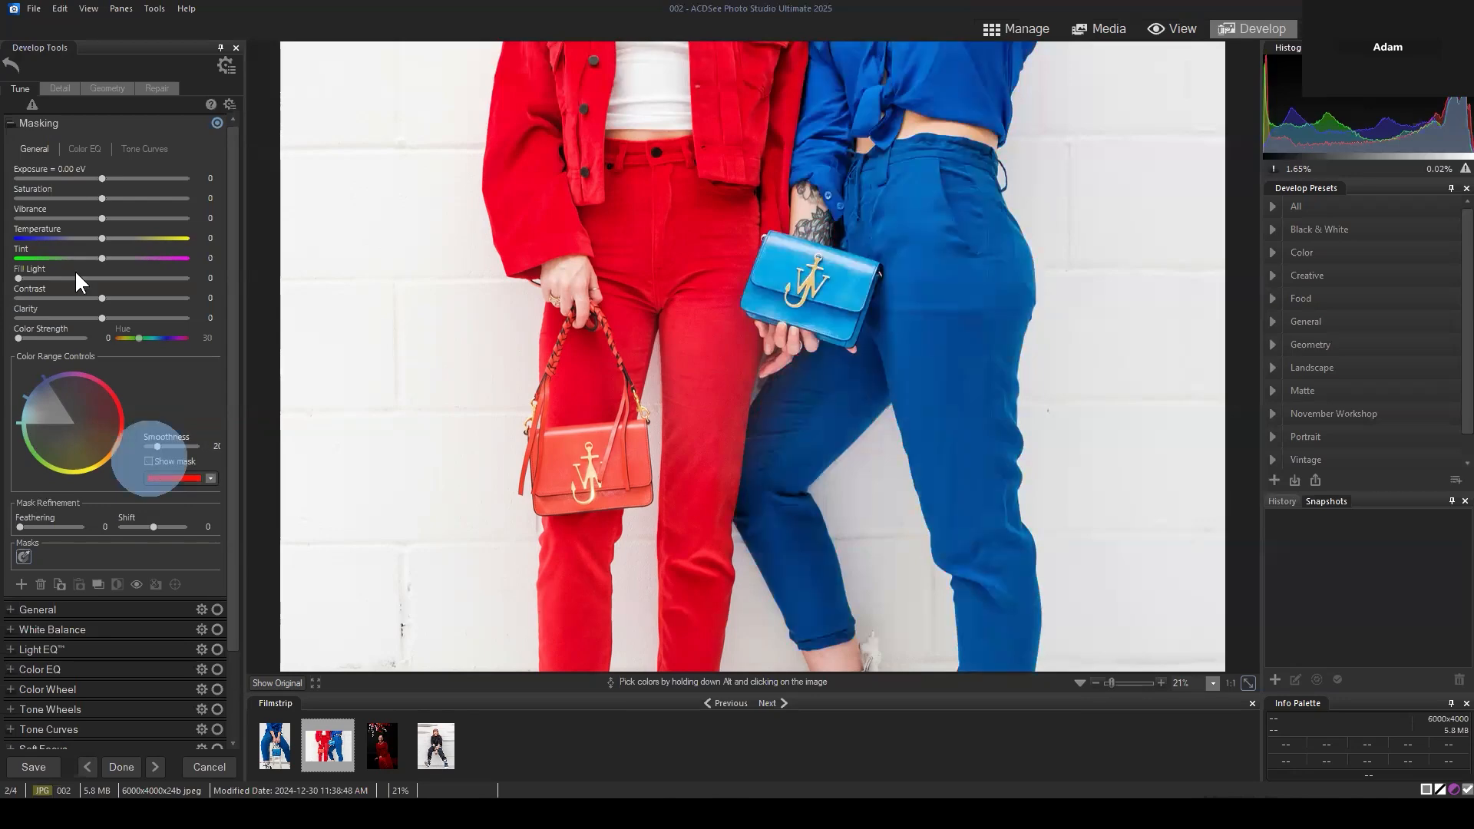
Try Temperature 100 on the masked blues and restore it to 0
drag(103, 238, 265, 245)
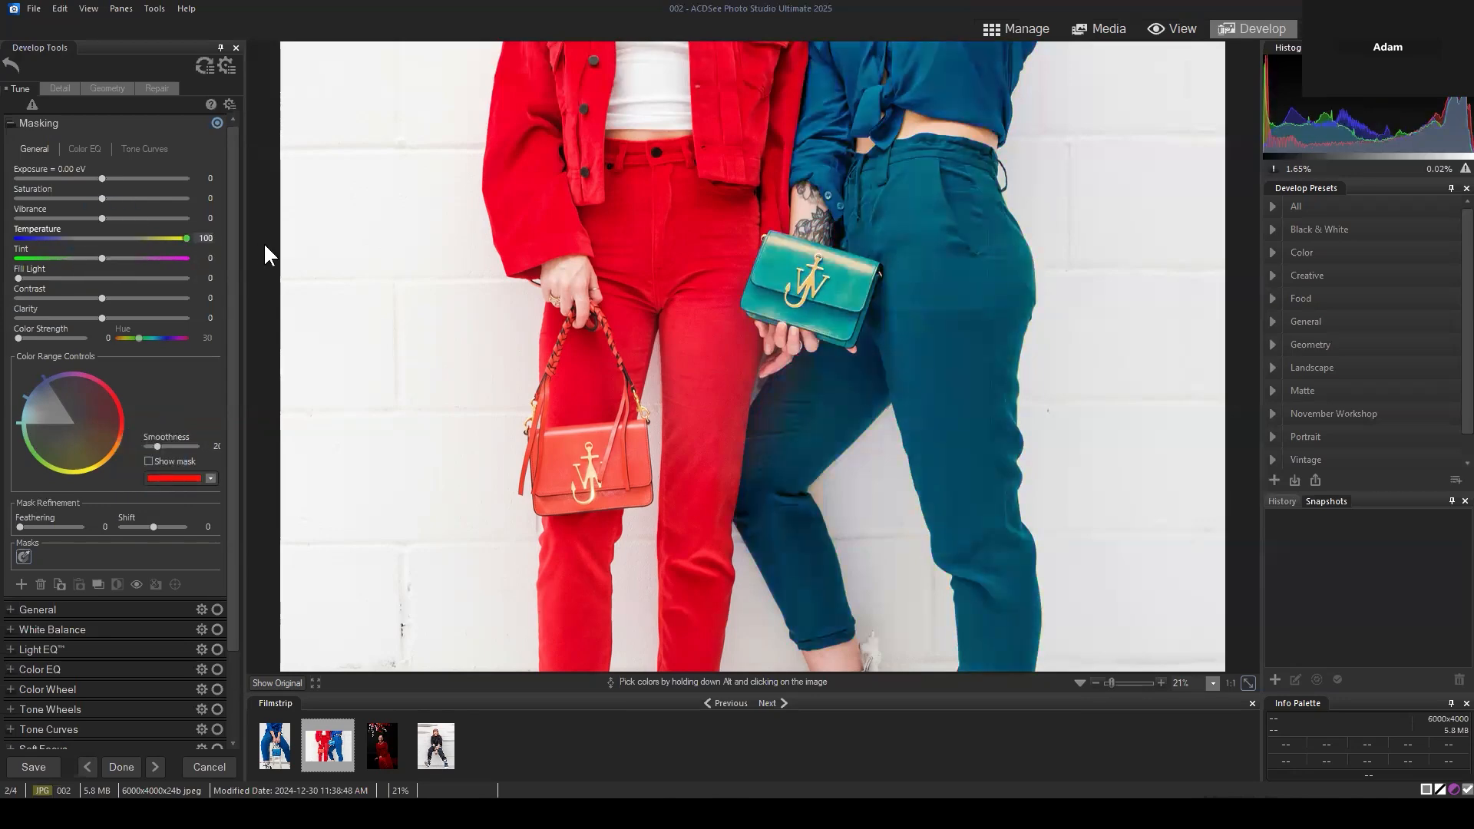
double_click(140, 240)
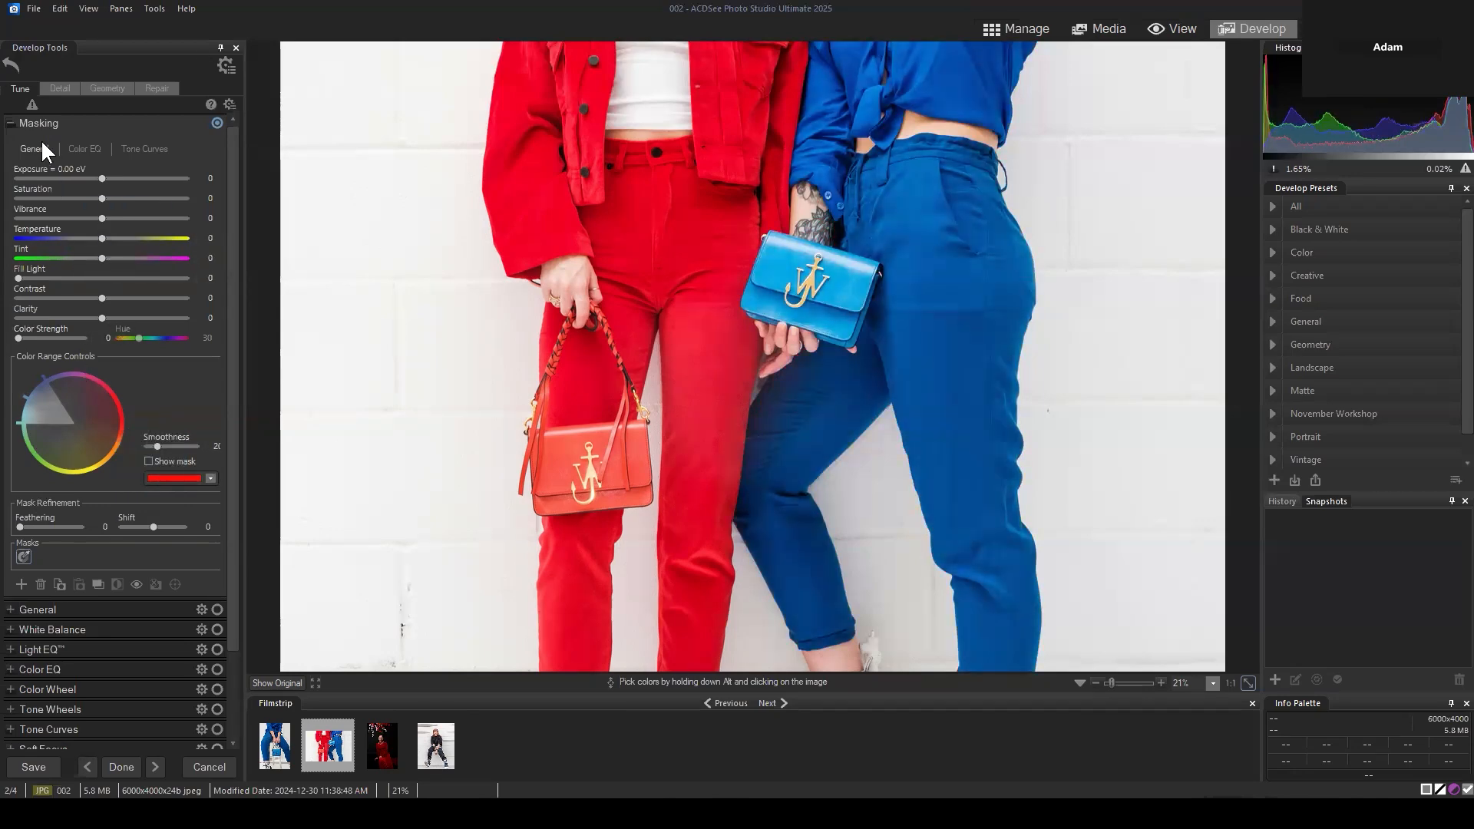
Try Blue saturation 36 and Blue hue -100 in the mask's Color EQ, and reset all Develop adjustments
click(87, 149)
click(37, 171)
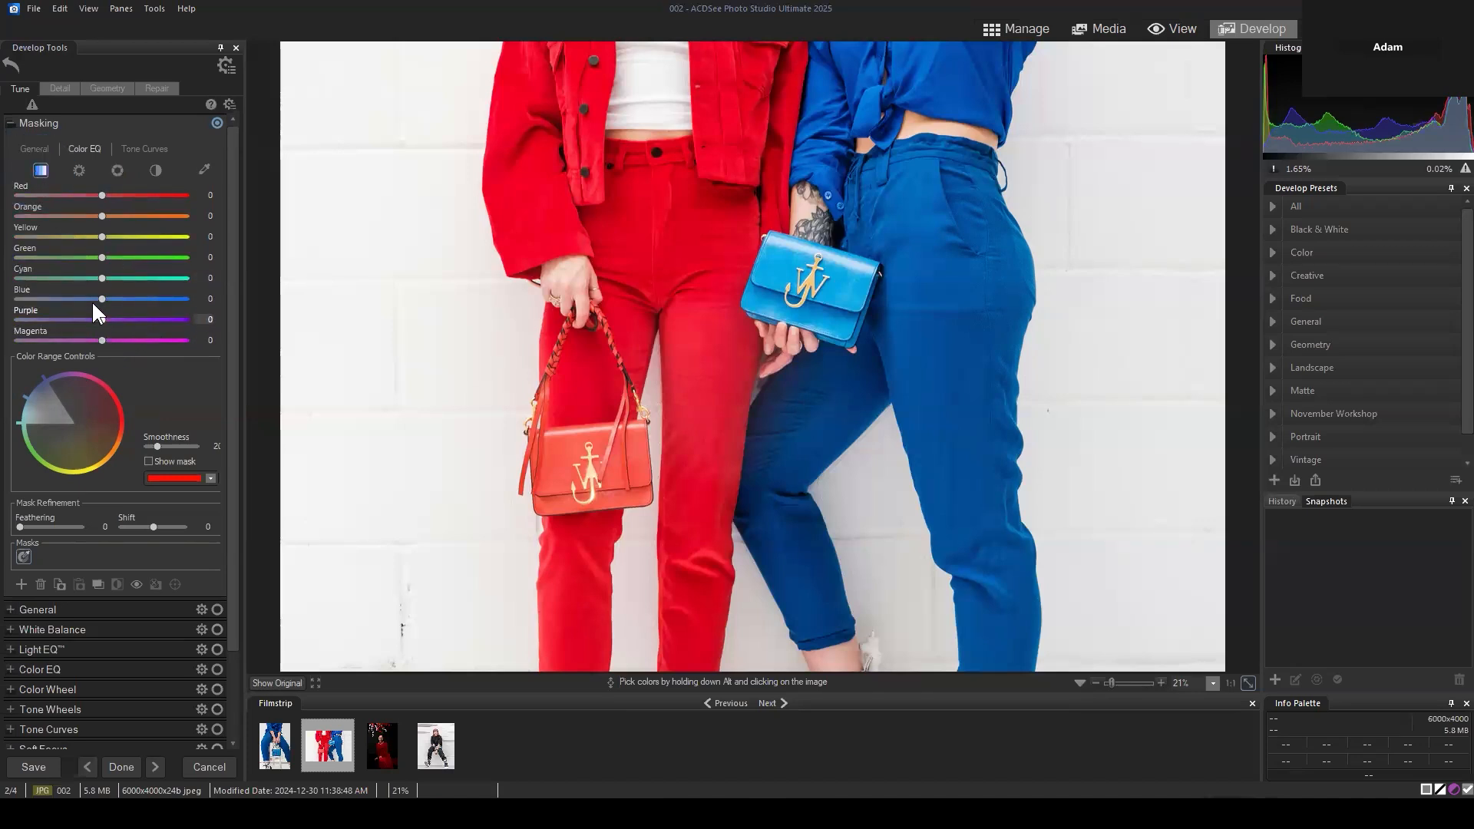
drag(102, 298, 134, 293)
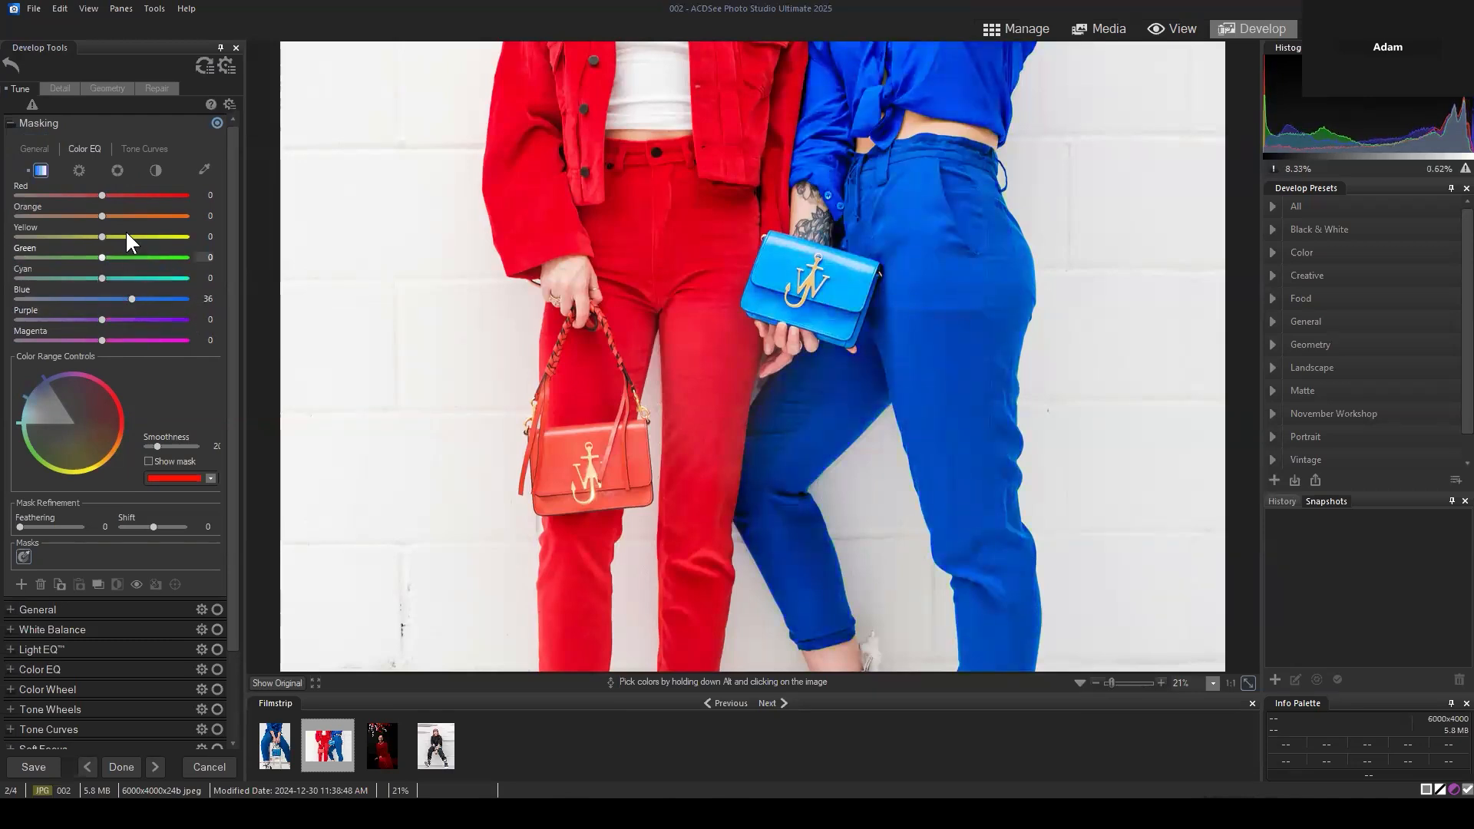
click(78, 168)
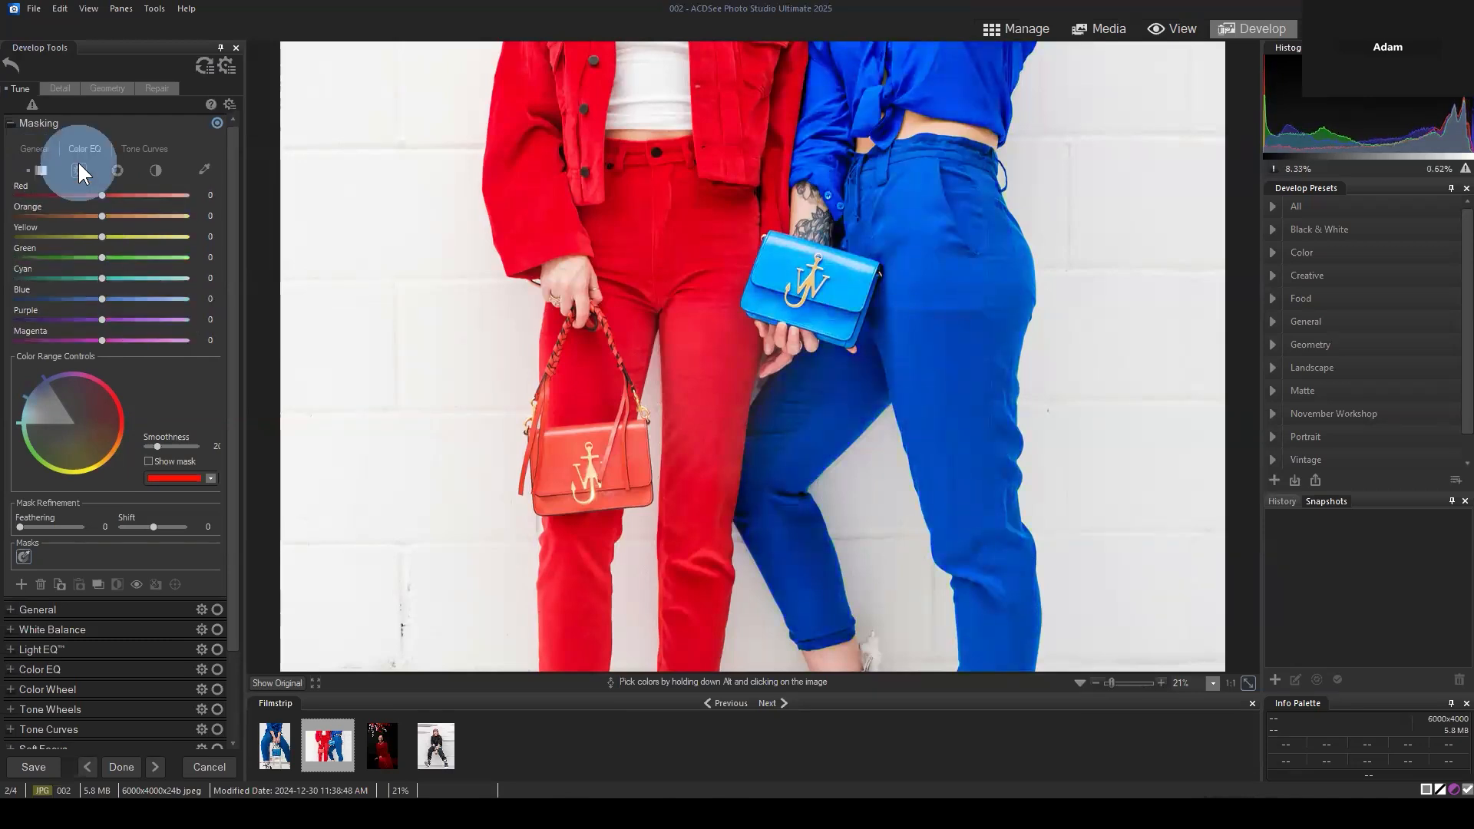
click(117, 169)
drag(100, 299, 11, 301)
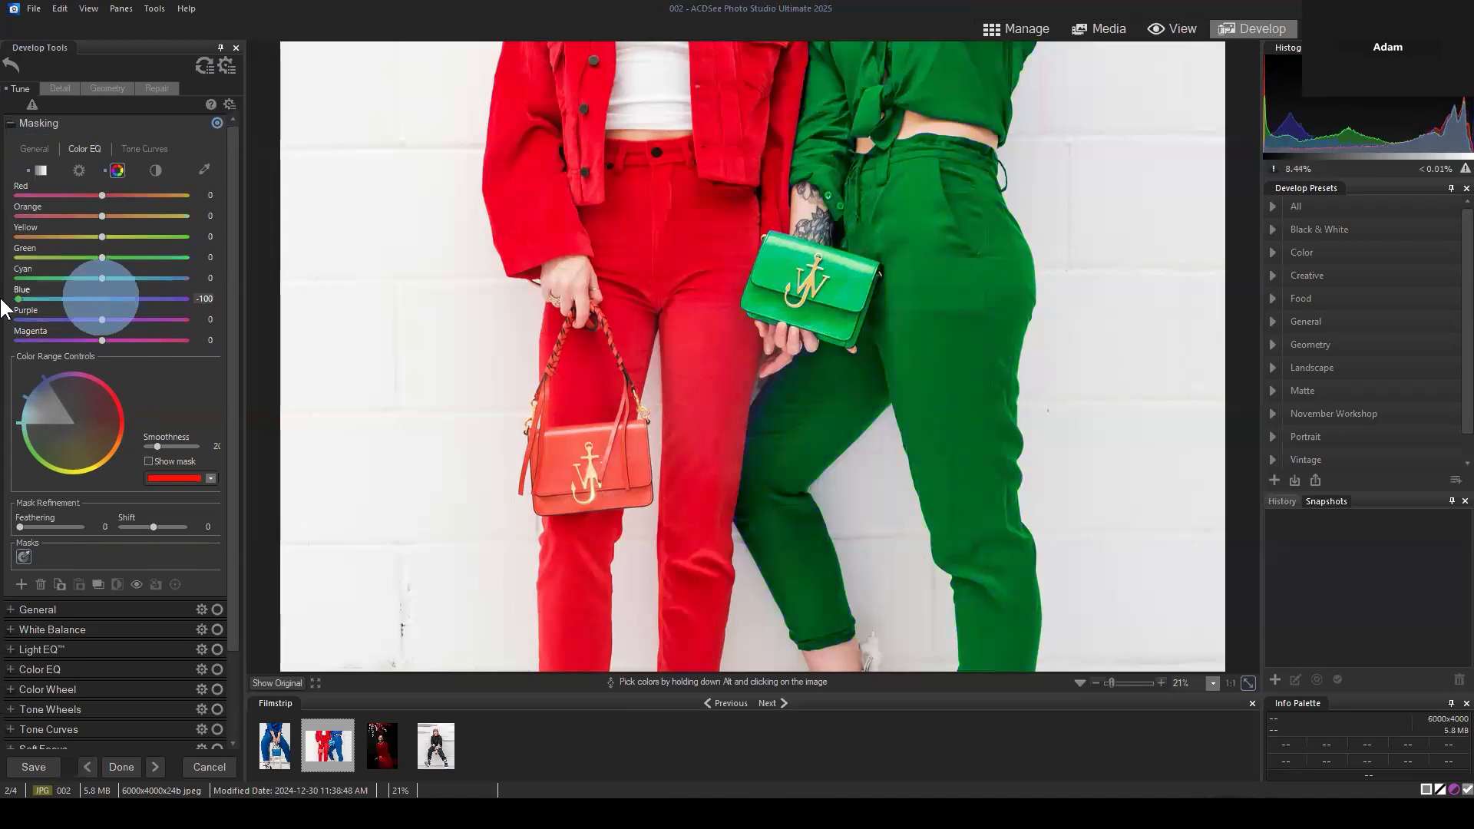
click(157, 169)
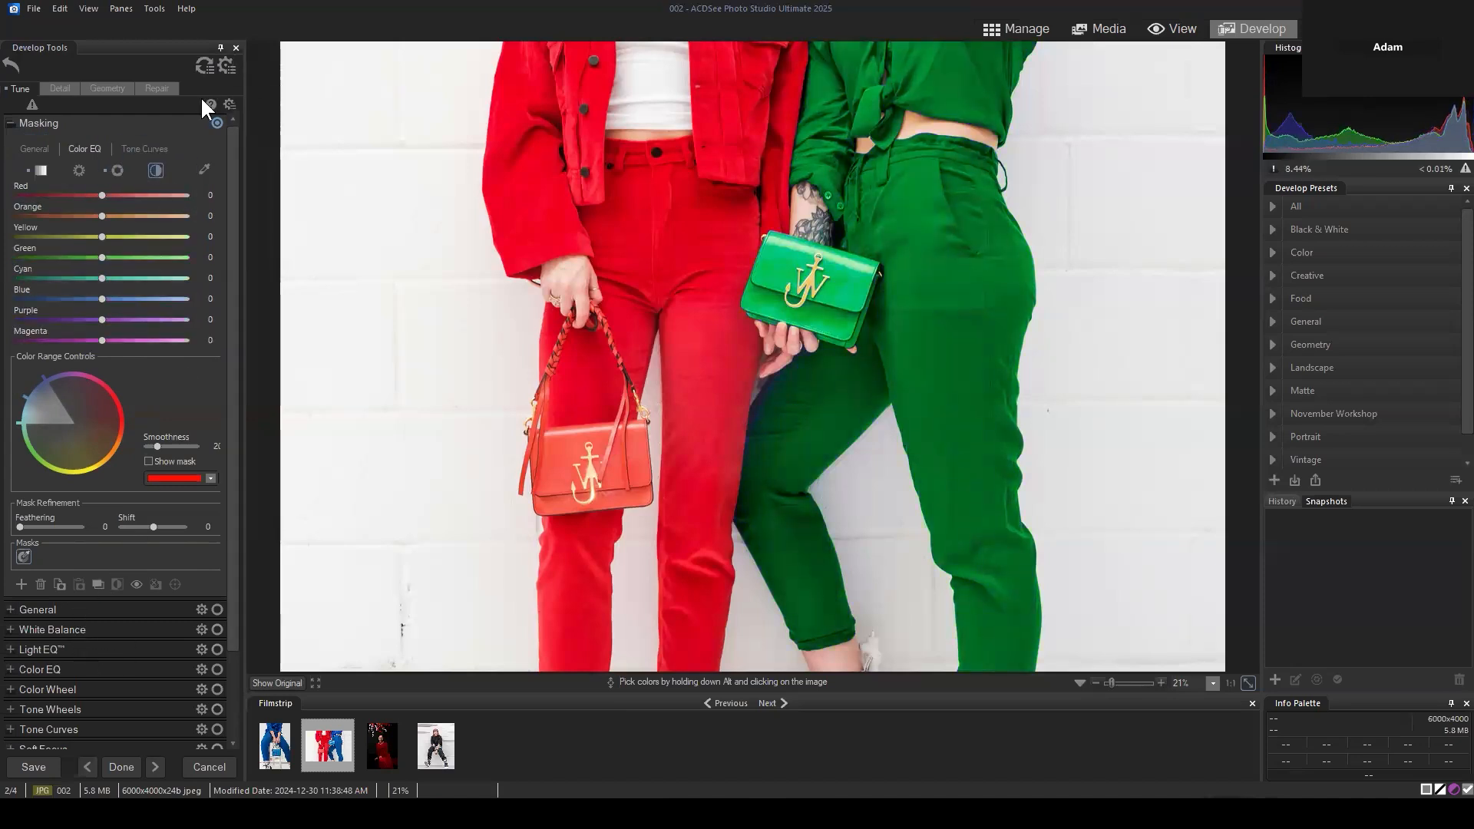
click(200, 68)
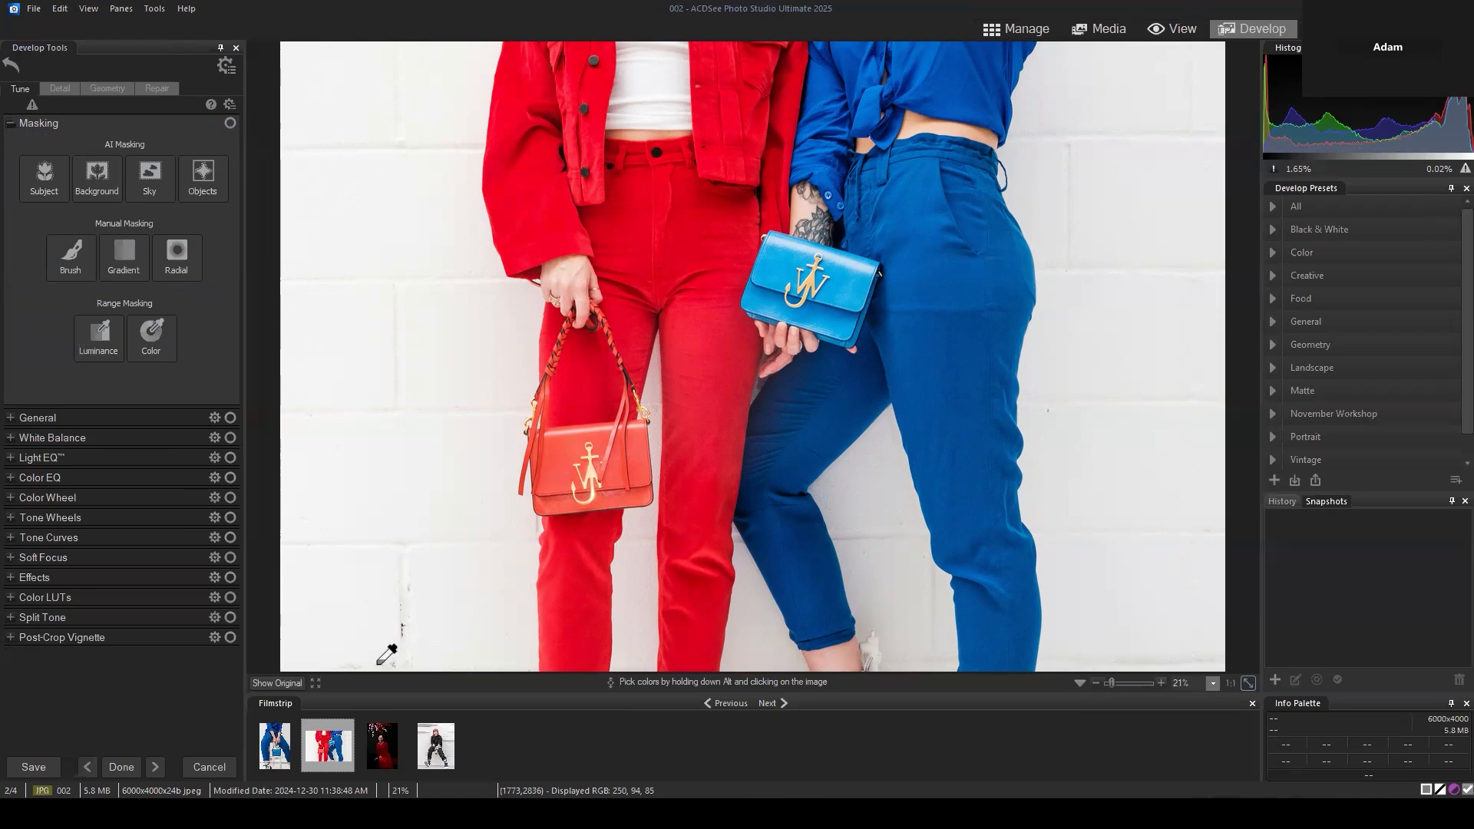
Switch to Edit mode and select the blue outfit and bag with a Color Range selection on the blues
click(1333, 29)
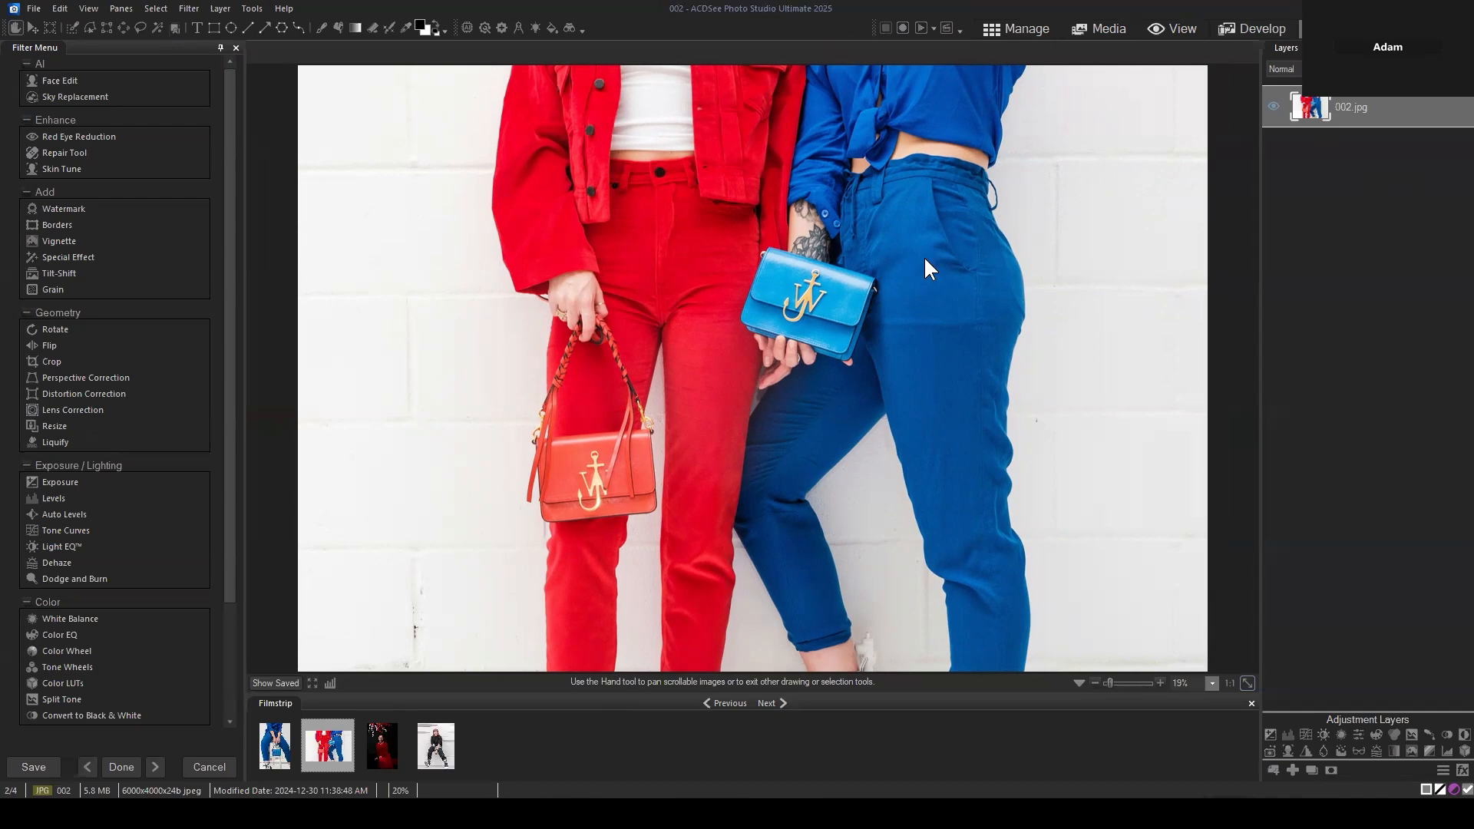
click(155, 9)
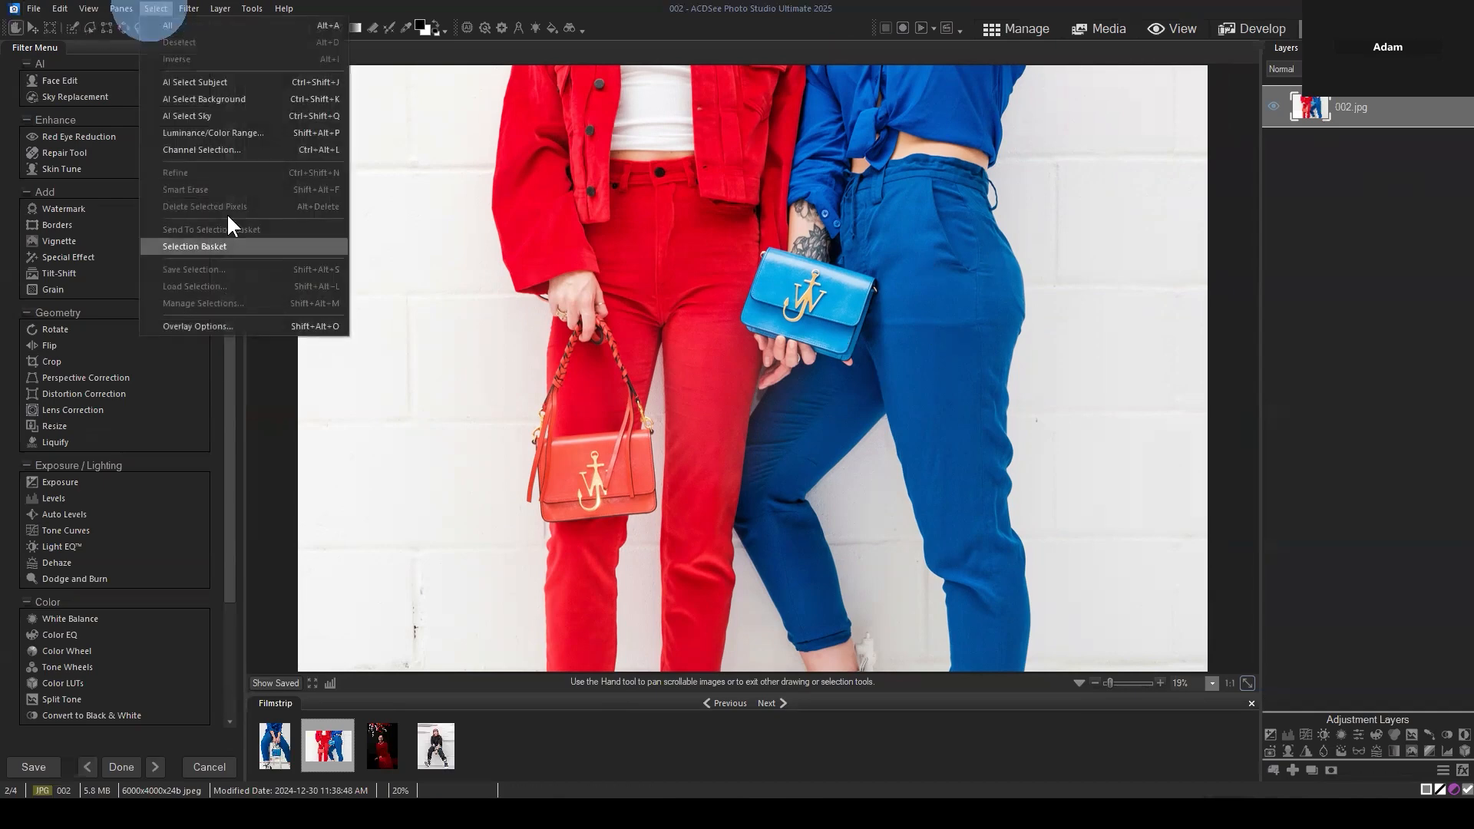
click(206, 133)
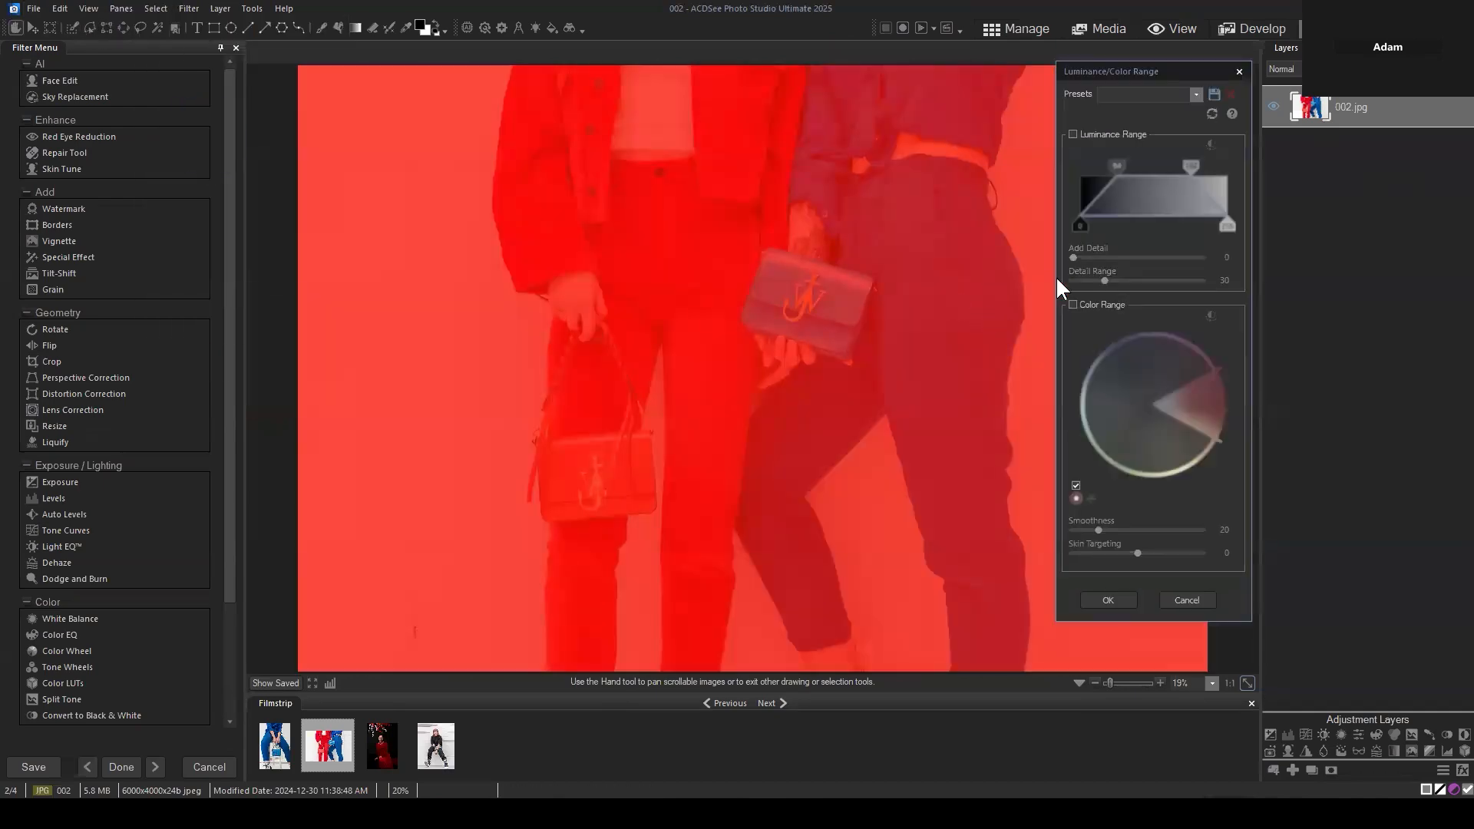
click(1073, 305)
drag(1206, 403, 1092, 365)
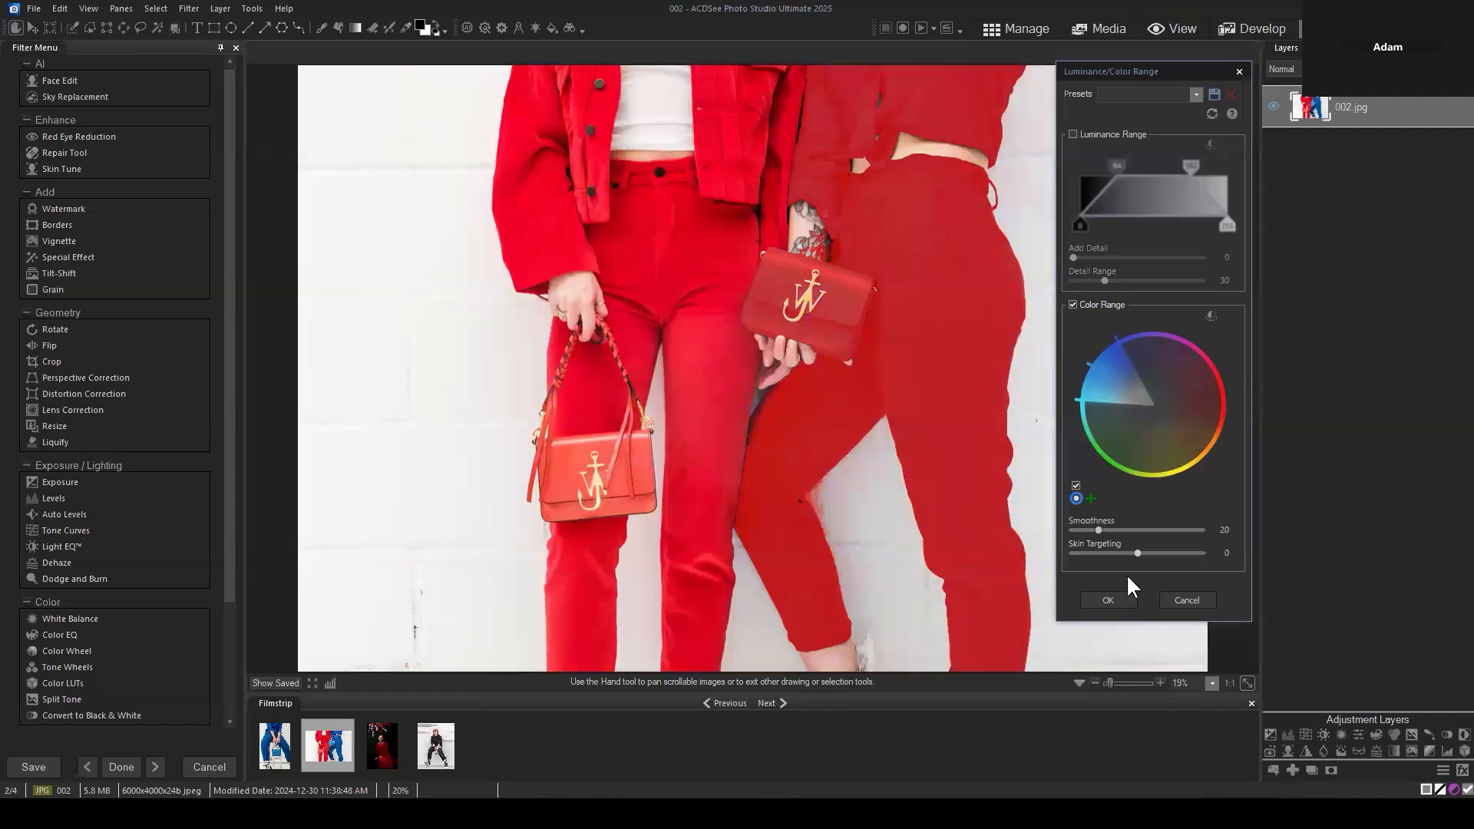
click(1107, 600)
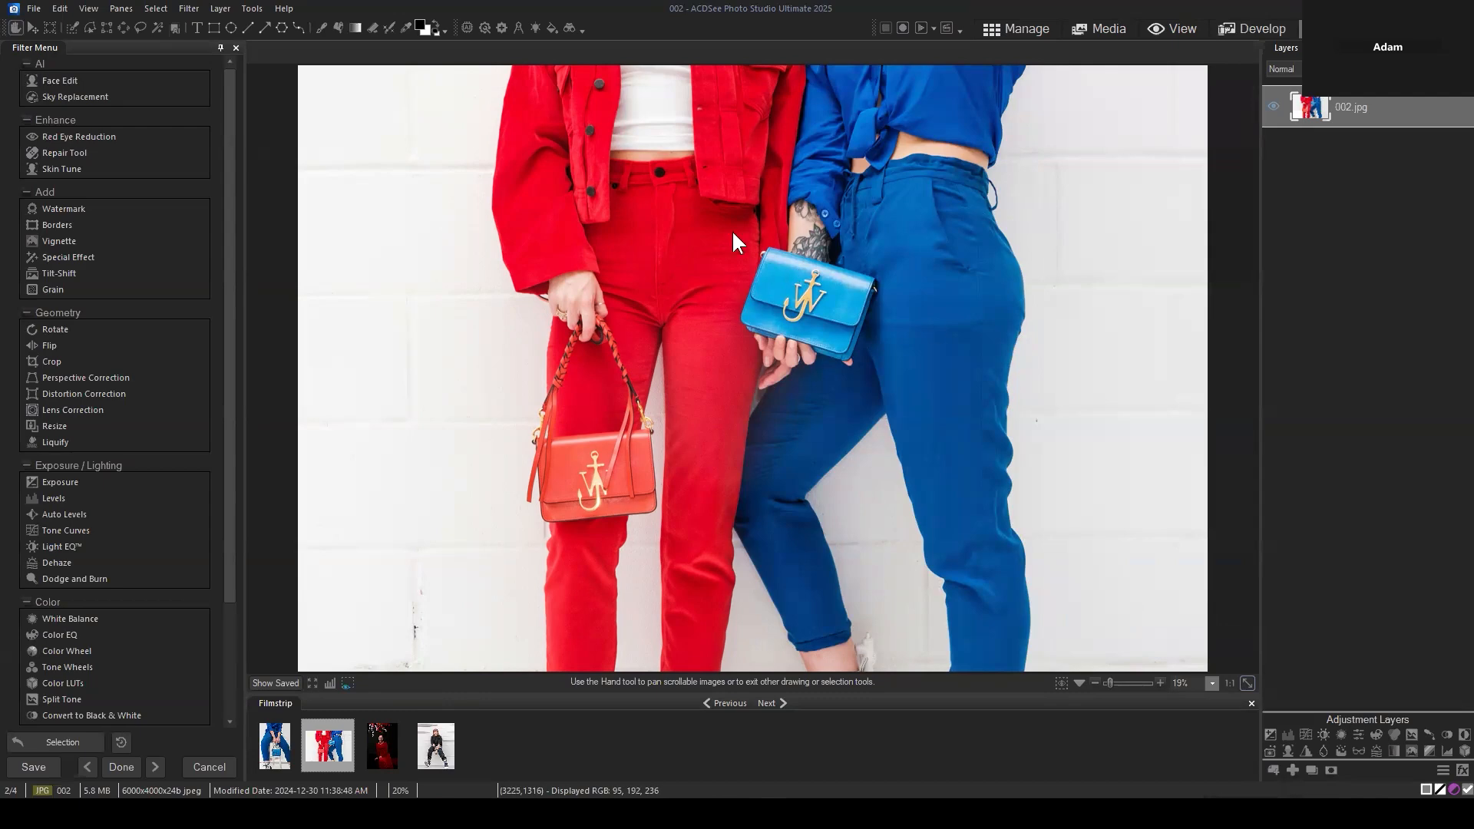
Add a Vibrance adjustment layer masked to the selected blues, and try its maximum Hue before restoring Hue to 0
click(1357, 734)
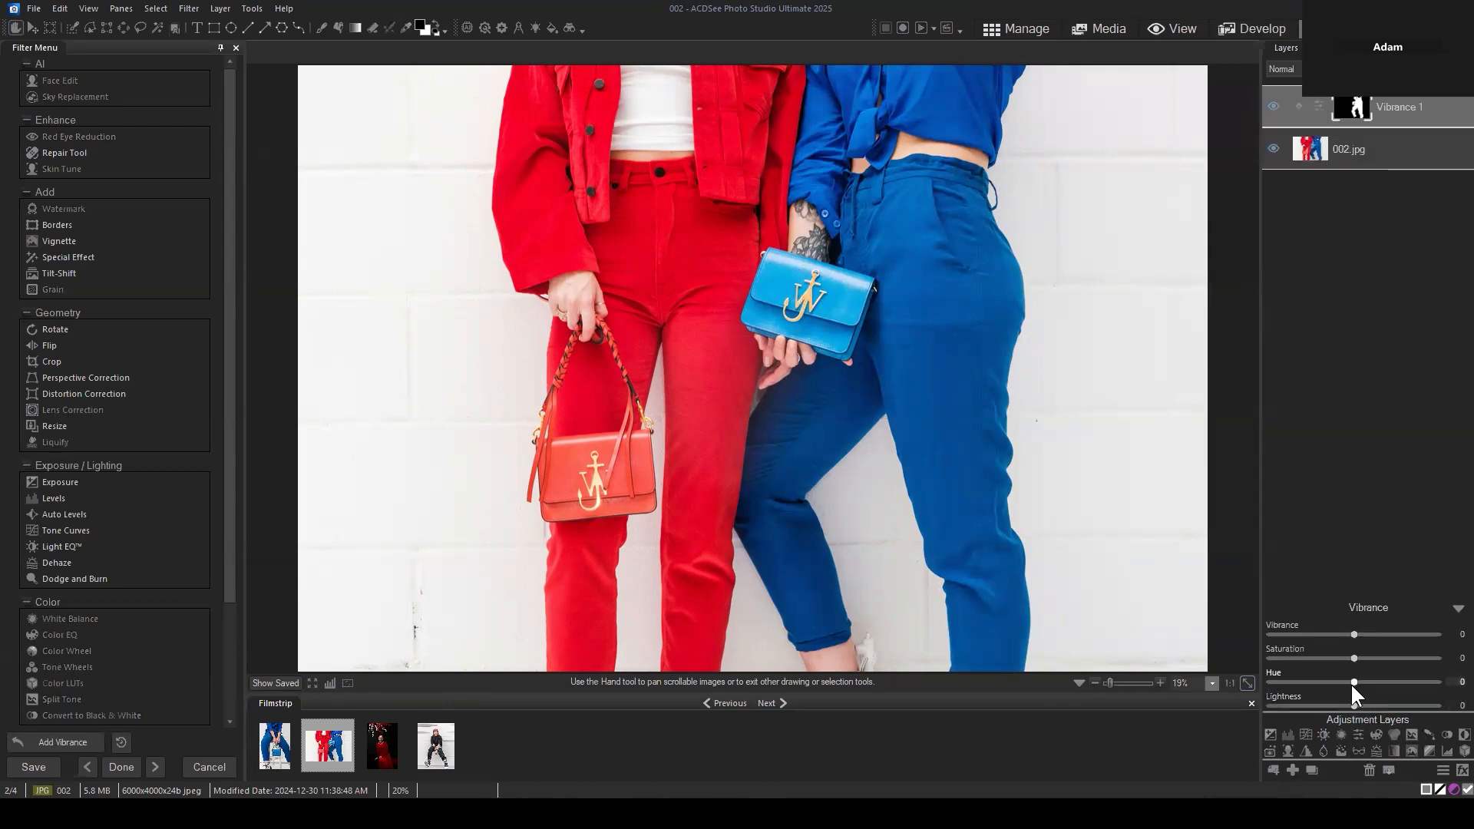
drag(1355, 682, 1440, 682)
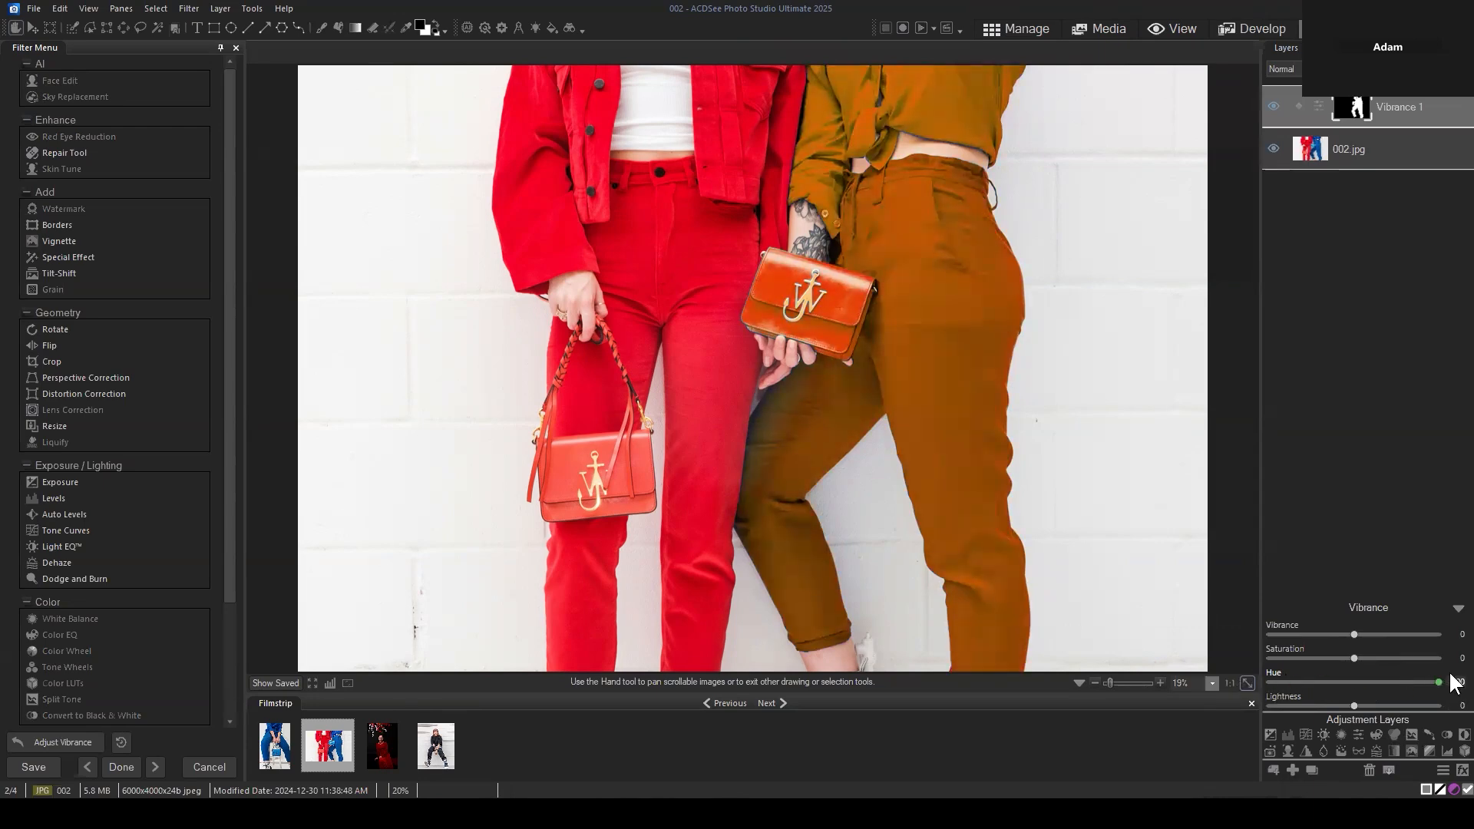
double_click(1387, 681)
Collapse the Vibrance settings and toggle the Vibrance layer's visibility off and on
click(1457, 608)
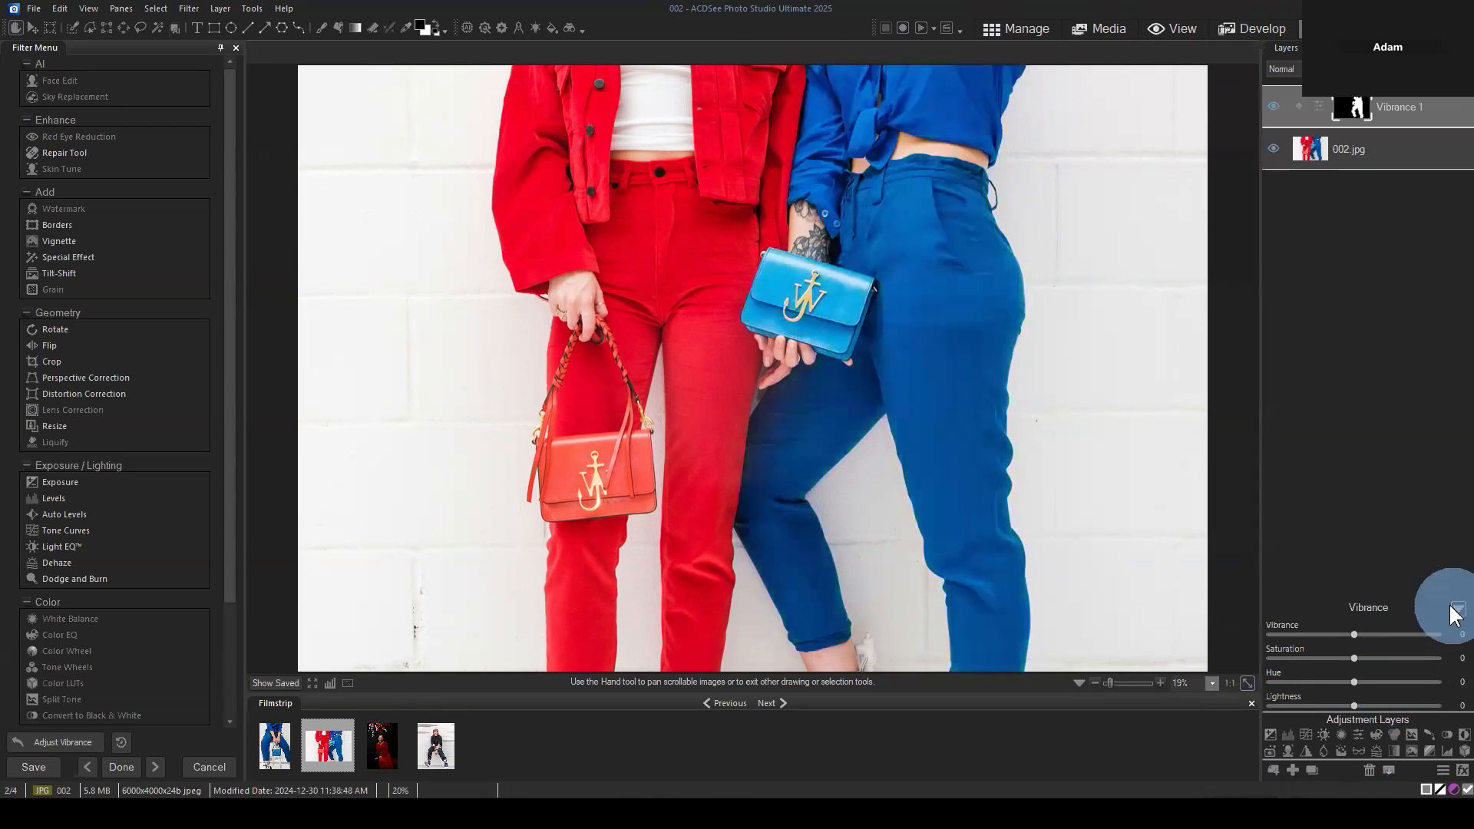
right_click(1348, 101)
click(1358, 101)
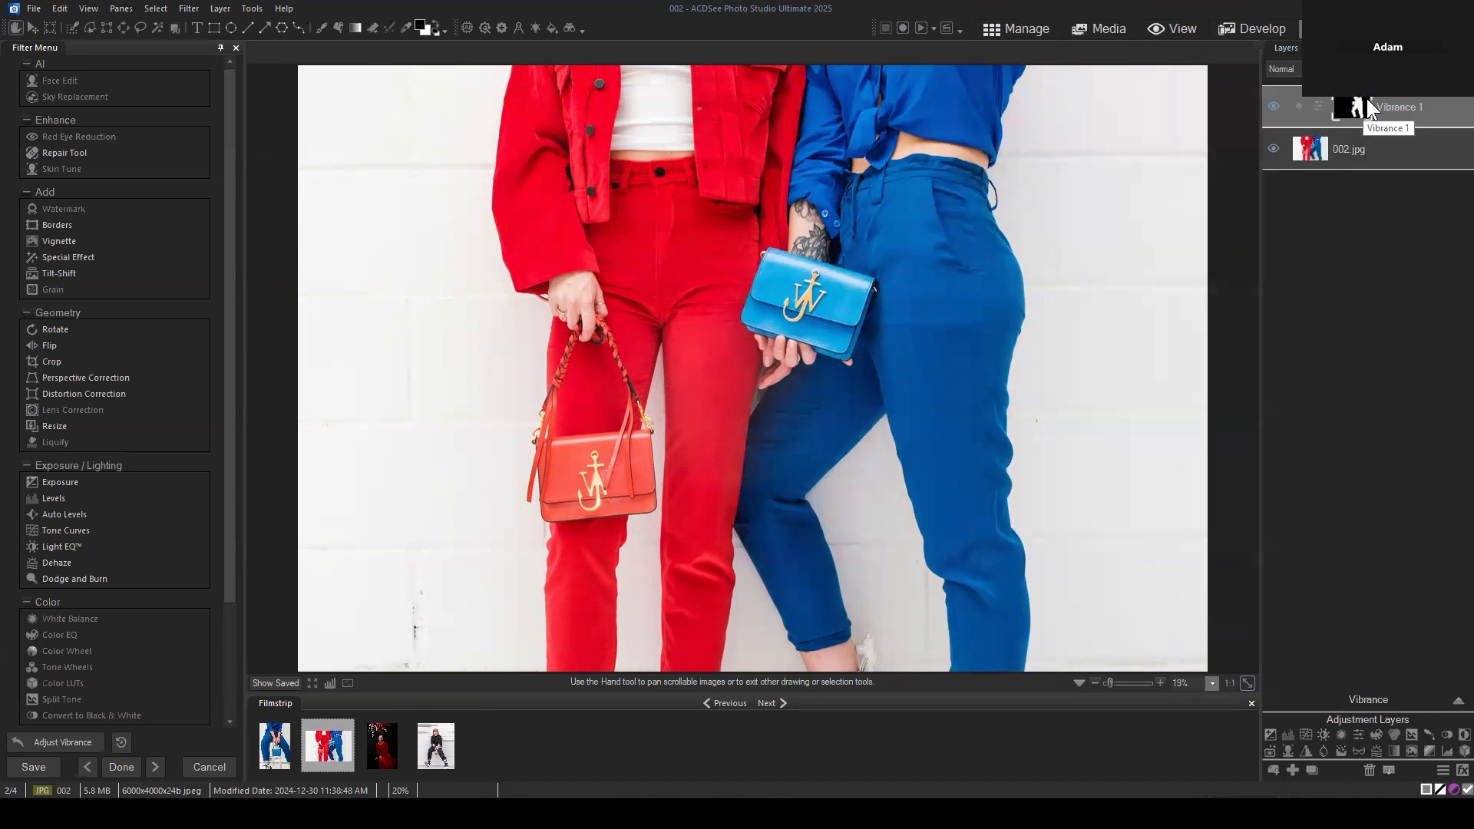
click(1272, 106)
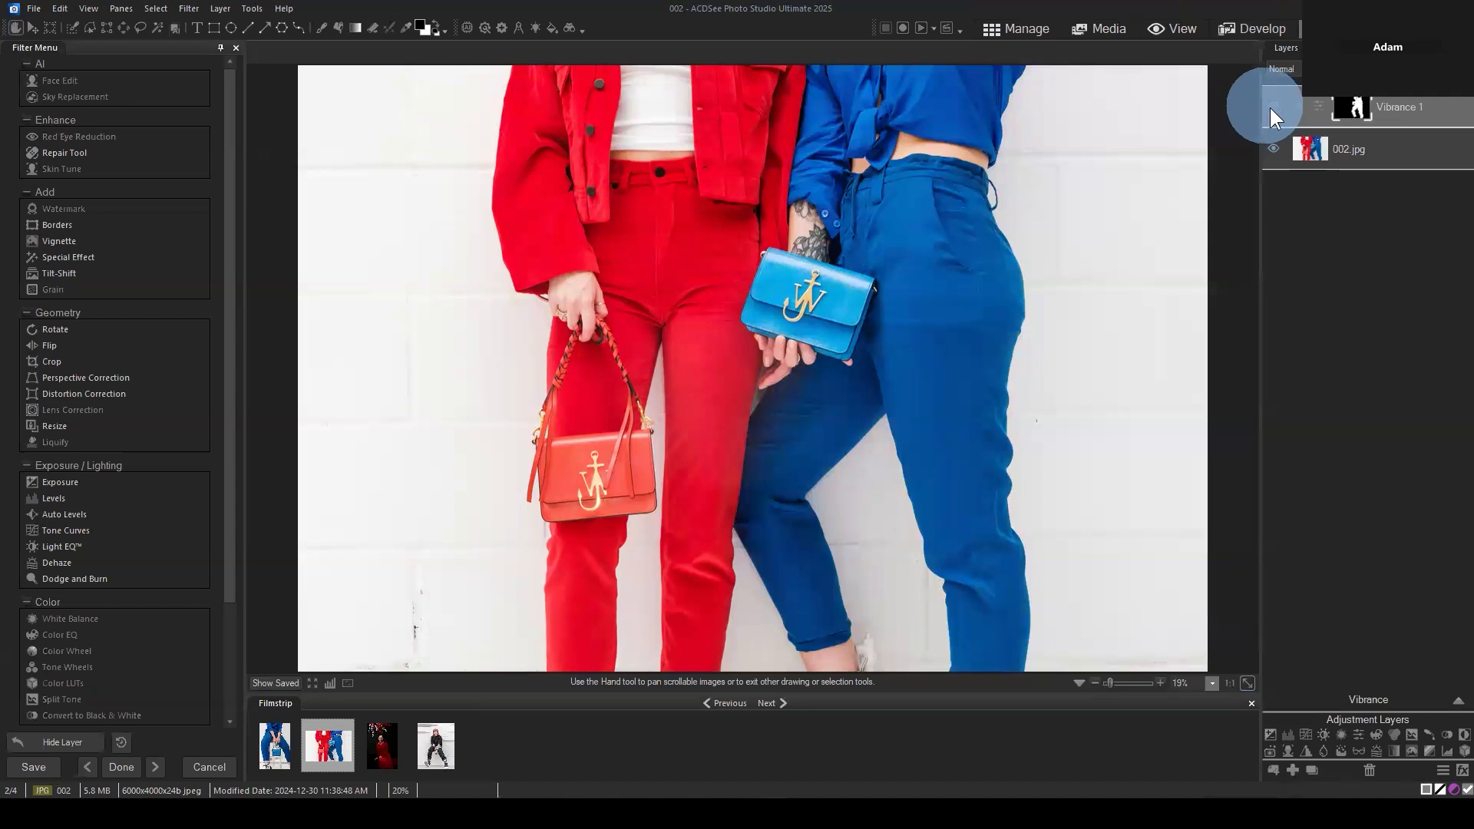
click(1273, 107)
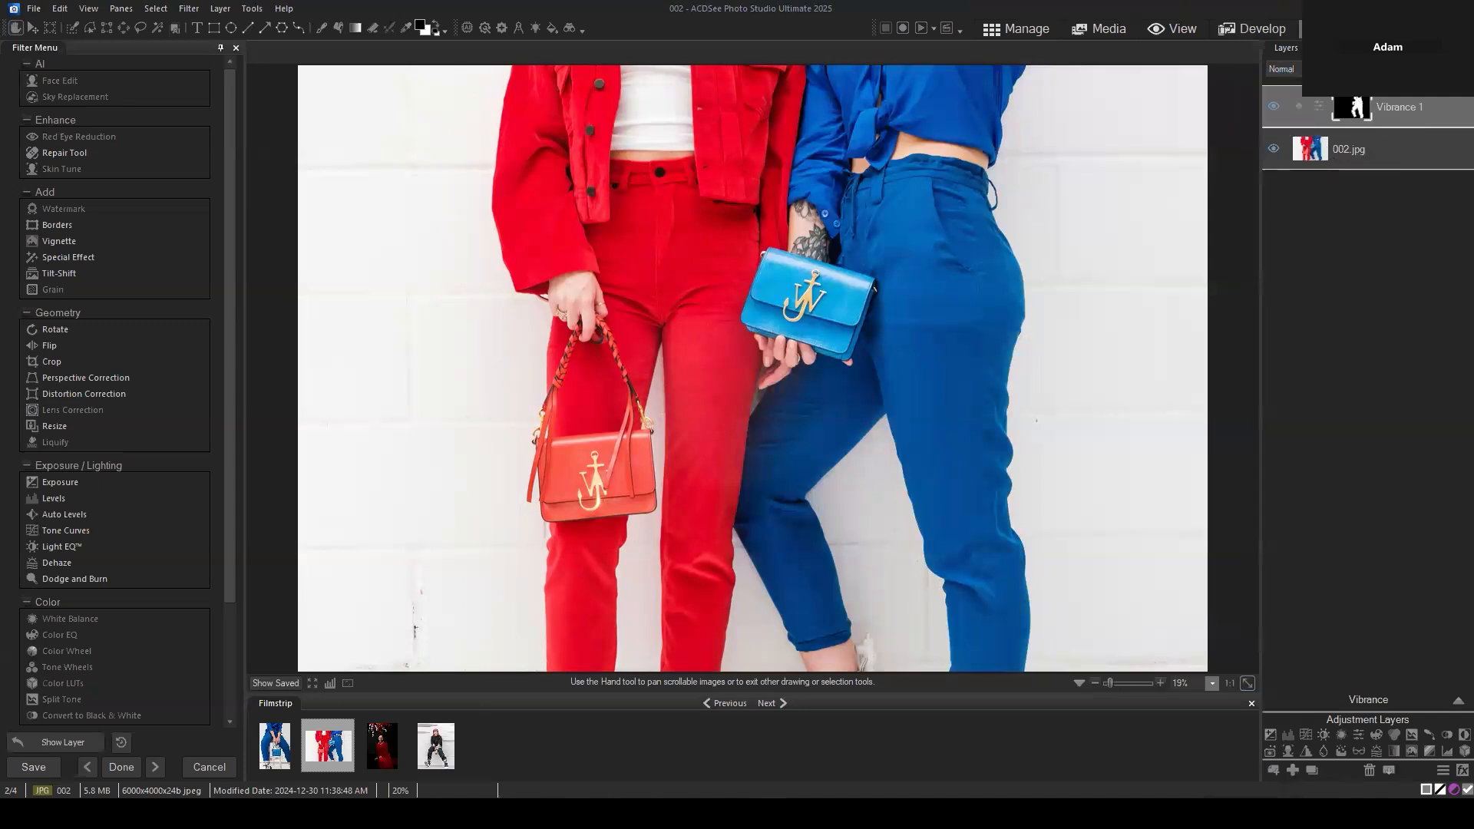
Delete the Vibrance adjustment layer and select the blue outfit and bag with a Color Range selection narrowed to the blues
click(1369, 770)
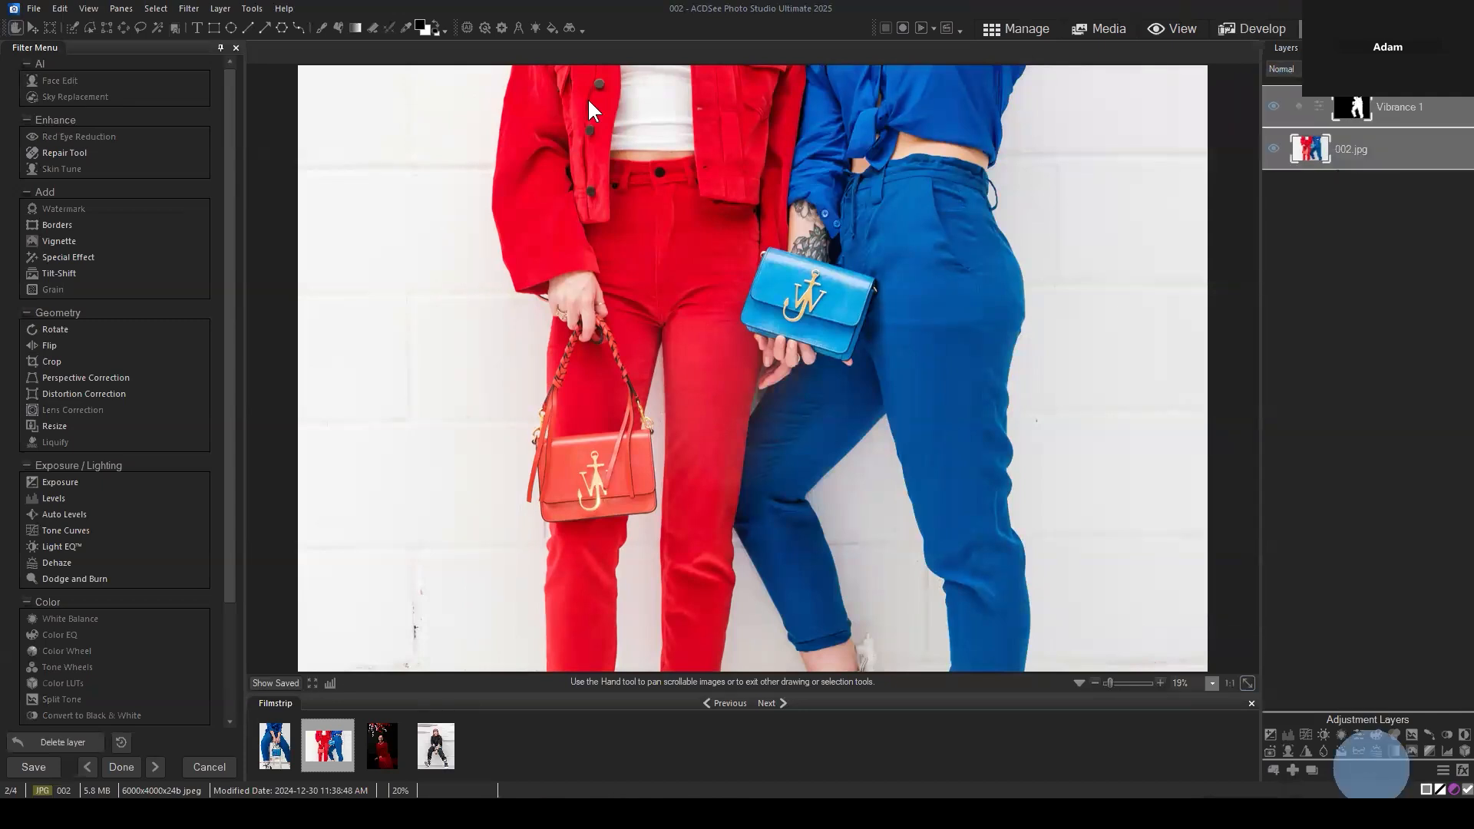
click(163, 9)
click(214, 131)
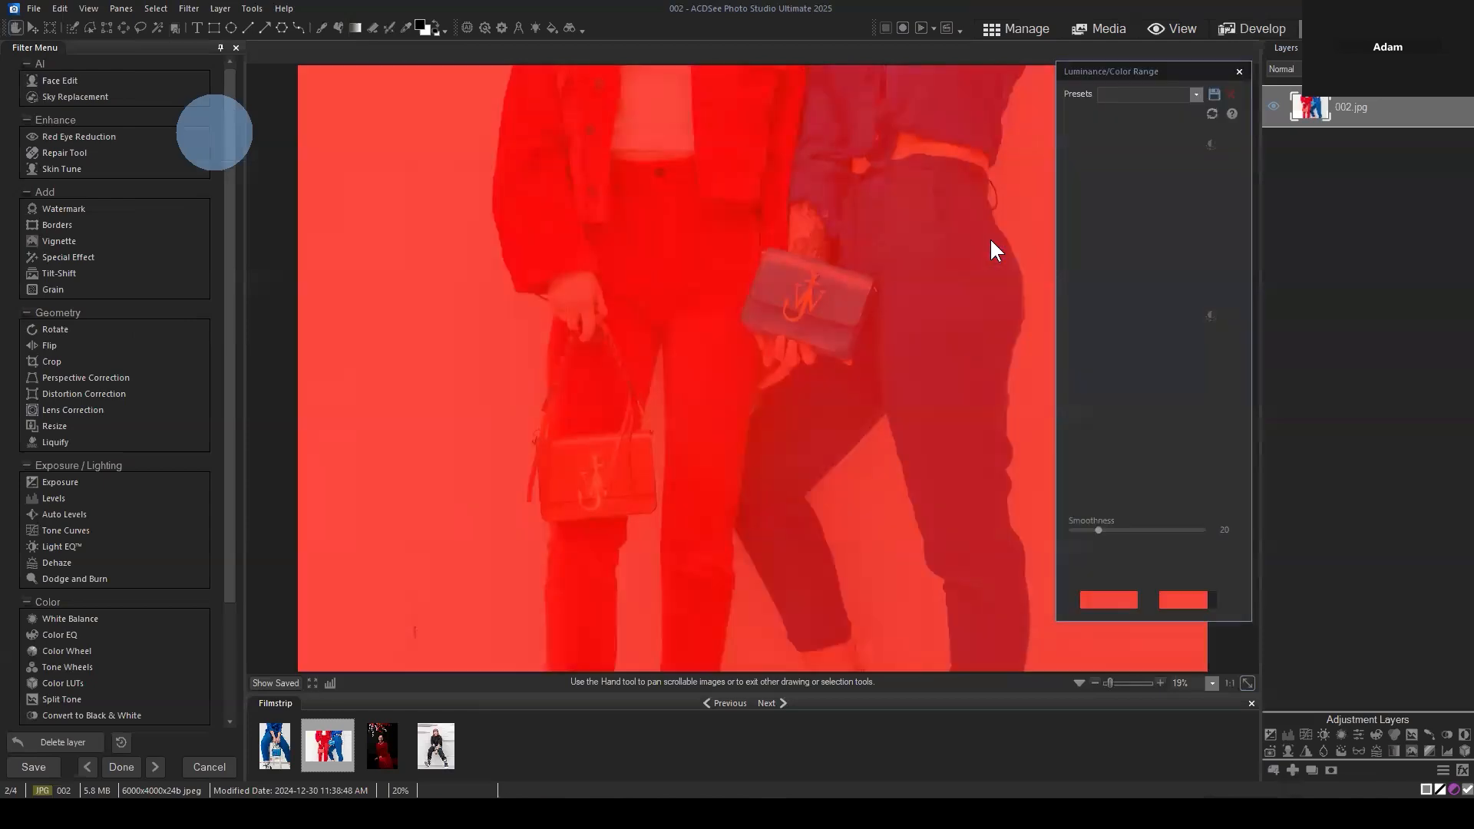
click(1074, 305)
drag(1201, 389, 1071, 345)
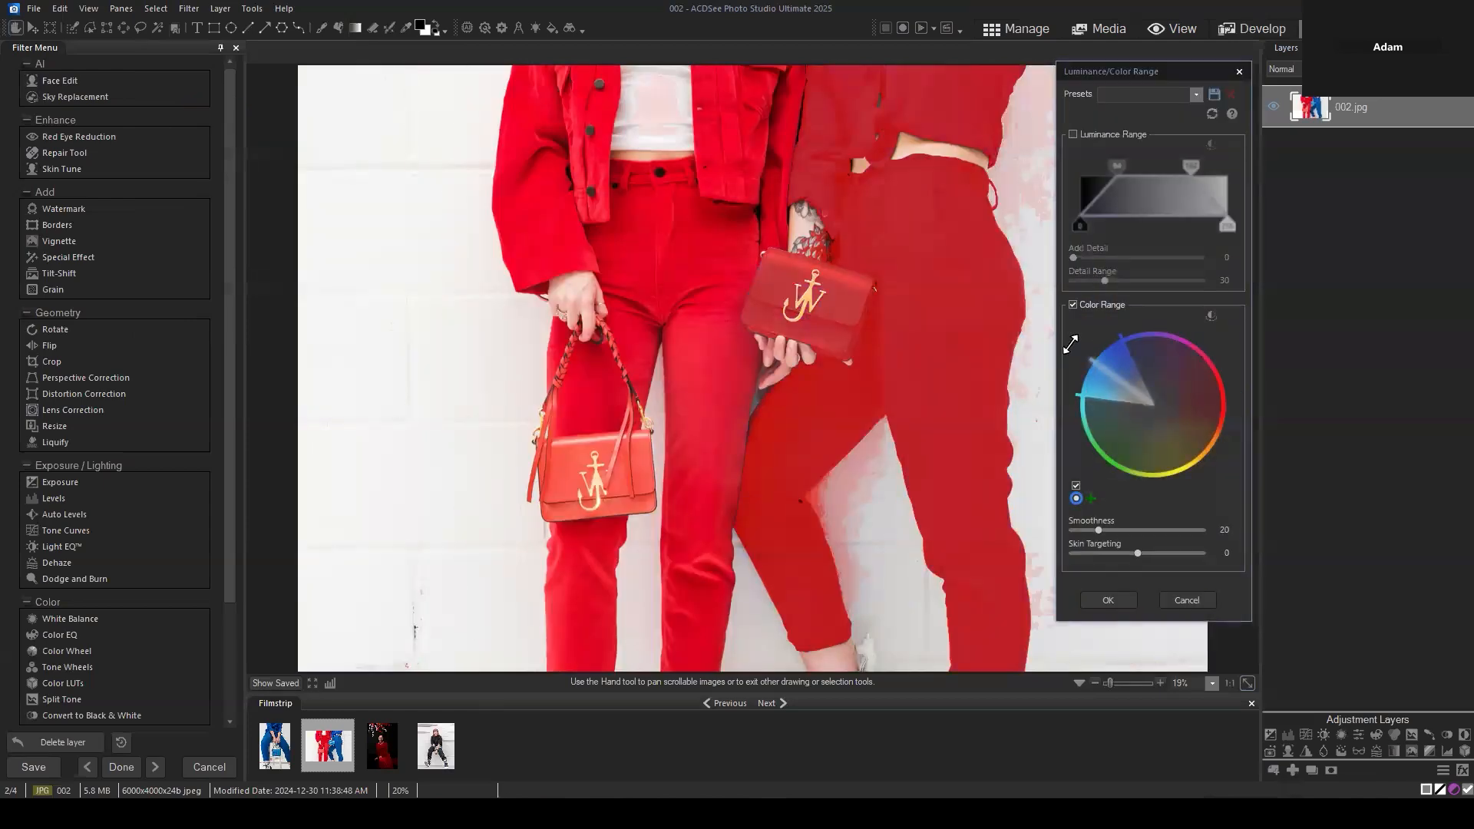
click(1110, 600)
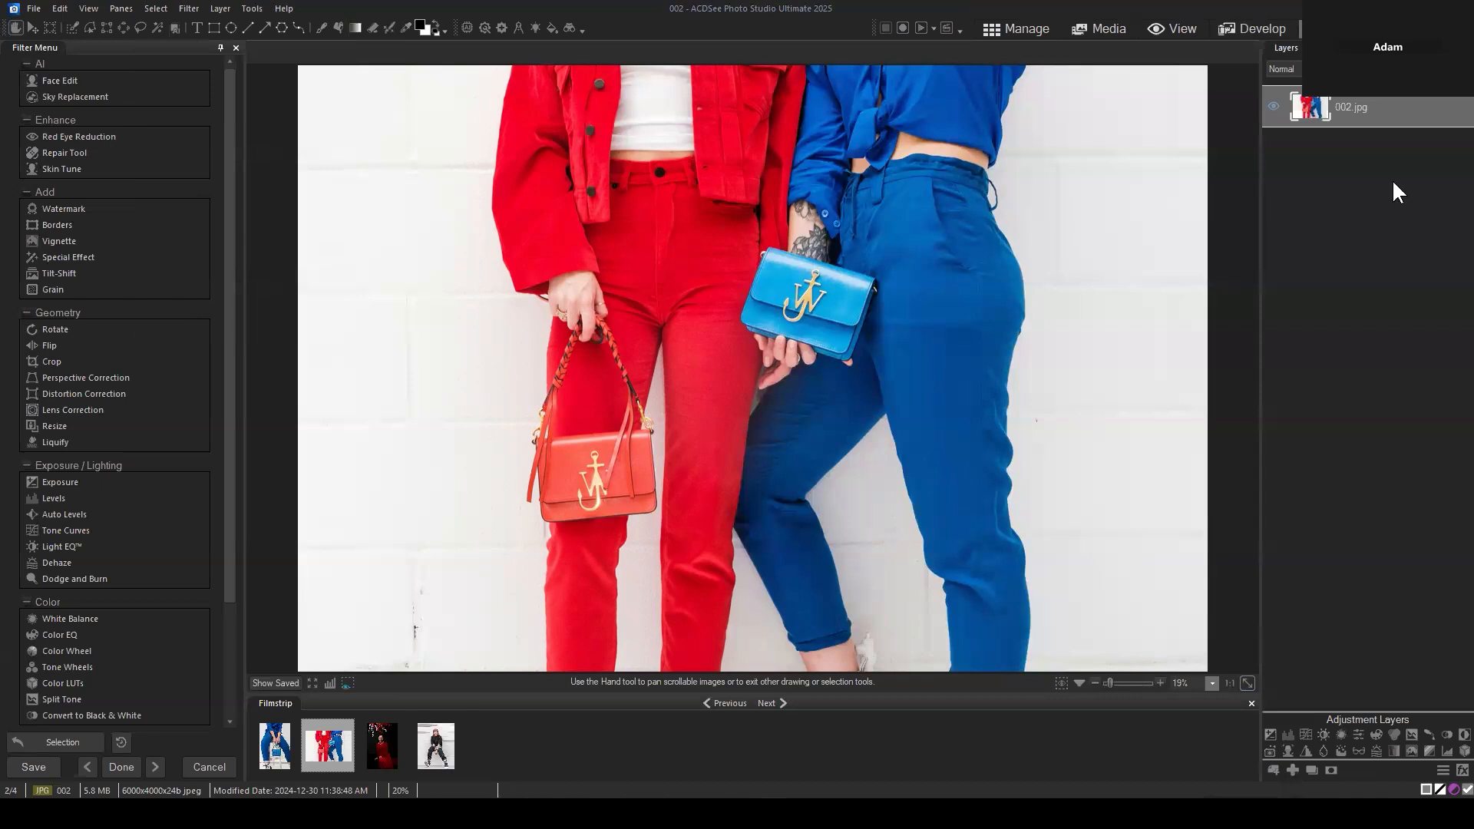
click(1368, 198)
click(157, 8)
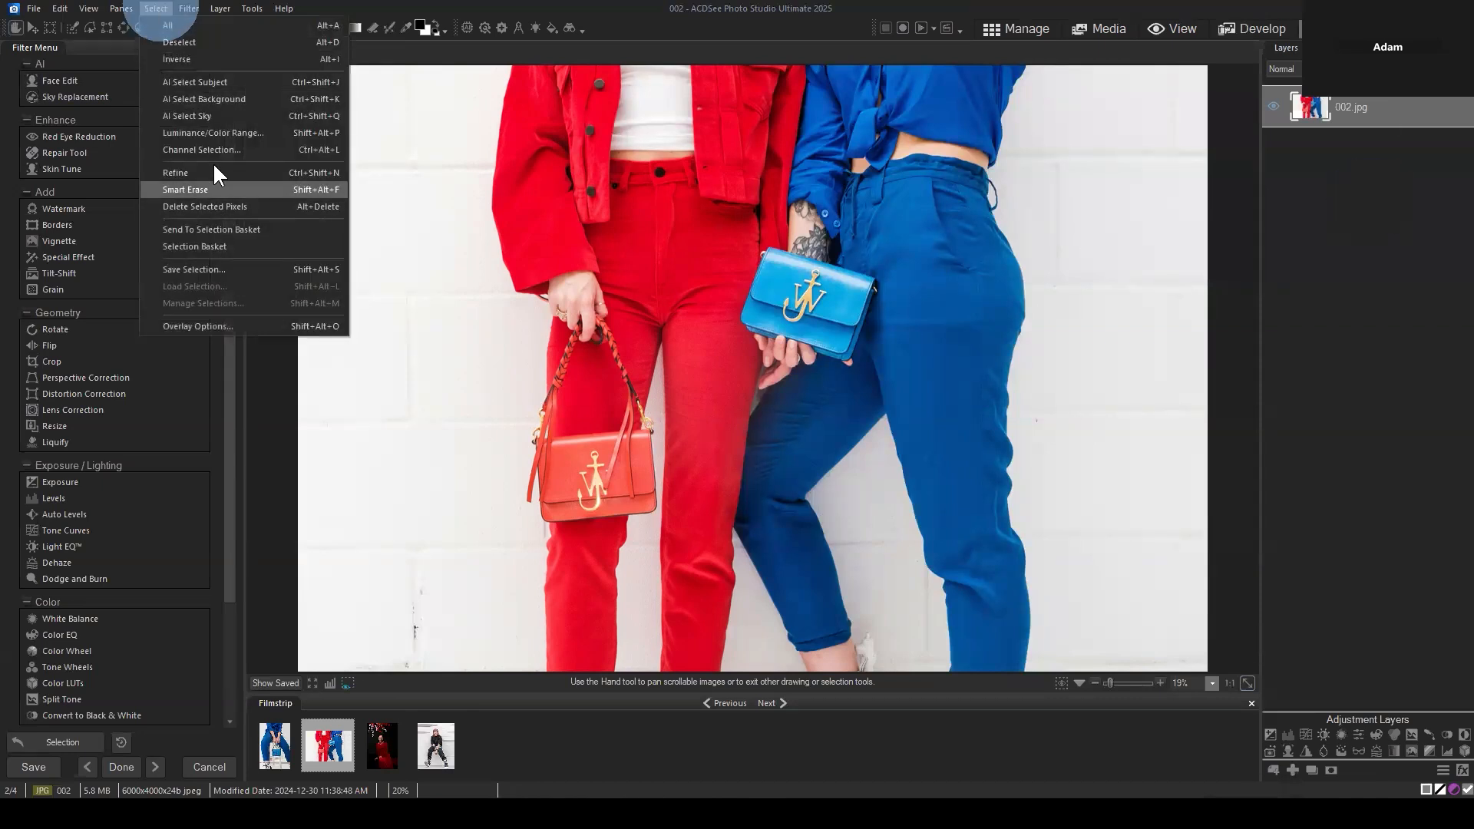
click(216, 138)
click(1076, 641)
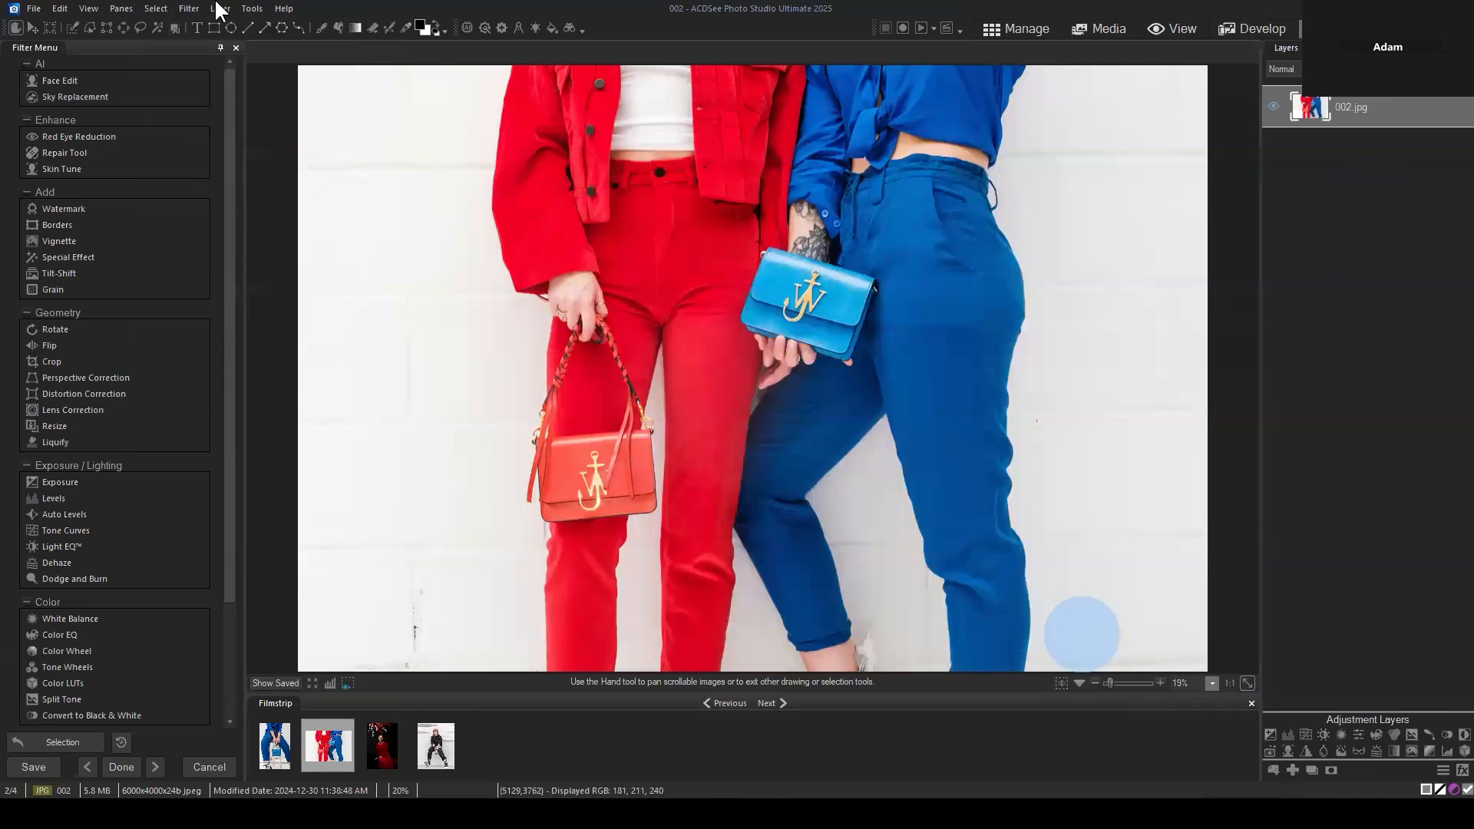
Make a new Color Range selection limited to the blues, toggling the blue range off and on before applying it
click(158, 8)
click(205, 138)
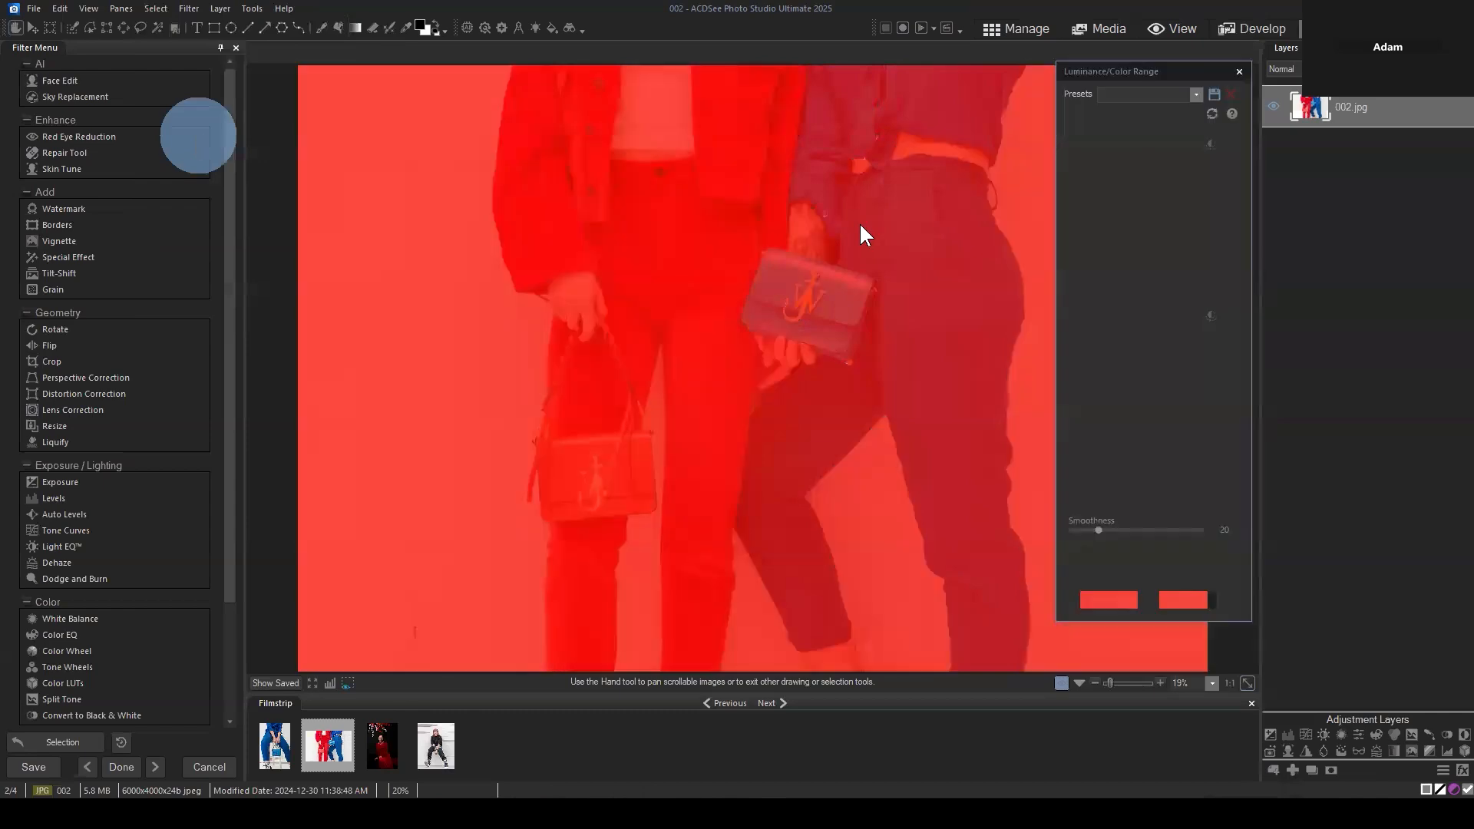
click(1071, 304)
drag(1207, 404, 1057, 343)
click(1076, 486)
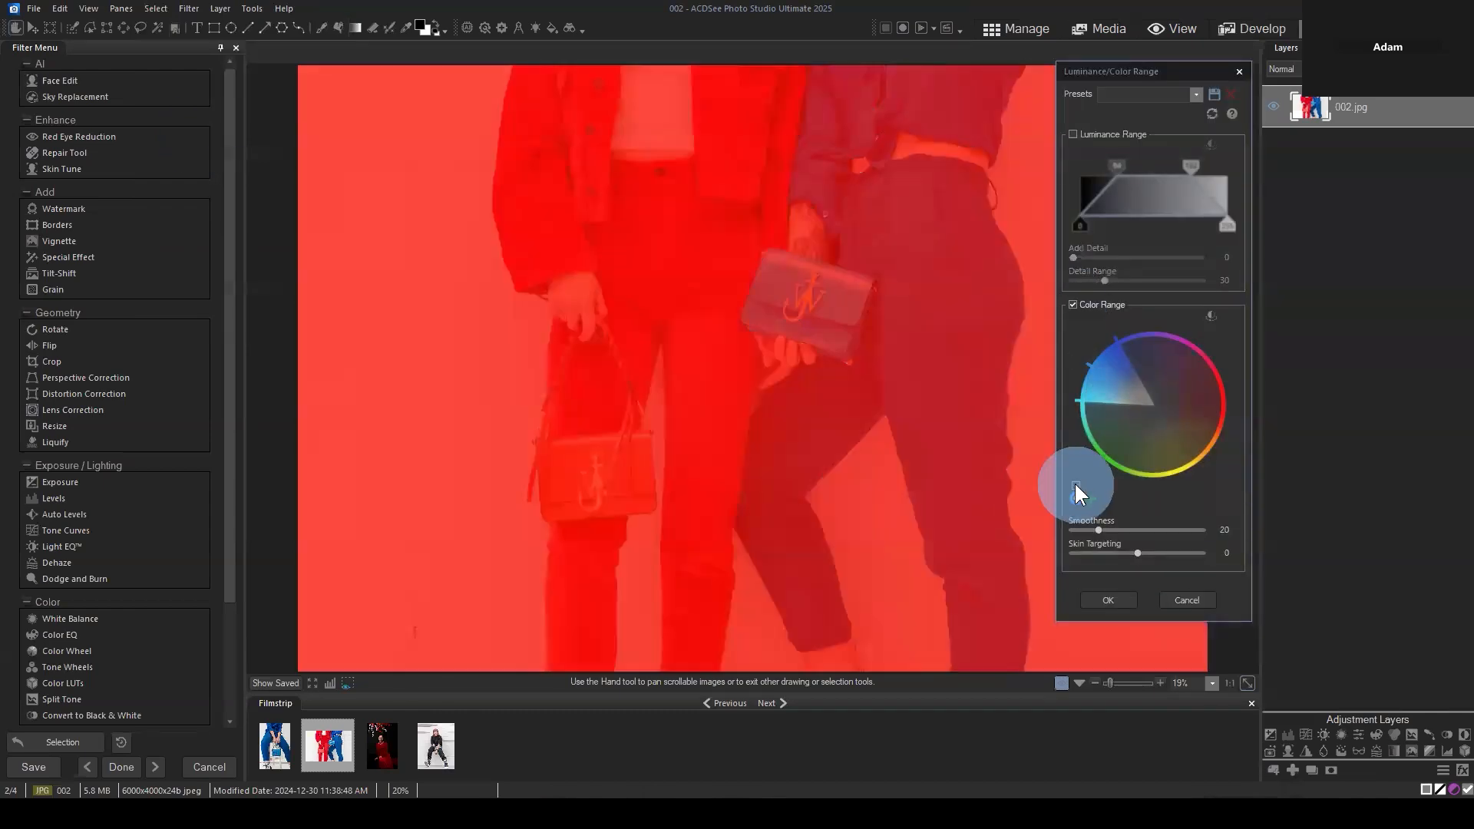
click(1076, 485)
click(1108, 599)
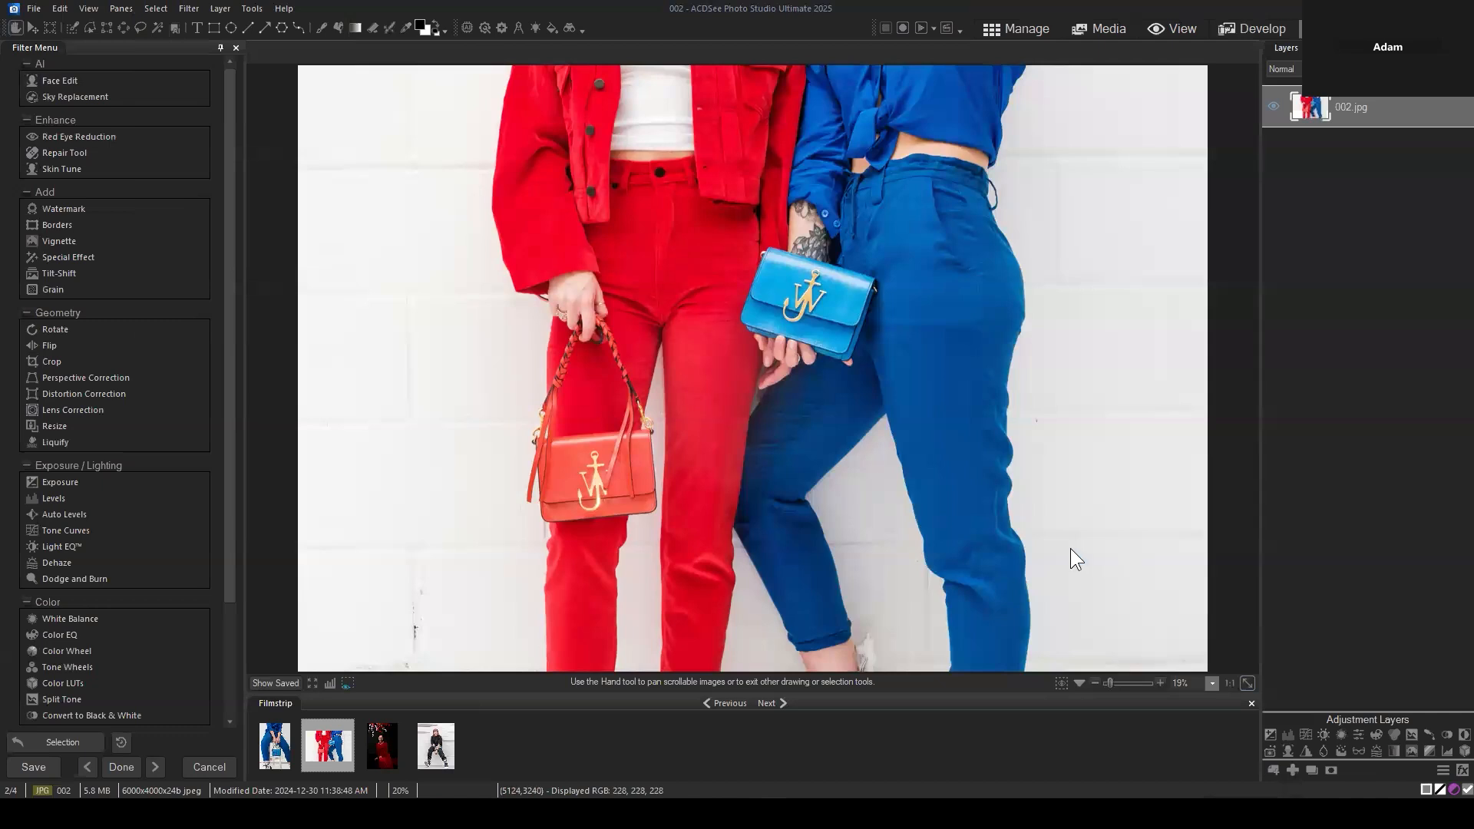
Add a Vibrance adjustment layer masked to the selected blues, collapse its settings and copy its mask
click(1361, 731)
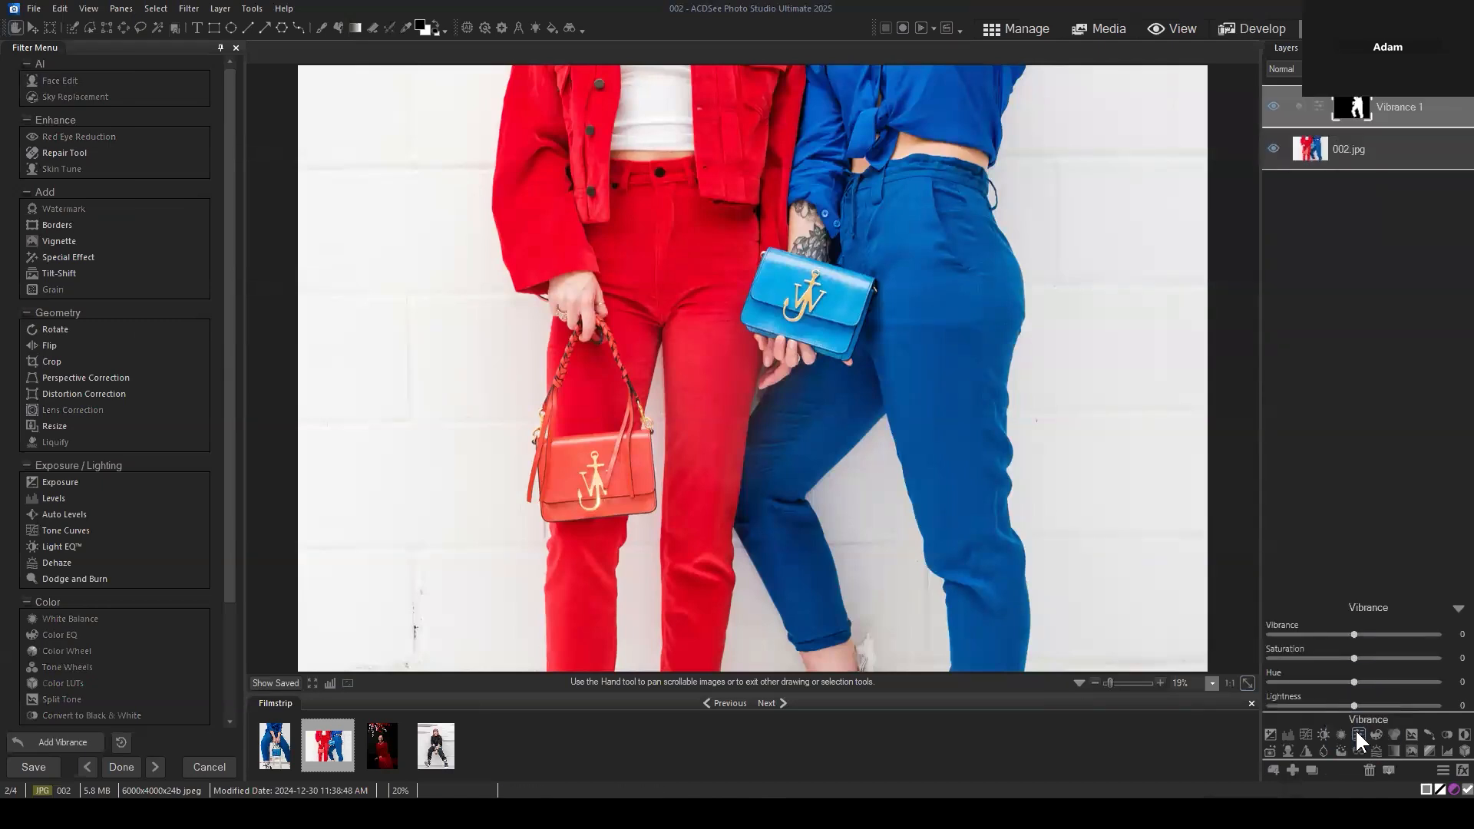
click(1456, 612)
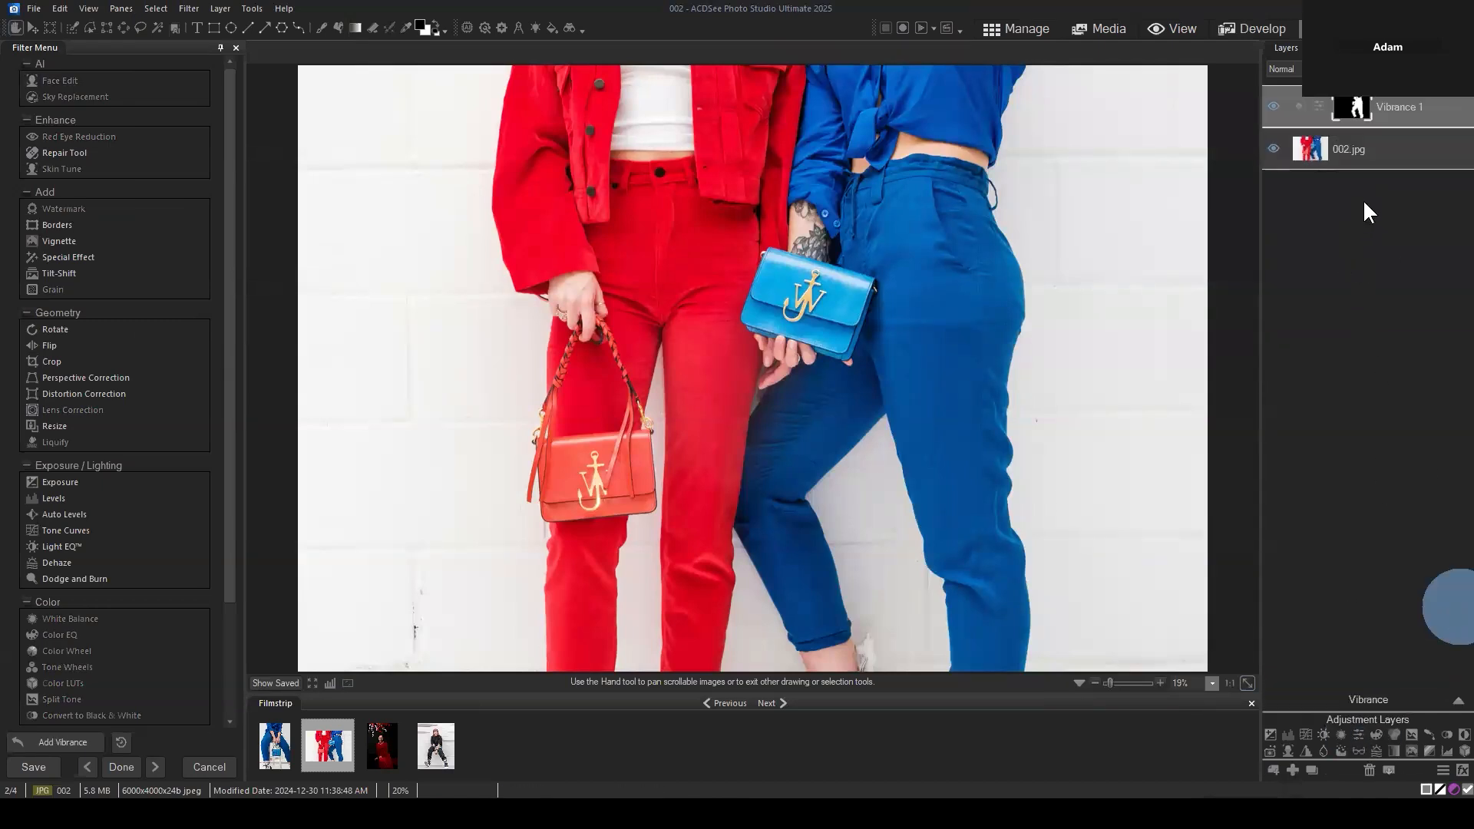
right_click(1353, 100)
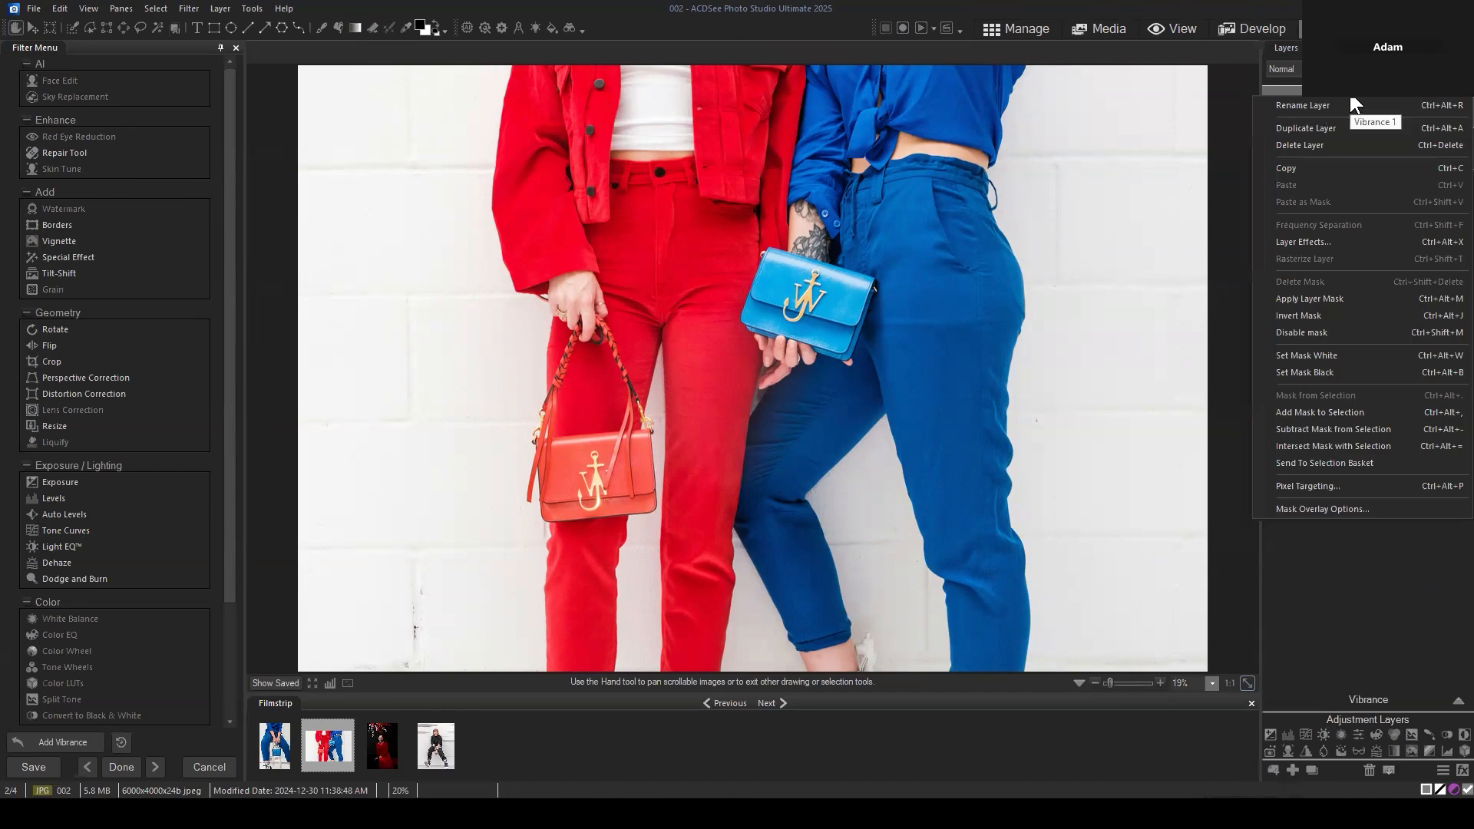
click(1296, 170)
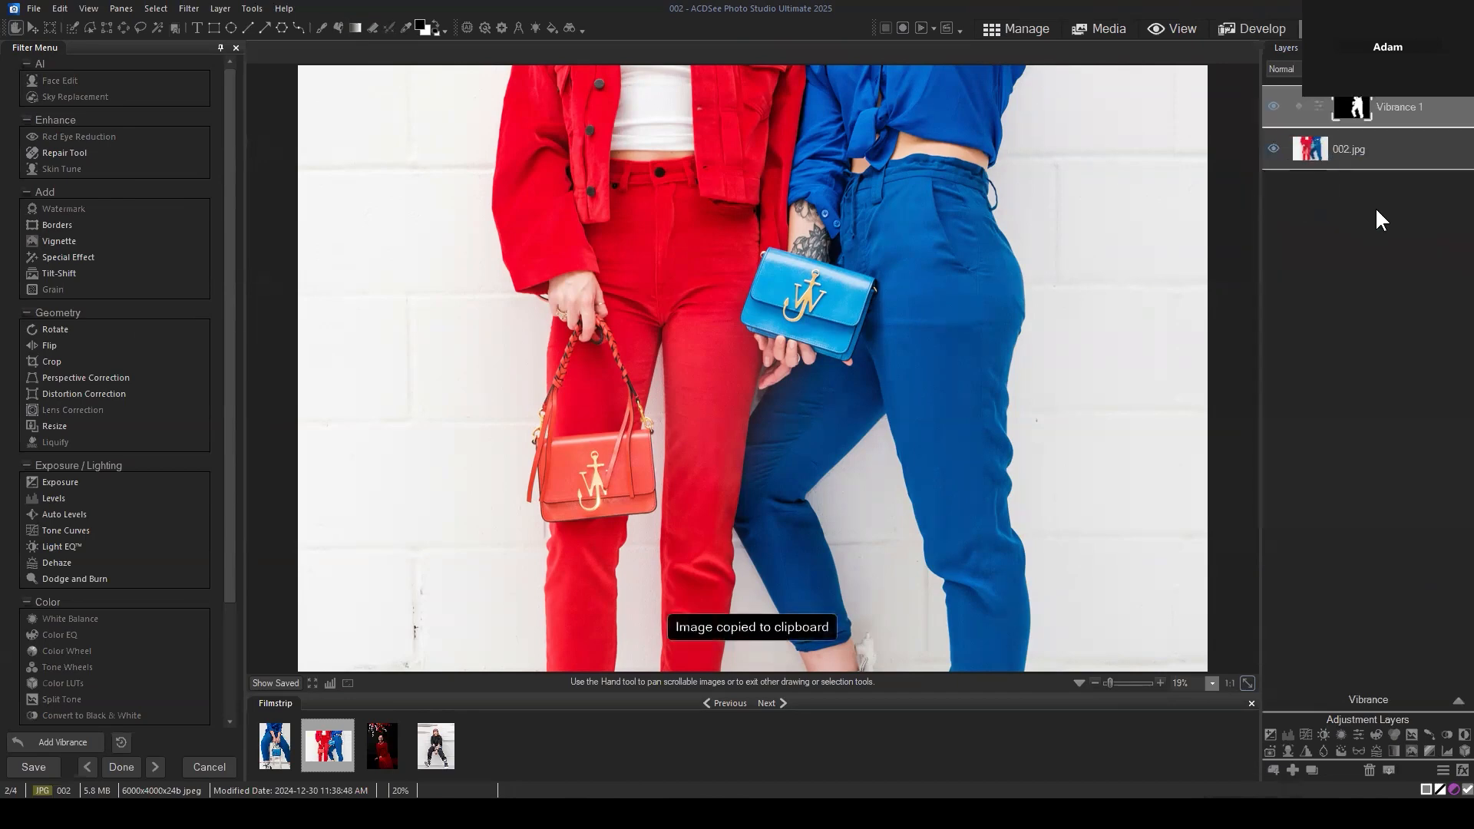
Add a blank layer, choose a golden yellow foreground color and fill the whole layer with it
click(1293, 769)
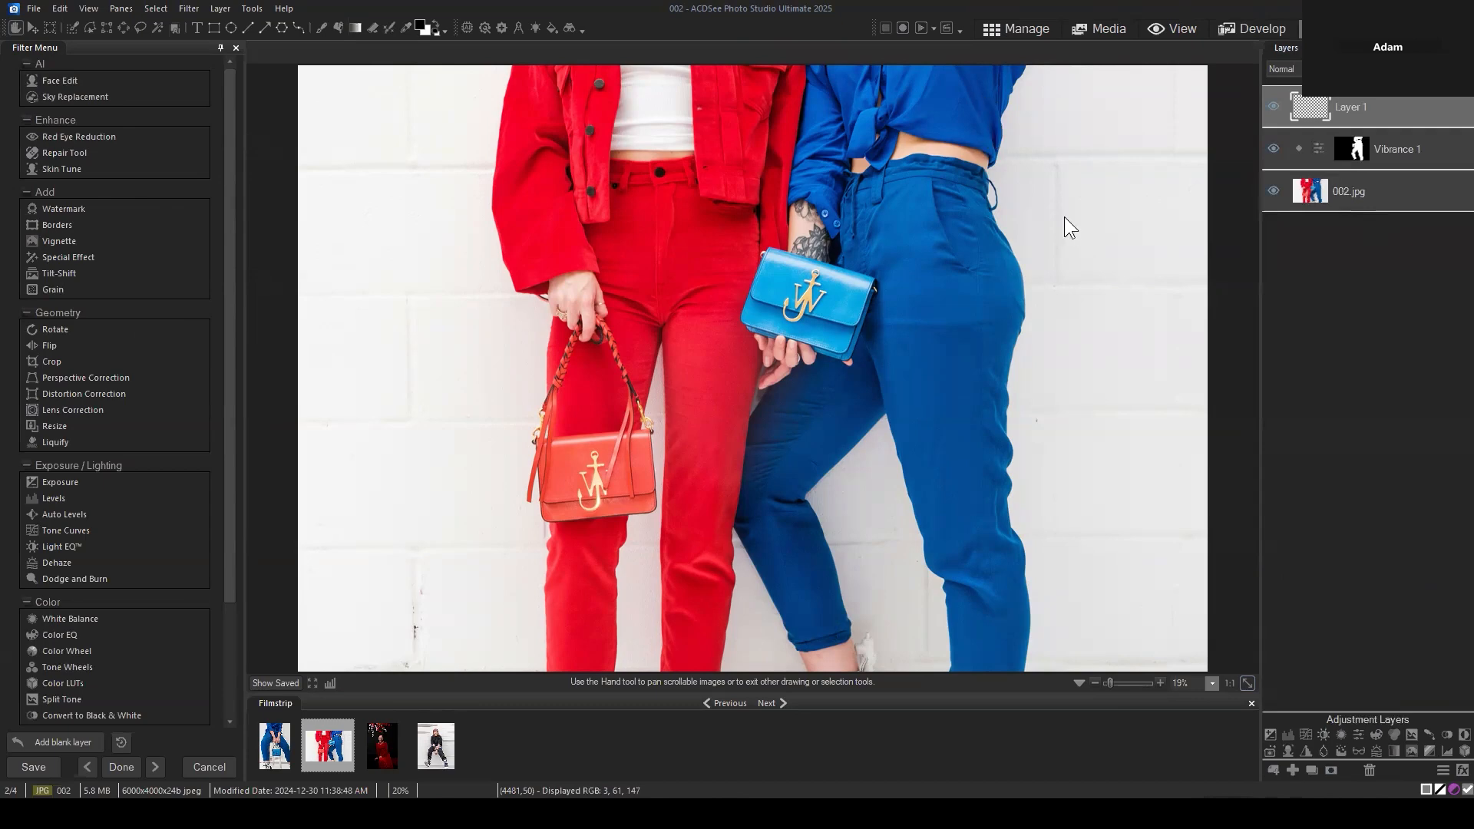
click(418, 25)
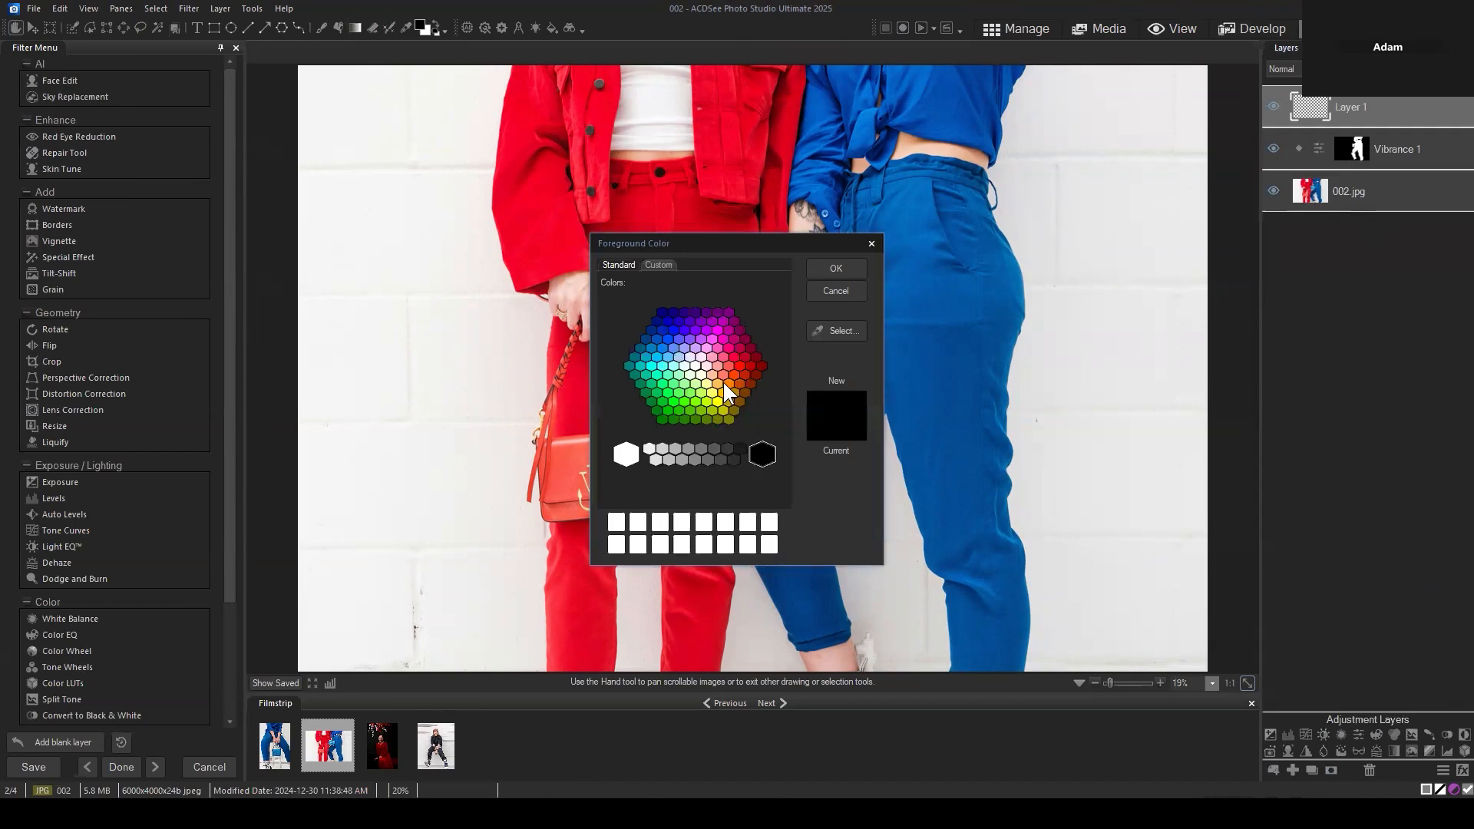
click(720, 382)
click(836, 269)
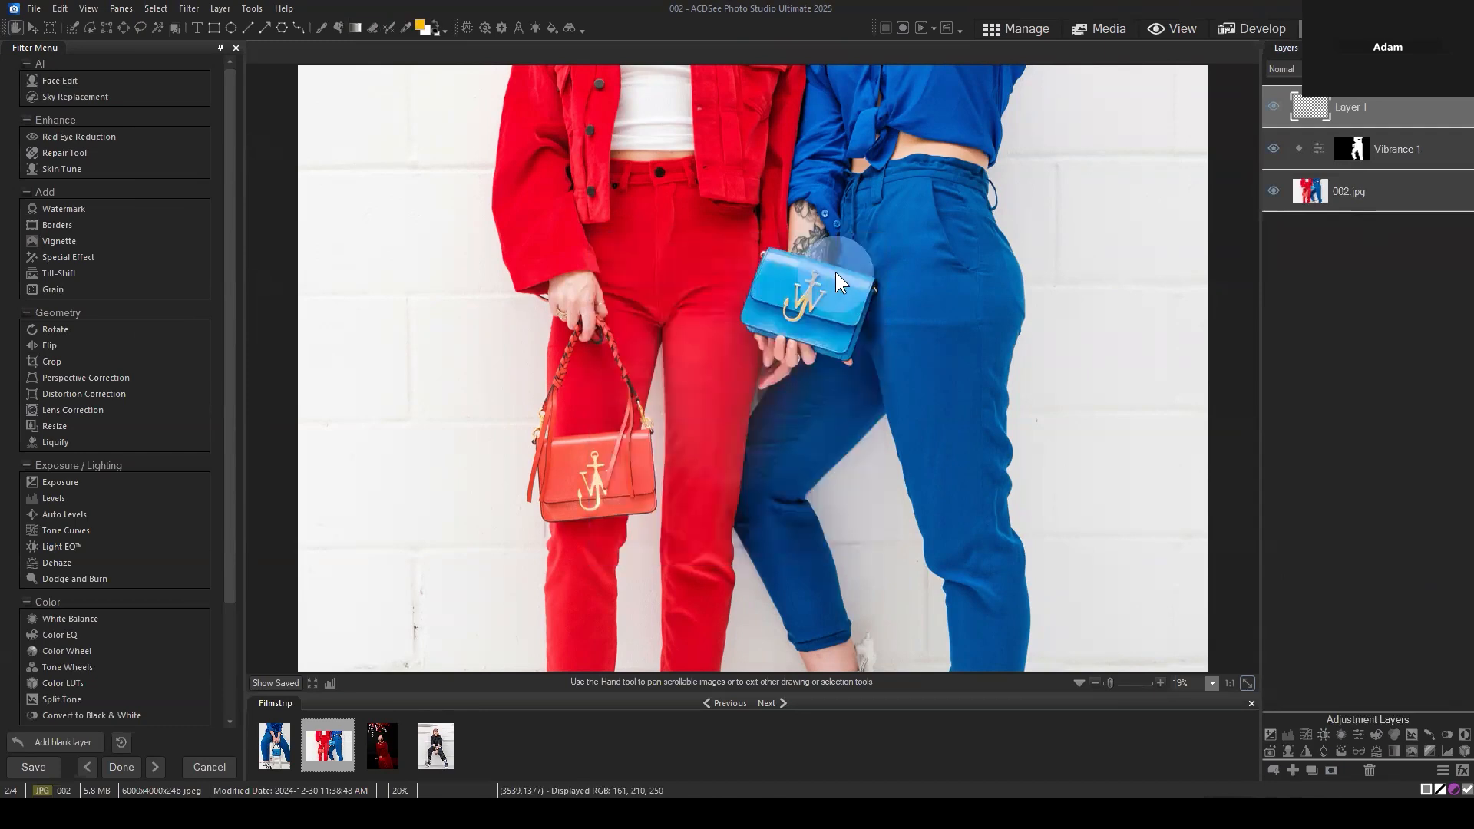
click(339, 27)
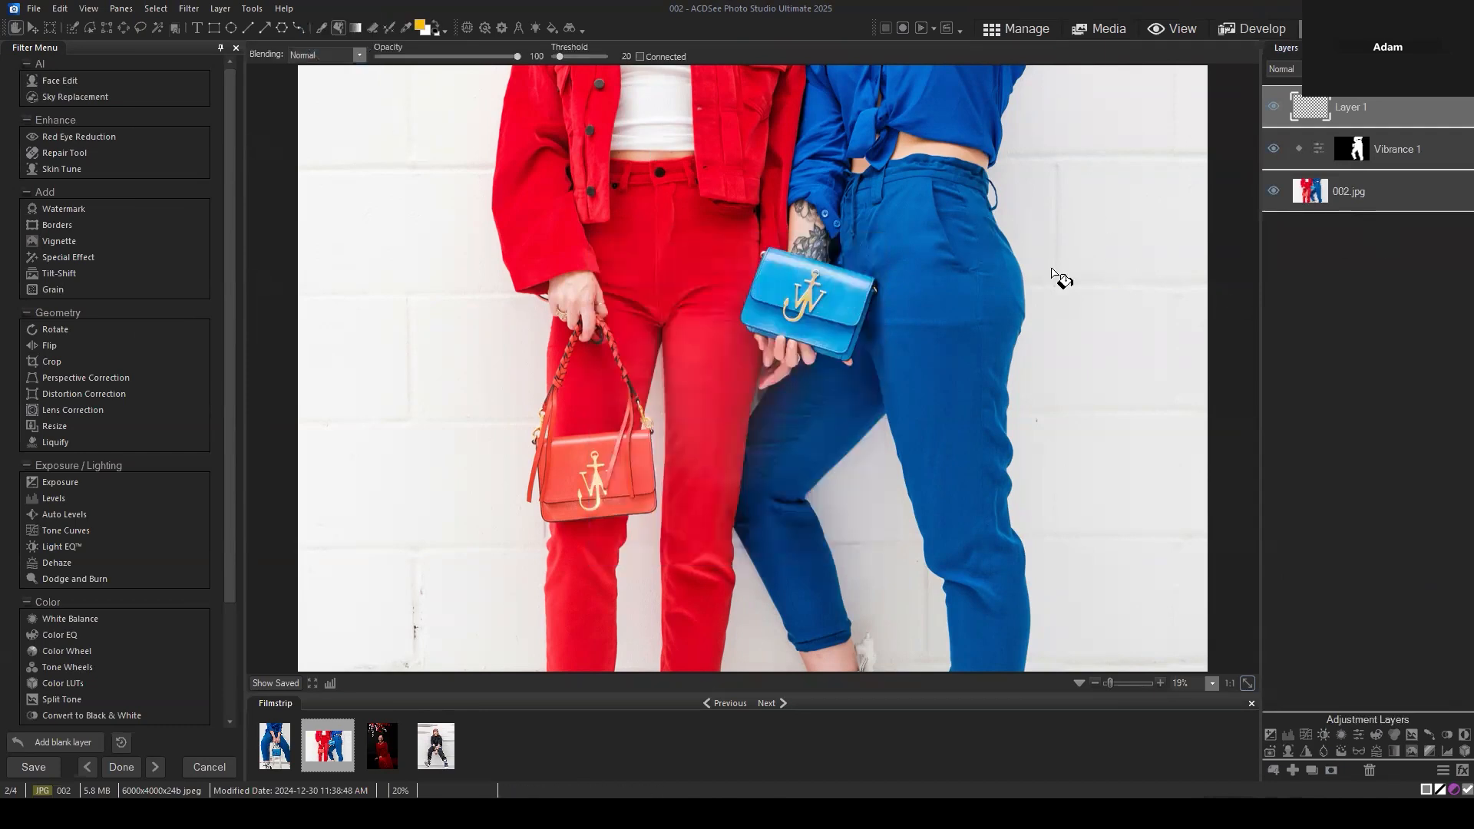
drag(1351, 107, 1369, 107)
click(922, 270)
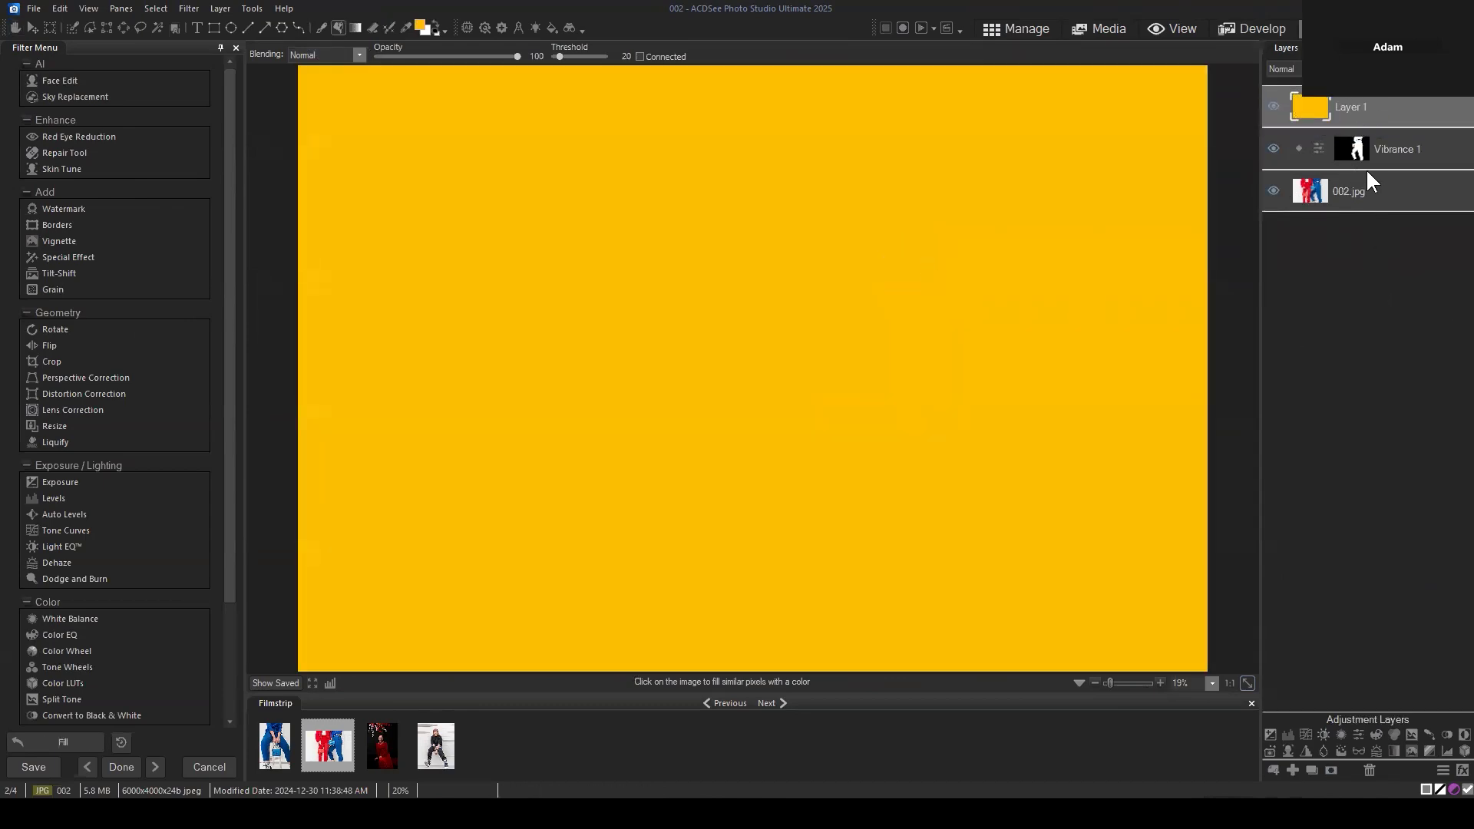
Add a layer mask to the yellow layer and delete that mask again
mouse_move(1352, 99)
mouse_down()
mouse_move(1368, 105)
mouse_move(1353, 117)
mouse_move(1362, 104)
mouse_up()
drag(1366, 107, 1360, 107)
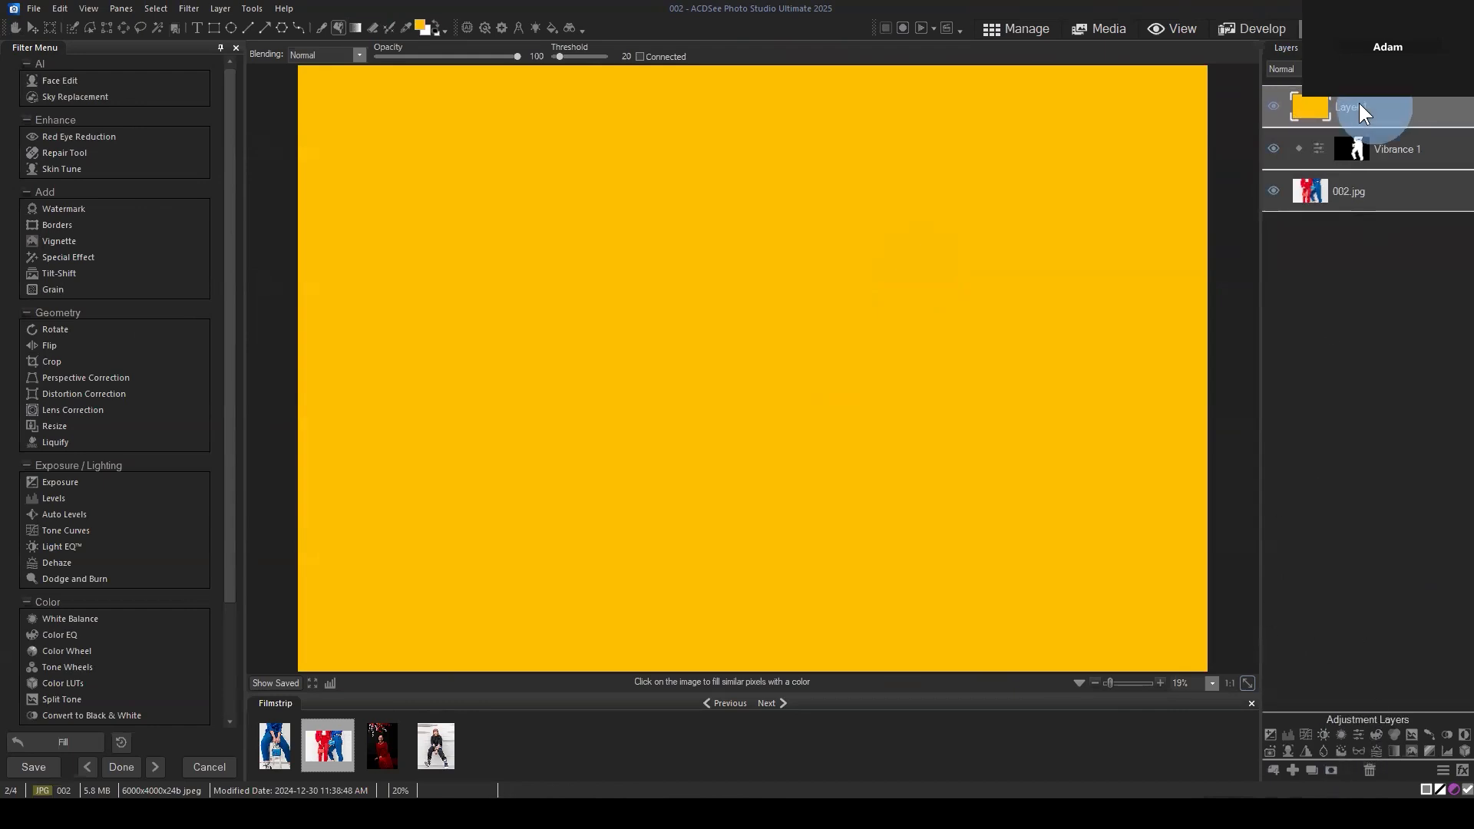
click(1332, 770)
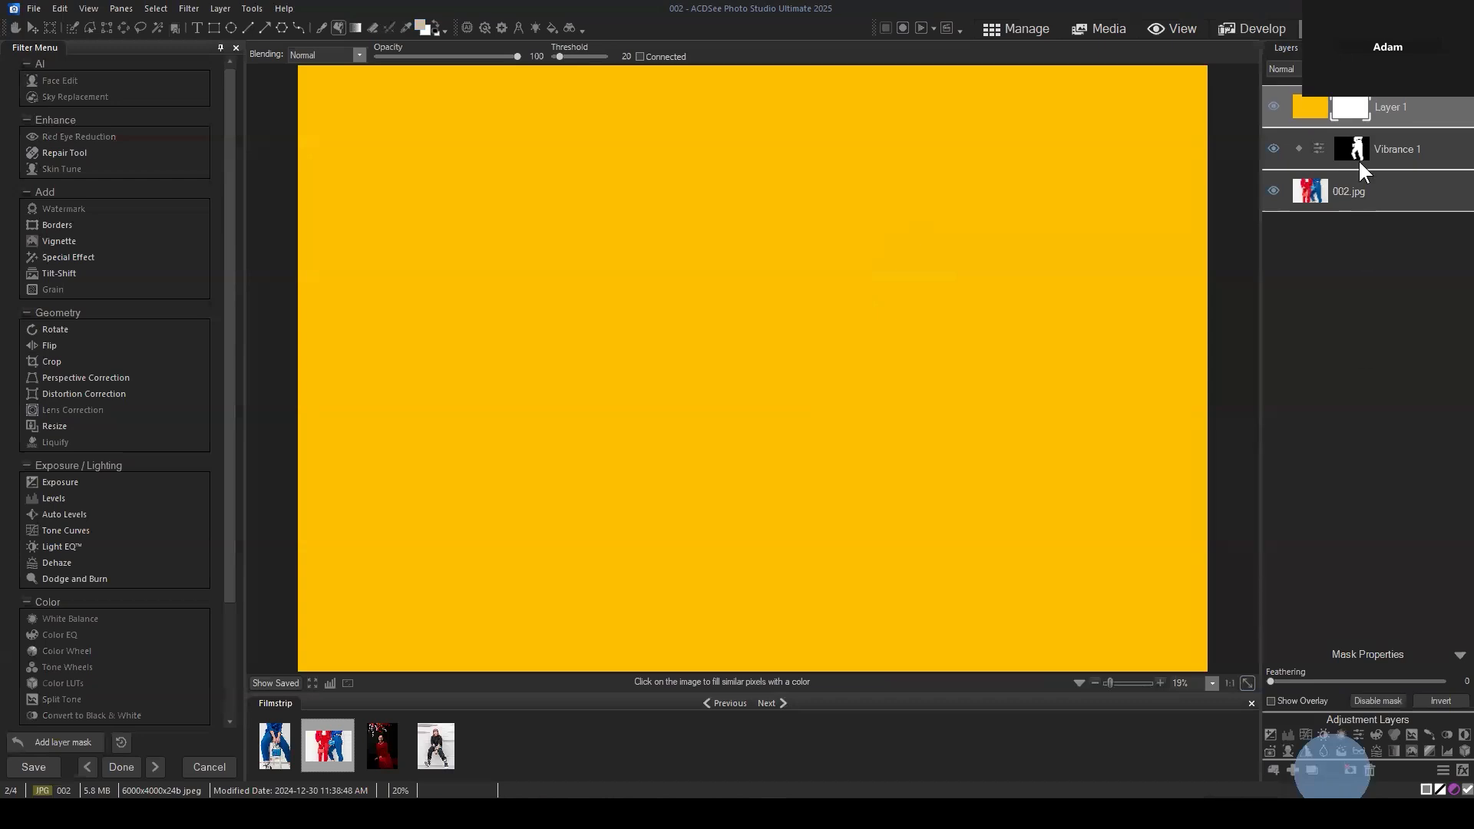
click(1407, 106)
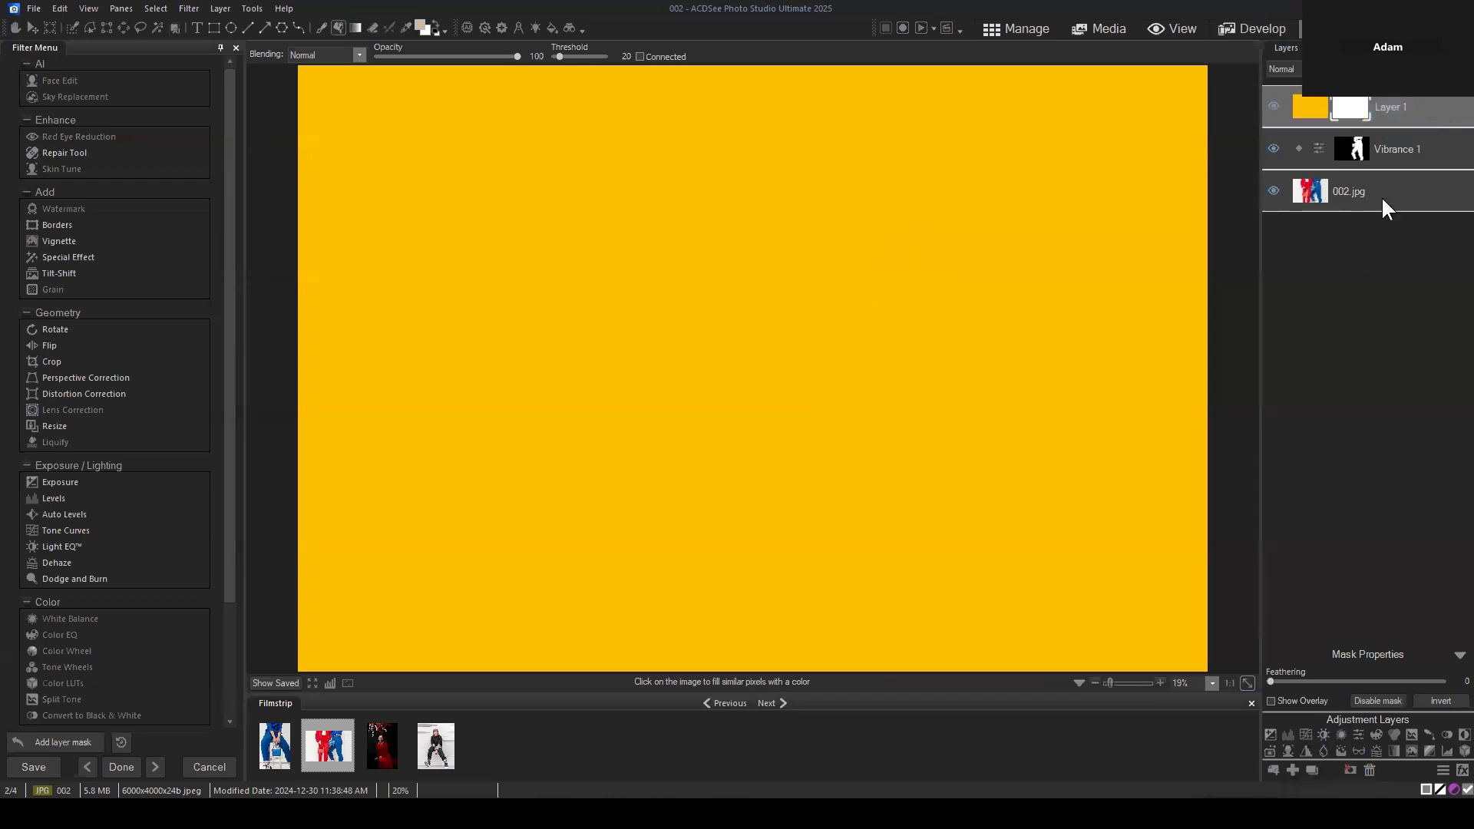
click(1369, 771)
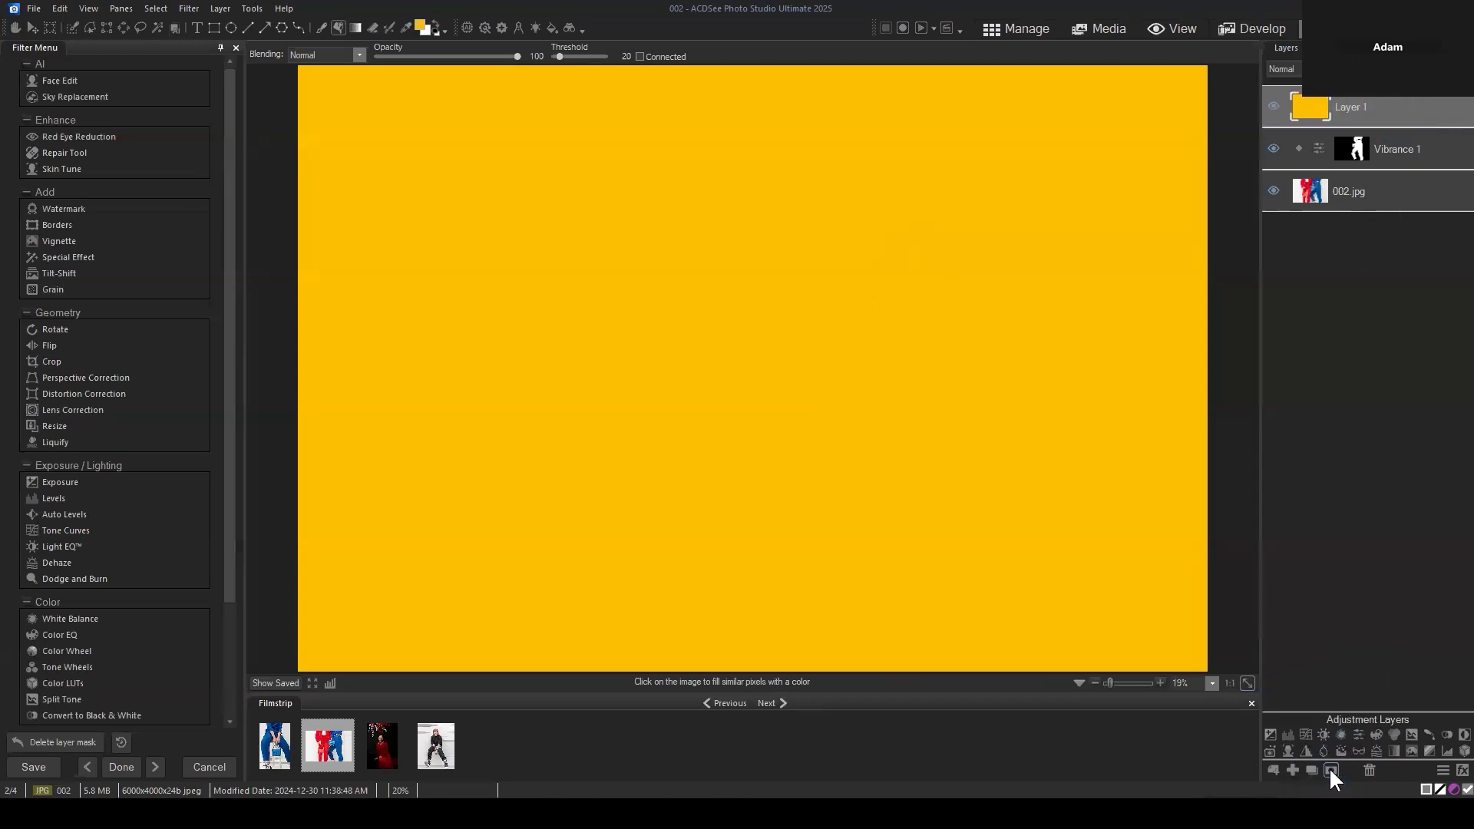
Add a layer mask to the yellow layer and paste the copied Vibrance mask into it as a mask
click(1330, 767)
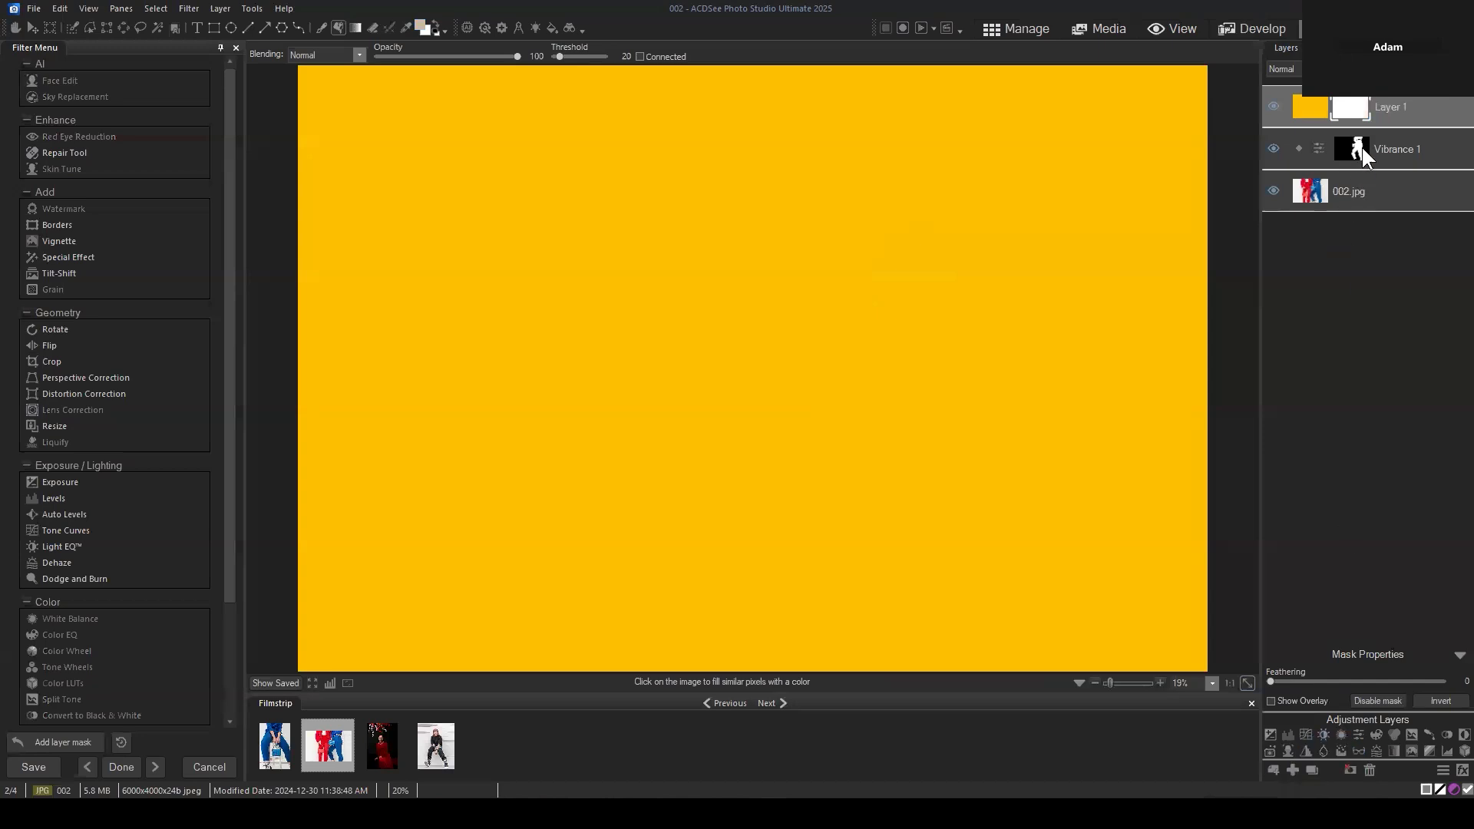
right_click(1351, 113)
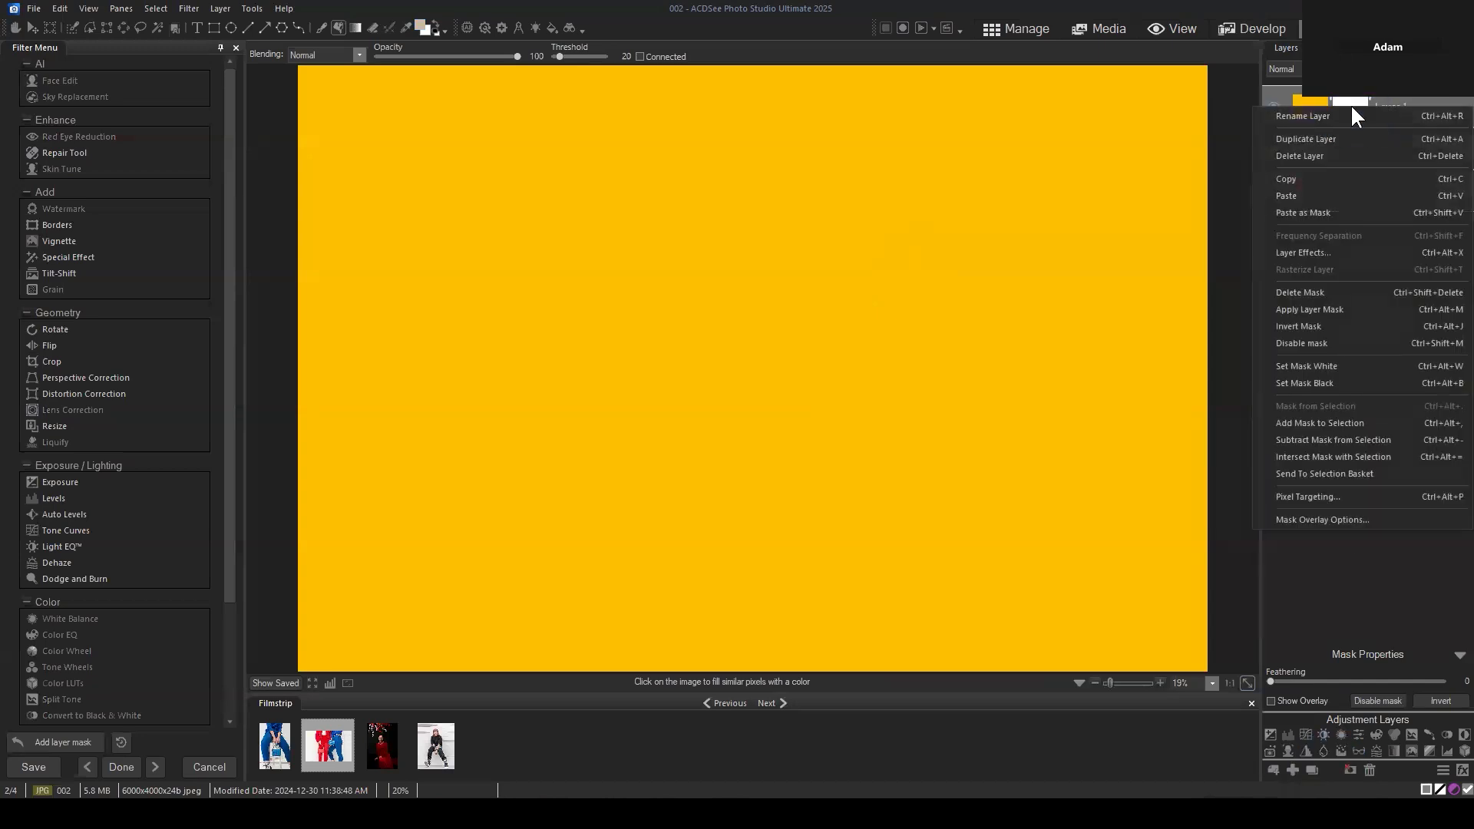
click(1307, 215)
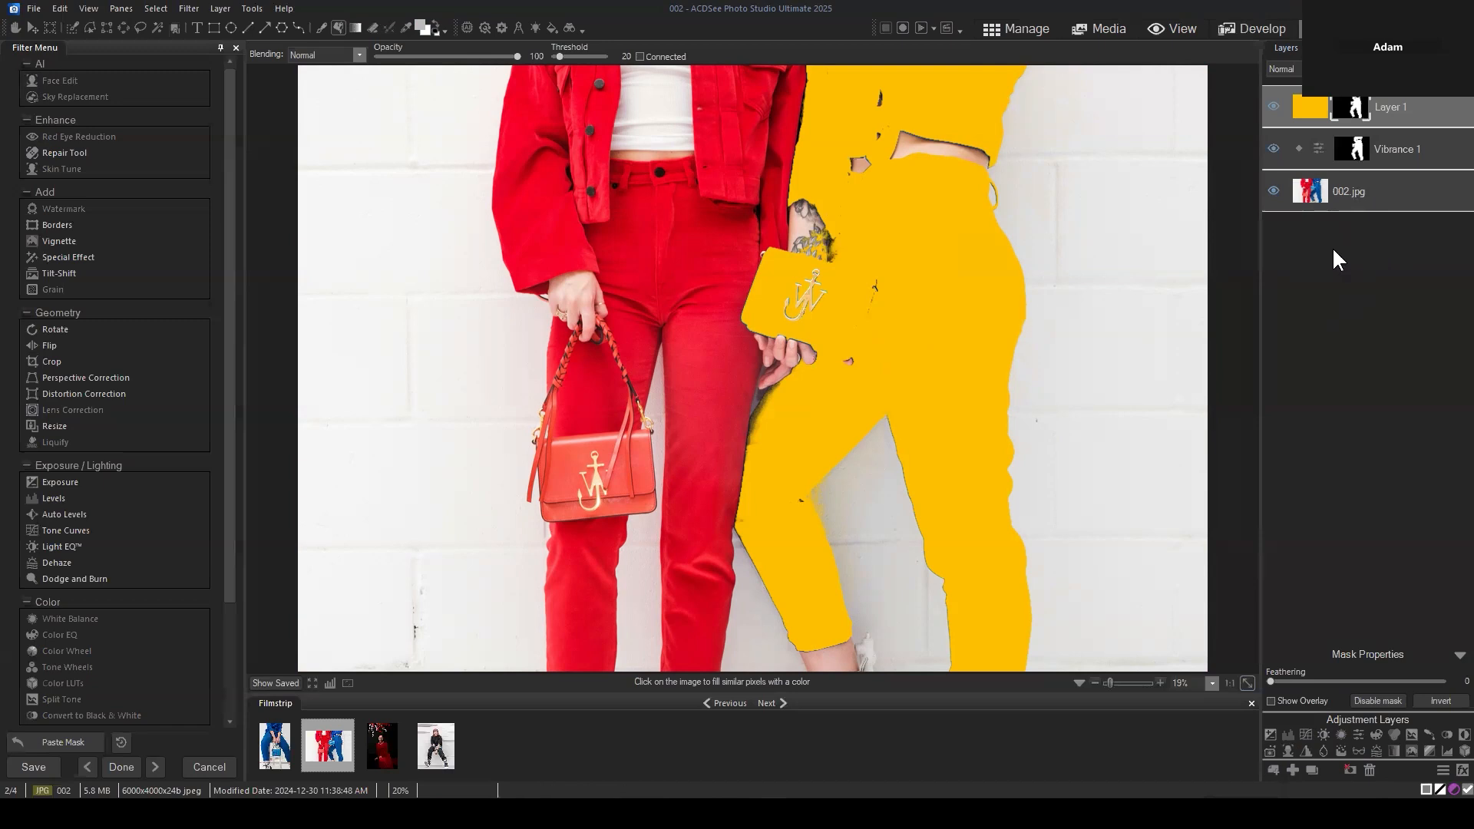
Try the Color and Soft light blend modes on the yellow layer, and return it to Color
click(1290, 69)
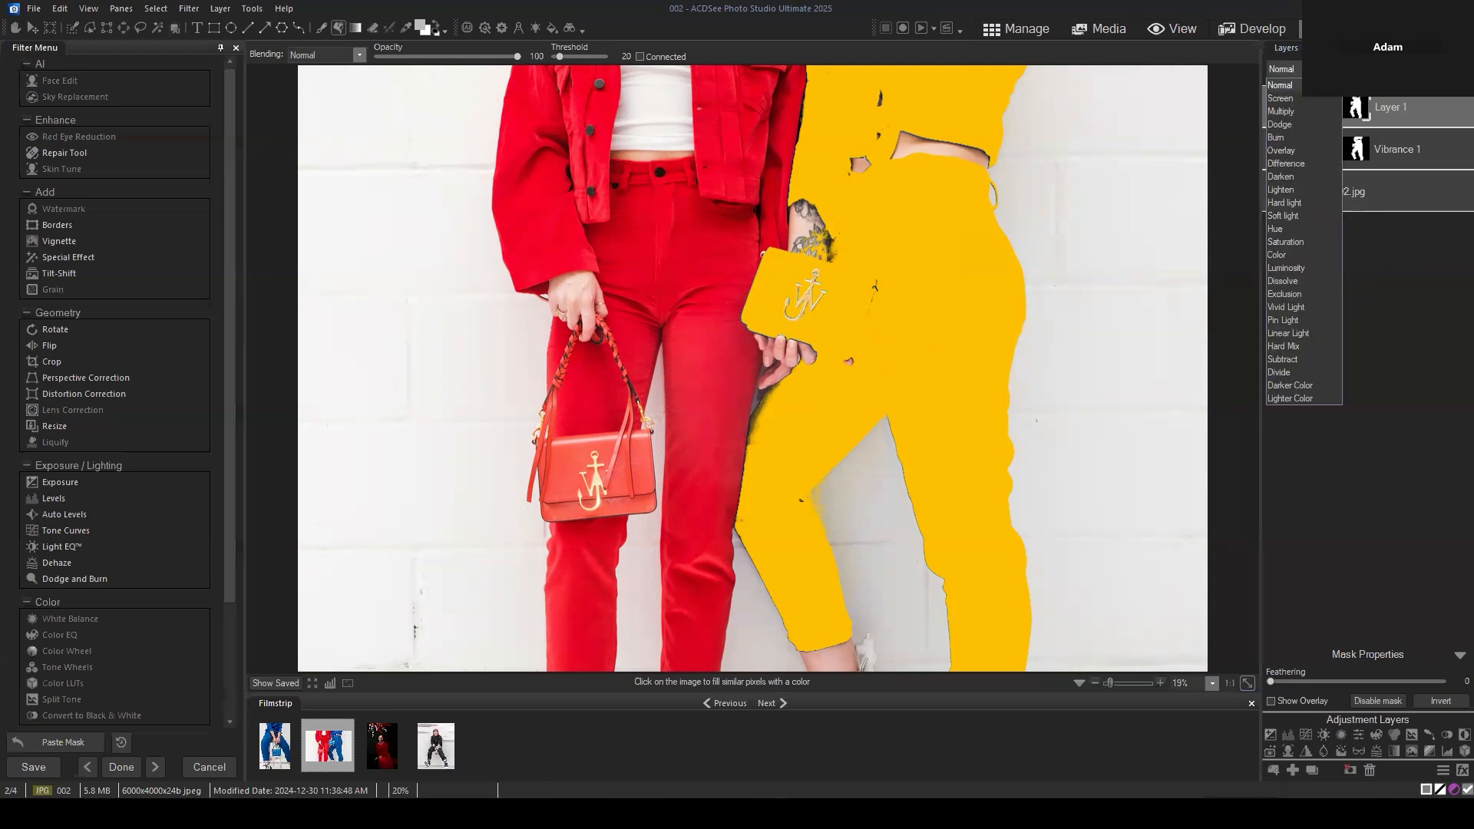
click(1296, 253)
click(1284, 70)
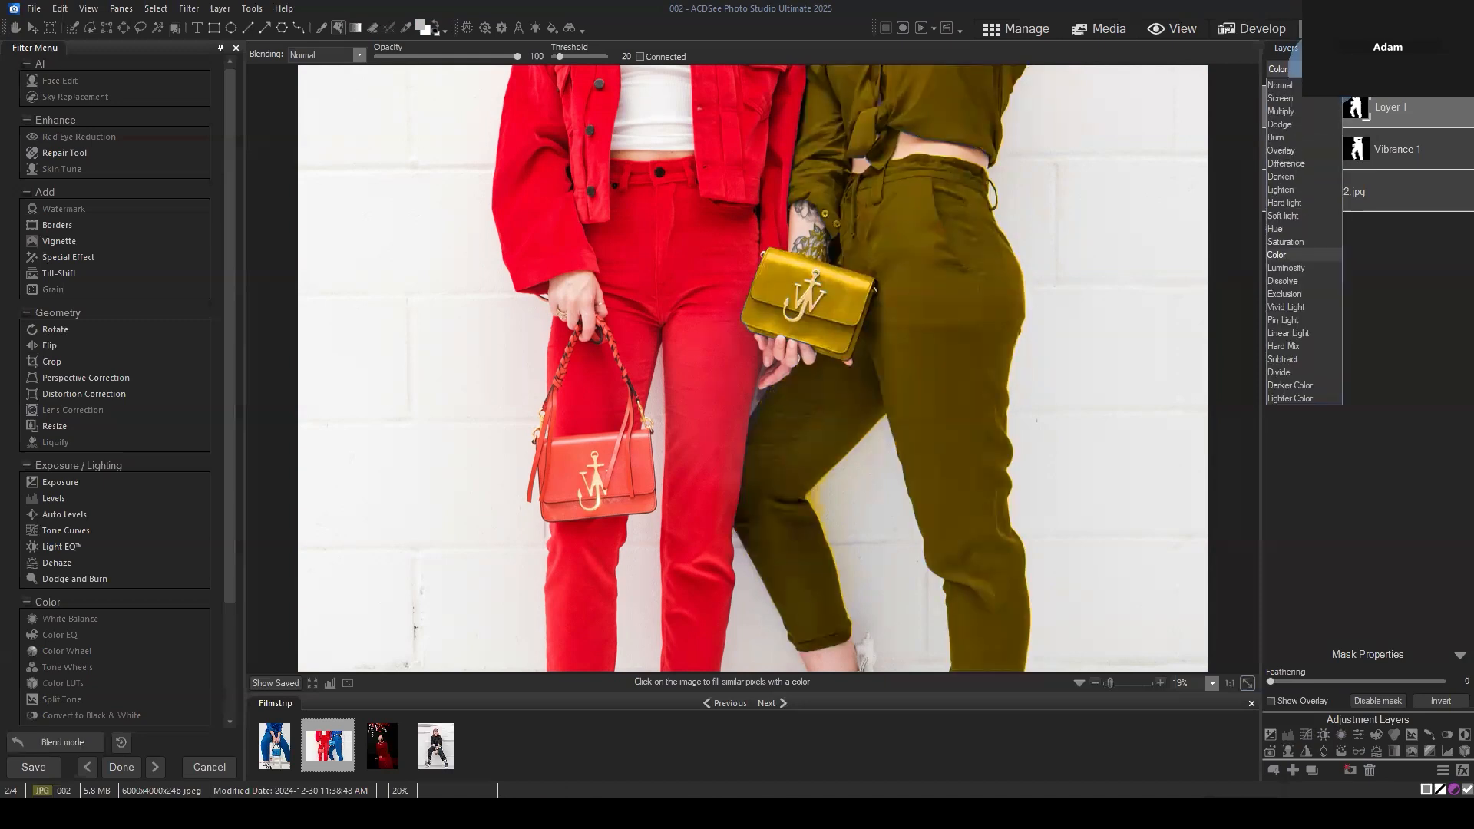
click(1293, 214)
click(1286, 70)
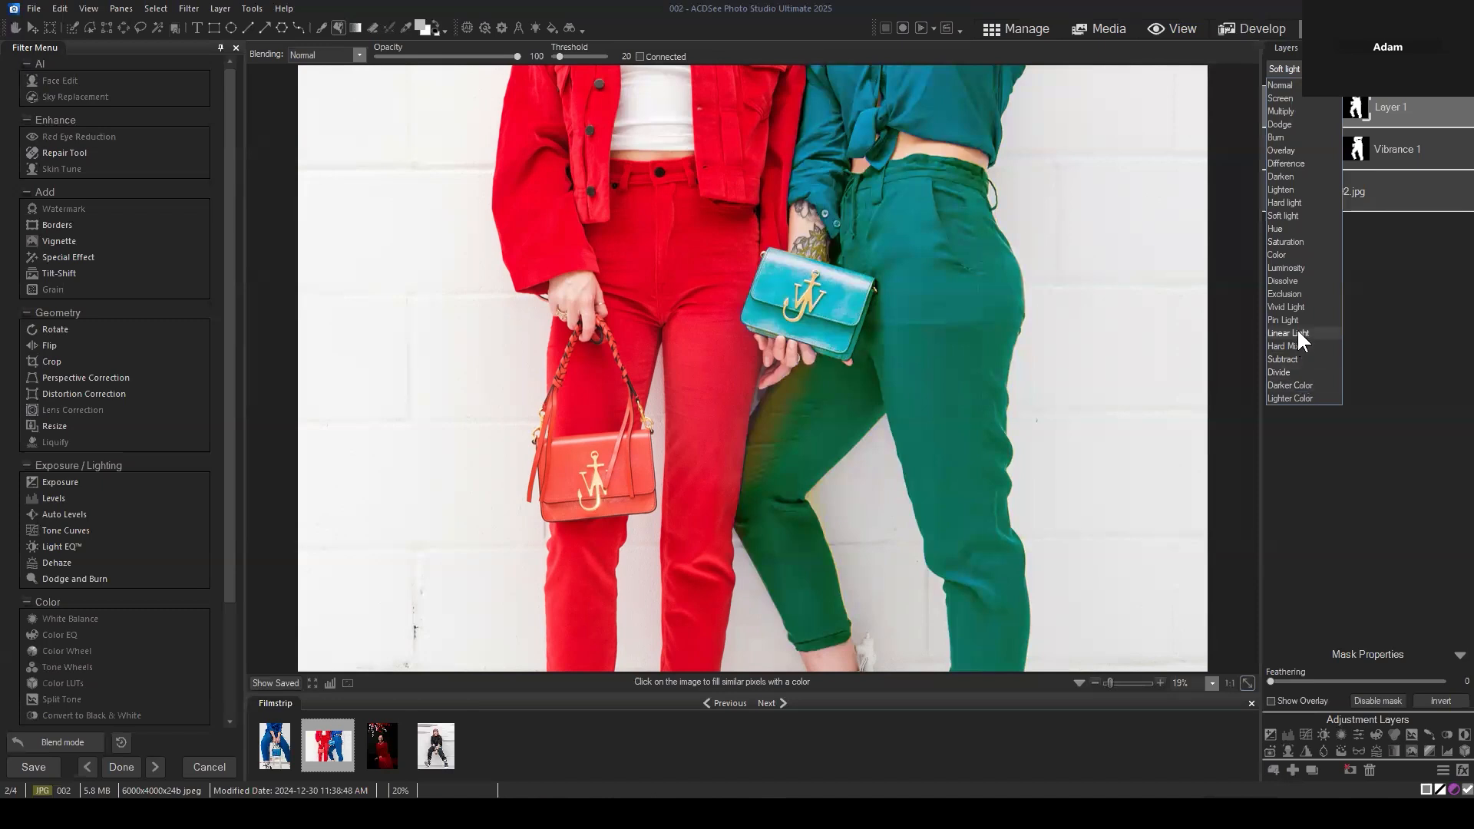
click(1300, 254)
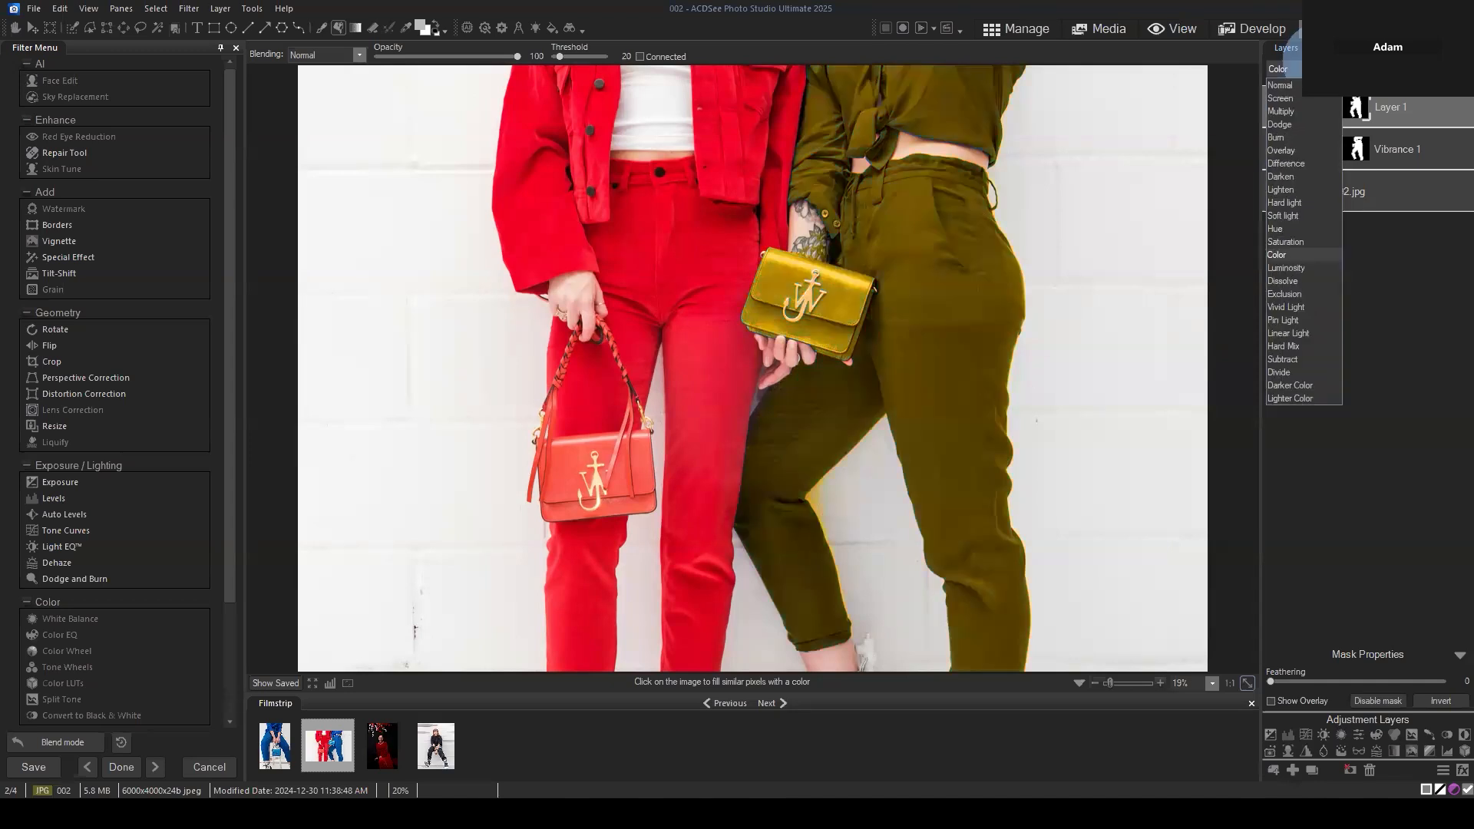
Try the Screen, Dodge, Burn and Overlay blend modes on the yellow layer
click(1301, 98)
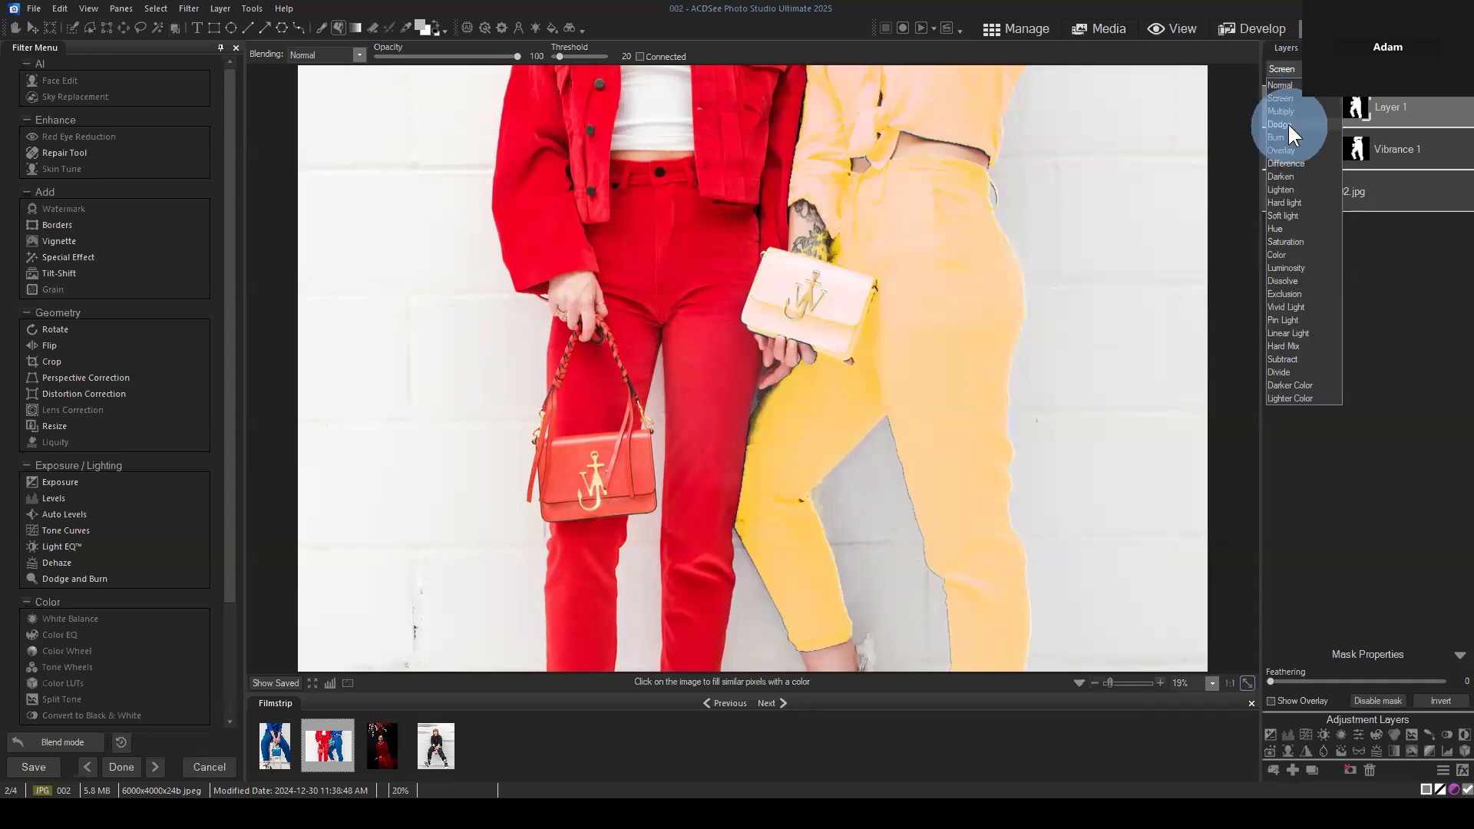
click(1288, 122)
click(1285, 139)
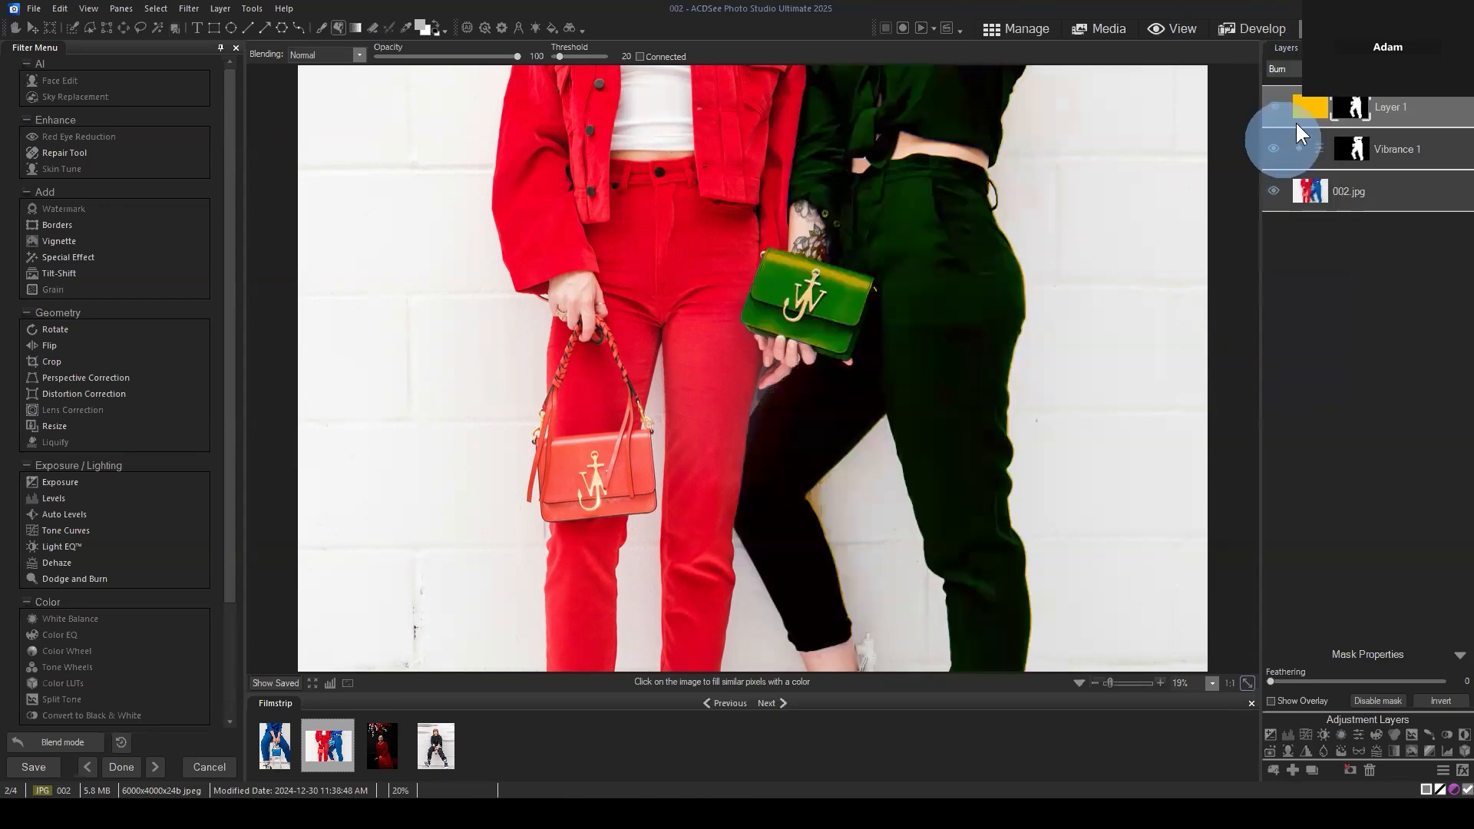
click(1319, 69)
click(1308, 150)
Try the Difference and Darken blend modes on the yellow layer, and set it to Lighten
click(1321, 70)
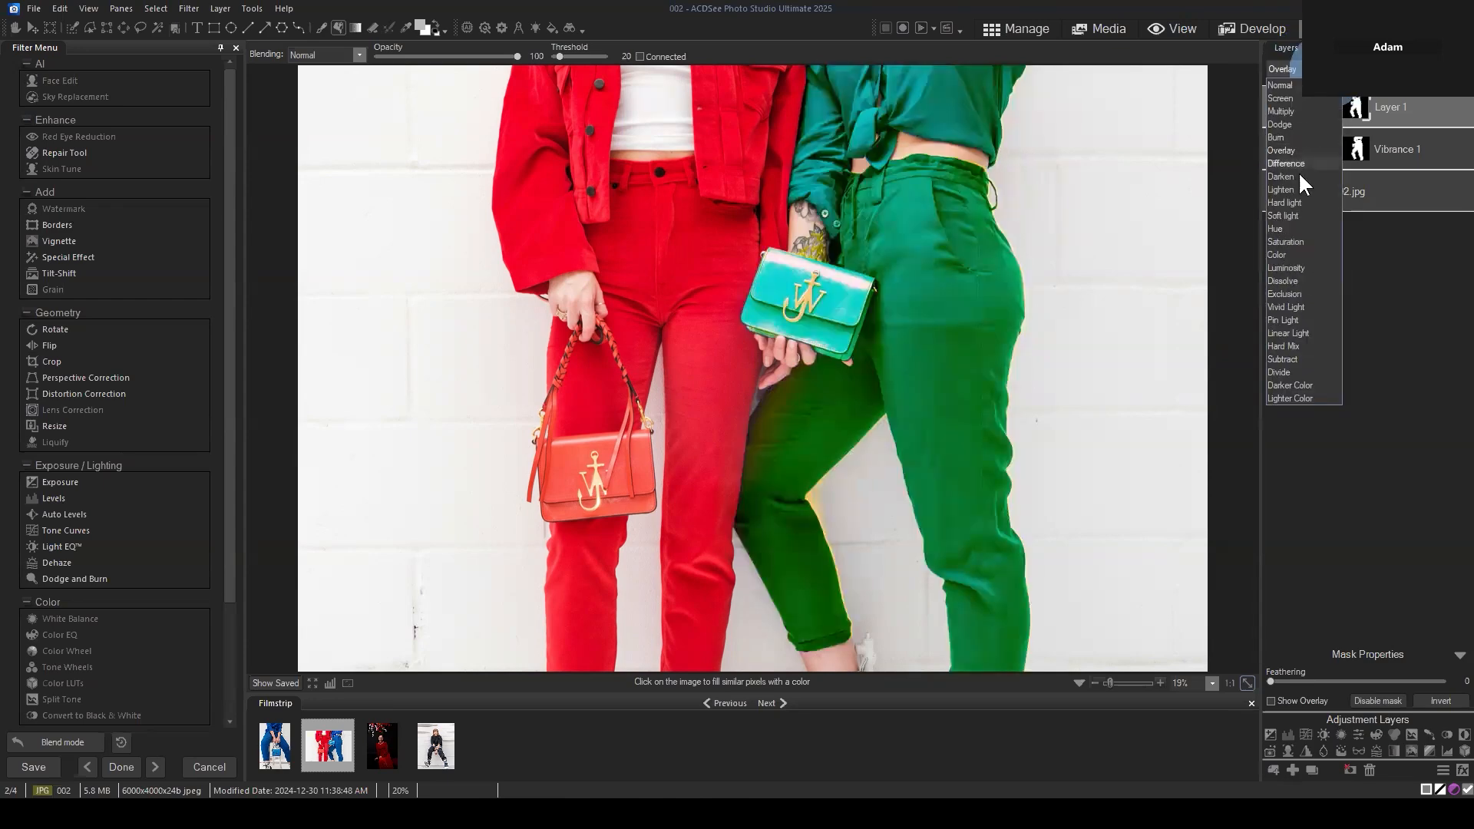
click(1298, 165)
click(1319, 69)
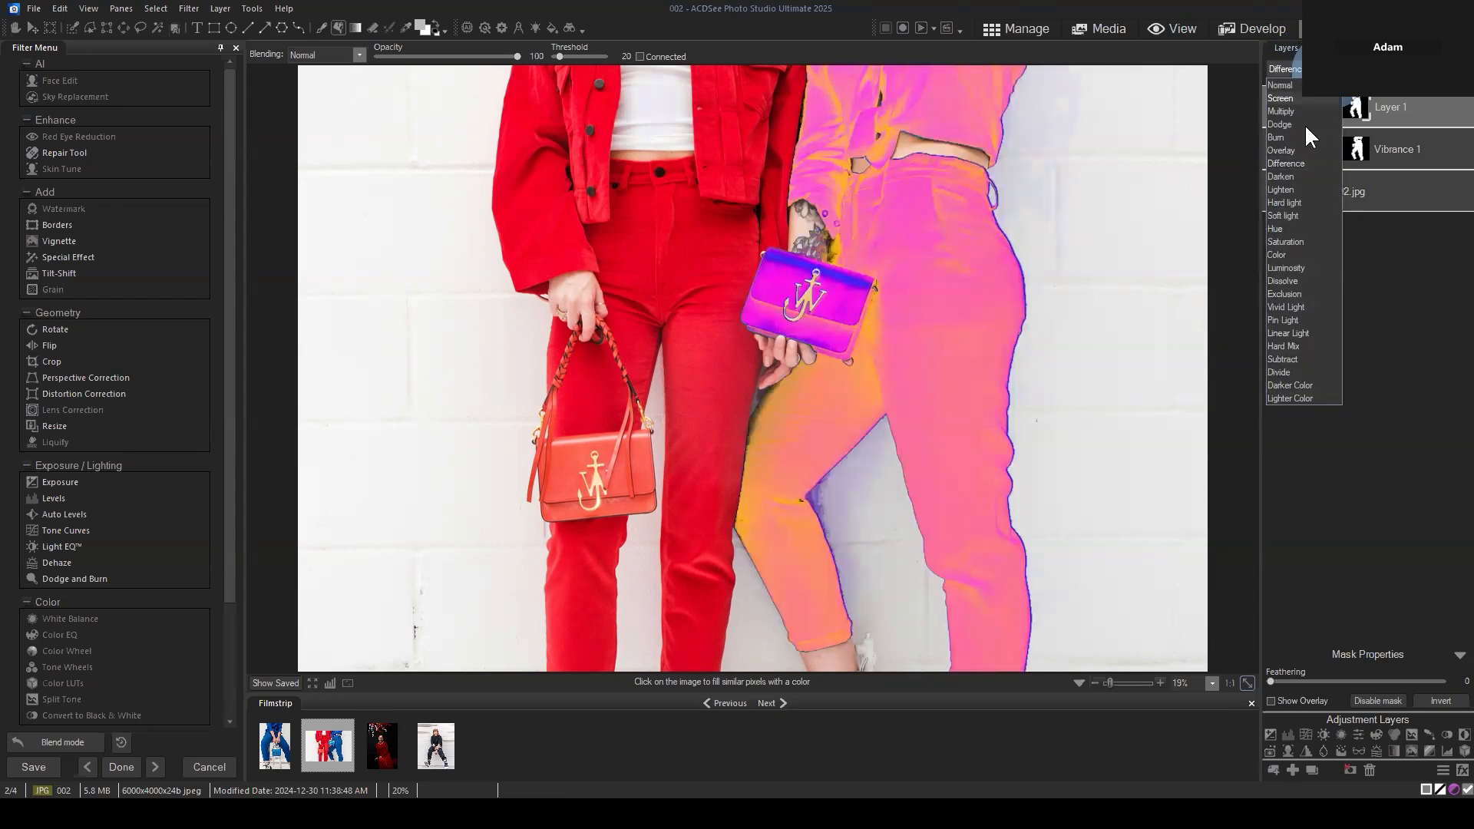
click(1289, 176)
click(1319, 69)
click(1290, 189)
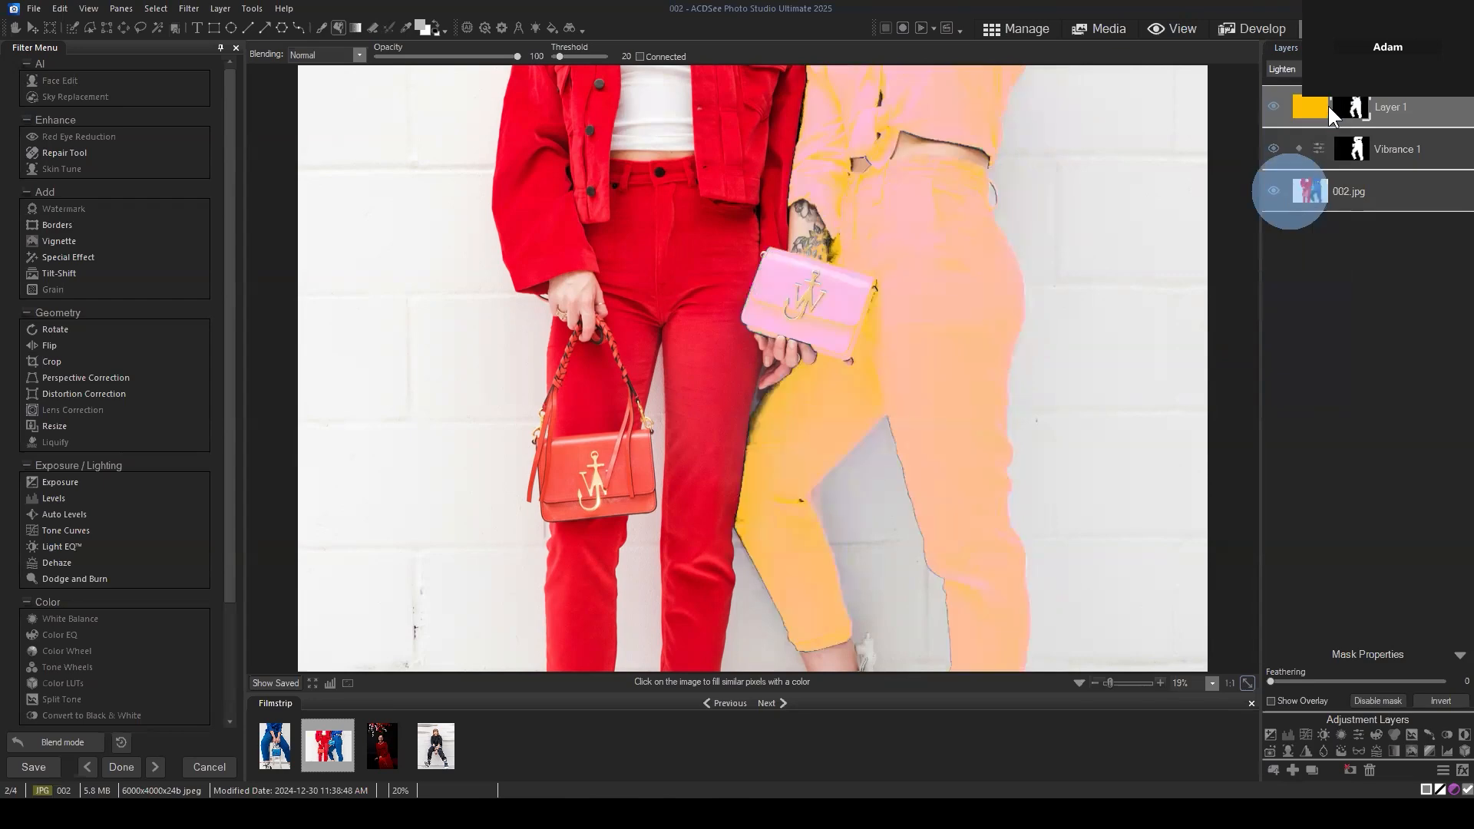
click(1320, 69)
click(1301, 192)
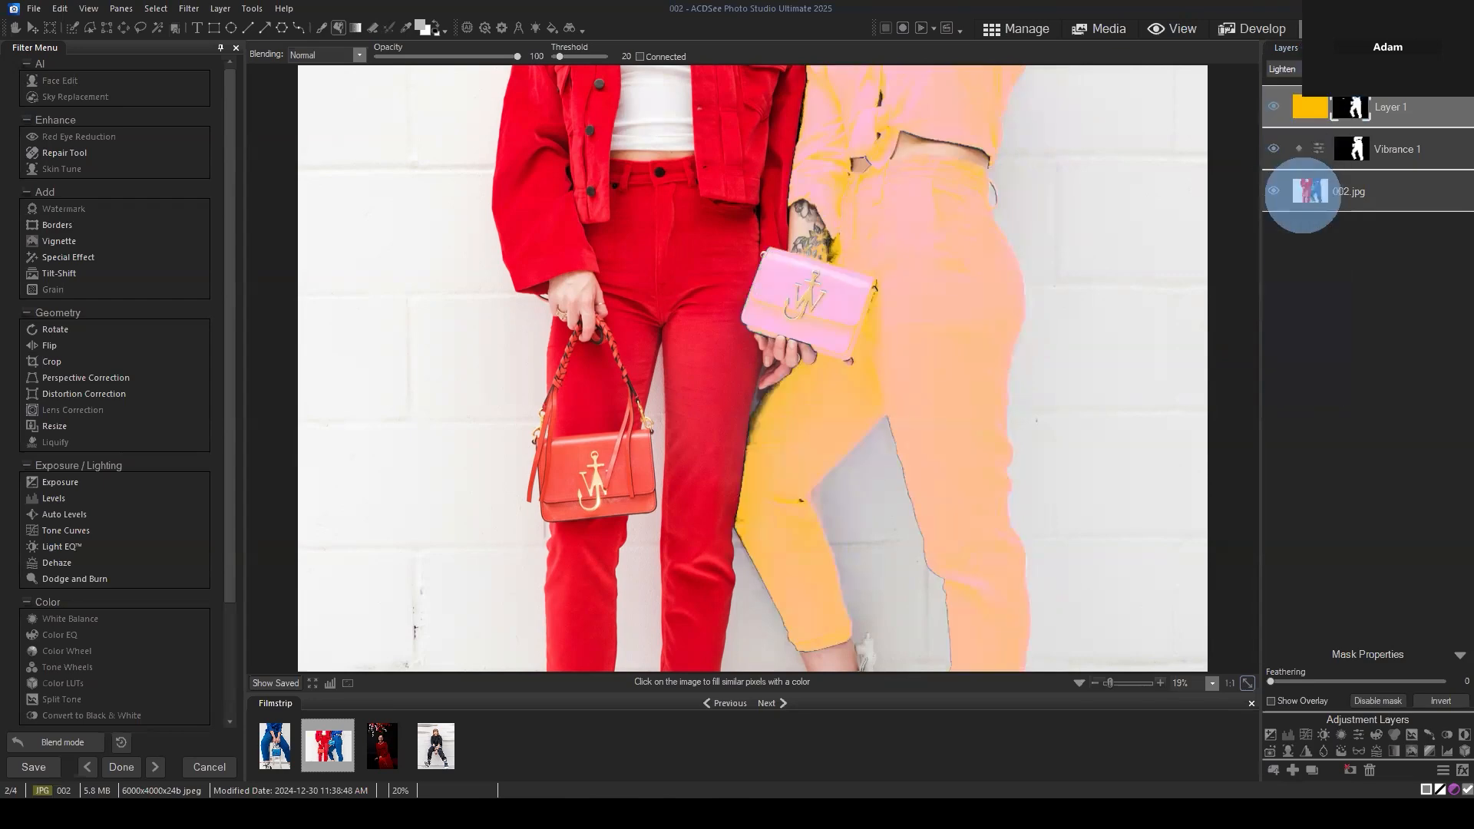
Try the Soft light blend mode on the yellow layer, and set it to Color
click(1284, 69)
click(1281, 222)
click(1320, 69)
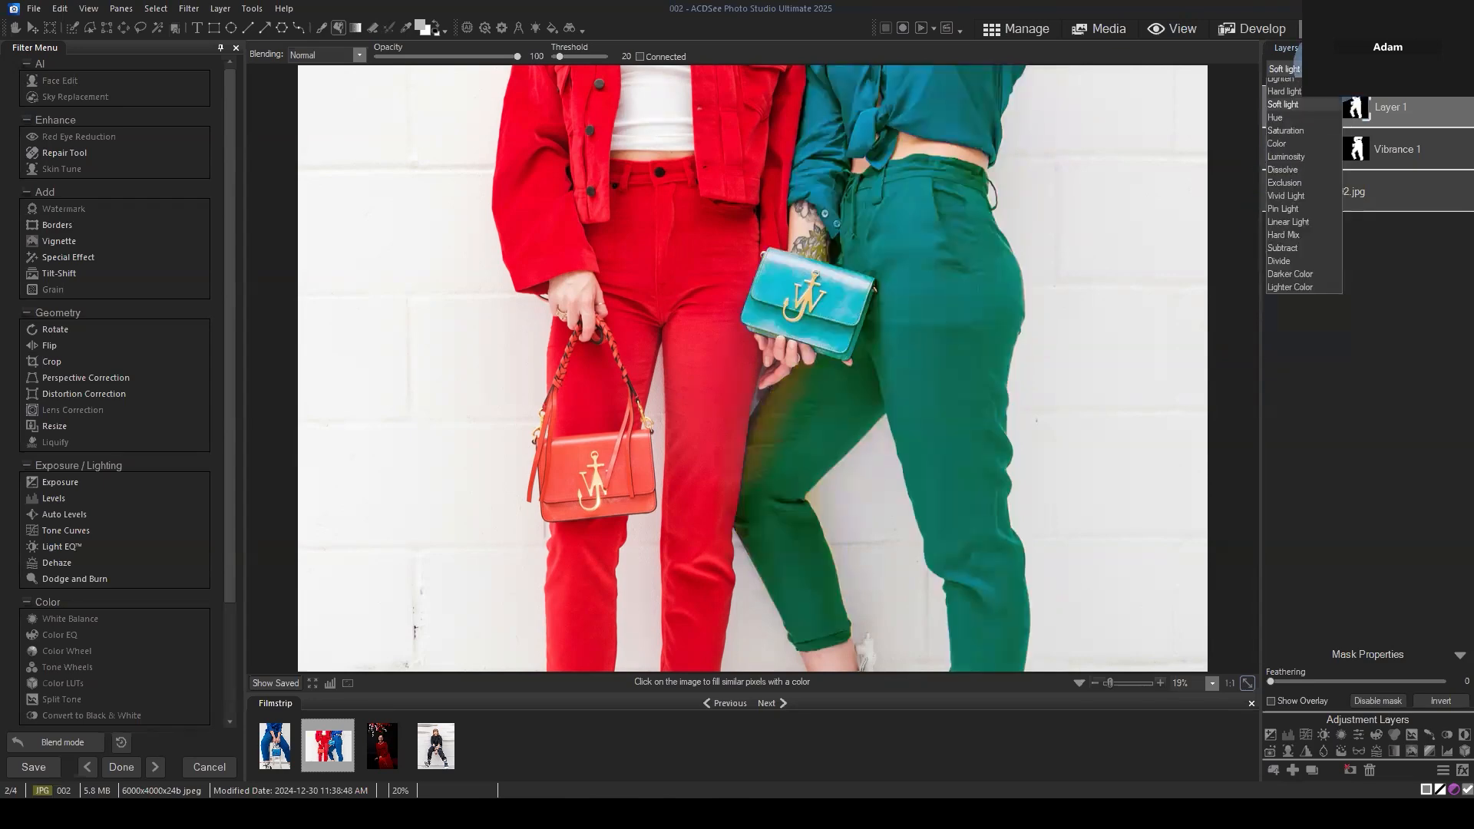
click(1287, 258)
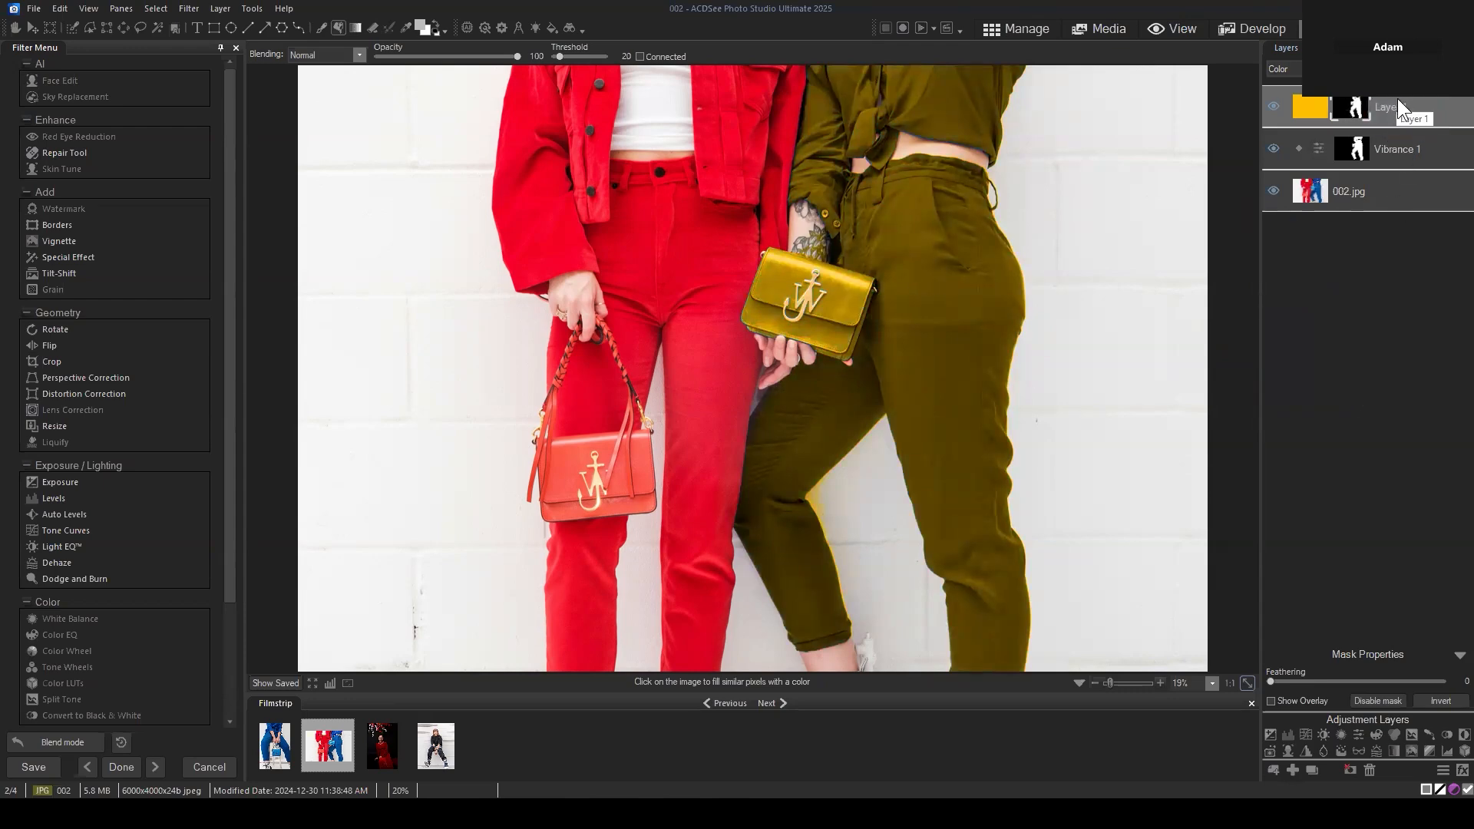
Set the Lightness of the Vibrance 1 adjustment layer to 14, leaving Saturation at its default
click(1358, 189)
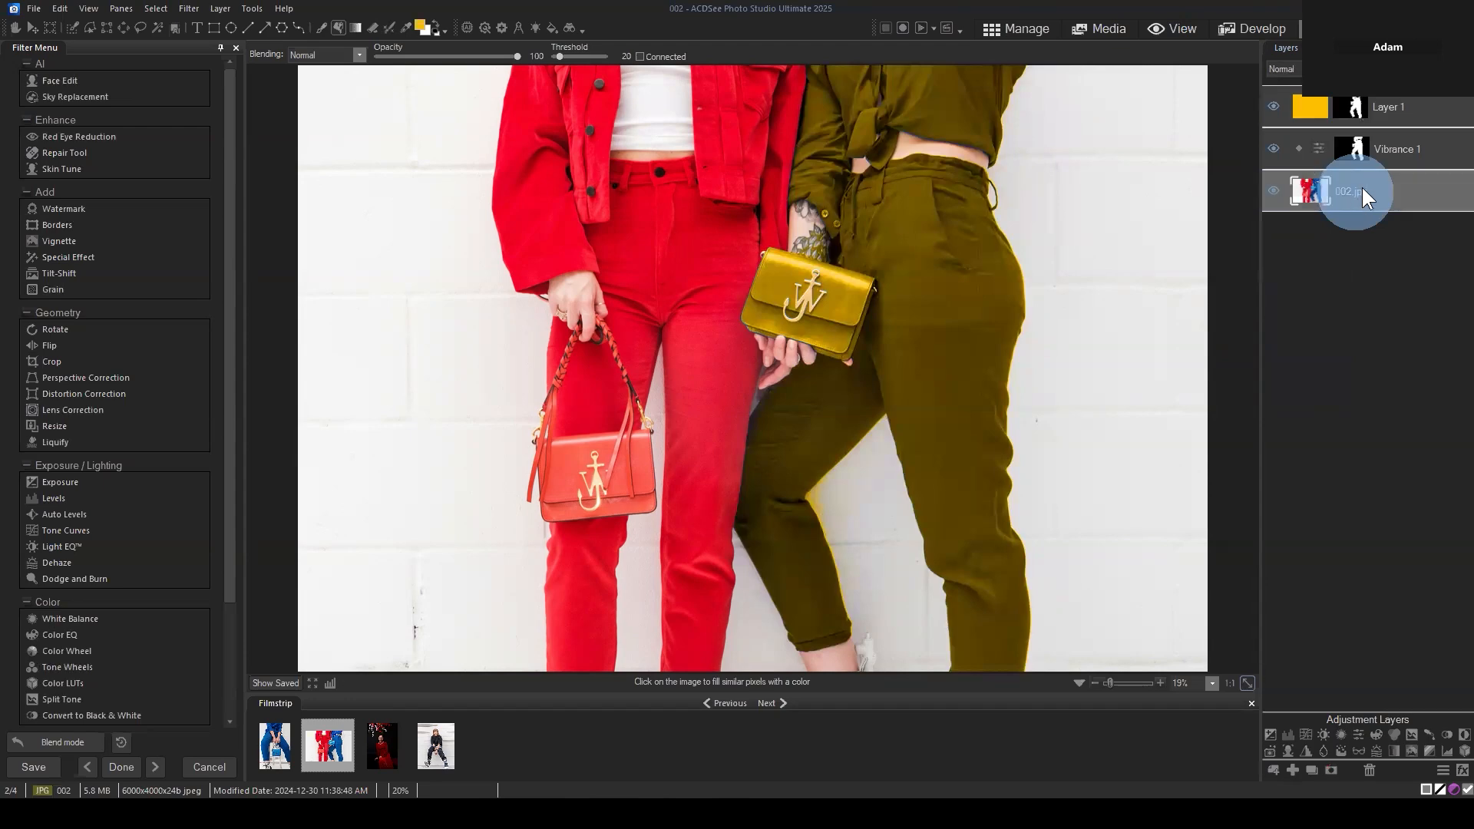
click(1411, 145)
drag(1355, 658, 1246, 680)
right_click(1379, 654)
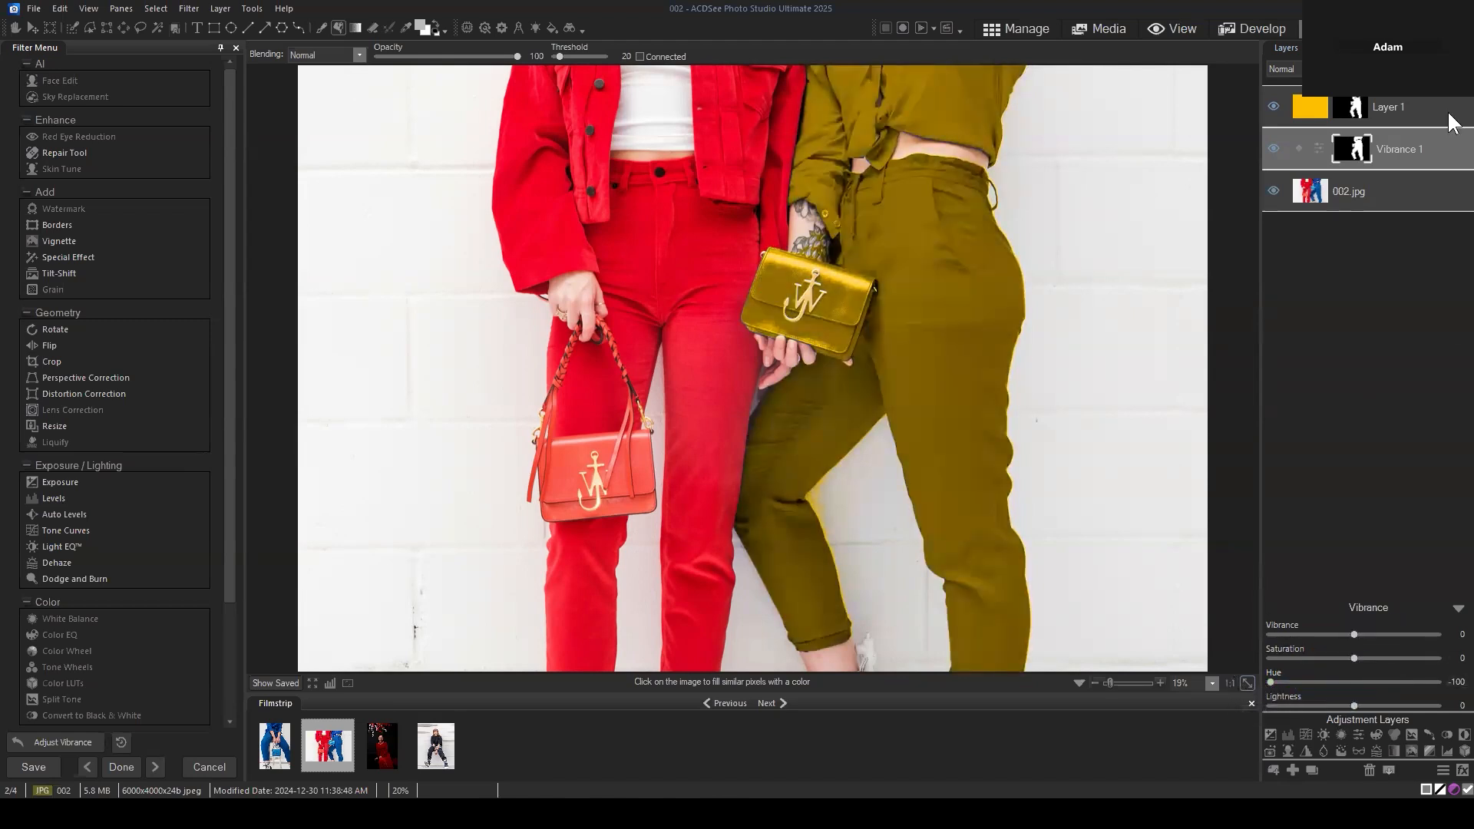
drag(1356, 705, 1365, 705)
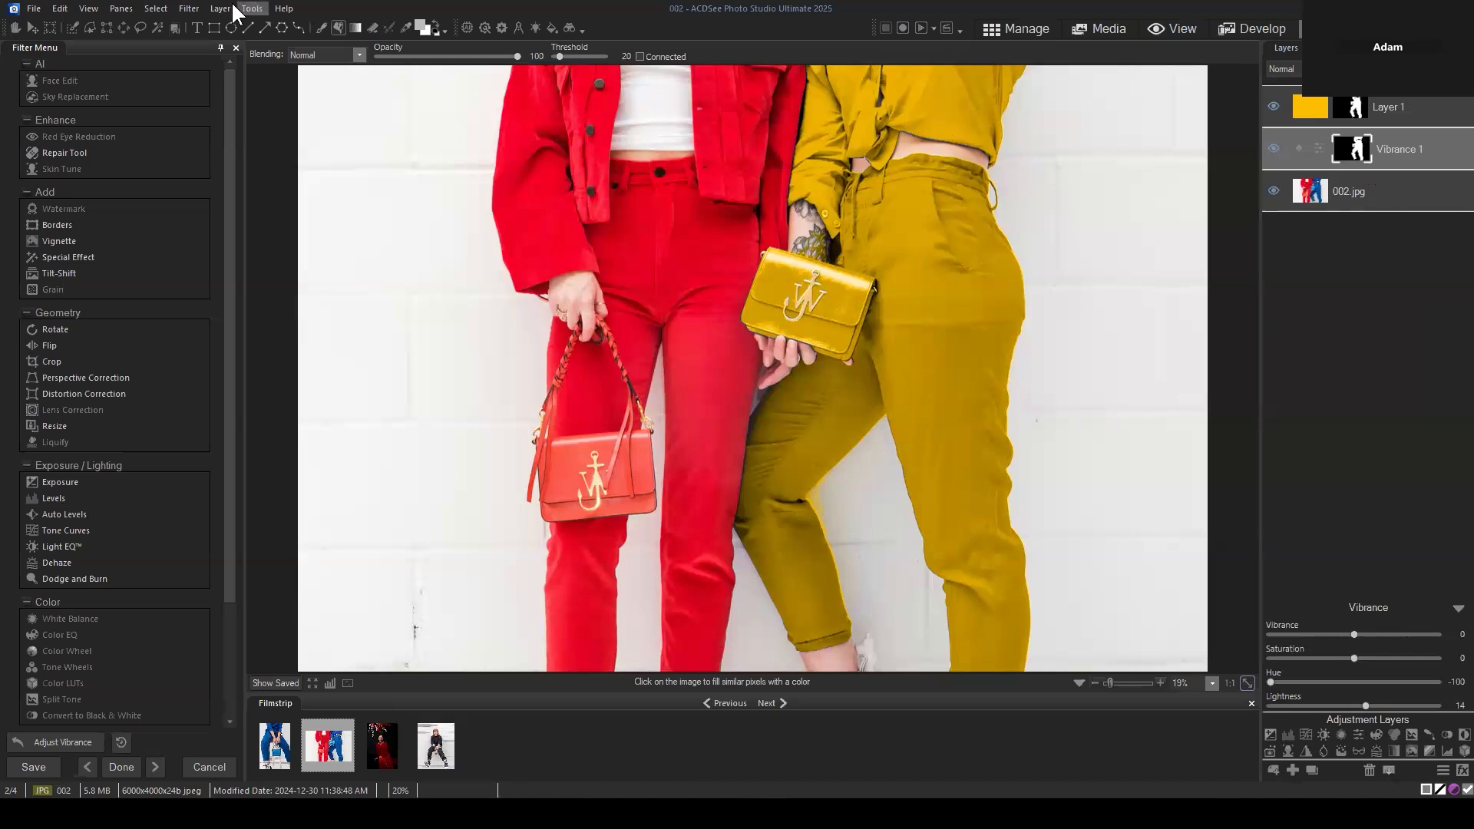
Preview a color range selection of the blue tones on the Vibrance 1 layer's mask, and cancel it
click(171, 10)
click(221, 132)
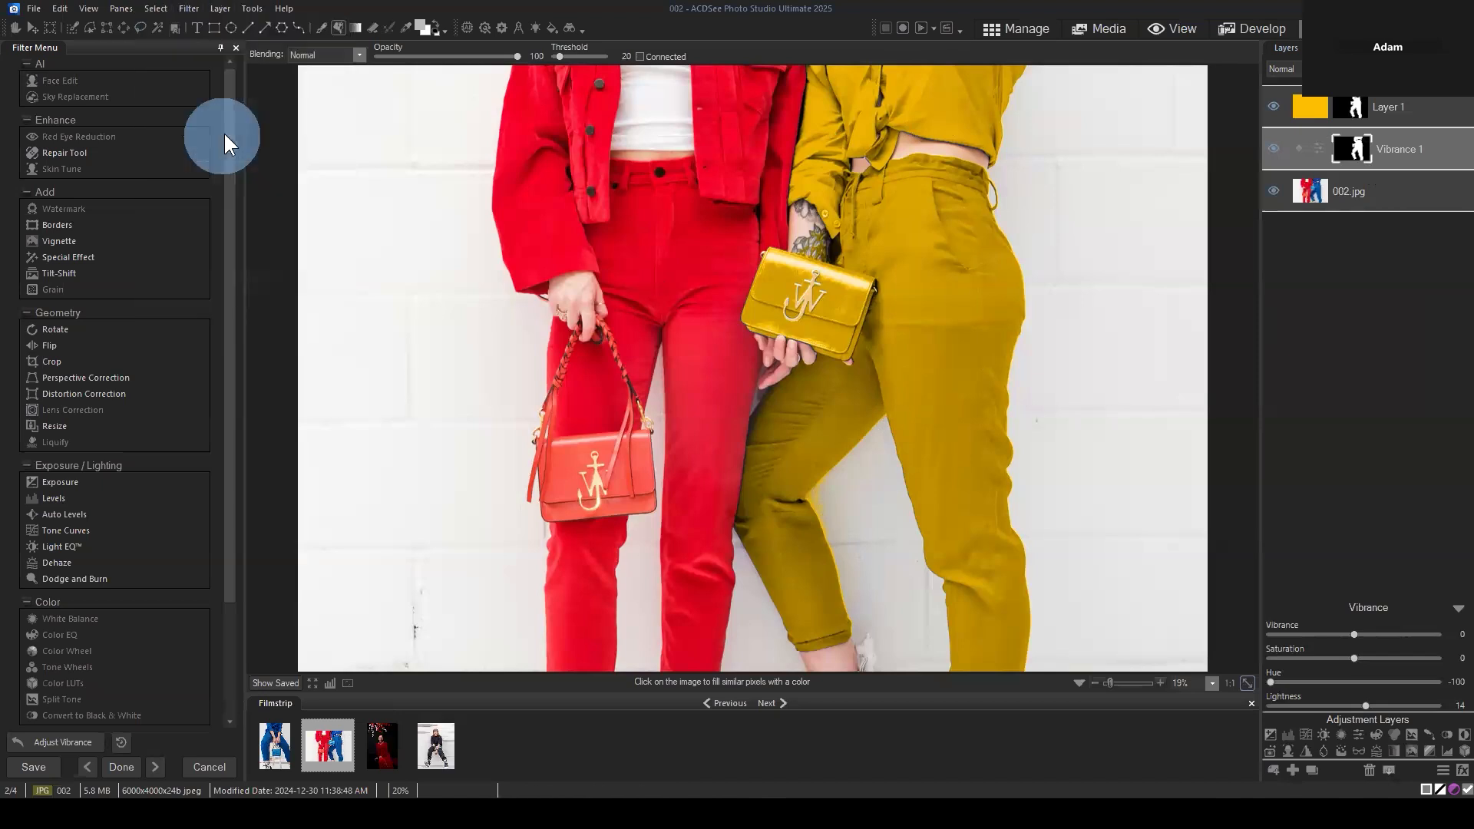
click(1078, 301)
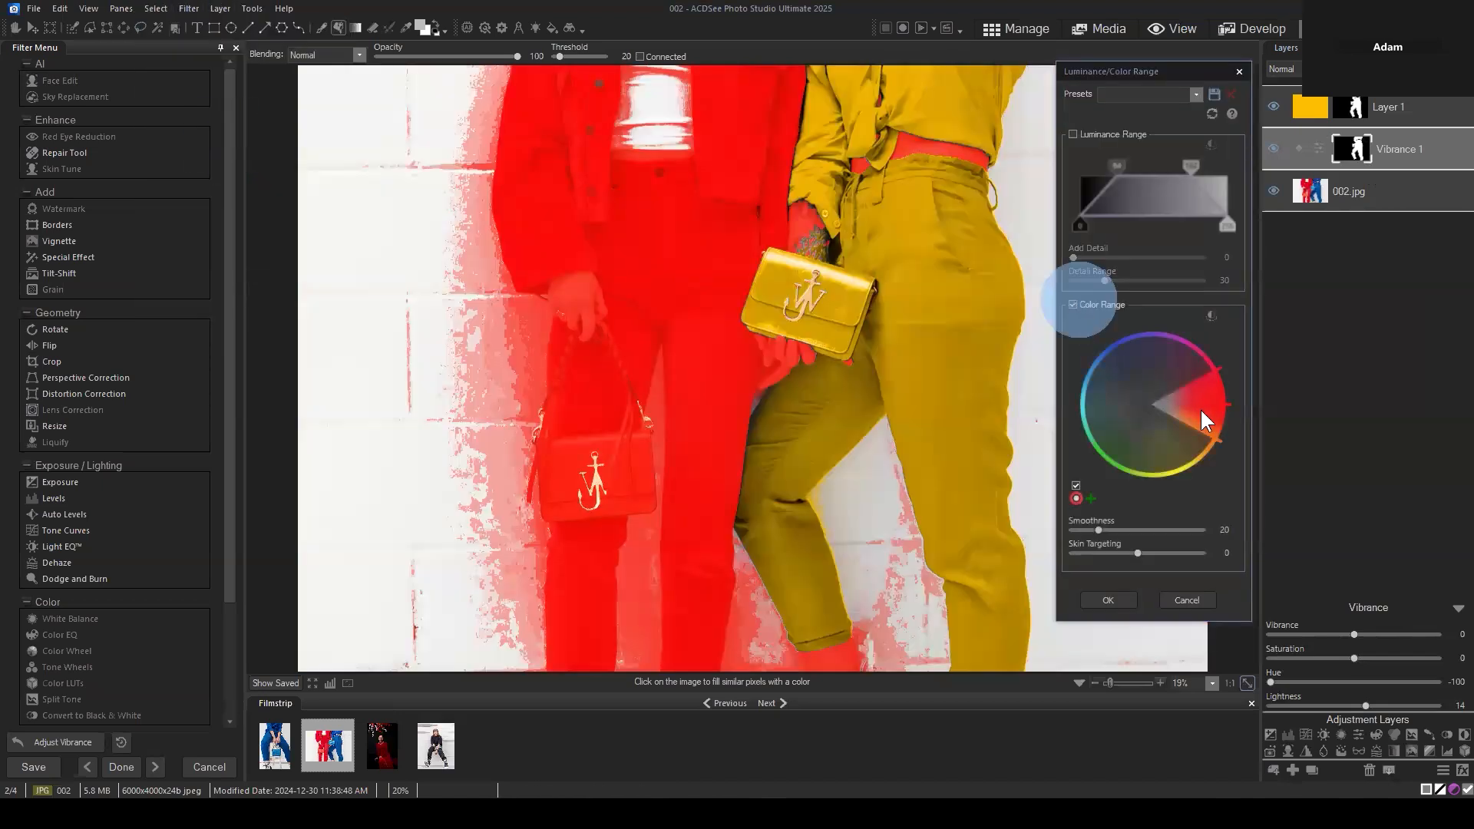
drag(1202, 403, 1064, 348)
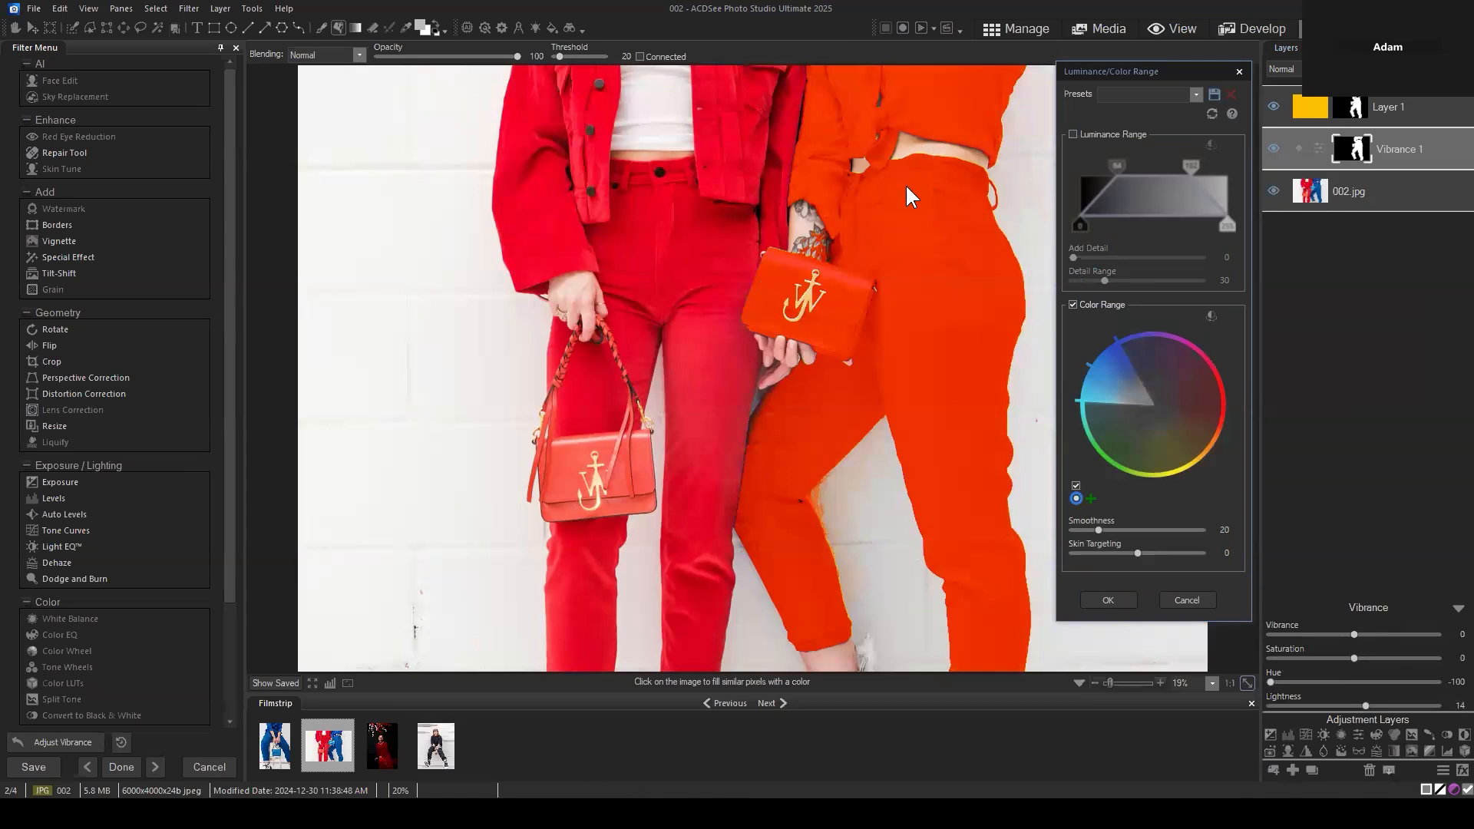
click(1191, 601)
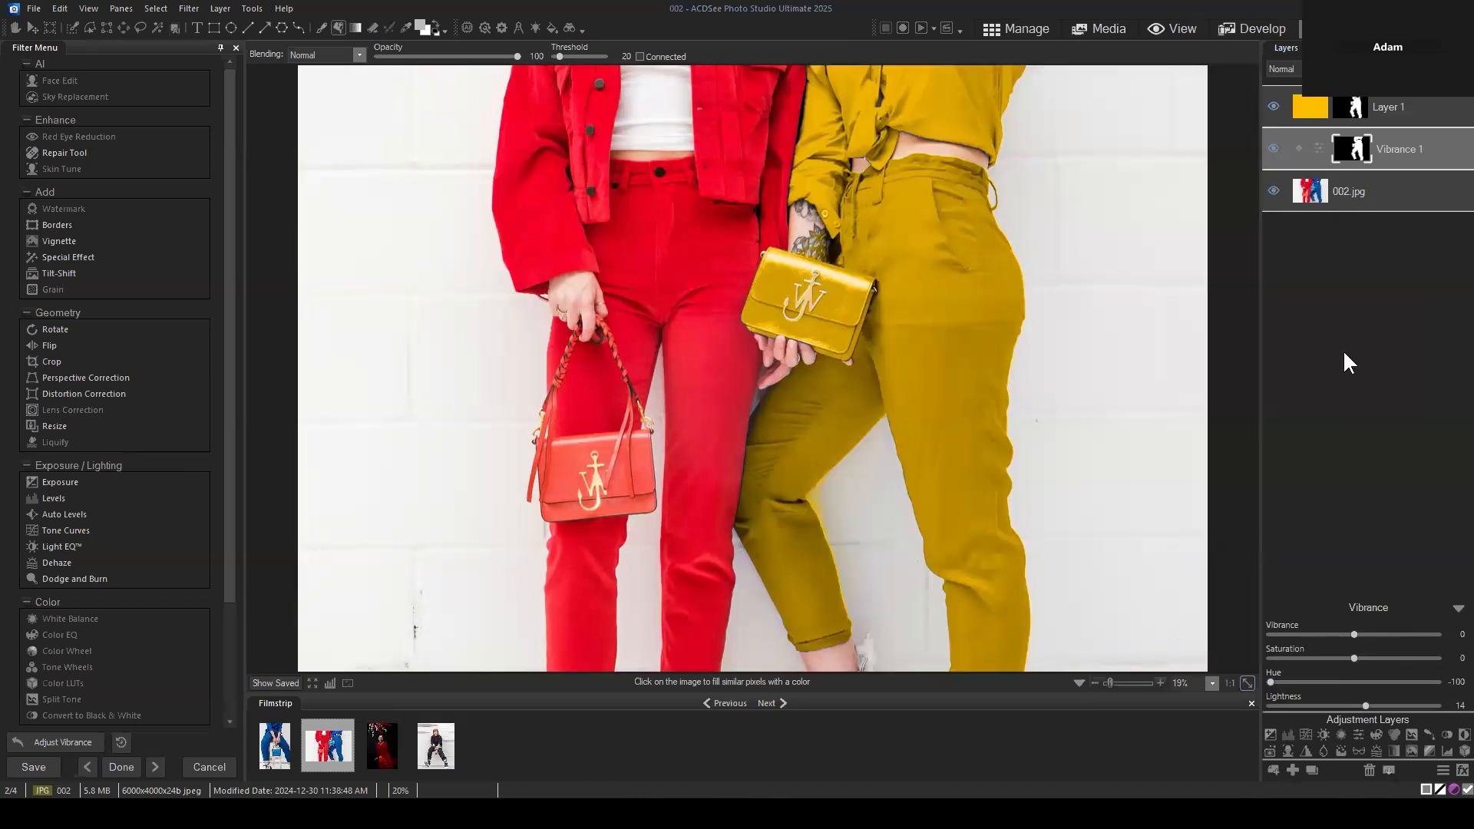
Set the yellow layer's blend mode to Normal and select the layer's color content
click(1391, 154)
click(1412, 146)
click(1397, 109)
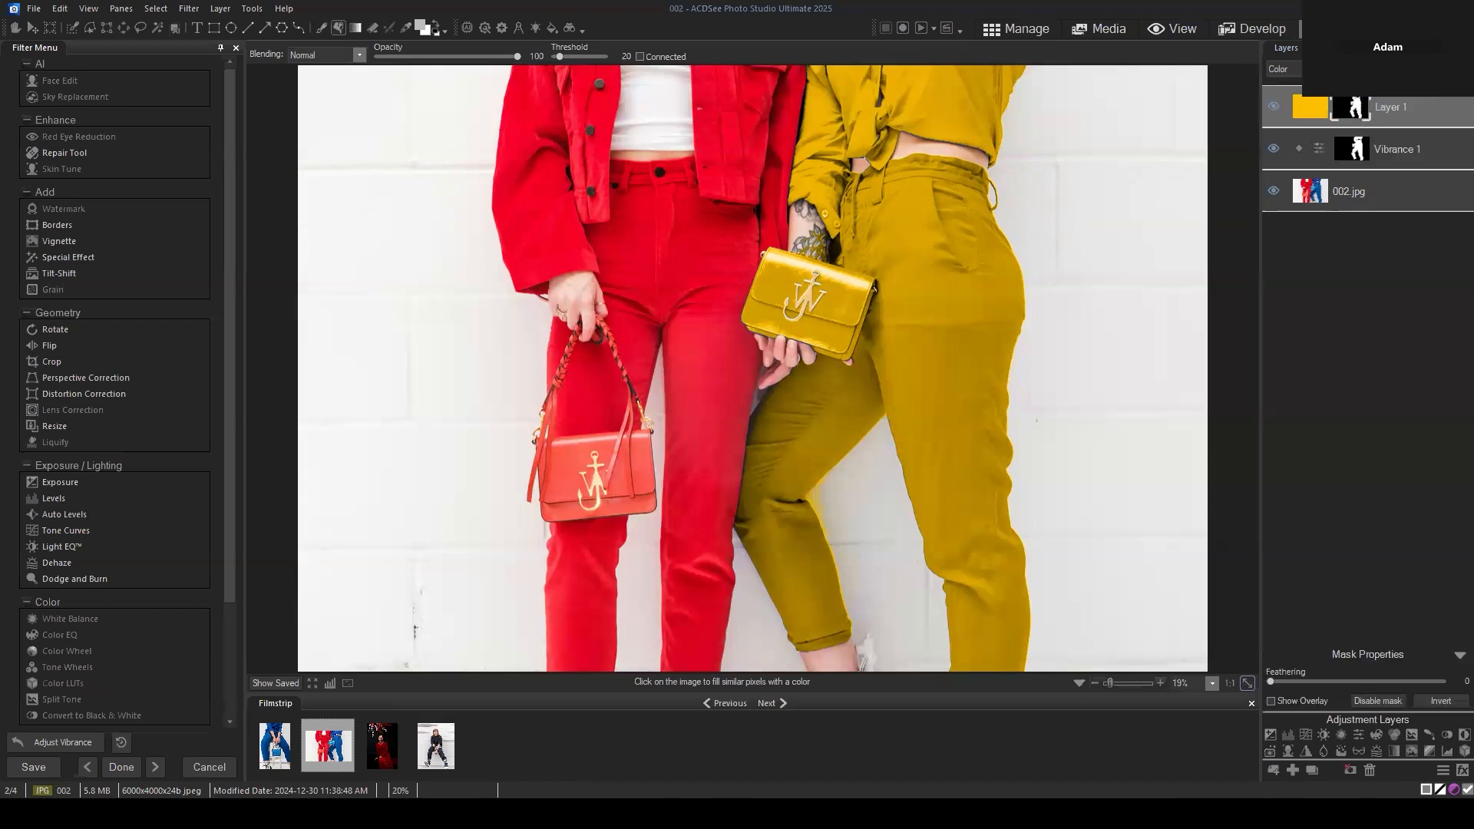
click(1282, 68)
click(1281, 83)
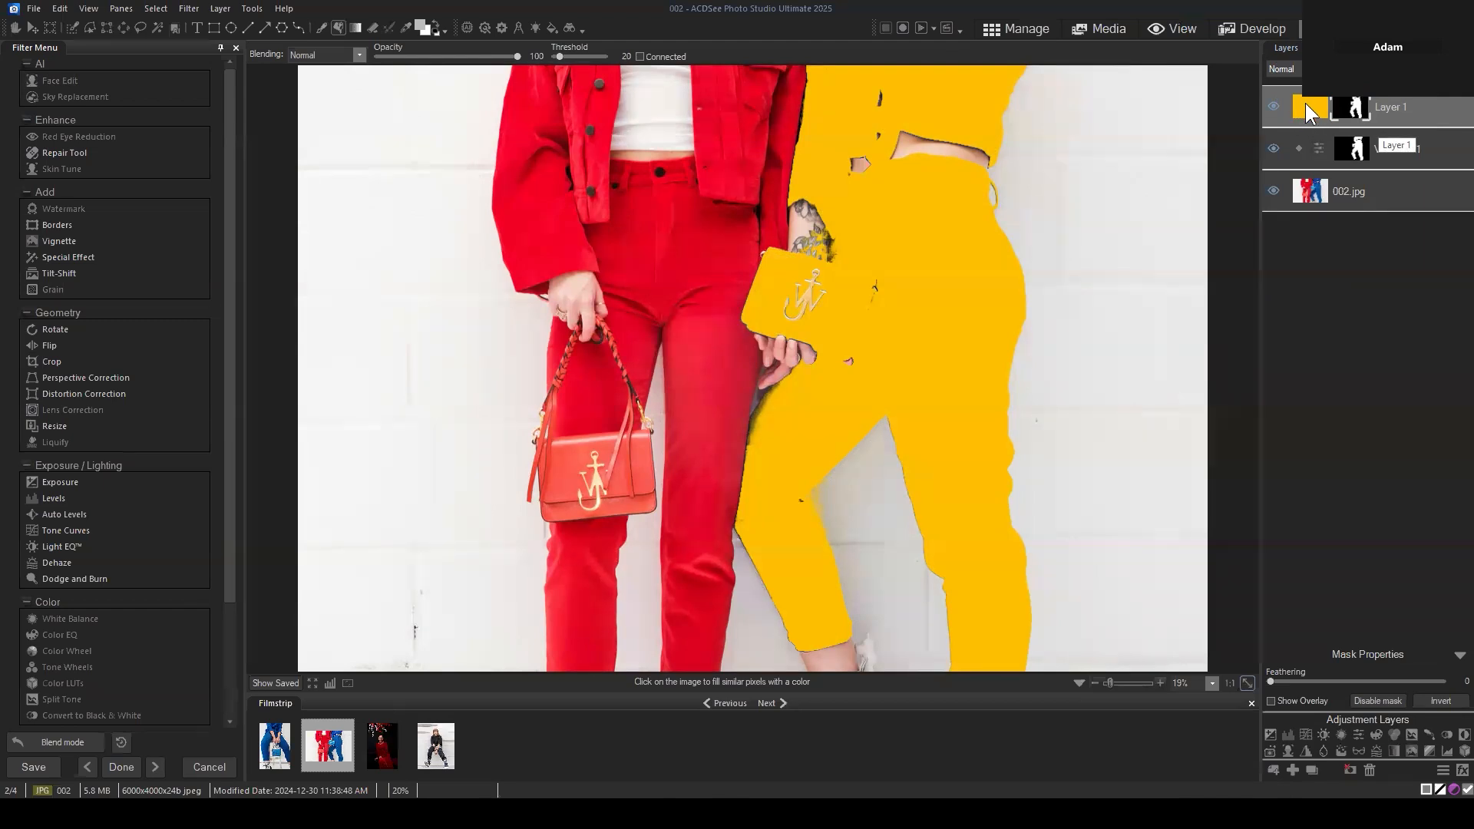
click(1306, 103)
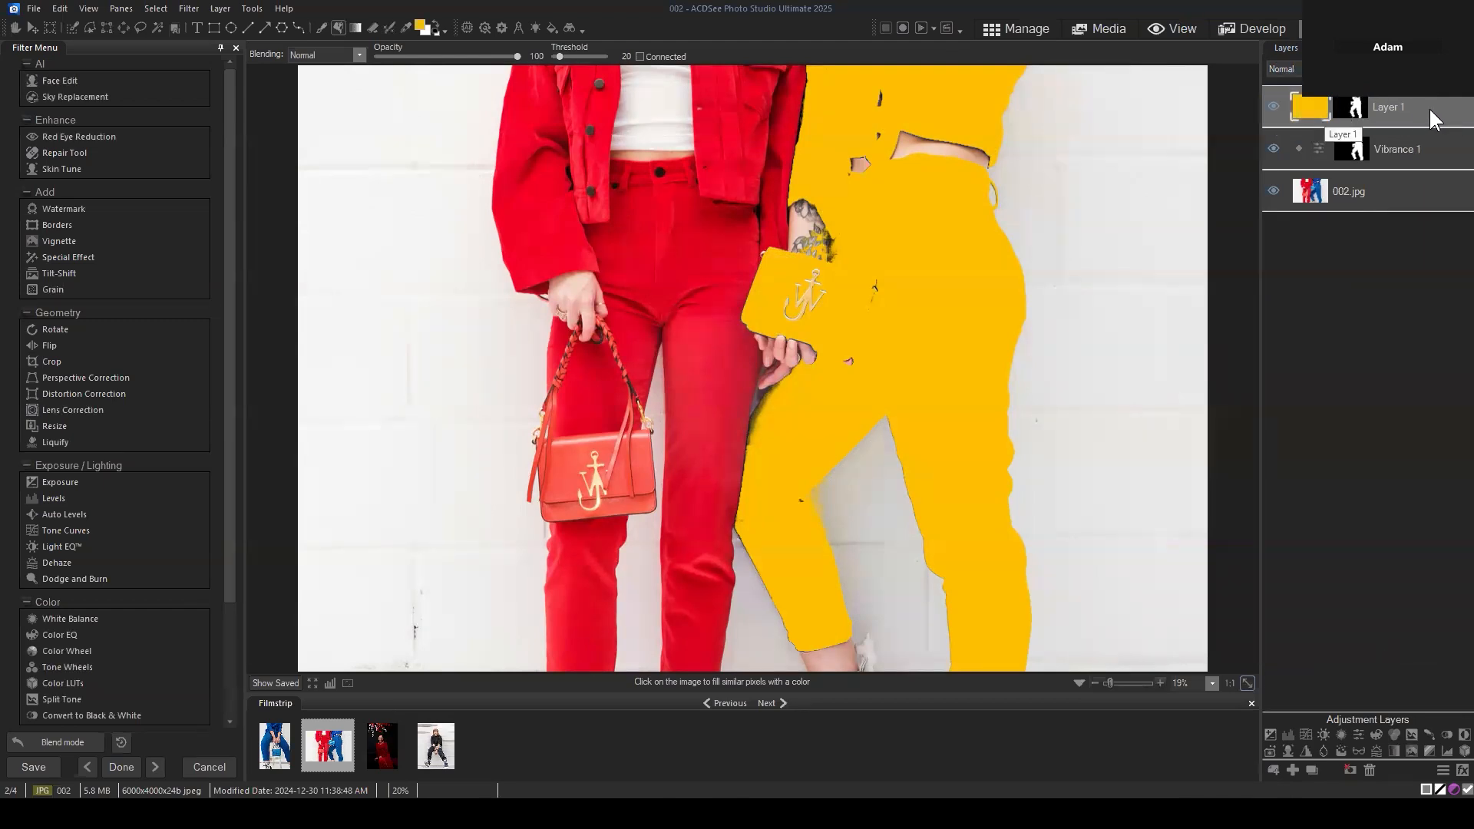
Copy the Vibrance 1 layer's mask and select the mask of the yellow layer
click(1355, 149)
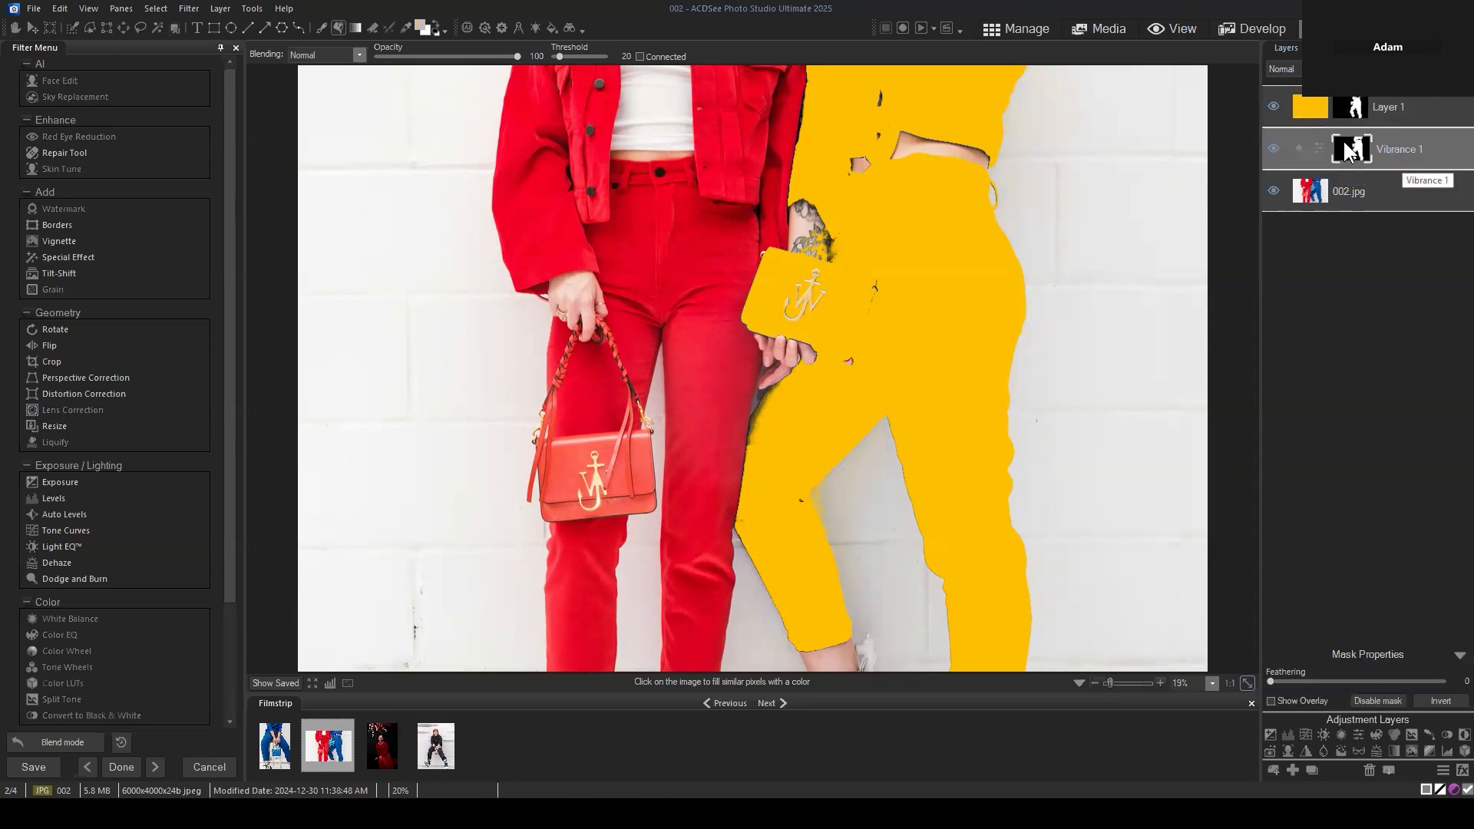
right_click(1350, 152)
click(1304, 217)
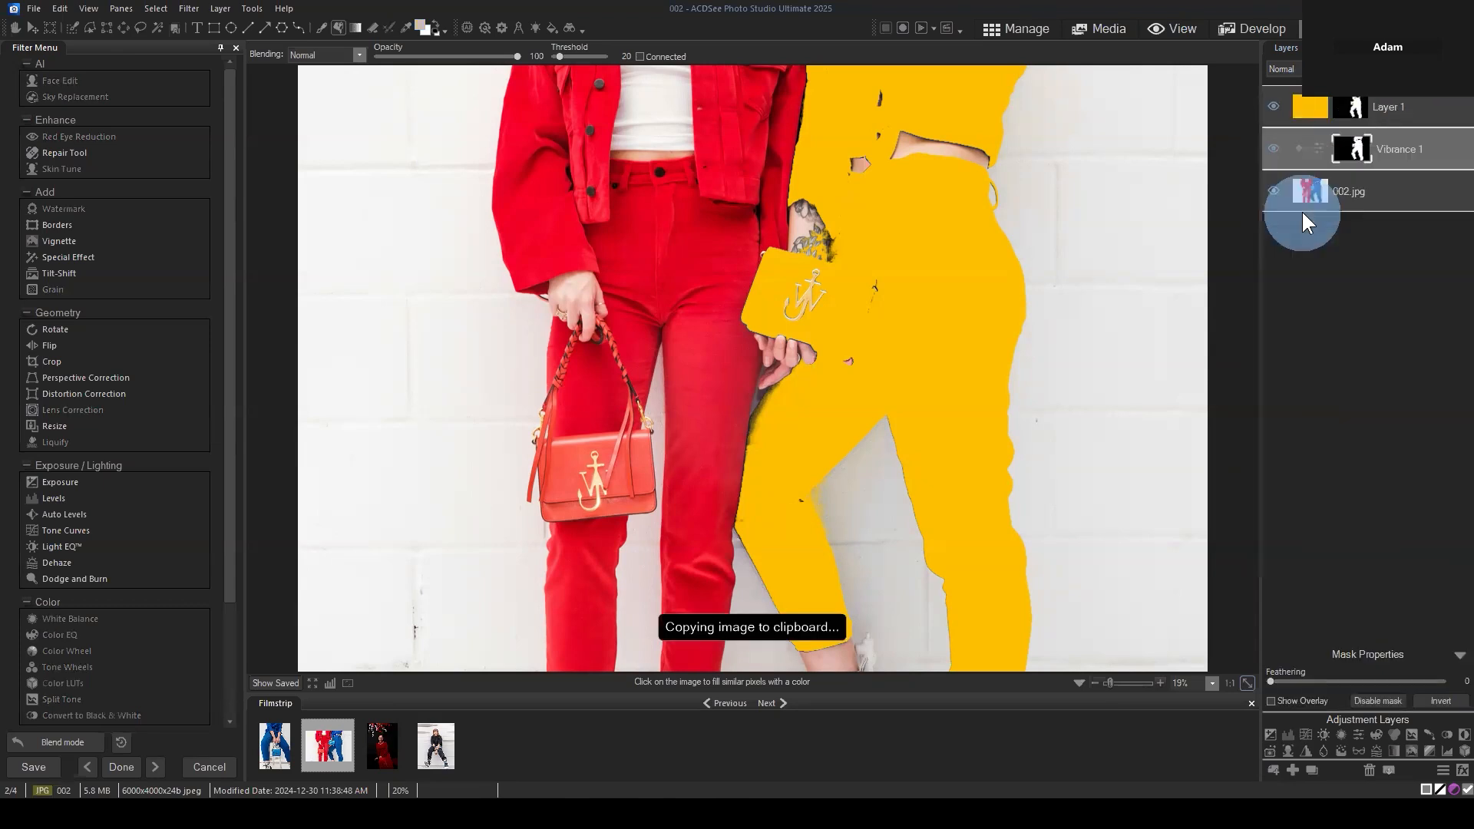
click(1352, 109)
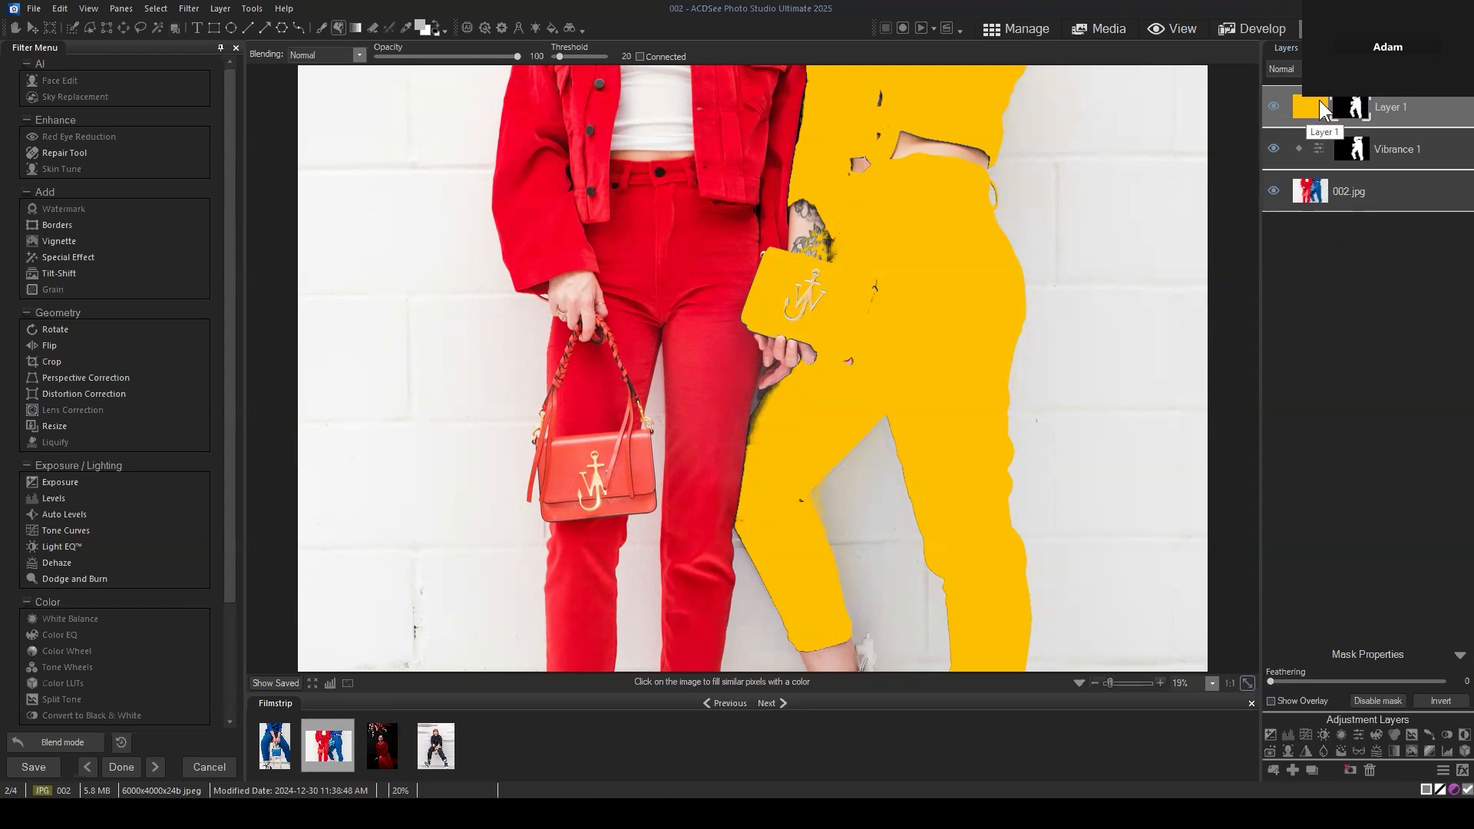
Return the yellow layer's blend mode to Color
click(1283, 69)
click(1281, 259)
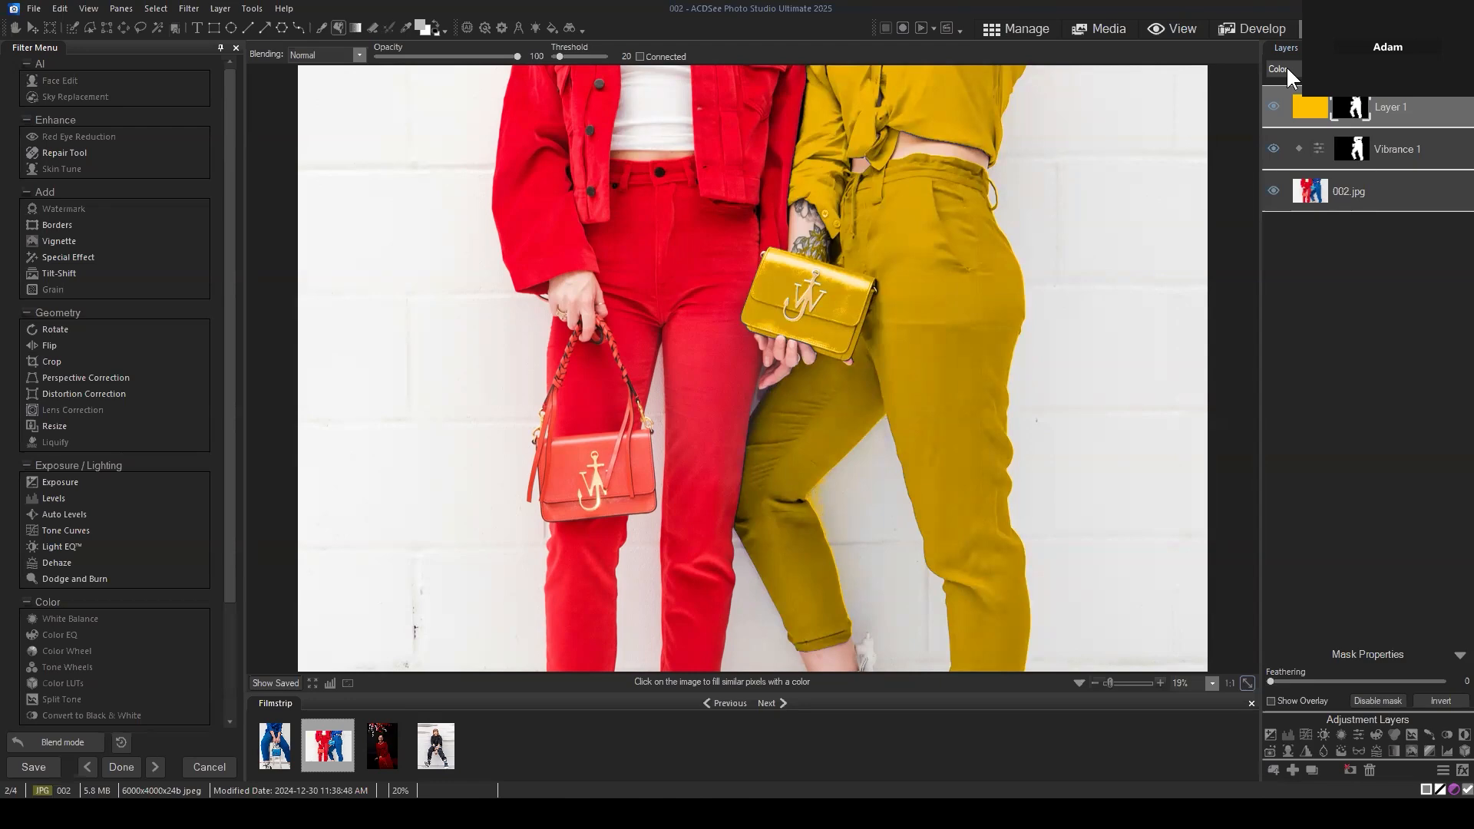
click(1406, 104)
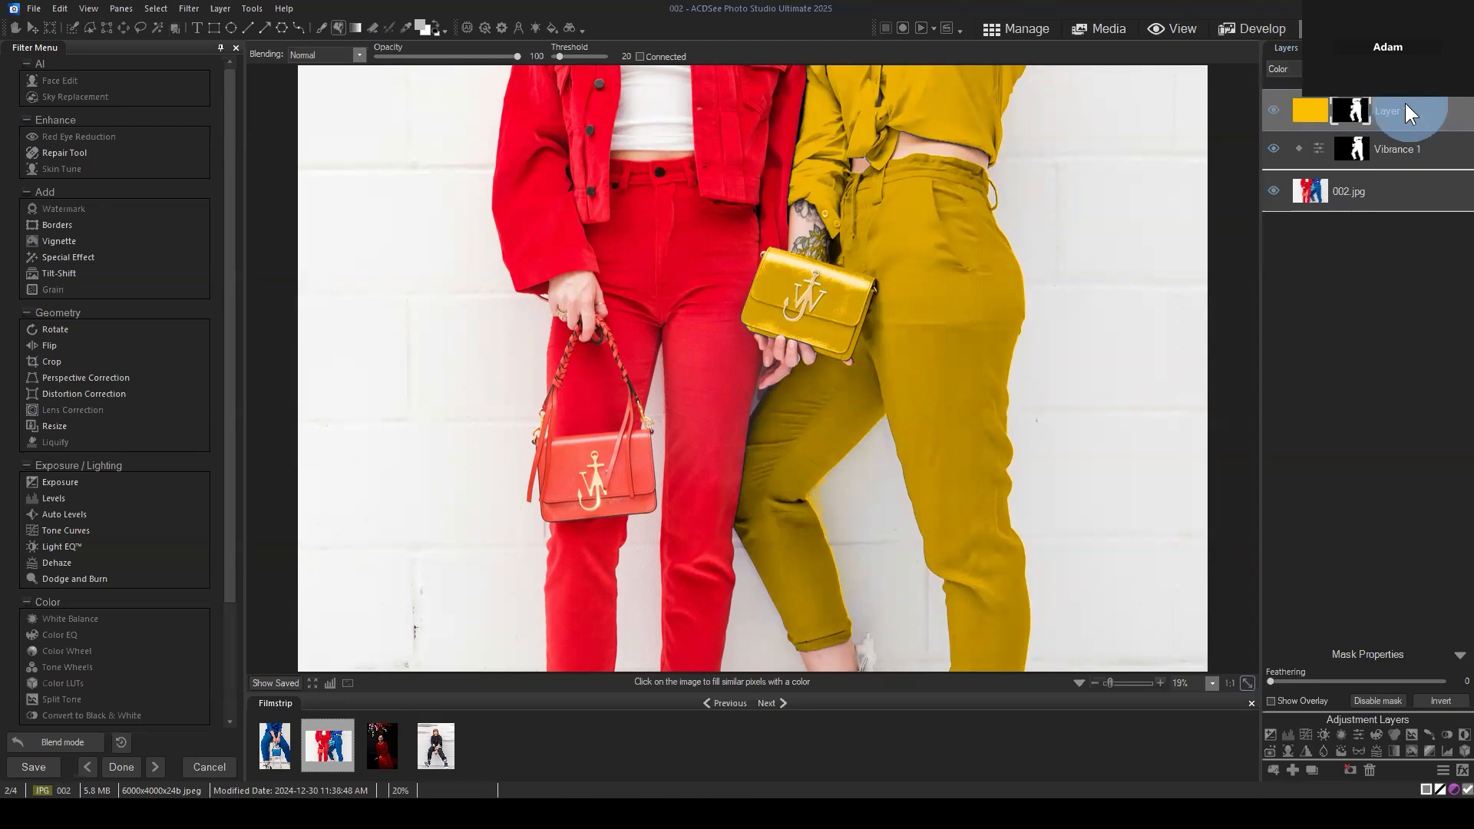
Compare the image with and without the yellow layer and the Vibrance 1 layer by toggling their visibility
click(1404, 145)
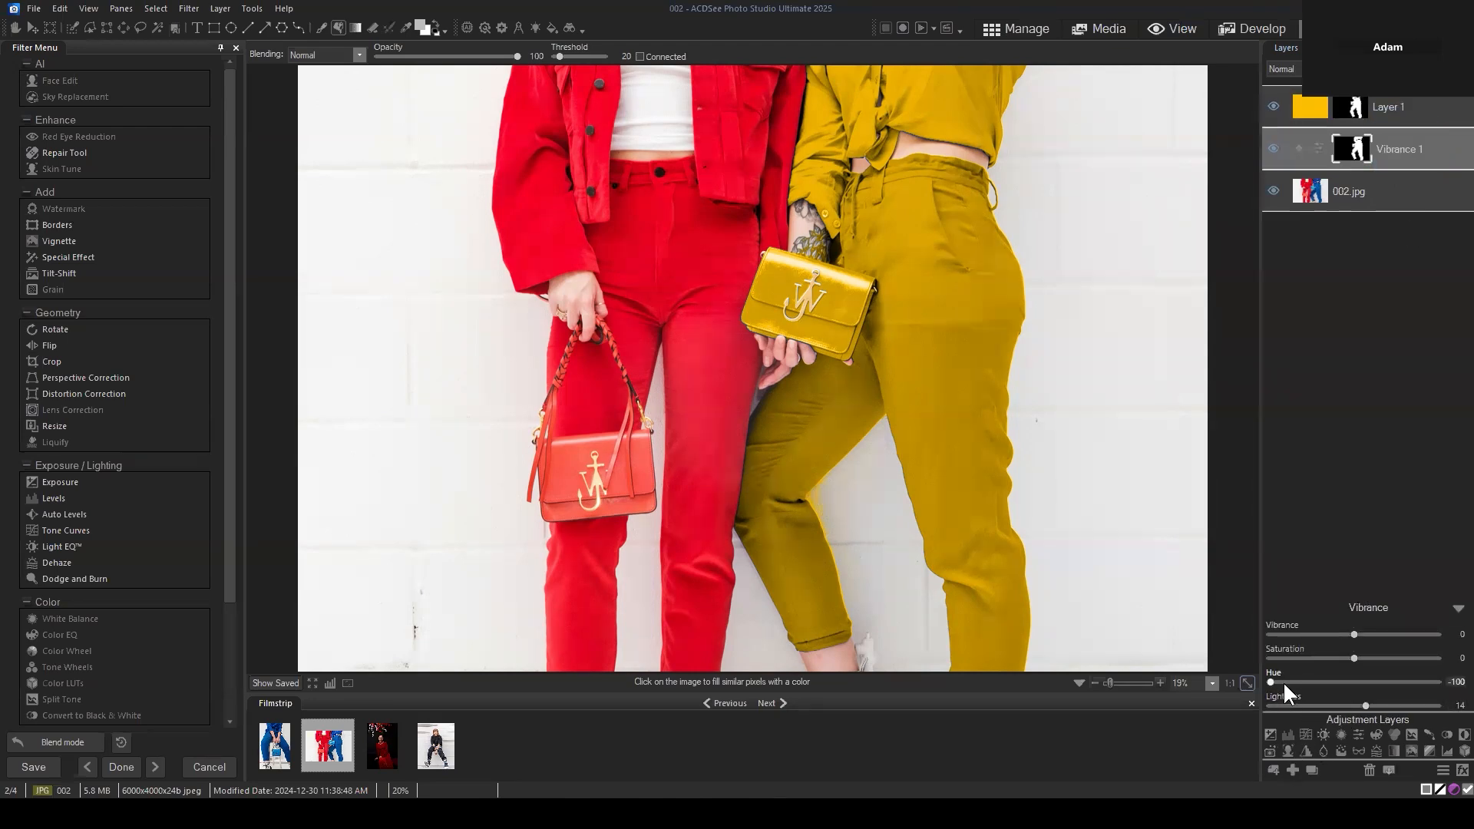
click(1403, 114)
click(1273, 107)
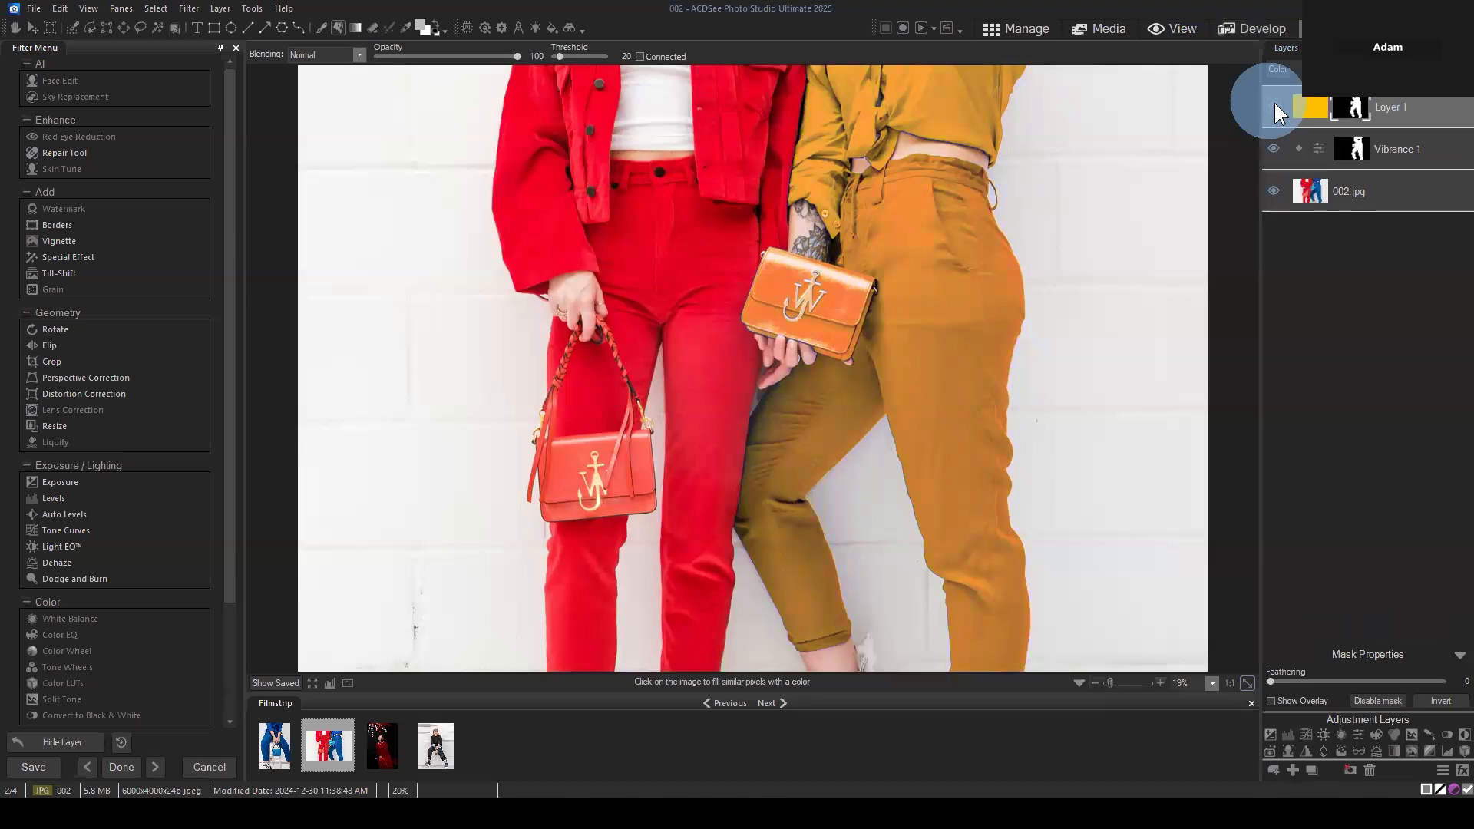
click(1275, 104)
click(1272, 147)
click(1271, 148)
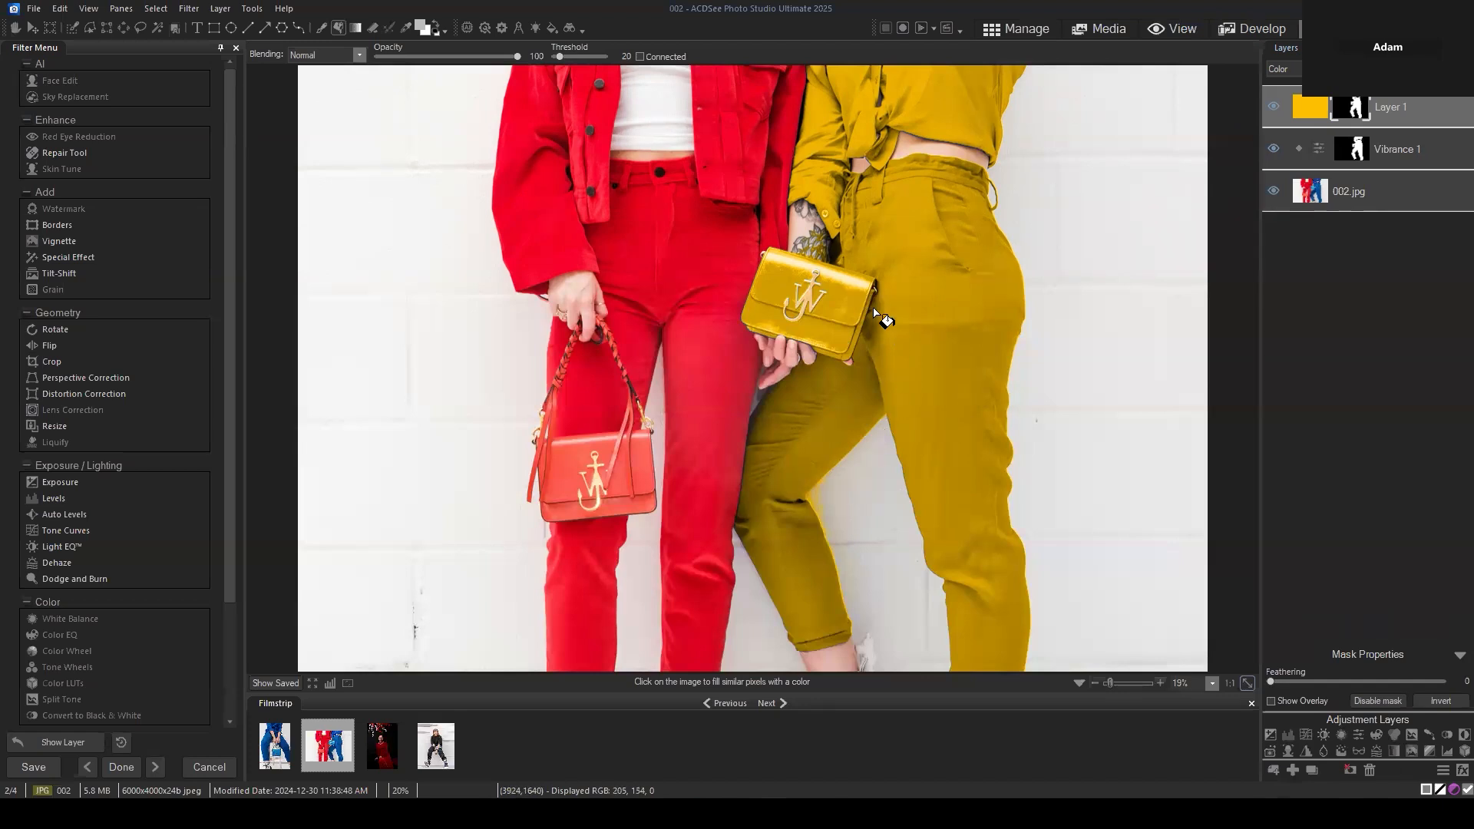
Enable Color Range in a Luminance/Color Range selection for the yellow layer's mask, and cancel it
click(155, 9)
click(213, 133)
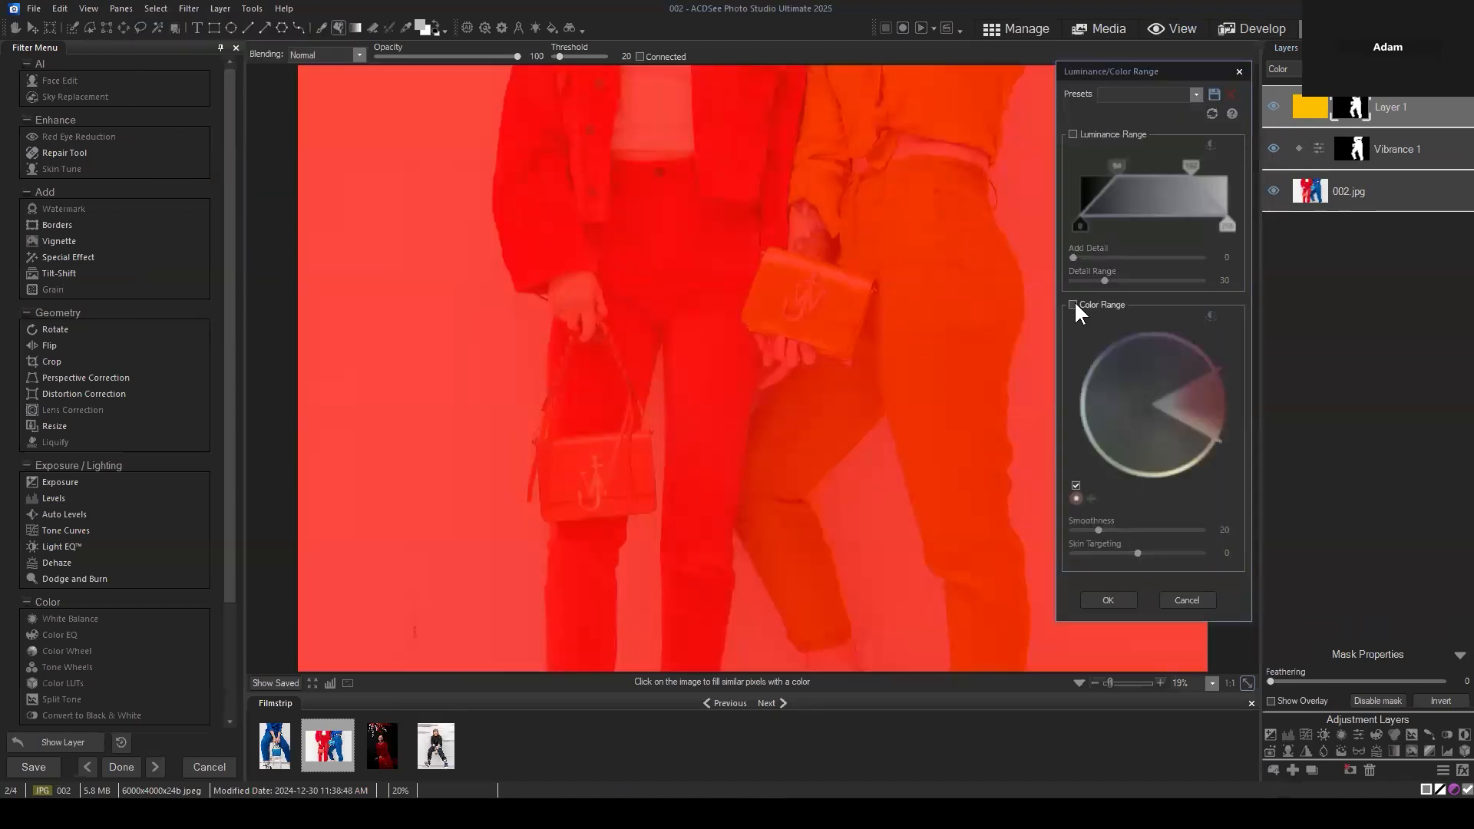
click(1074, 305)
click(1178, 604)
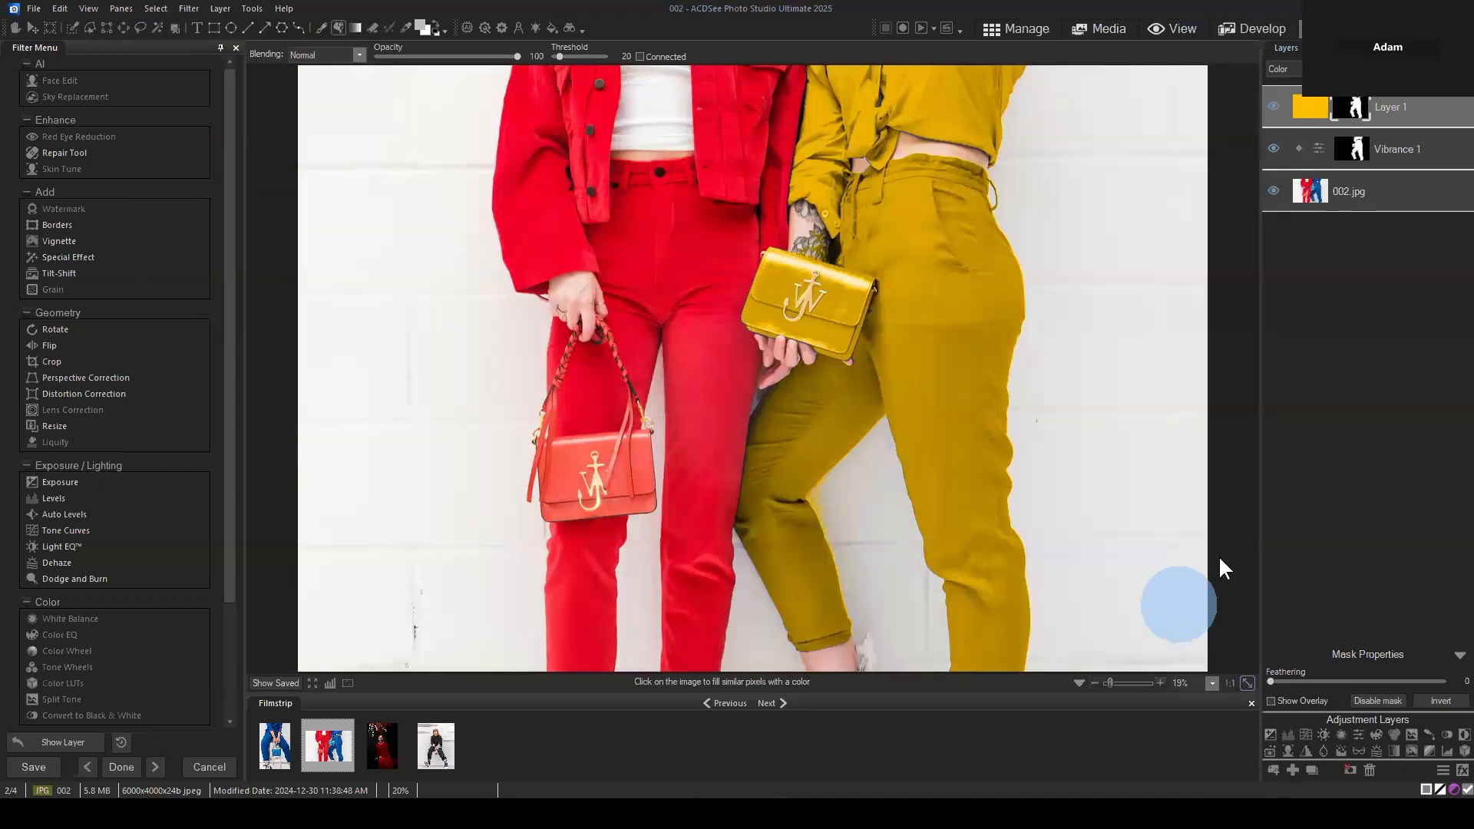
Leave Edit mode for Manage mode, discarding the edits to image 002
click(1413, 155)
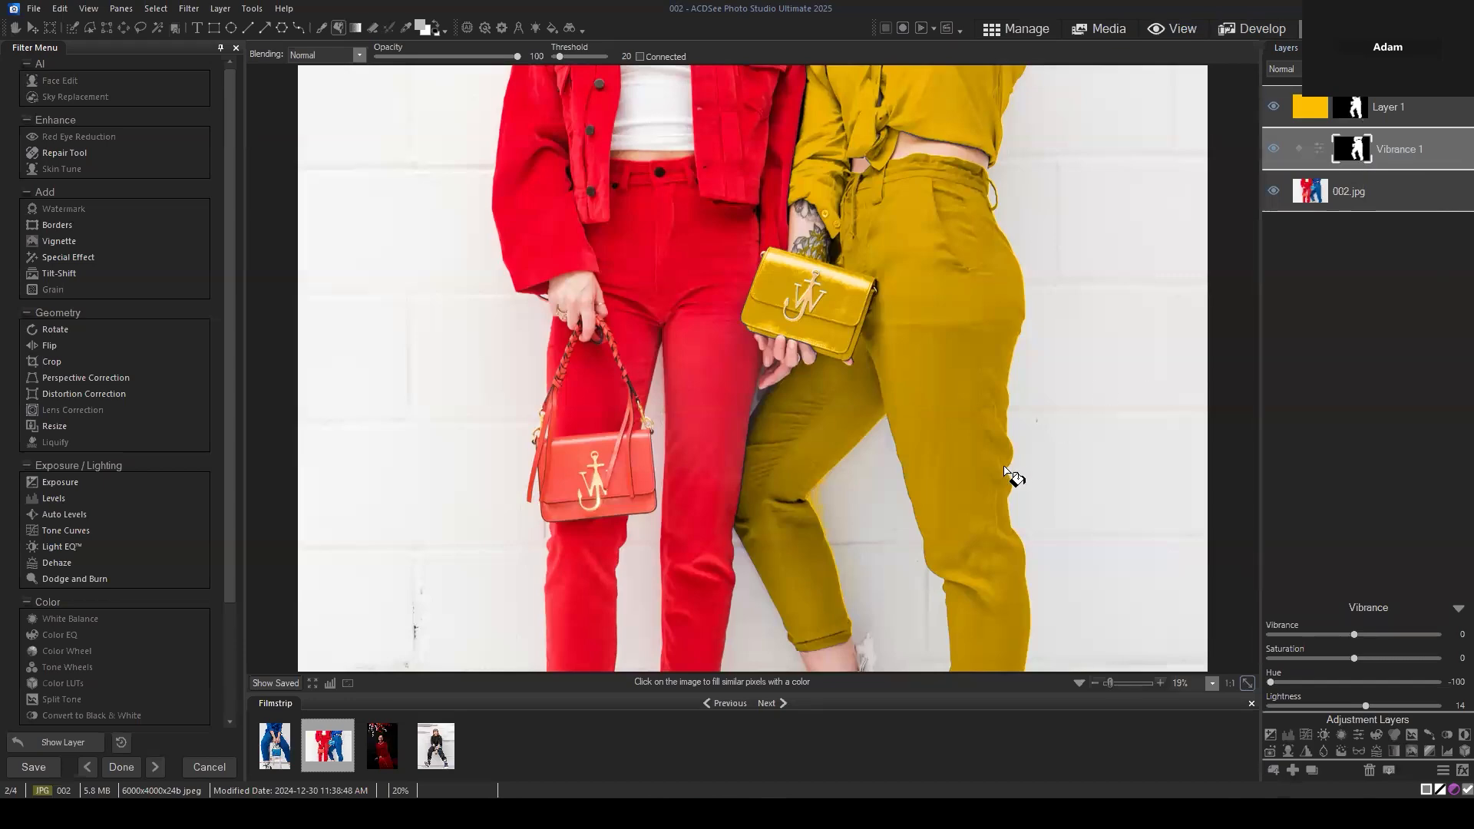
scroll(887, 542, up, 6)
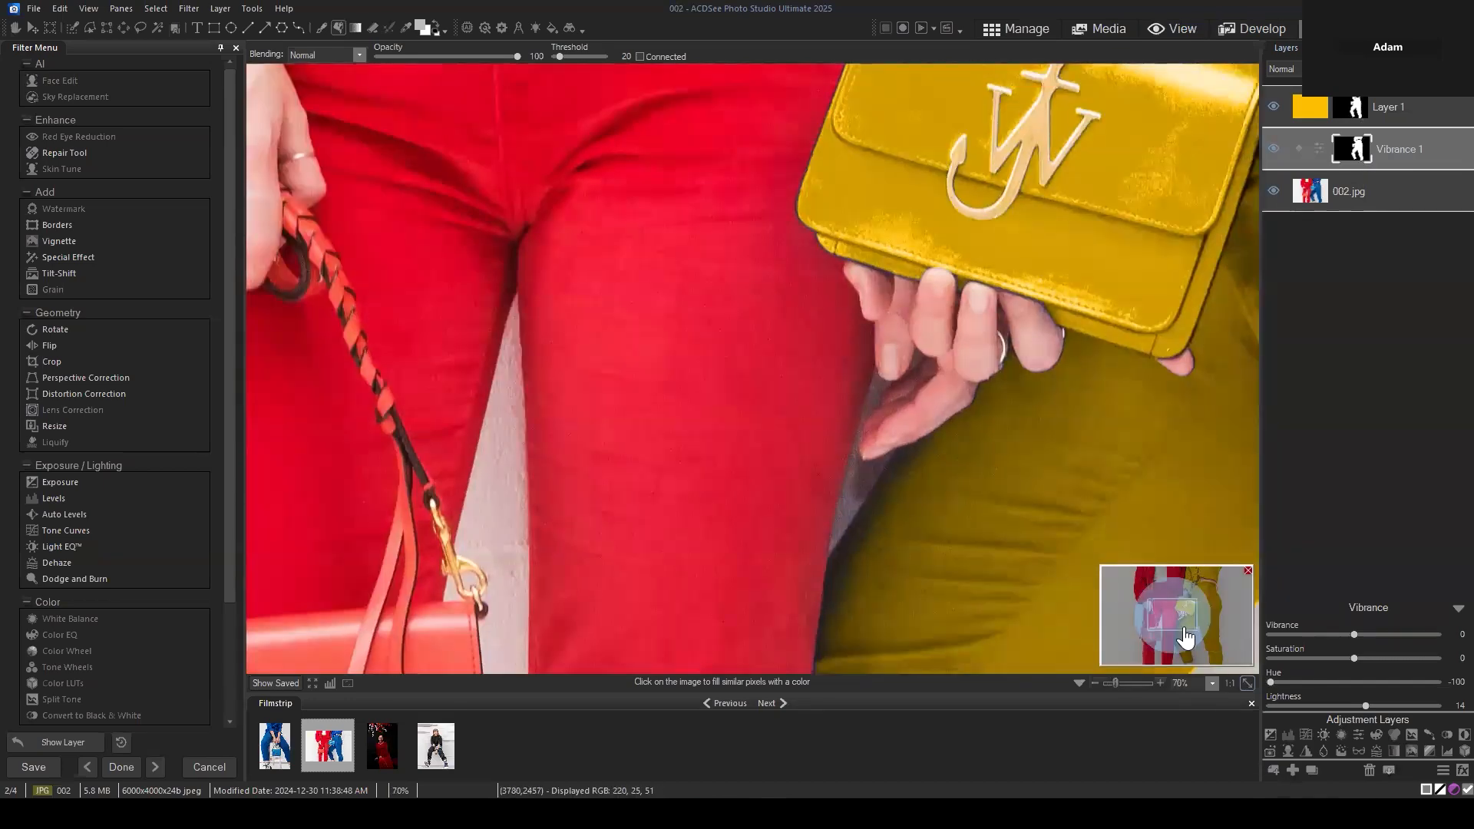
mouse_move(1184, 637)
mouse_down()
mouse_move(1171, 657)
mouse_move(1189, 644)
mouse_up()
scroll(960, 365, down, 2)
scroll(959, 374, down, 4)
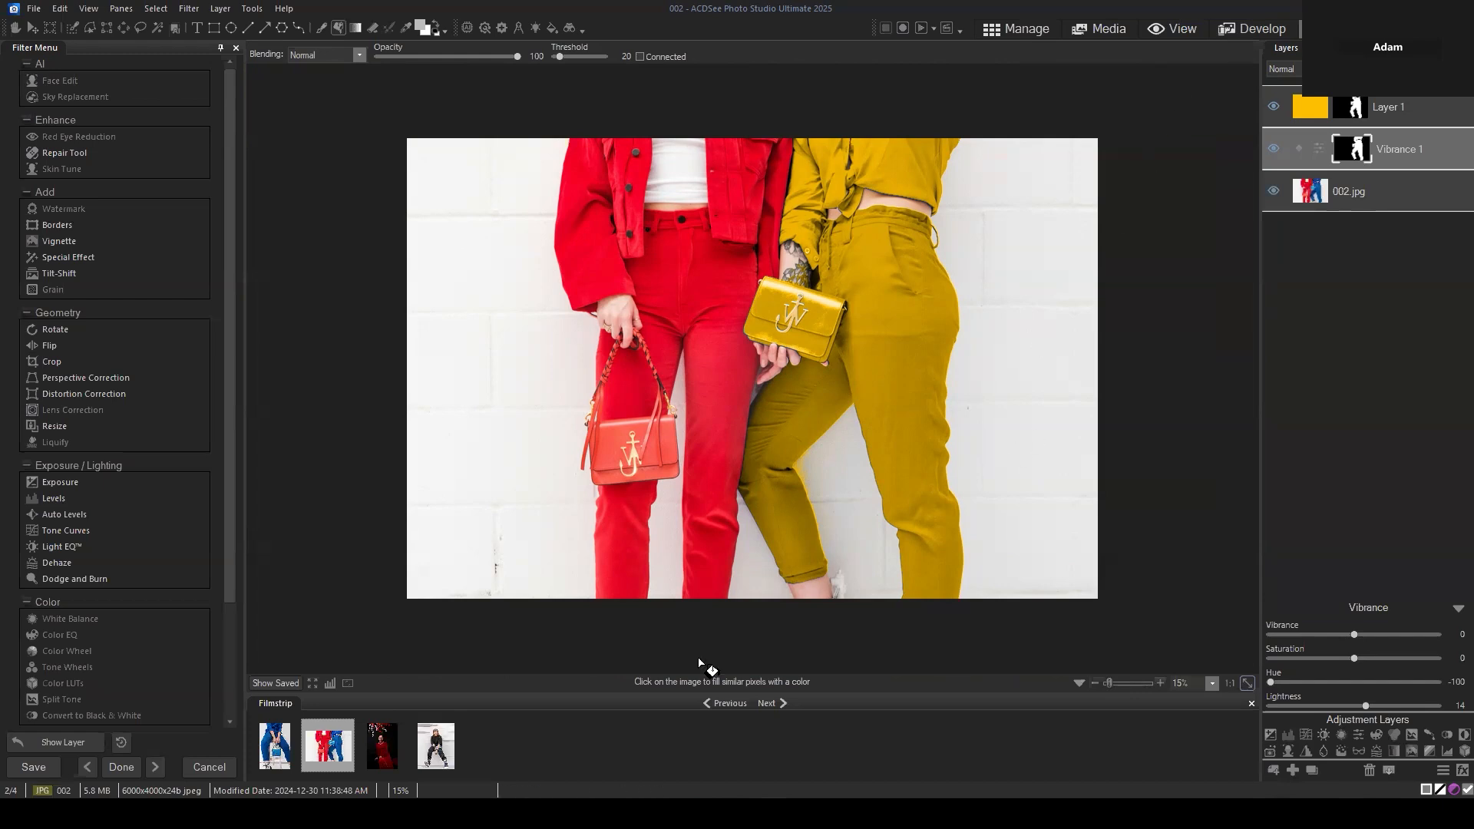
click(1027, 29)
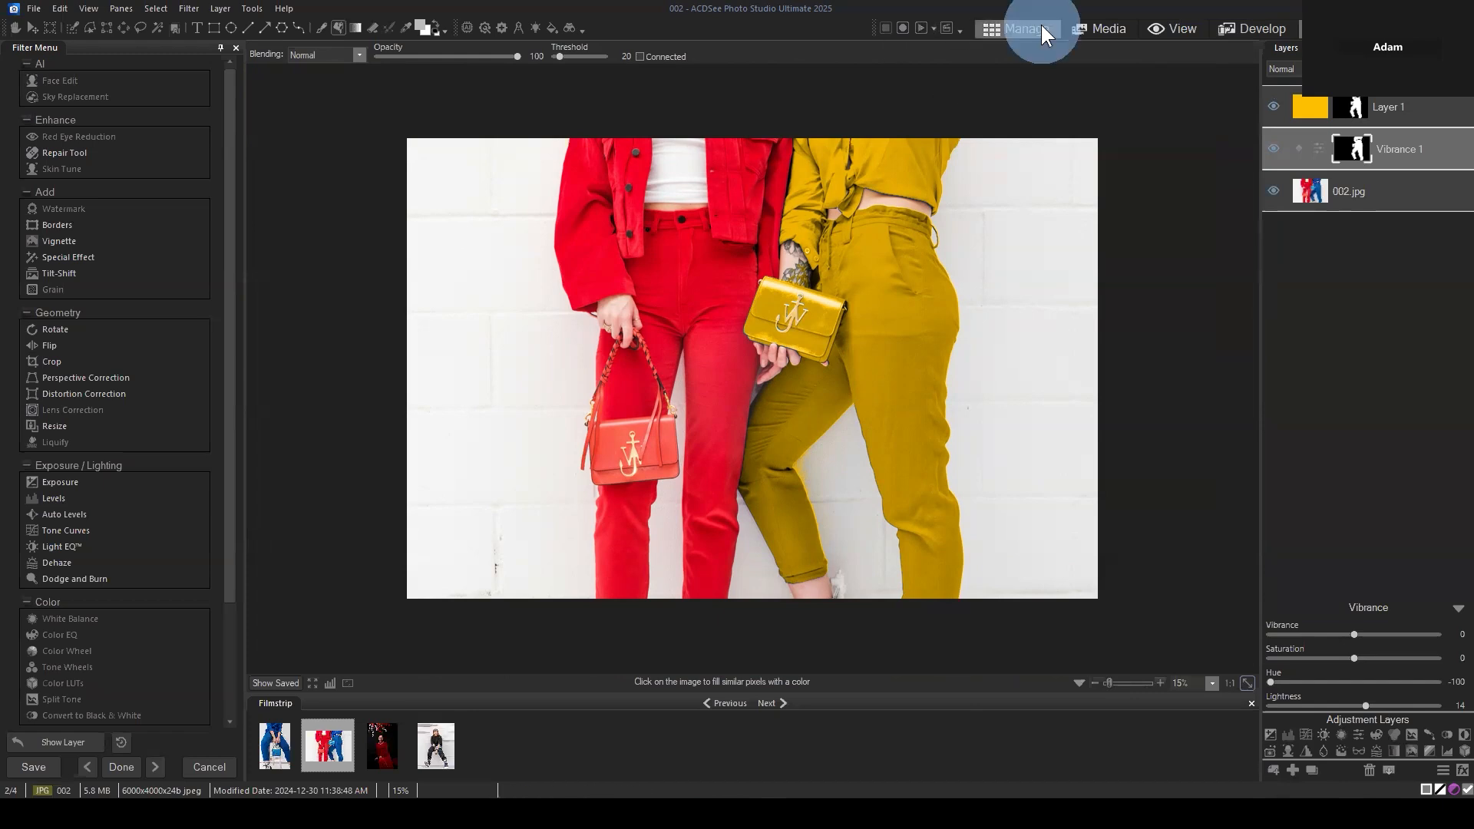
click(744, 416)
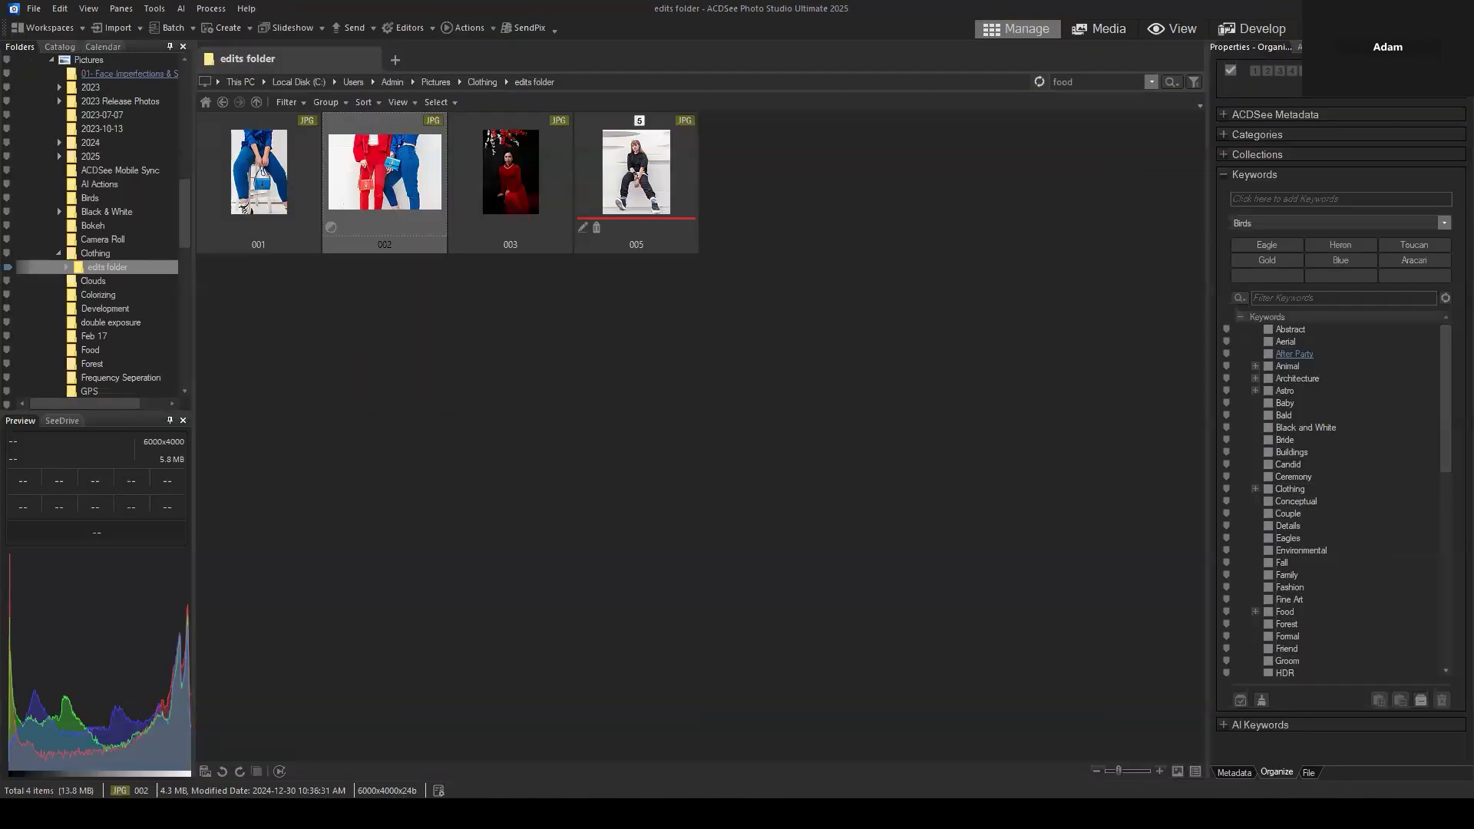
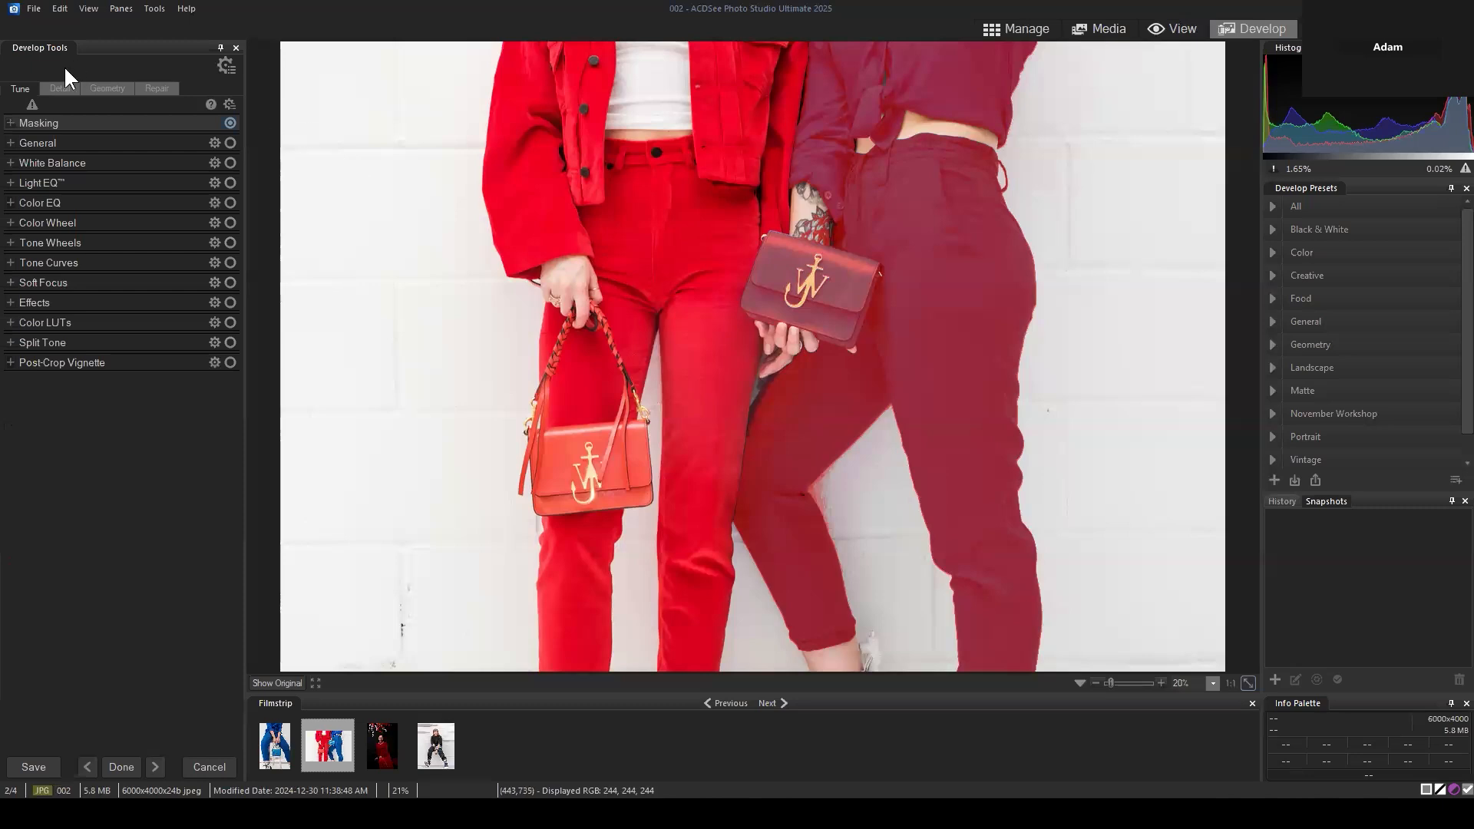
Delete the existing color range mask in the Develop masking tools, and remove a trial AI Subject mask
click(21, 125)
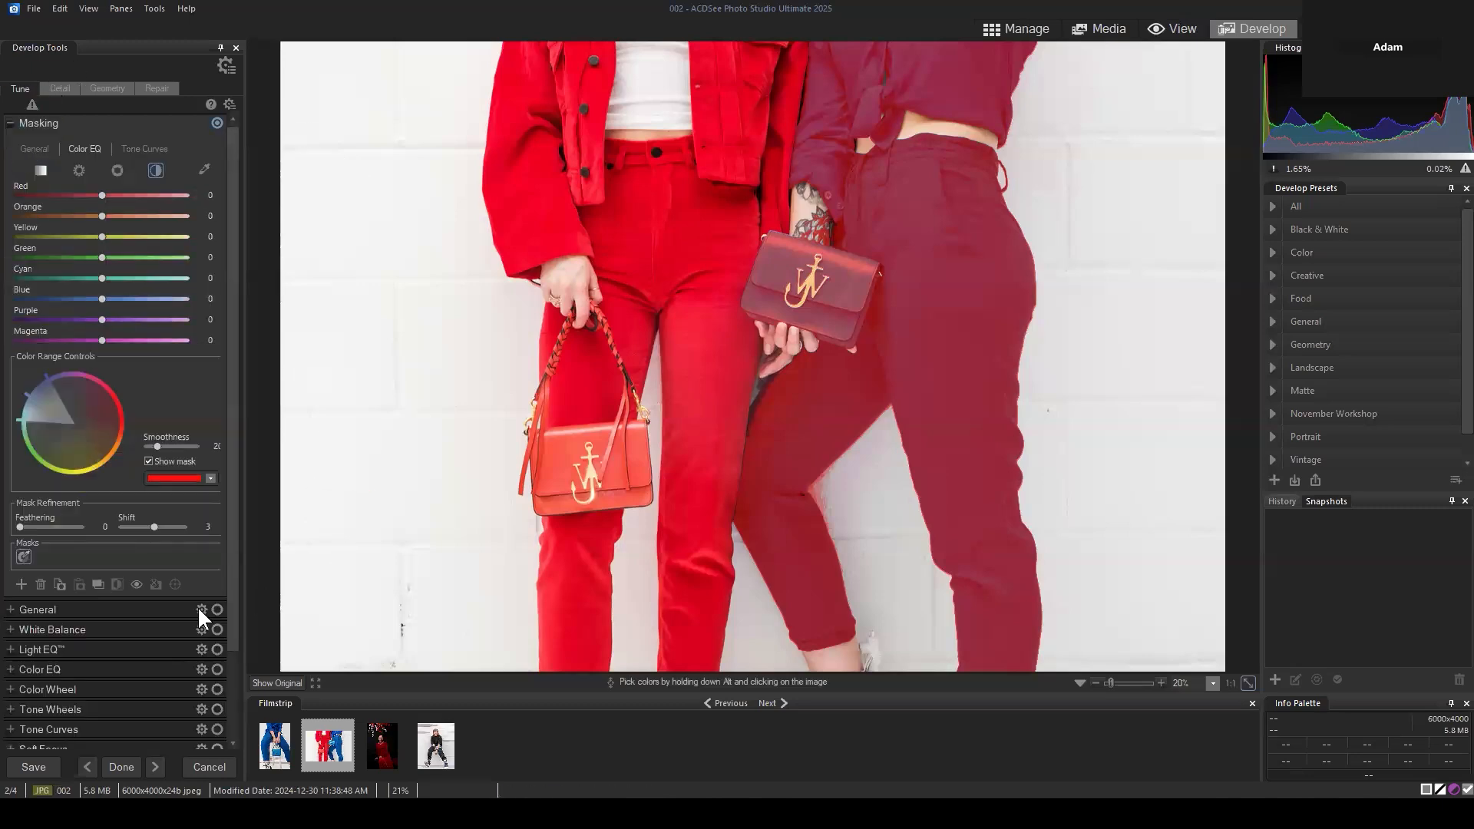
click(24, 556)
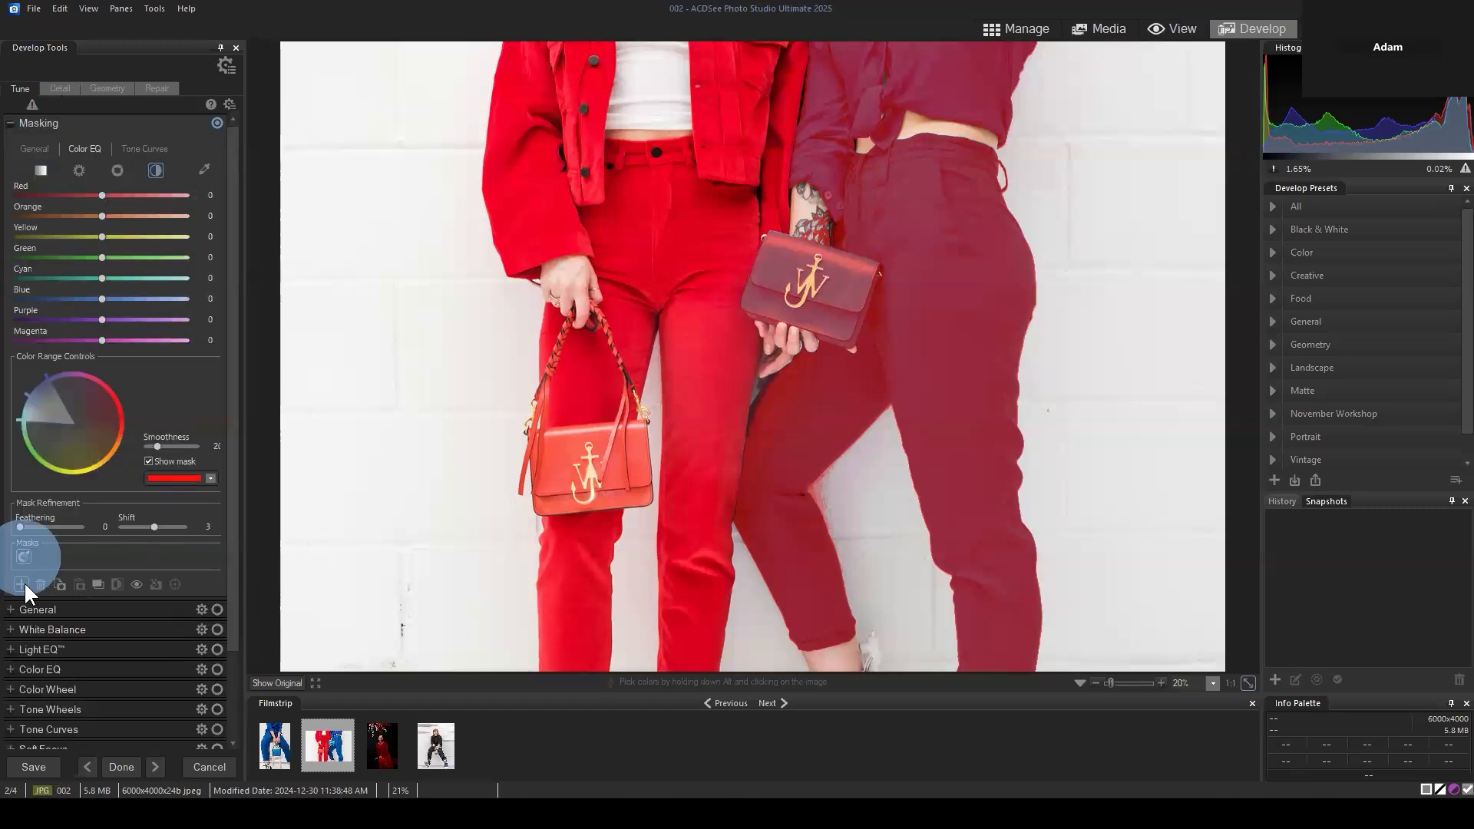
click(40, 585)
click(40, 160)
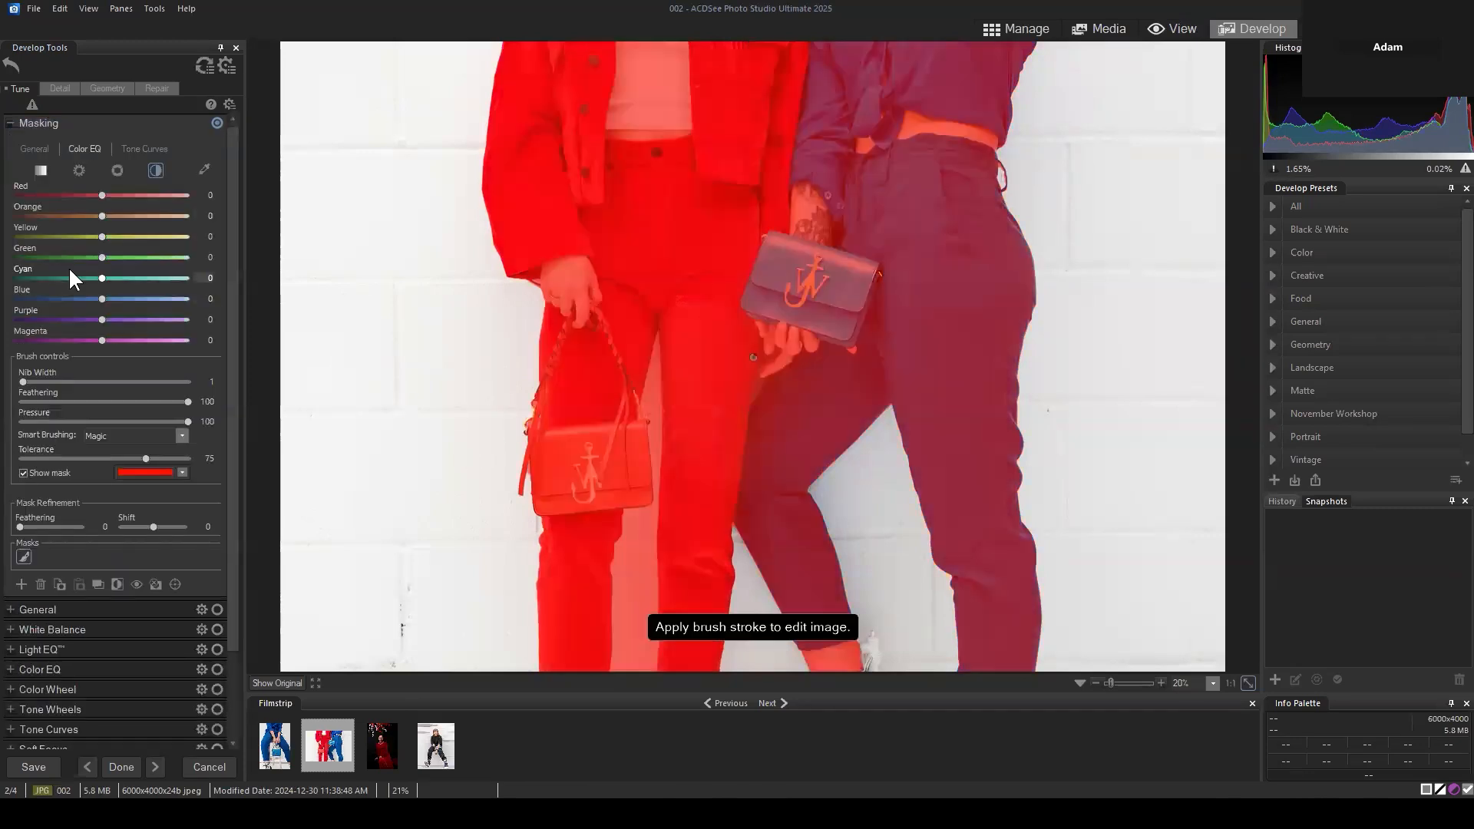
click(40, 585)
Add a brush mask and open its Pixel Targeting options
click(69, 255)
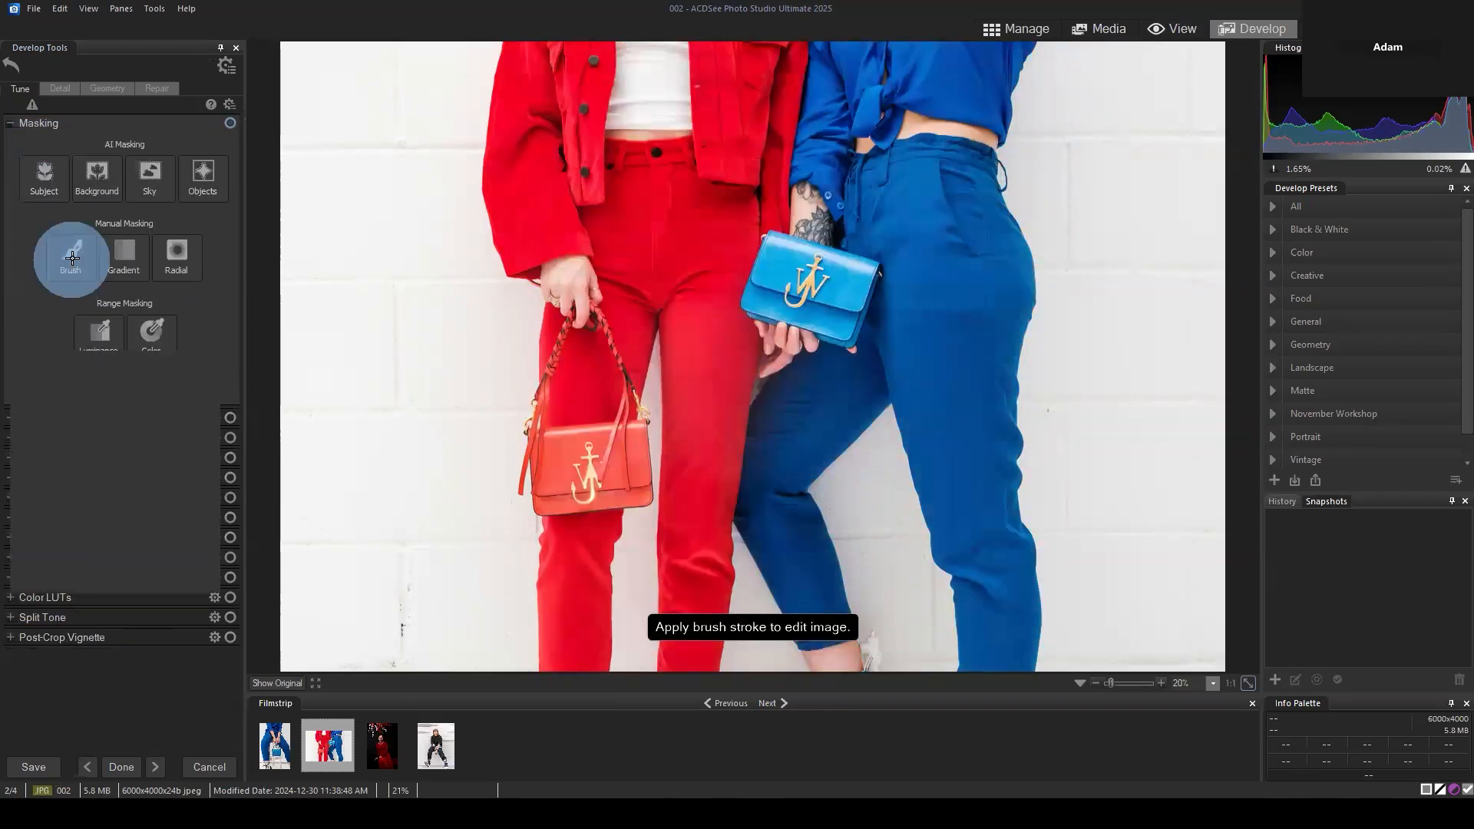
click(175, 585)
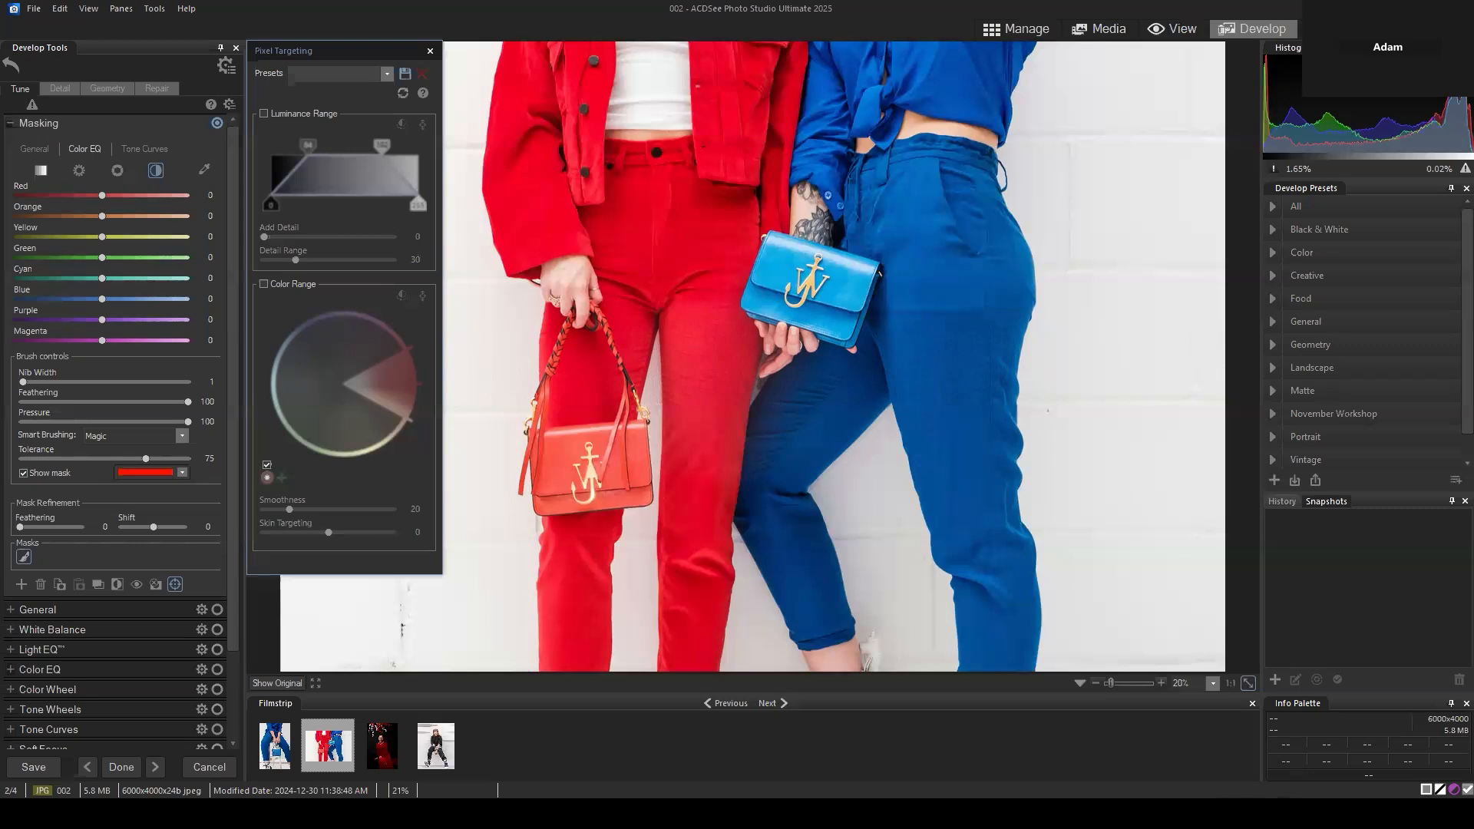
click(1421, 812)
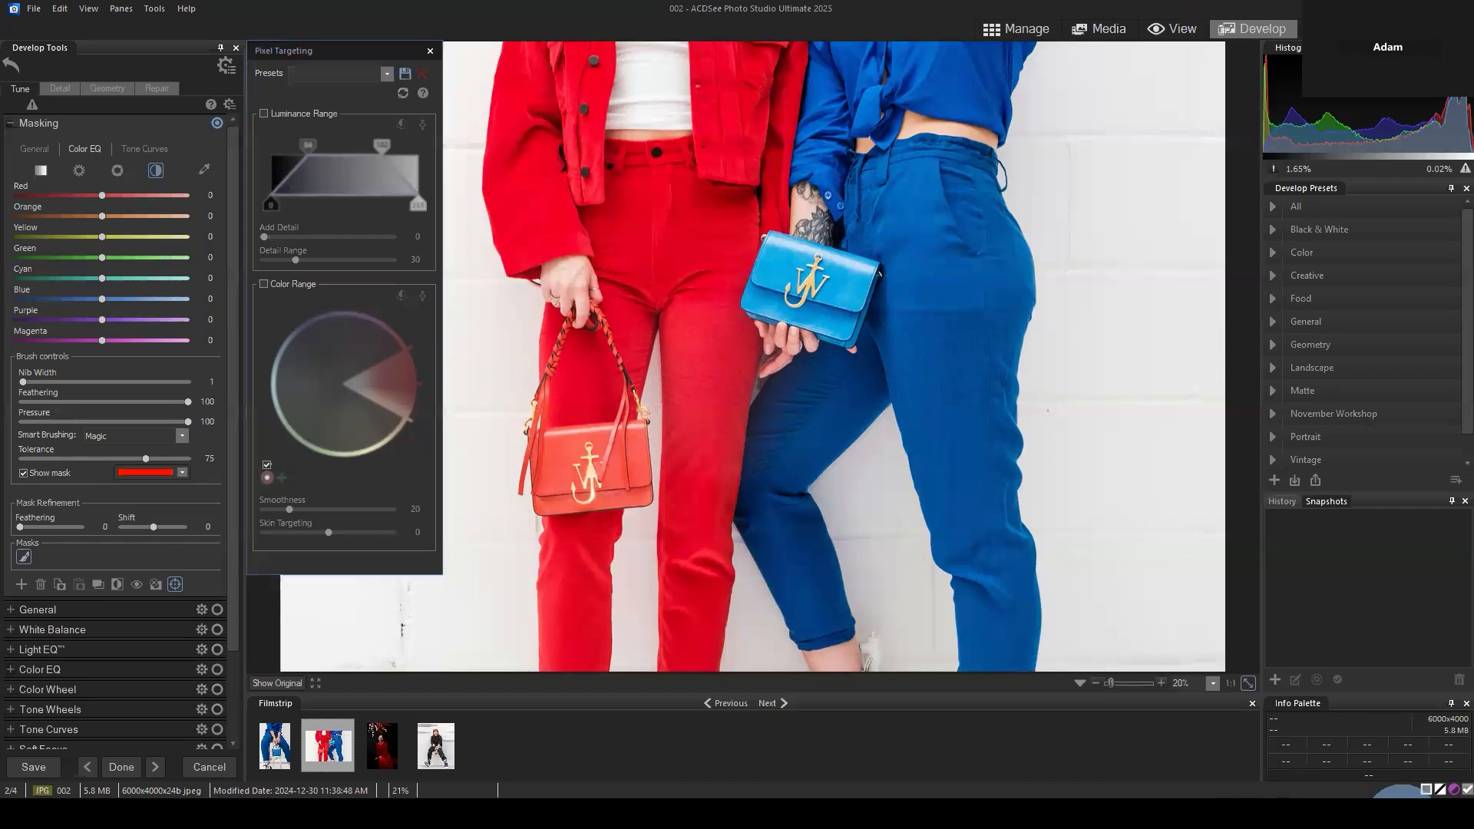